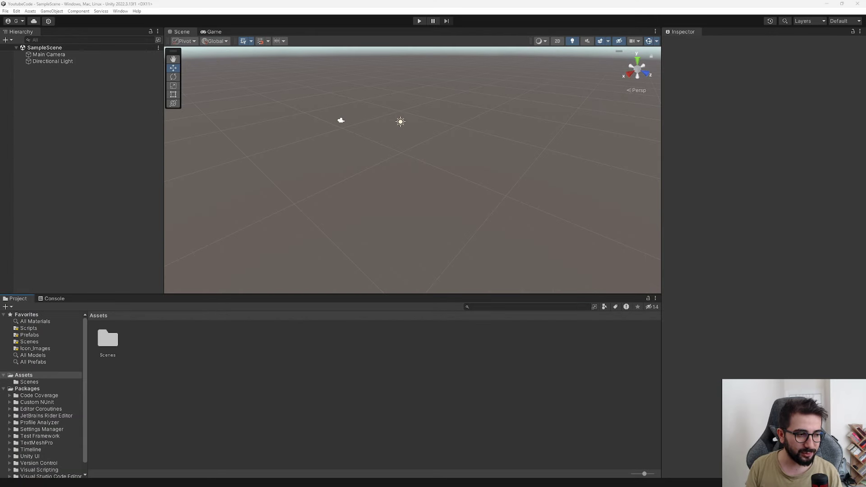
Step: Open the Visual Studio Installer, review Community 2022's modify options, then close it unchanged
right_click_drag(408, 237, 427, 232)
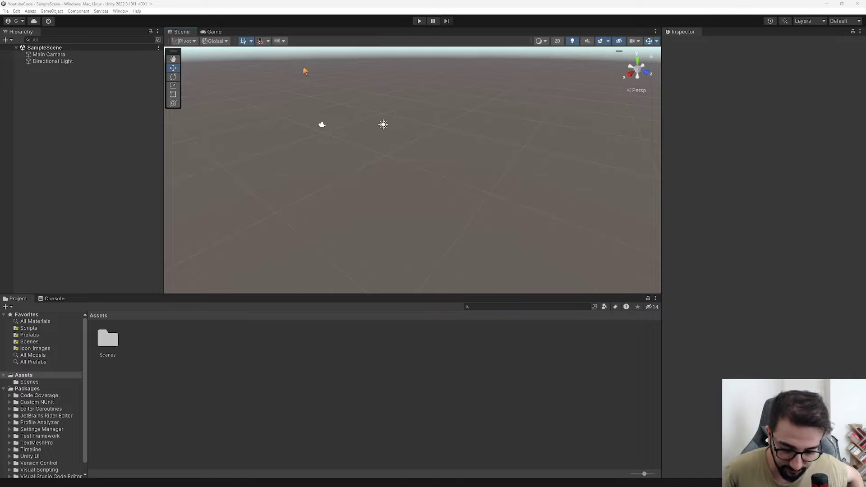
key("super")
type("vi")
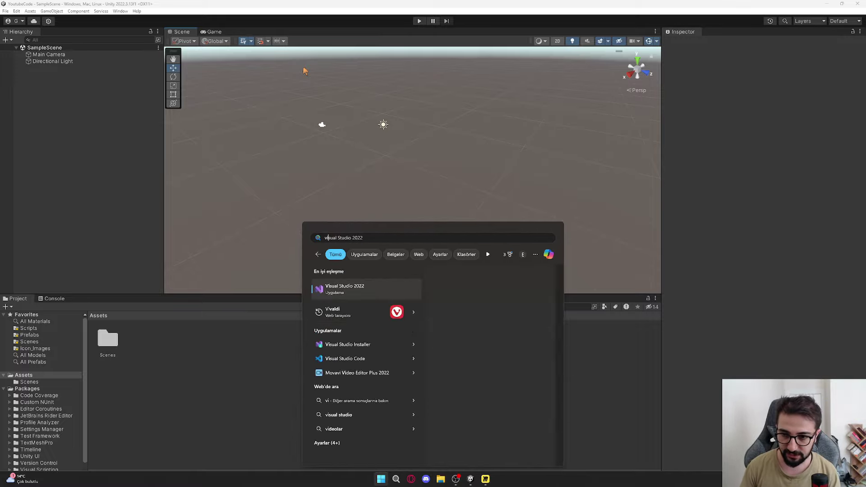
key("Down")
key("Down")
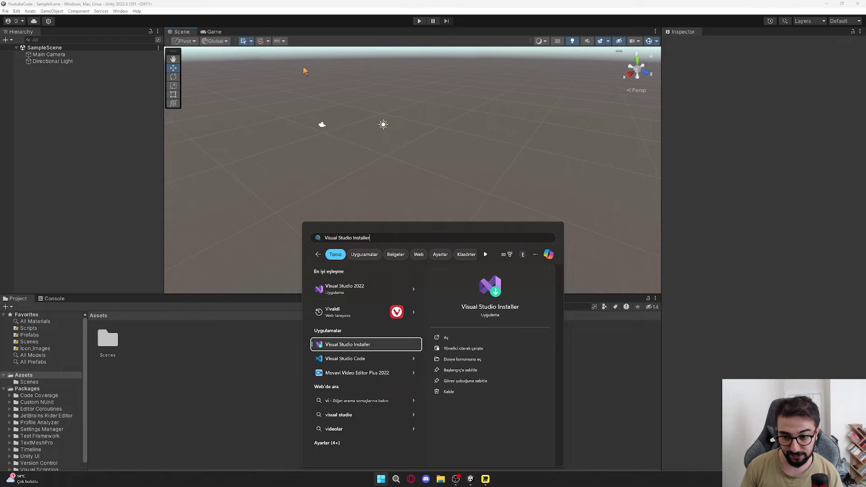
key("Return")
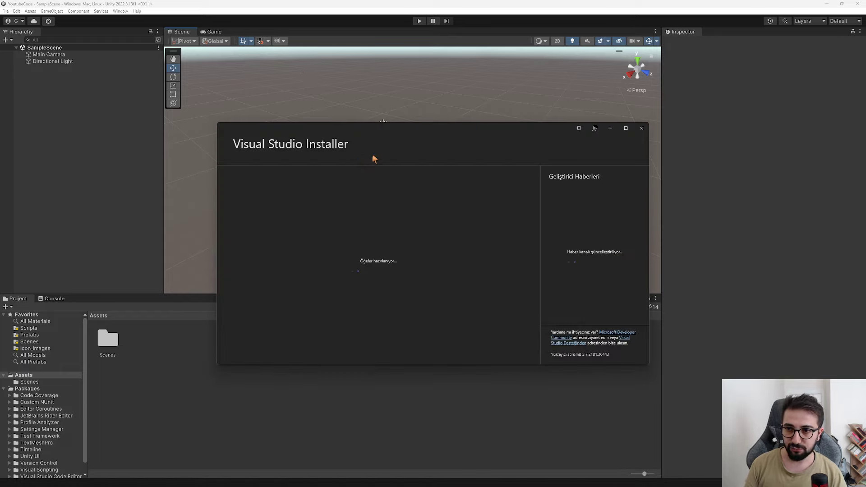
left_click_drag(367, 132, 355, 112)
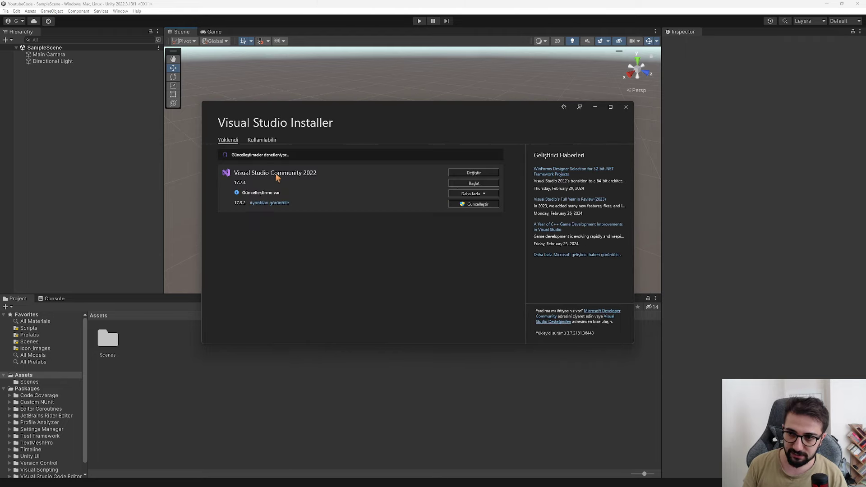
left_click(463, 174)
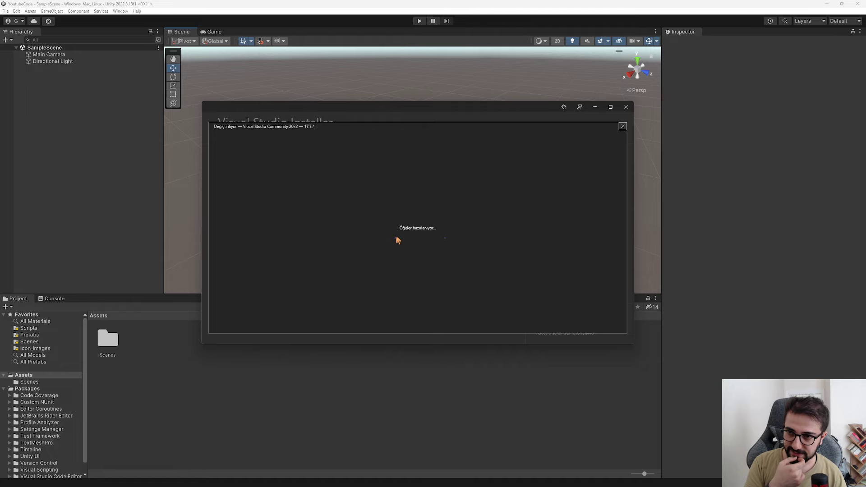
scroll(324, 234, "down", 2)
scroll(324, 234, "down", 1)
scroll(324, 234, "down", 2)
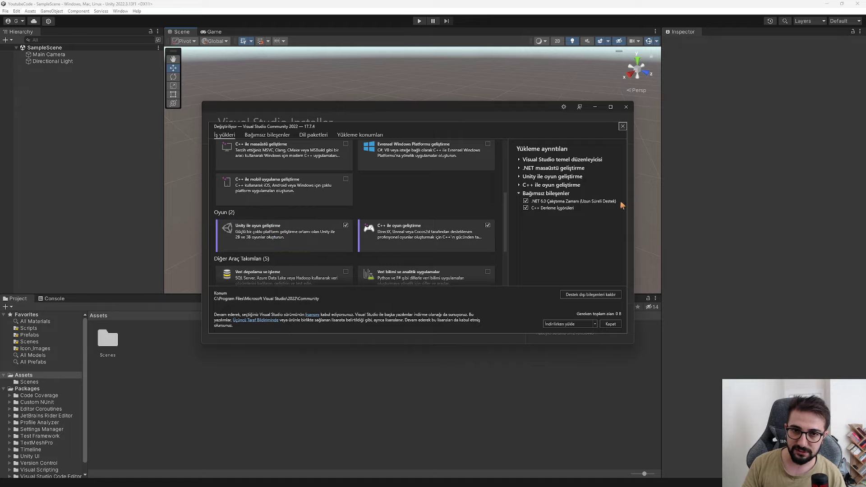
left_click(623, 126)
left_click(626, 107)
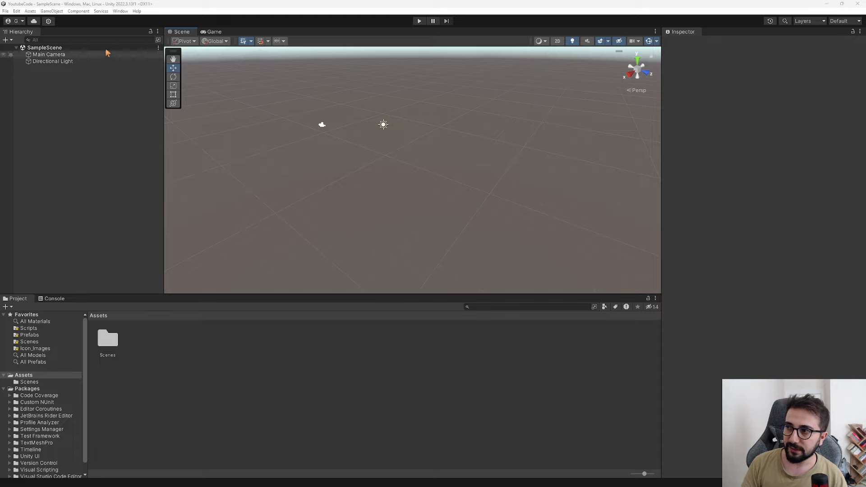
Step: Keep Visual Studio 2022 as Unity's external script editor in Preferences
left_click(8, 11)
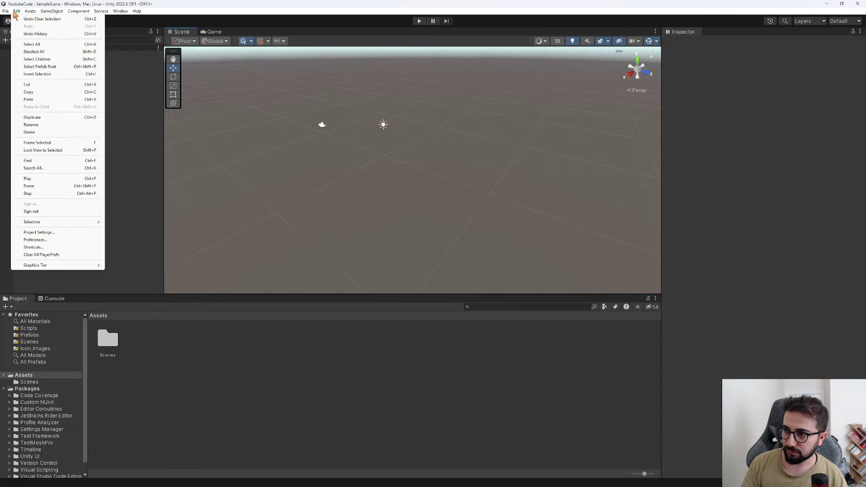
left_click(37, 240)
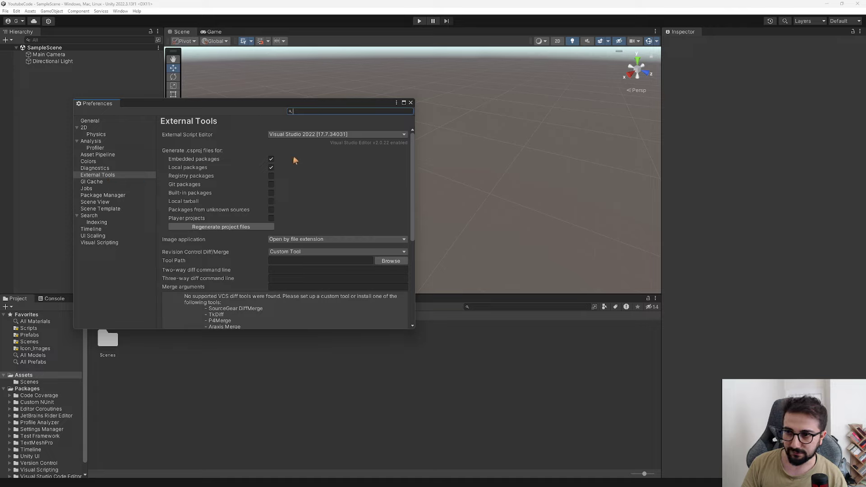
left_click(306, 136)
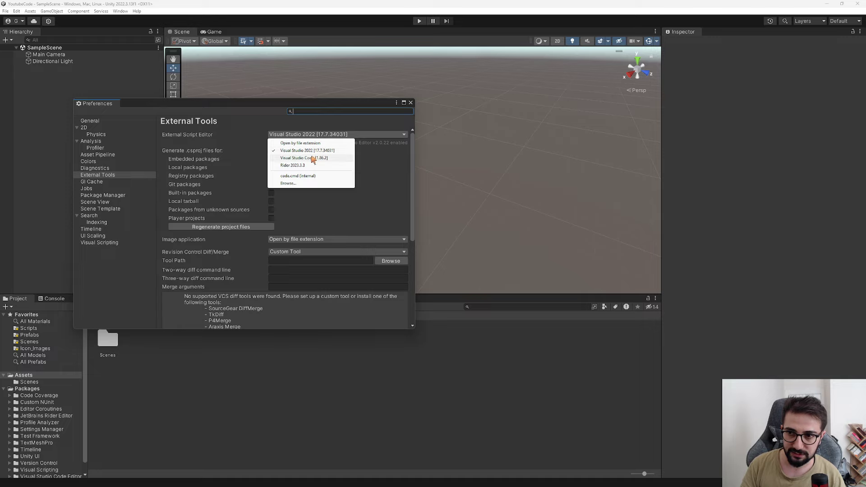
left_click(310, 152)
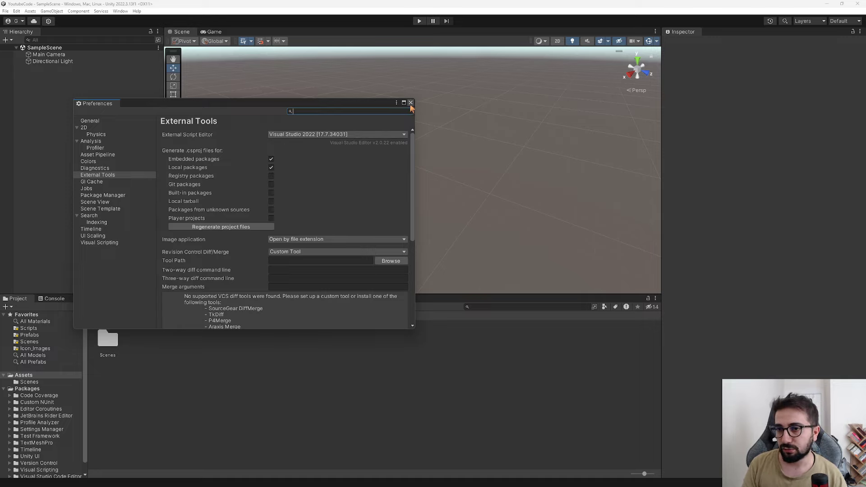
left_click(410, 102)
Step: Add a 3D Cube object to the scene from the Hierarchy
right_click_drag(379, 108, 402, 212)
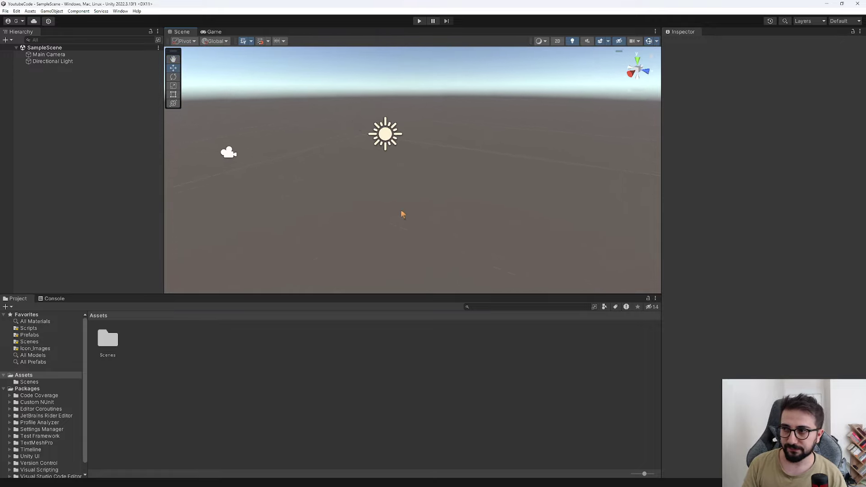
right_click(103, 118)
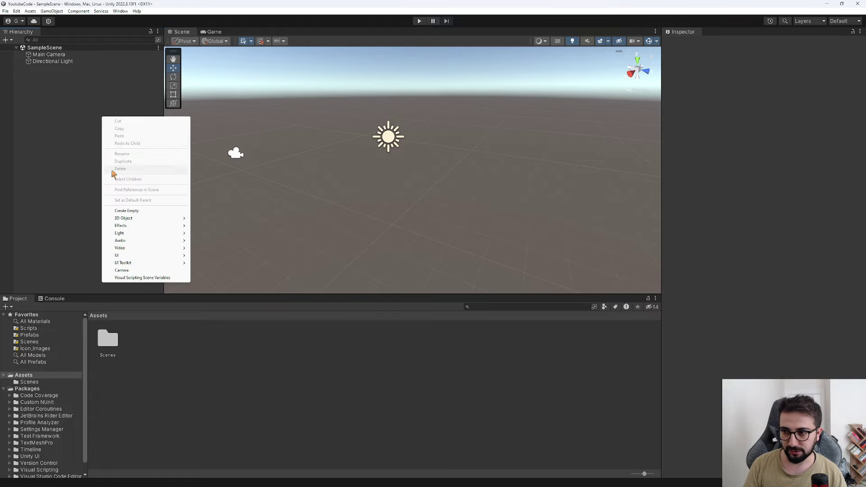
mouse_move(124, 219)
left_click(203, 218)
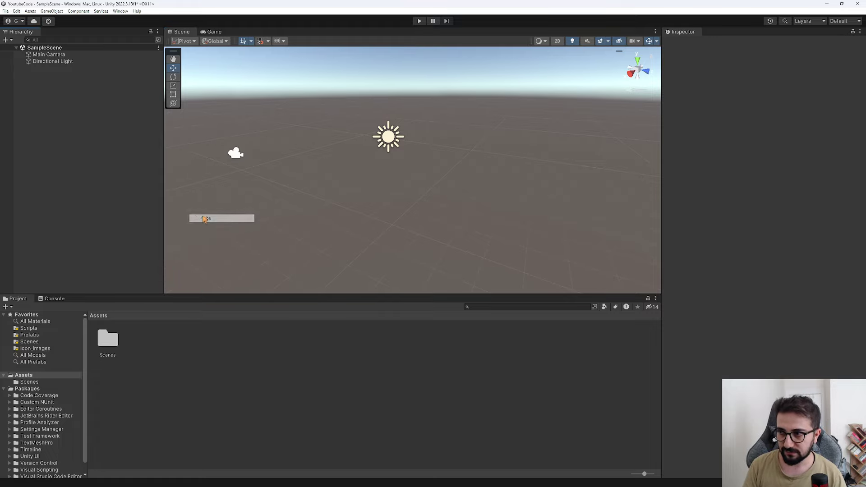
left_click(328, 189)
left_click(391, 226)
Step: Drag the cube along Y to position 0.95 and reselect it in the Hierarchy
left_click_drag(391, 210, 388, 156)
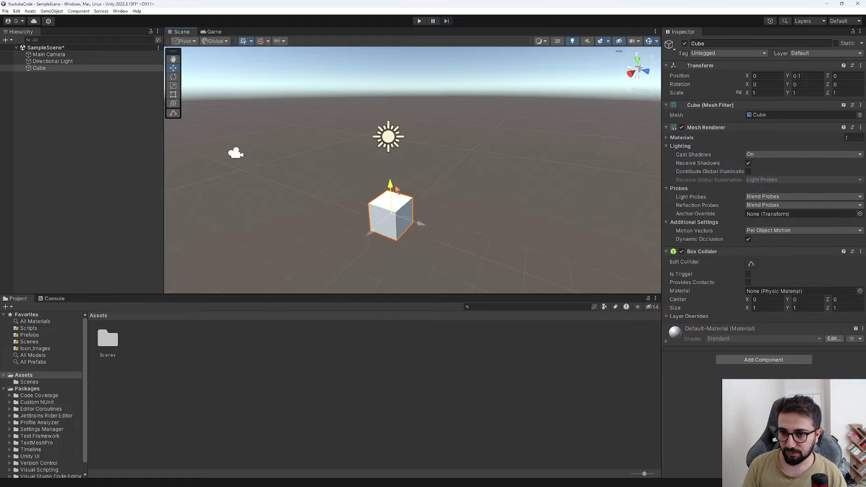
mouse_move(396, 162)
right_mouse_down()
mouse_move(421, 179)
mouse_move(406, 189)
right_mouse_up()
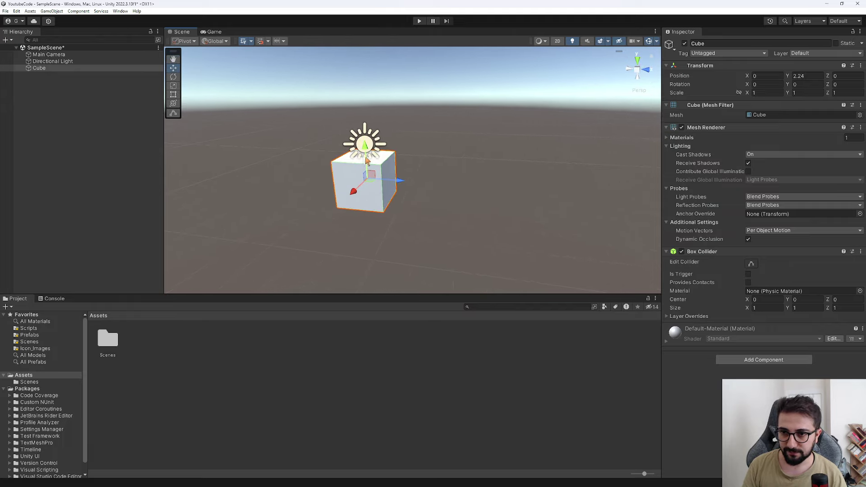
left_click_drag(363, 158, 366, 198)
mouse_move(379, 207)
right_mouse_down()
mouse_move(401, 230)
mouse_move(512, 238)
right_mouse_up()
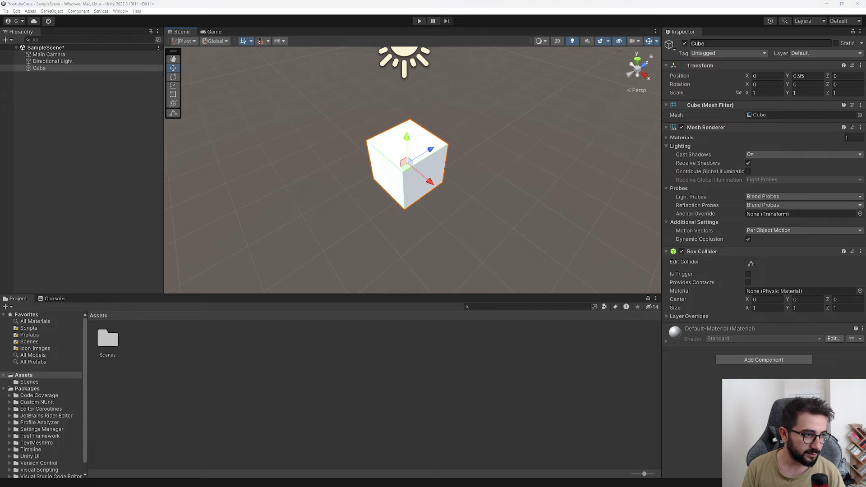
right_click_drag(485, 204, 483, 168)
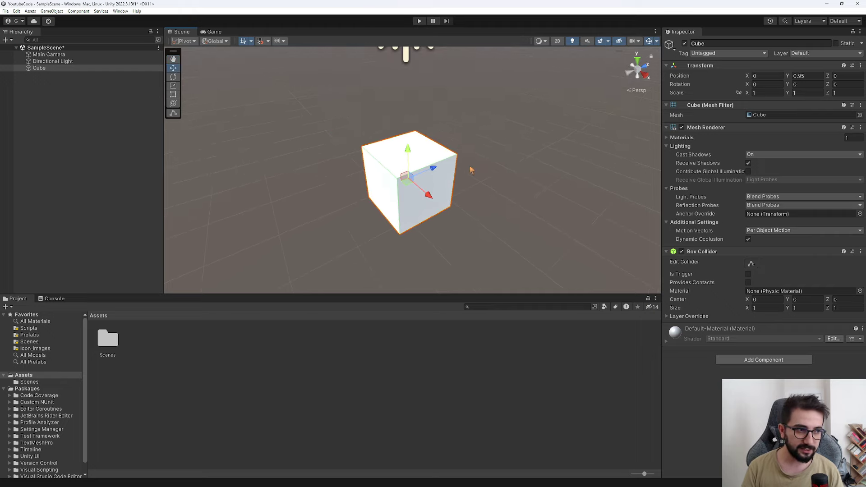
scroll(484, 169, "down", 3)
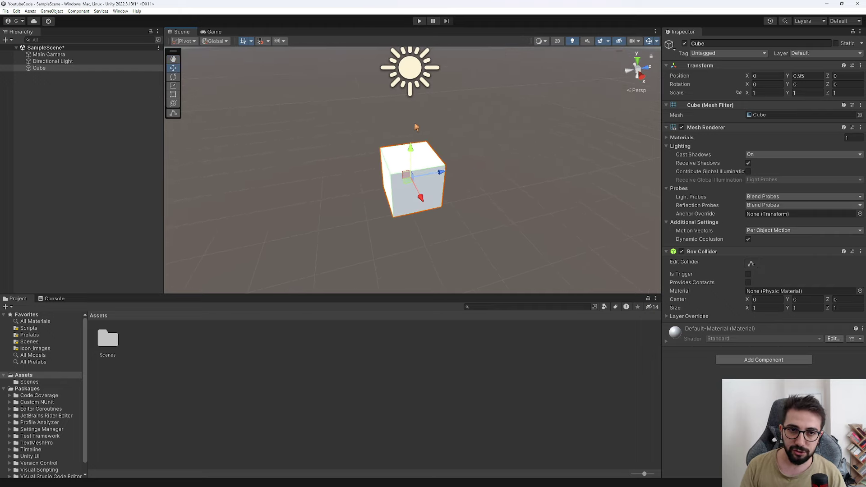
left_click(39, 68)
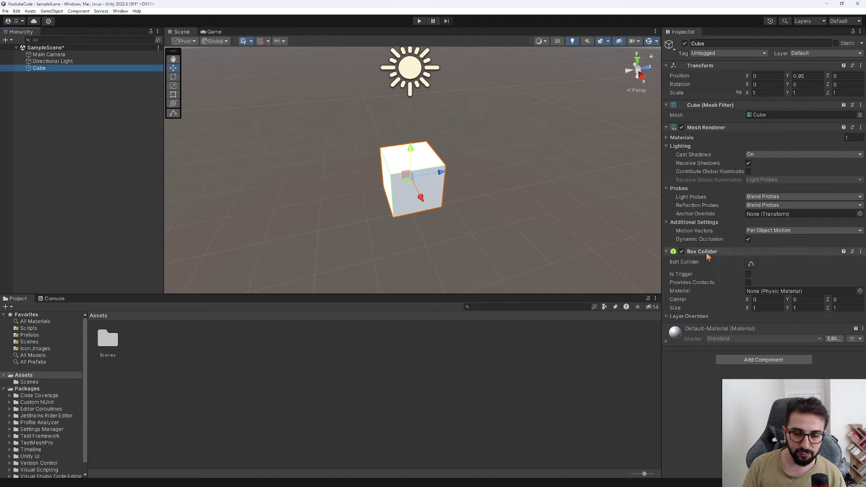
left_click(666, 251)
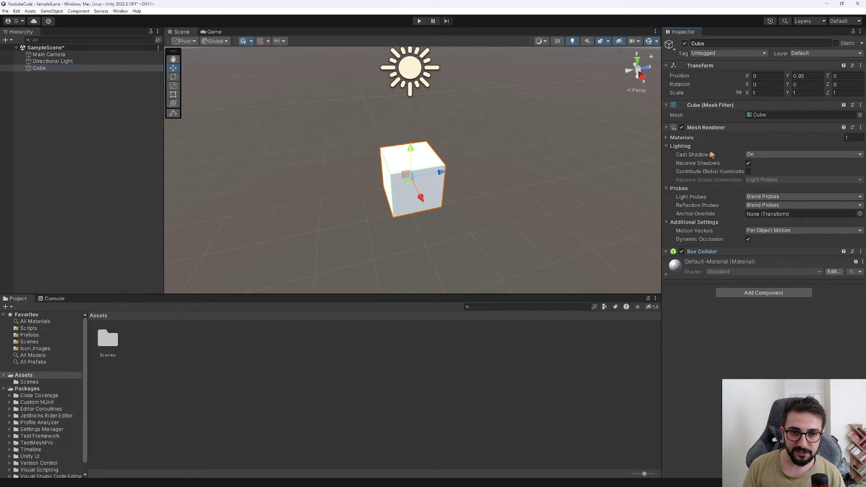
left_click(707, 128)
left_click(711, 105)
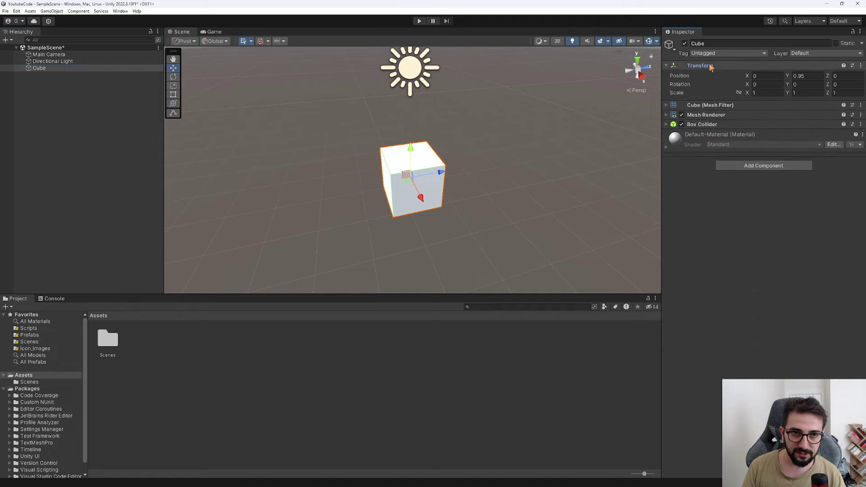
left_click(713, 105)
left_click(706, 136)
left_click(705, 127)
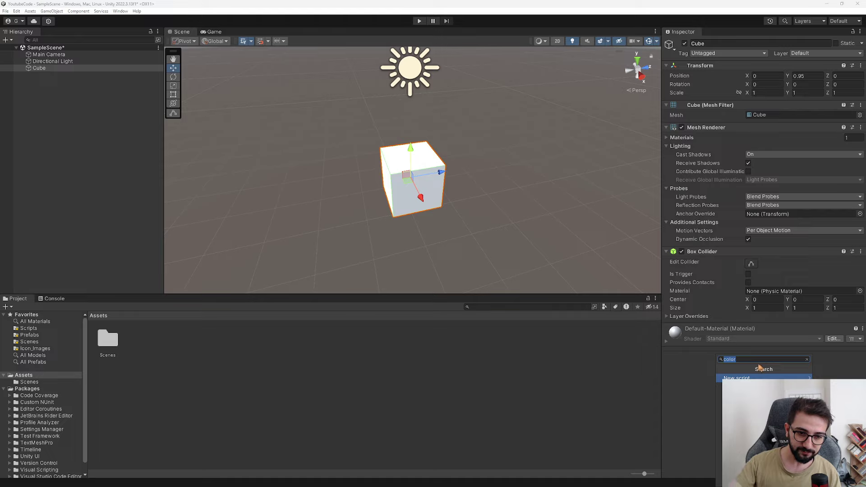
key("BackSpace")
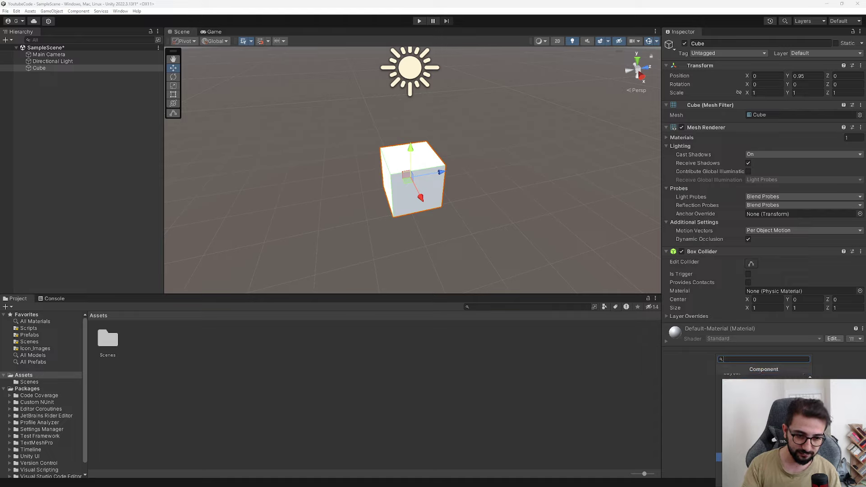
left_click(687, 426)
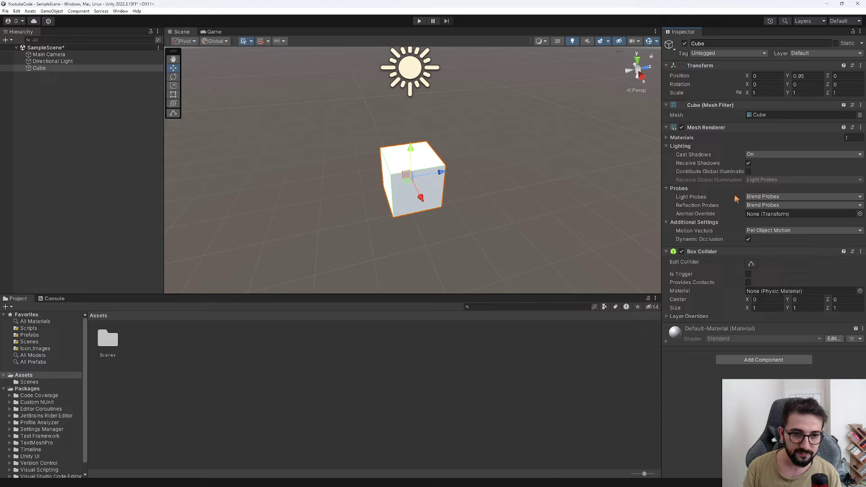
left_click(751, 154)
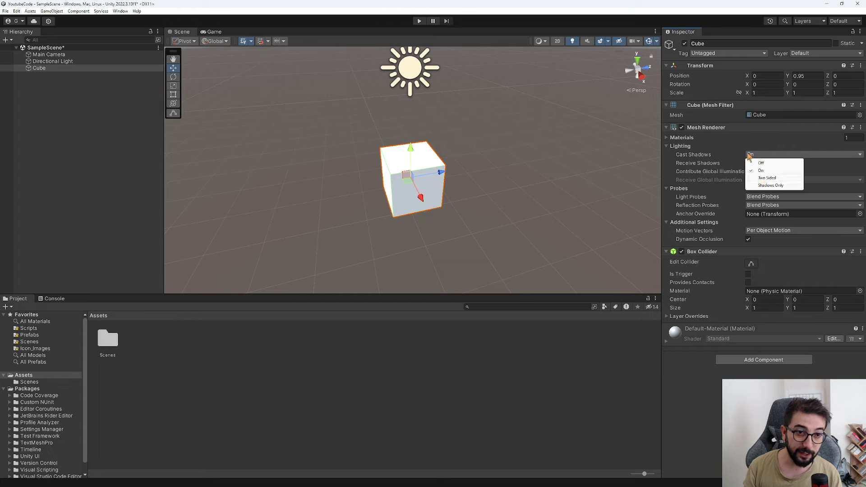
left_click(777, 143)
left_click(778, 142)
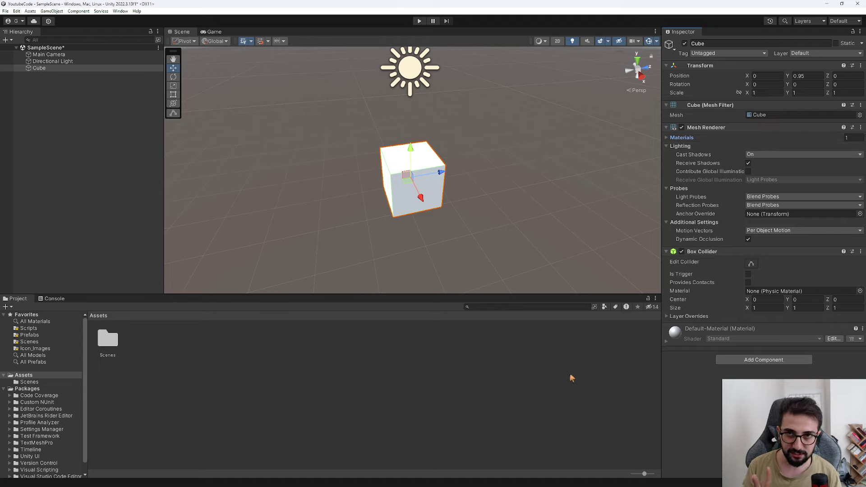
right_click(512, 378)
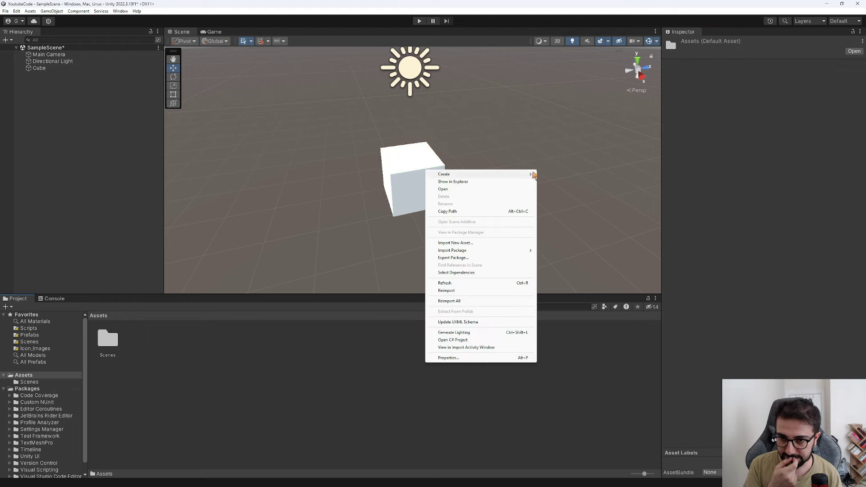
mouse_move(530, 175)
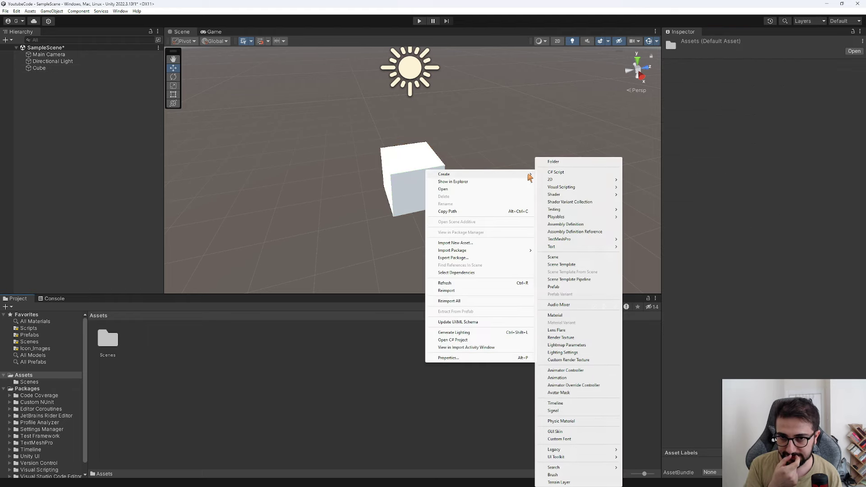
left_click(567, 173)
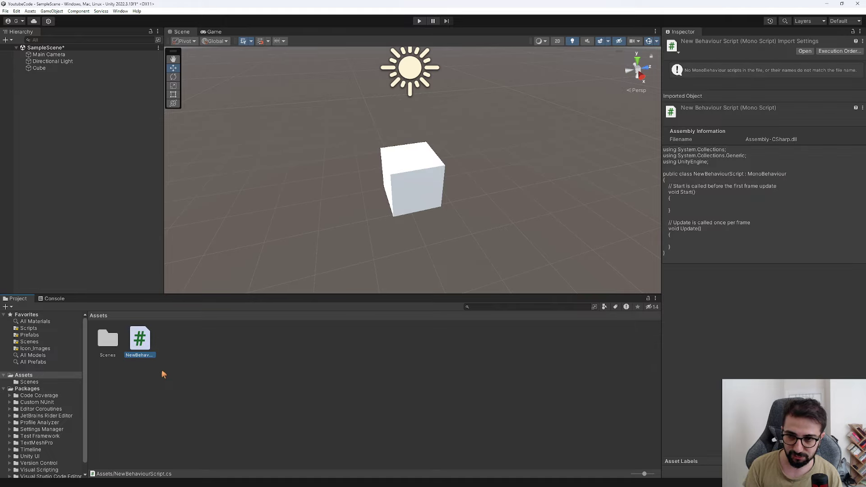
key("Return")
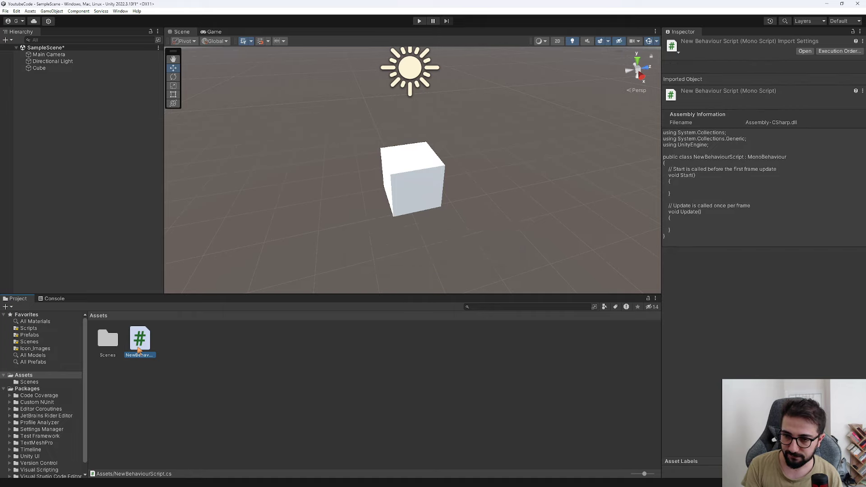
key("Delete")
left_click(447, 260)
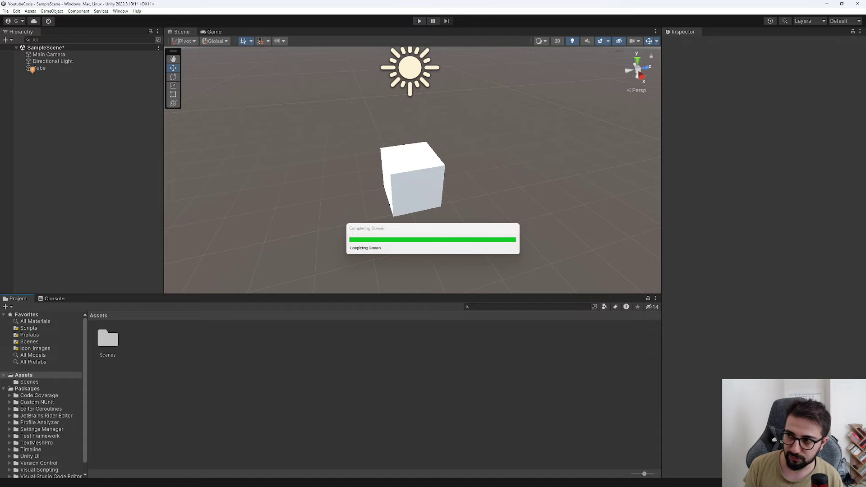
left_click(33, 68)
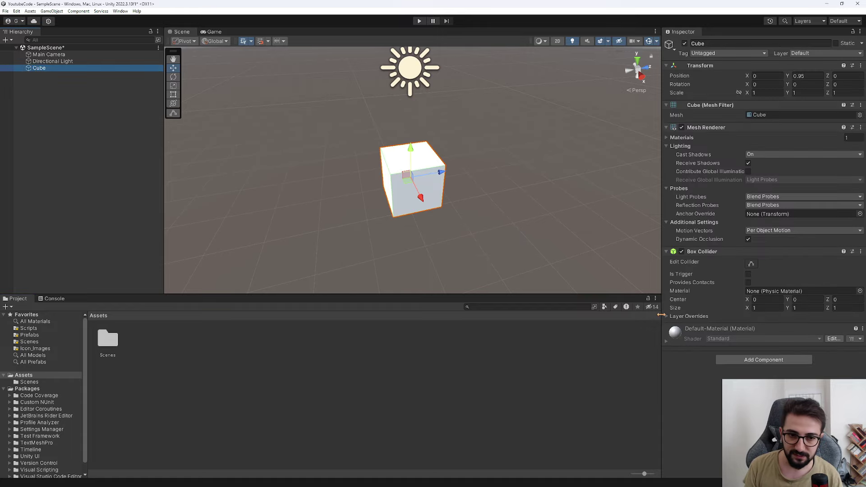
left_click(753, 366)
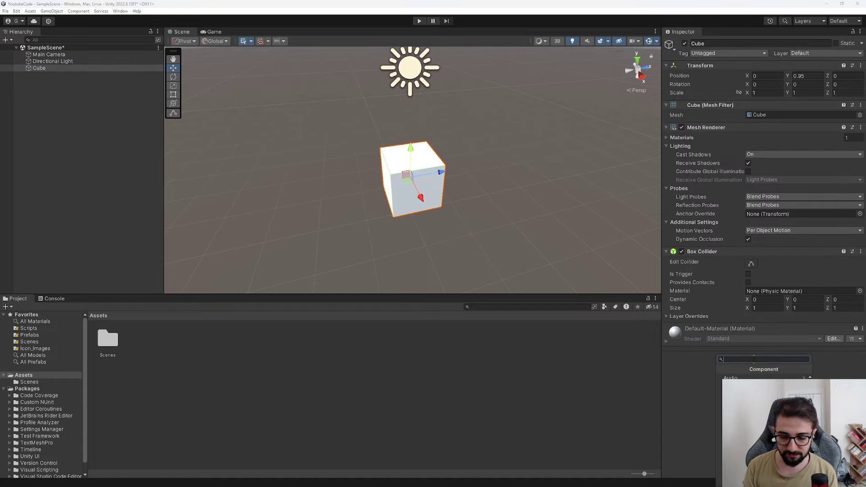
type("cube")
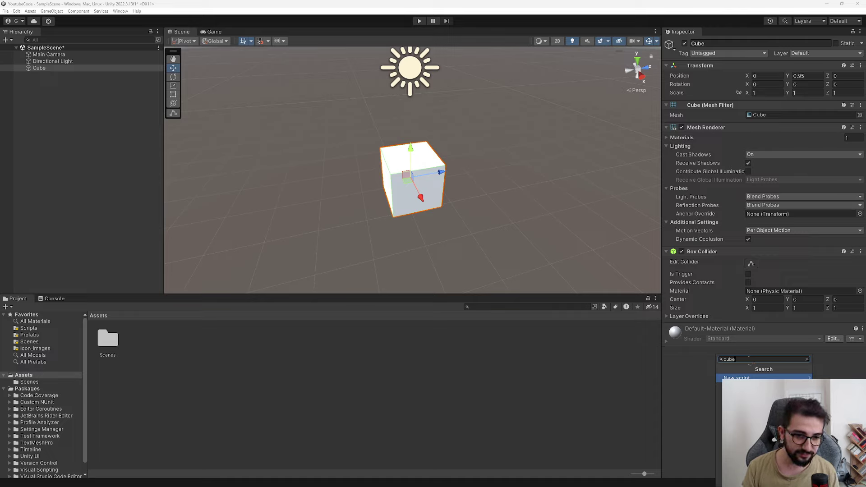
double_click(744, 359)
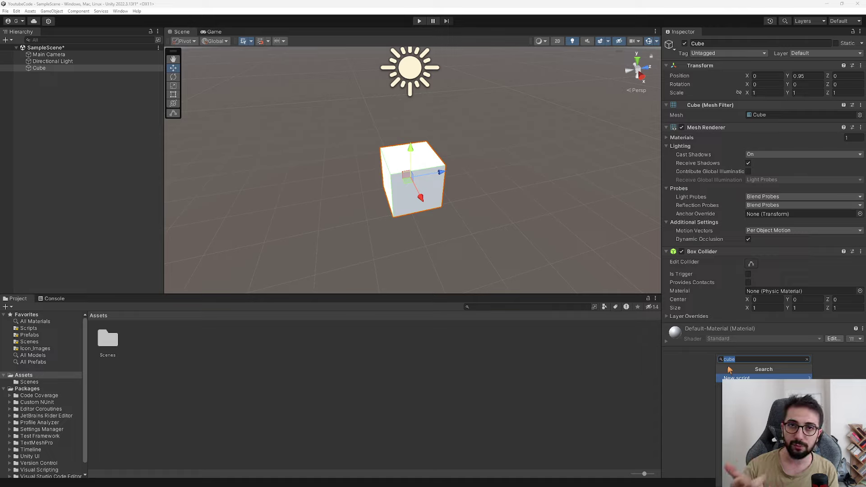
key("BackSpace")
left_click(692, 374)
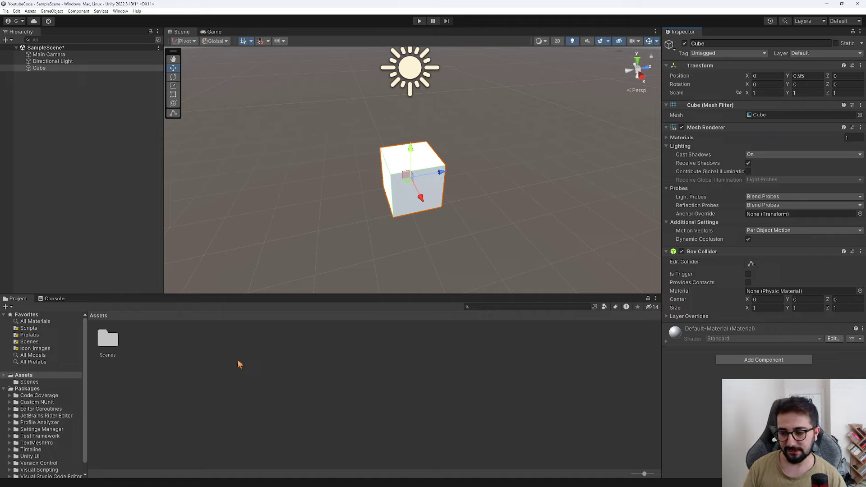
Step: Create a new folder in Assets named _Scripts
right_click(224, 364)
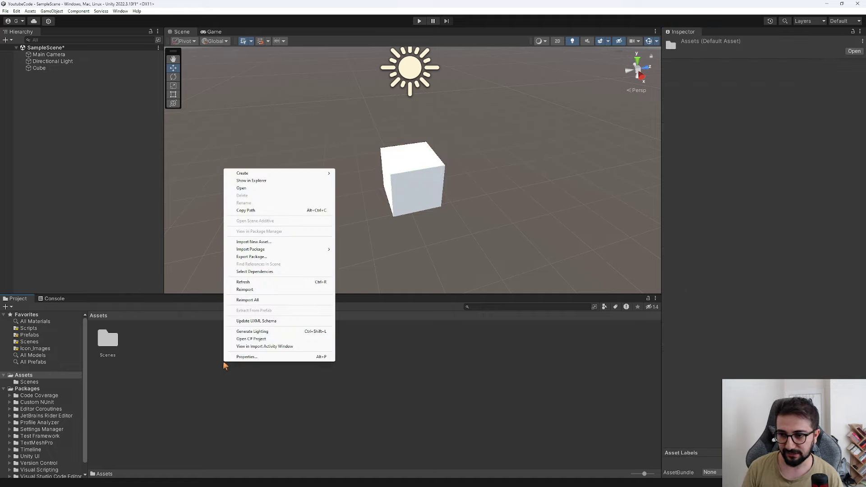
mouse_move(280, 174)
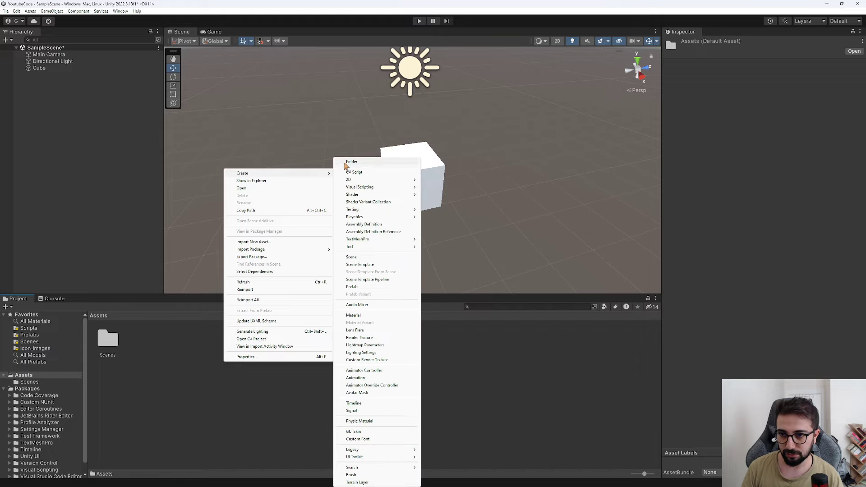
left_click(351, 162)
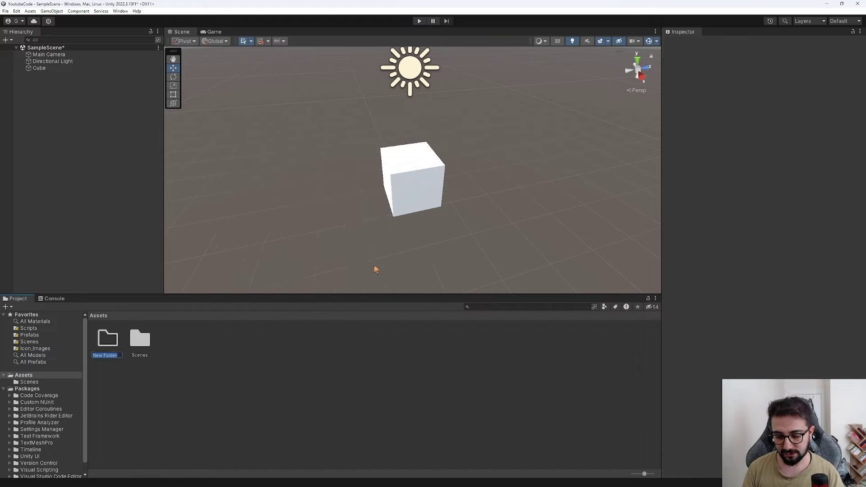
key("BackSpace")
type("_Scri")
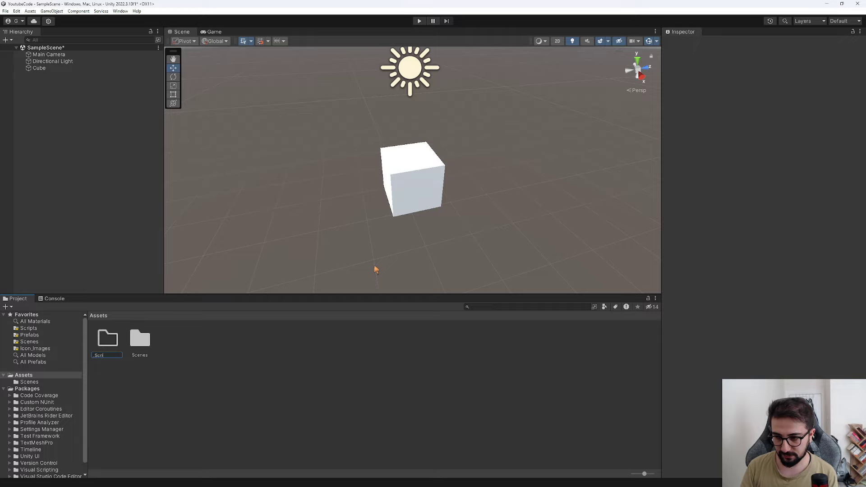
type("pts")
key("Return")
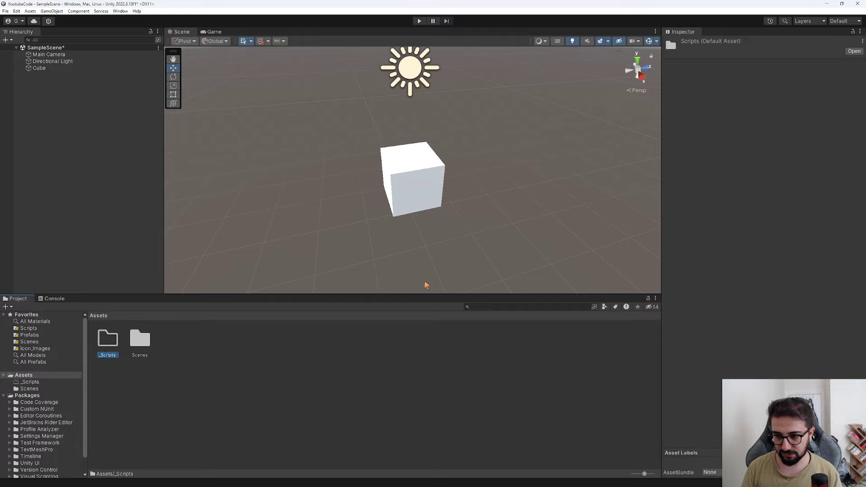
Step: Open the _Scripts folder to view its empty contents
left_click(353, 440)
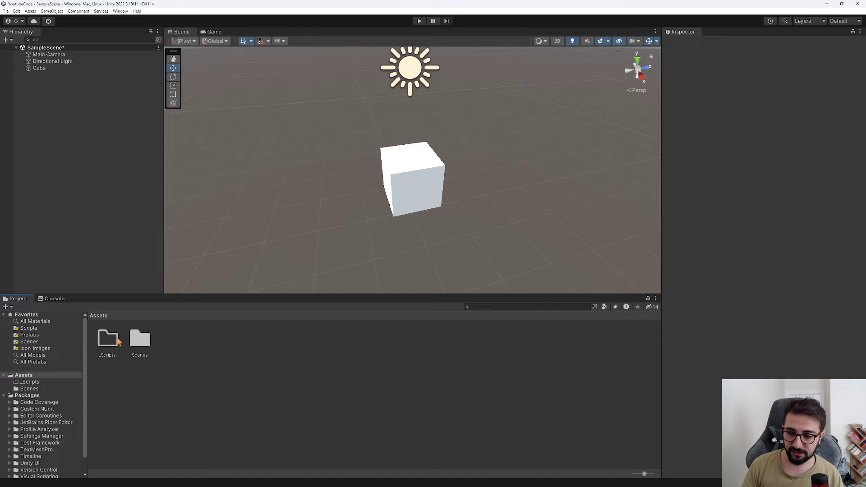
scroll(108, 347, "up", 1, "ctrl")
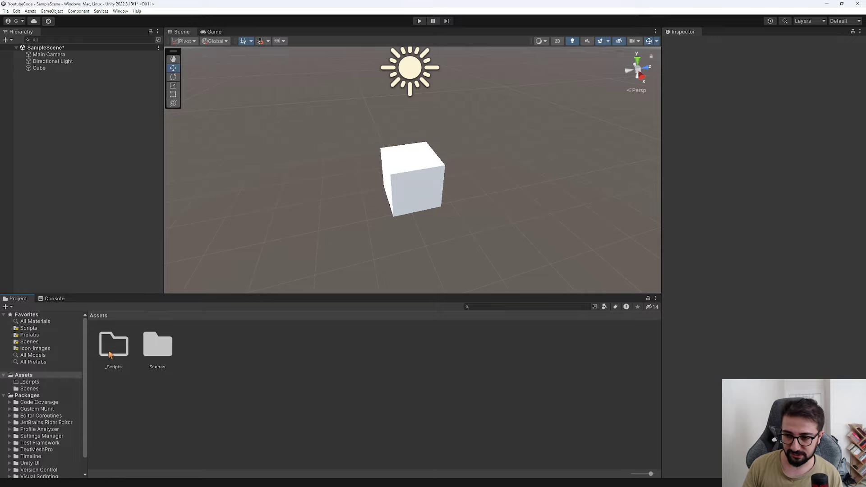
left_click(110, 355)
double_click(110, 354)
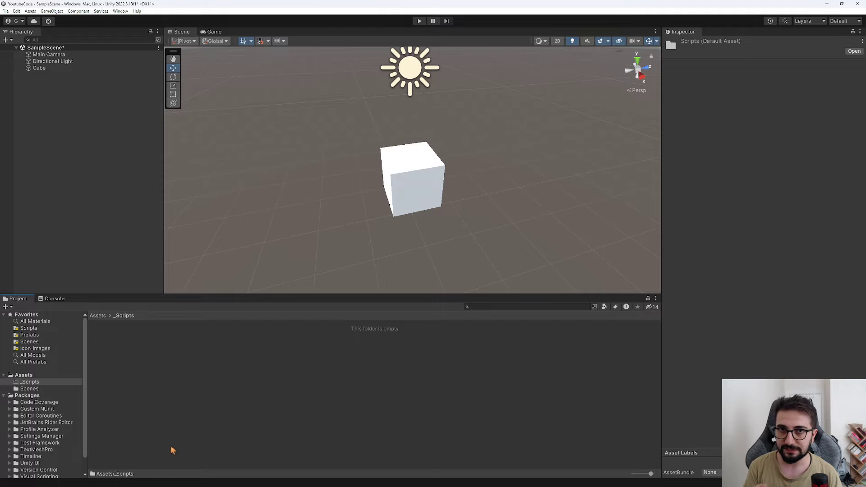
Step: Create a C# script in _Scripts, leaving it named NewBehaviourScript for now
right_click(136, 396)
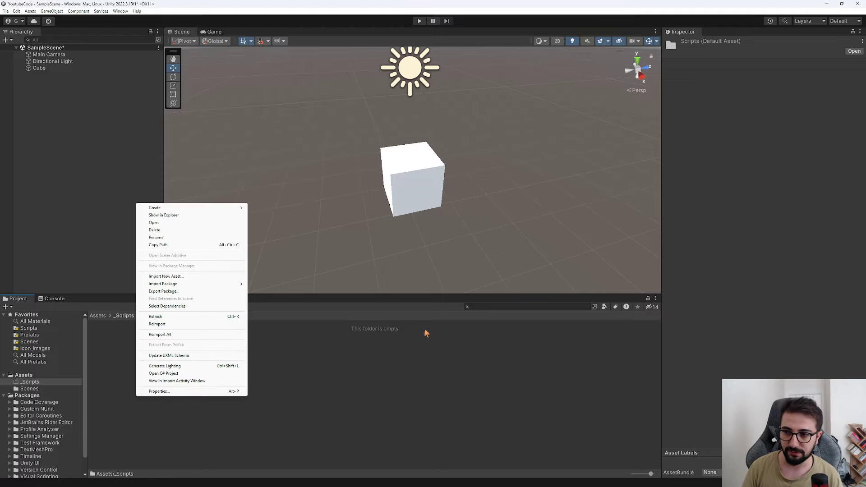
mouse_move(232, 208)
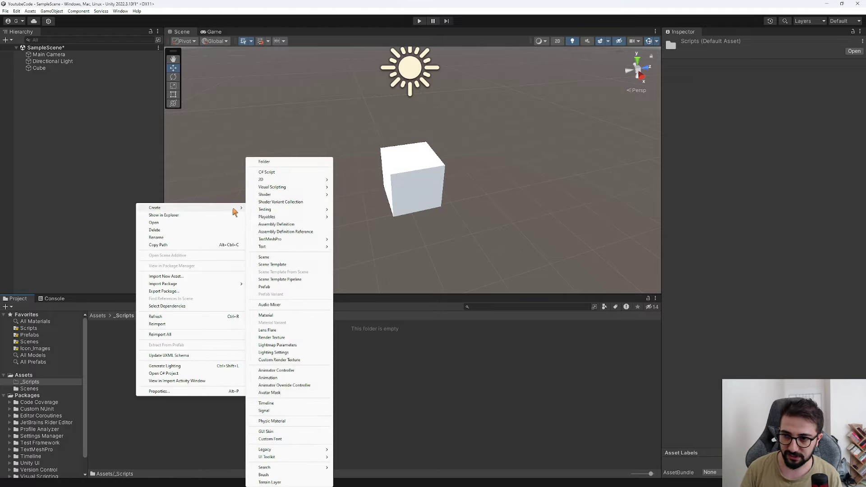
left_click(282, 176)
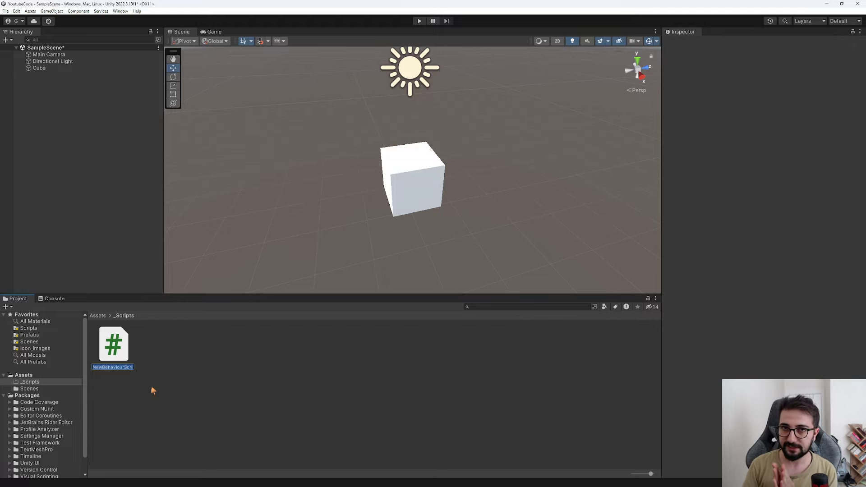
Step: Rename the new script to 'Cube'
type("C")
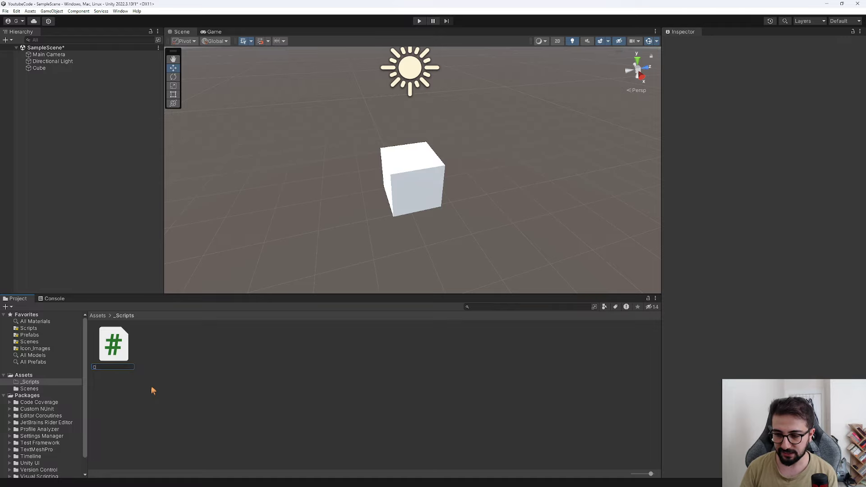
type("ube")
key("Return")
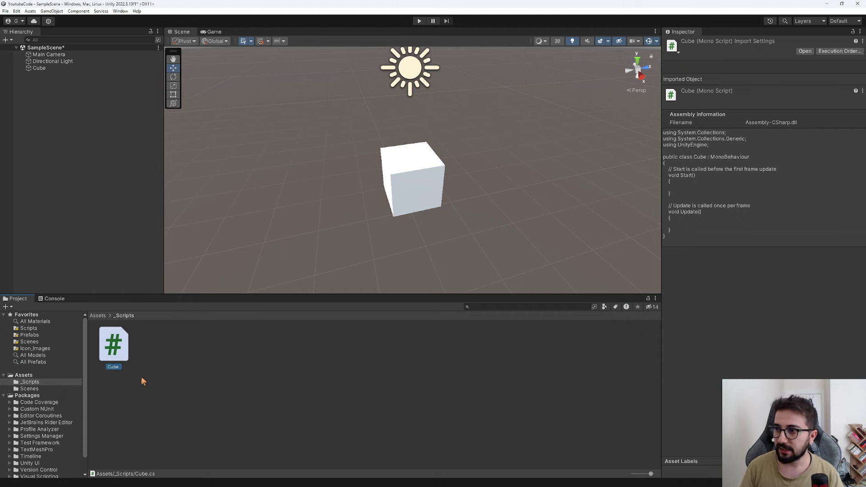
Step: Select the Cube object and drag the Cube script onto its Inspector as a component
left_click(39, 68)
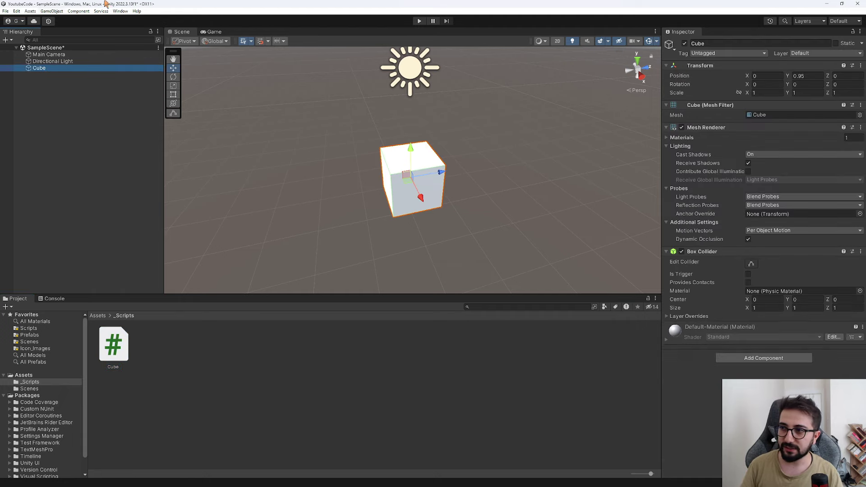
left_click(768, 363)
type("cube")
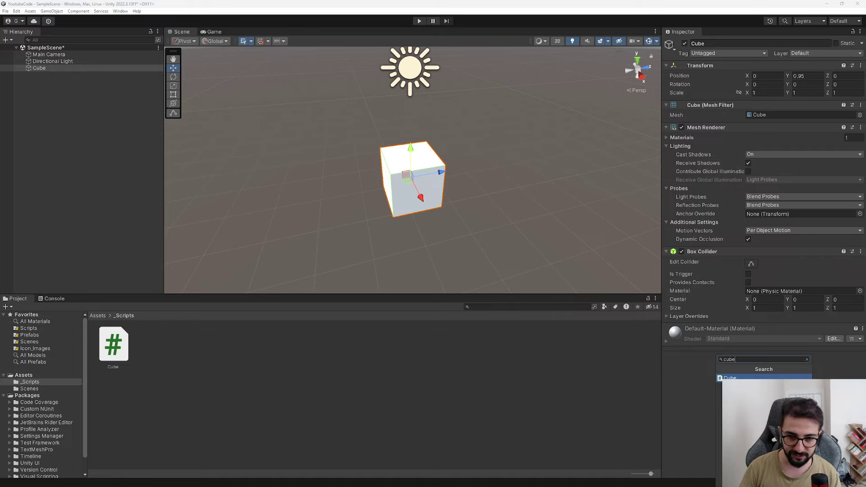
left_click(445, 402)
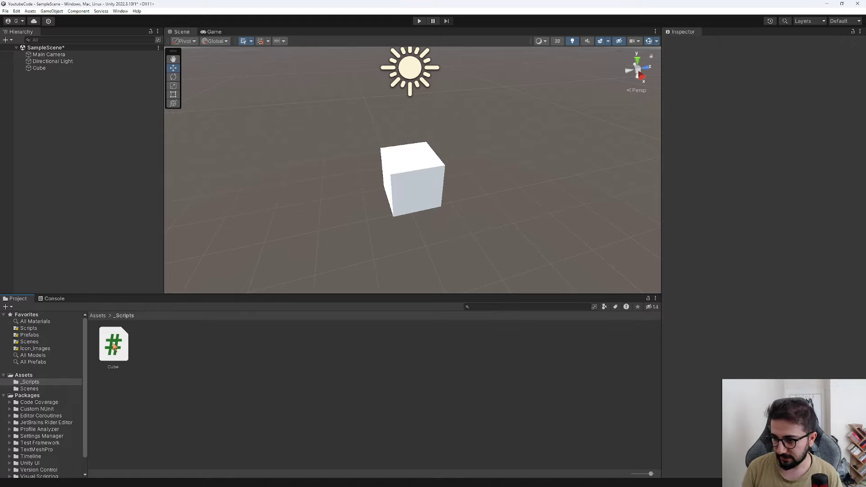
left_click(36, 68)
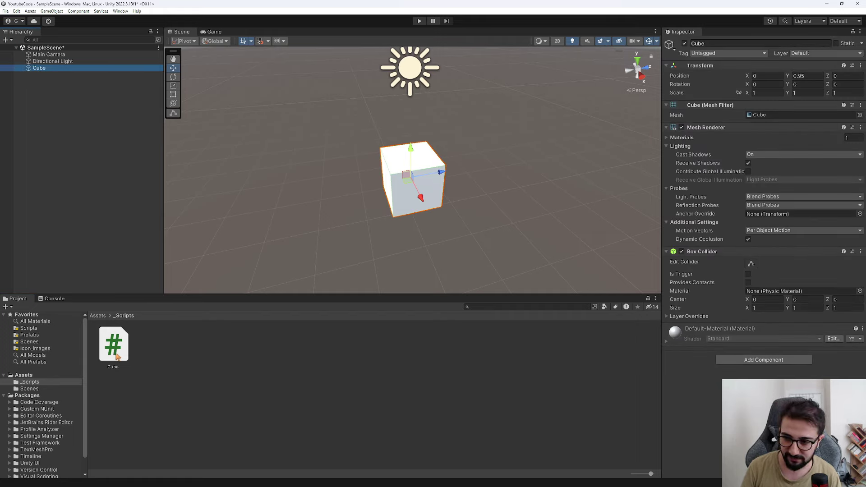
left_click_drag(117, 357, 708, 397)
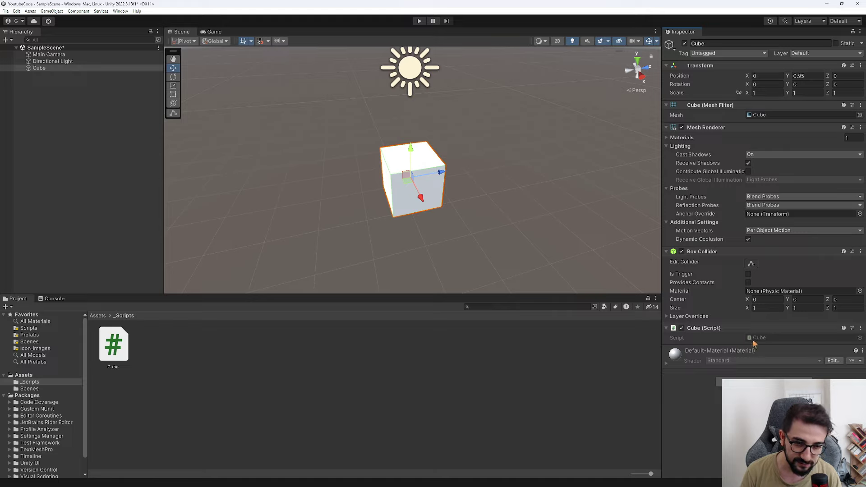
double_click(126, 356)
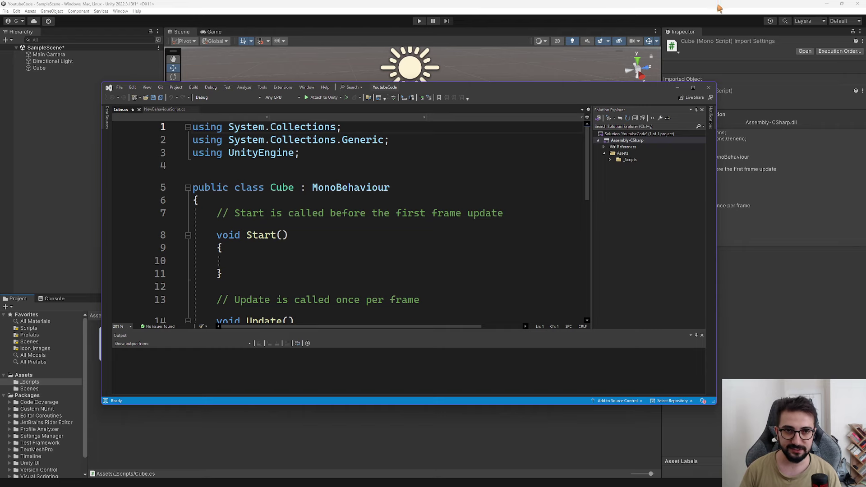
left_click(693, 87)
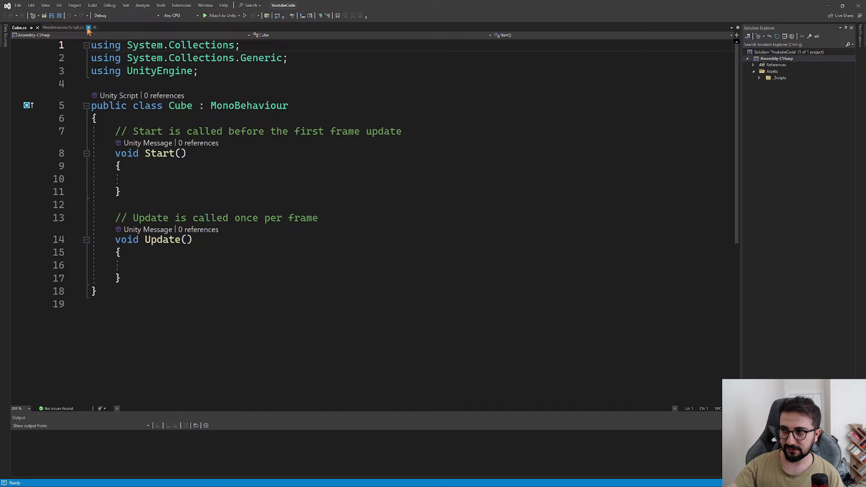
left_click(95, 28)
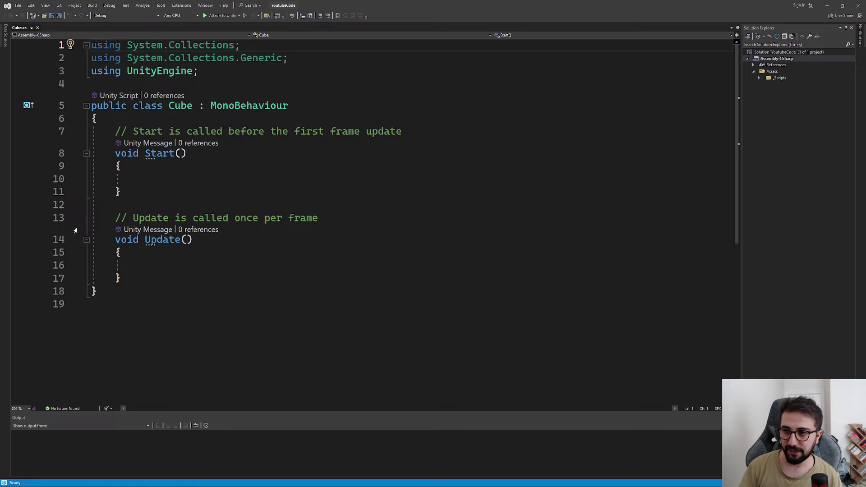
left_click(255, 254)
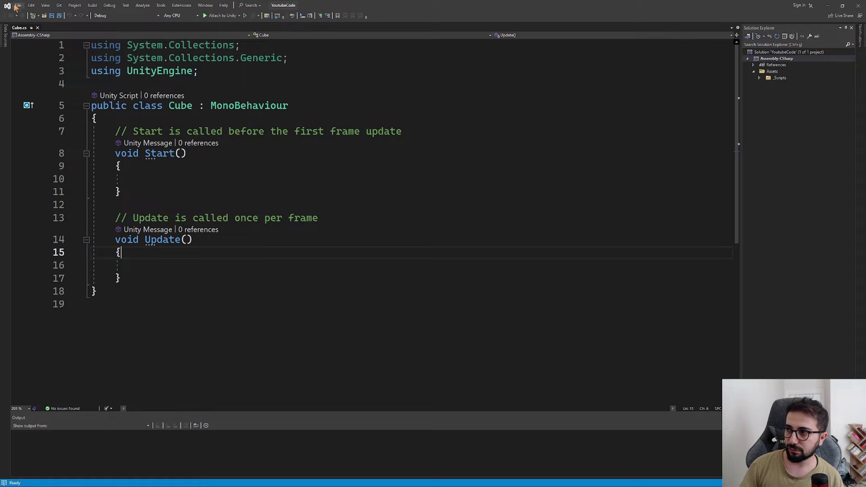
left_click(81, 6)
mouse_move(220, 9)
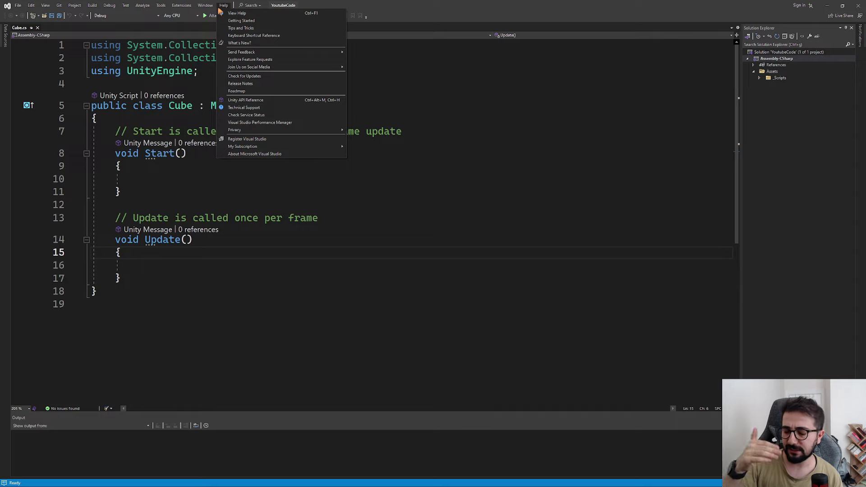
mouse_move(127, 5)
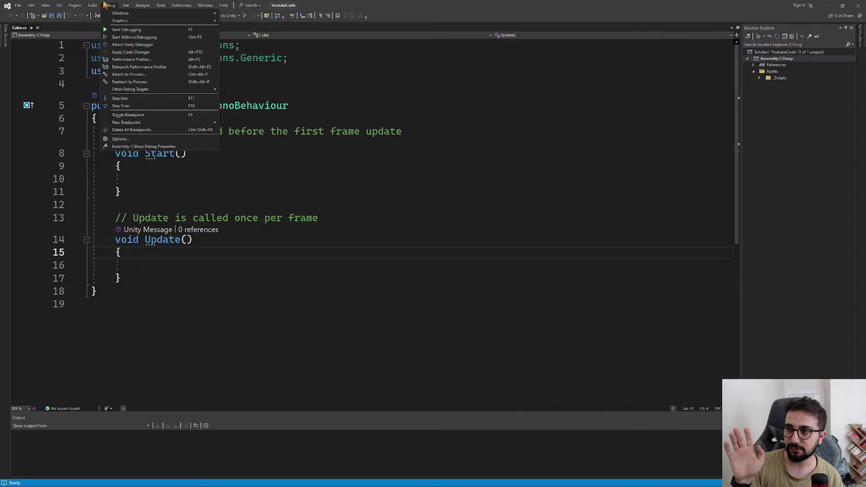
mouse_move(76, 6)
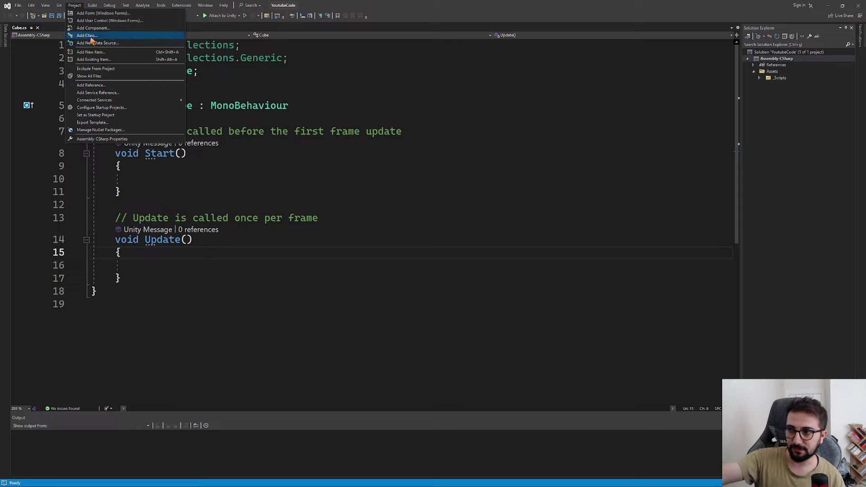
Step: Expand _Scripts and Cube.cs in Solution Explorer to reveal the Cube class
left_click(397, 110)
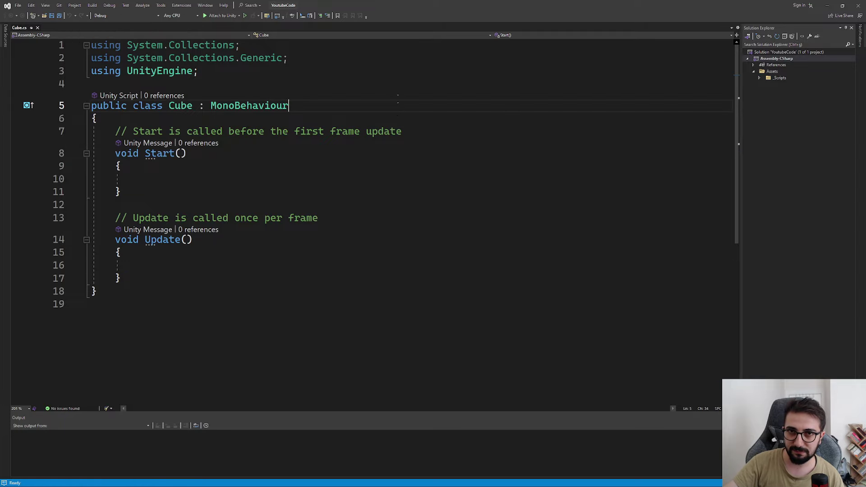
left_click_drag(425, 5, 520, 149)
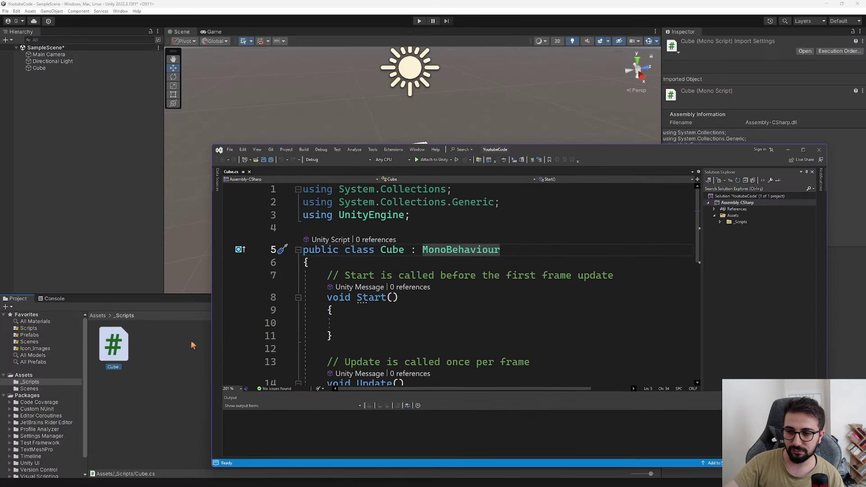
double_click(594, 146)
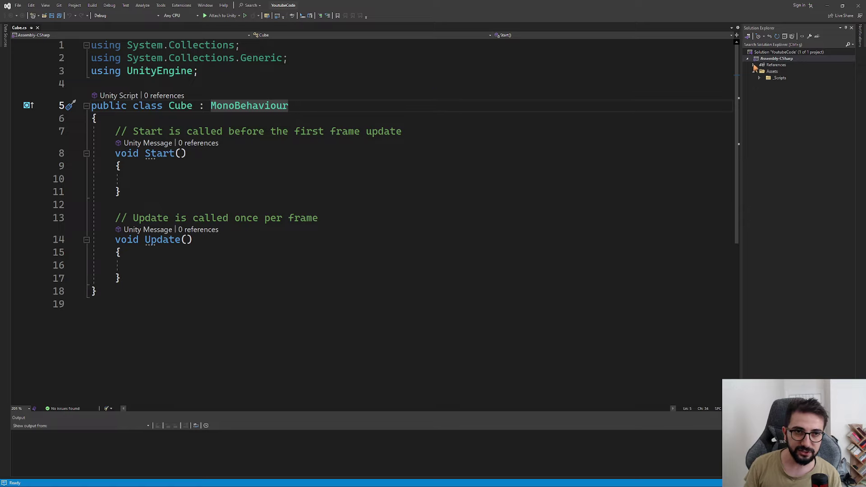
left_click(759, 78)
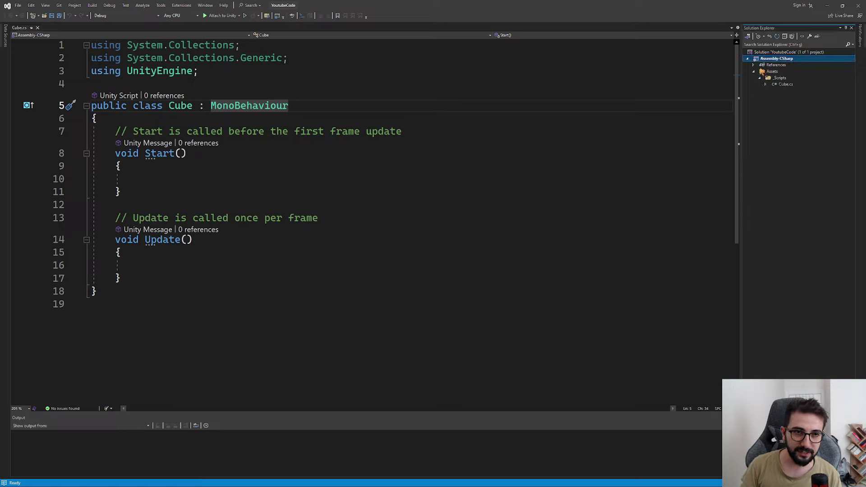
left_click(765, 84)
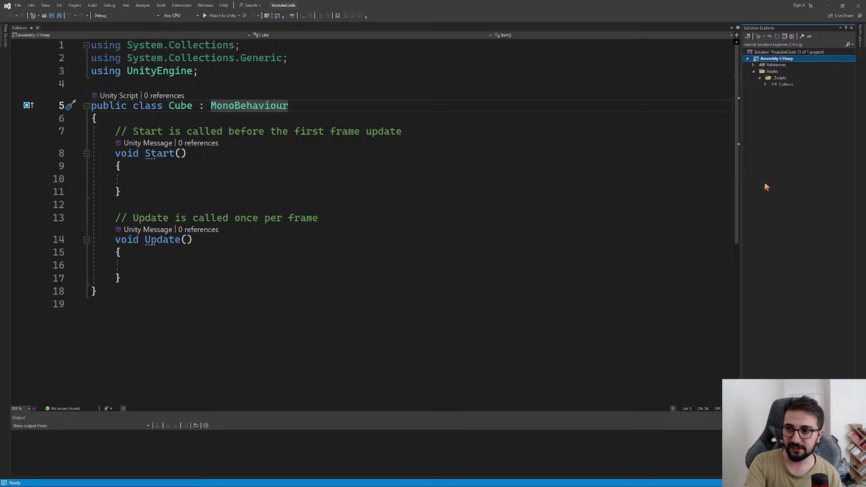
Step: Switch to Unity and back, then open Cube.cs in the code editor
key("alt+Tab")
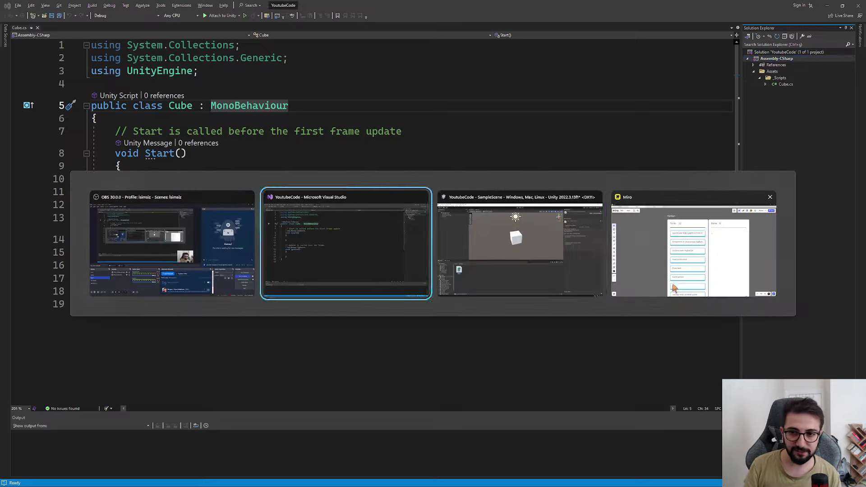
key("alt+Tab")
key("alt+Tab")
key("alt+Tab")
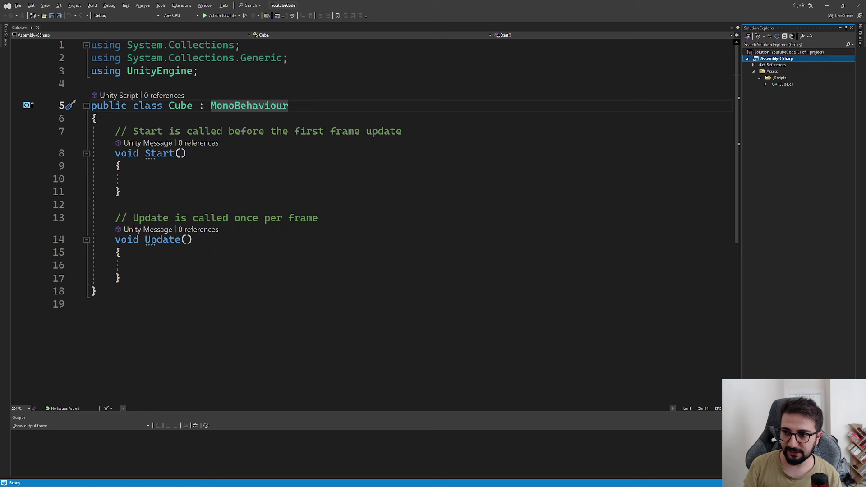
key("alt+Tab")
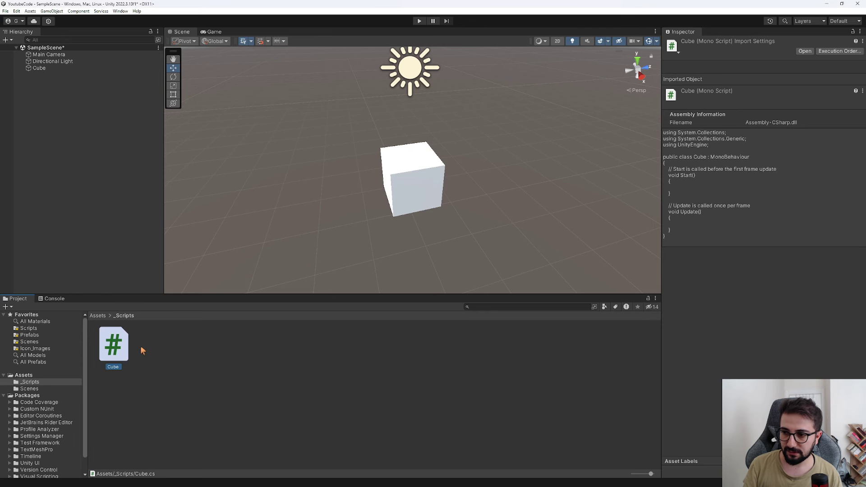
key("alt+Tab")
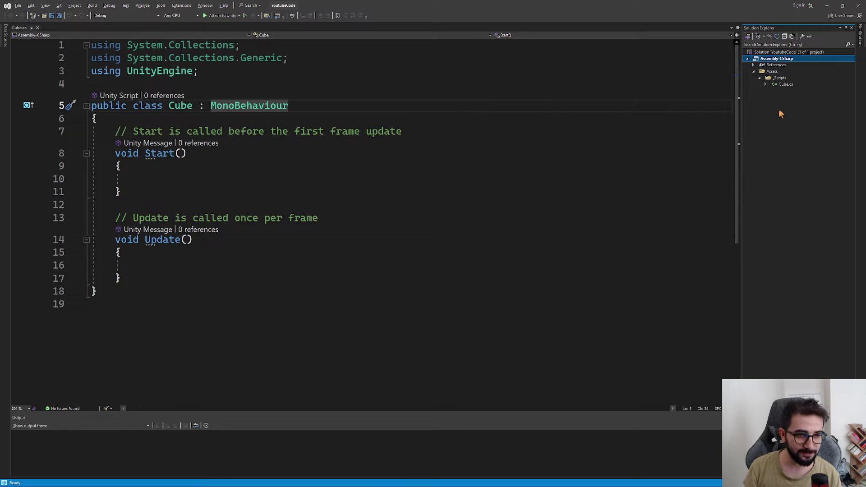
key("alt+Tab")
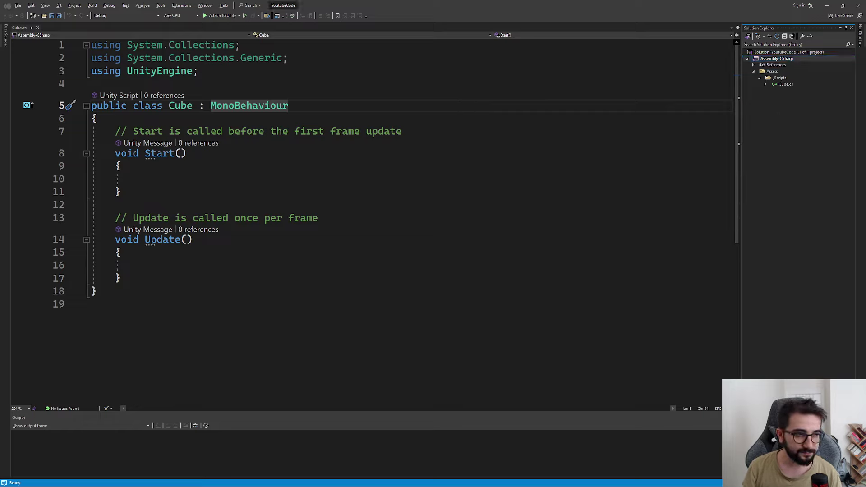
double_click(785, 85)
Step: Inspect the using directives on lines 1–3 of Cube.cs
left_click(354, 218)
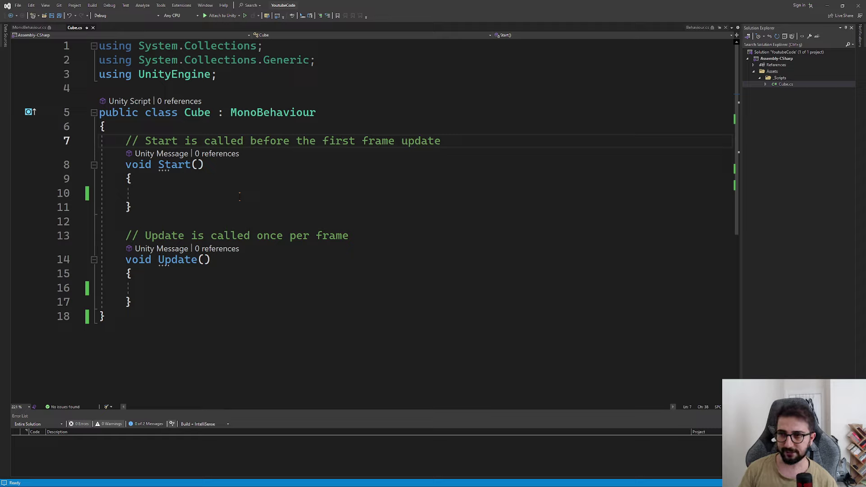
left_click_drag(262, 46, 145, 46)
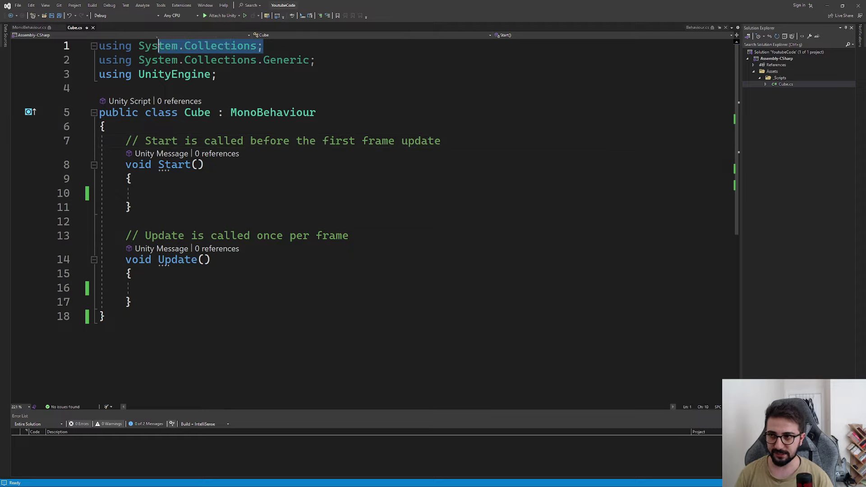
left_click_drag(315, 60, 138, 60)
left_click(374, 74)
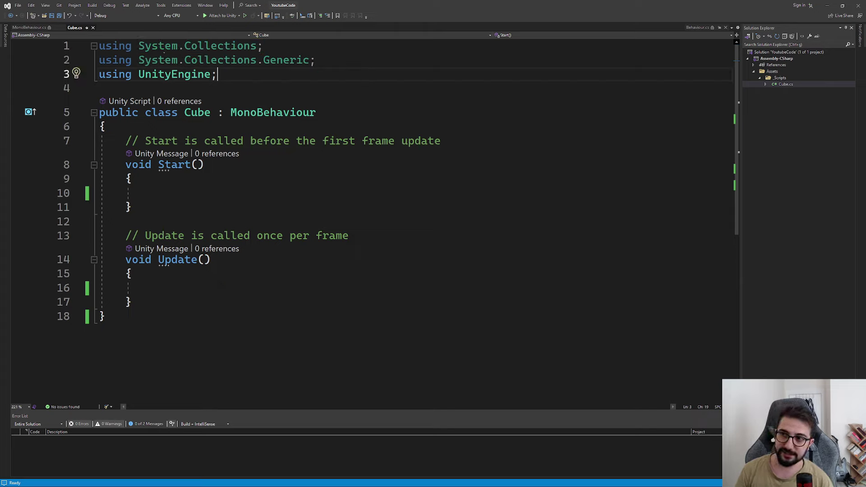
mouse_move(165, 59)
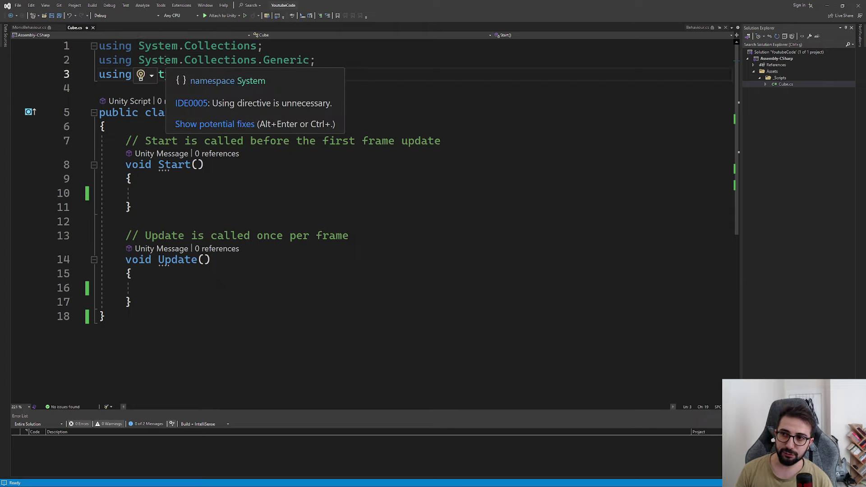
Step: Visit the empty Start and Update bodies, close MonoBehaviour.cs, and select the two unused usings
left_click(255, 196)
left_click(152, 287)
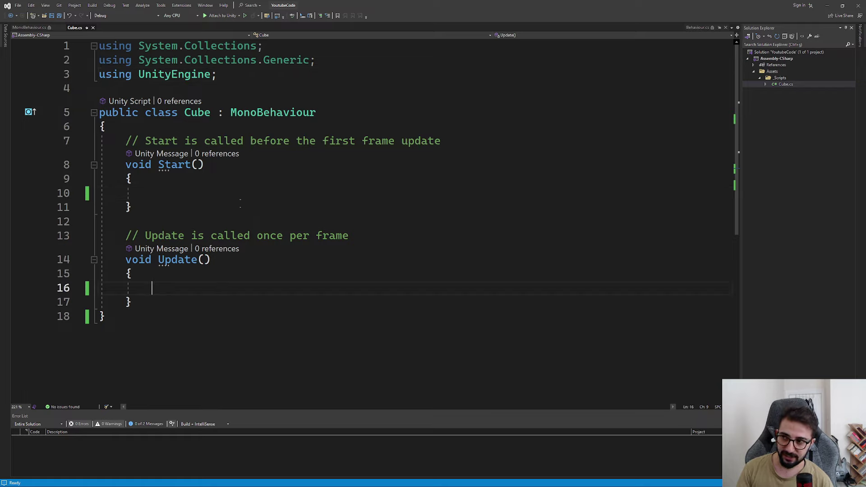
left_click(54, 28)
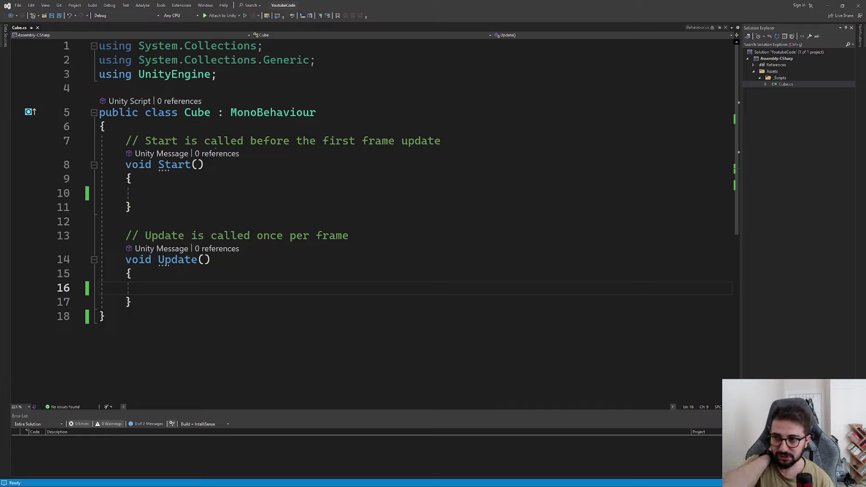
left_click_drag(316, 60, 80, 46)
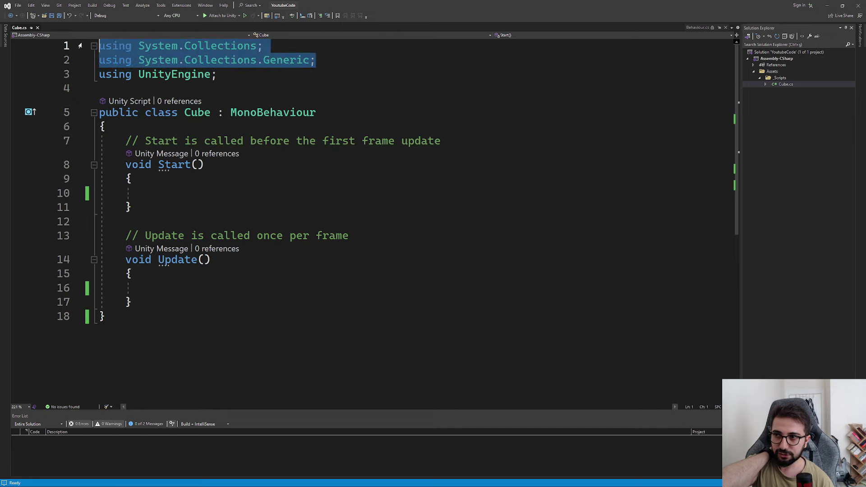
Step: Delete the two unused using lines, then undo to restore them
key("Delete")
key("ctrl+z")
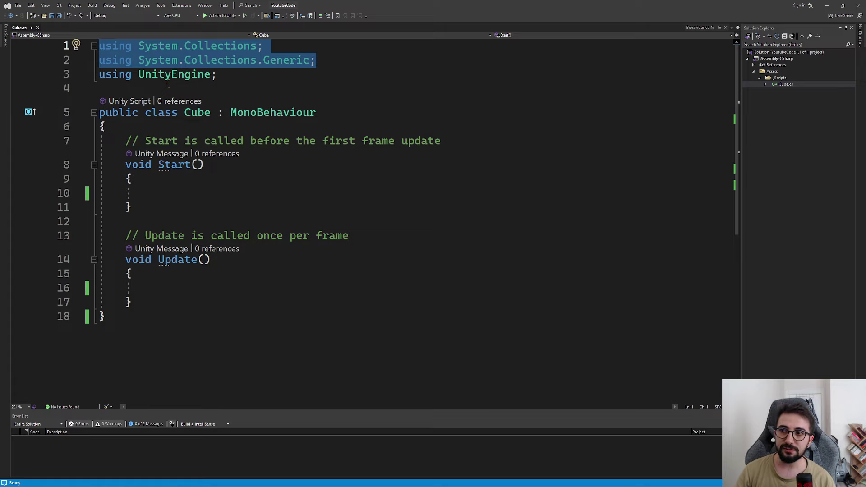
left_click(323, 194)
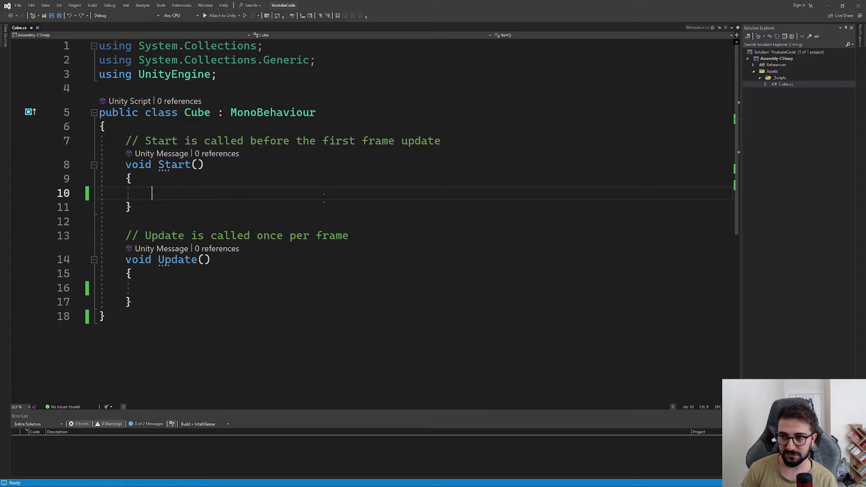
Step: Delete the using UnityEngine directive, then undo to bring it back
left_click_drag(217, 74, 99, 74)
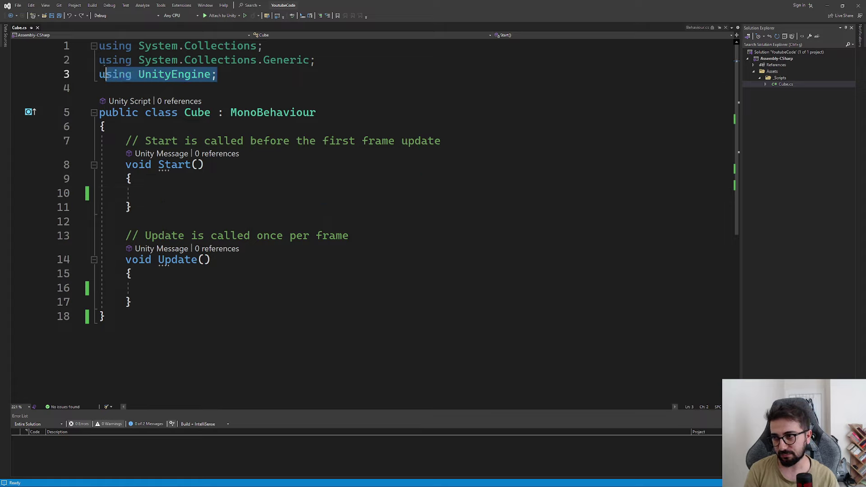
key("BackSpace")
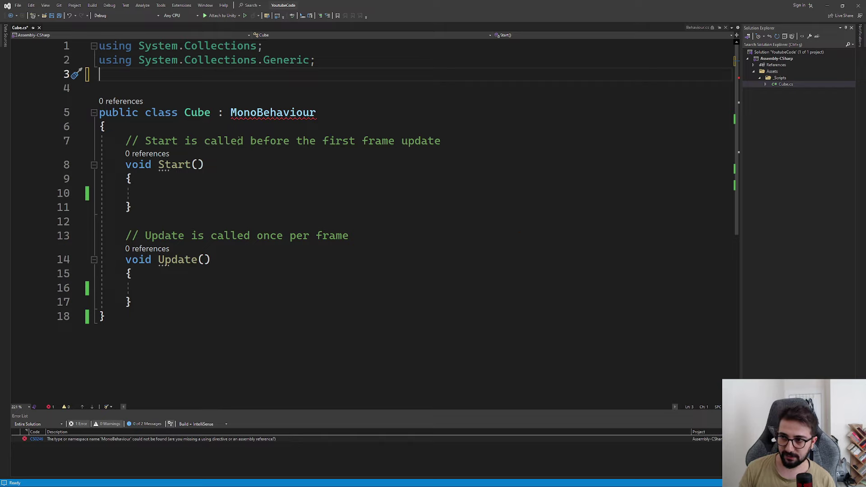
key("ctrl+z")
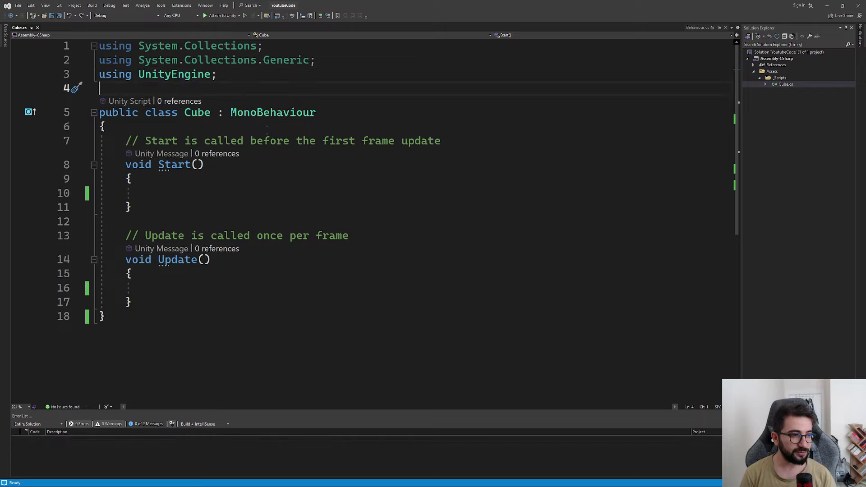
Step: Switch to Unity and select the Cube script asset, then the Cube object
left_click_drag(433, 5, 403, 177)
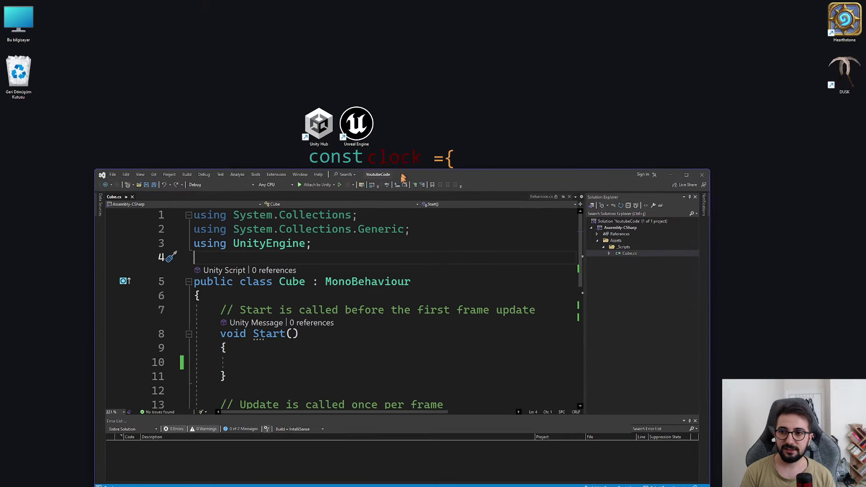
double_click(403, 177)
left_click(462, 479)
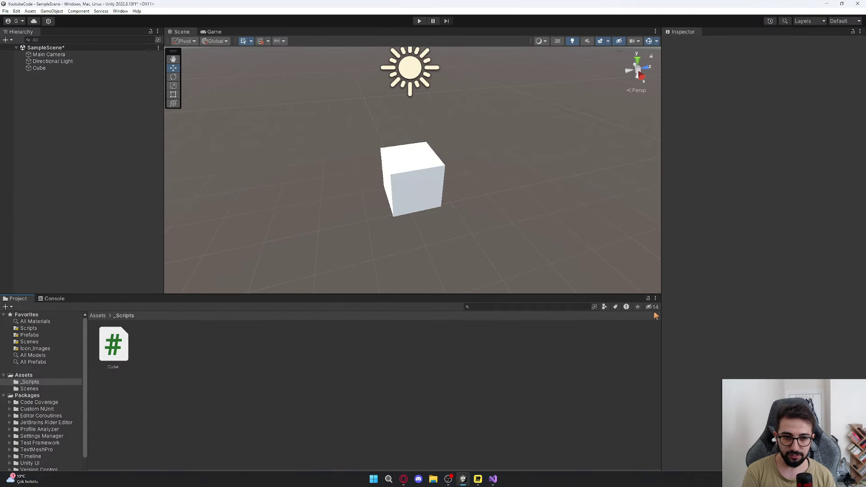
left_click(113, 345)
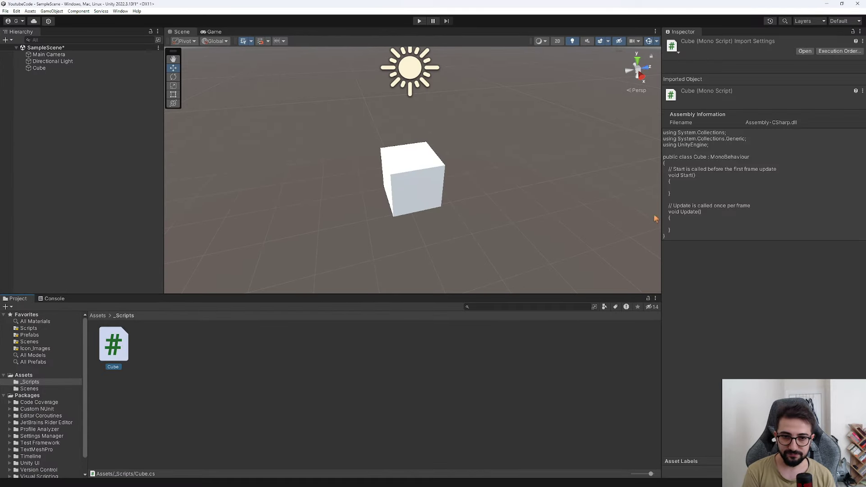
left_click(39, 68)
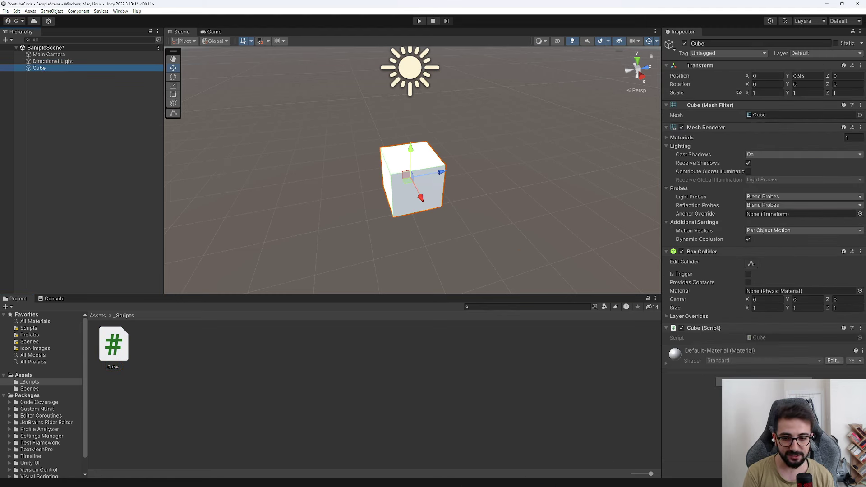
Step: Orbit and zoom the Scene view to look over the cube
mouse_move(463, 479)
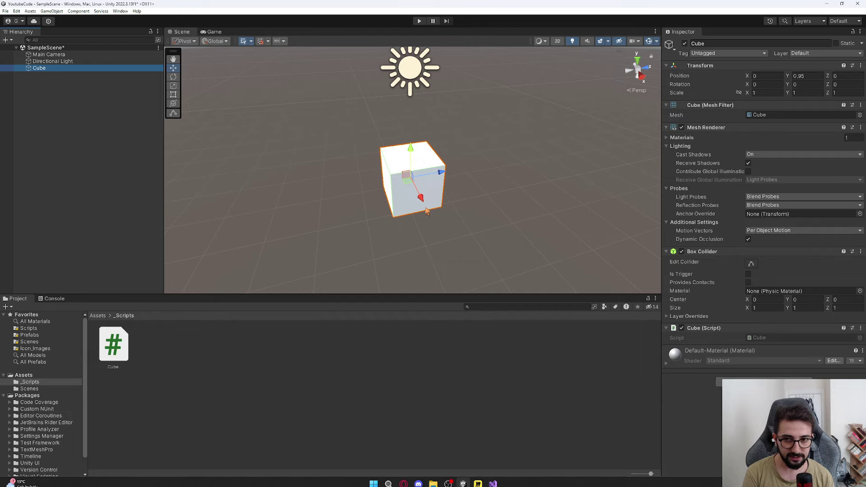
scroll(432, 210, "up", 10)
scroll(431, 212, "down", 5)
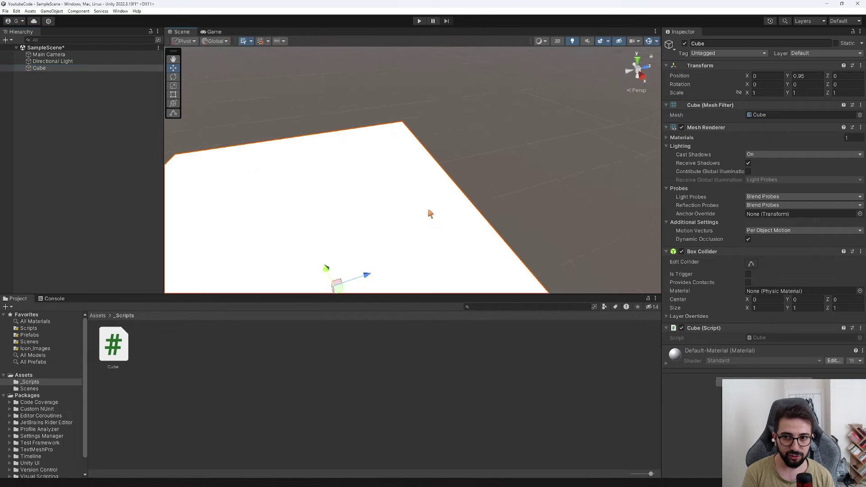
scroll(431, 212, "down", 3)
left_click_drag(401, 230, 411, 227, "alt")
scroll(410, 227, "down", 5)
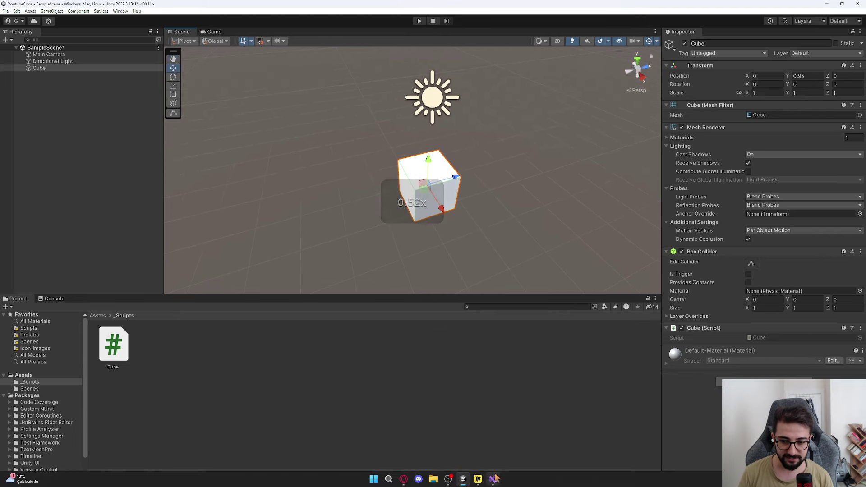
Step: Return to Visual Studio's Cube.cs and select 'public' on line 5
mouse_move(493, 481)
left_click(491, 444)
left_click(107, 317)
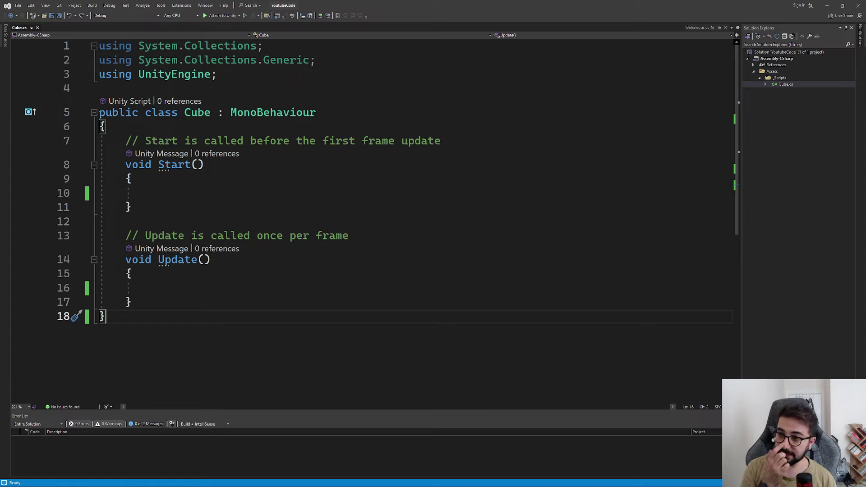
double_click(118, 112)
left_click_drag(138, 112, 179, 113)
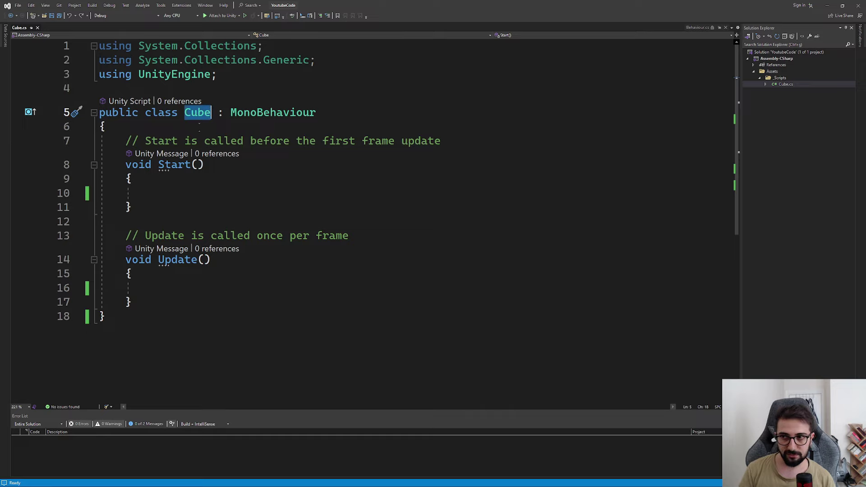
left_click_drag(217, 113, 317, 113)
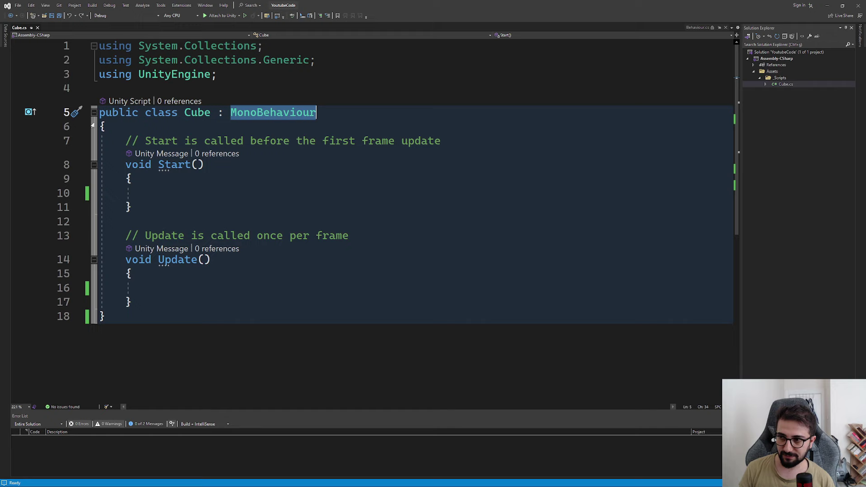
left_click_drag(99, 126, 99, 140)
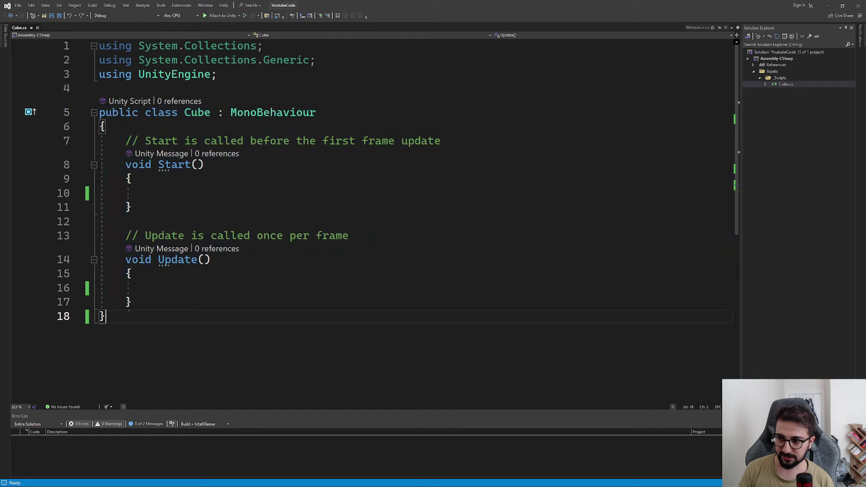
left_click_drag(132, 302, 126, 140)
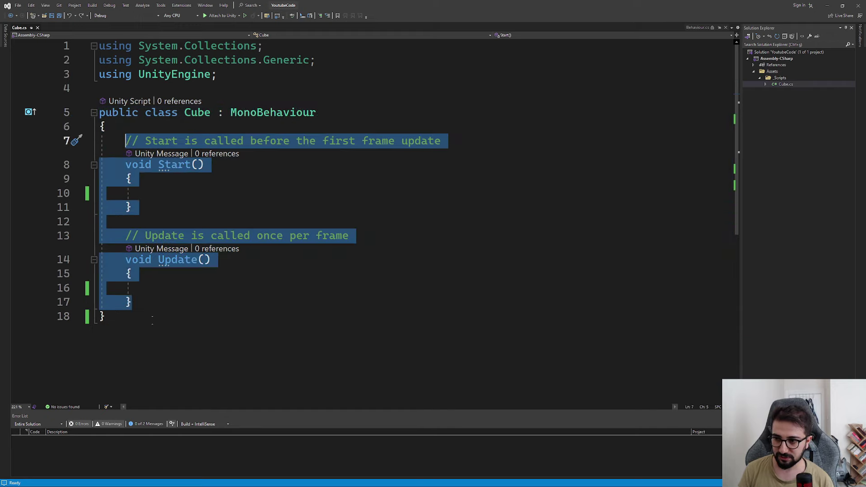
left_click(129, 325)
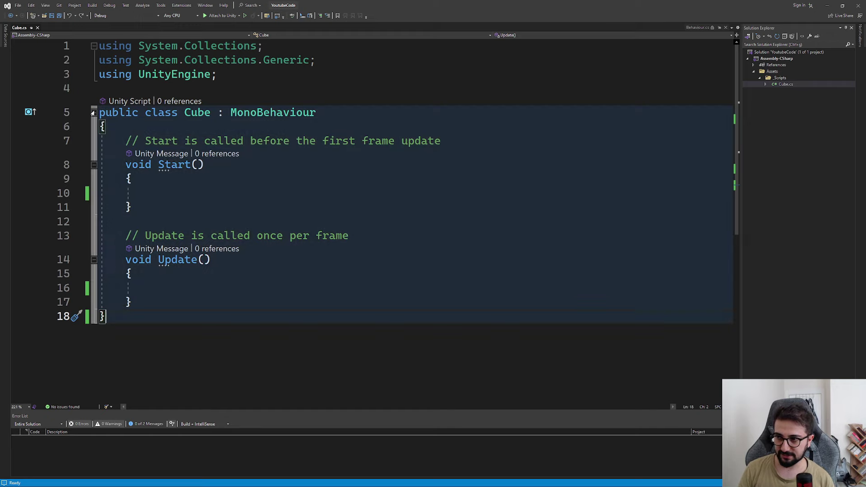
left_click(93, 113)
left_click(93, 114)
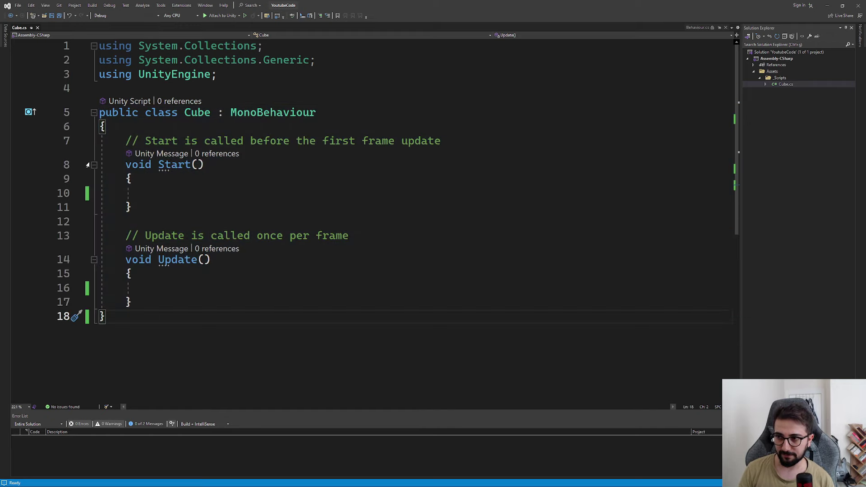
left_click(156, 288)
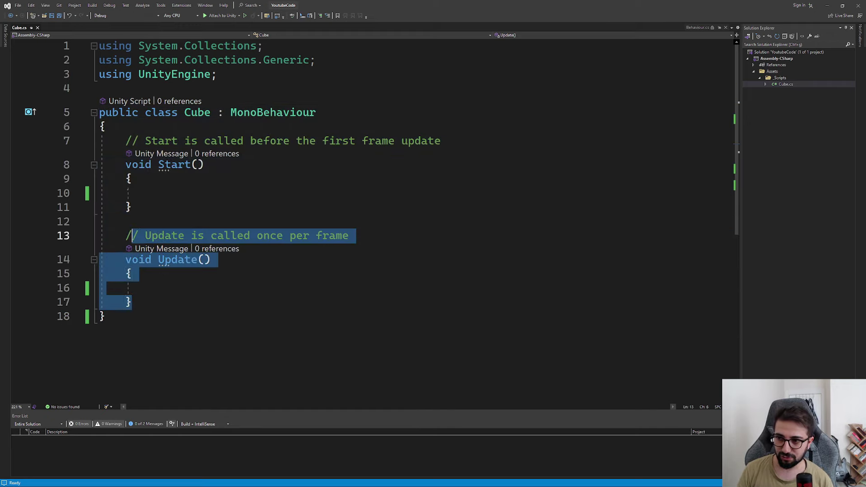
left_click_drag(132, 208, 125, 165)
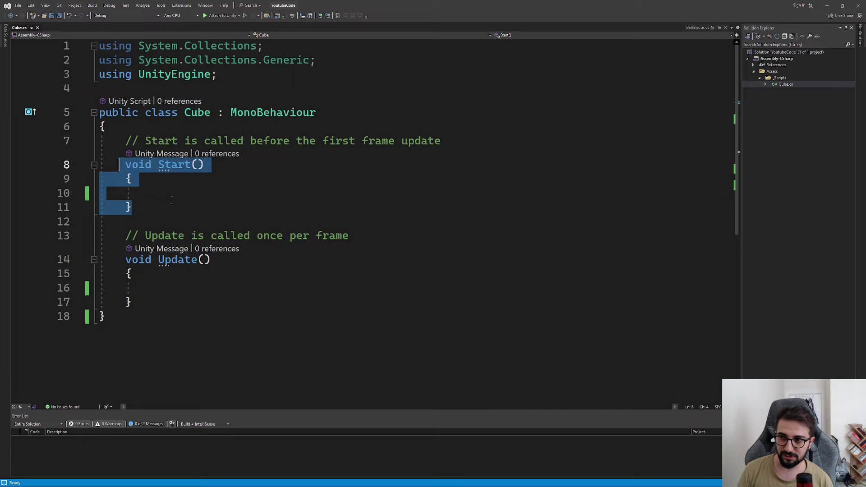
left_click(174, 207)
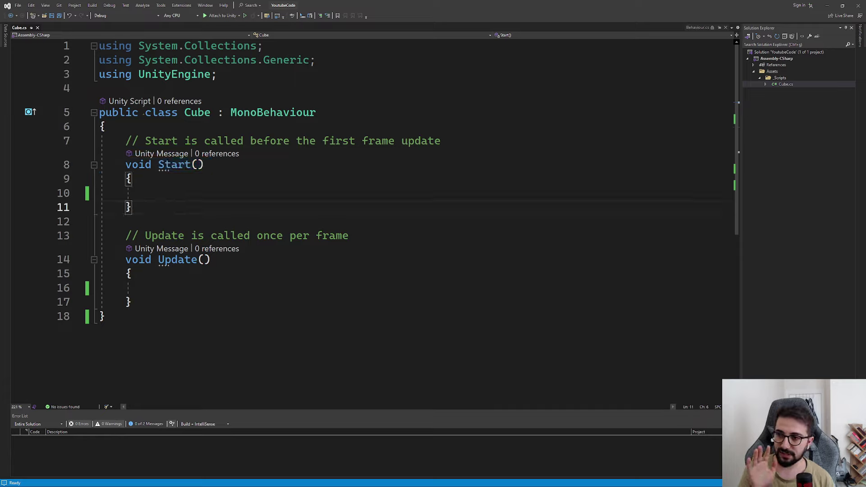
double_click(161, 112)
left_click(263, 216)
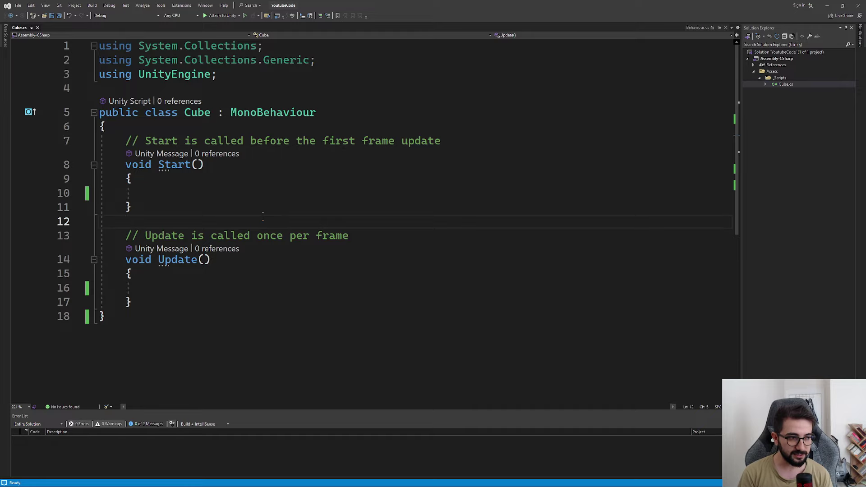
left_click_drag(541, 5, 541, 108)
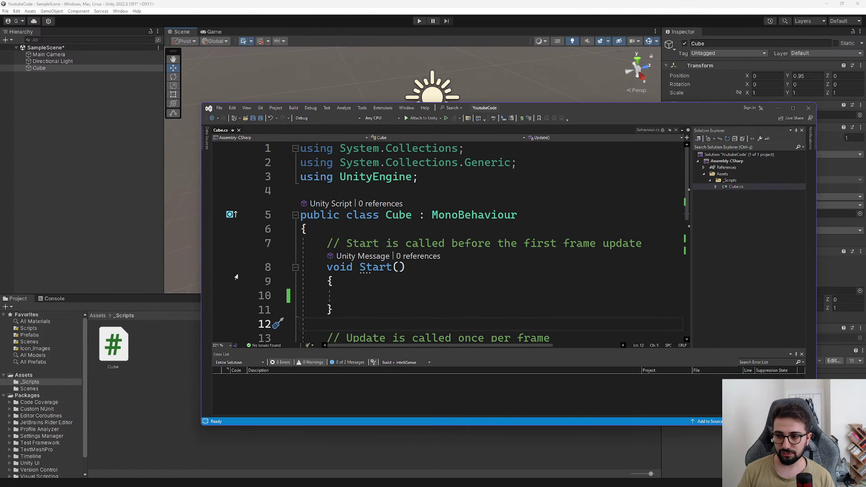
double_click(591, 108)
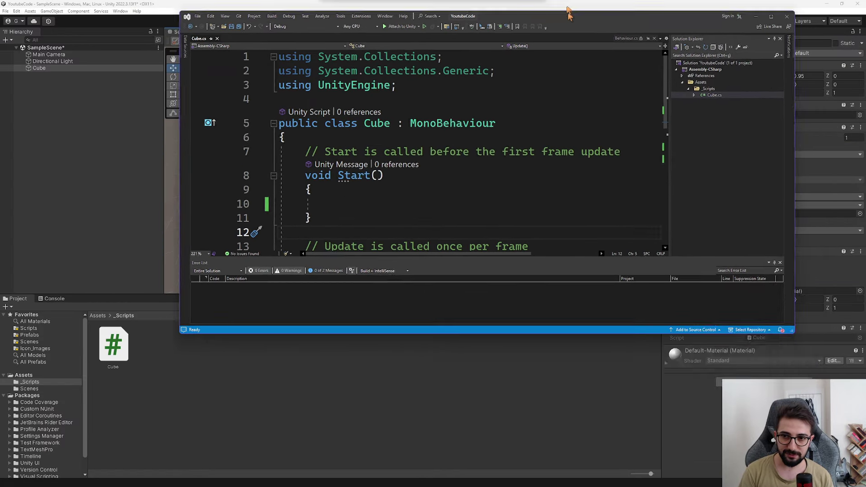
left_click(281, 164)
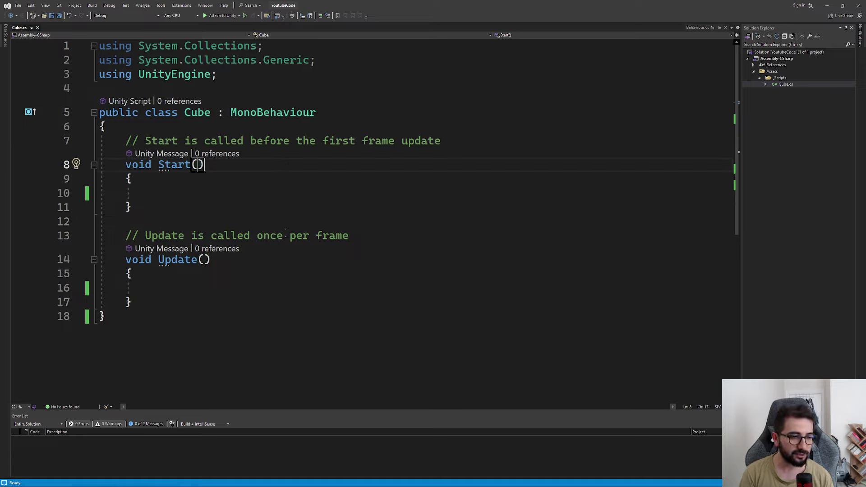
left_click(262, 221)
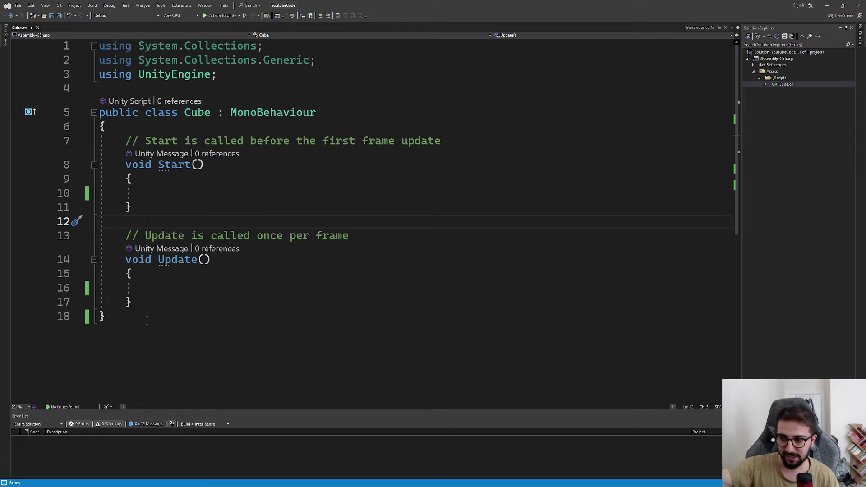
left_click_drag(108, 316, 99, 126)
left_click(152, 193)
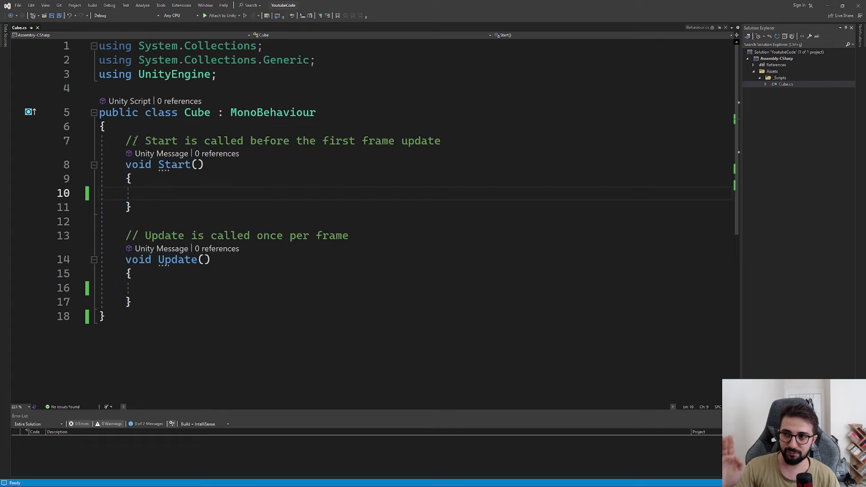
left_click(125, 141)
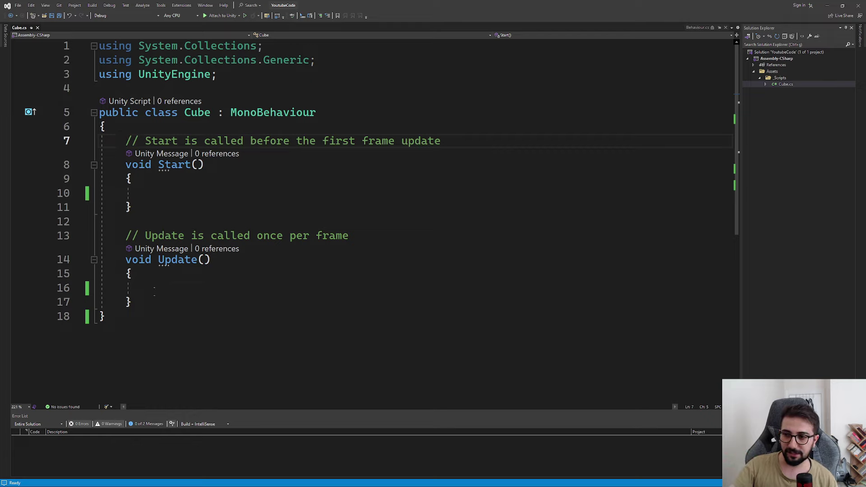
left_click_drag(126, 141, 131, 274)
left_click(220, 194)
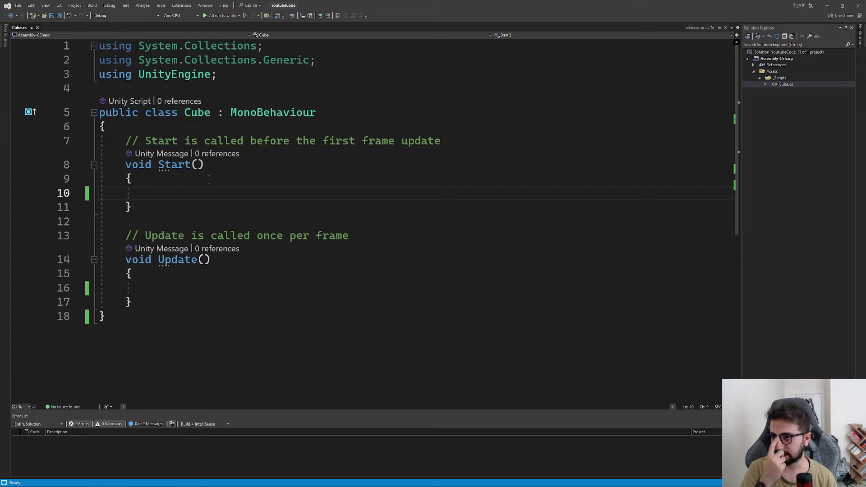
left_click(224, 126)
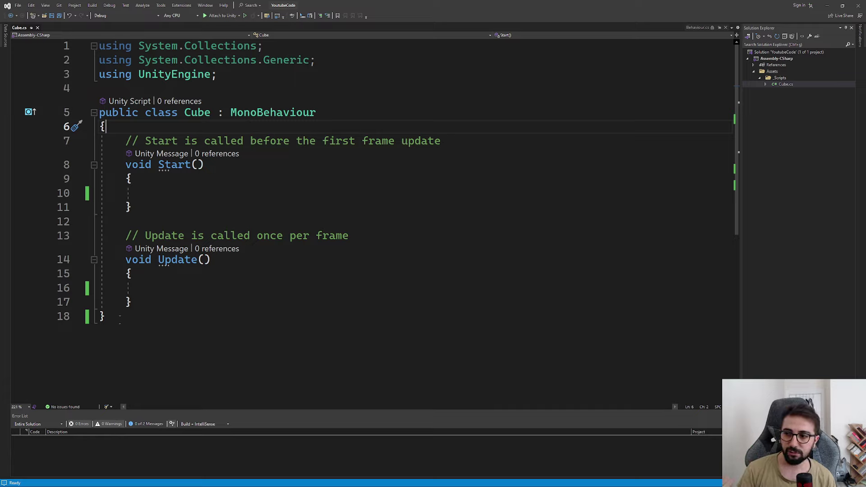
Step: Add a new 'public class Ali' with braces below the Cube class
left_click(119, 318)
key("Return")
key("Return")
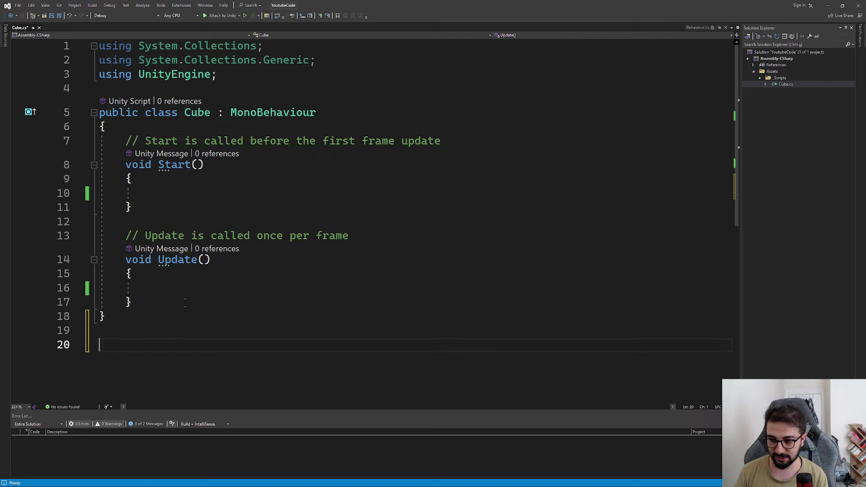
type("public")
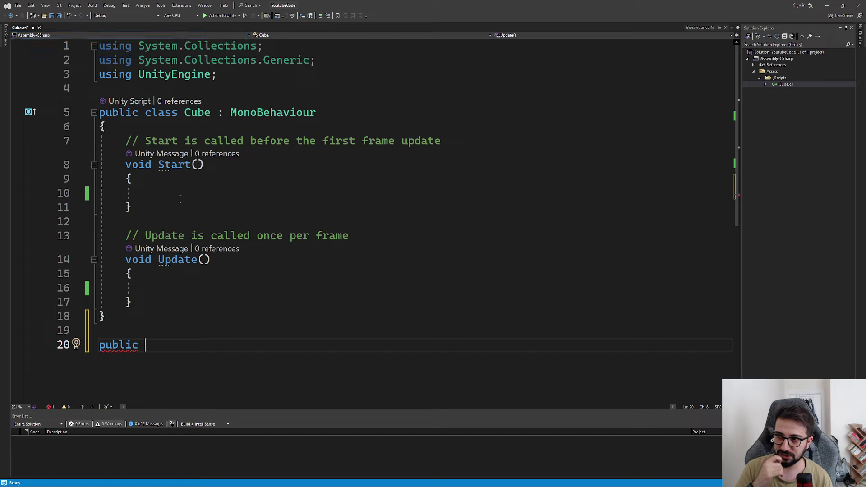
double_click(197, 113)
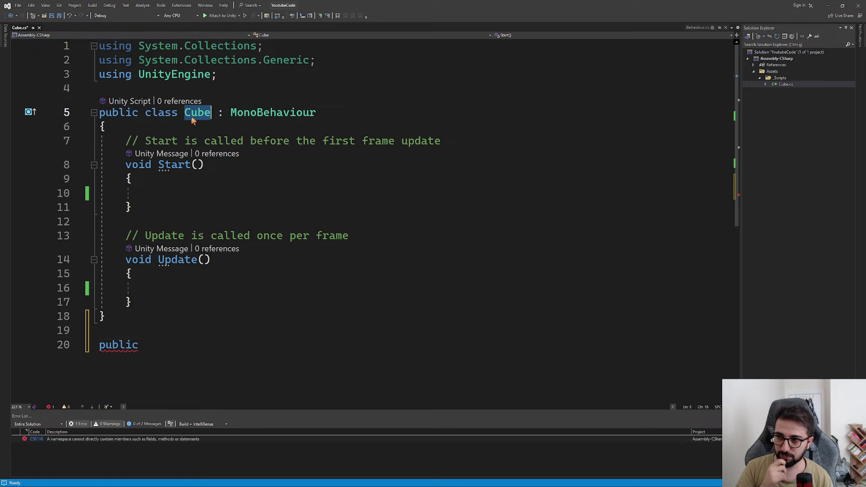
key("ctrl+End")
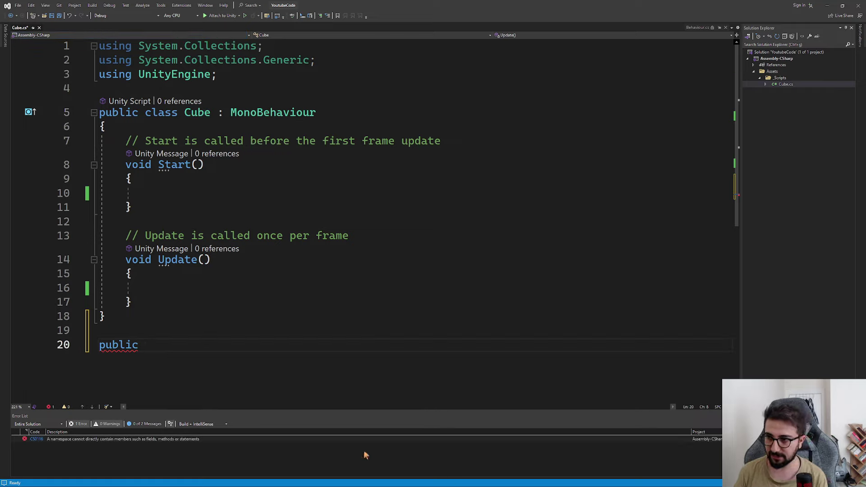
type("cla")
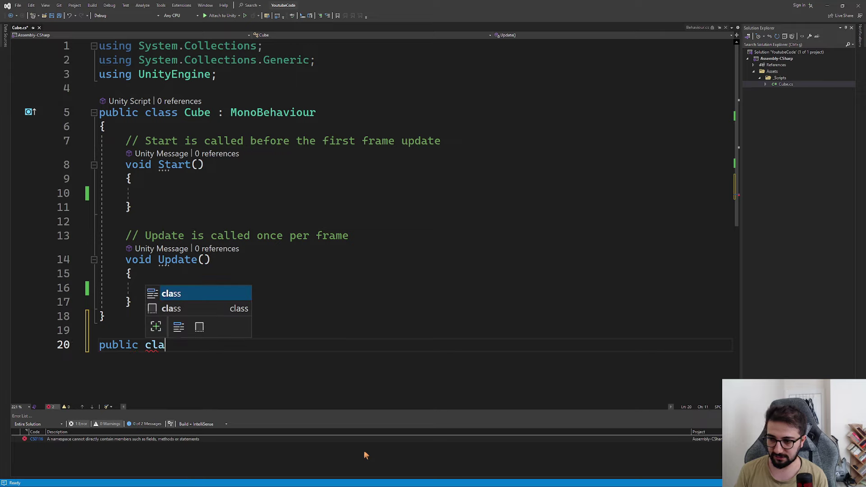
type("ss Ali")
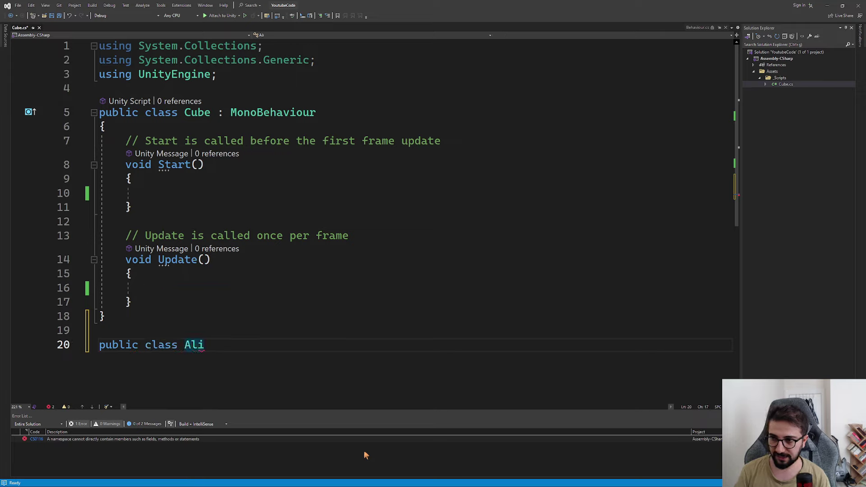
key("Return")
type("{")
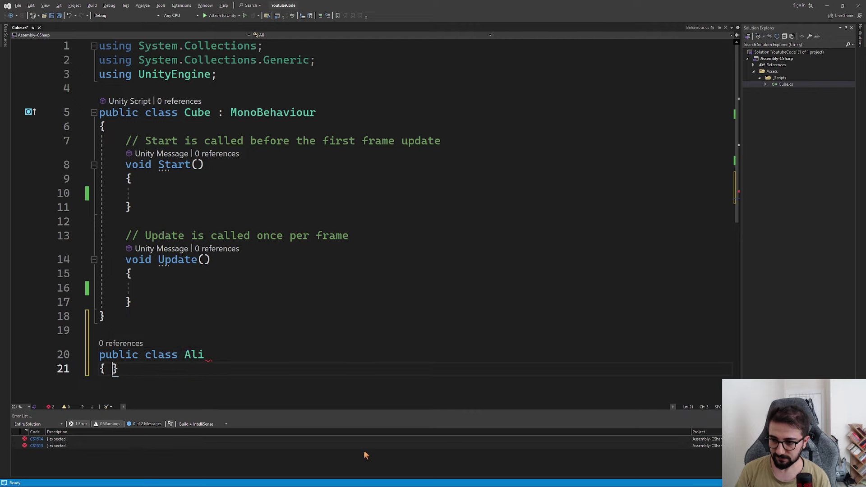
key("Return")
Step: Make Ali derive from MonoBehaviour and save the script
left_click(261, 355)
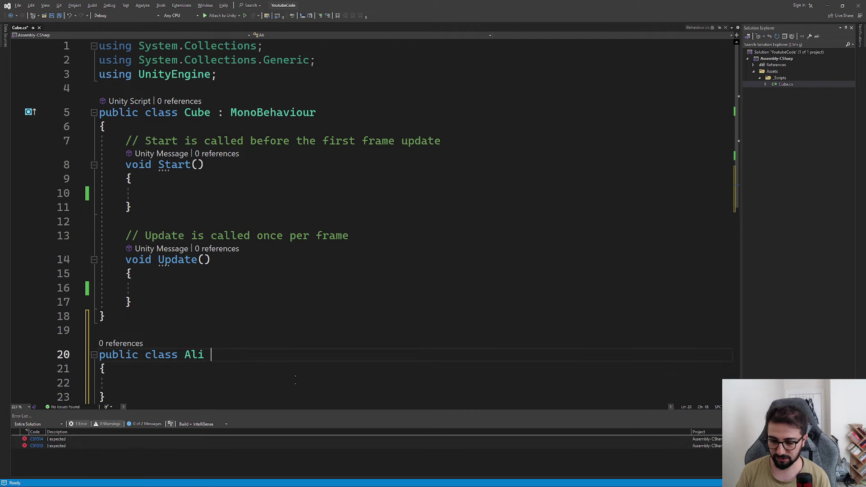
type(":NMo")
key("BackSpace")
key("BackSpace")
key("BackSpace")
type("Mo")
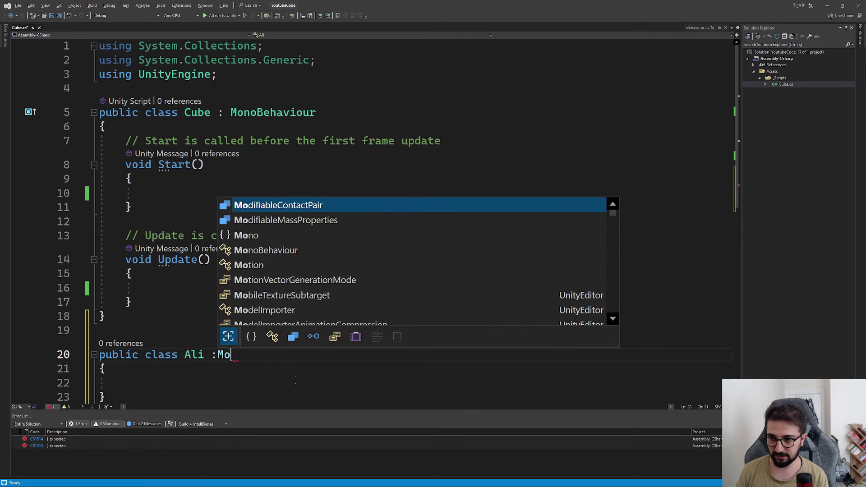
type("no")
key("Tab")
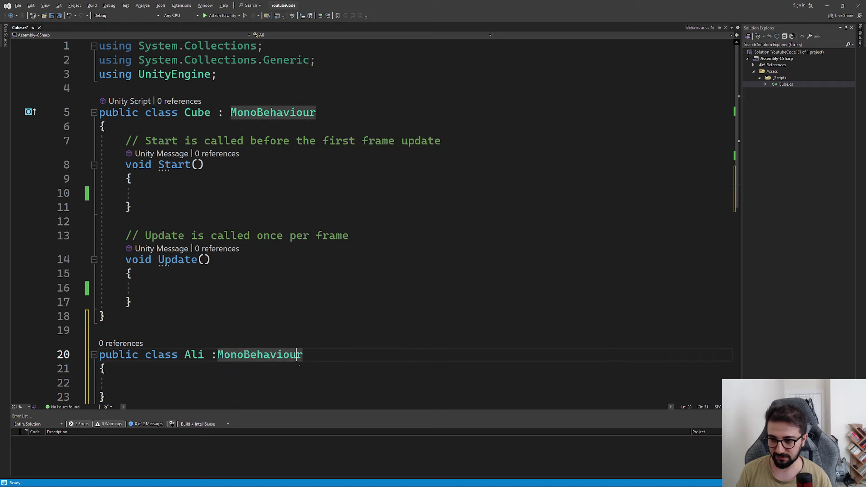
scroll(238, 328, "down", 3, "ctrl")
key("Down")
key("Down")
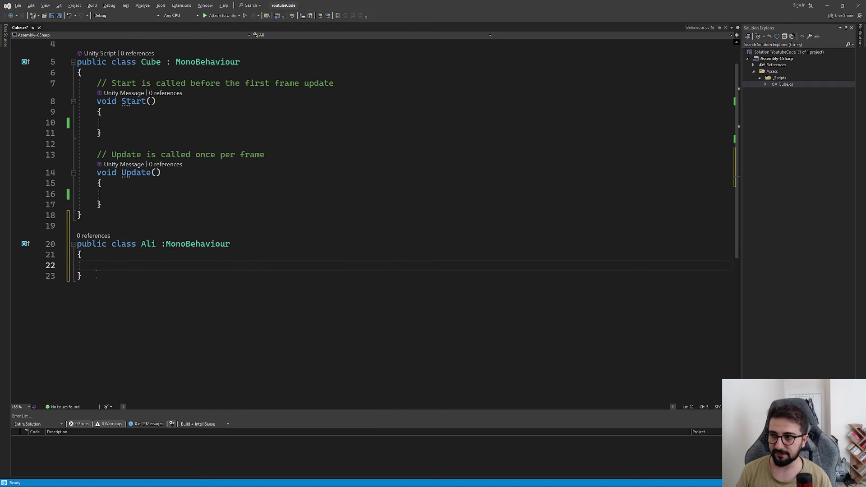
key("ctrl+s")
Step: Remove the MonoBehaviour base from class Ali, leaving its body empty
scroll(288, 180, "up", 1)
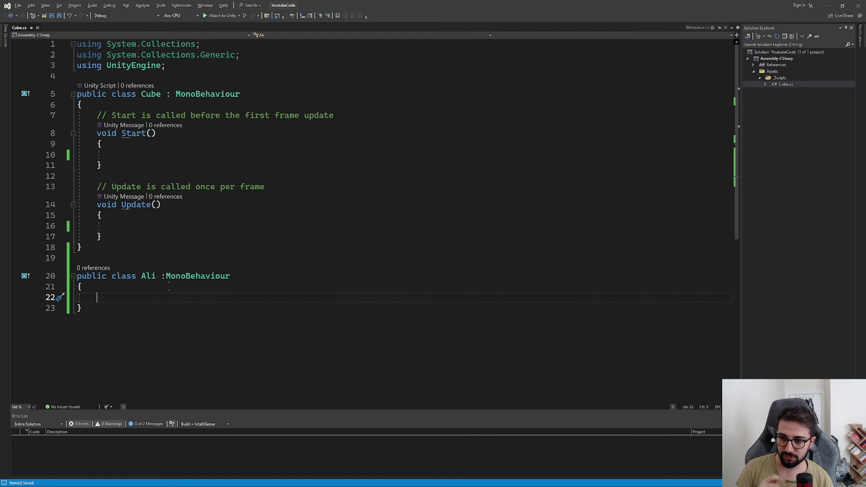
double_click(207, 276)
key("BackSpace")
key("BackSpace")
left_click(118, 298)
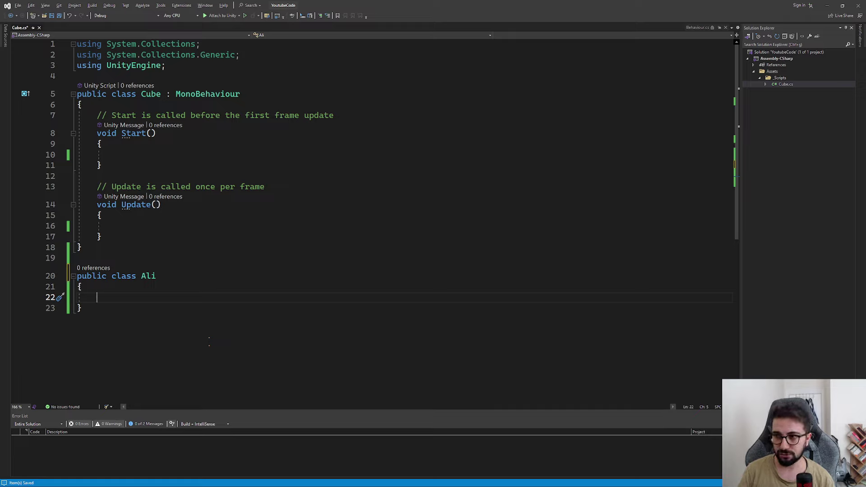
Step: Delete the whole Ali class block from Cube.cs
left_click_drag(110, 308, 77, 275)
key("BackSpace")
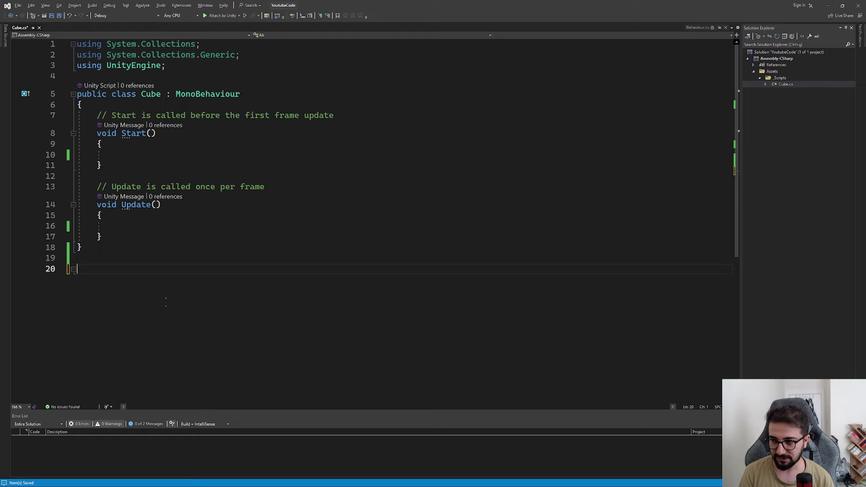
scroll(361, 212, "up", 4, "ctrl")
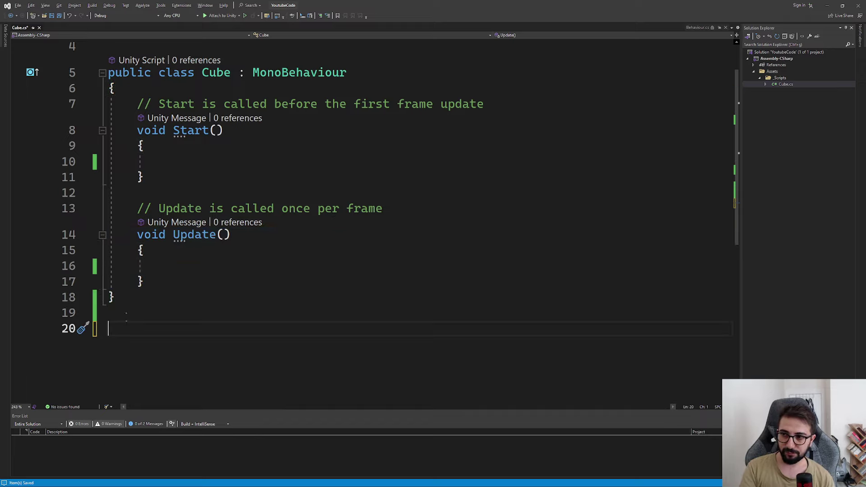
Step: Add a blank line after Cube's opening brace and retype the class's closing brace
left_click(155, 162)
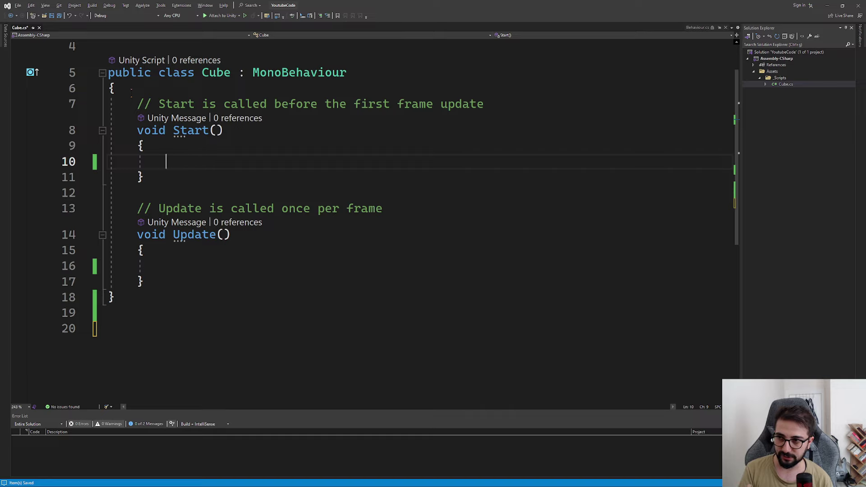
left_click(351, 89)
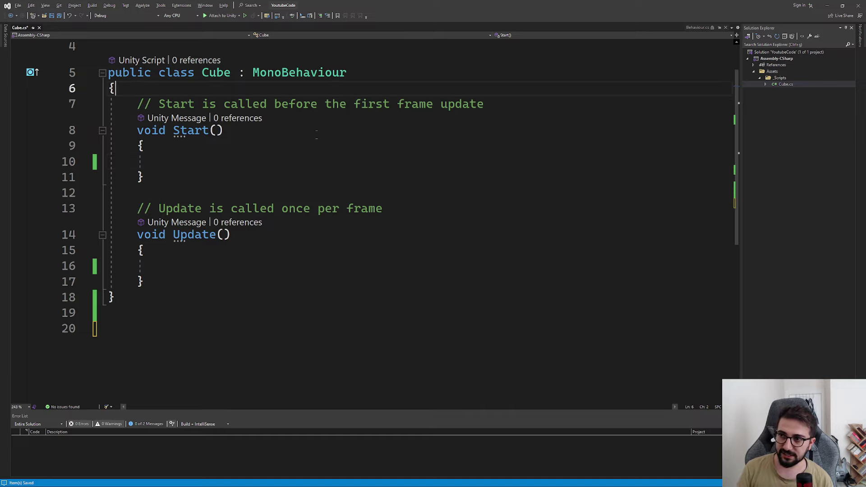
key("Return")
left_click(143, 316)
key("BackSpace")
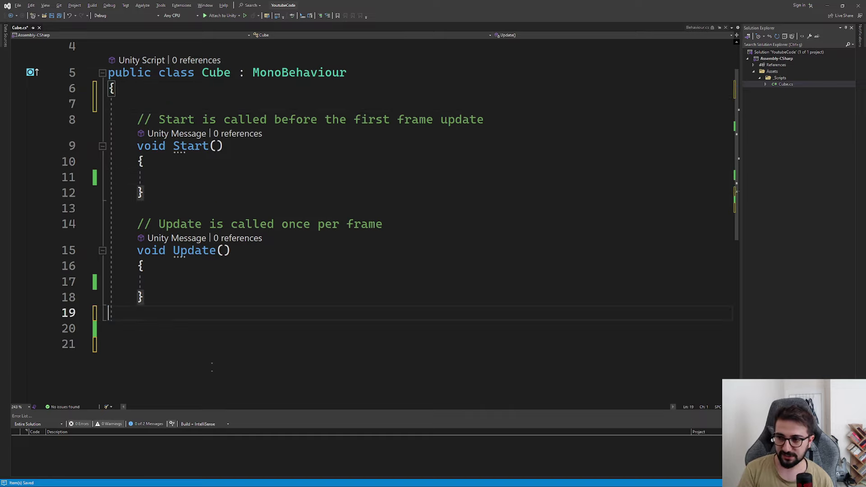
left_click(201, 356)
mouse_move(152, 300)
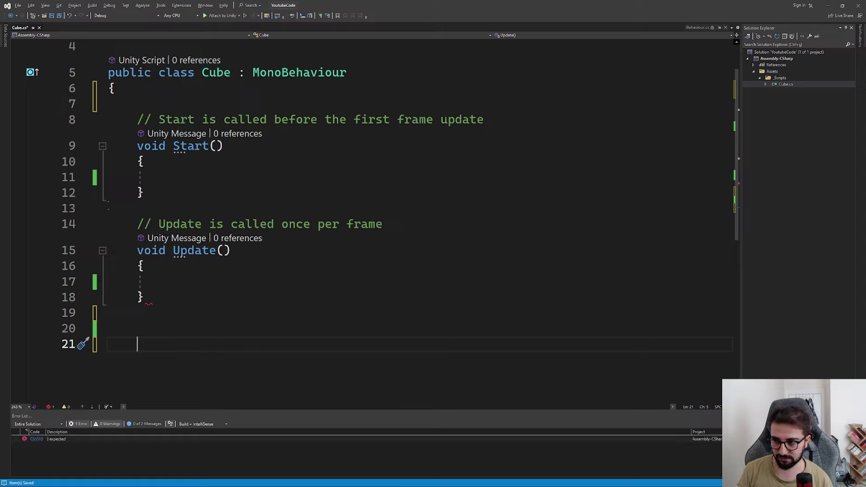
left_click(148, 332)
type("}")
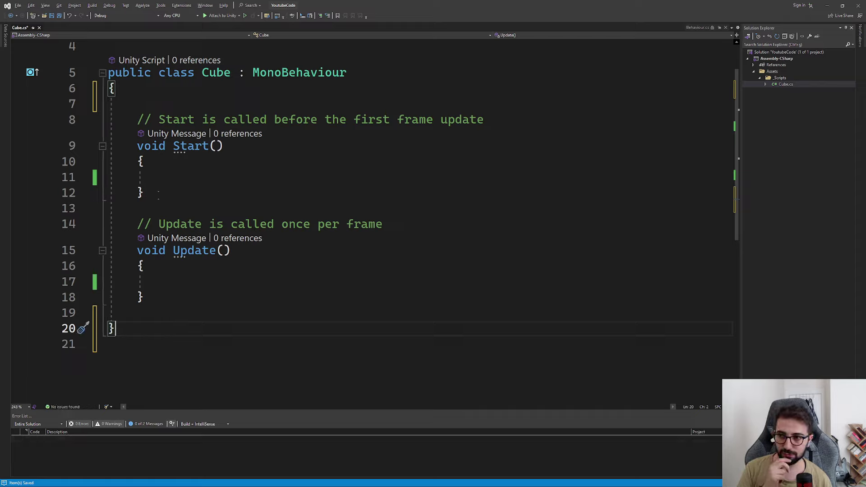
Step: Select the Start and Update methods together
left_click_drag(137, 145, 209, 145)
left_click_drag(136, 250, 217, 250)
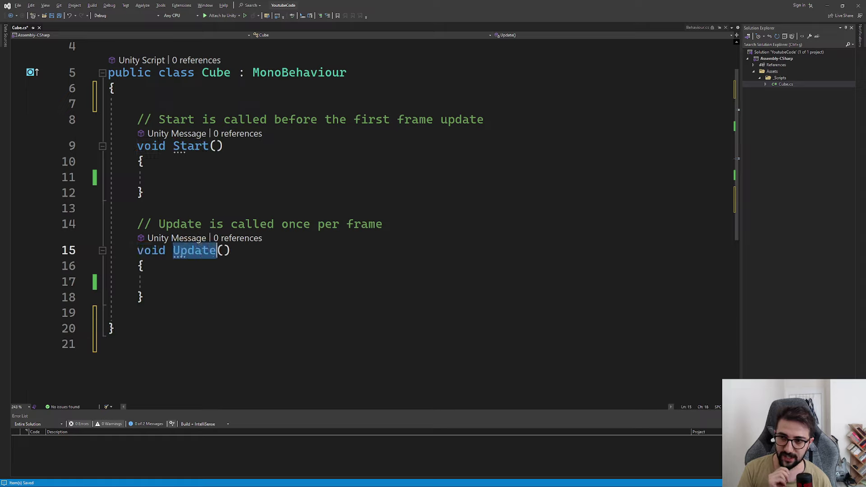
left_click(202, 270)
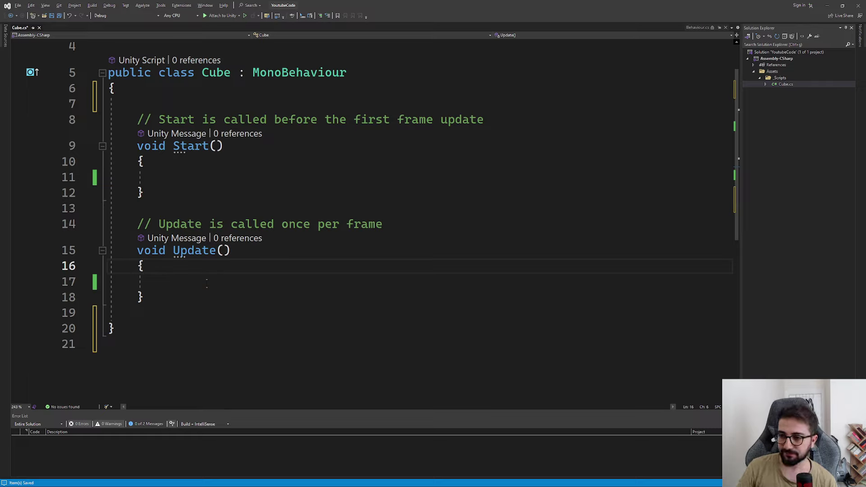
left_click(188, 280)
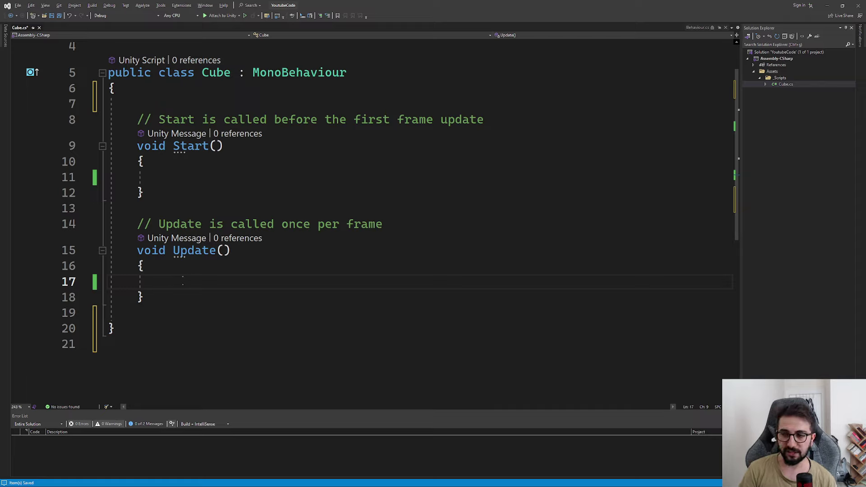
left_click_drag(149, 297, 136, 119)
Step: Delete the Start and Update methods, then undo to bring both back
key("Delete")
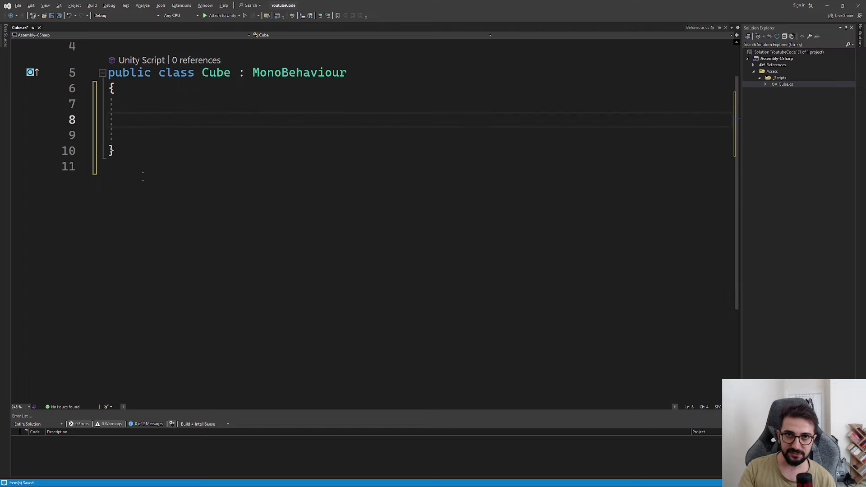
key("ctrl+z")
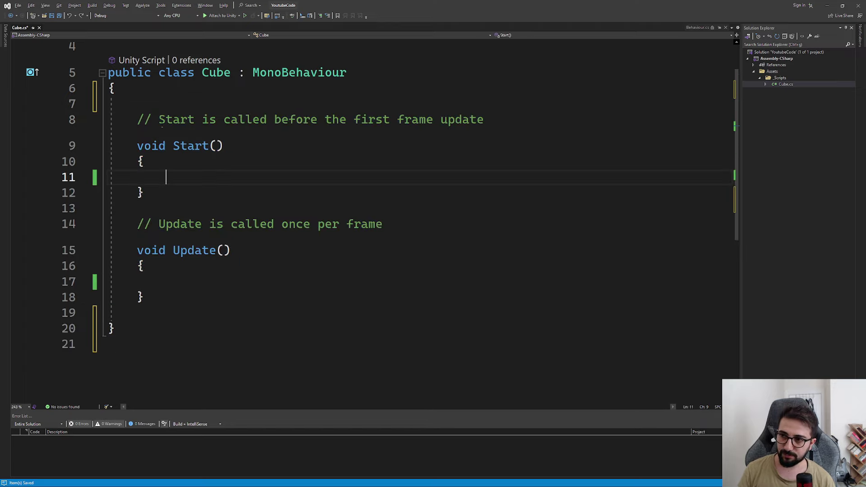
key("ctrl+z")
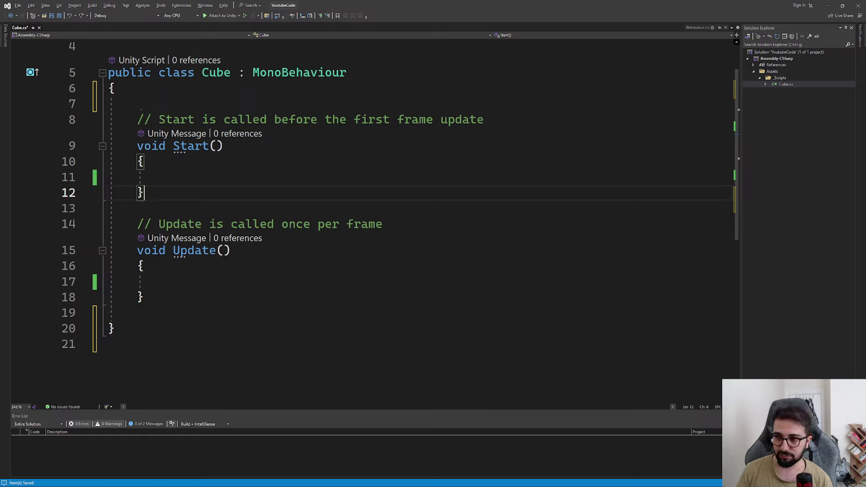
Step: Type a throwaway // comment on line 7 and delete it again
left_click(141, 106)
type("//")
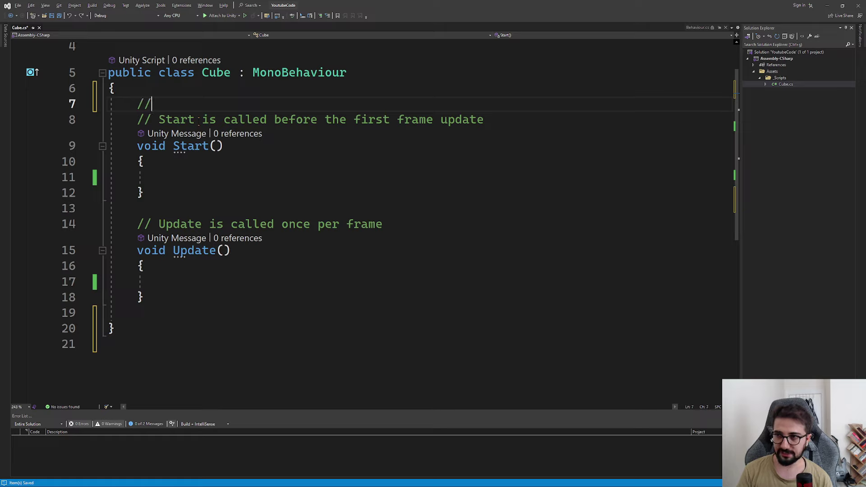
type(" sdaasdlşkasdlşaskdşas")
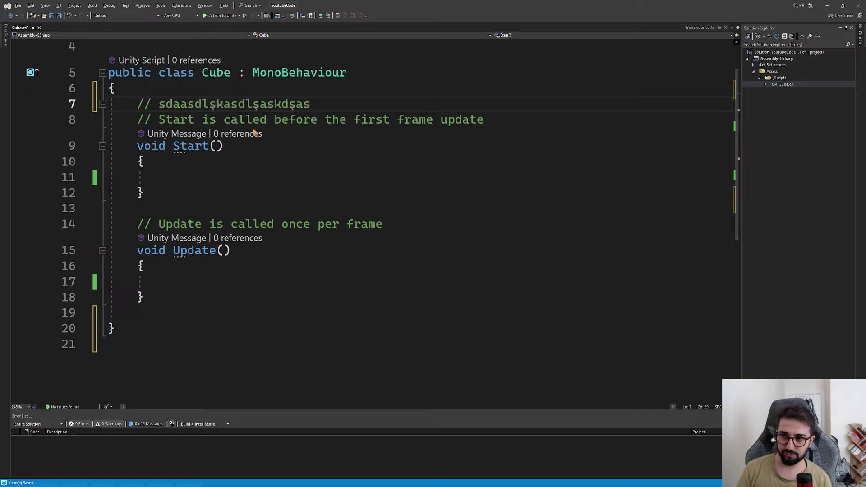
key("shift+Left")
key("shift+Left")
key("shift+Left")
key("shift+Left")
key("shift+Left")
key("shift+Left")
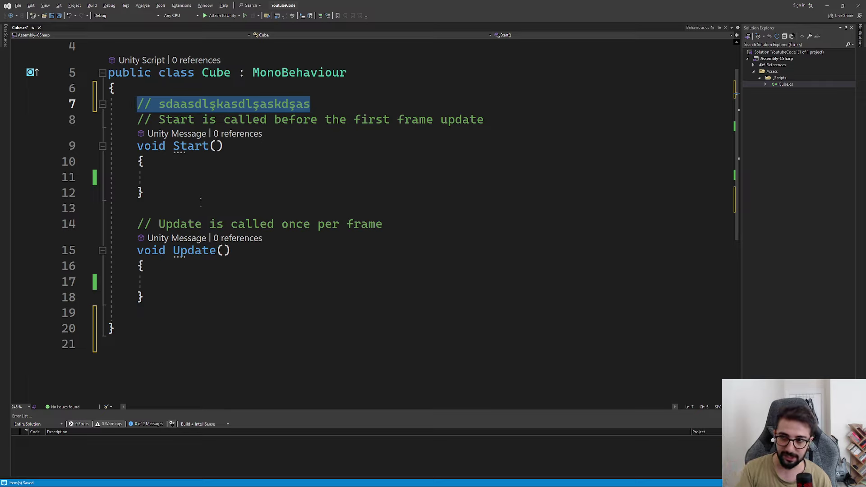
key("Delete")
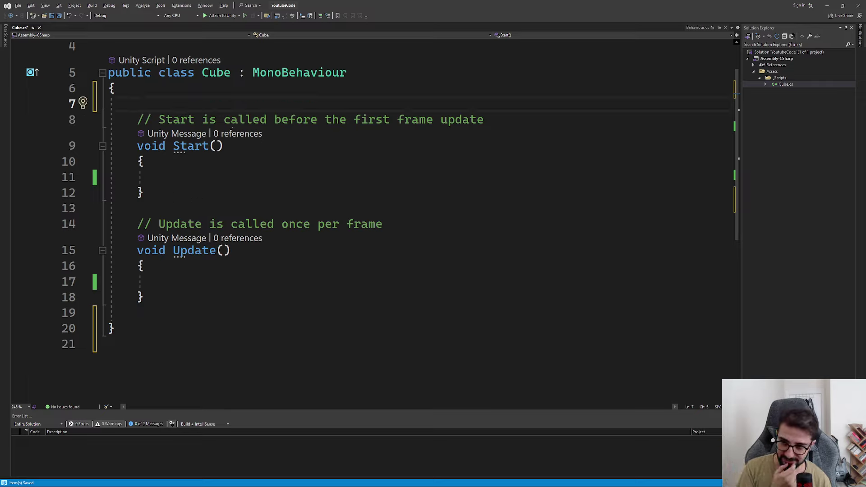
left_click(391, 120)
left_click_drag(525, 120, 137, 120)
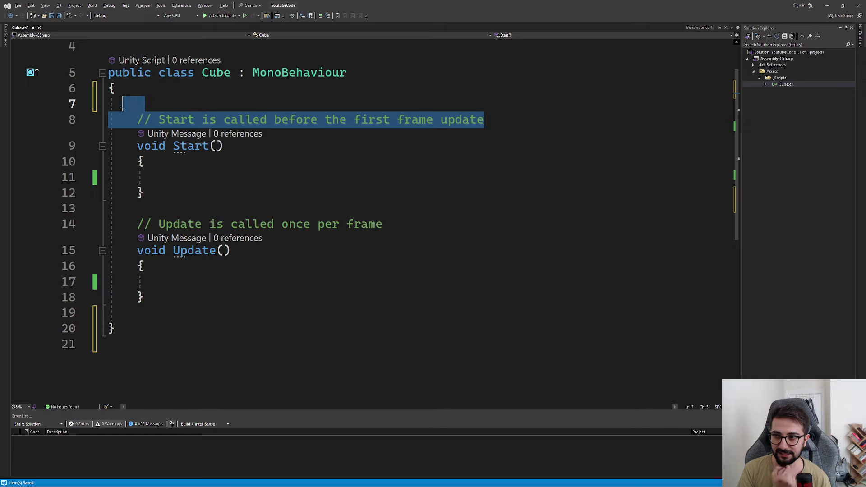
left_click_drag(110, 224, 383, 224)
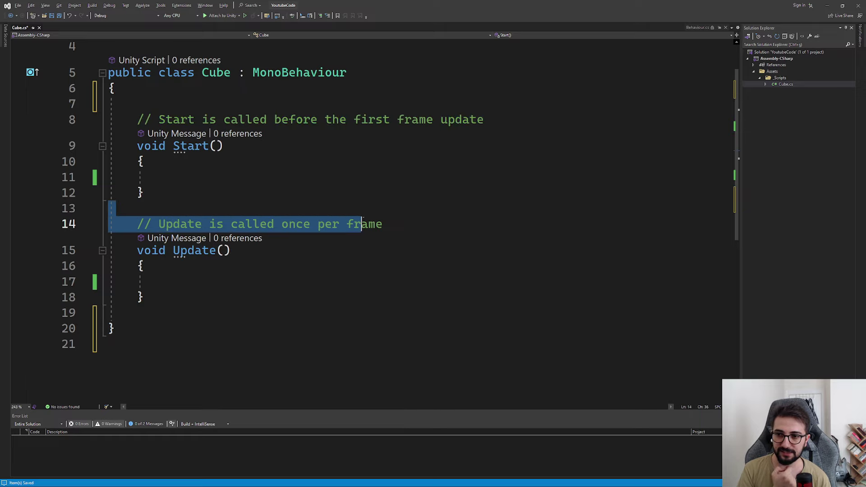
left_click(401, 224)
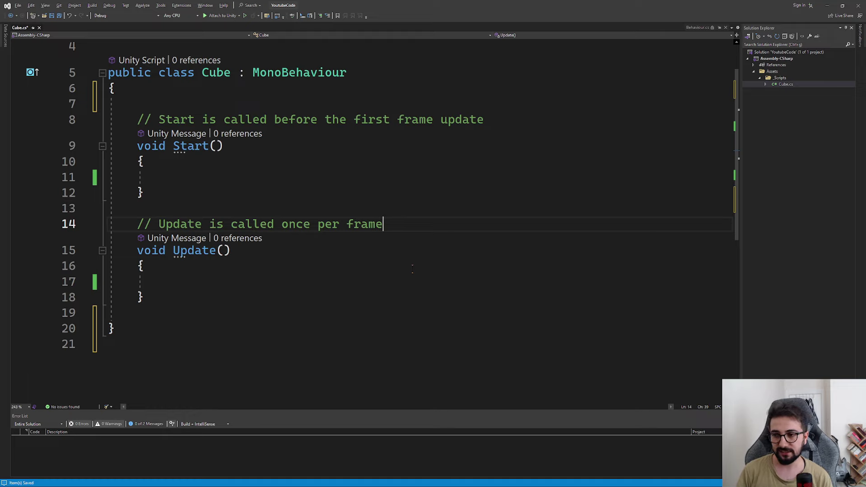
left_click(237, 282)
left_click_drag(131, 224, 369, 224)
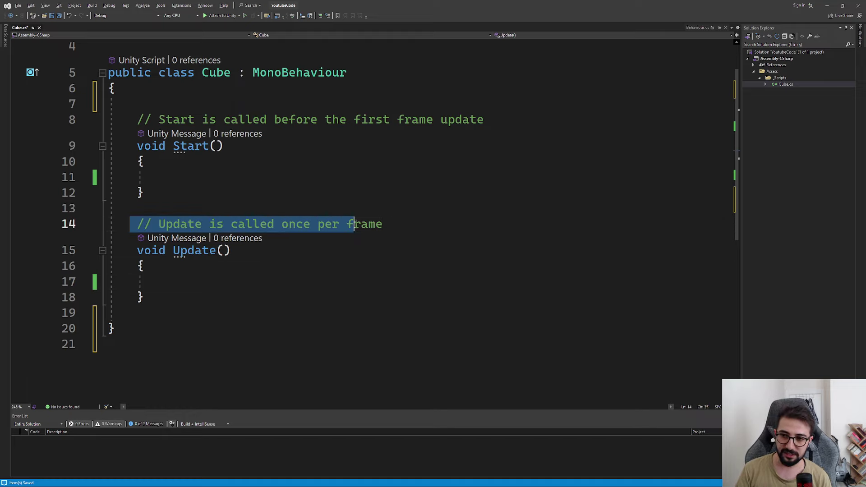
left_click(166, 282)
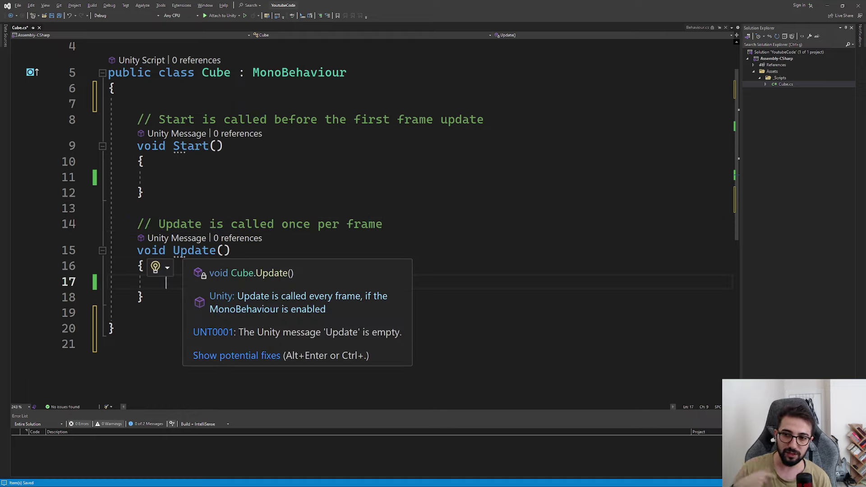
left_click(194, 224)
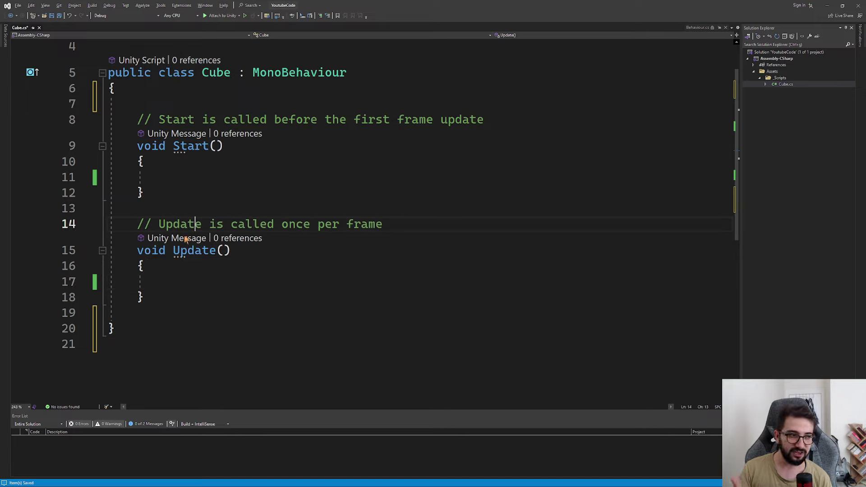
left_click(175, 276)
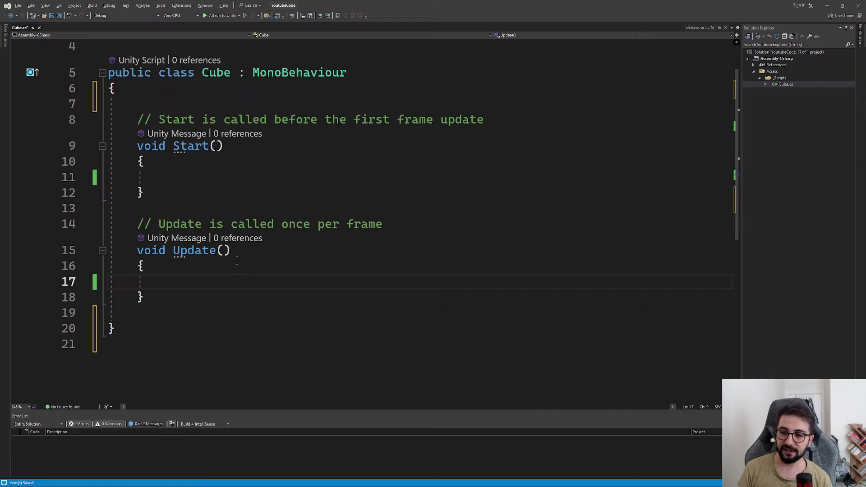
Step: Delete the Update method, then the Start method, each together with its comment
left_click_drag(144, 297, 129, 224)
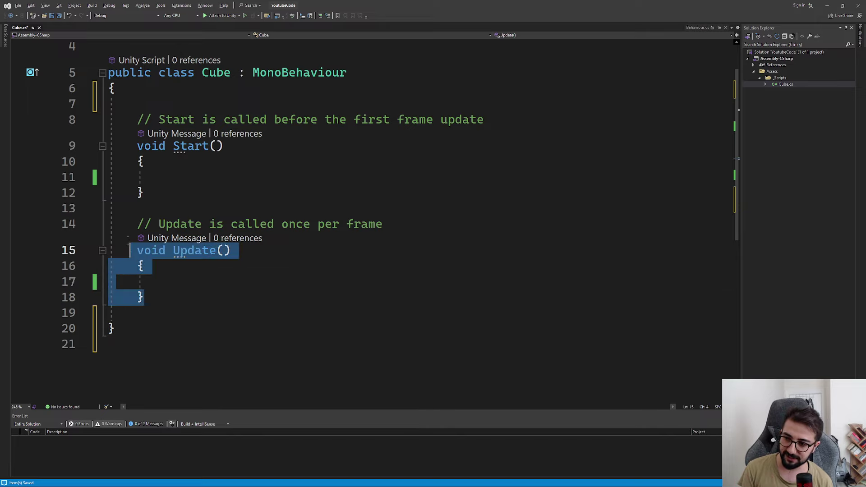
key("Delete")
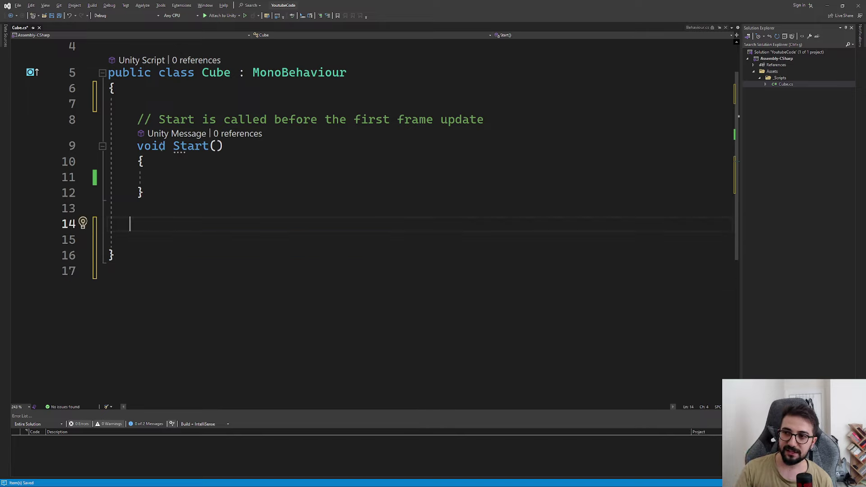
mouse_move(179, 152)
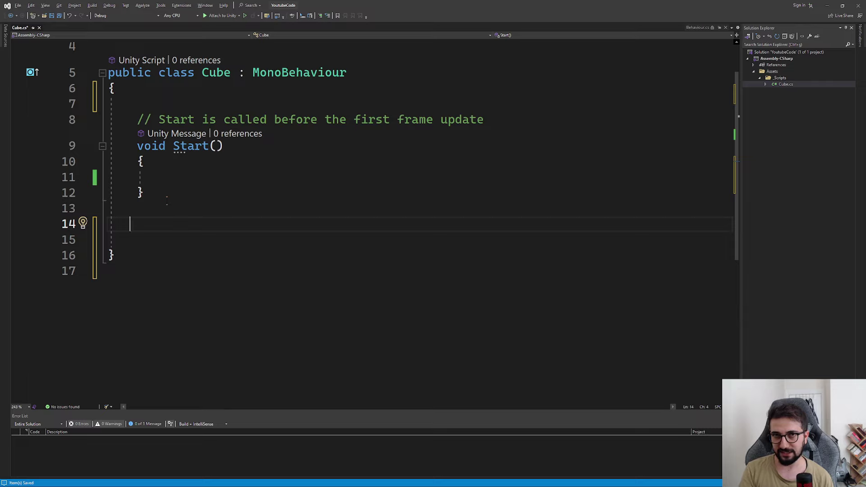
key("shift+Up")
key("shift+Up")
key("shift+Up")
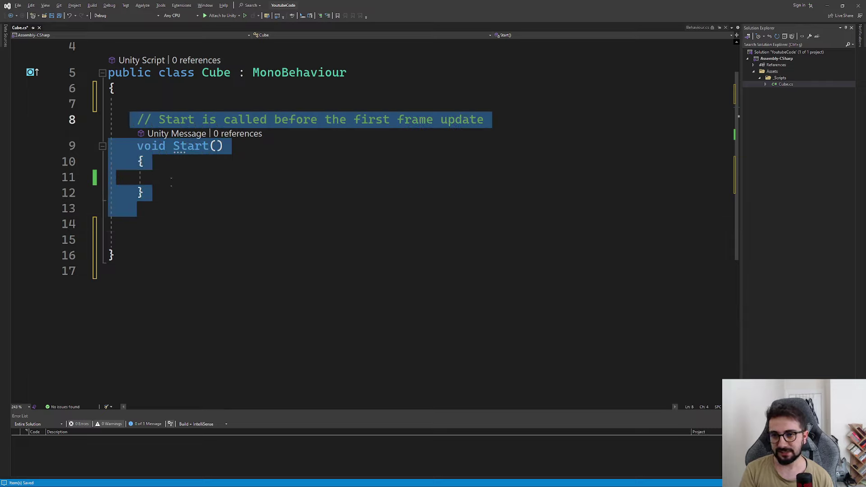
key("Delete")
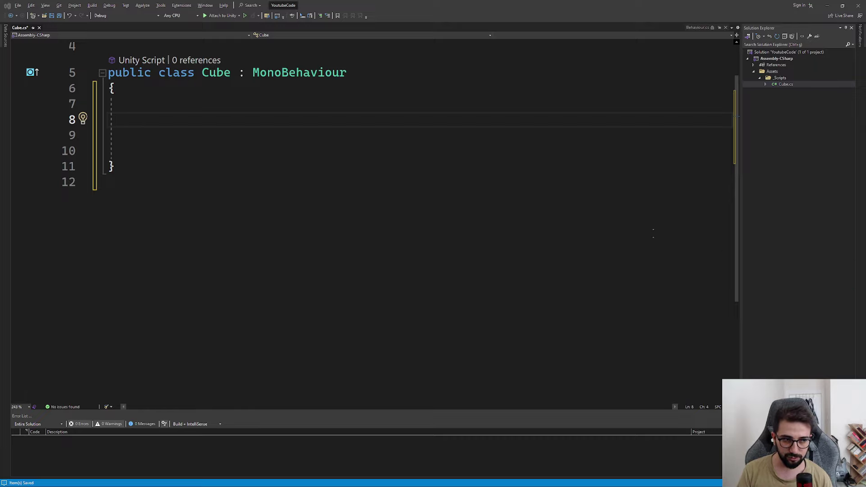
key("Down")
key("Down")
key("Down")
key("Up")
key("Up")
scroll(361, 180, "up", 1)
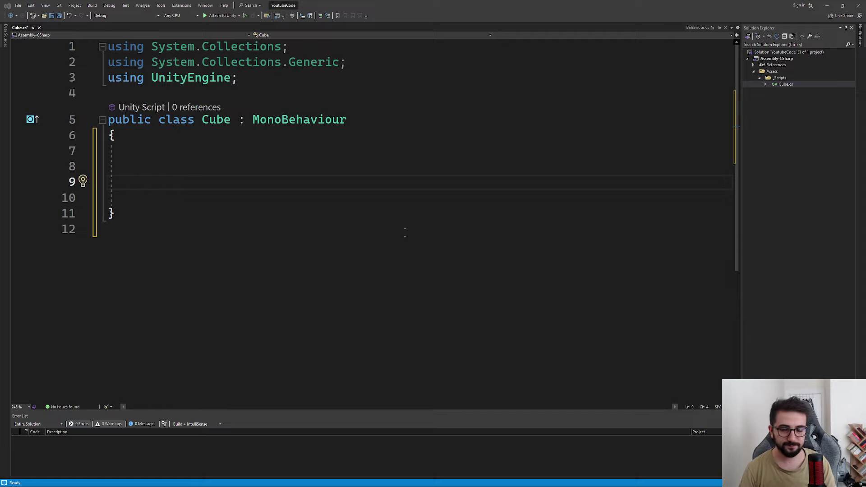
Step: Delete the extra blank lines 8–10 inside the empty Cube class
key("Up")
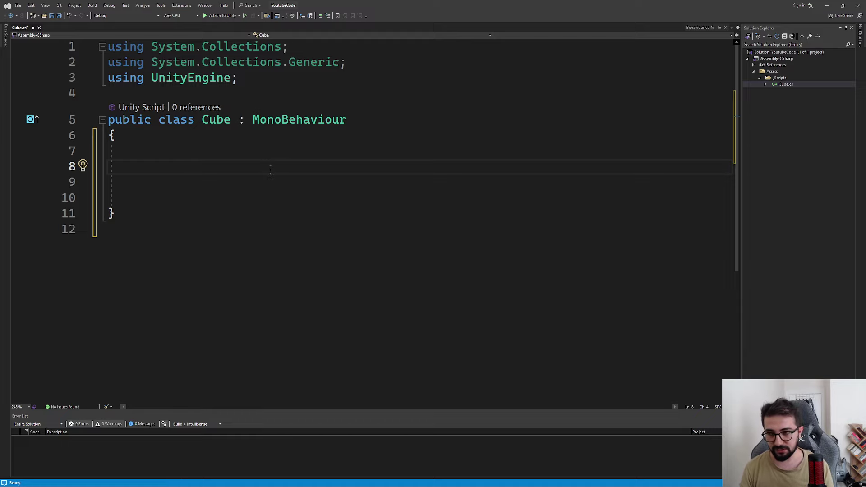
left_click_drag(111, 213, 154, 171)
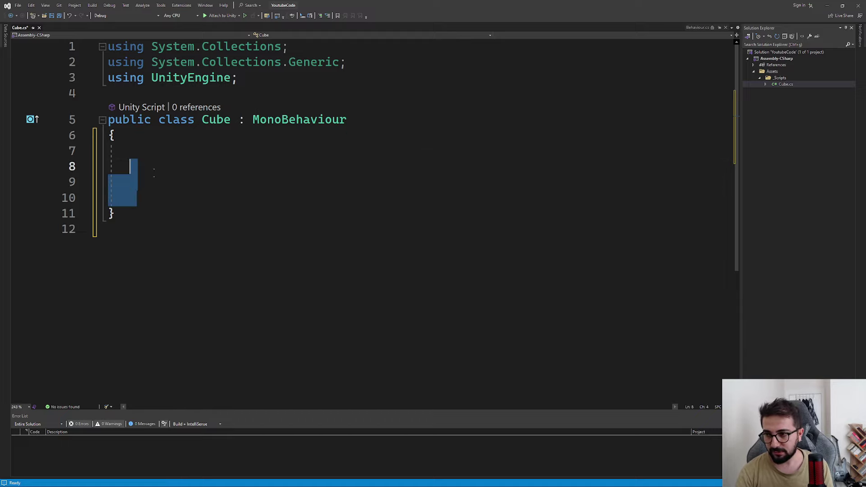
key("Delete")
key("Up")
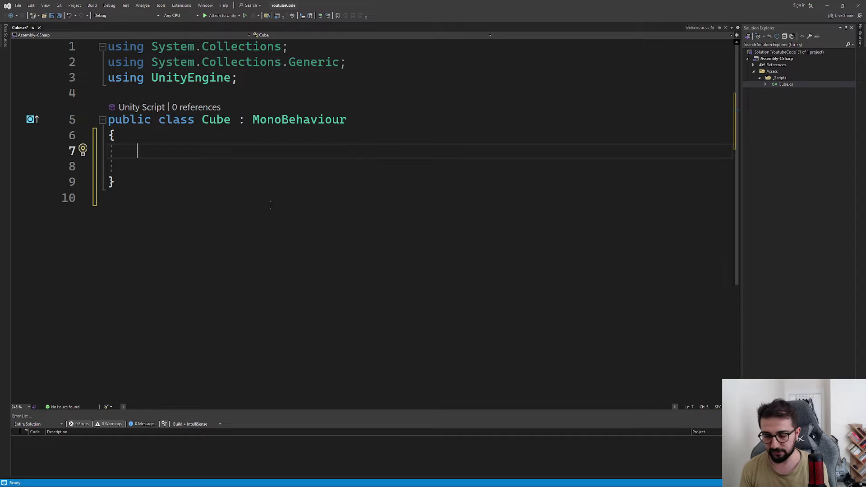
Step: Type and erase a trial 'public privat' declaration, then restore the window to a smaller size
type("publ")
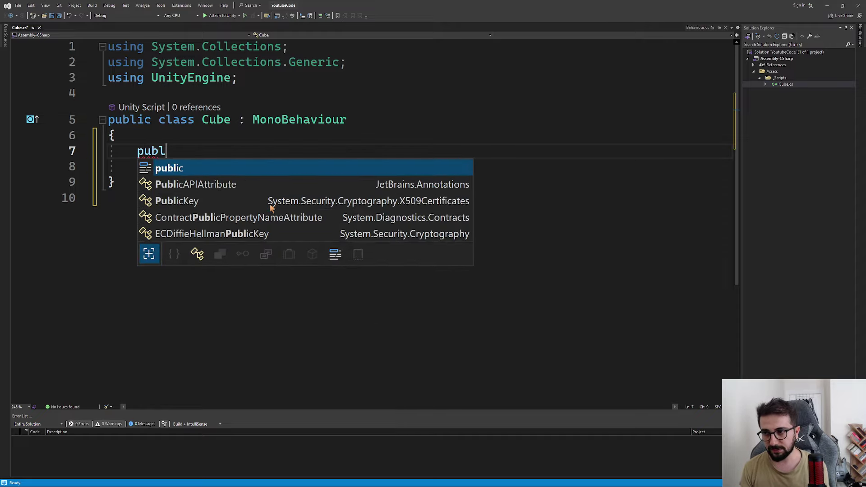
type("ic privat")
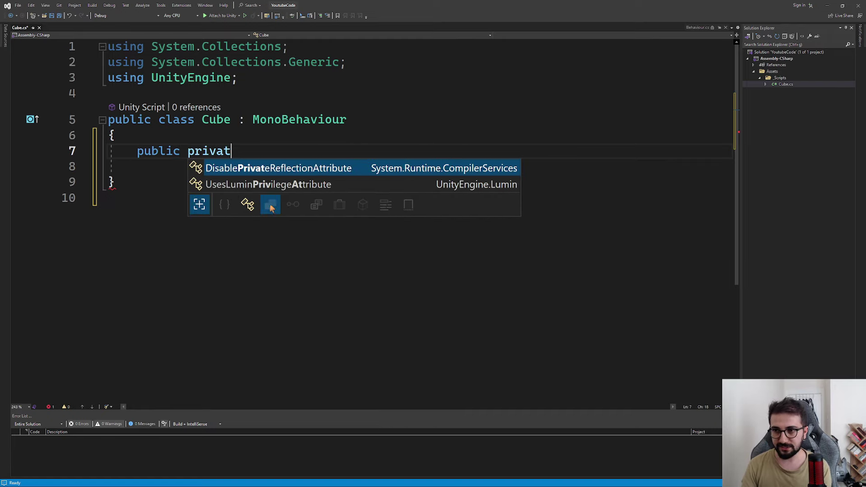
key("BackSpace")
key("BackSpace")
key("BackSpace")
key("BackSpace")
key("BackSpace")
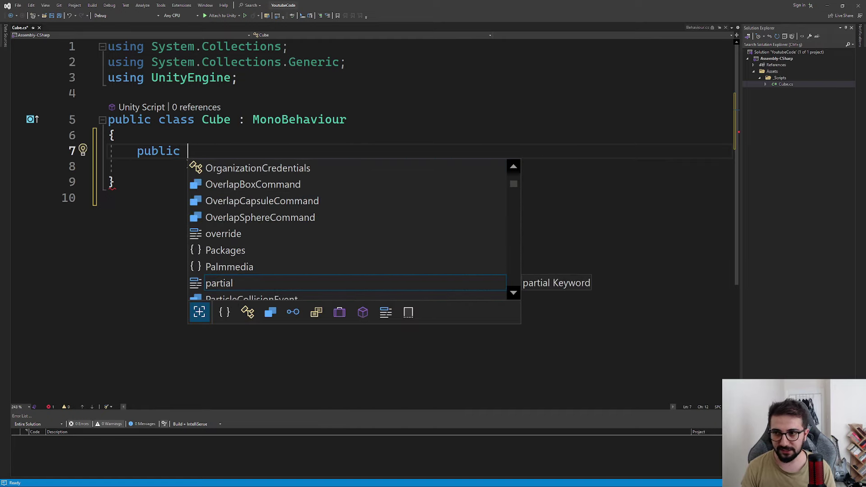
left_click_drag(190, 151, 129, 151)
key("BackSpace")
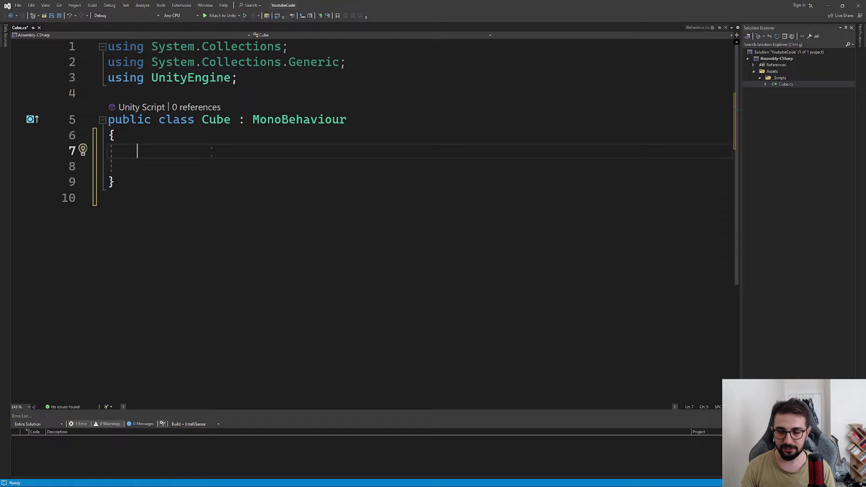
double_click(388, 4)
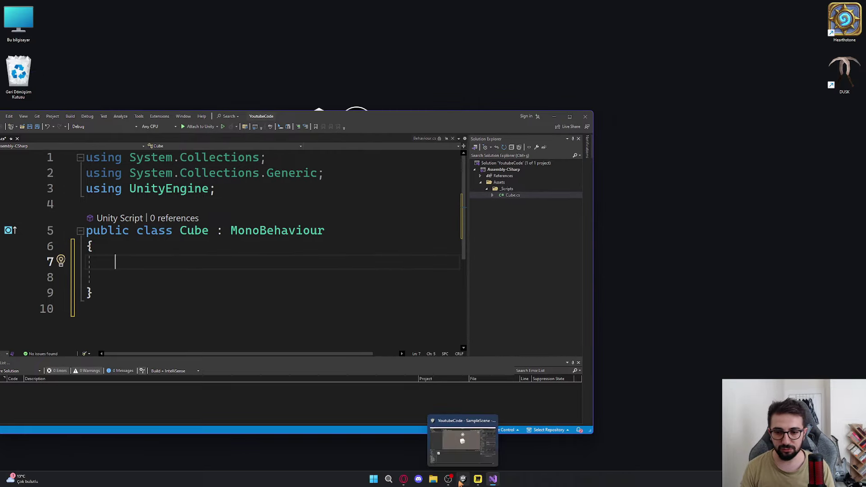
Step: Glance at Unity's Cube Inspector, then bring Visual Studio back in front and maximize it
left_click(463, 482)
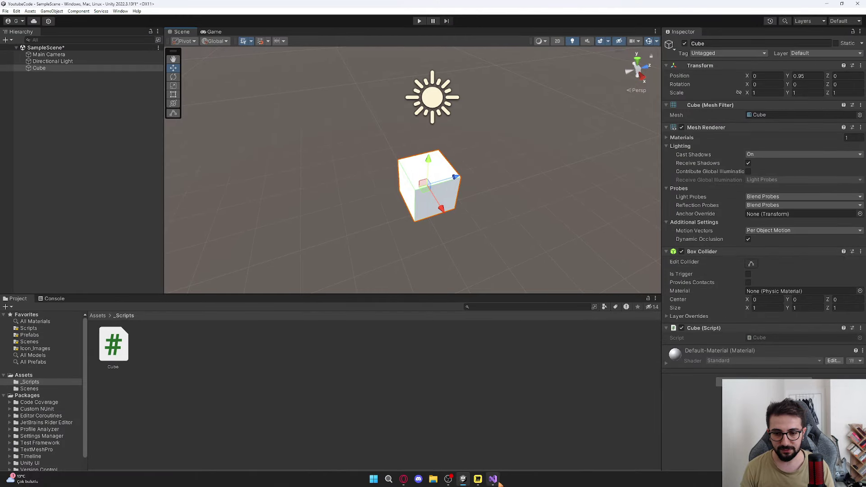
left_click(492, 479)
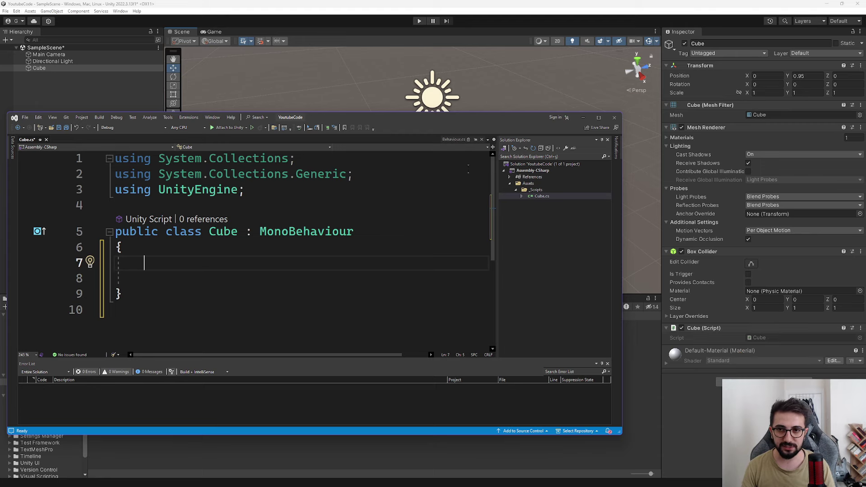
double_click(498, 118)
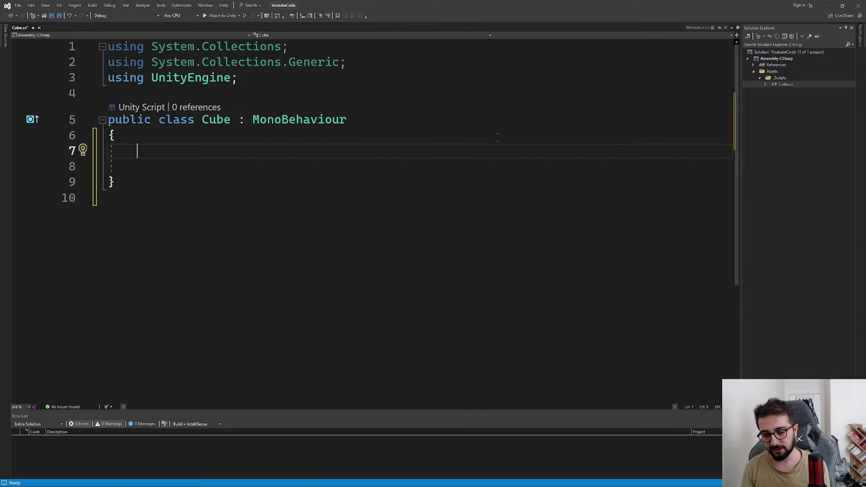
Step: Declare public int testNumber; on line 7 of the Cube class and save Cube.cs
type("public")
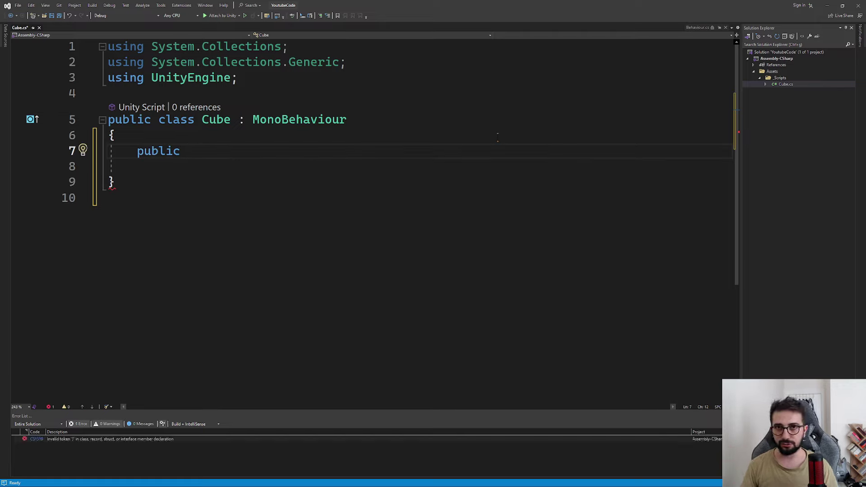
type("in")
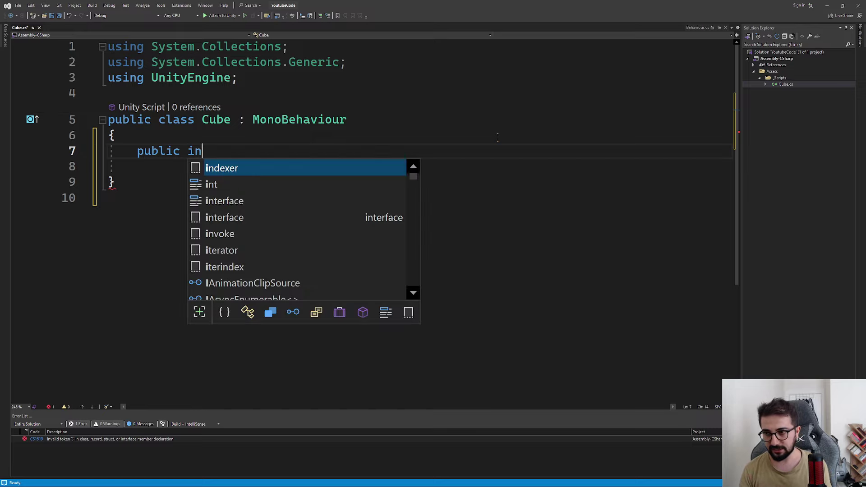
type("t float ")
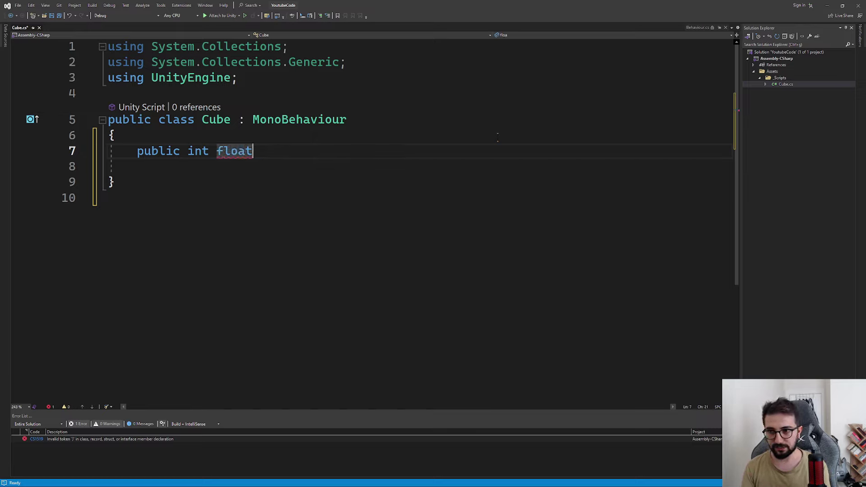
type("stri")
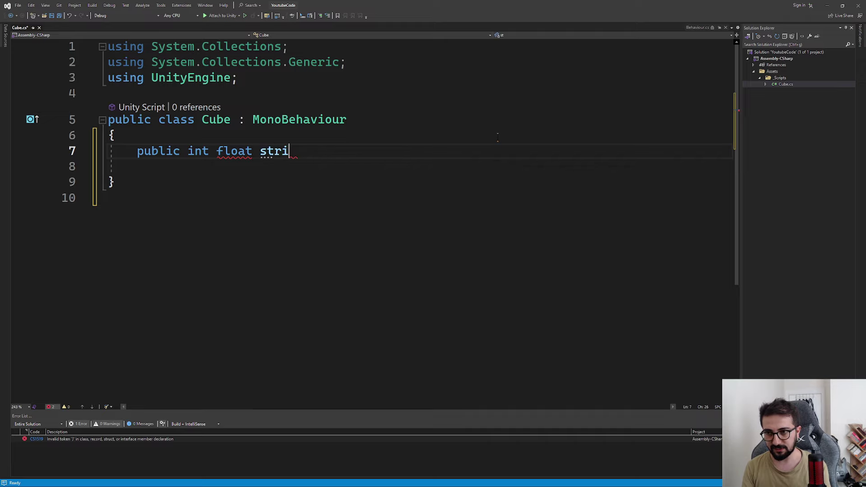
type("ng")
key("BackSpace")
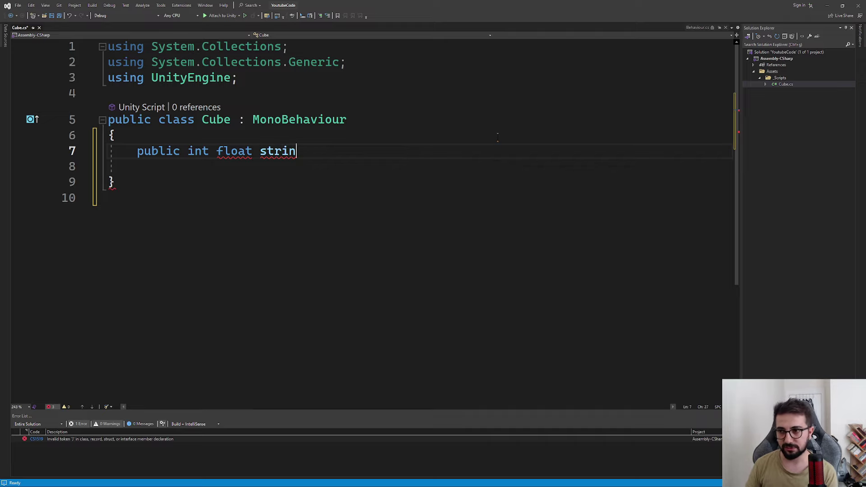
key("BackSpace")
key("BackSpace")
key("BackSpace")
key("BackSpace")
key("BackSpace")
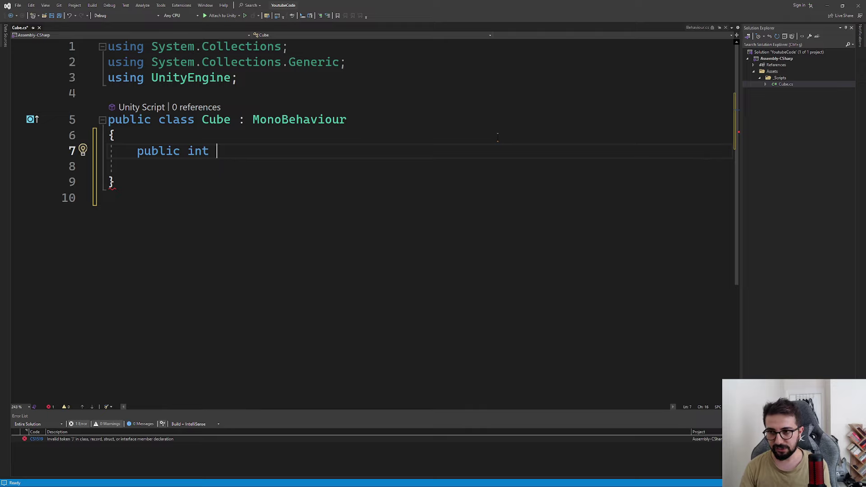
type("testNumber")
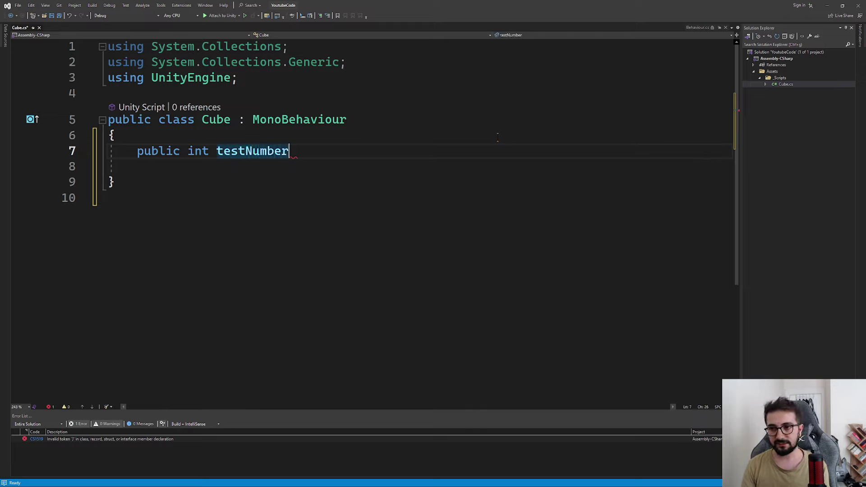
type(";")
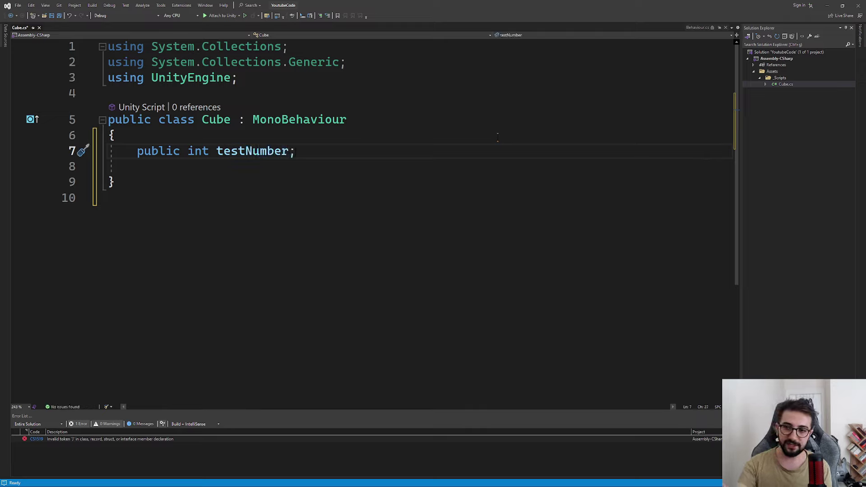
type(";;;;")
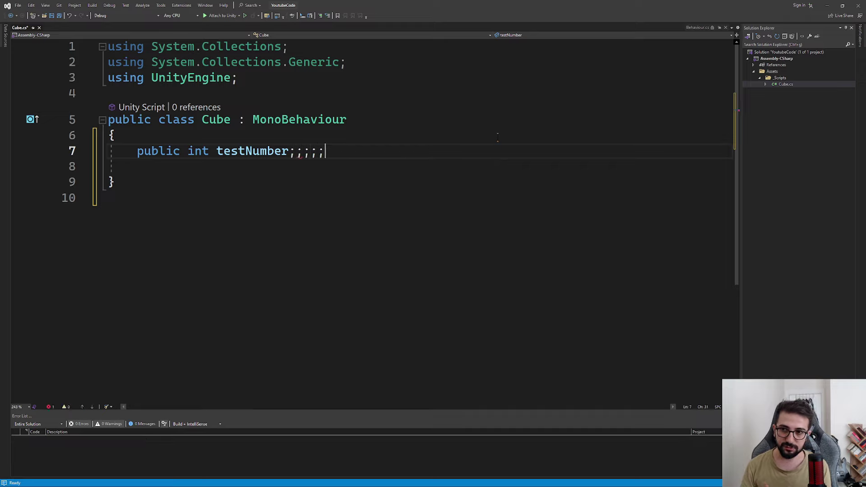
key("BackSpace")
key("BackSpace")
key("BackSpace")
key("BackSpace")
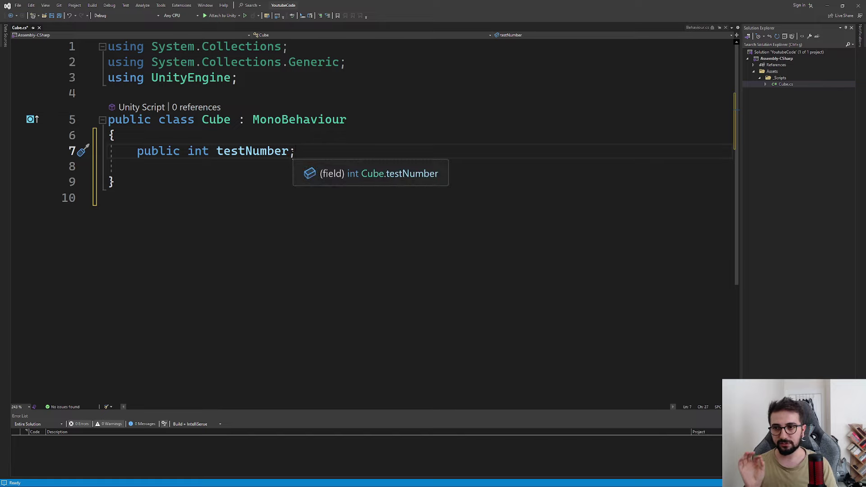
left_click(315, 194)
key("ctrl+s")
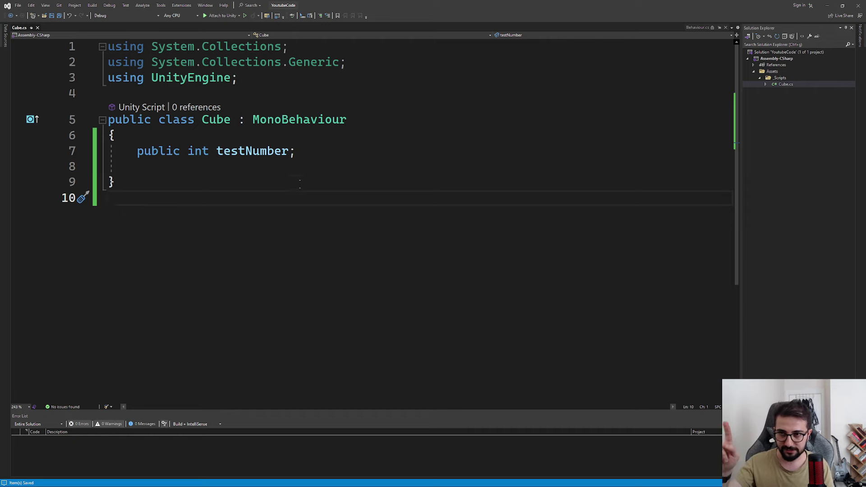
left_click(298, 182)
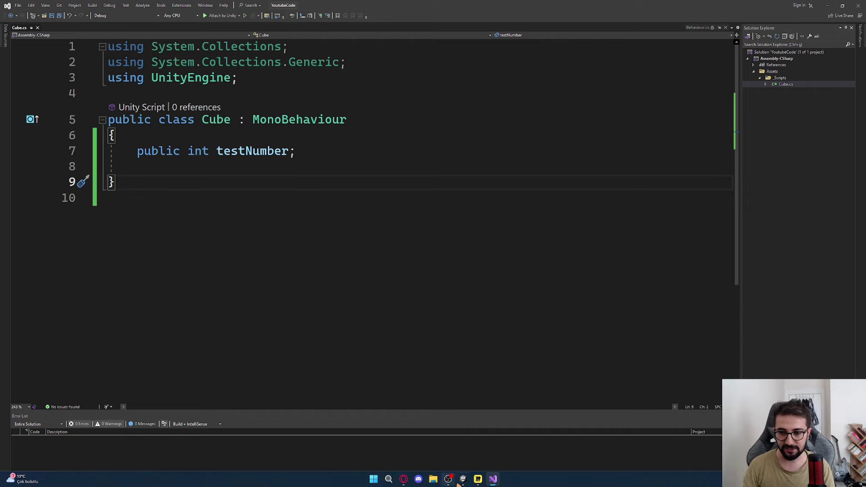
Step: In Unity's Inspector, try values 5 and 100 in the Cube's Test Number, leaving it at 0
left_click(463, 479)
left_click_drag(432, 245, 435, 244, "alt")
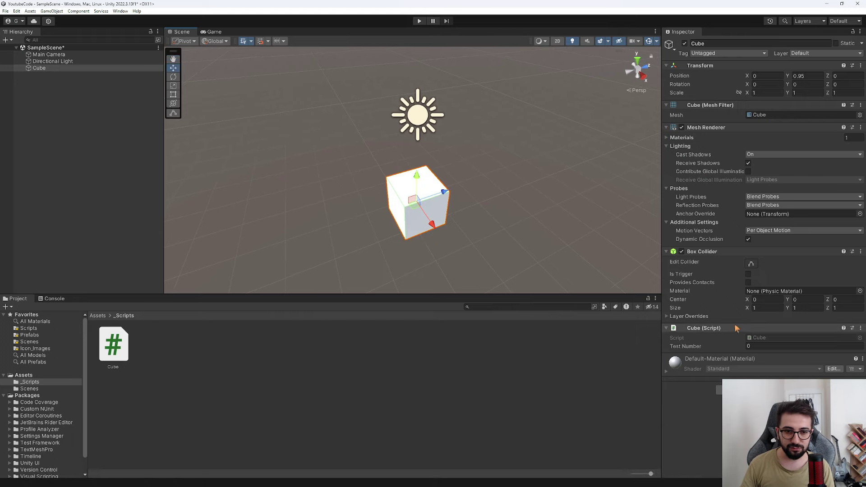
left_click(766, 347)
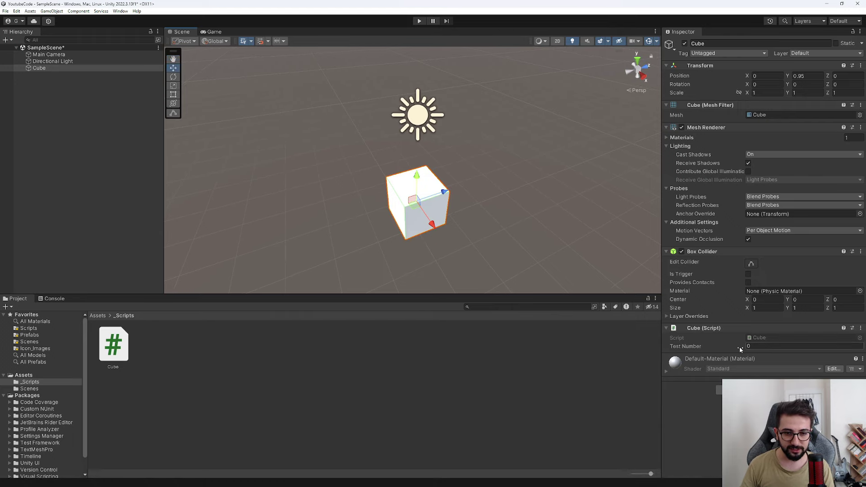
left_click(752, 346)
type("5")
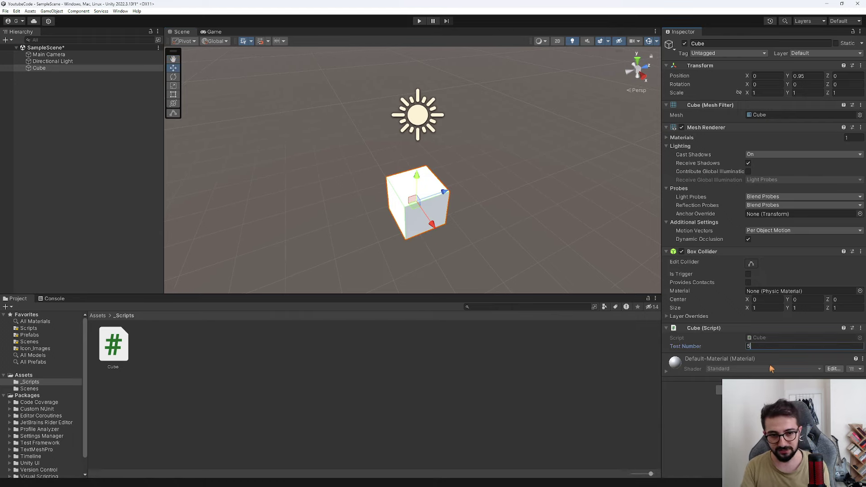
left_click_drag(489, 212, 498, 206, "alt")
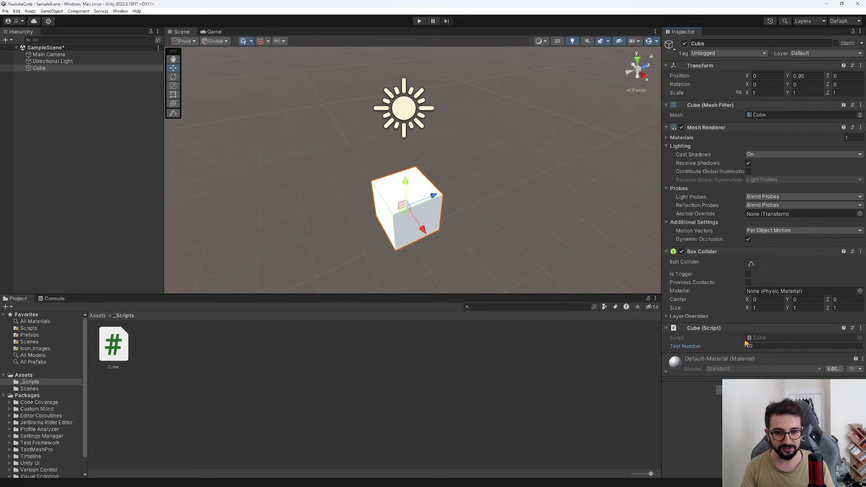
type("10")
type("0")
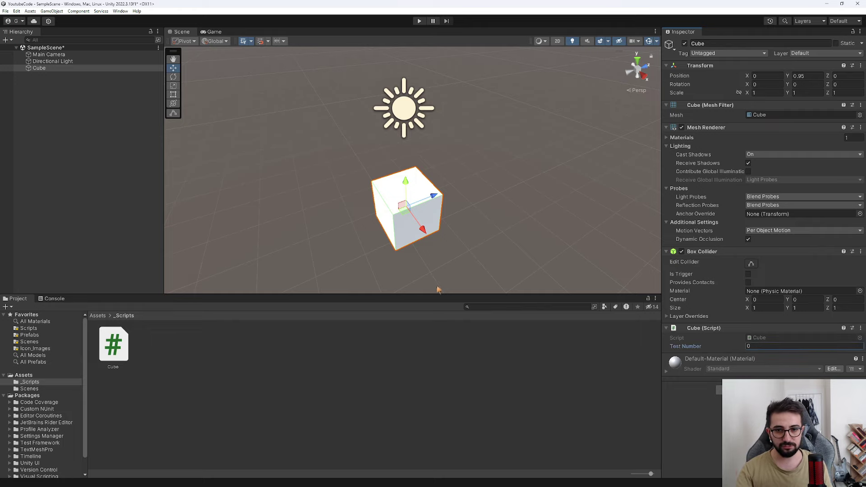
left_click_drag(420, 247, 408, 217, "alt")
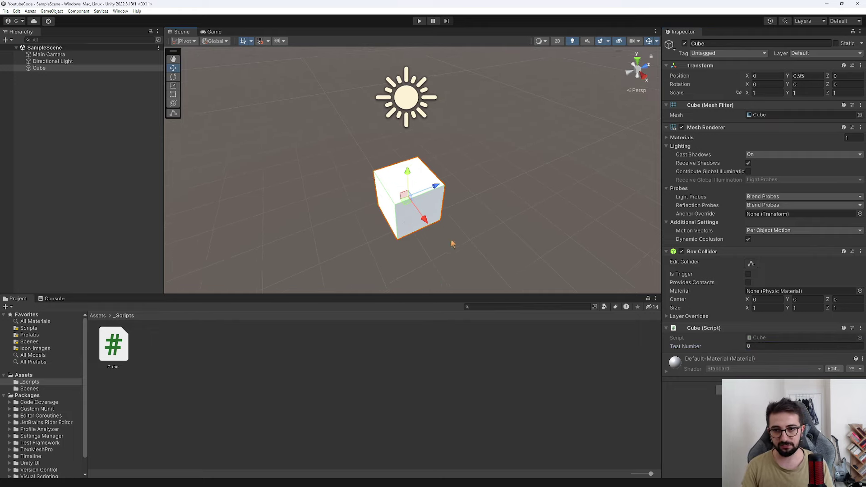
key("alt+Tab")
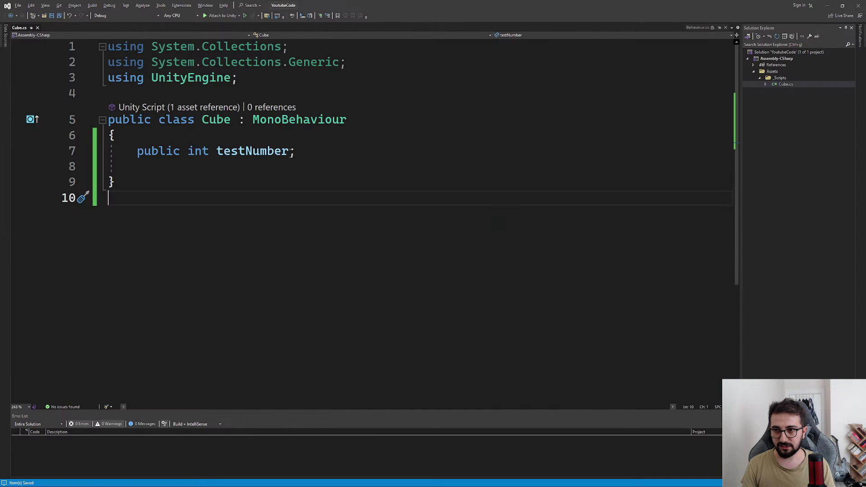
Step: Initialize the field as public int testNumber = 5; on line 7
left_click(289, 151)
type("= ")
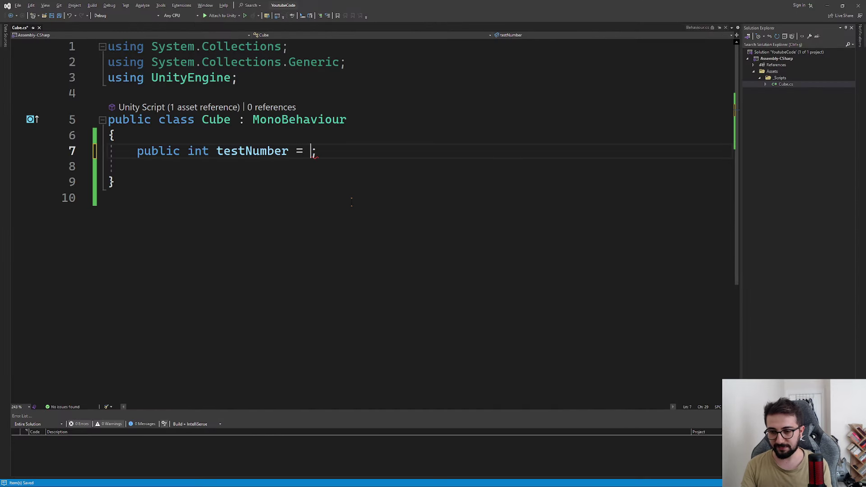
type("5")
key("Return")
key("BackSpace")
key("BackSpace")
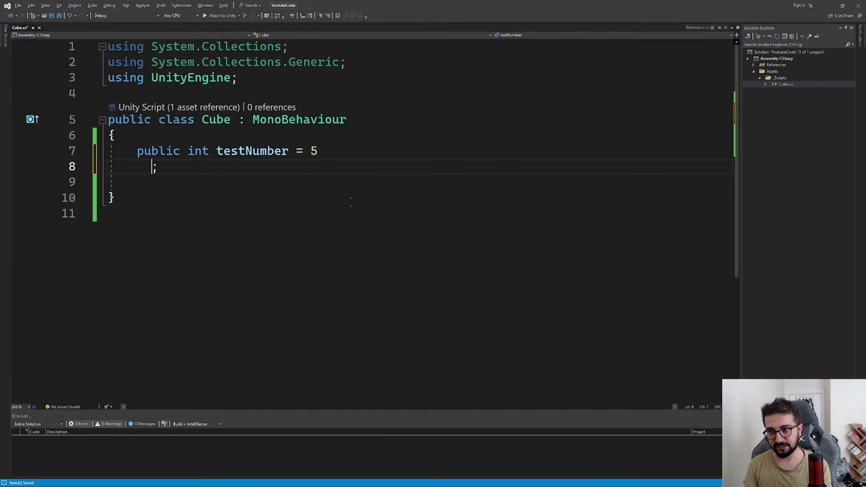
key("BackSpace")
key("BackSpace")
key("BackSpace")
key("BackSpace")
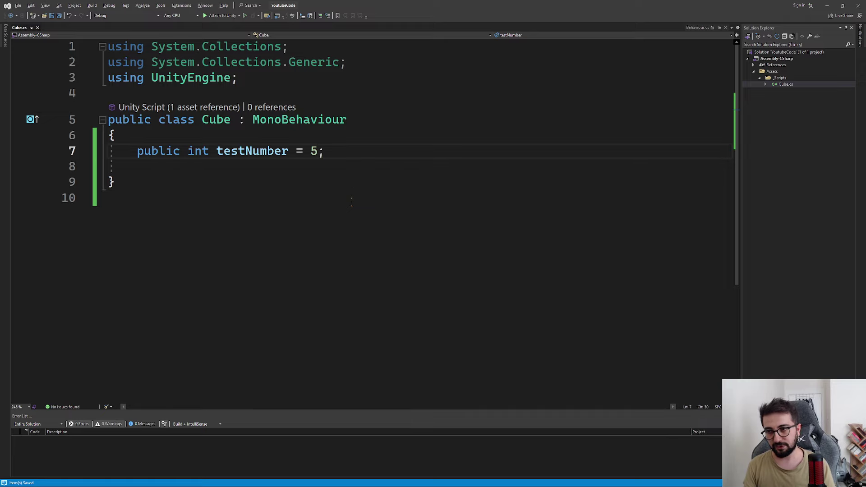
left_click_drag(324, 151, 147, 136)
left_click(328, 215)
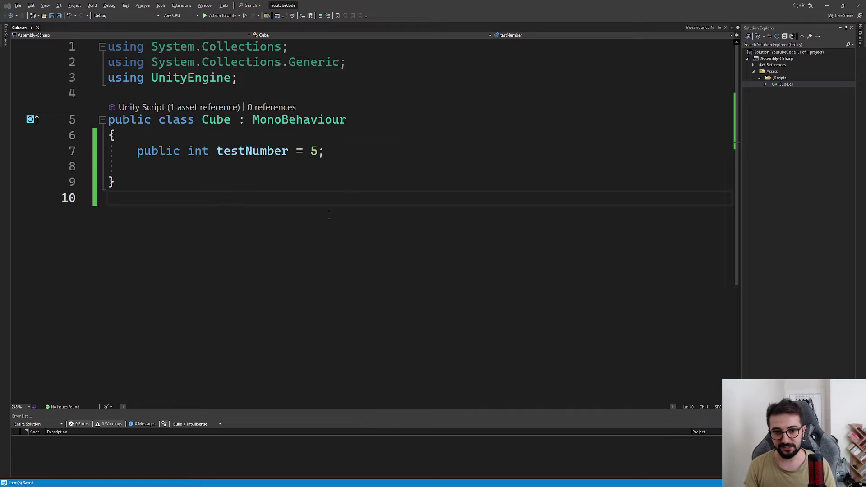
key("alt+Tab")
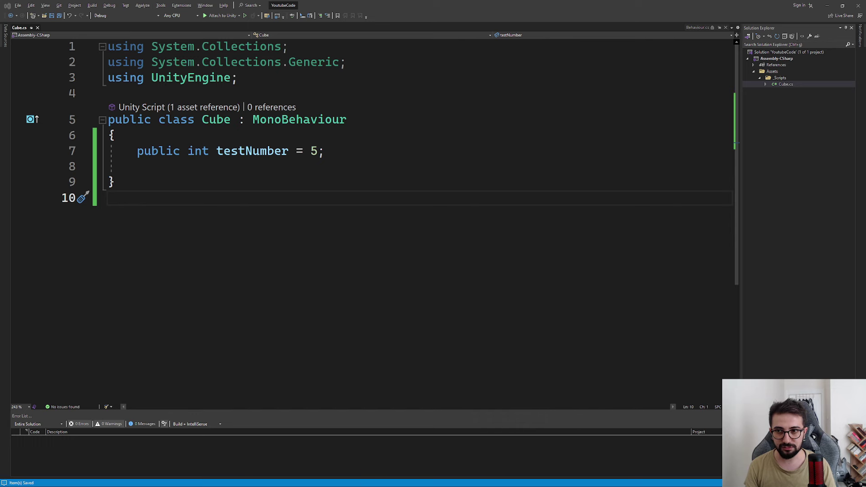
left_click(461, 478)
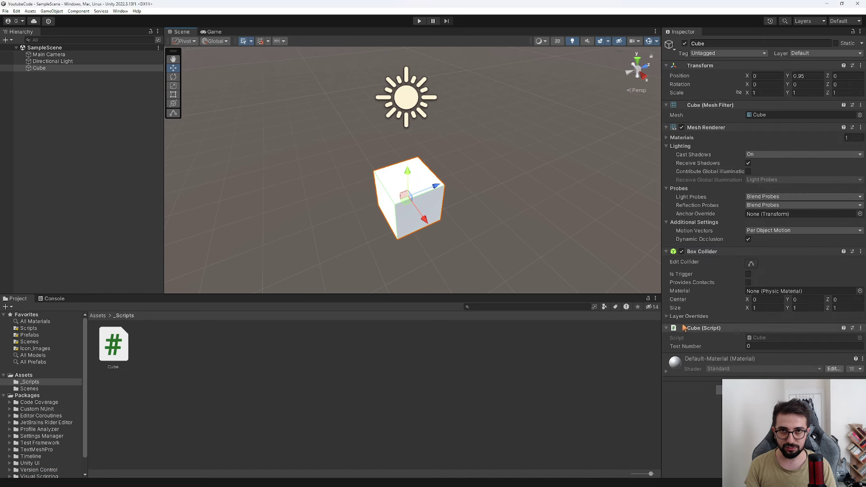
key("alt+Tab")
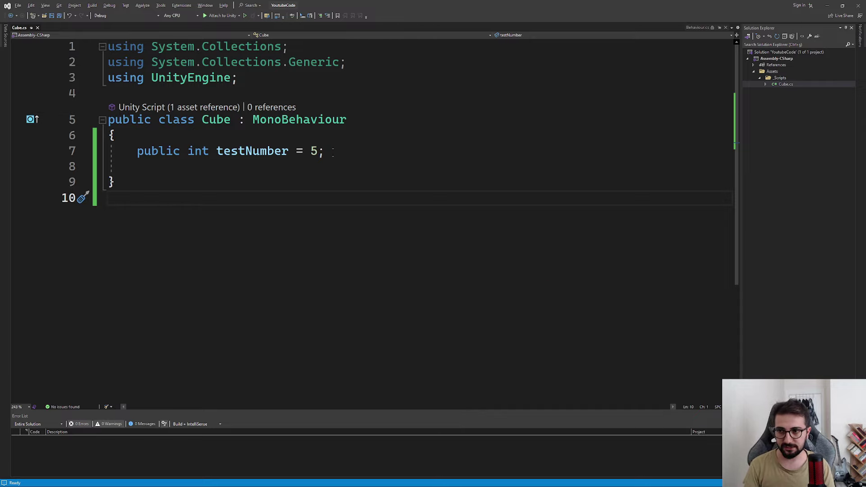
key("alt+Tab")
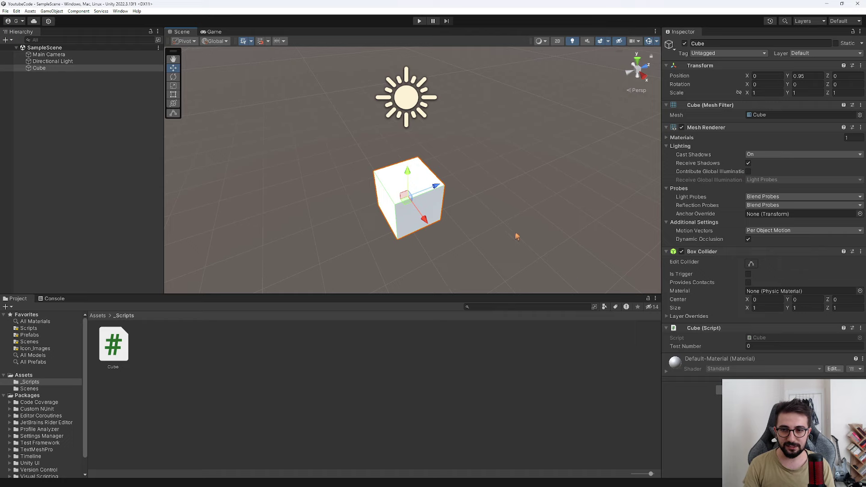
key("alt+Tab")
left_click_drag(324, 151, 138, 151)
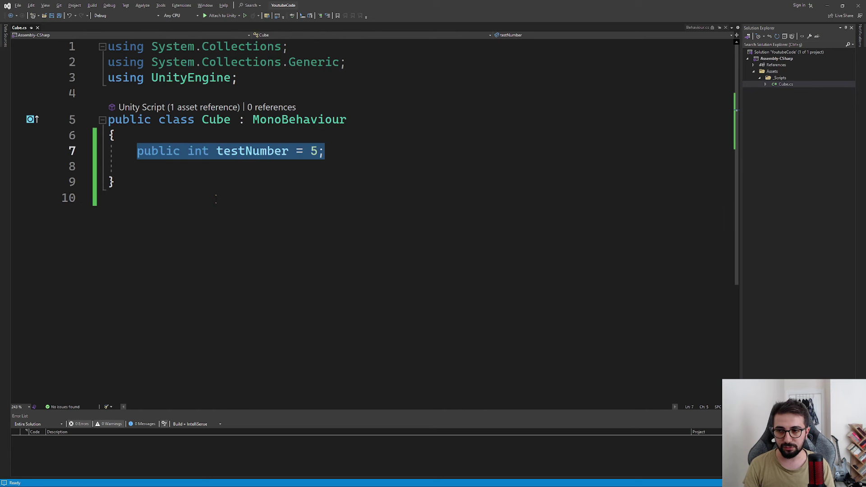
key("alt+Tab")
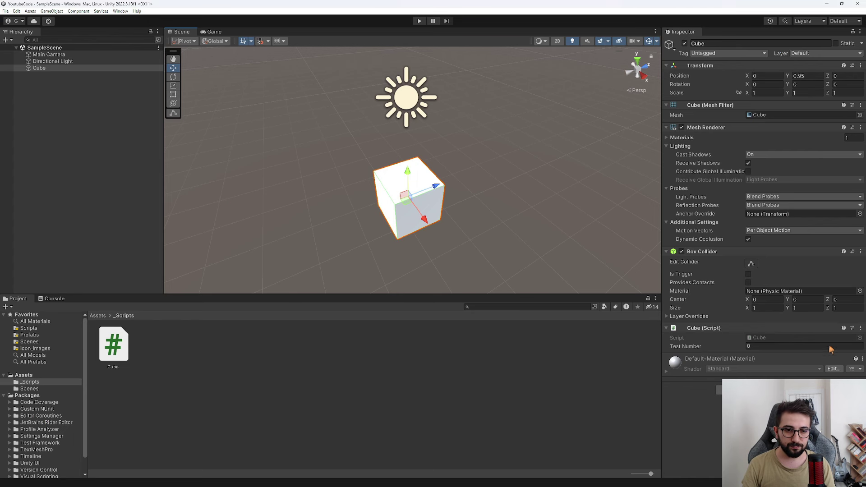
key("alt+Tab")
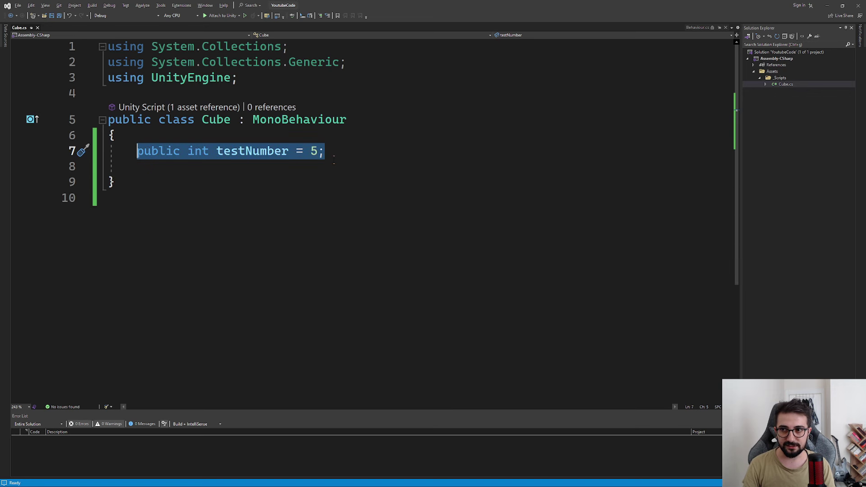
left_click(326, 151)
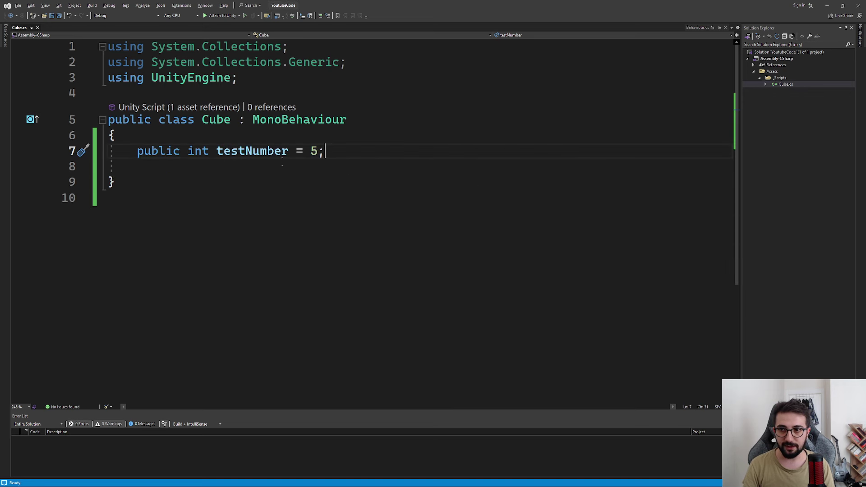
key("alt+Tab")
right_click(77, 106)
left_click(104, 193)
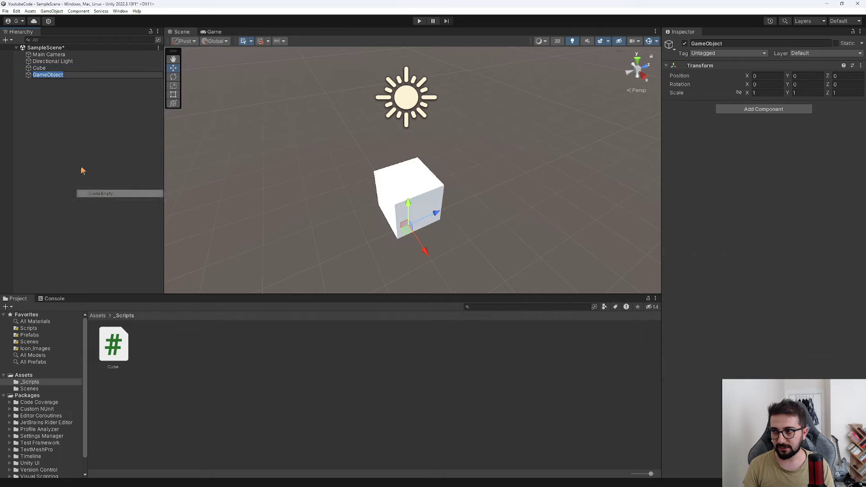
left_click(83, 170)
left_click(38, 68)
left_click(45, 74)
left_click_drag(114, 344, 721, 209)
key("Delete")
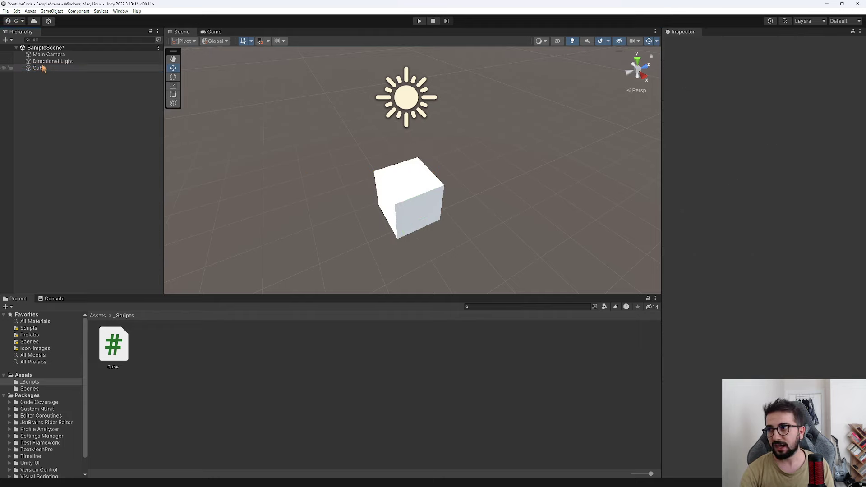
left_click(39, 68)
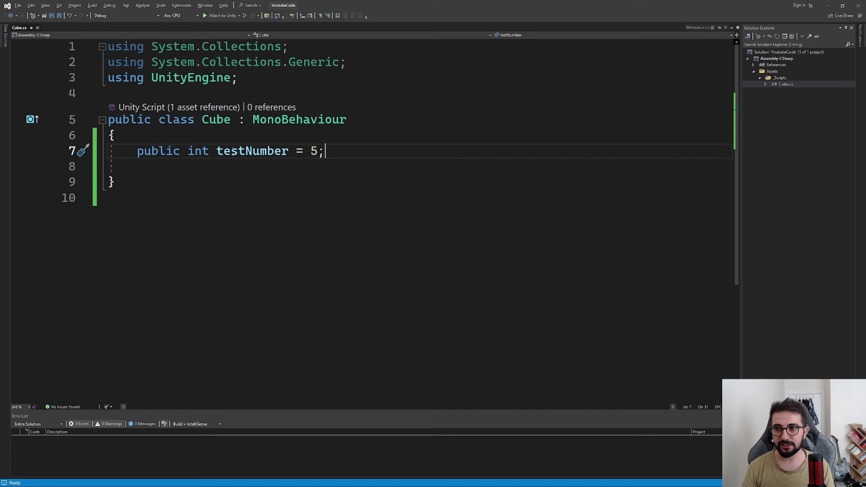
left_click_drag(325, 151, 137, 151)
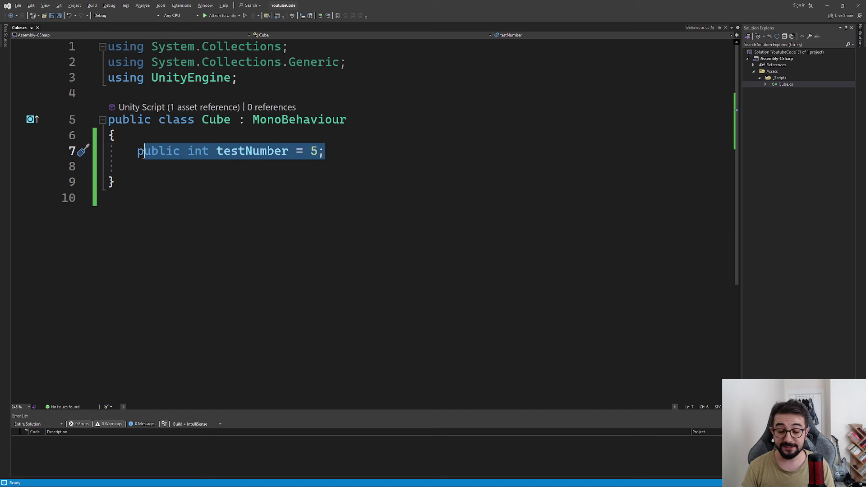
left_click(167, 180)
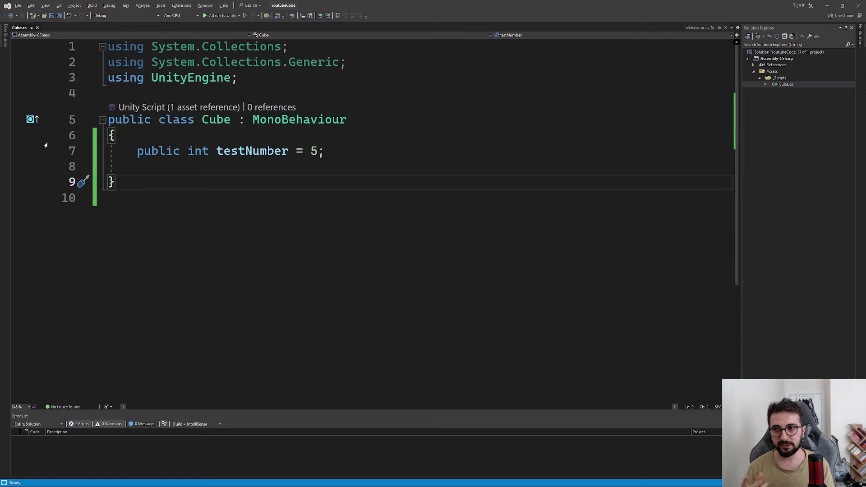
left_click(130, 151)
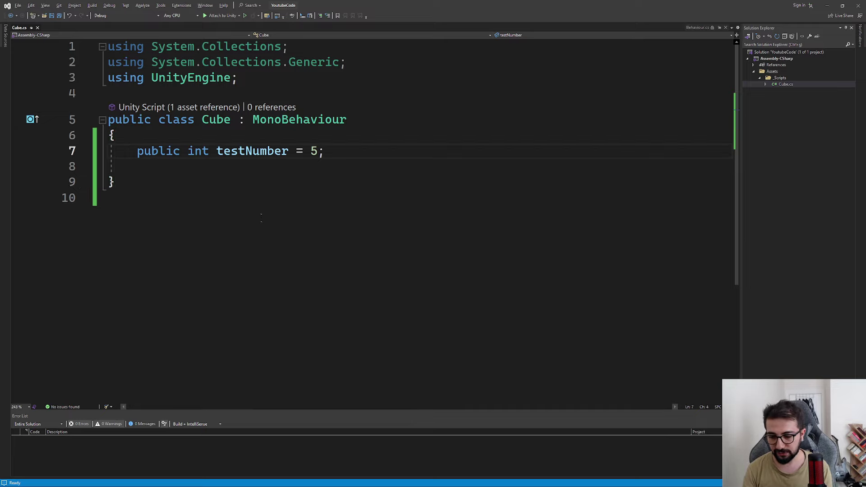
Step: Add a [Range(0,15)] attribute to testNumber, save Cube.cs, and let Unity recompile
type("[] ")
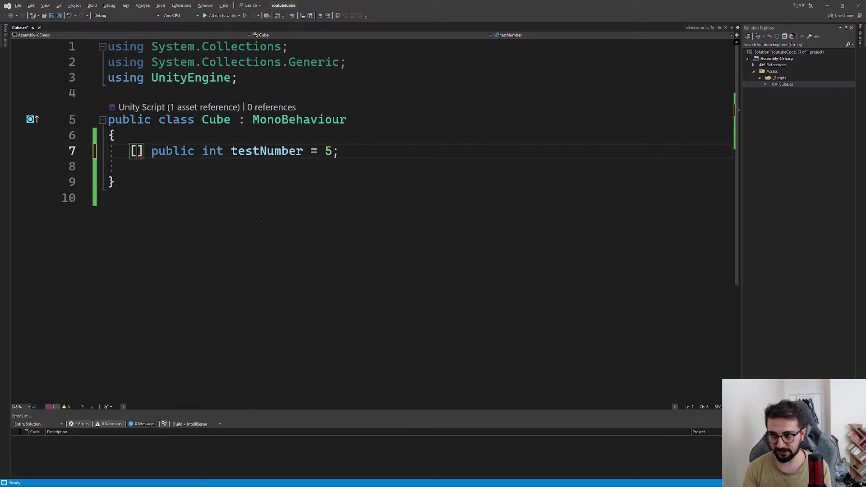
type("Sli")
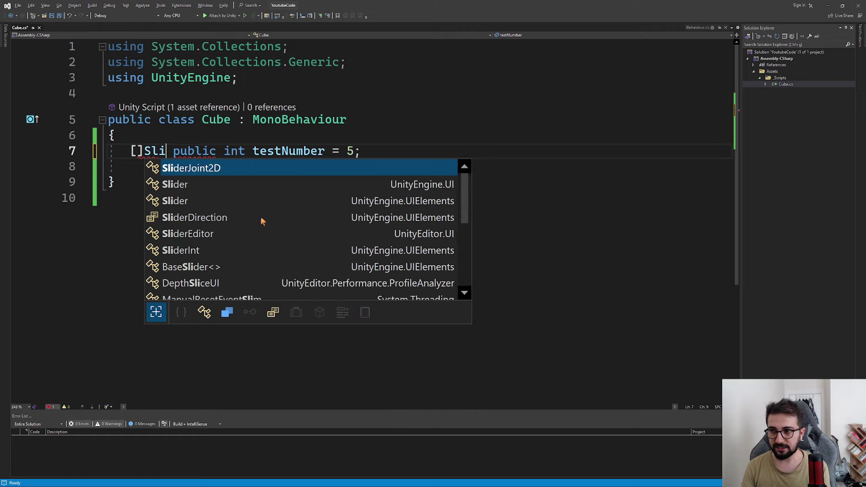
key("BackSpace")
key("BackSpace")
key("BackSpace")
key("Left")
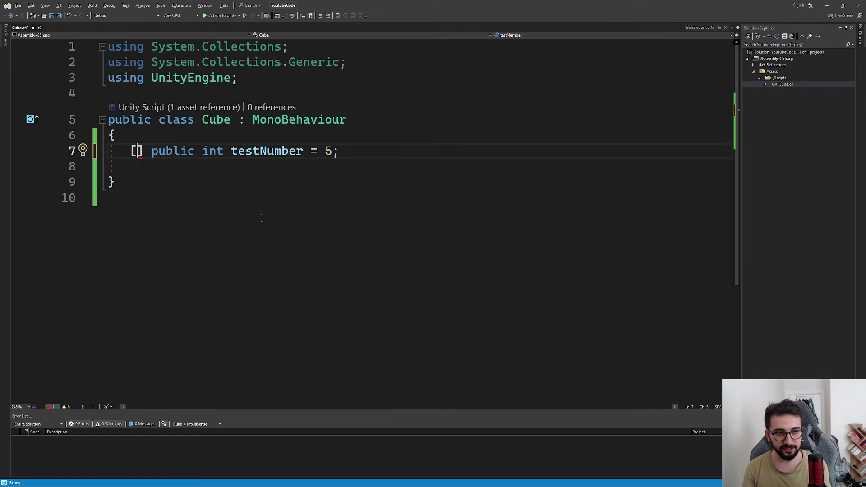
type("Ran")
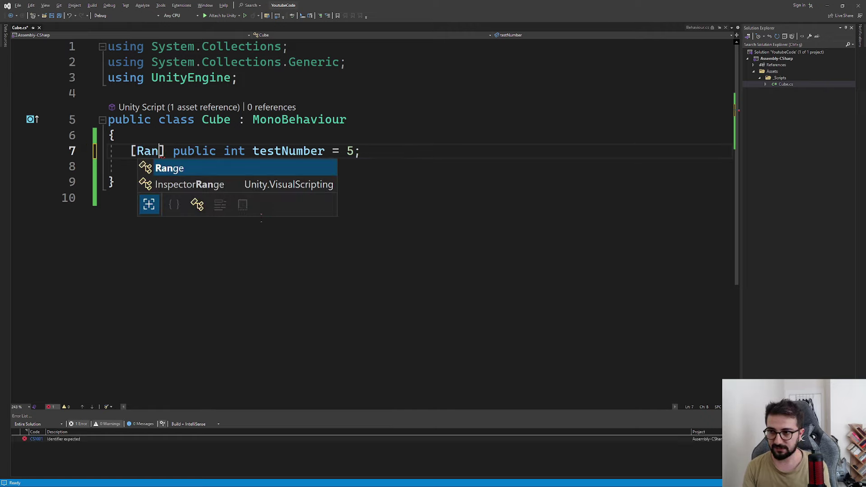
type("ge(0")
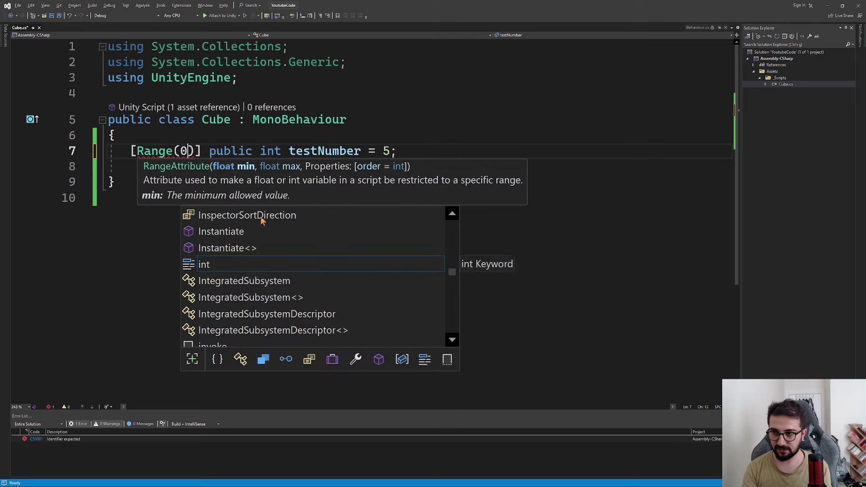
type(",1")
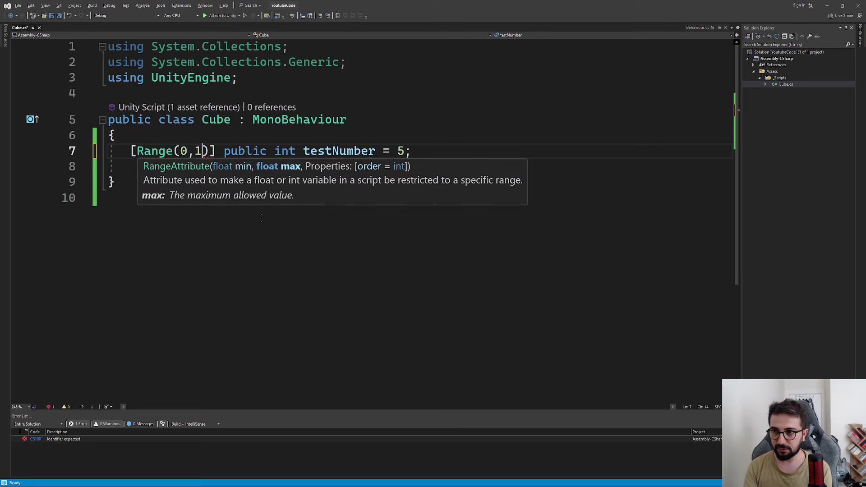
type("5")
left_click(260, 217)
mouse_move(156, 149)
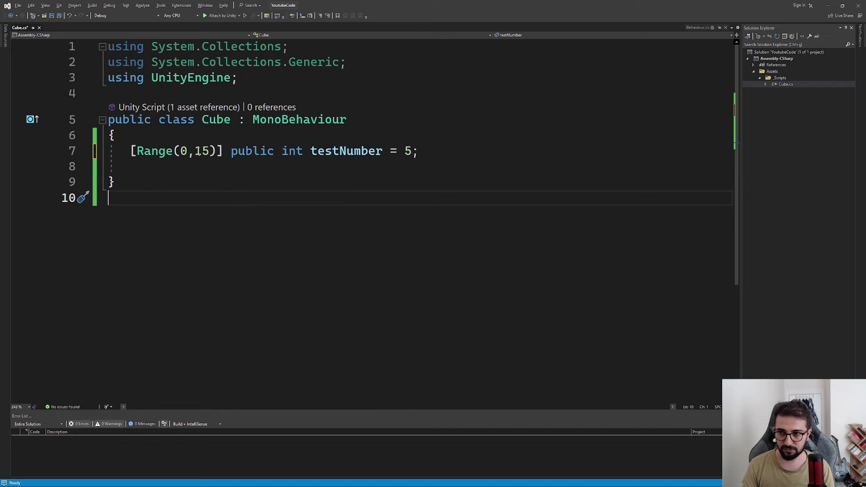
key("ctrl+s")
key("alt+Tab")
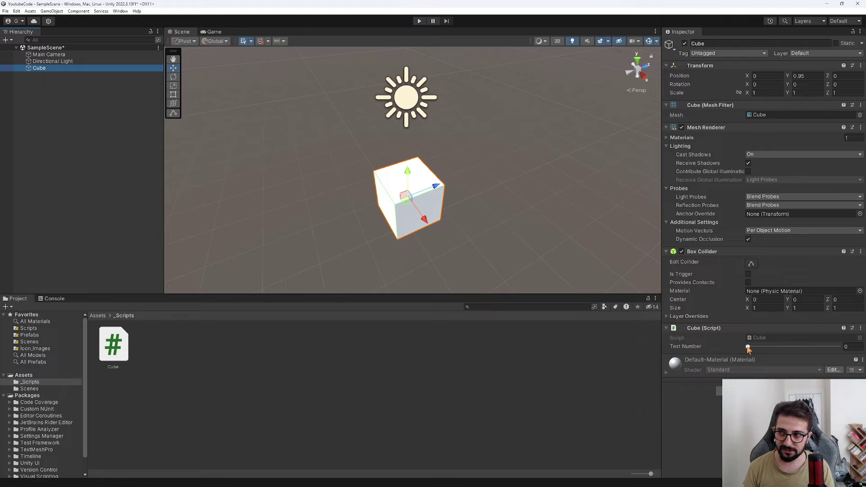
Step: Drag the Cube's Test Number slider in the Inspector to about 7
mouse_move(748, 347)
left_mouse_down()
mouse_move(789, 351)
mouse_move(748, 348)
mouse_move(828, 368)
mouse_move(737, 352)
left_mouse_up()
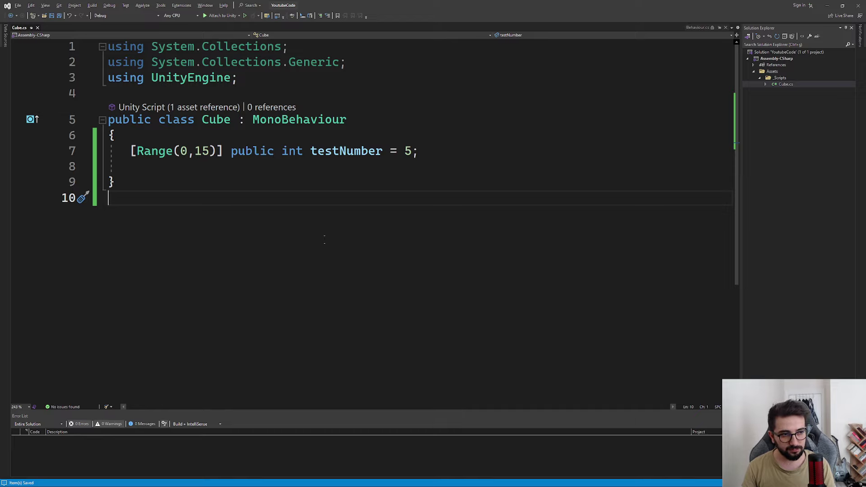
Step: Add [Header("Number Variables")] above the testNumber field and save Cube.cs
left_click(132, 134)
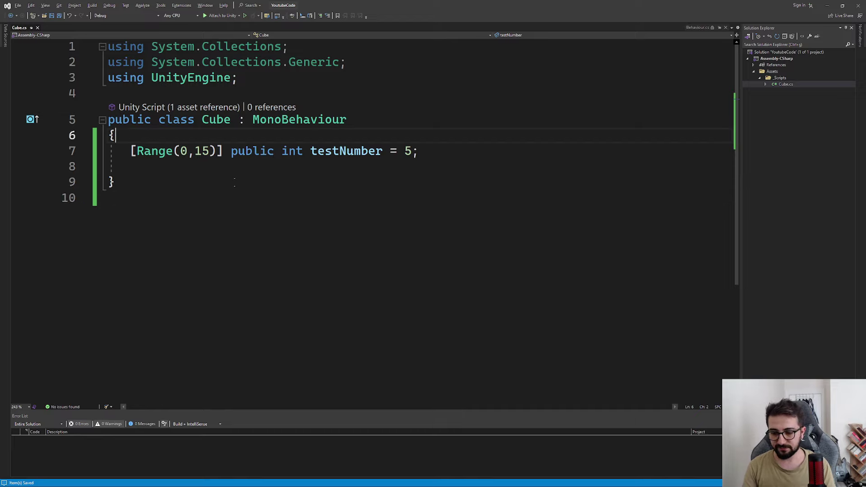
key("Return")
type("[Hea")
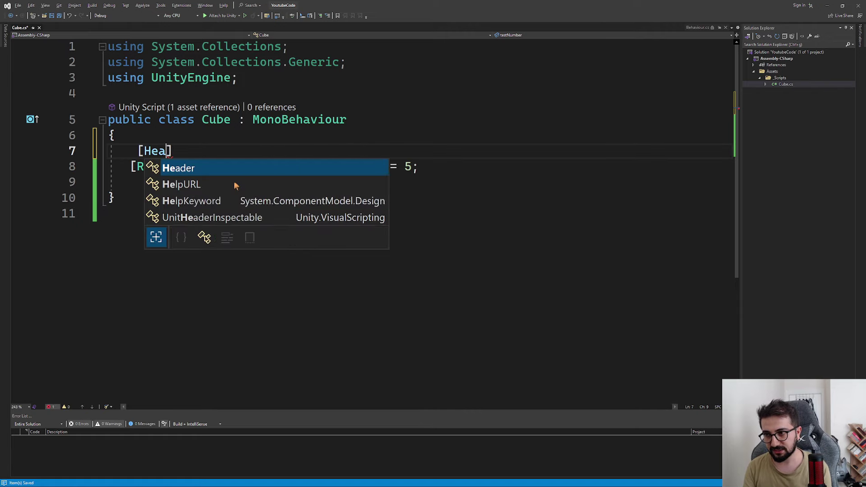
type("der(")
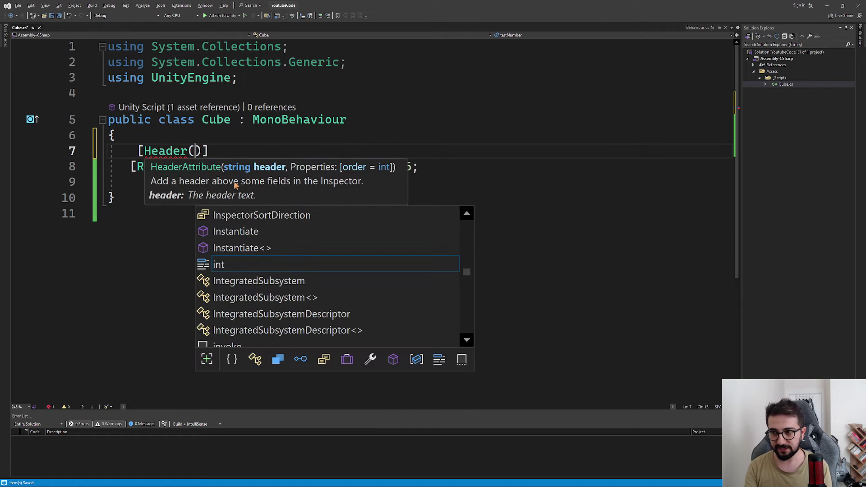
type("\"")
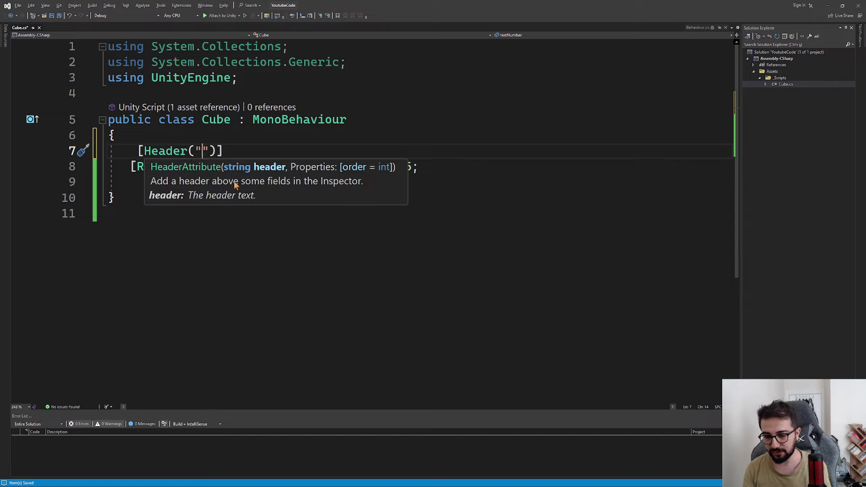
type("Number Variabl")
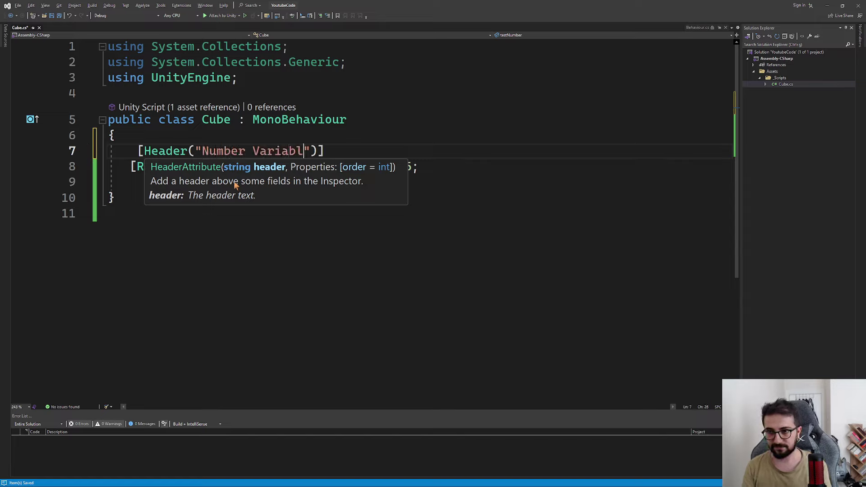
type("es")
left_click(354, 154)
key("ctrl+s")
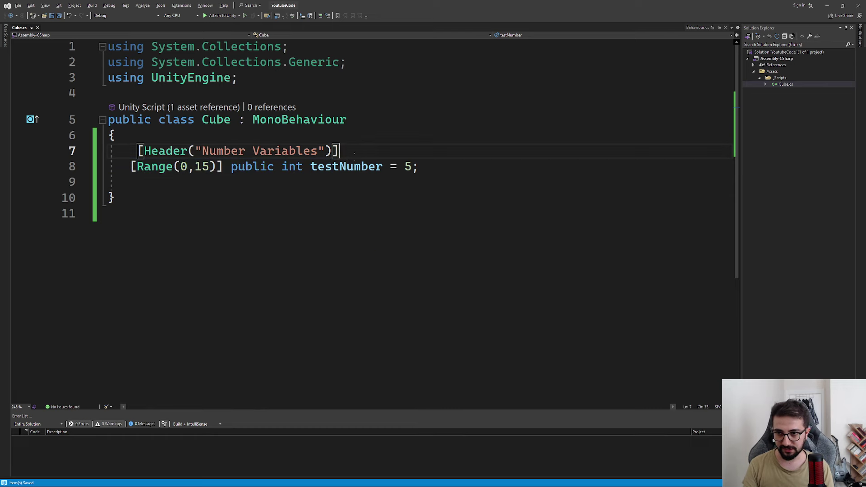
Step: Confirm the Number Variables heading in Unity's Inspector, then return to Cube.cs for another attribute line
key("alt+Tab")
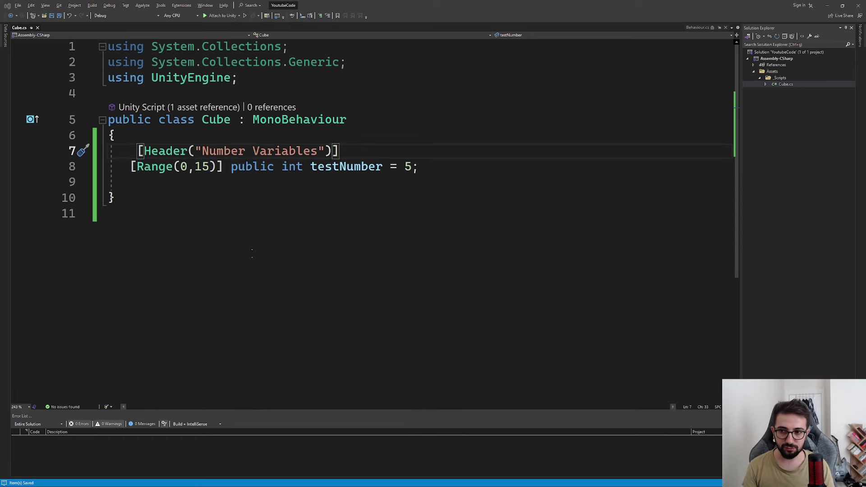
key("alt+Tab")
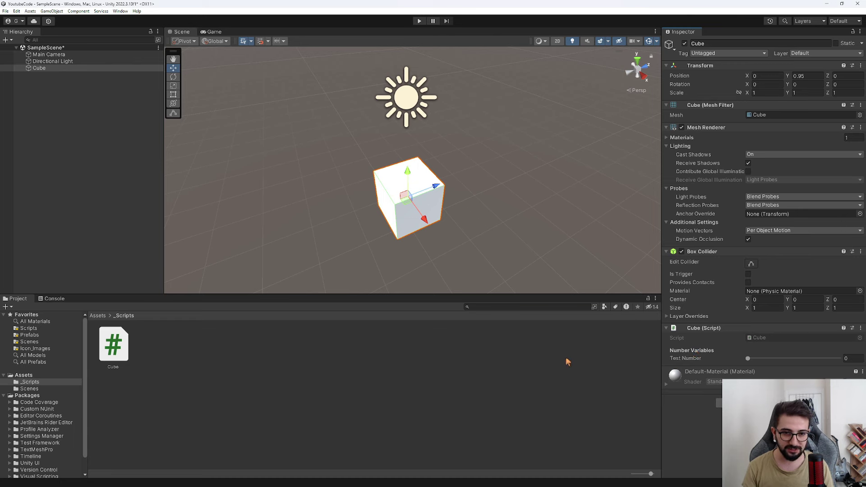
key("alt+Tab")
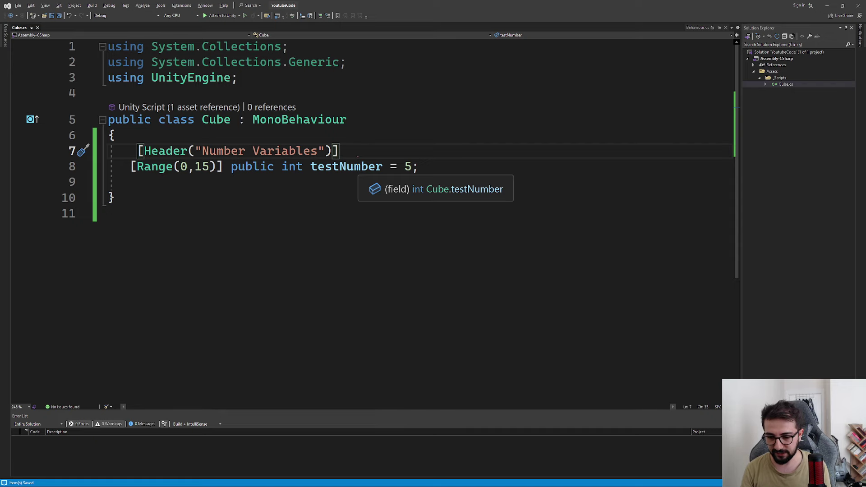
key("Return")
Step: Add [Tooltip("Bu sayı ölmeden kaç saniye duracağını gösterir")] under the Header line and save
type("[He")
key("BackSpace")
key("BackSpace")
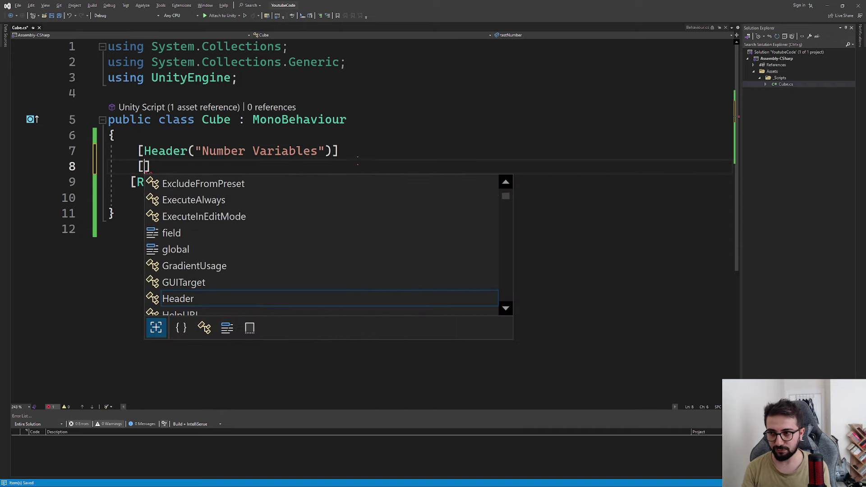
type("Tool")
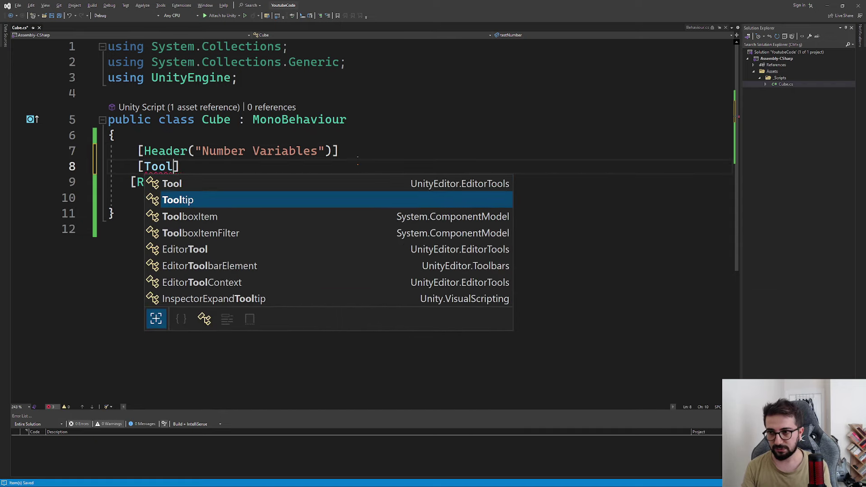
key("Tab")
type("(\"")
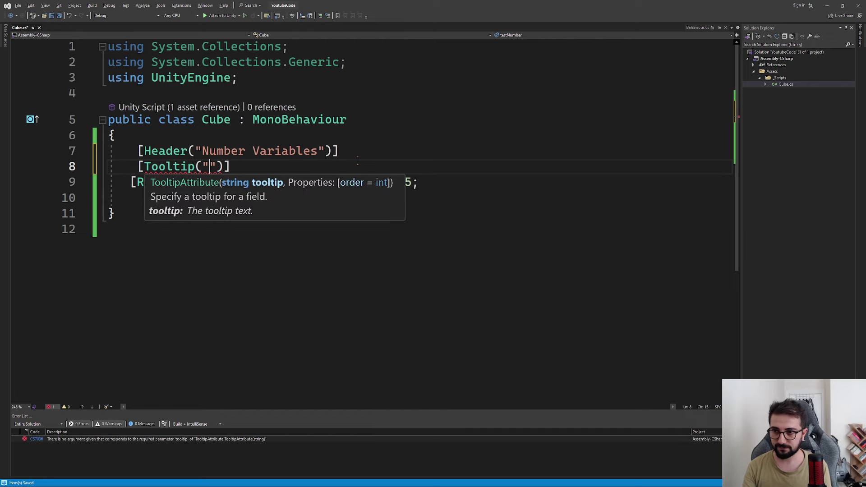
type("B")
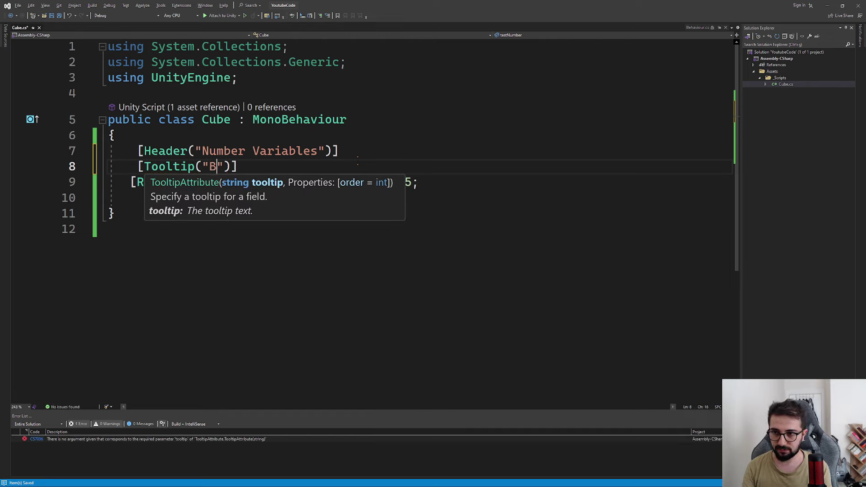
type("u sayı ")
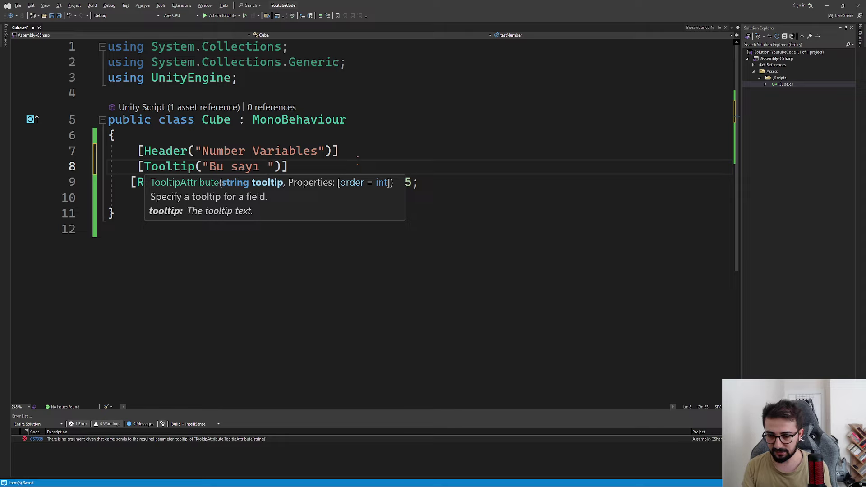
type("ölmeden jka")
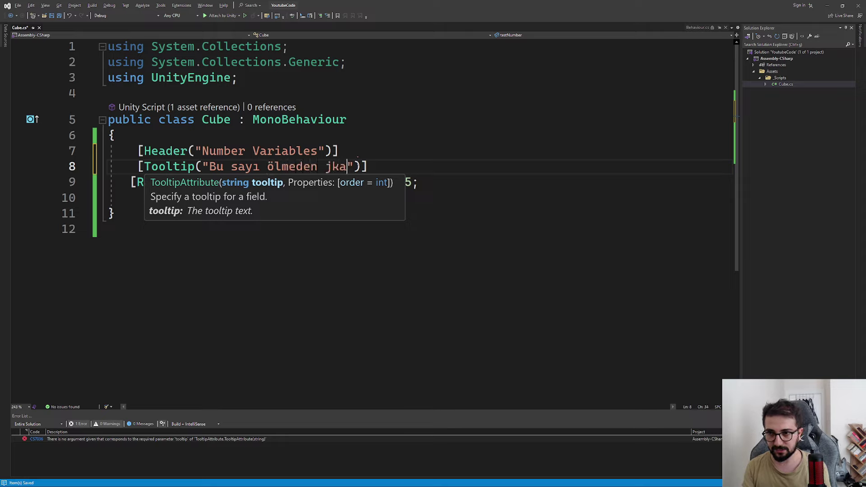
key("BackSpace")
key("BackSpace")
key("BackSpace")
type("kaç saniye ")
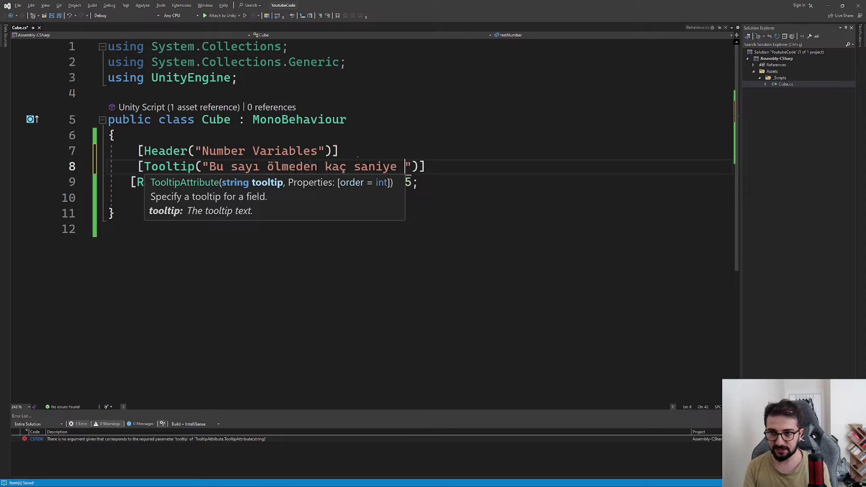
type("durta")
key("BackSpace")
key("BackSpace")
type("acağını ")
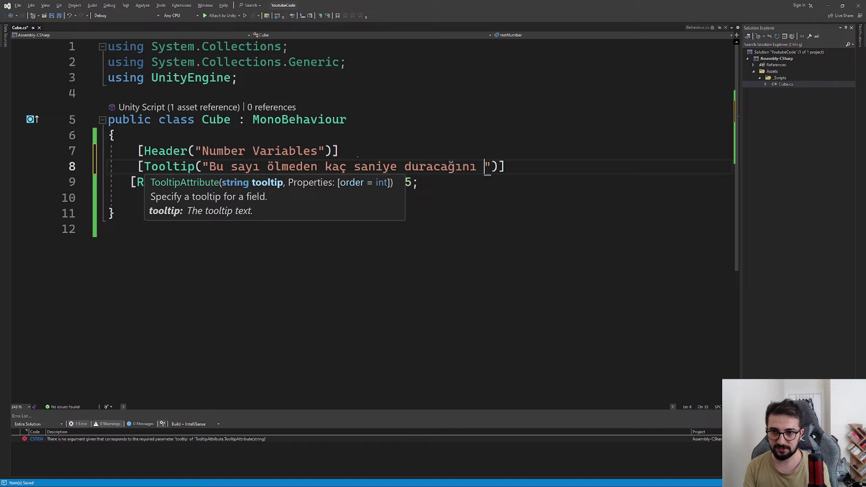
type("gös")
key("BackSpace")
type("sterir")
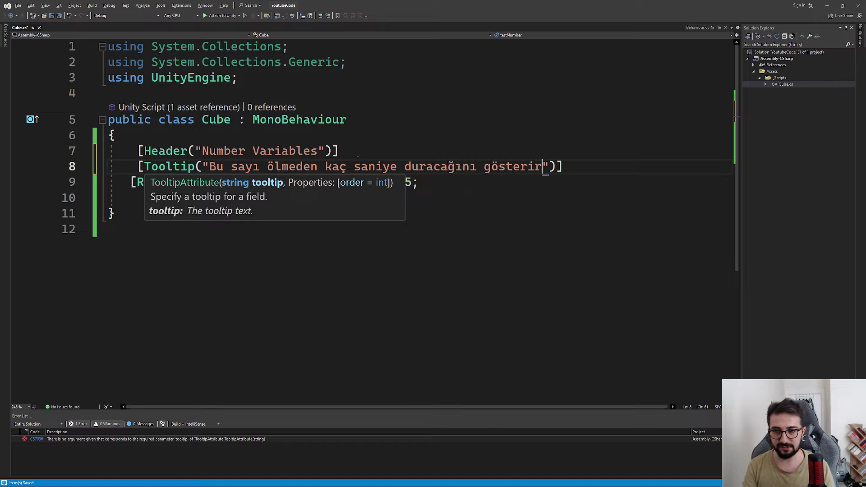
key("ctrl+s")
Step: View the new tooltip on Test Number in Unity's Inspector
left_click(346, 221)
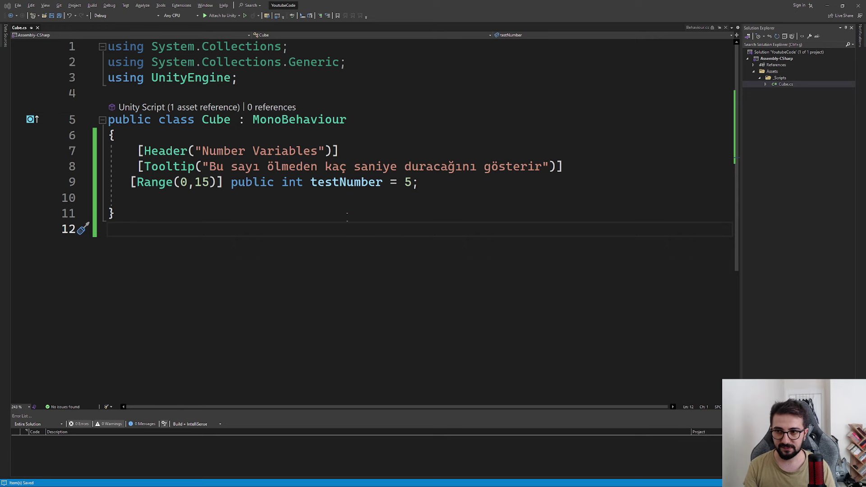
key("alt+Tab")
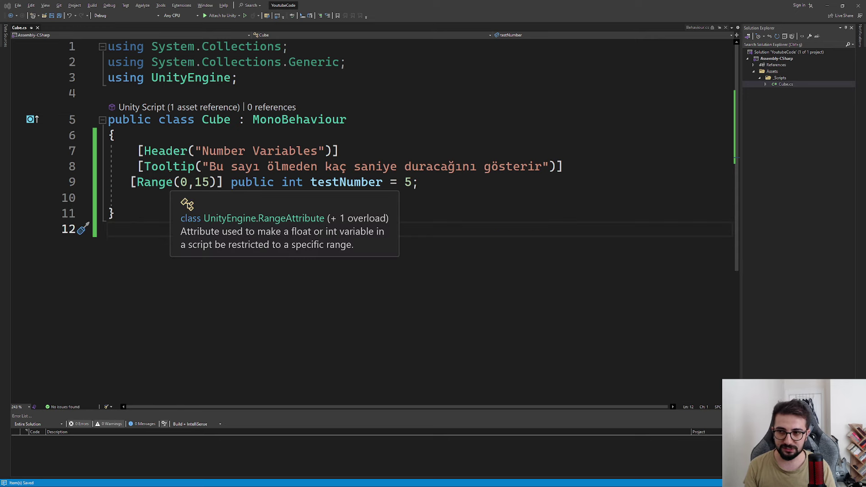
left_click(462, 480)
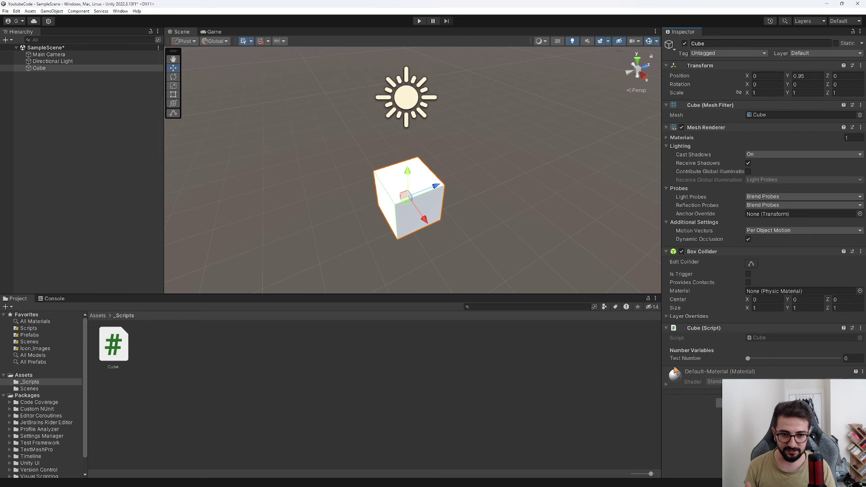
mouse_move(677, 359)
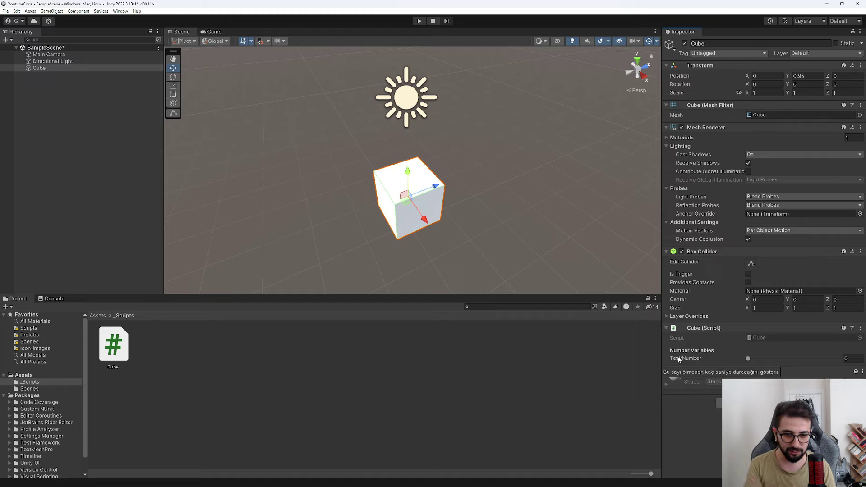
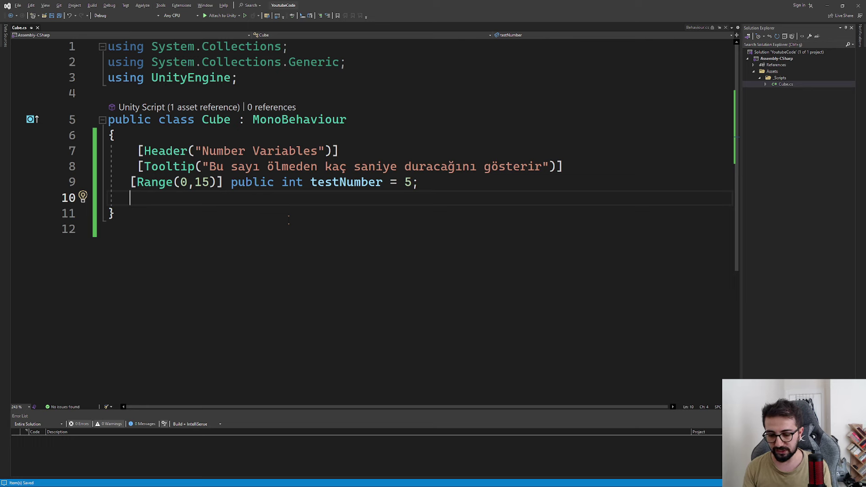
Step: Abandon the half-typed declaration on line 10 and delete the testNumber field with its attributes
key("ctrl+space")
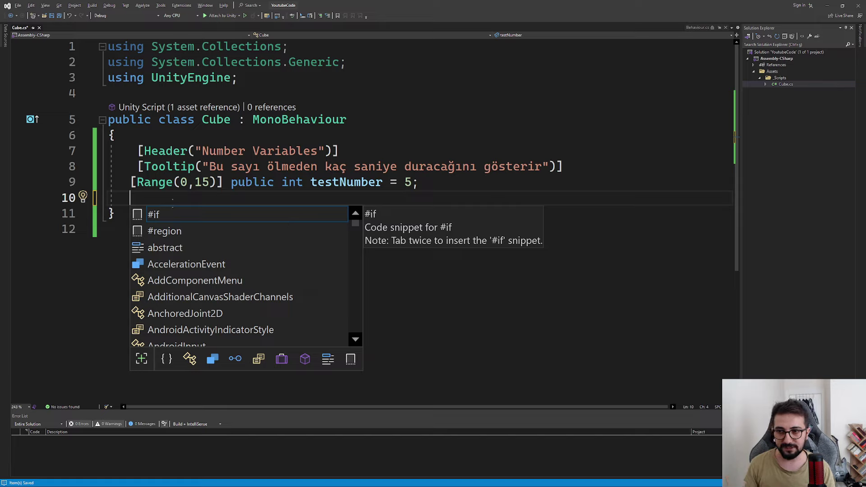
type("sayi")
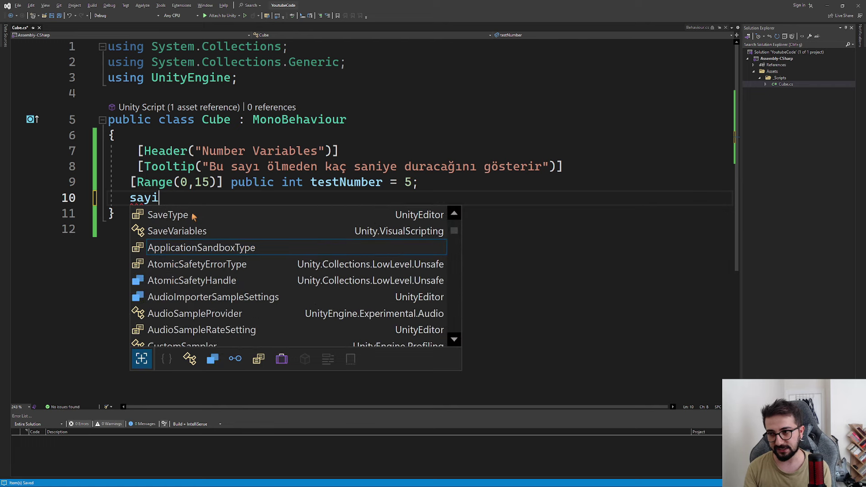
key("BackSpace")
key("BackSpace")
type("y")
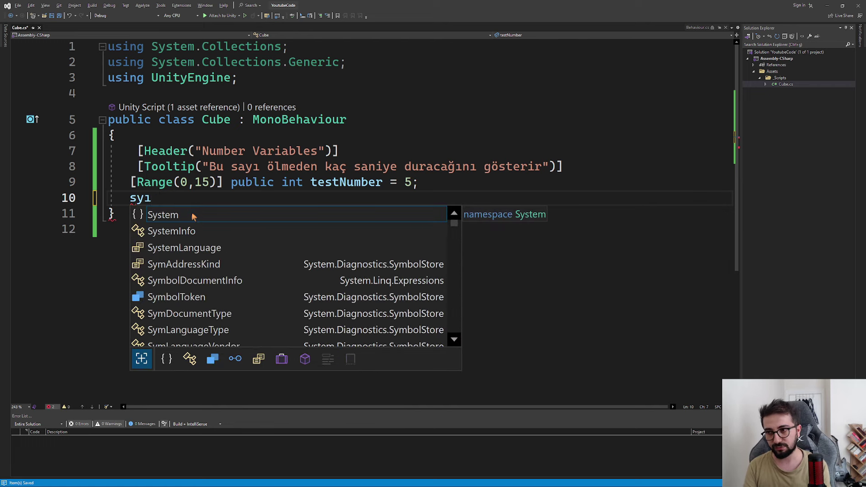
key("BackSpace")
key("BackSpace")
key("Escape")
key("Down")
key("Down")
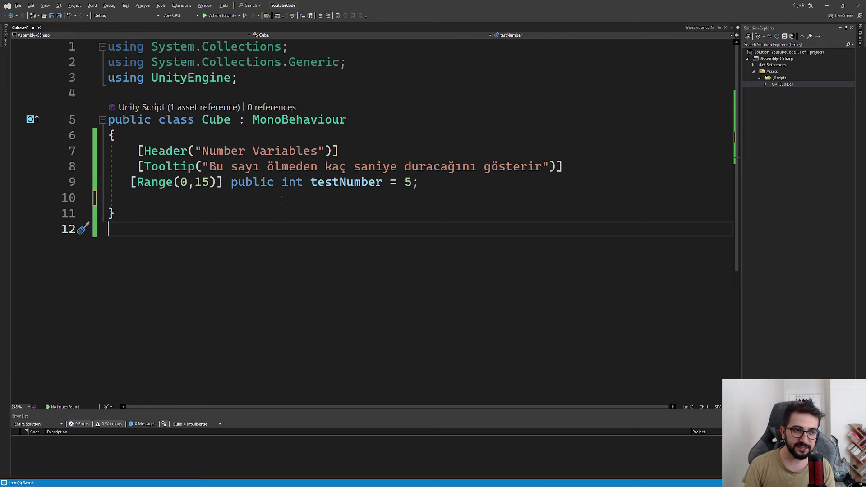
left_click_drag(431, 186, 134, 151)
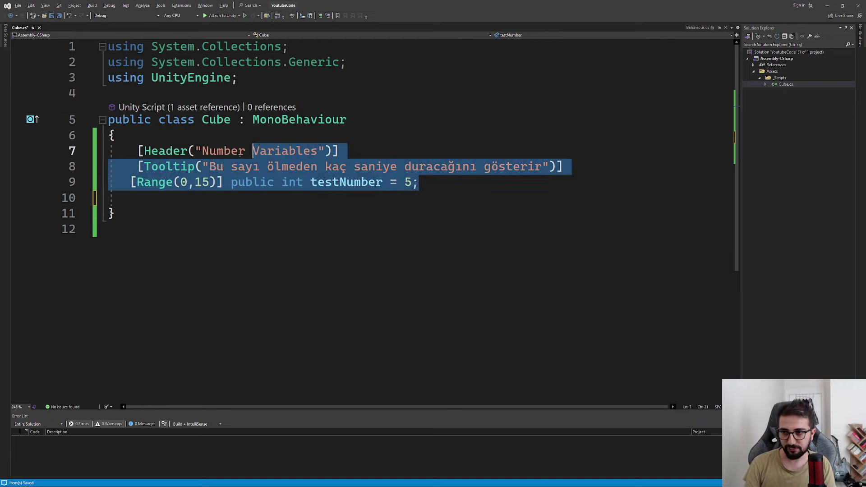
key("Delete")
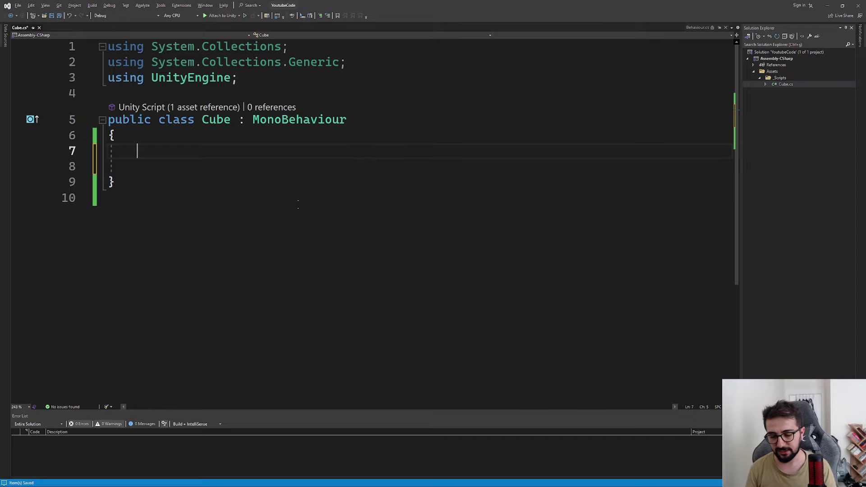
Step: Declare private int deathSecond = 5; in its place on line 7
type("private ")
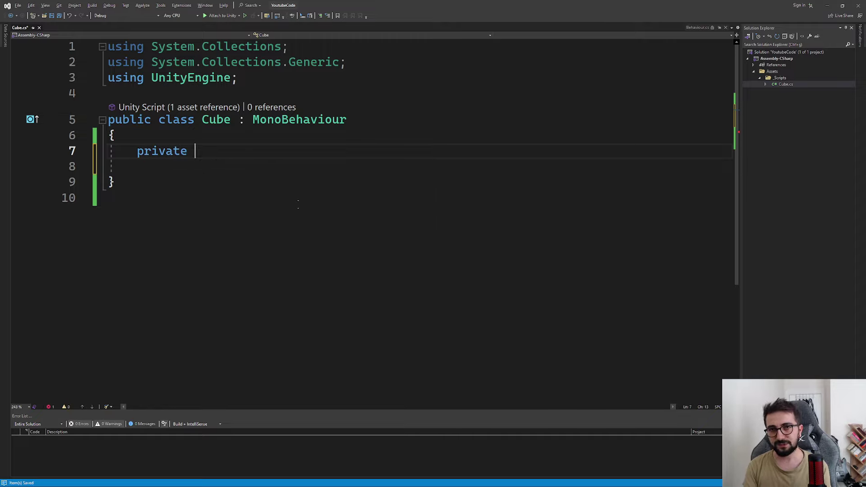
type("int d")
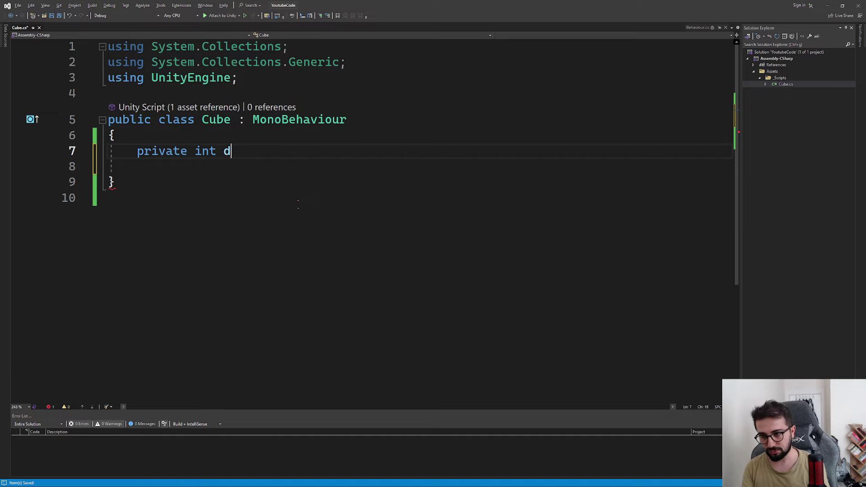
type("eathScou")
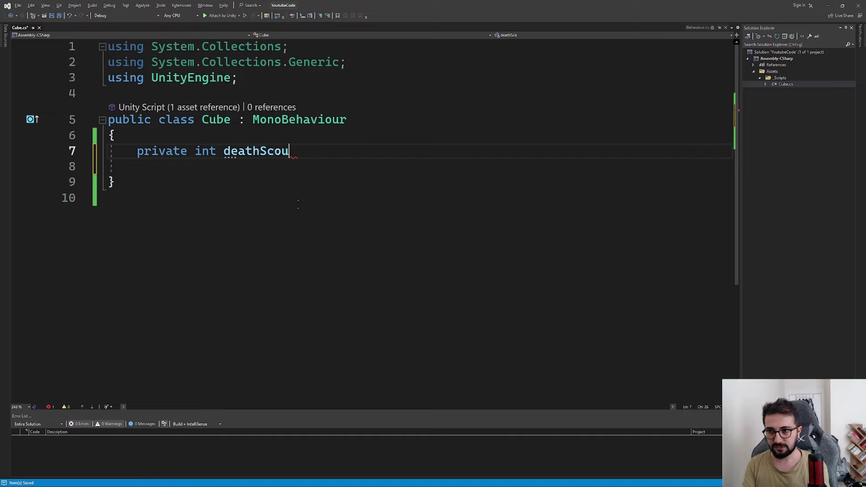
key("BackSpace")
key("BackSpace")
key("BackSpace")
type("ecoun")
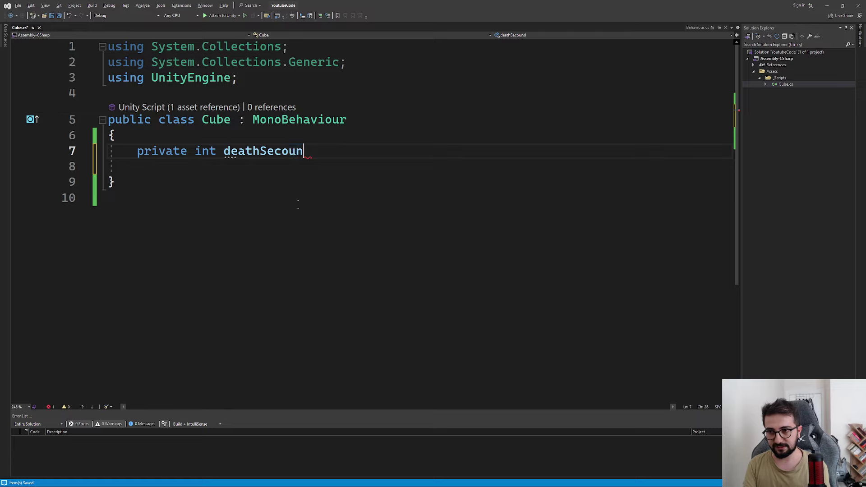
key("BackSpace")
key("BackSpace")
type("nd ")
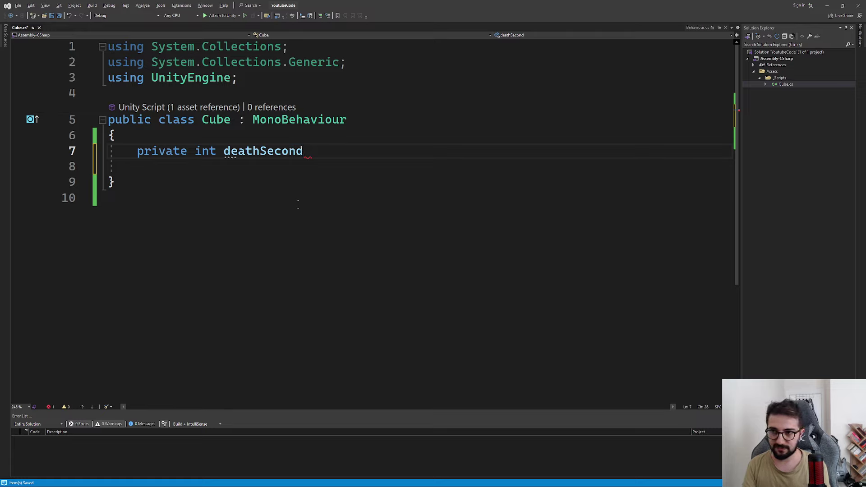
type(";")
key("Left")
type("= 5")
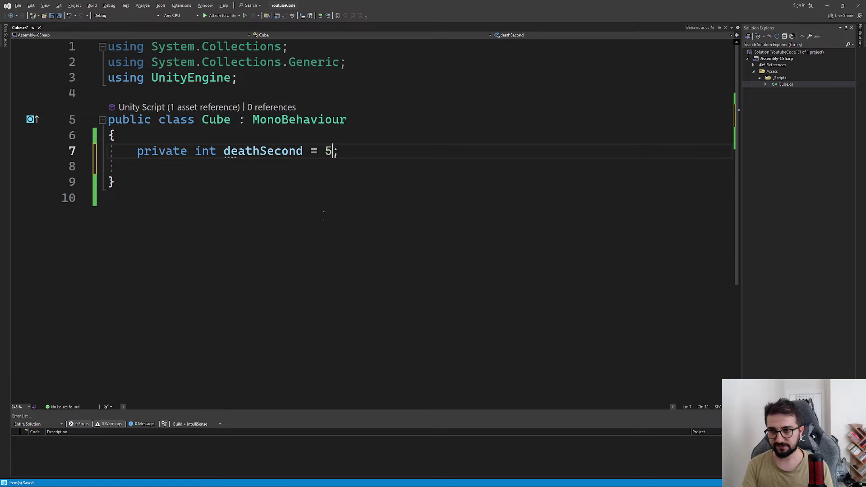
left_click(297, 203)
left_click_drag(310, 152, 338, 151)
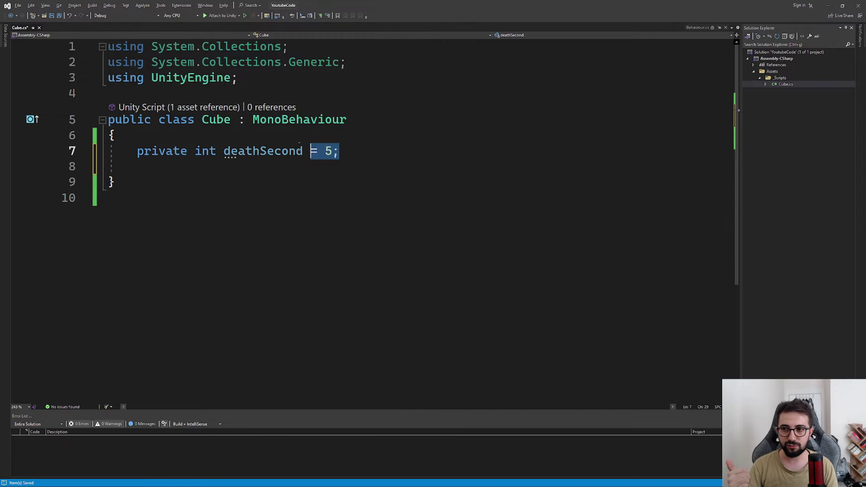
left_click(345, 151)
left_click(108, 197)
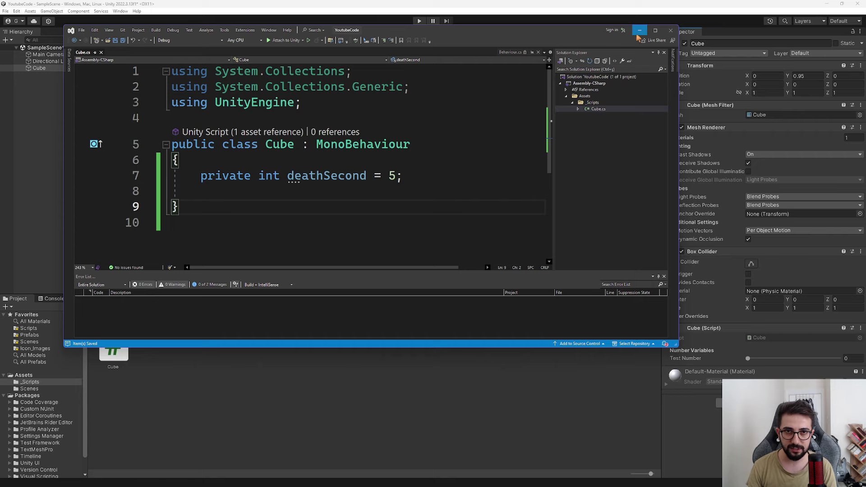
Step: Minimize Visual Studio so Unity recompiles Cube.cs, then bring the script back
left_click(640, 30)
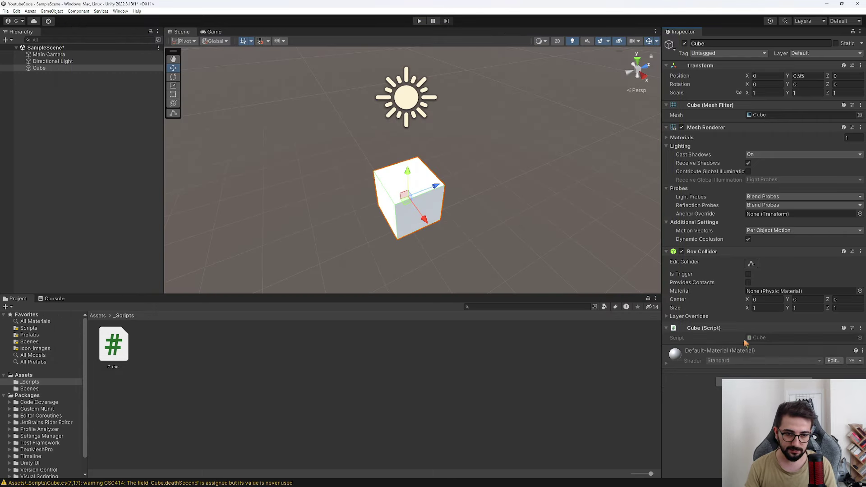
double_click(744, 338)
Step: Maximize the editor and add [SerializeField] before private int deathSecond on line 7
double_click(462, 34)
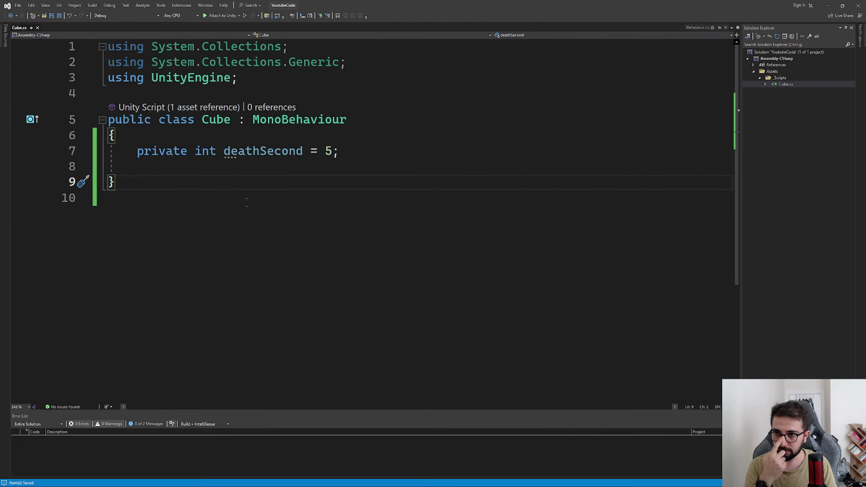
left_click(124, 152)
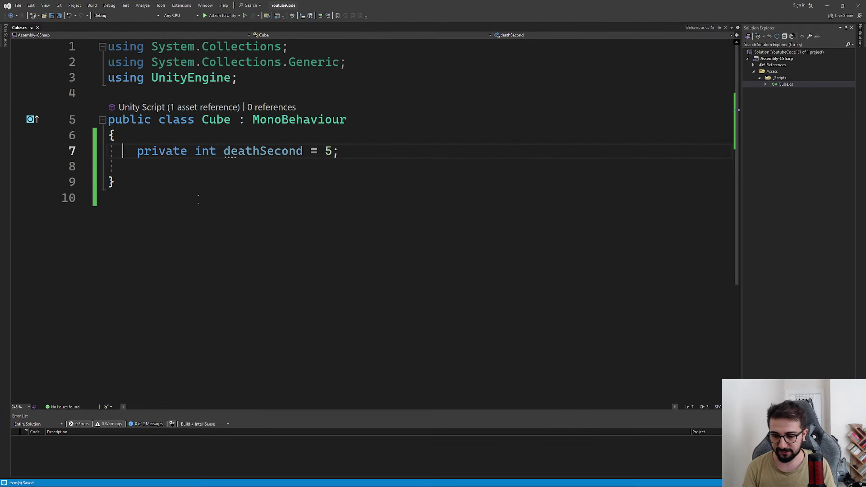
type("[]")
key("Left")
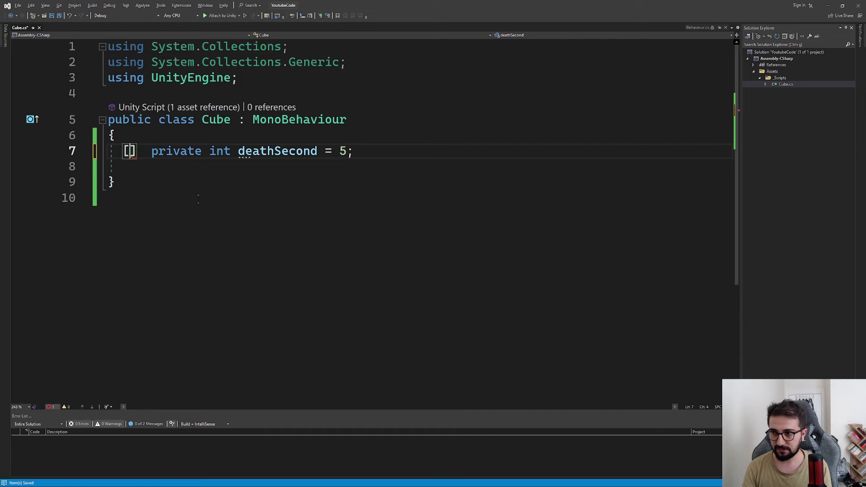
type("Ser")
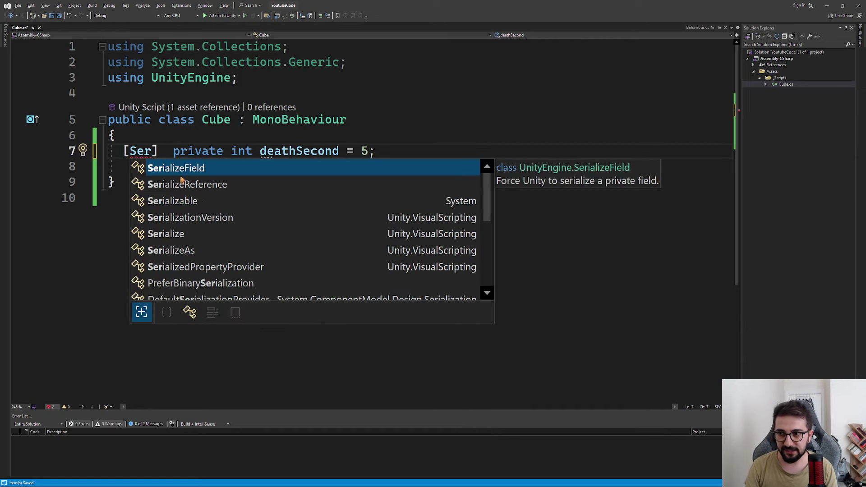
key("Tab")
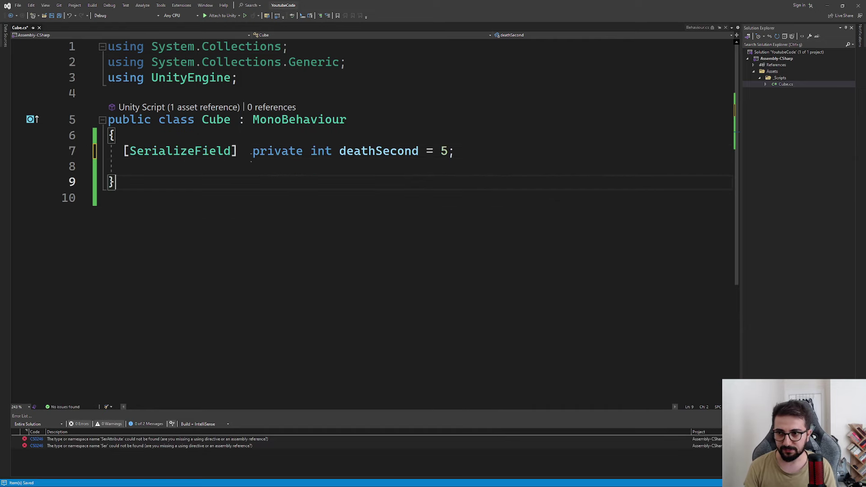
key("BackSpace")
left_click(131, 198)
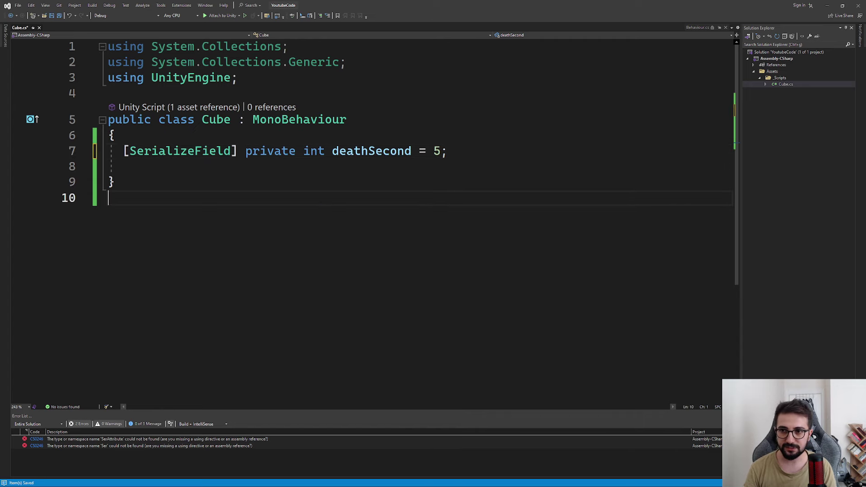
Step: Switch to Unity to confirm Death Second shows 5 on the Cube script
mouse_move(463, 479)
left_click(440, 449)
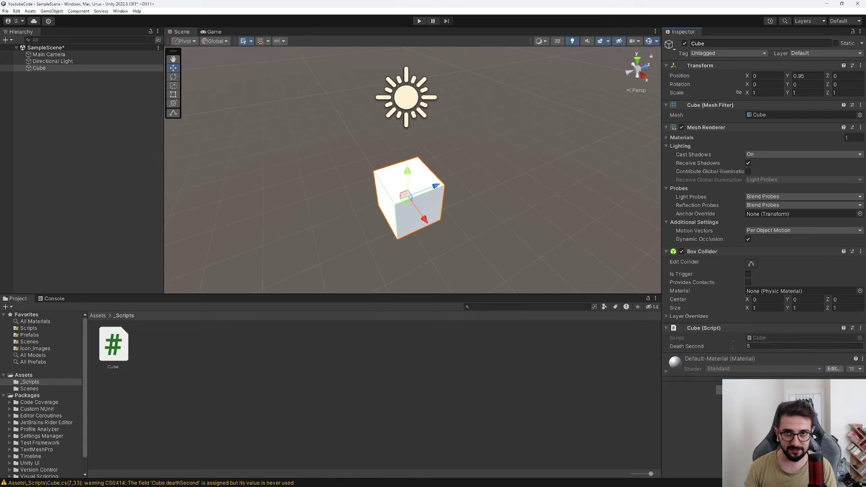
key("alt+Tab")
key("alt+Tab")
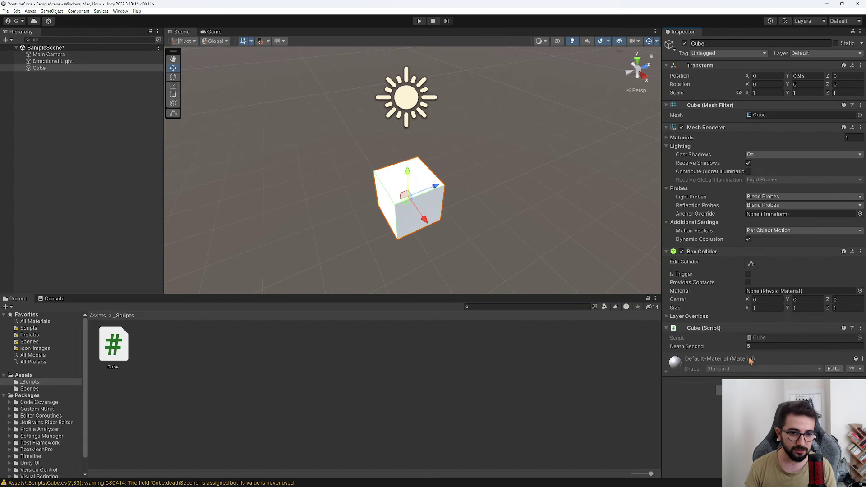
key("alt+Tab")
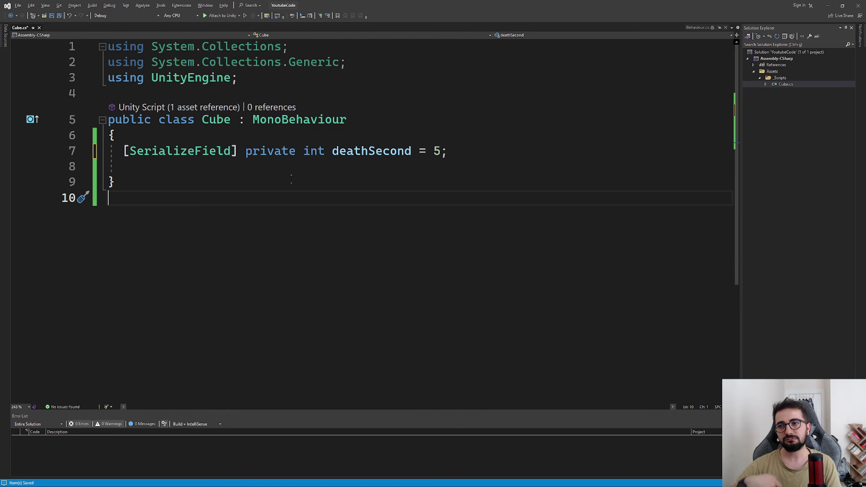
Step: Replace [SerializeField] private with public, add [HideInInspector] before it, and save Cube.cs
left_click_drag(294, 153, 123, 151)
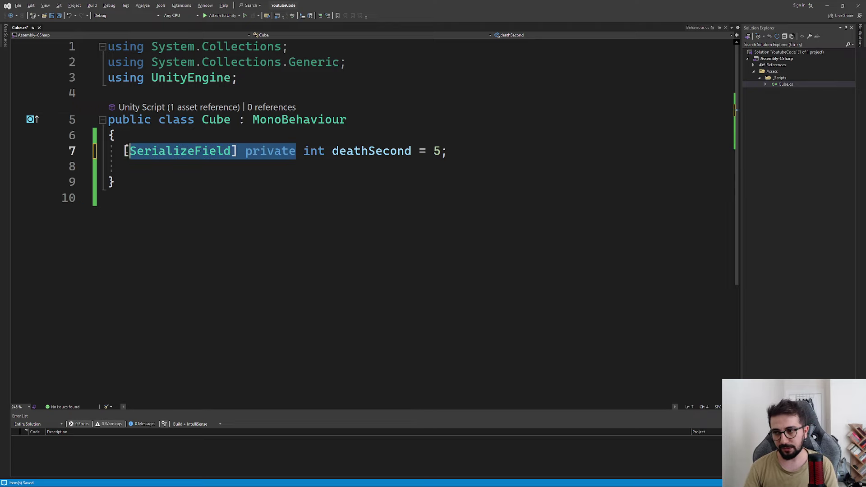
type("public")
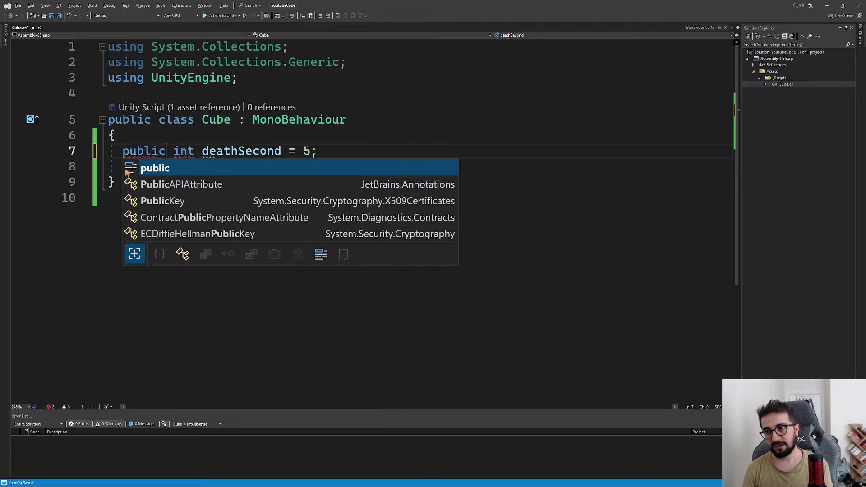
key("Escape")
key("Home")
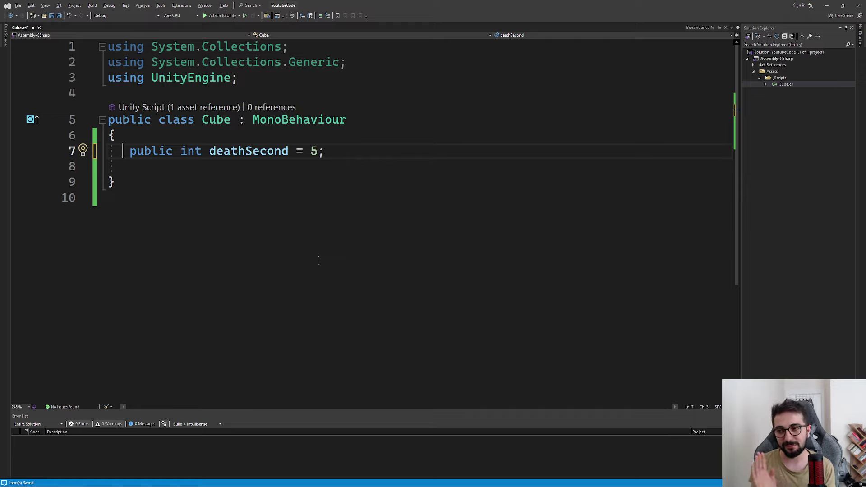
type("[ ")
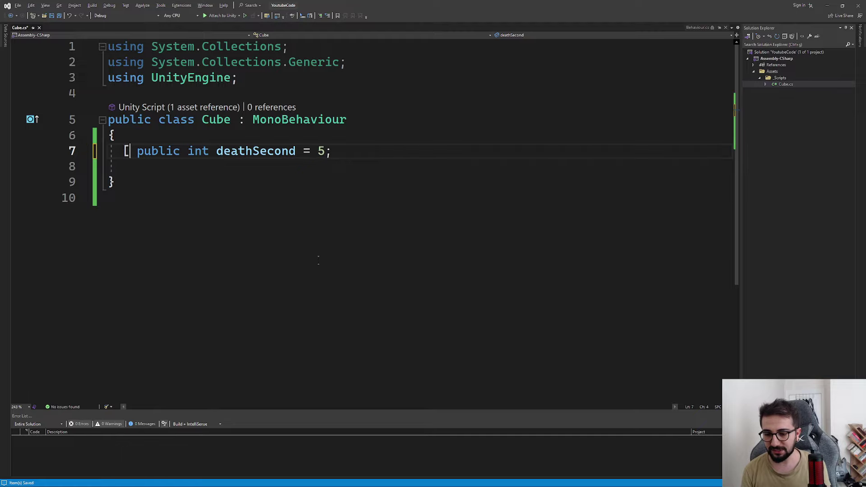
type("Hide")
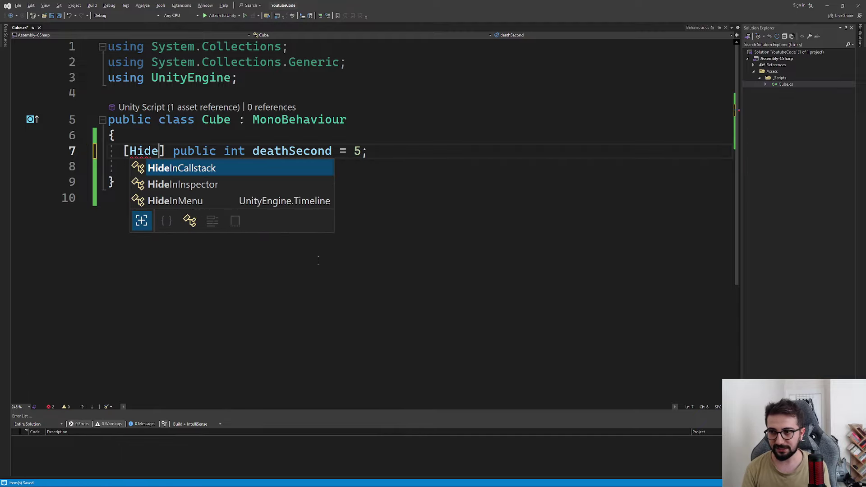
key("Tab")
left_click(318, 259)
key("ctrl+s")
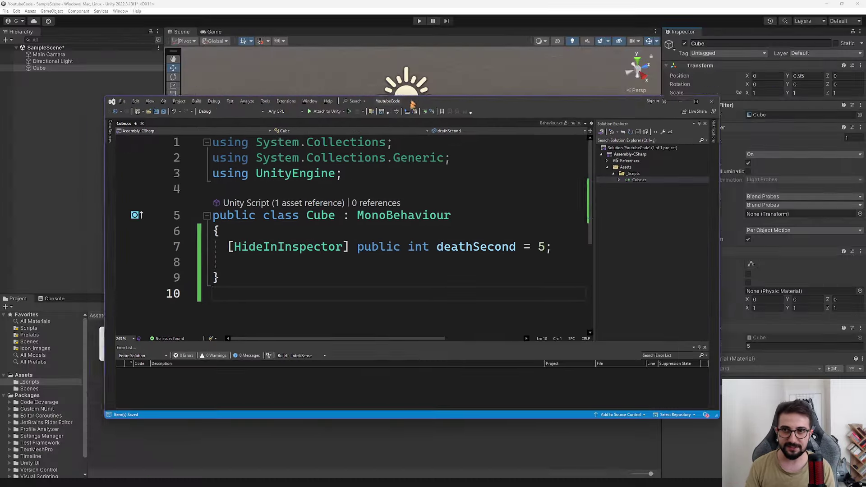
Step: Move the Visual Studio window aside and check Unity's Inspector before returning to the script
left_click_drag(362, 89, 332, 64)
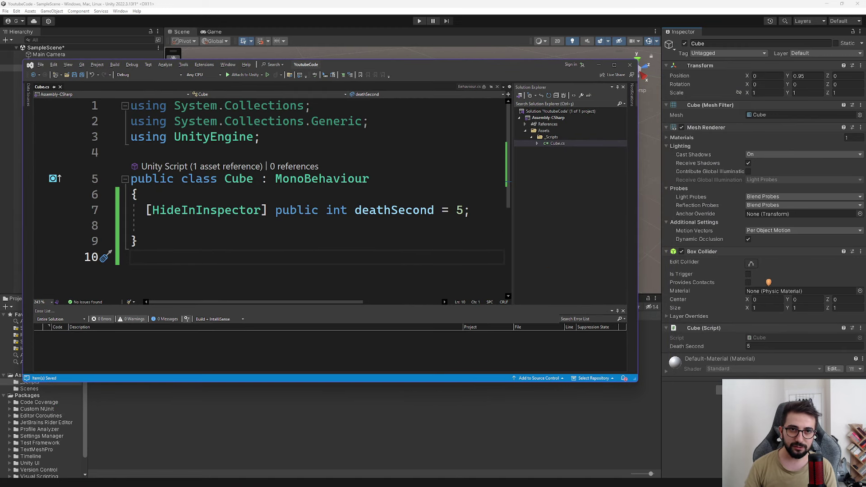
left_click(770, 358)
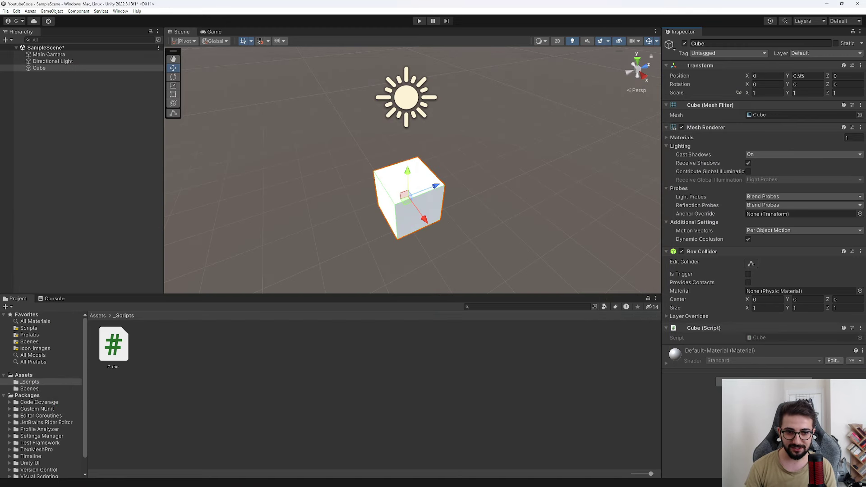
key("alt+Tab")
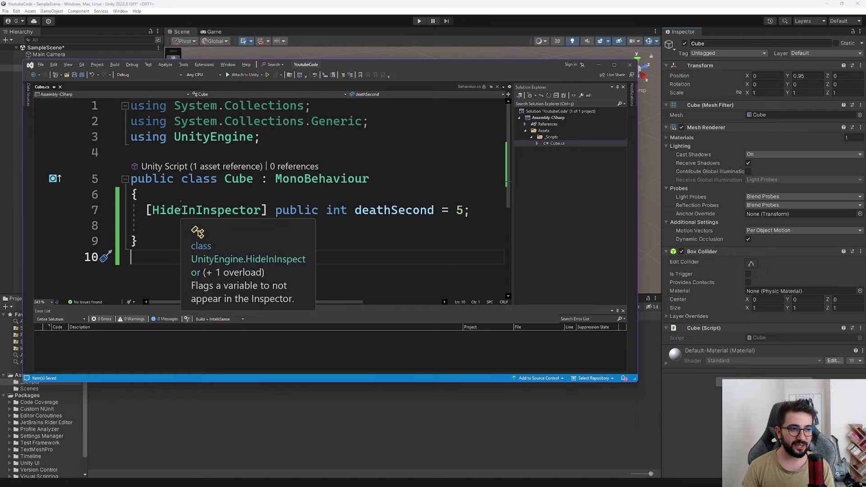
Step: Remove [HideInInspector] from line 7, save, and confirm Death Second 5 appears in Unity
mouse_move(138, 210)
left_mouse_down()
mouse_move(319, 211)
mouse_move(270, 210)
left_mouse_up()
key("BackSpace")
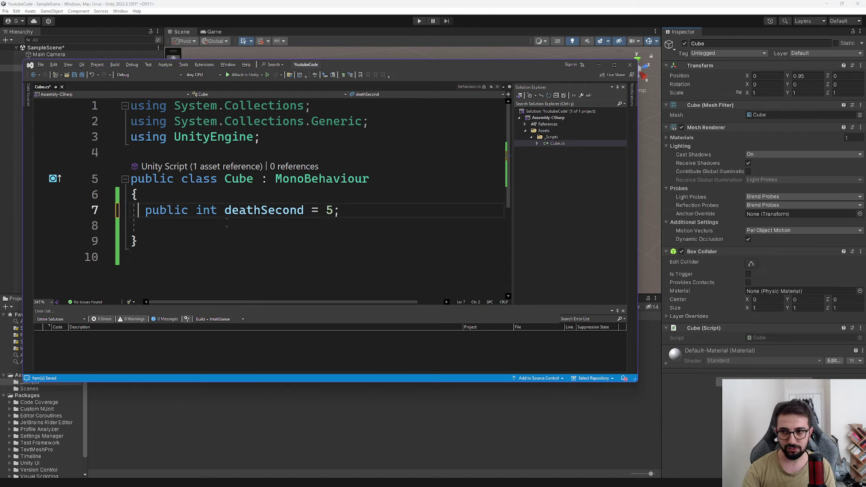
left_click(242, 243)
key("ctrl+s")
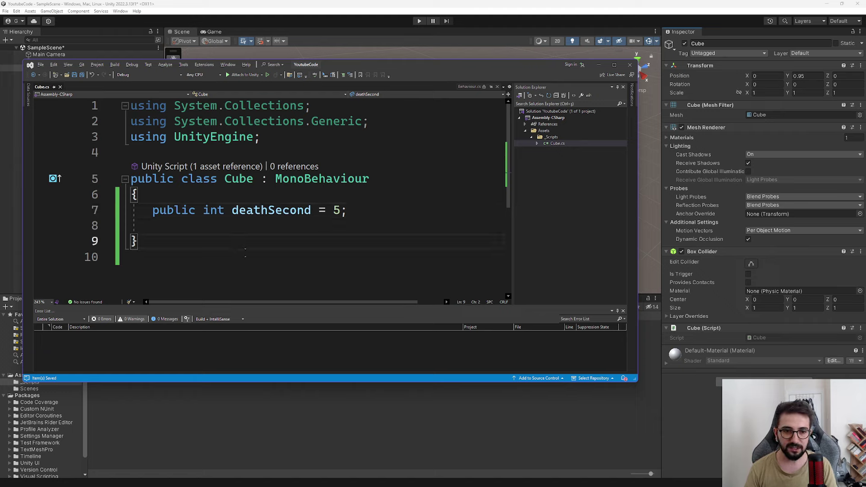
key("Down")
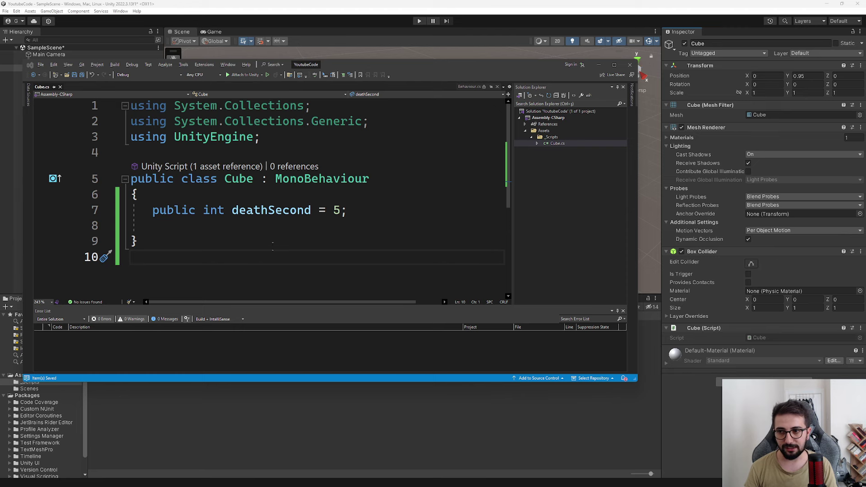
key("alt+Tab")
key("alt+Tab")
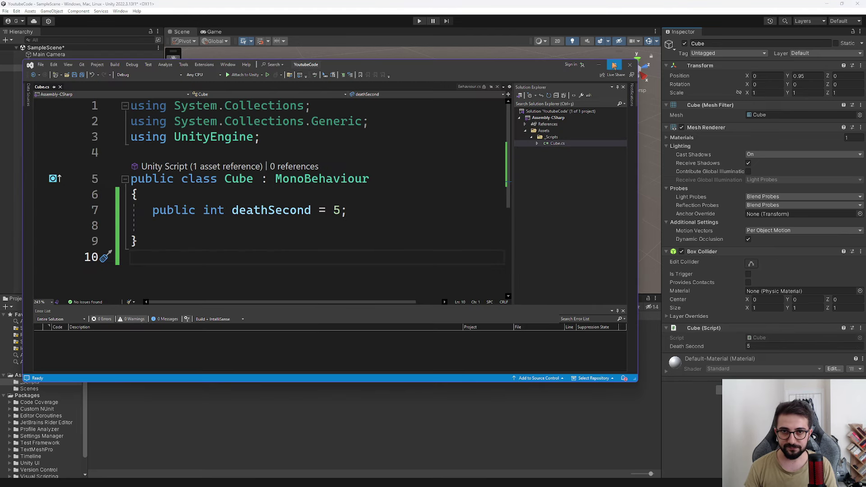
left_click(614, 65)
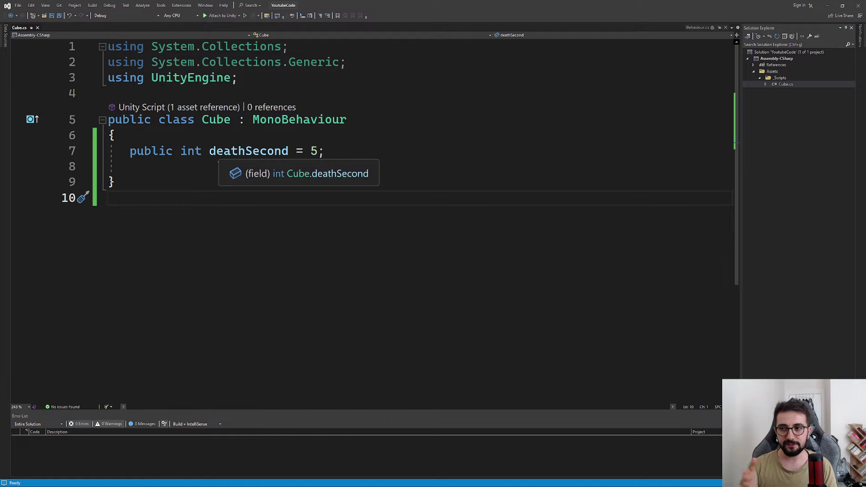
Step: Change the field to public float health; and save Cube.cs for Unity to recompile
left_click_drag(333, 151, 180, 151)
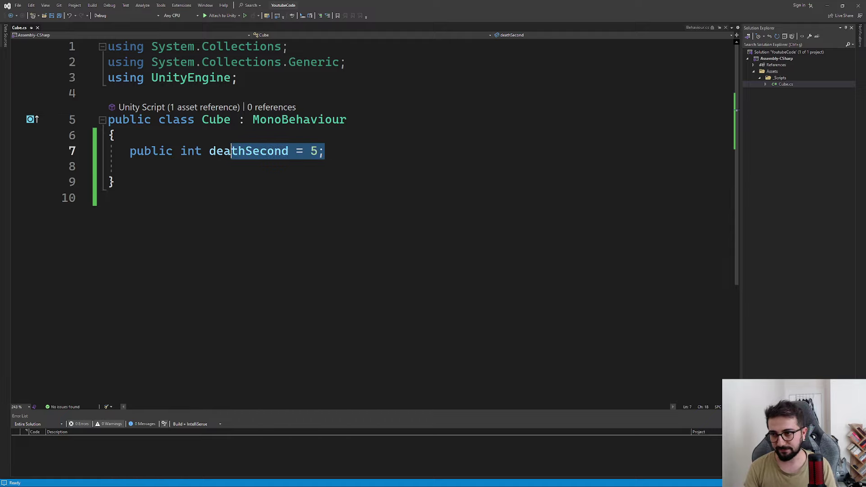
type("float")
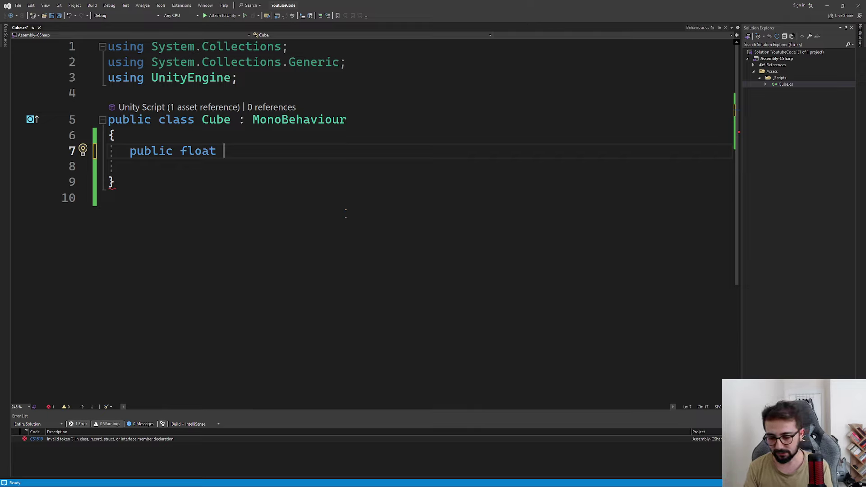
type("deathSco")
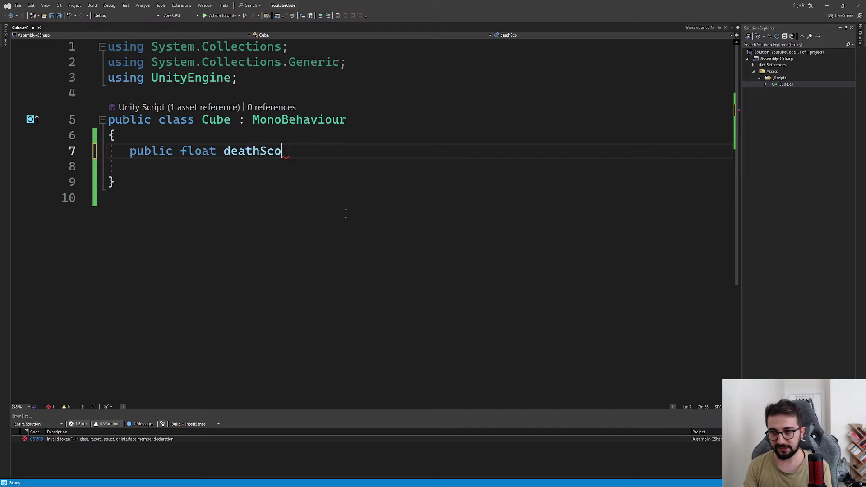
key("BackSpace")
key("BackSpace")
type("e")
key("BackSpace")
key("BackSpace")
key("BackSpace")
key("BackSpace")
key("BackSpace")
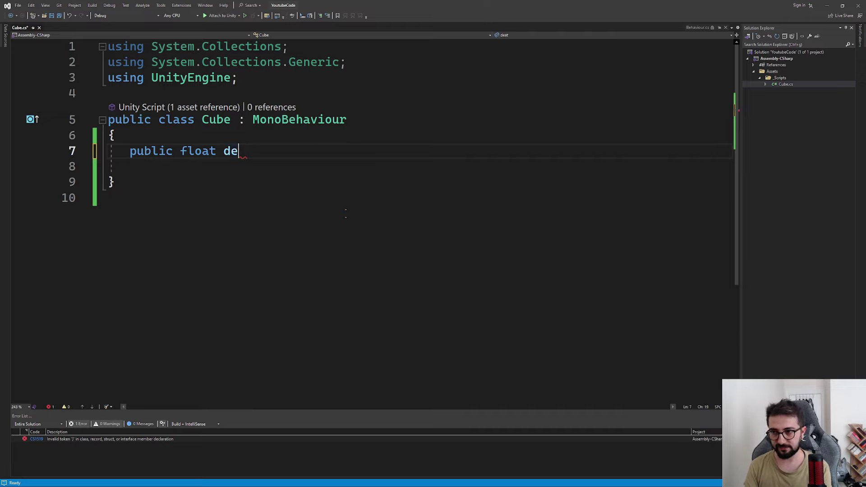
key("BackSpace")
key("BackSpace")
type("healt")
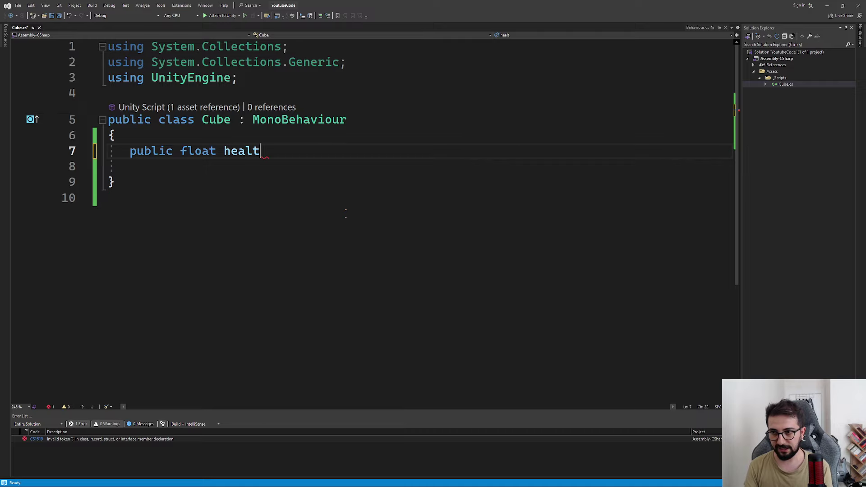
type("h;")
key("ctrl+s")
left_click(338, 208)
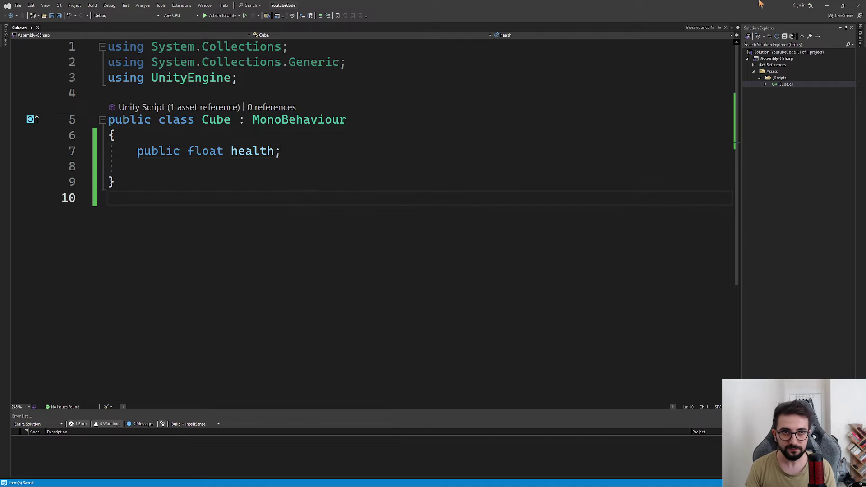
key("alt+Tab")
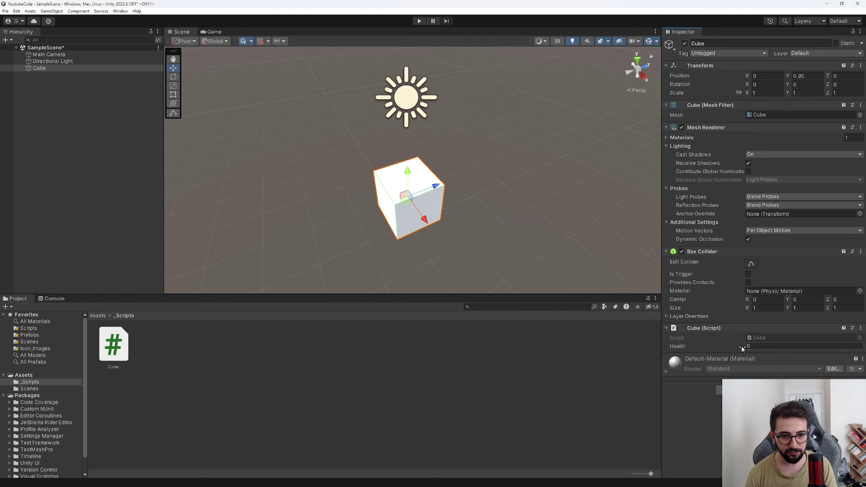
Step: Scrub the Cube's Health value in the Inspector away from 0, orbiting the Scene view meanwhile
left_click_drag(747, 347, 684, 344)
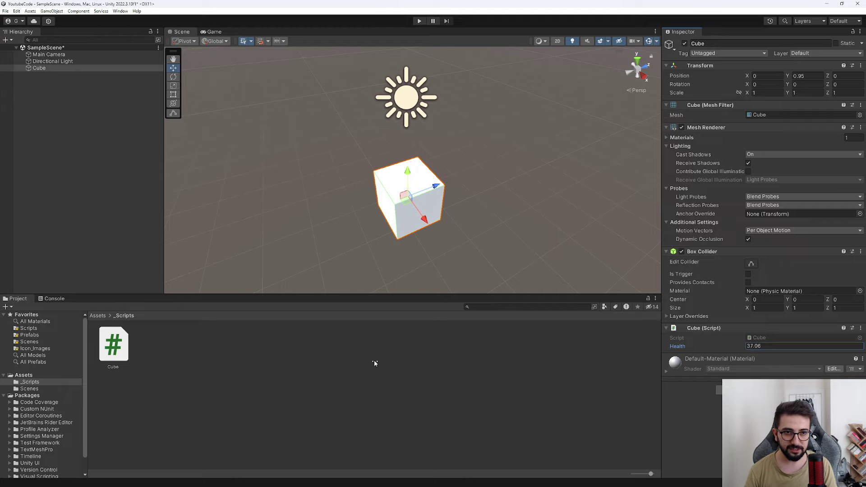
left_click_drag(292, 373, 831, 356)
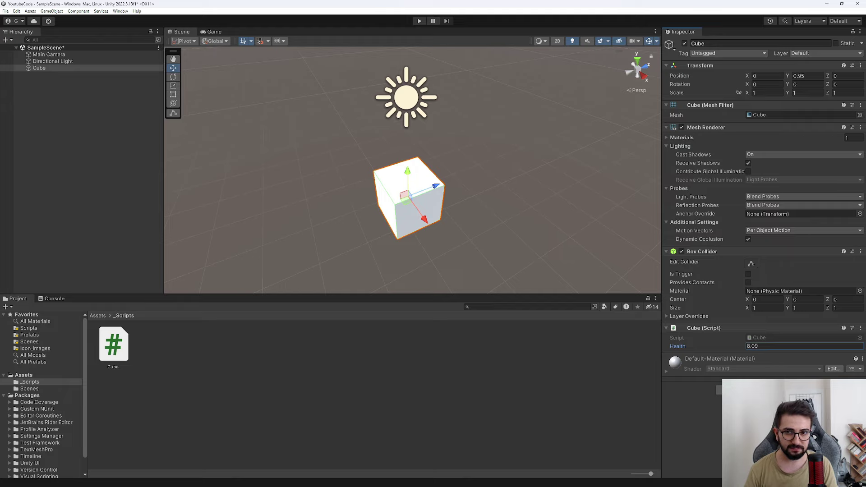
left_click_drag(536, 269, 472, 215, "alt")
left_click_drag(344, 195, 422, 229, "alt")
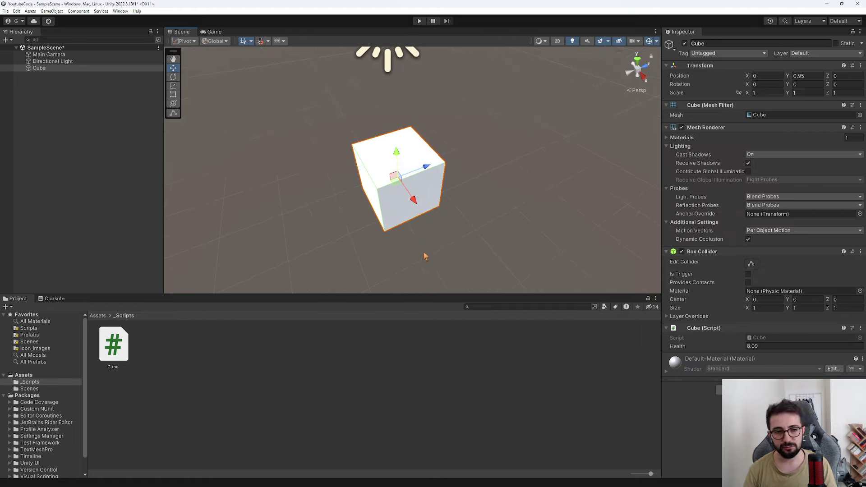
mouse_move(732, 347)
left_mouse_down()
mouse_move(808, 352)
mouse_move(729, 346)
left_mouse_up()
Step: Change the field's type to string and its name to cubeText, save, and minimize Visual Studio
key("alt+Tab")
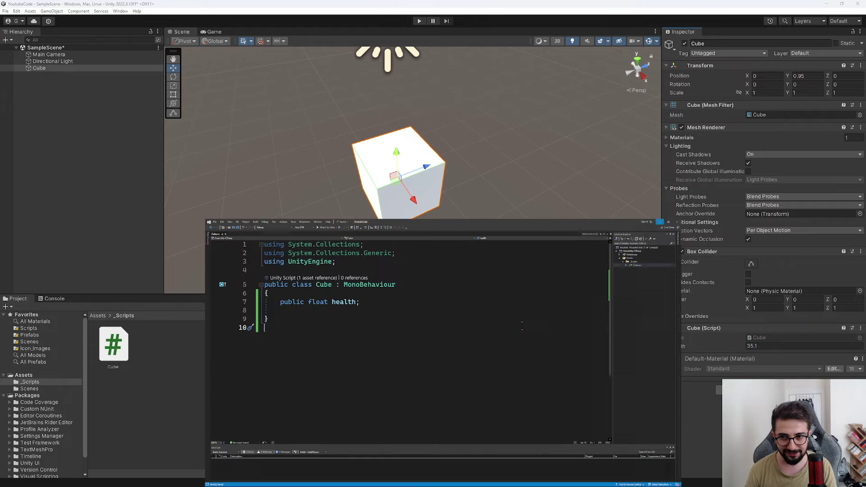
left_click(280, 151)
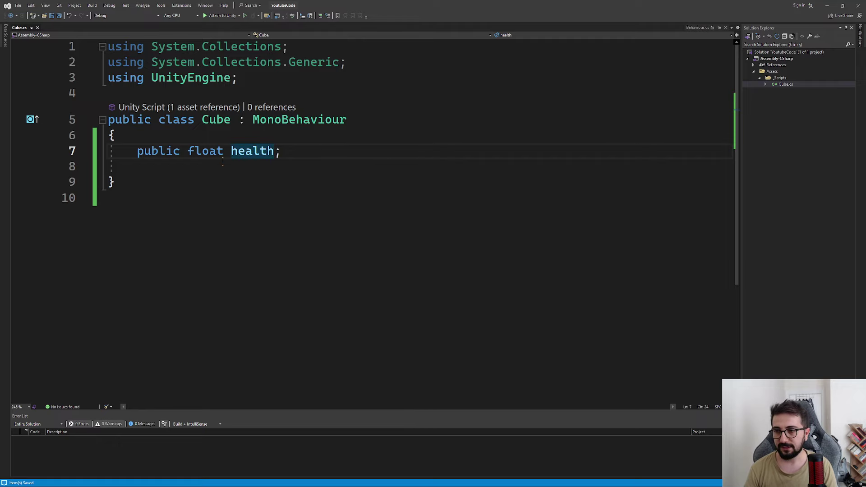
double_click(205, 151)
type("sting")
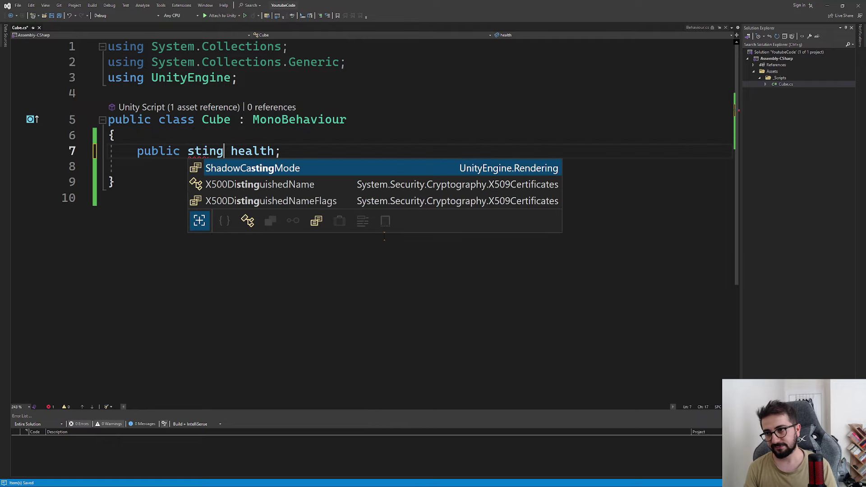
type("r")
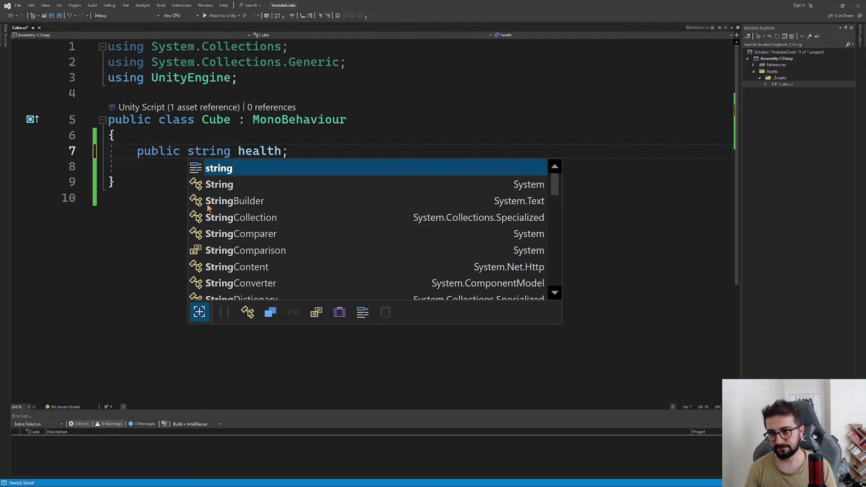
double_click(271, 153)
type("c")
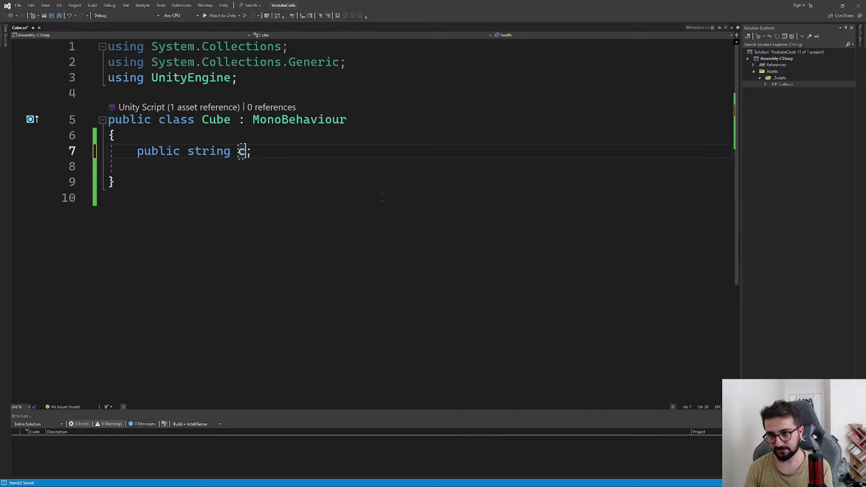
type("ard")
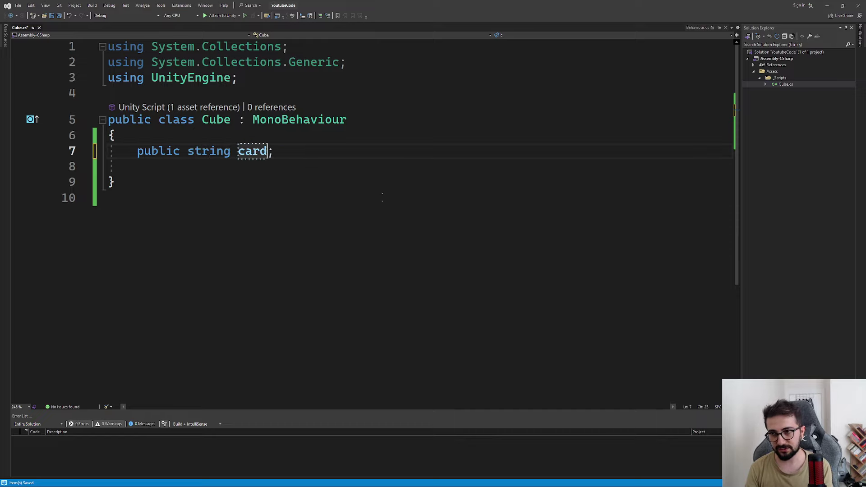
type("Text")
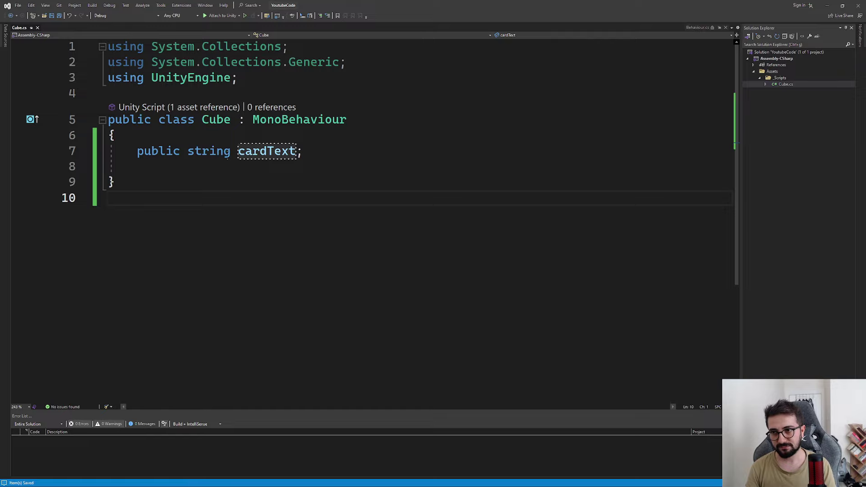
double_click(266, 151)
type("cubeT")
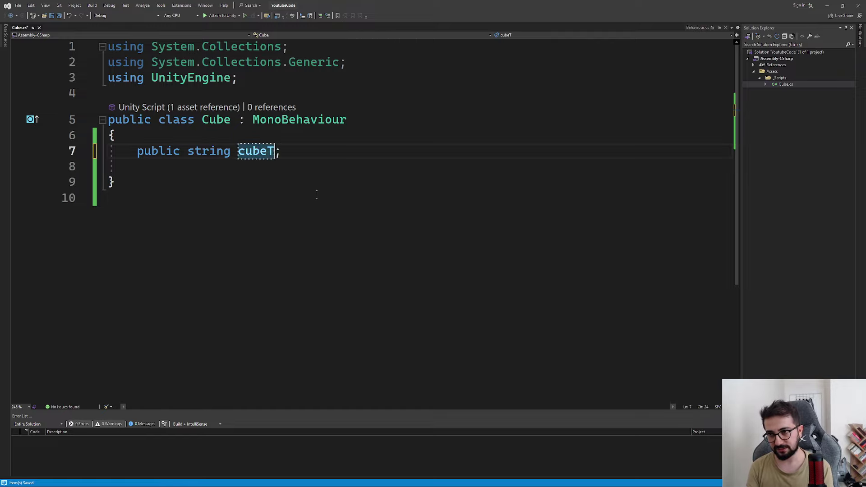
type("ext")
left_click(346, 198)
key("ctrl+s")
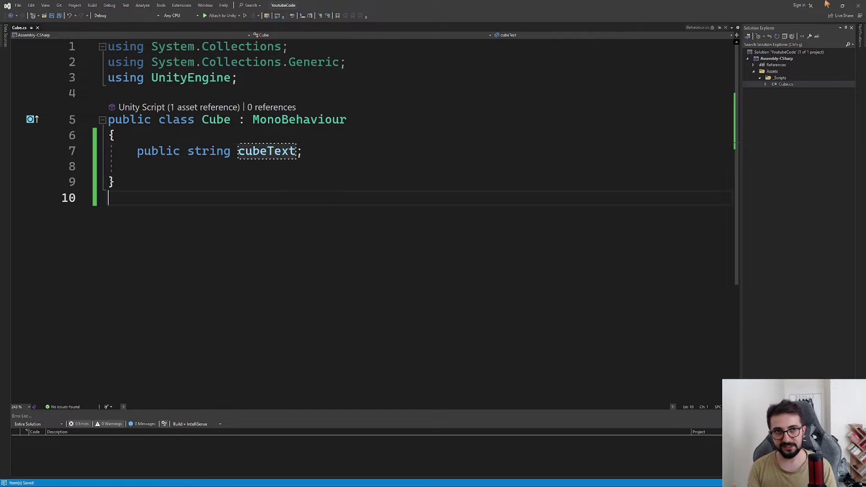
left_click(827, 4)
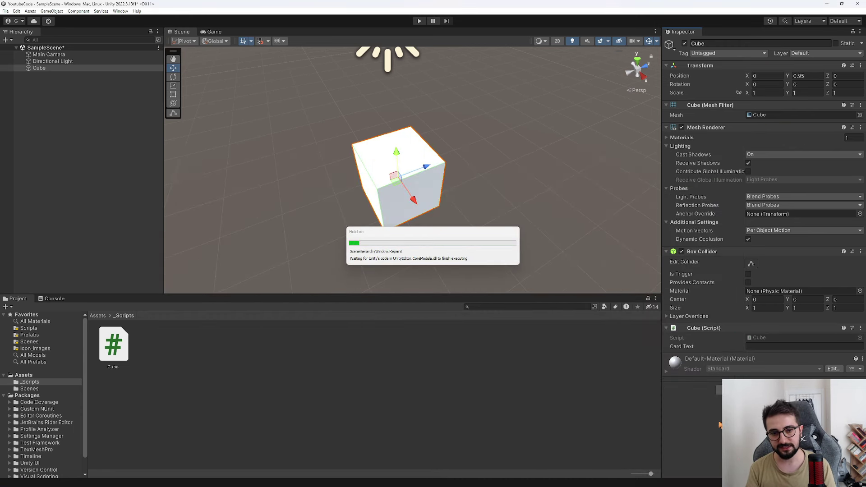
Step: Type a long string of sample text into the Cube's Cube Text field in the Inspector
left_click(759, 346)
type("dasdosakdjaslş dslşadj")
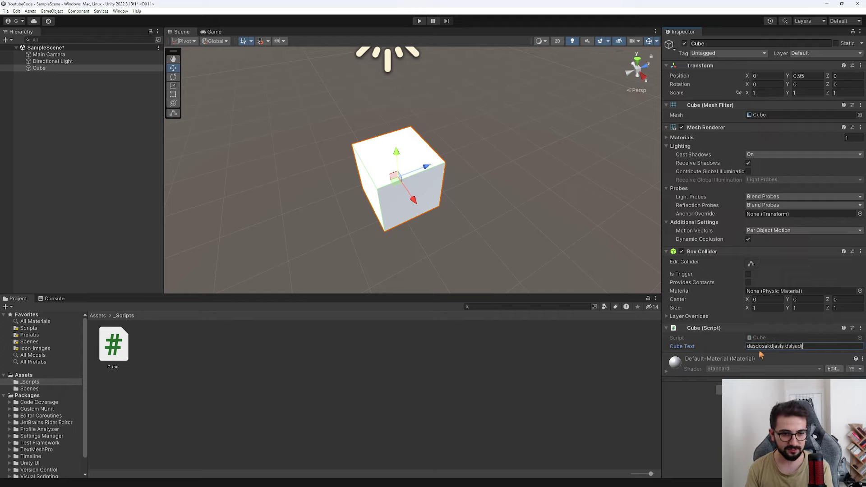
type("jsaşld jaslşdjalssdjkalsşdjaslşdjsaşldjassjld assdj")
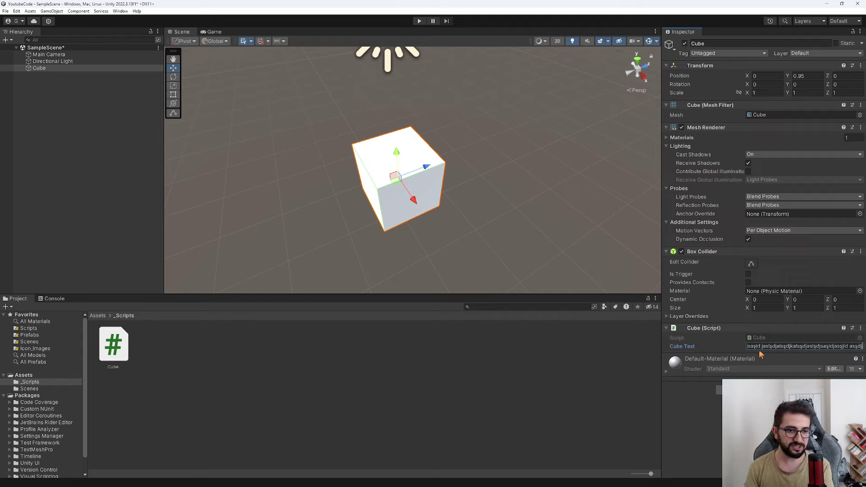
type(" aslşdjalssjda")
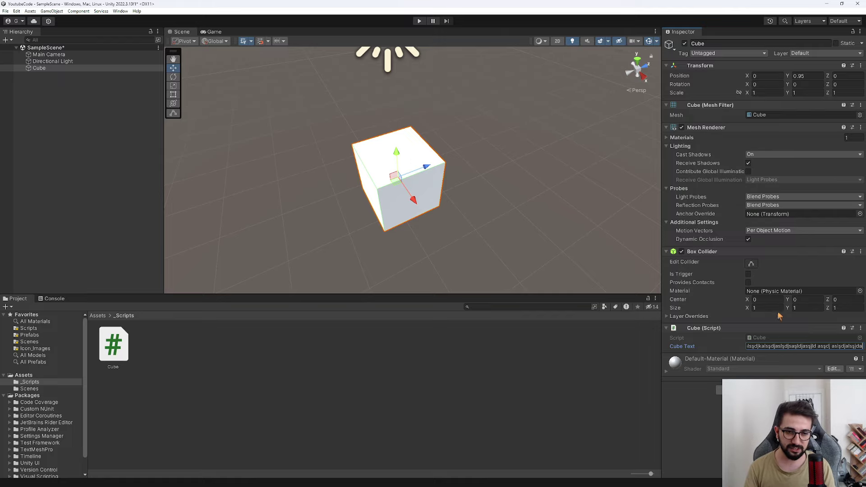
double_click(802, 348)
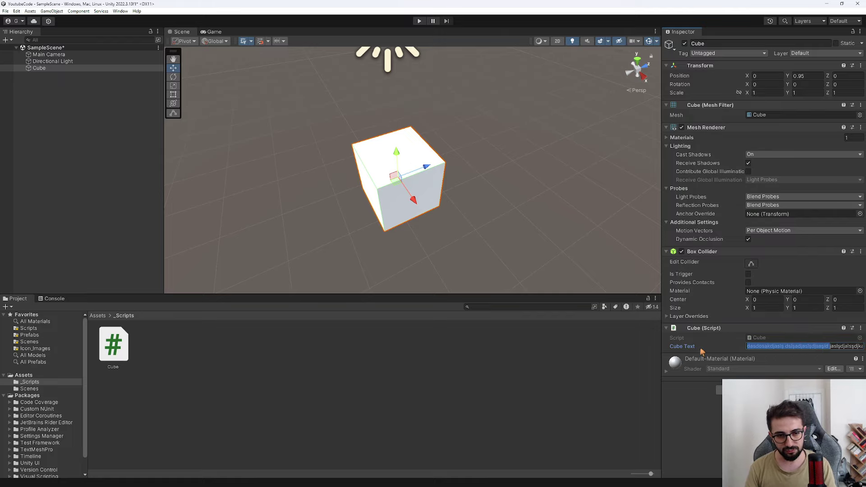
key("alt+Tab")
Step: Add a [TextArea] attribute before the cubeText field on line 7
left_click(130, 151)
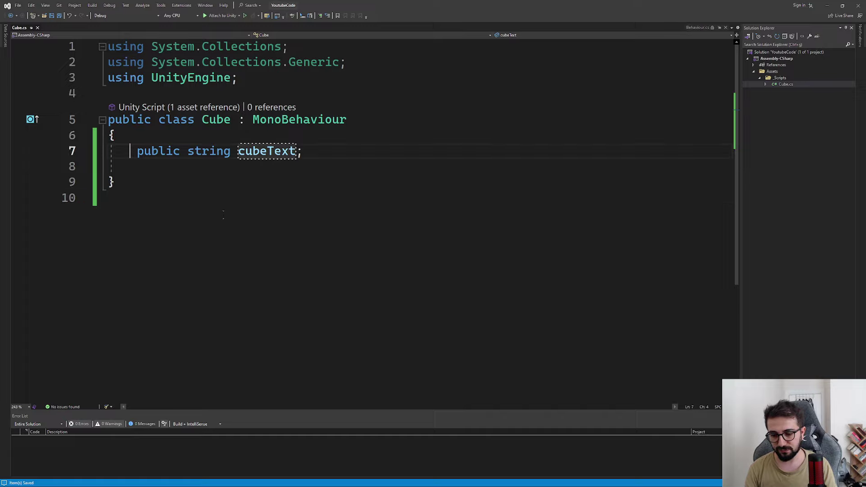
type("[]")
key("Left")
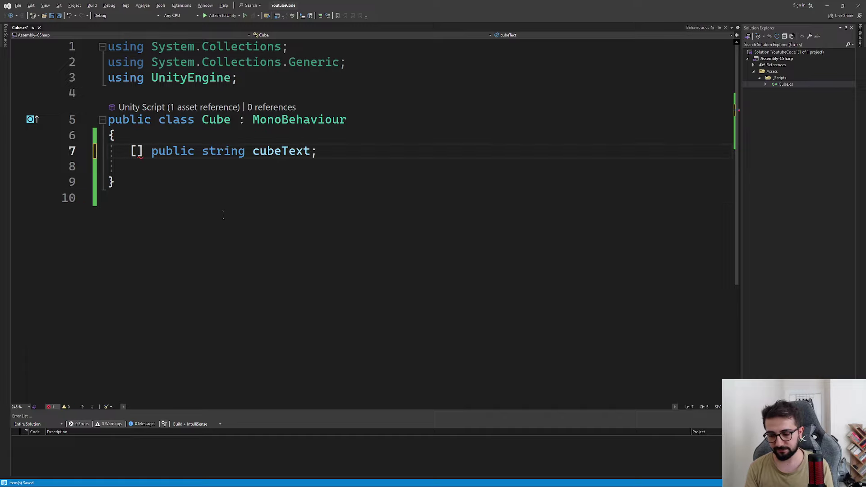
type("Tex")
key("Tab")
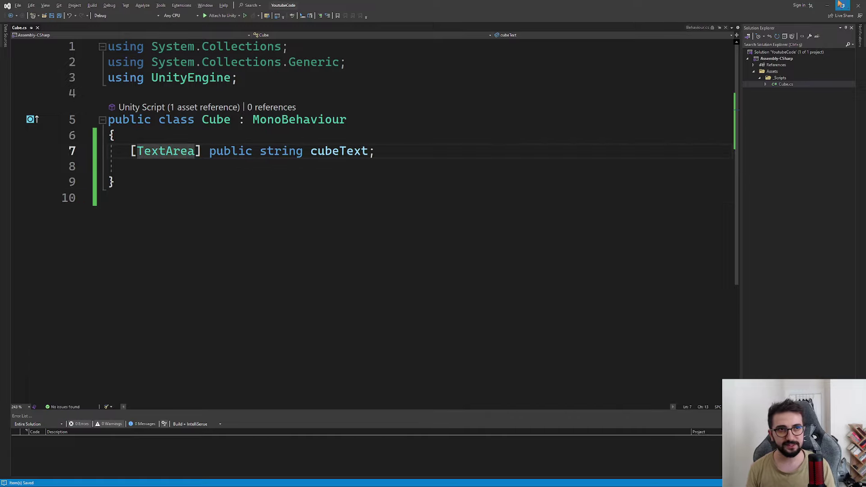
left_click(841, 5)
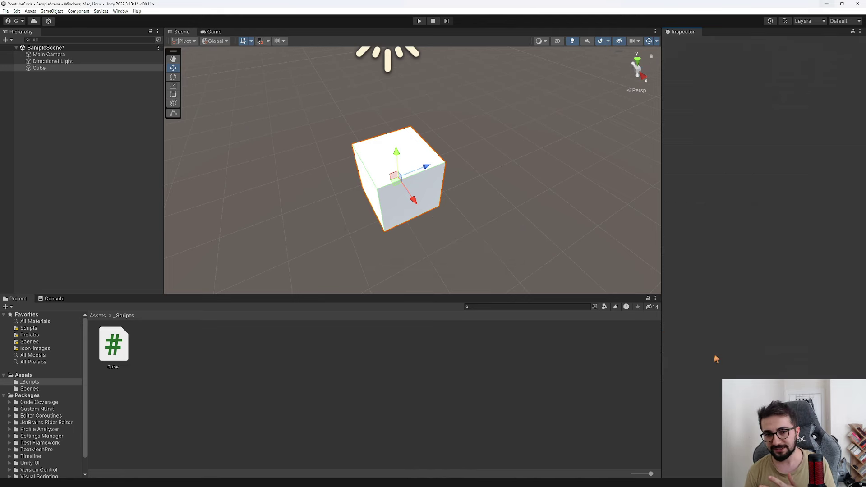
Step: Paste additional sample text into the Cube Text box, then return to Visual Studio
left_click(700, 364)
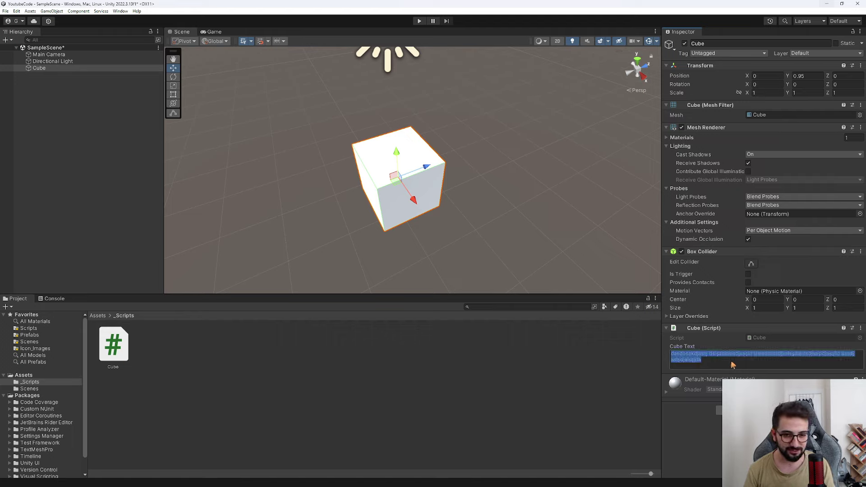
key("ctrl+v")
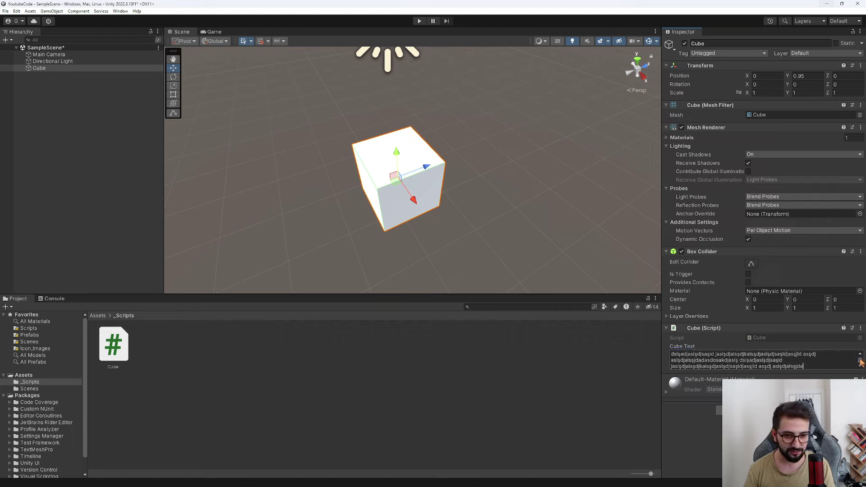
left_click_drag(861, 364, 860, 358)
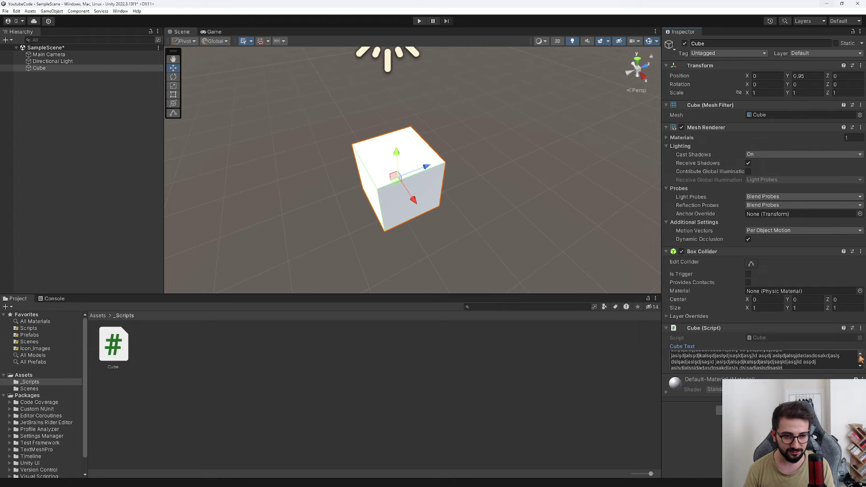
left_click(448, 413)
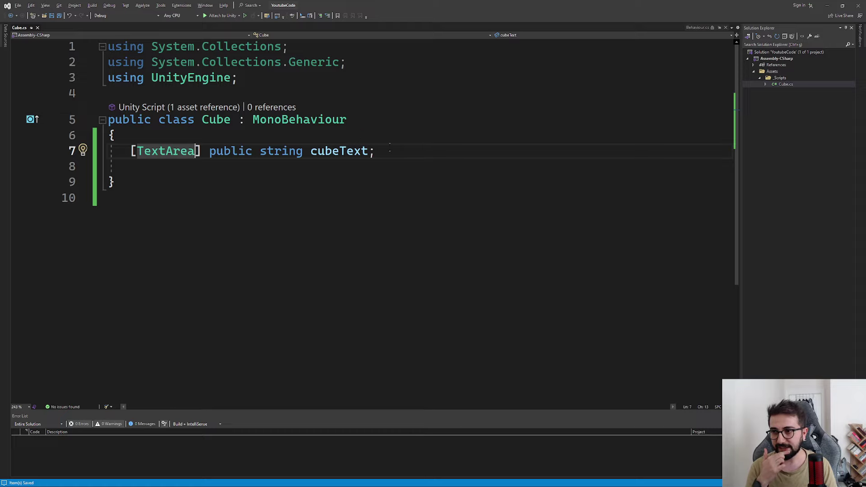
Step: Replace the line 7 TextArea cubeText declaration with public Color cubeColor; and save
left_click_drag(389, 148, 130, 151)
type("pub")
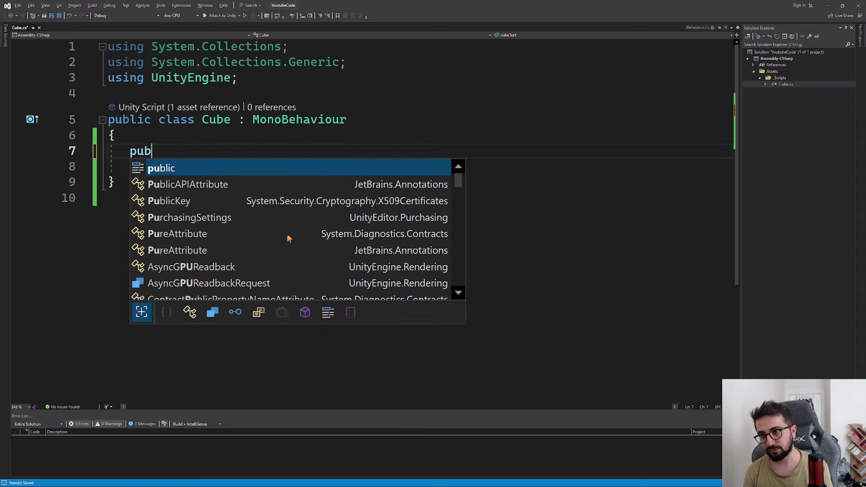
type("lic Color ")
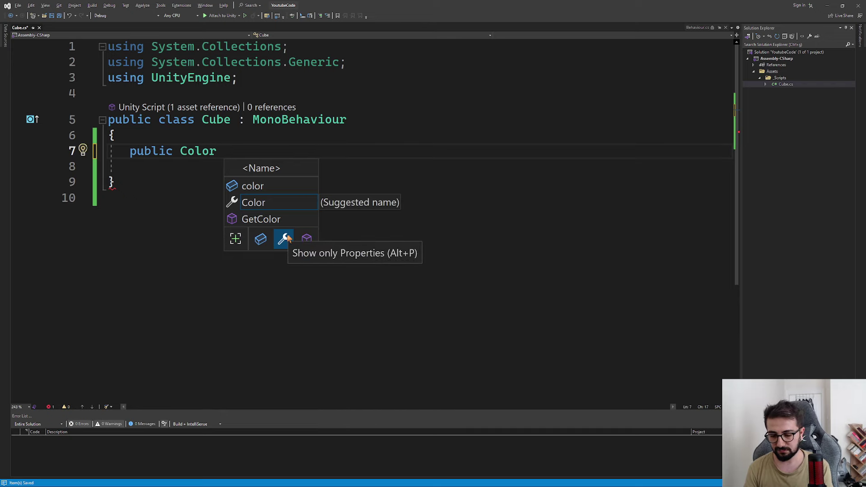
type("cubeColor;")
key("ctrl+s")
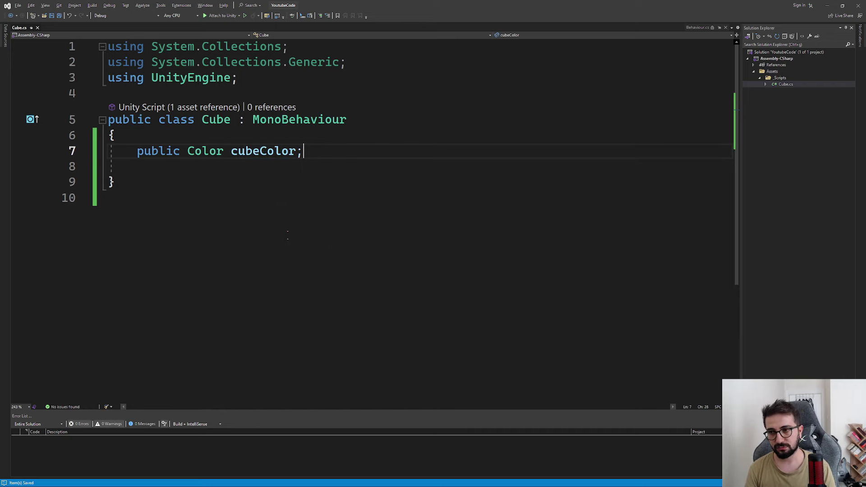
key("alt+Tab")
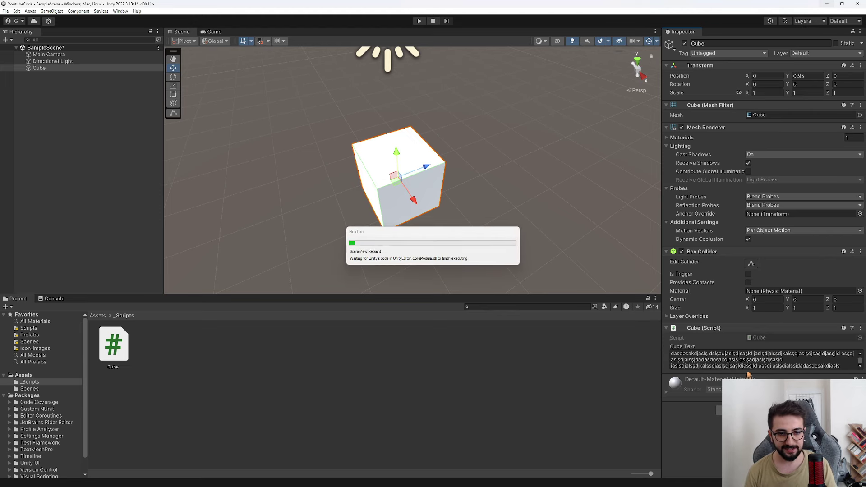
Step: Set the Cube's Cube Color to red in Unity's colour picker
left_click(782, 347)
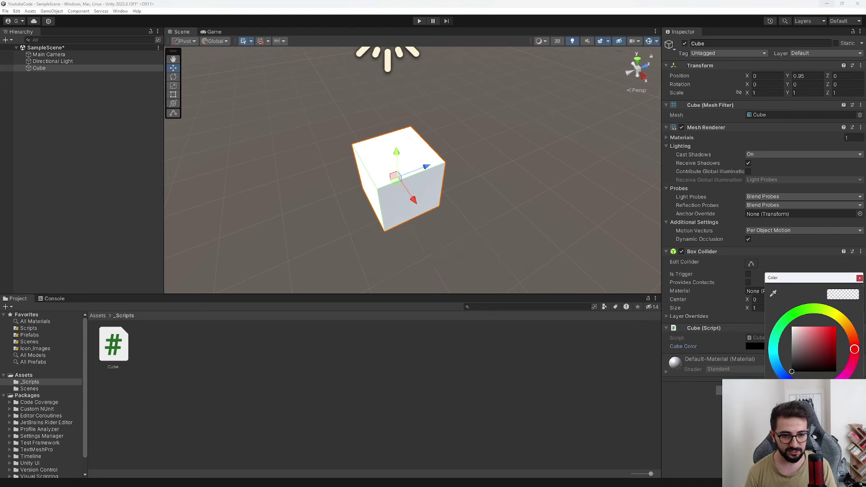
left_click_drag(791, 372, 819, 338)
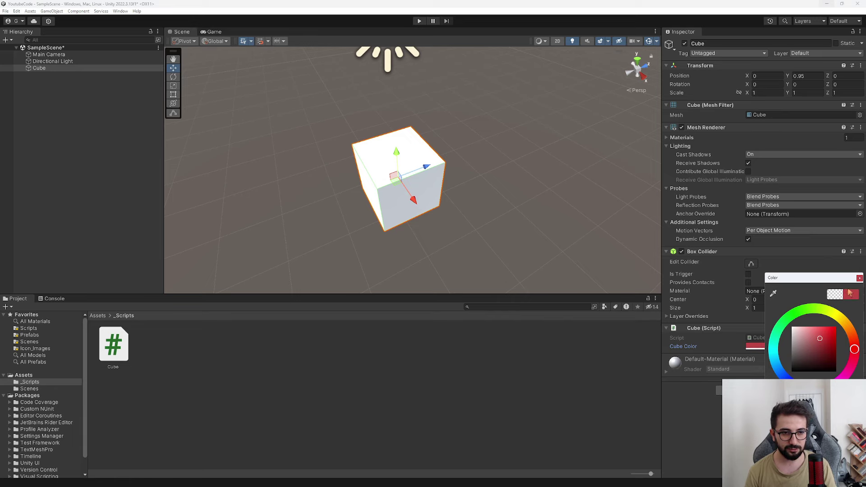
left_click(859, 278)
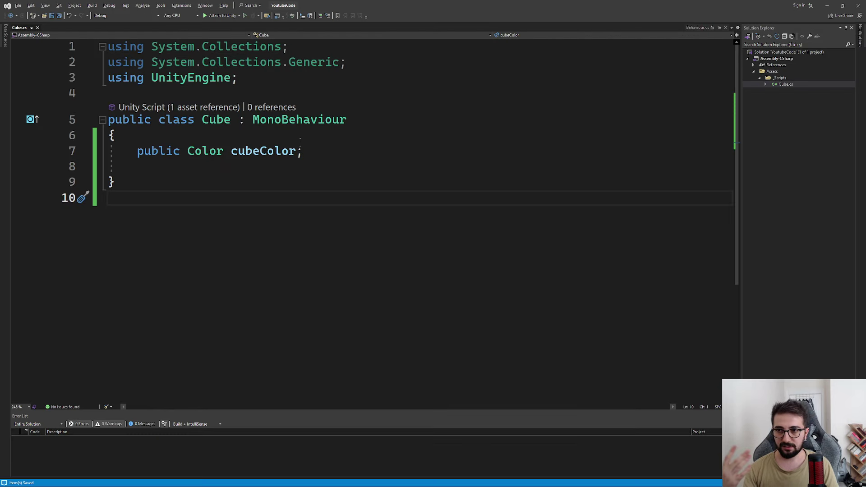
Step: Replace the cubeColor declaration with public BoxCollider collider; and go back to Unity
mouse_move(303, 151)
left_mouse_down()
mouse_move(160, 134)
mouse_move(137, 151)
left_mouse_up()
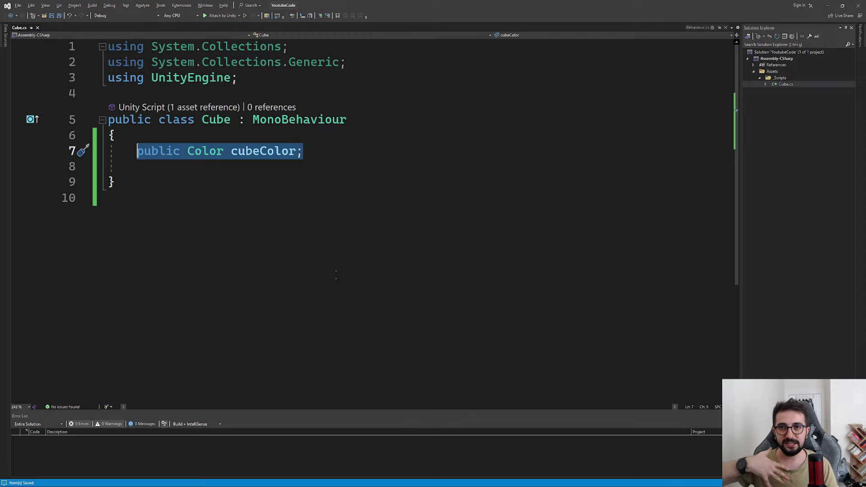
key("BackSpace")
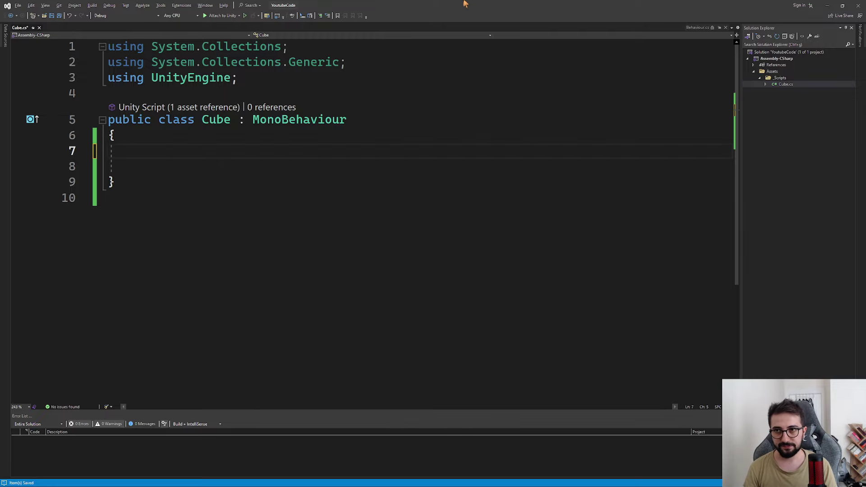
left_click_drag(465, 4, 311, 69)
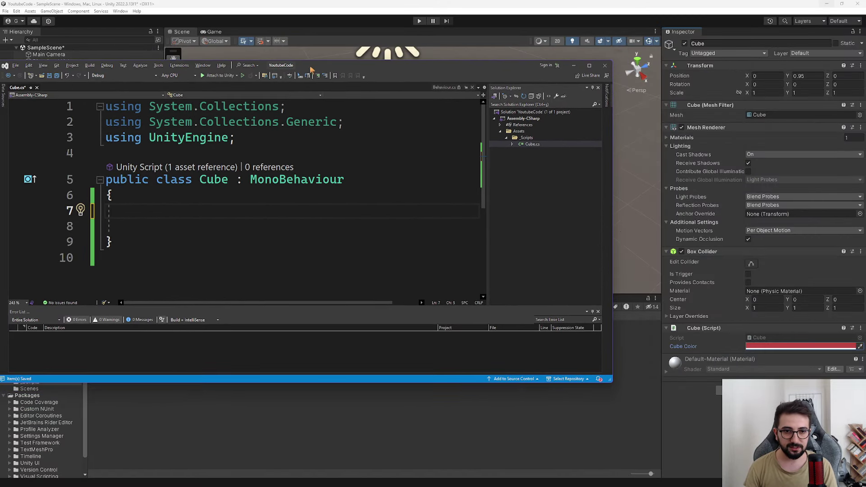
type("publ")
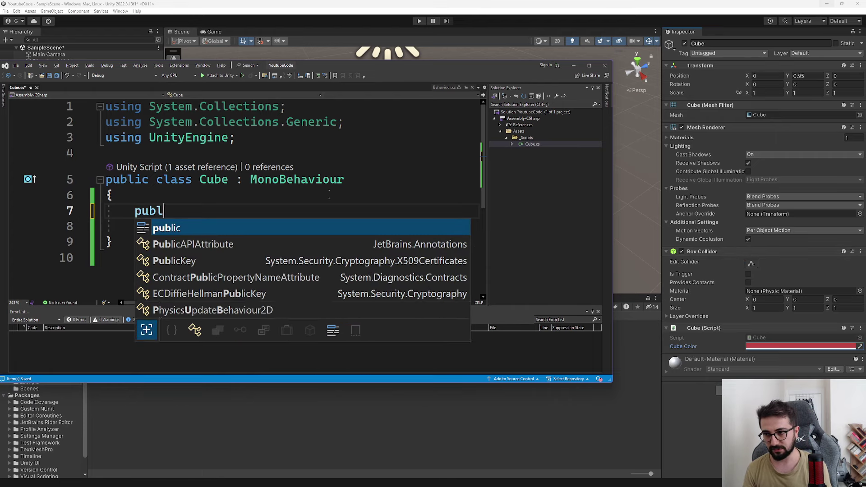
type("ic ")
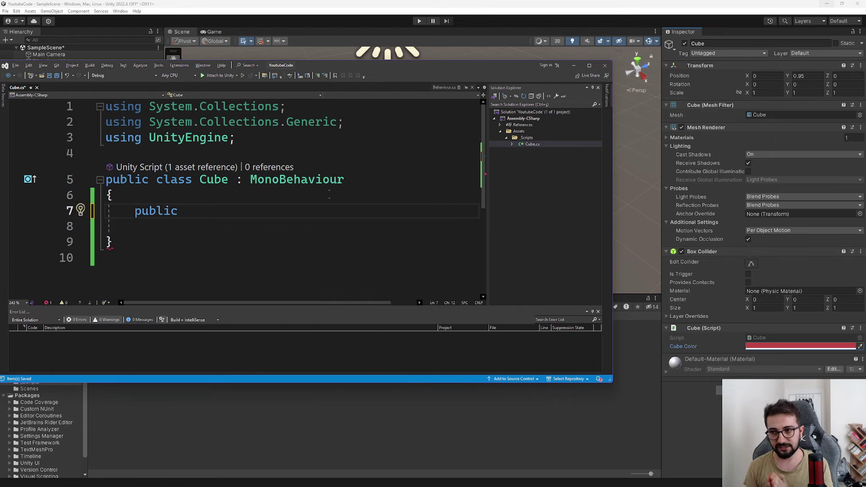
type("B")
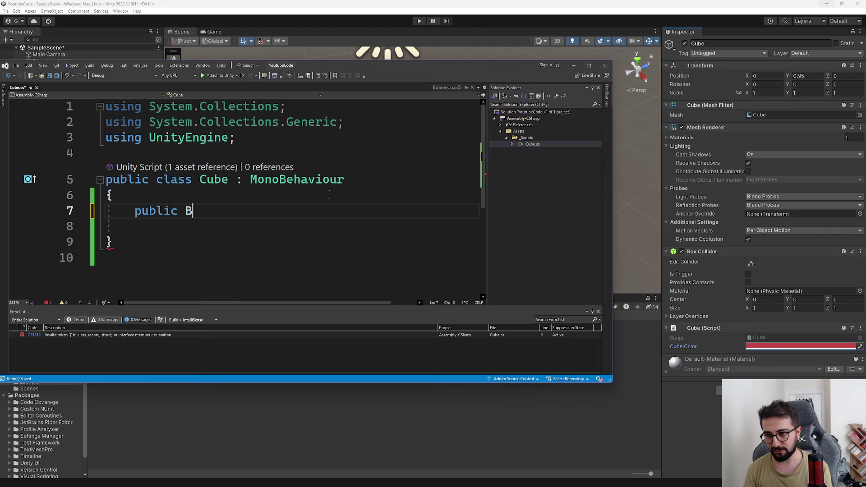
type("oxCollider ")
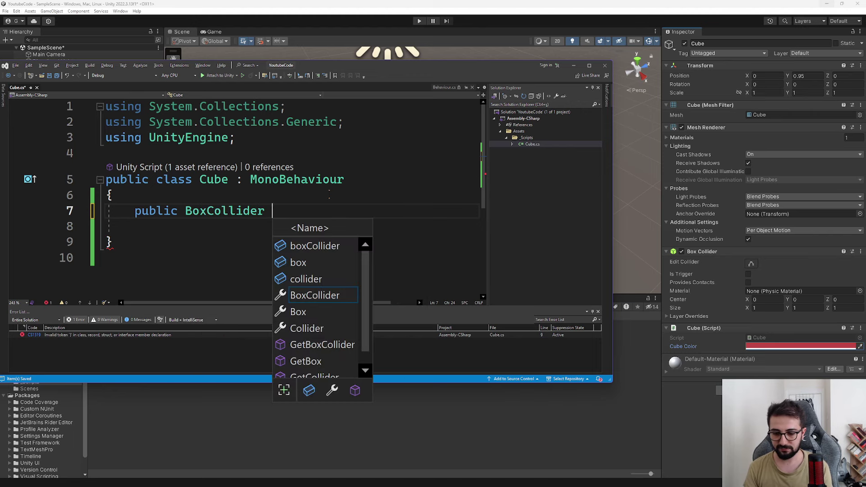
type("collider;")
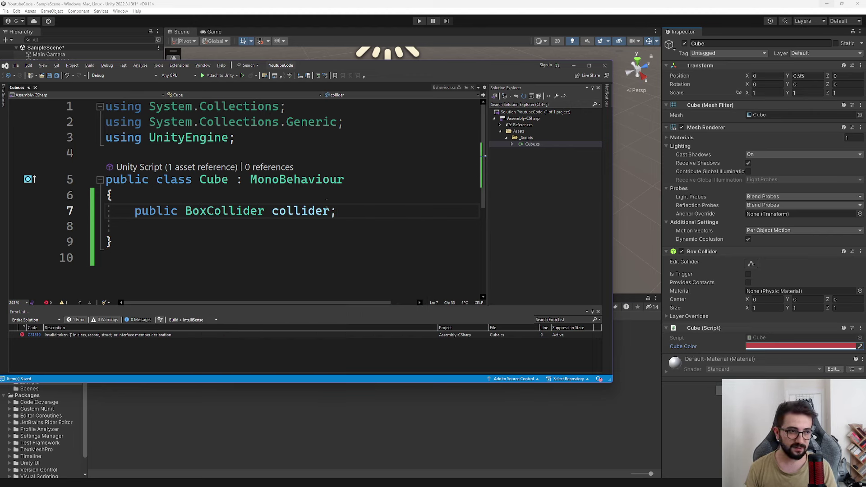
left_click(106, 257)
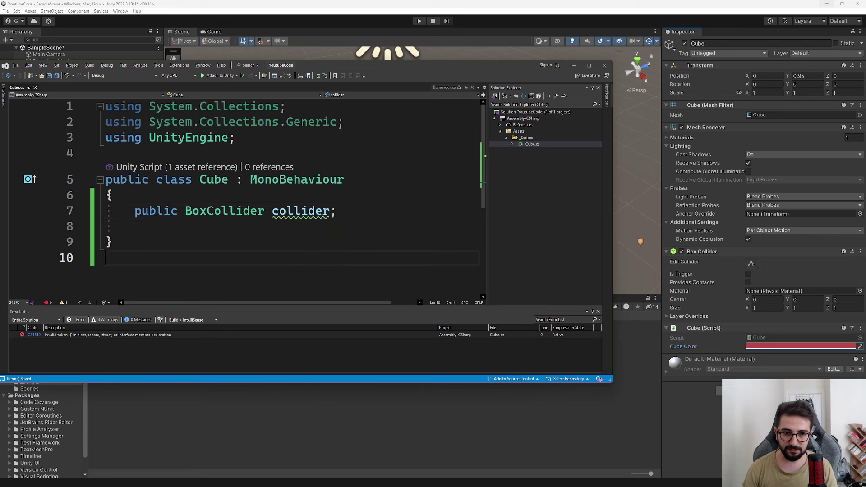
left_click(573, 65)
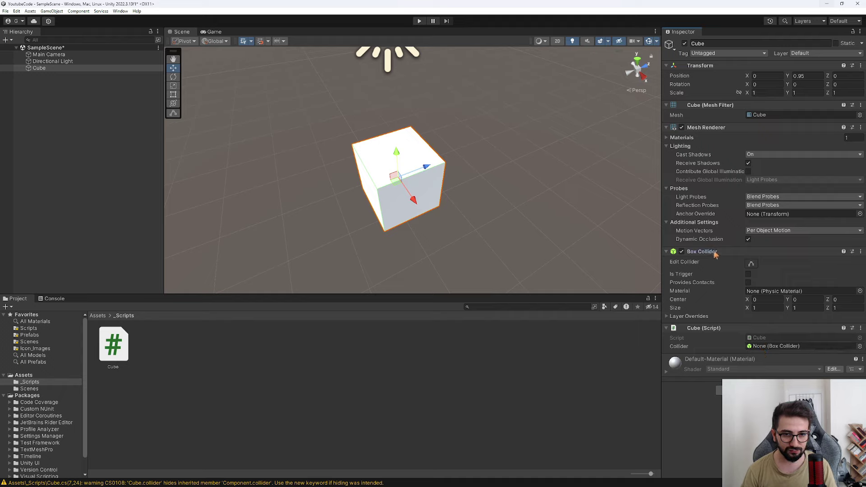
Step: Assign the Cube's own Box Collider to the Collider slot, then maximize Visual Studio
left_click_drag(711, 251, 765, 345)
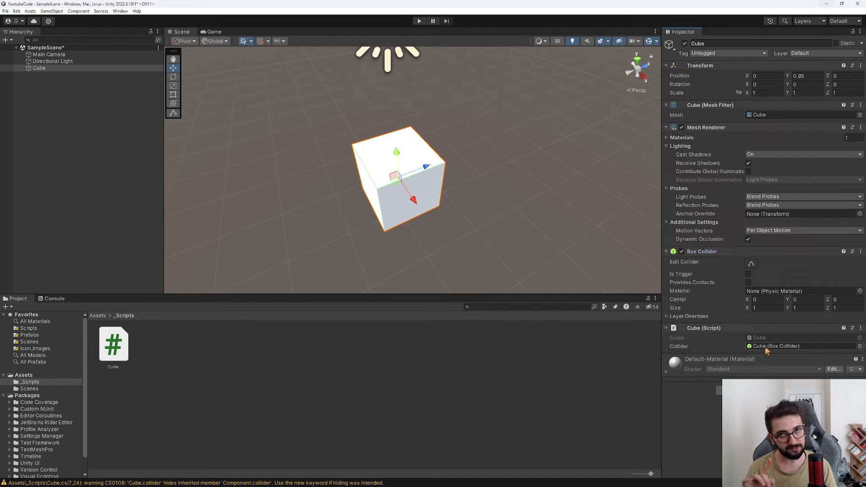
key("alt+Tab")
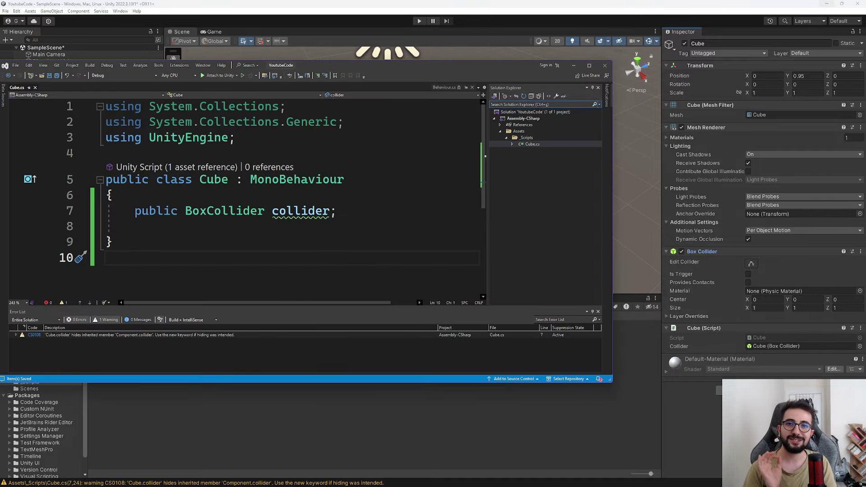
left_click(589, 65)
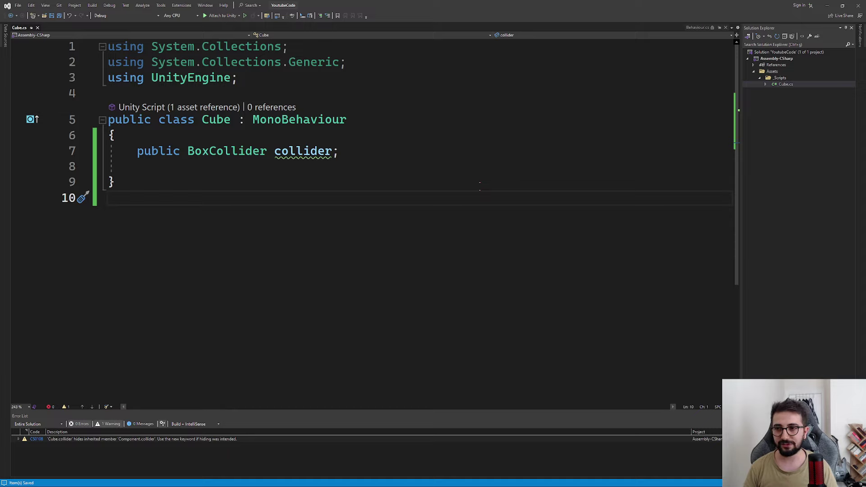
Step: Replace the collider field with public List<int> cubeNumbers; and switch to Unity
left_click_drag(339, 151, 137, 151)
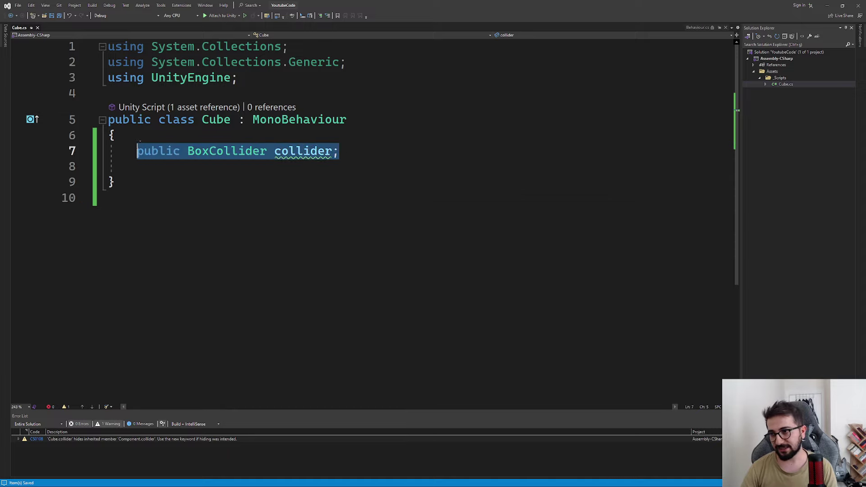
key("BackSpace")
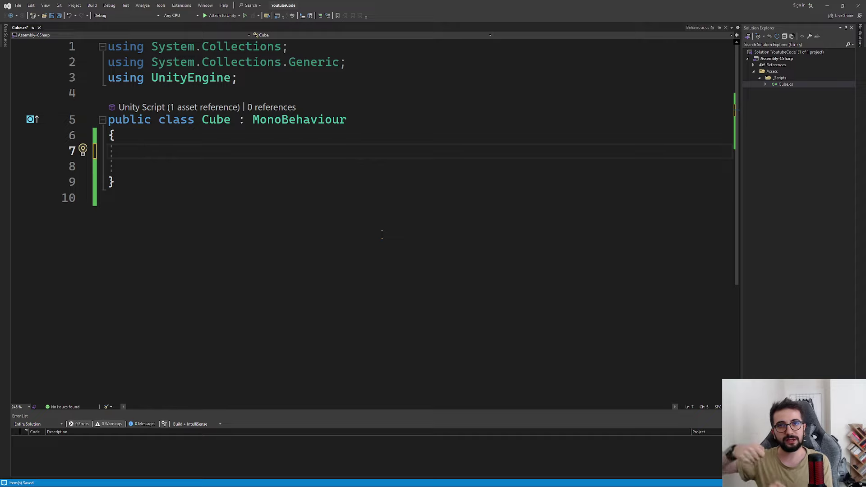
type("p")
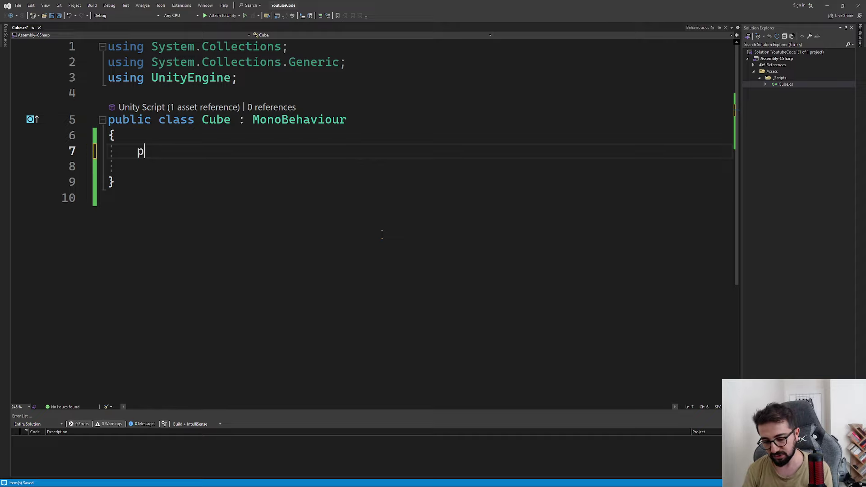
type("ublic L")
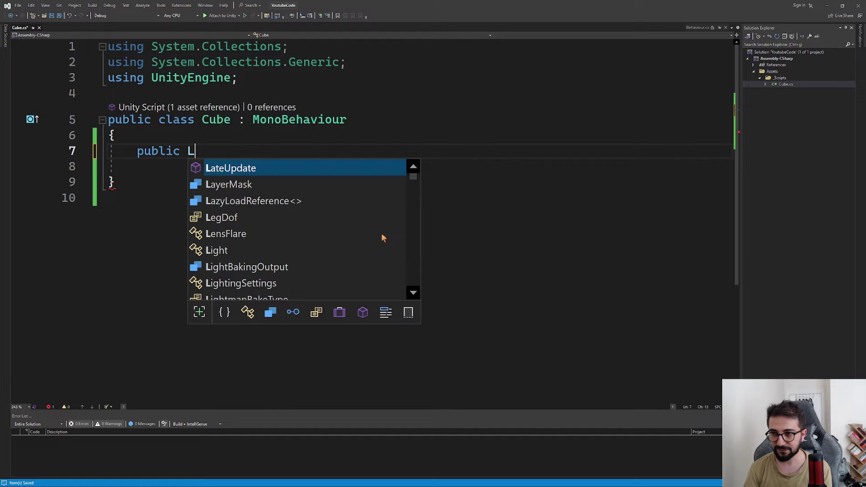
type("ist")
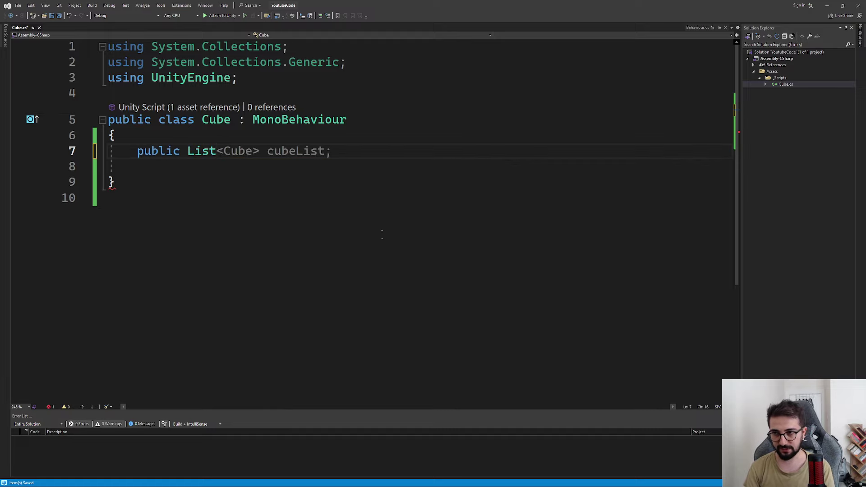
type("<")
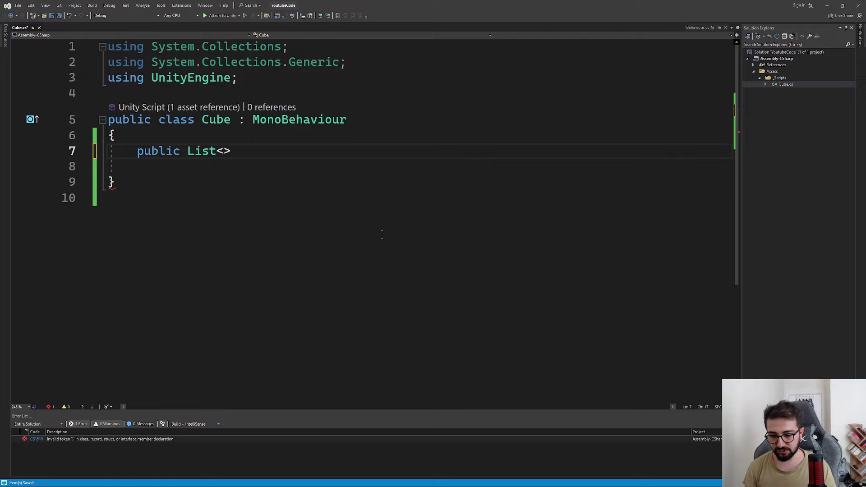
type("int> ")
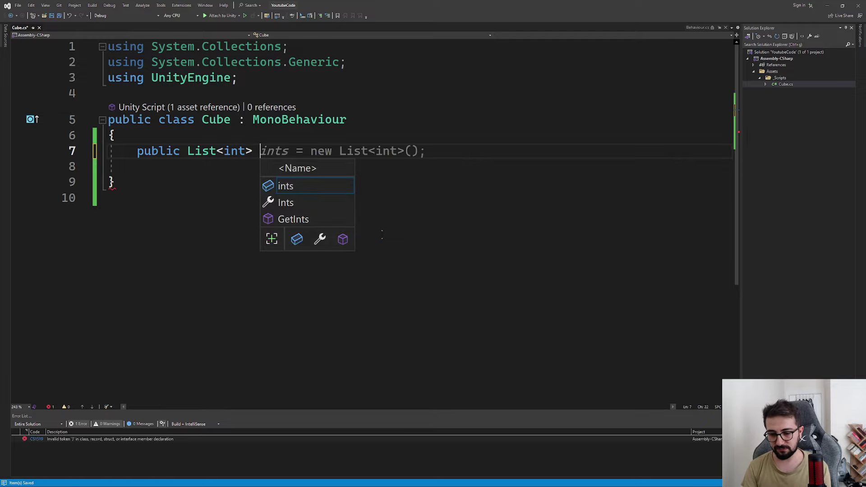
type("cubeNumbers;")
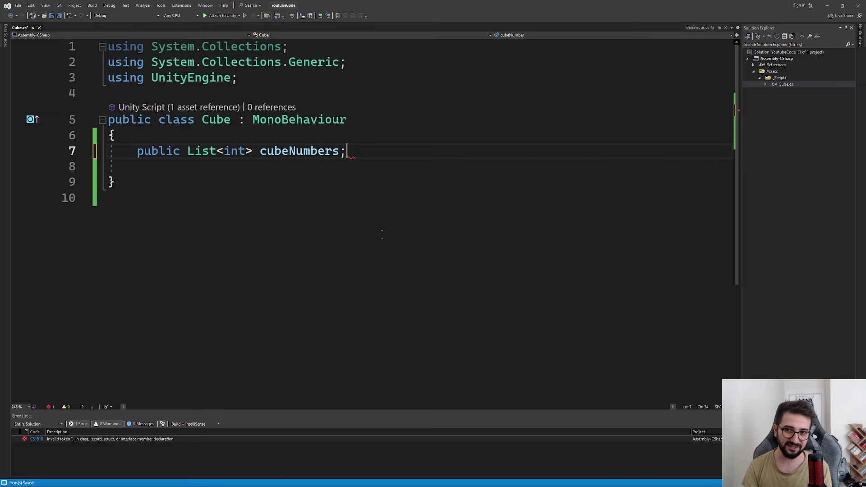
left_click(279, 259)
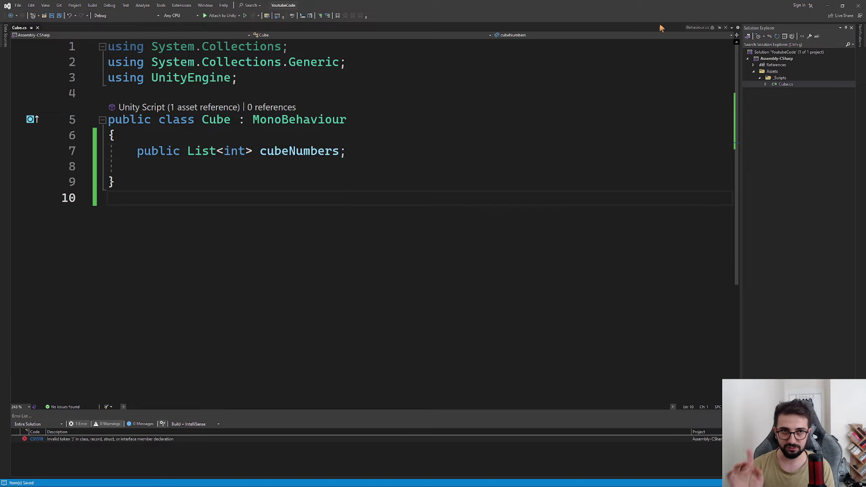
key("alt+Tab")
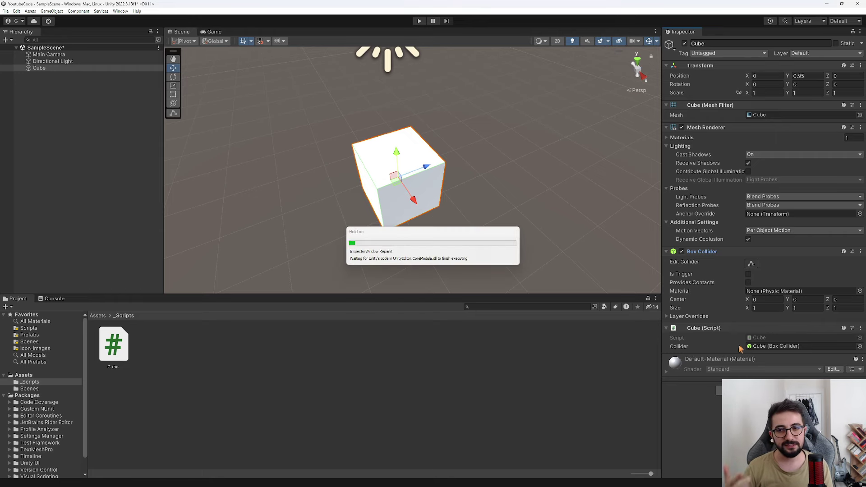
Step: Reselect the Cube, expand Cube Numbers and add five elements
left_click(656, 339)
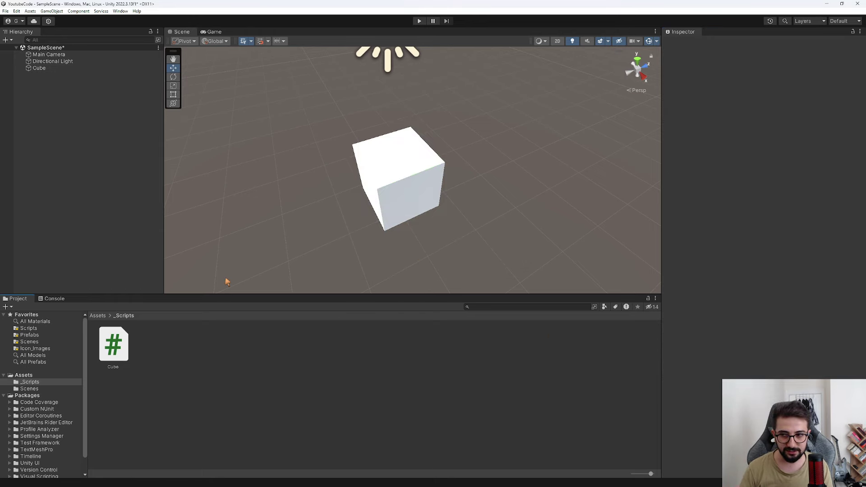
left_click(39, 68)
left_click(722, 346)
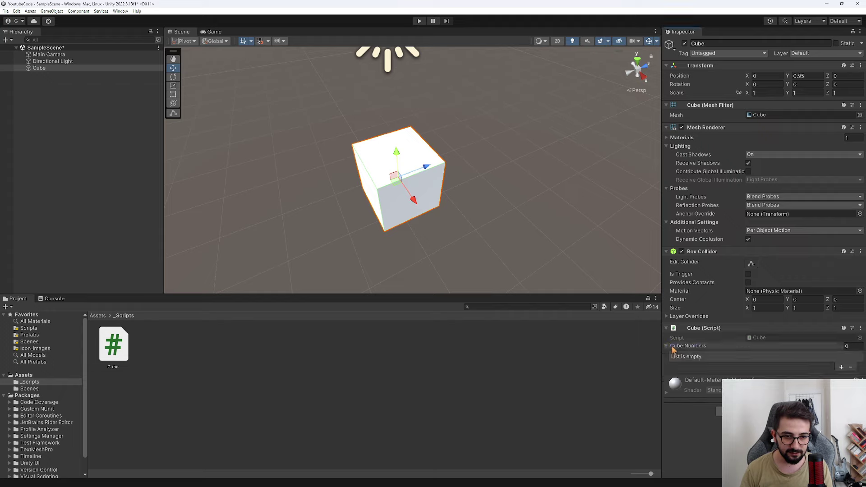
left_click(841, 367)
left_click(841, 376)
left_click(841, 385)
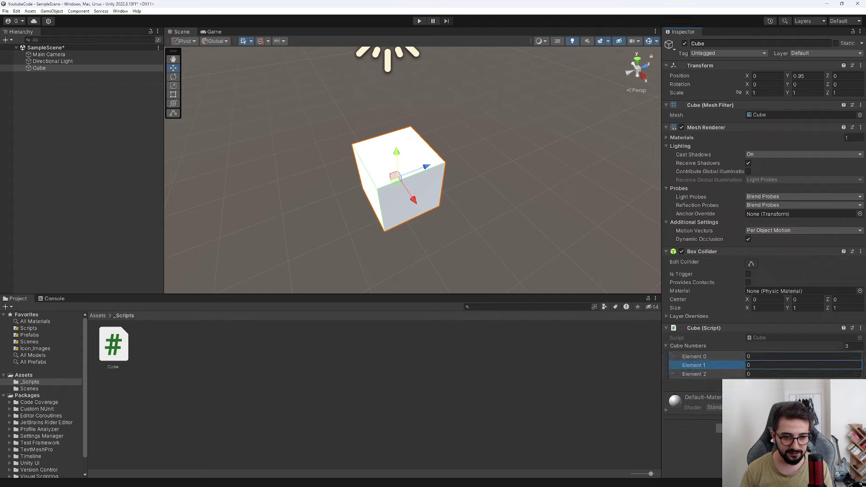
left_click(841, 395)
left_click(841, 403)
Step: Set Element 1 to 23 and Element 2 to 321, then return to Visual Studio
left_click(798, 365)
type("23")
left_click(798, 375)
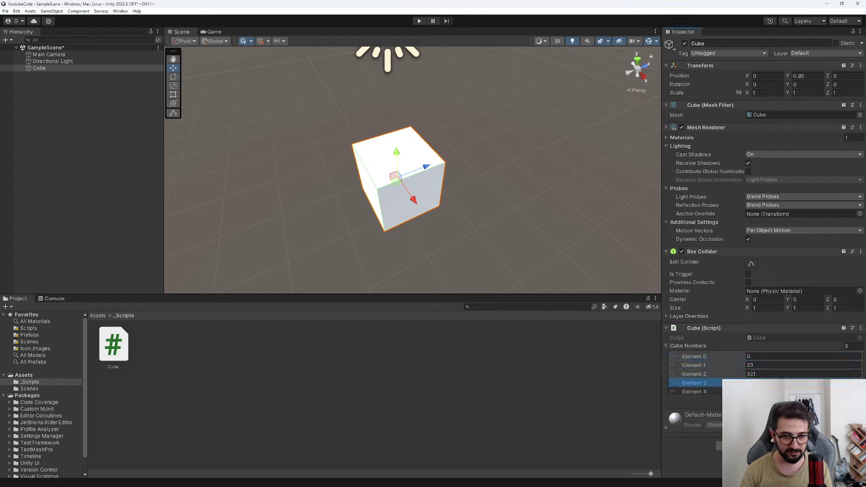
type("321")
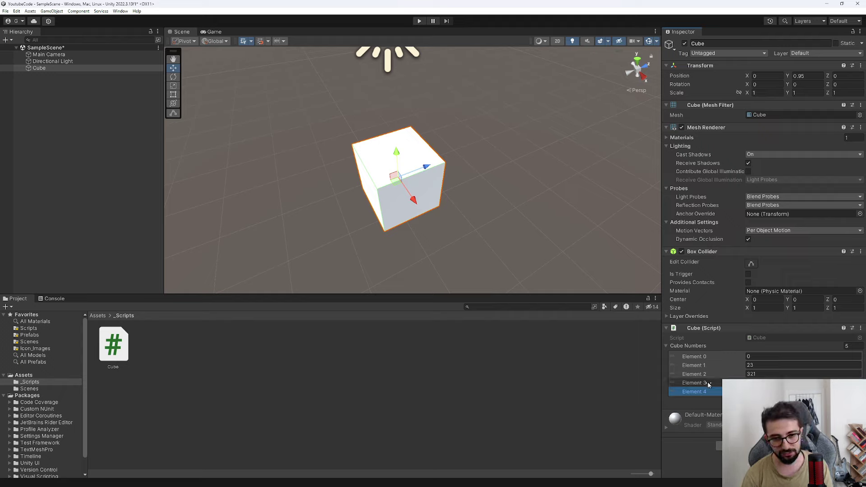
mouse_move(403, 479)
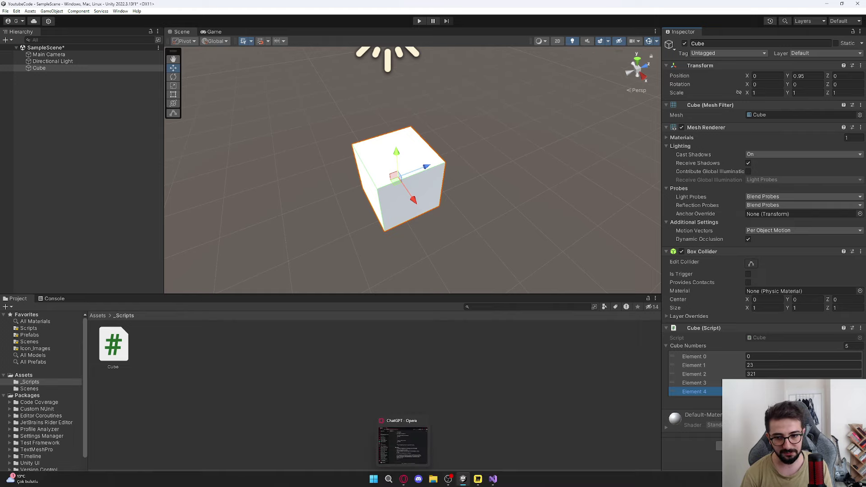
mouse_move(489, 481)
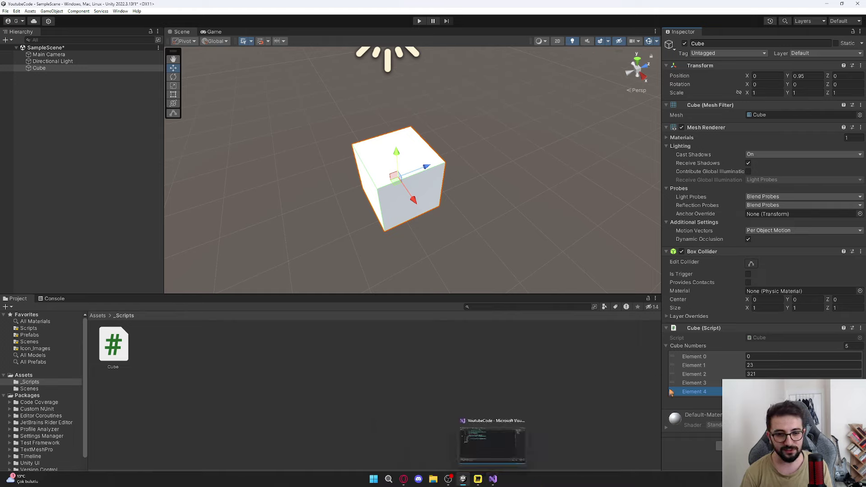
mouse_move(448, 478)
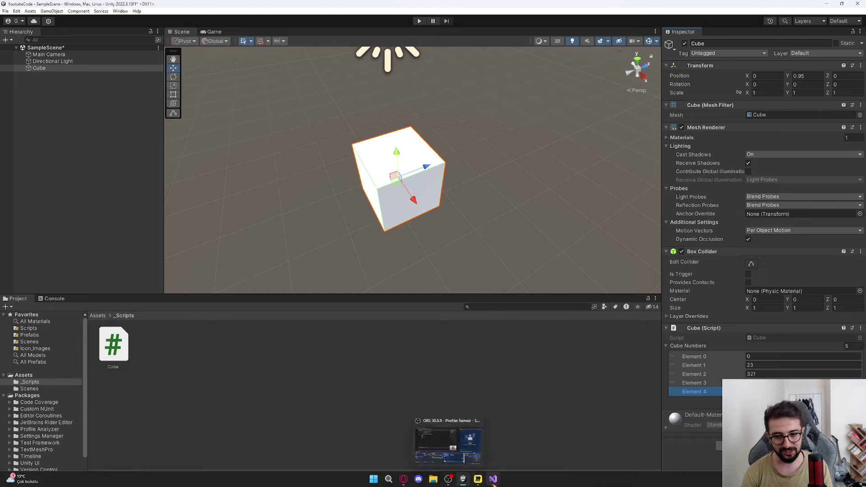
left_click(493, 479)
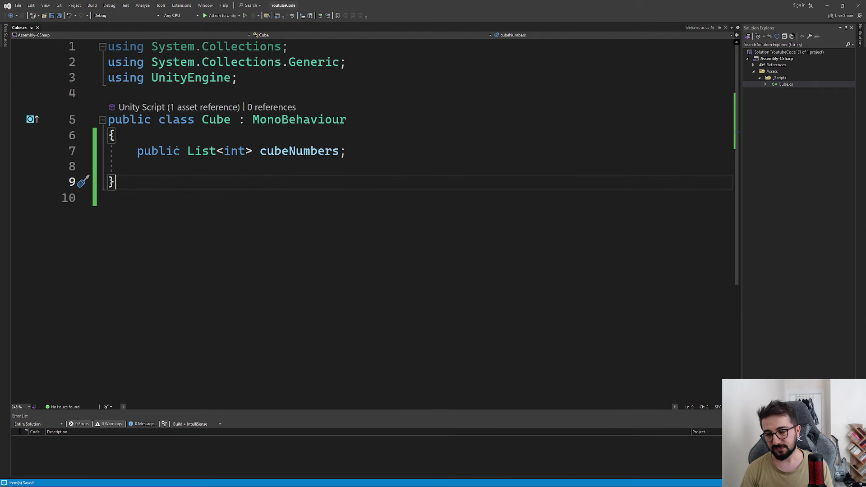
Step: Check the List<int> quick info on line 7, then remove the cubeNumbers field line
left_click(189, 153)
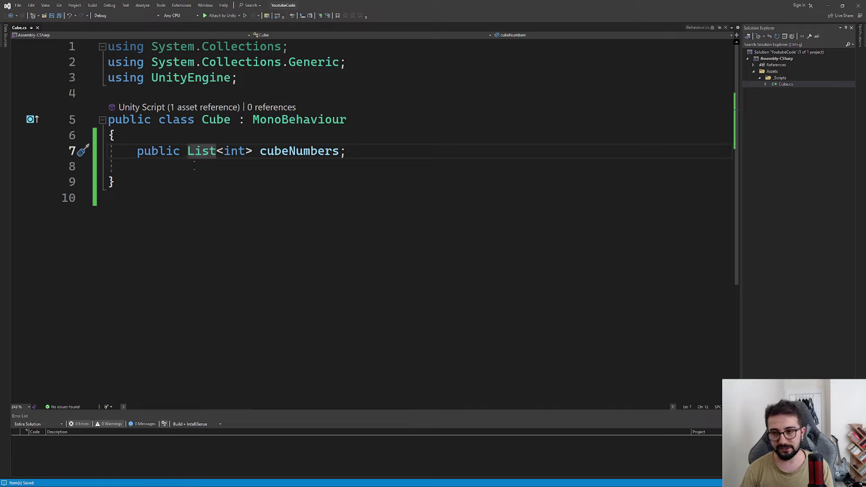
mouse_move(199, 153)
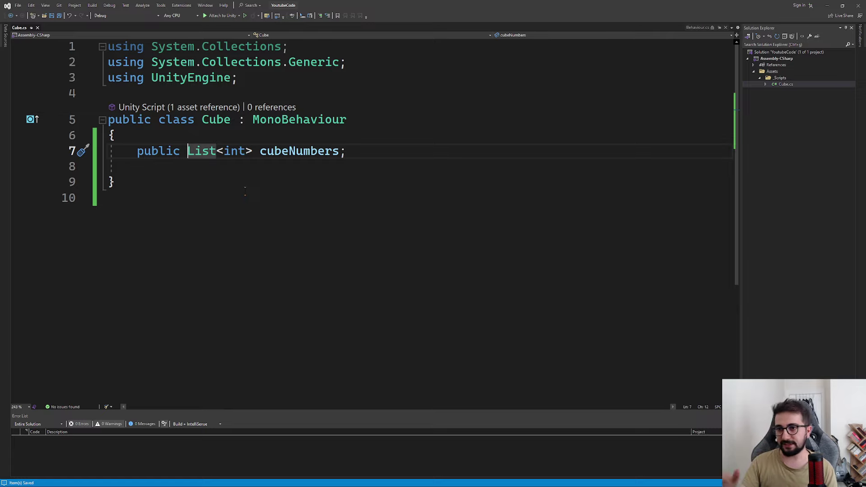
key("alt+shift+equal")
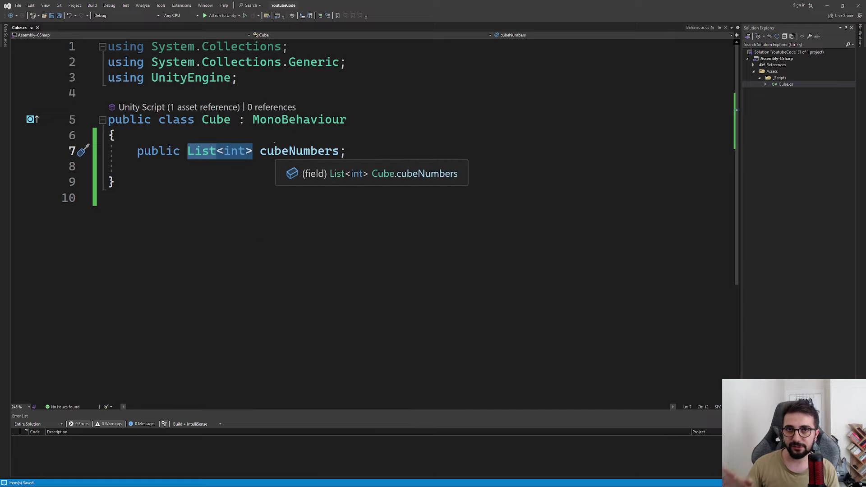
left_click(240, 202)
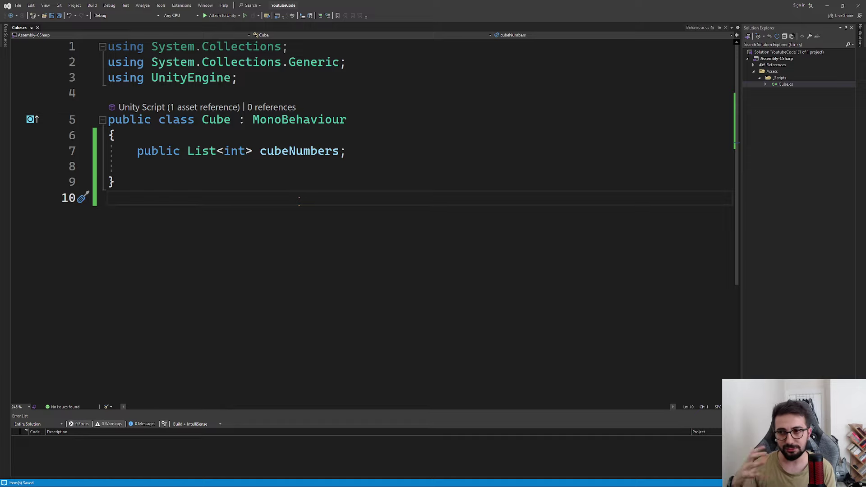
key("ctrl+z")
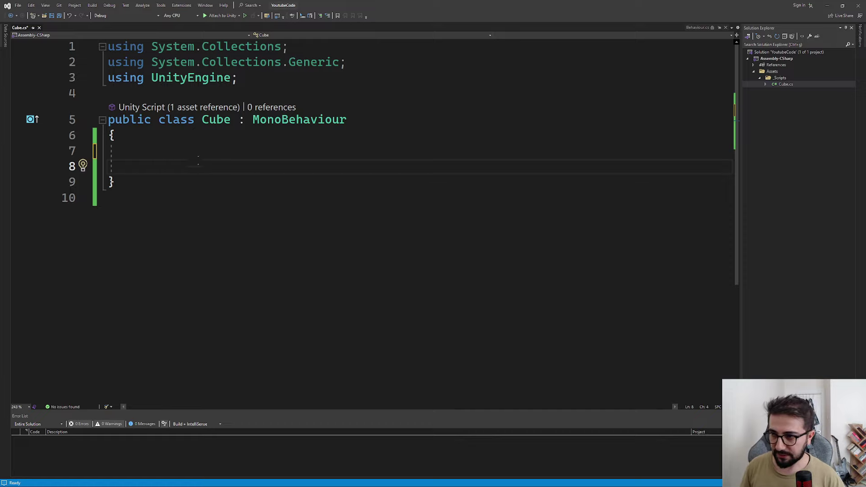
Step: Generate empty Awake and Start method stubs inside the Cube class
left_click(212, 158)
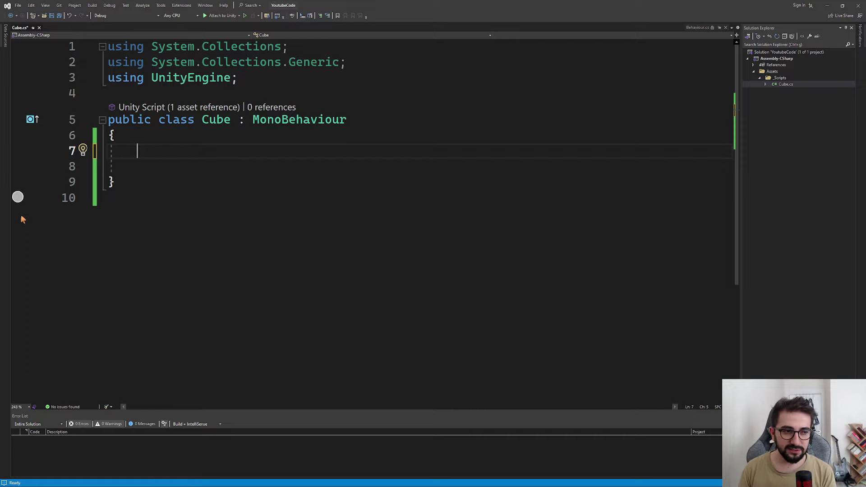
type("awake")
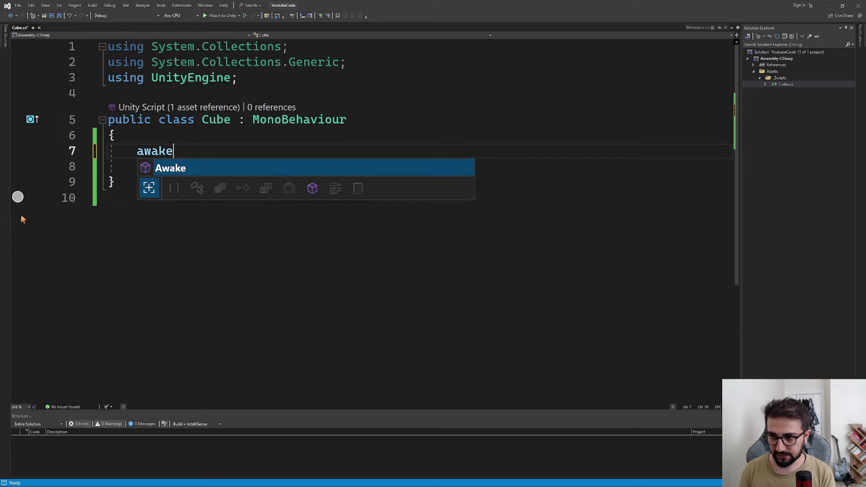
key("Tab")
key("Down")
key("Return")
key("Return")
type("star")
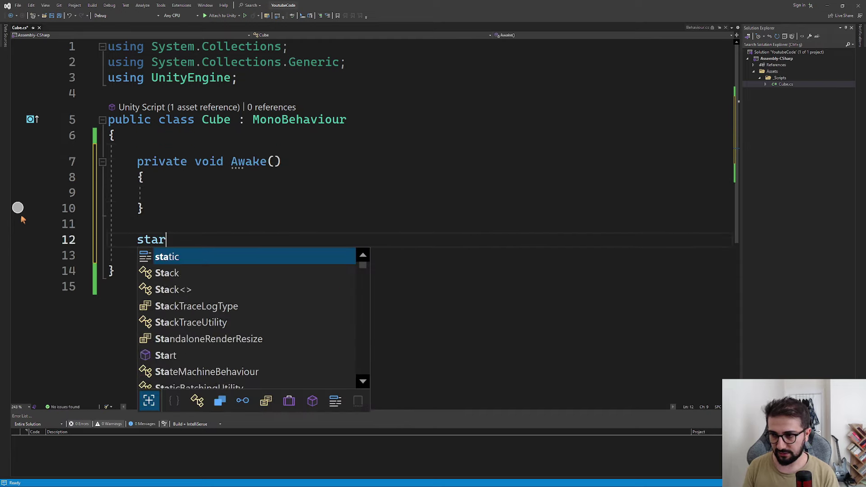
key("Tab")
key("Down")
key("Return")
key("Return")
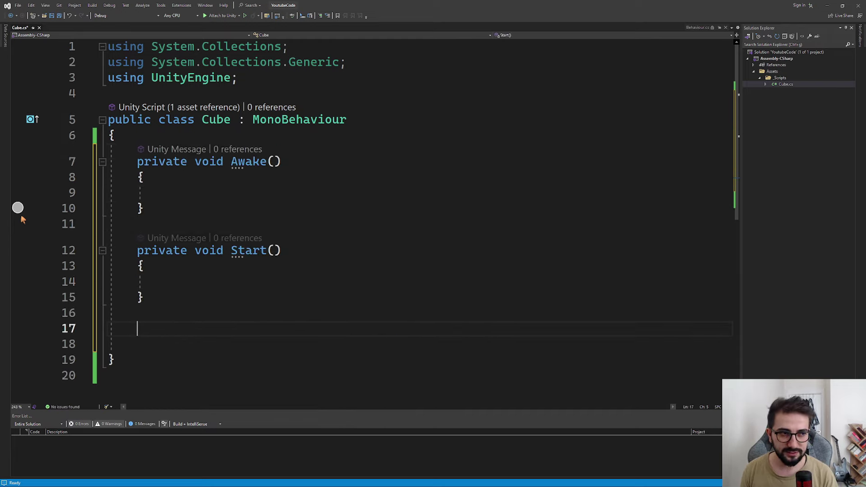
Step: Add empty Update and OnCollisionEnter method stubs below Start
type("Upd")
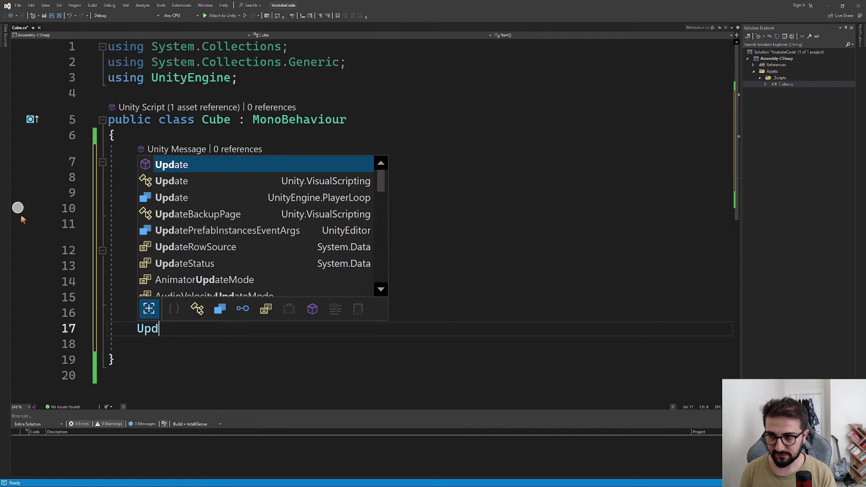
key("Tab")
key("Down")
key("Return")
key("Return")
type("On")
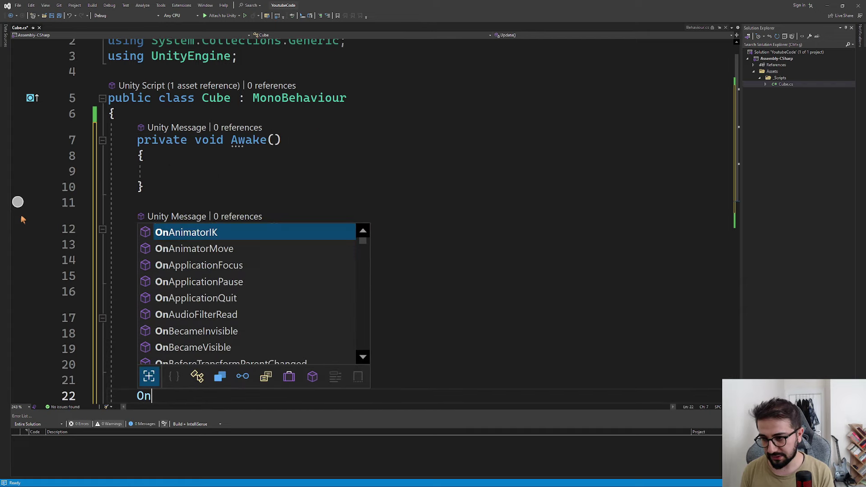
type("C")
key("Down")
key("Tab")
key("Down")
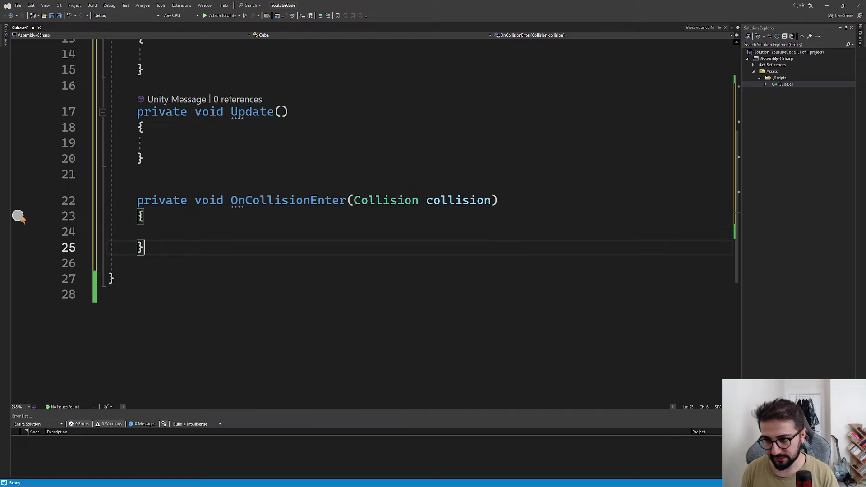
key("Return")
key("Return")
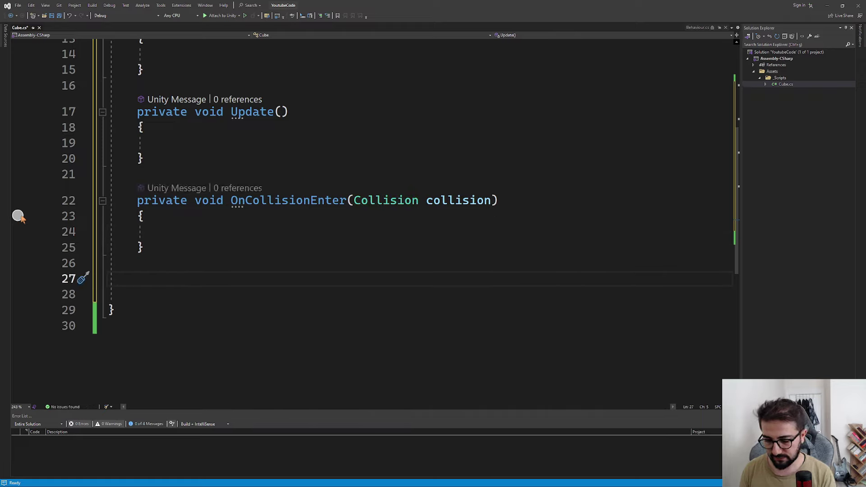
Step: Add empty OnEnable, OnDisable and OnDestroy method stubs and review the class
type("One")
key("Tab")
key("Down")
key("Return")
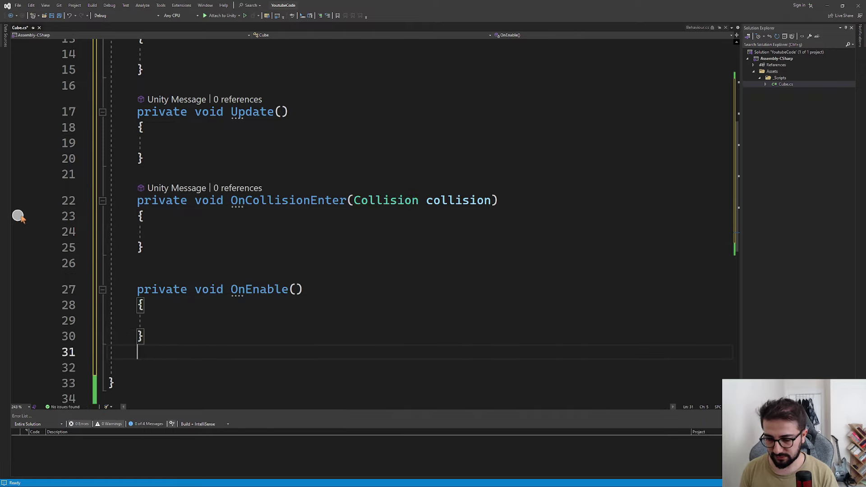
key("Return")
type("OnDi")
key("Tab")
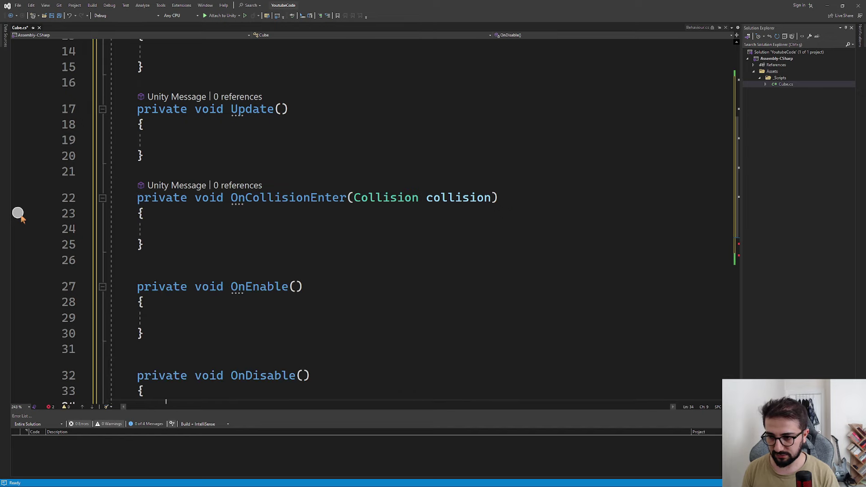
key("Down")
key("Return")
key("Return")
type("OnD")
key("Tab")
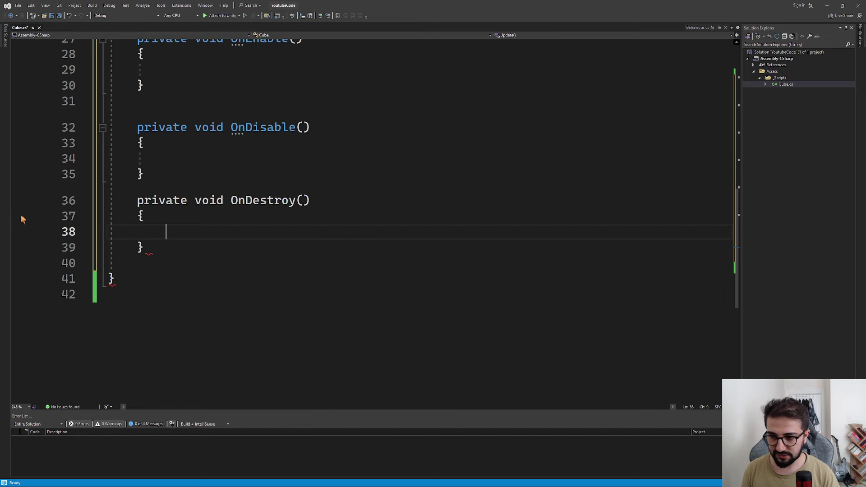
key("Down")
key("Down")
scroll(18, 218, "up", 5)
scroll(18, 218, "up", 4)
scroll(184, 168, "down", 4)
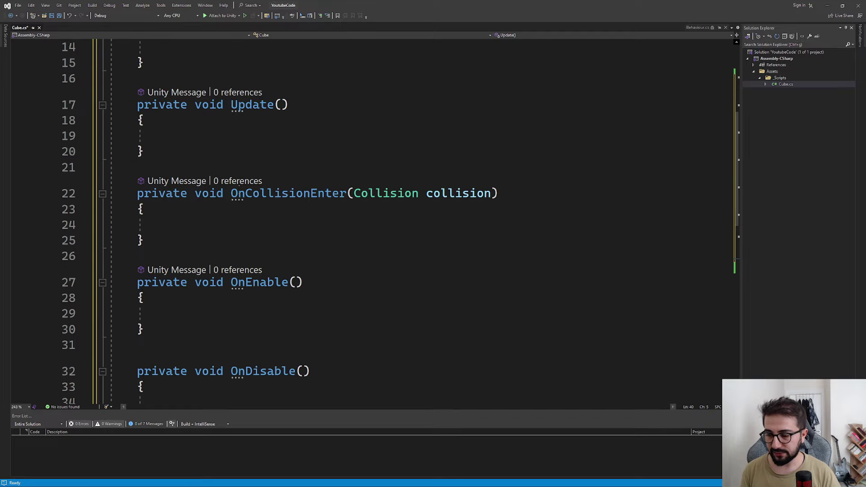
scroll(184, 168, "down", 4)
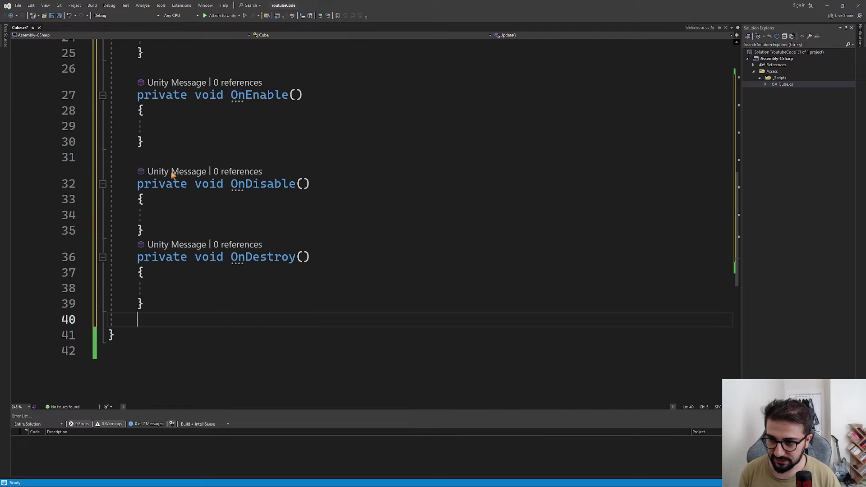
scroll(180, 174, "down", 2, "ctrl")
scroll(181, 174, "down", 2, "ctrl")
scroll(180, 174, "down", 2, "ctrl")
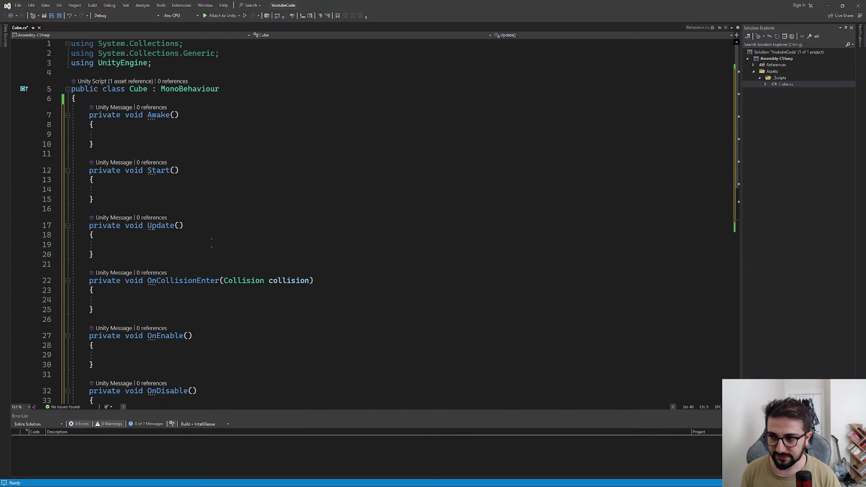
scroll(207, 226, "up", 3, "ctrl")
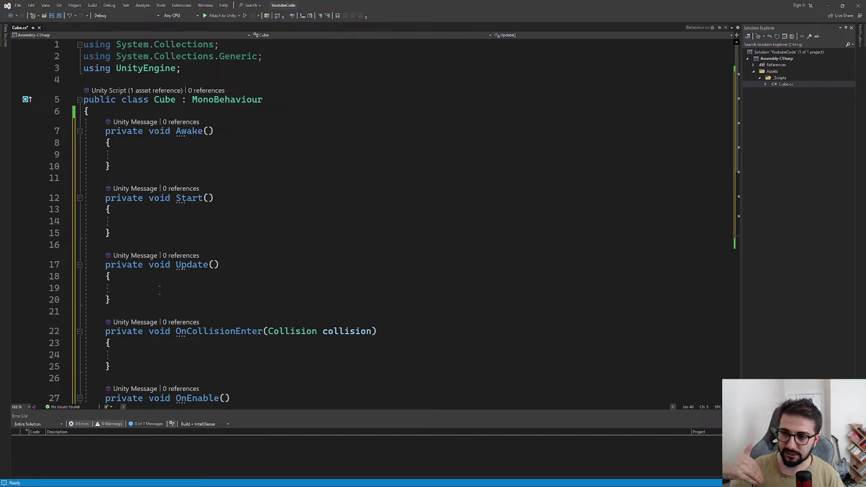
left_click(137, 221)
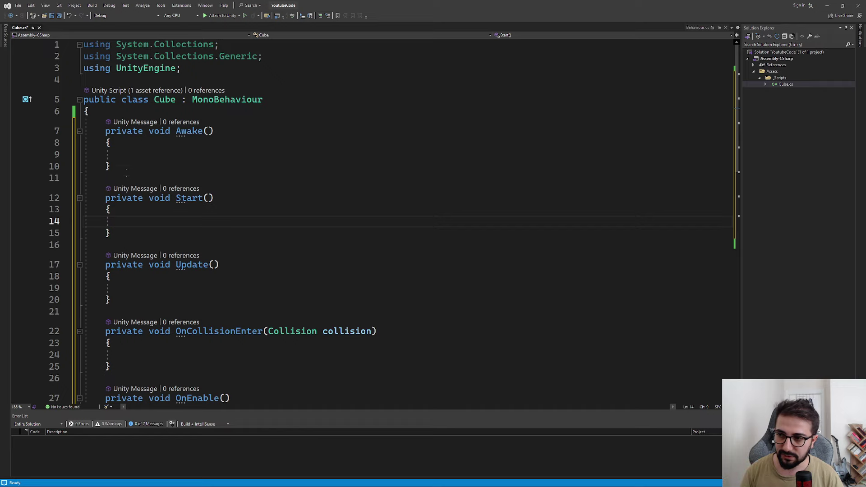
left_click_drag(127, 173, 85, 127)
type("awak")
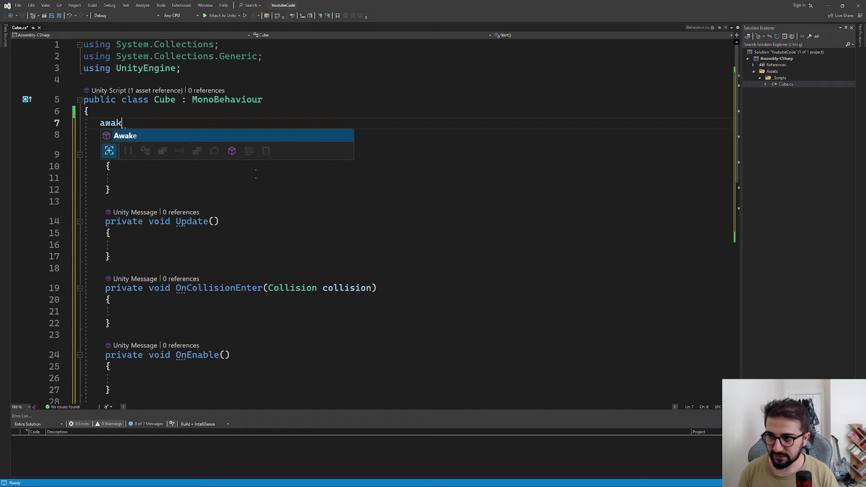
key("Tab")
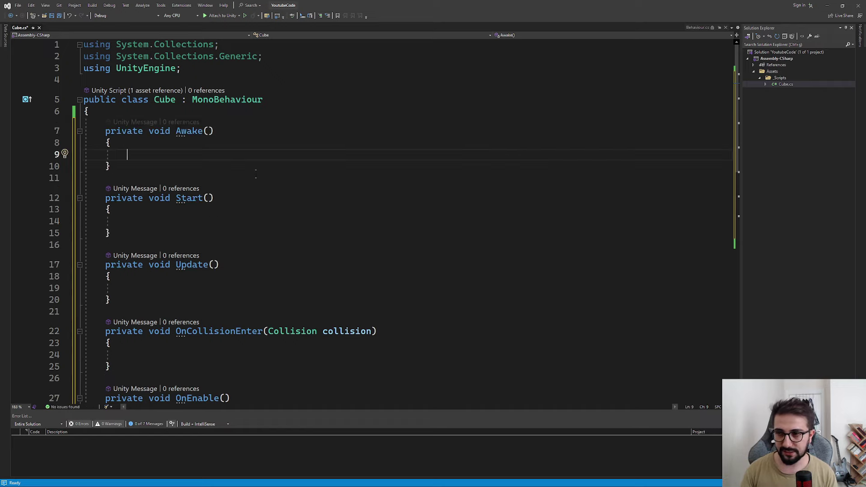
scroll(164, 146, "up", 4, "ctrl")
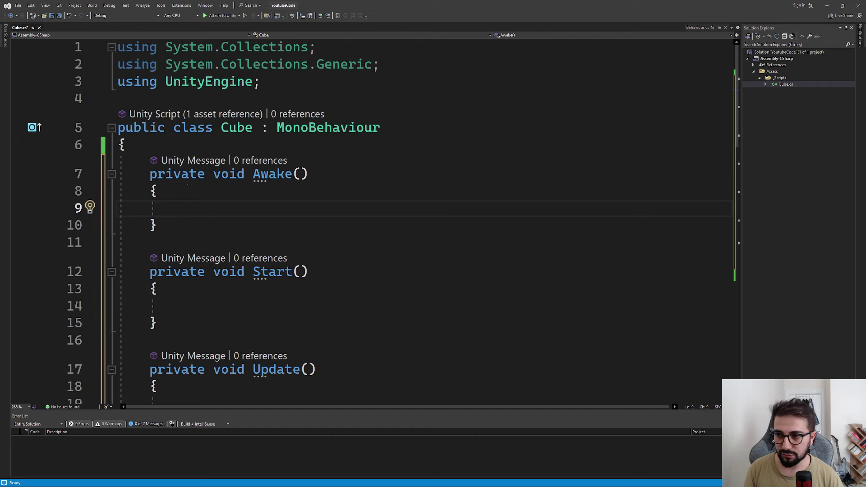
double_click(177, 174)
type("pr")
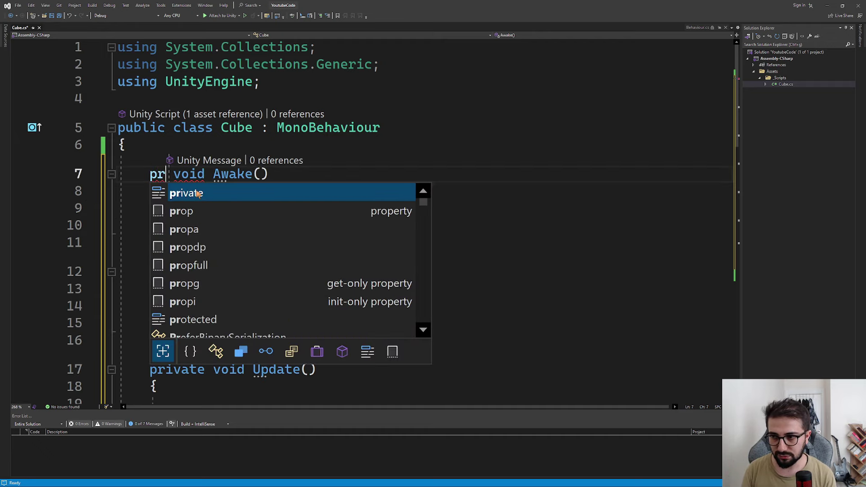
type("o")
key("BackSpace")
key("BackSpace")
type("ri")
key("Tab")
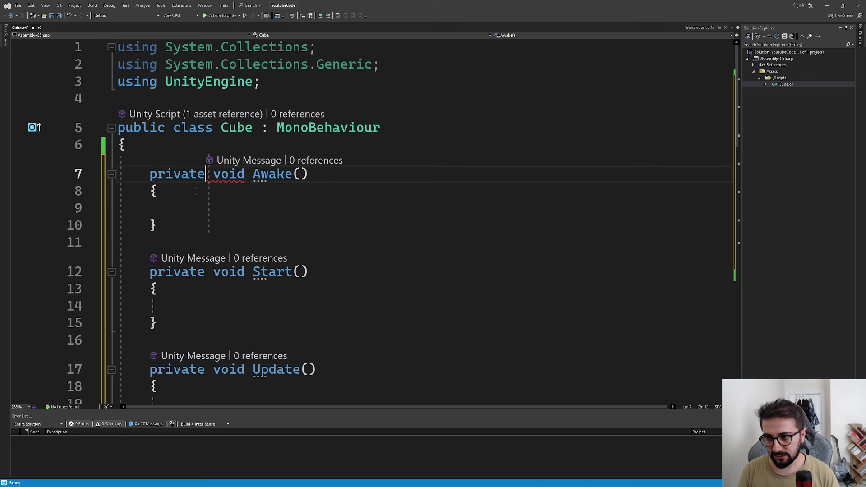
key("Down")
key("Down")
scroll(406, 225, "down", 1)
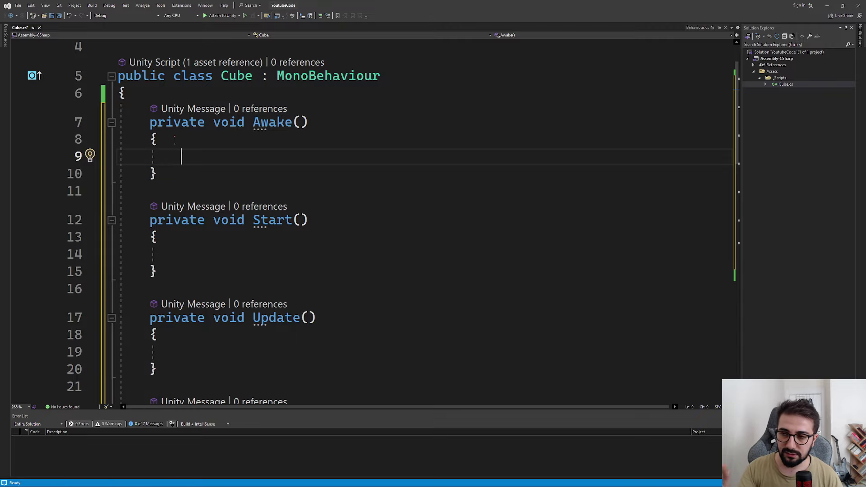
double_click(336, 5)
left_click_drag(360, 11, 342, 344)
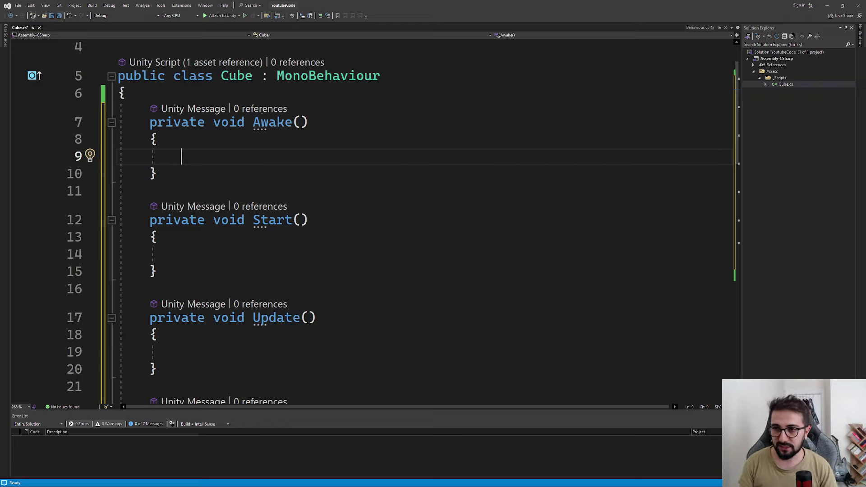
left_click(266, 122)
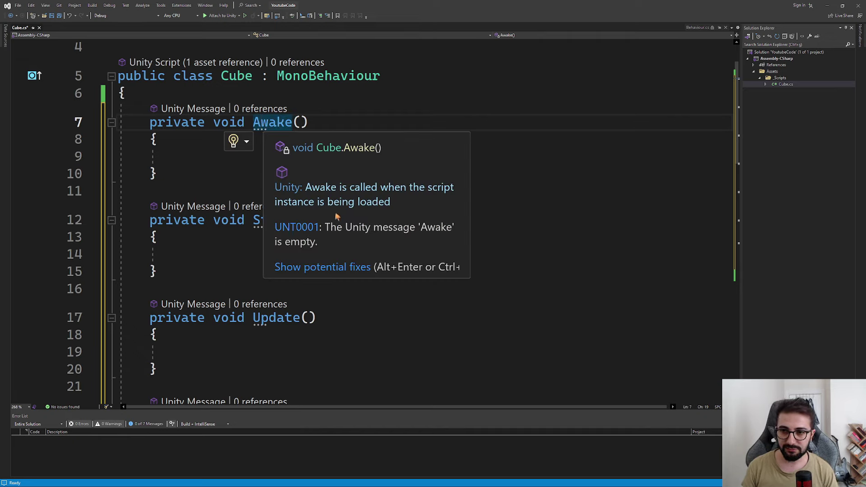
left_click_drag(157, 271, 150, 220)
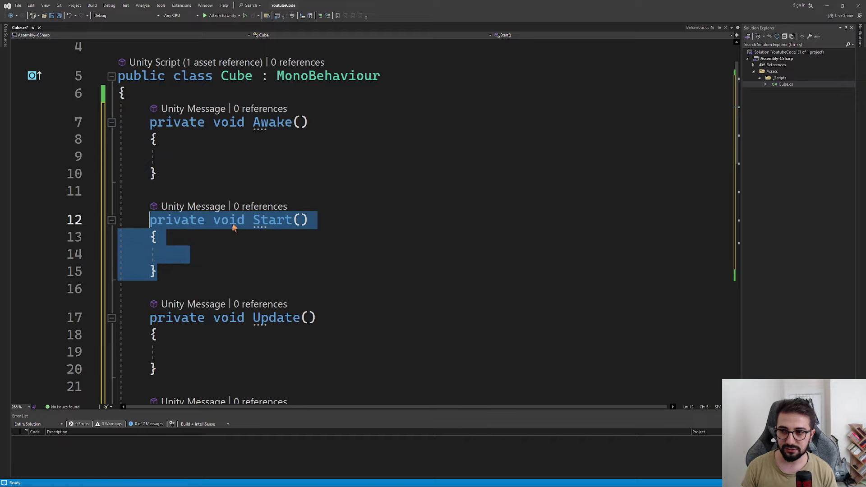
left_click(233, 237)
key("super")
left_click(408, 478)
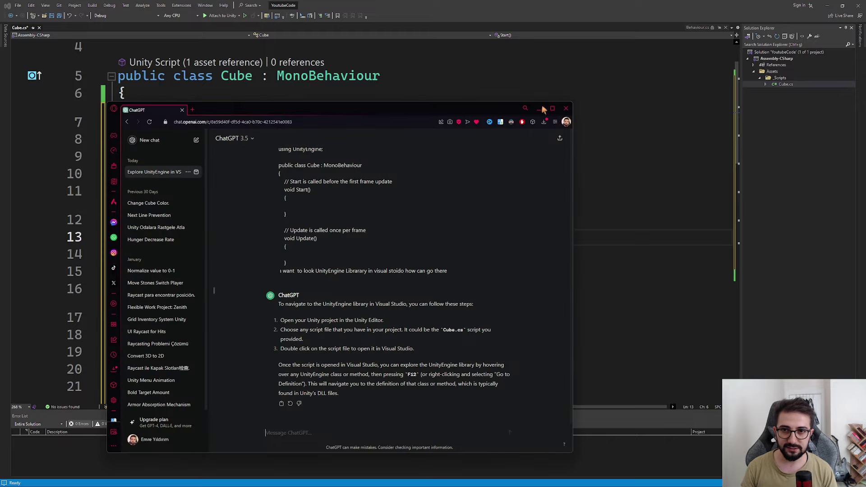
left_click(541, 109)
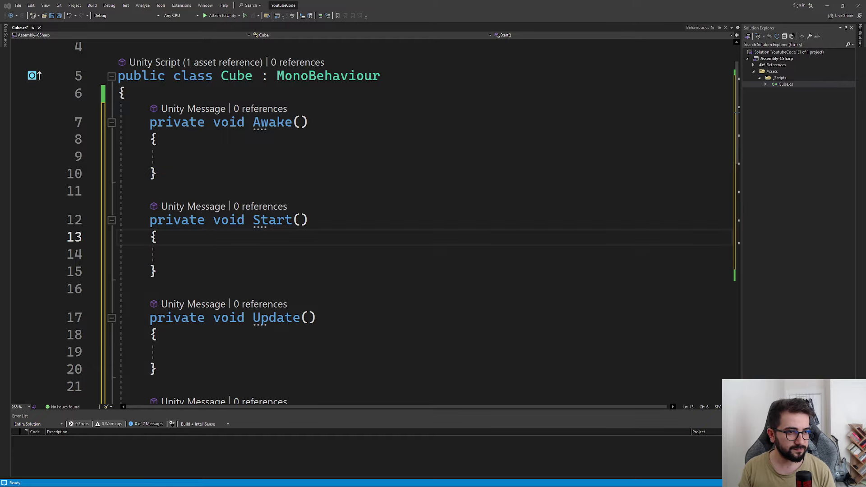
Step: Open the MonoBehaviour flowchart image from the search results in a new Chrome tab
key("alt+Tab")
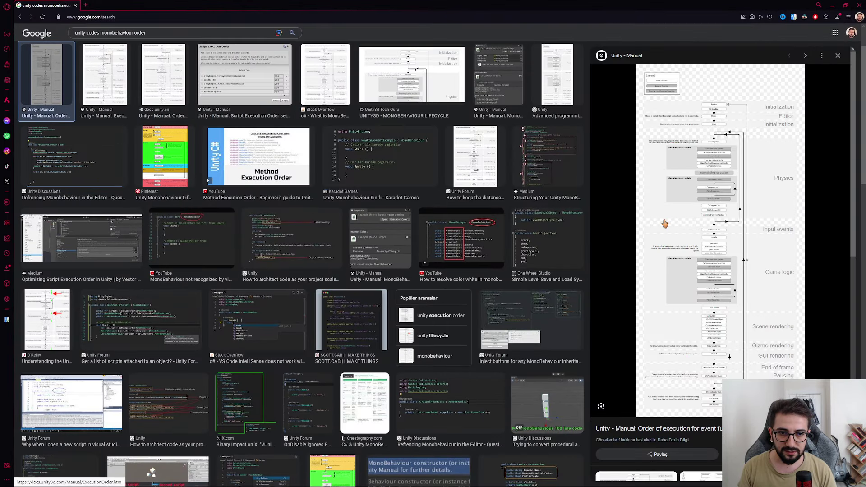
right_click(667, 224)
left_click(682, 280)
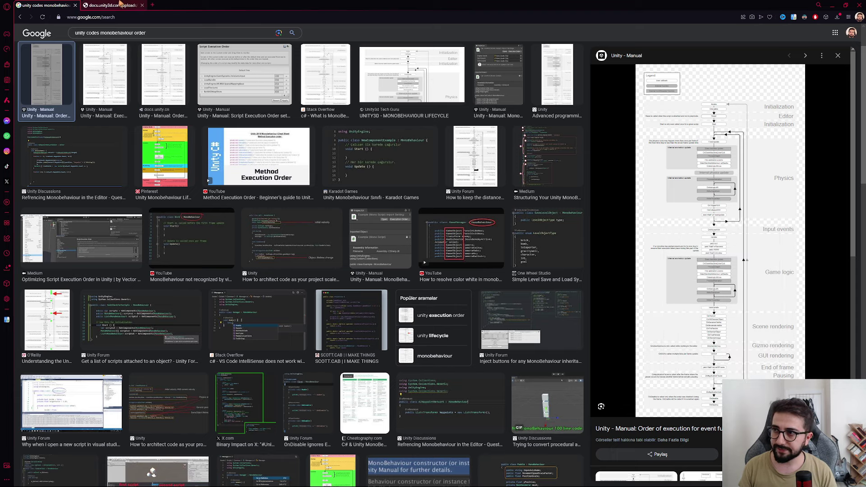
Step: Scroll through the flowchart from Awake to OnDestroy and shrink the browser window
scroll(284, 188, "up", 3, "ctrl")
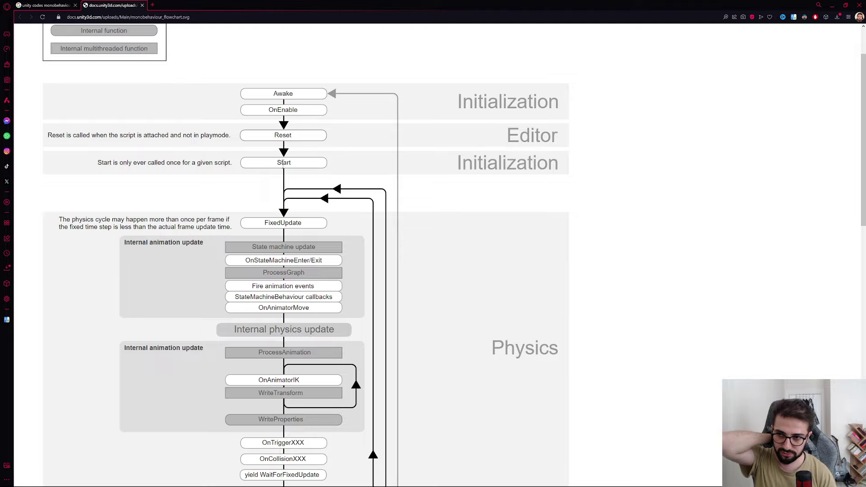
scroll(328, 232, "down", 1)
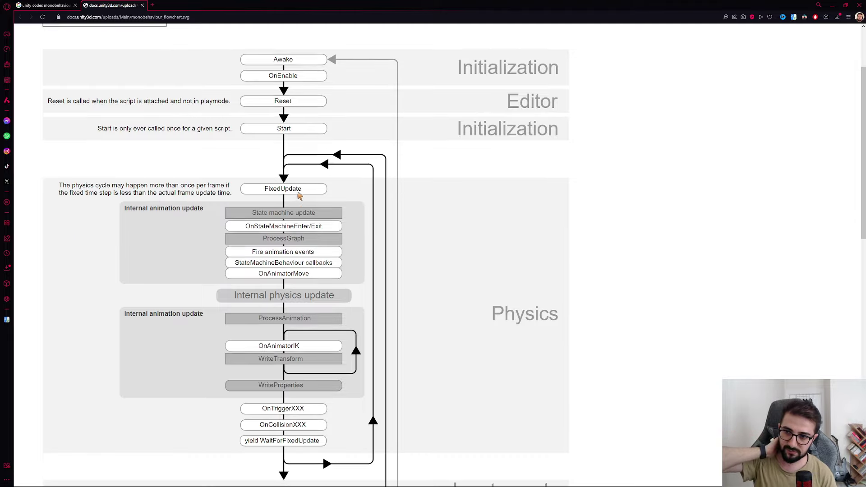
scroll(299, 193, "down", 1)
scroll(278, 260, "down", 1)
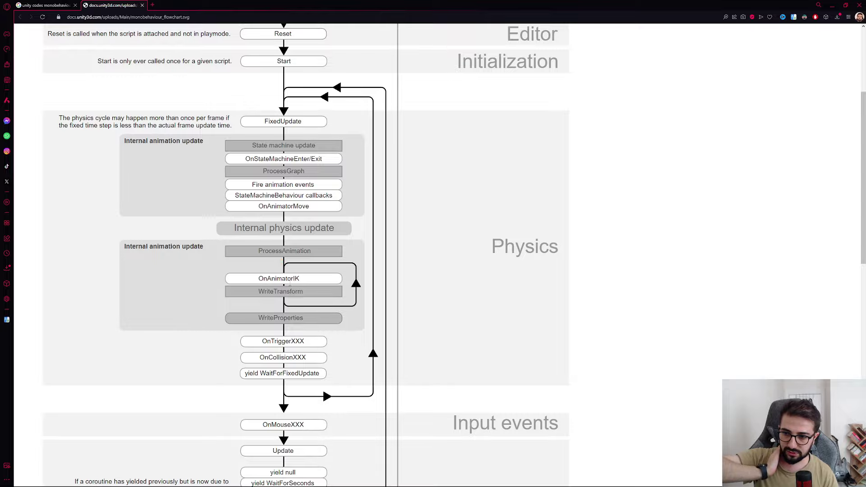
scroll(282, 381, "down", 2)
scroll(307, 366, "down", 1)
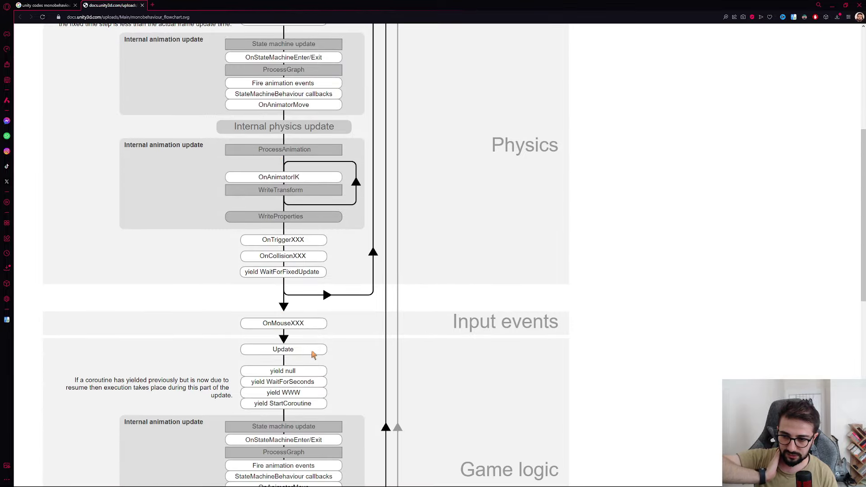
scroll(307, 366, "down", 2)
scroll(305, 351, "down", 1)
scroll(293, 343, "down", 2)
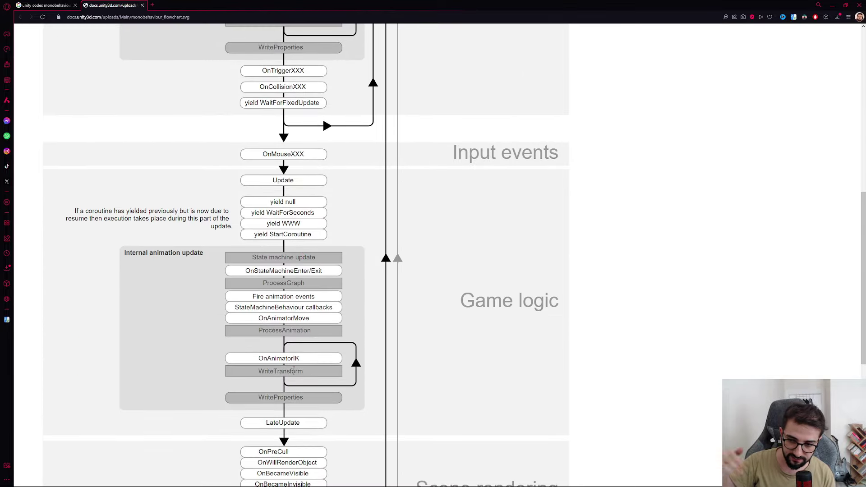
scroll(295, 356, "down", 1)
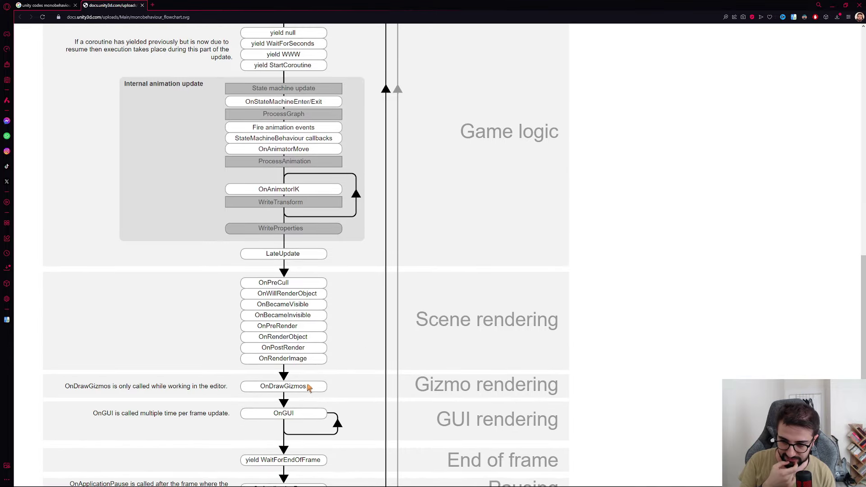
scroll(304, 388, "down", 2)
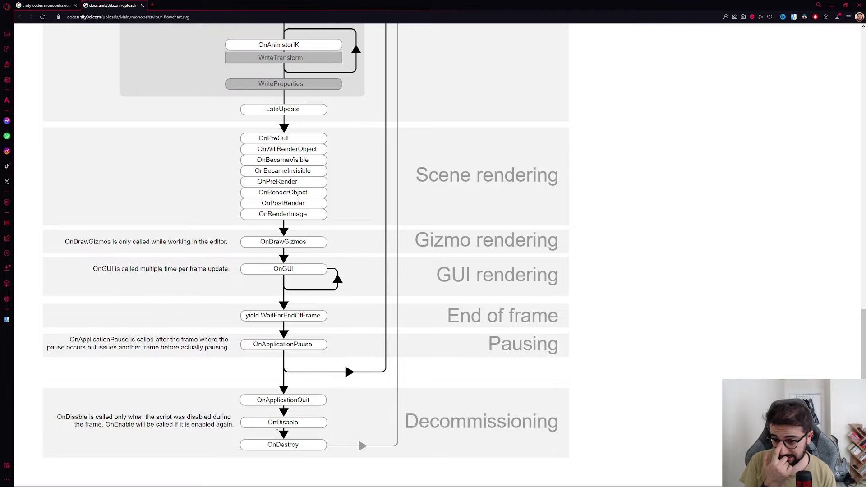
scroll(370, 294, "up", 10)
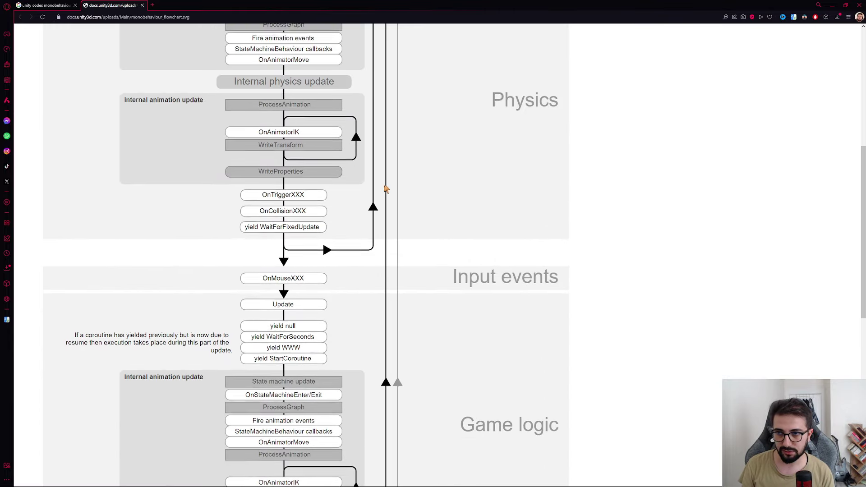
key("super+Down")
scroll(427, 271, "up", 6)
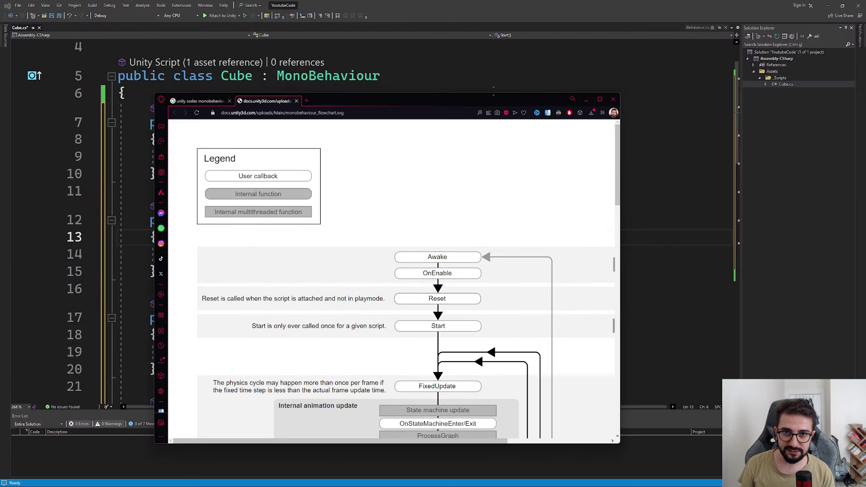
Step: Close the flowchart tab and look over the Awake and Start method stubs in Cube.cs
left_click(296, 101)
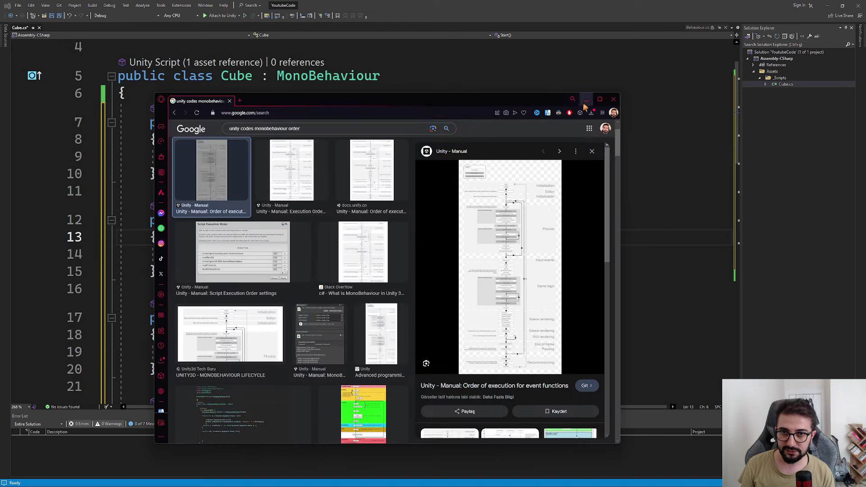
left_click(586, 98)
left_click(320, 221)
left_click(241, 255)
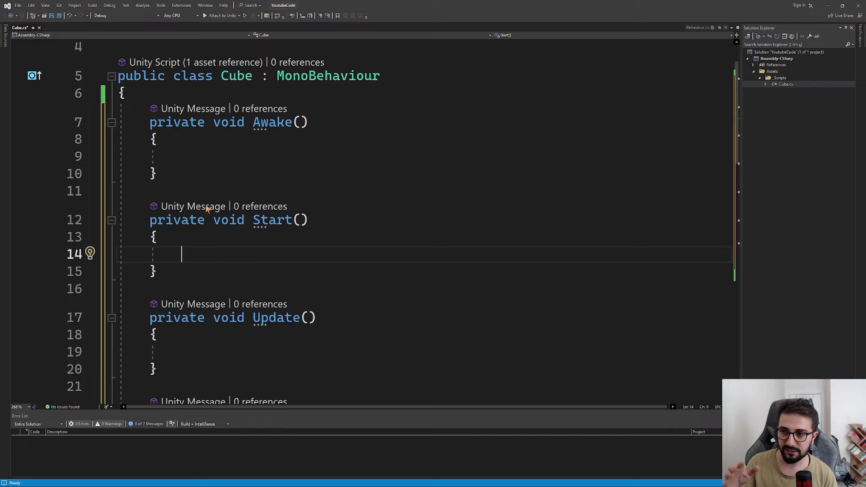
left_click(200, 156)
left_click_drag(158, 174, 142, 123)
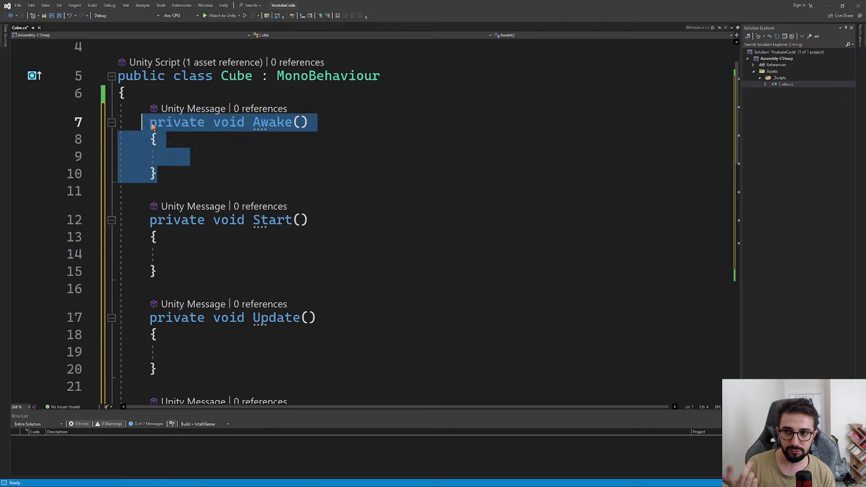
left_click(156, 174)
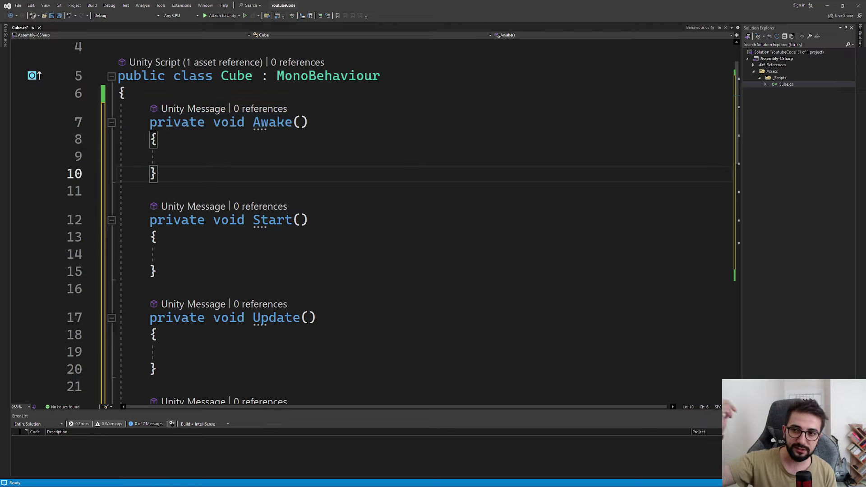
left_click(198, 157)
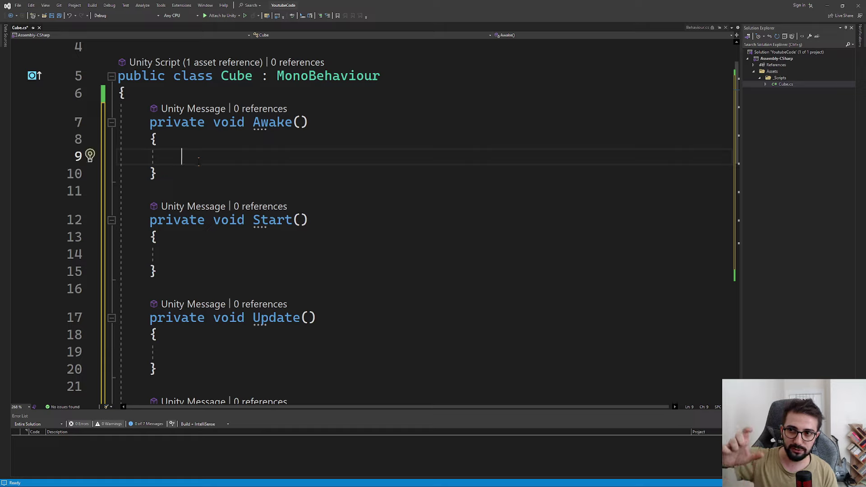
mouse_move(273, 221)
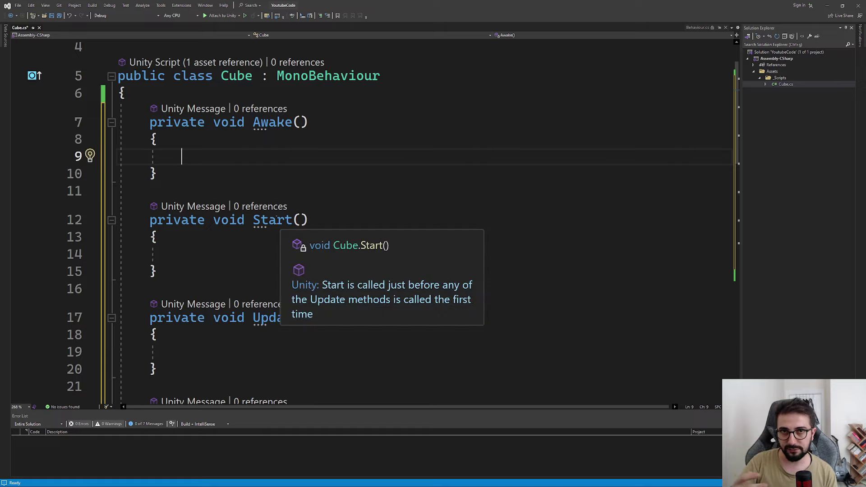
left_click(215, 250)
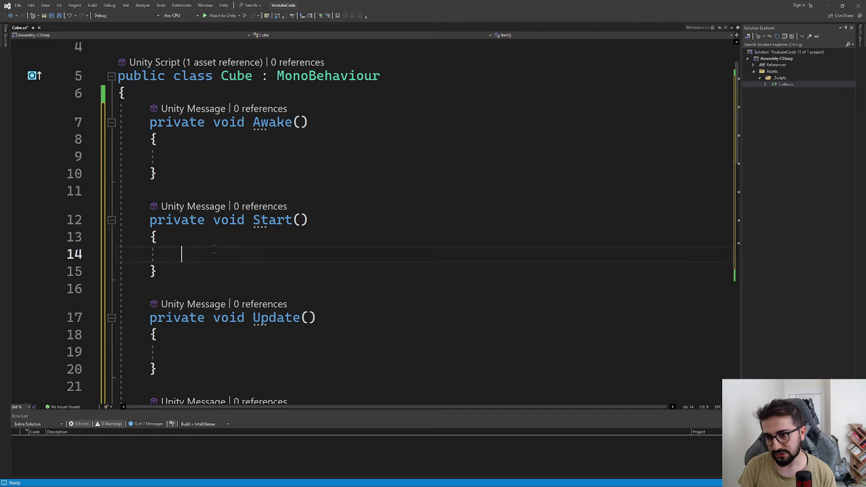
scroll(212, 248, "down", 3)
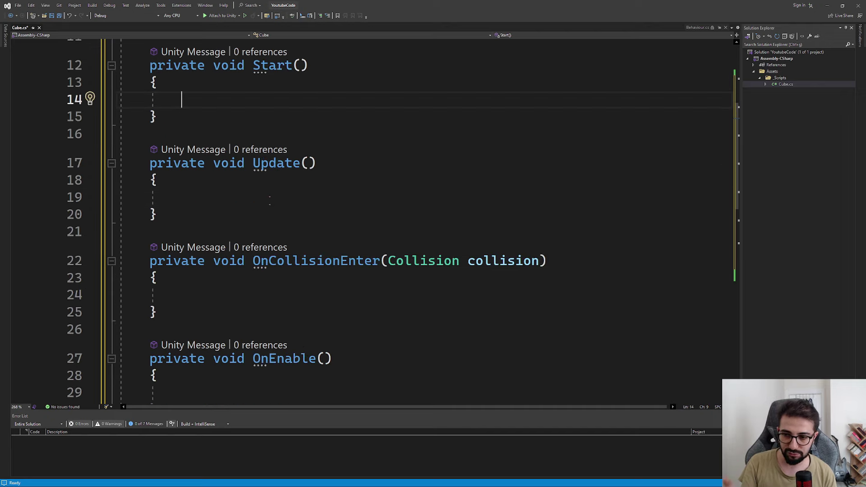
scroll(250, 223, "down", 1)
scroll(251, 223, "down", 2)
scroll(243, 195, "up", 2)
scroll(243, 195, "down", 2)
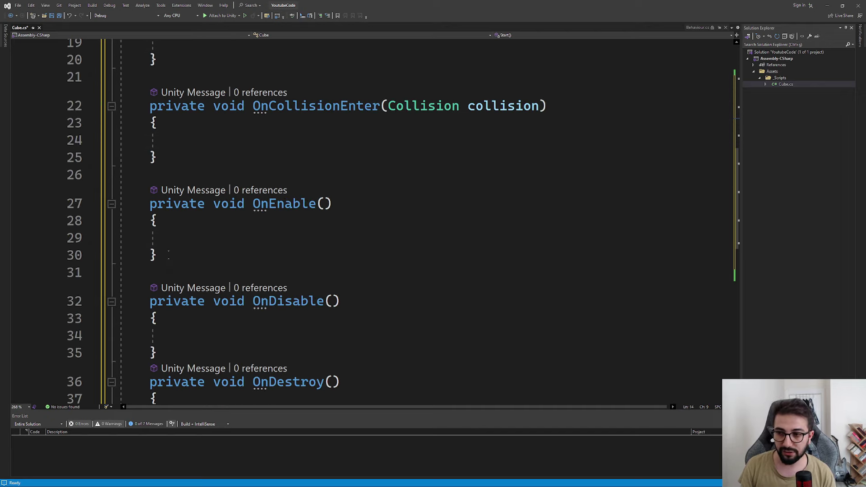
Step: Delete the OnEnable, OnDisable and OnDestroy methods
left_click_drag(157, 255, 135, 187)
left_click(186, 262)
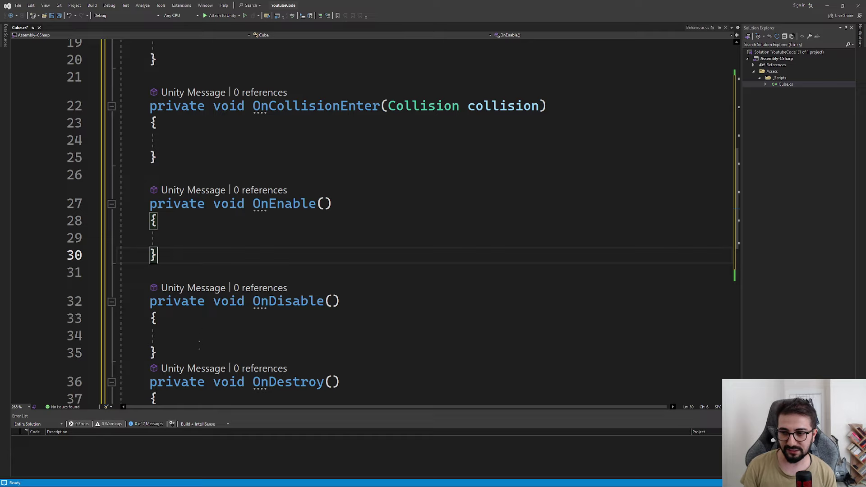
left_click_drag(186, 353, 128, 194)
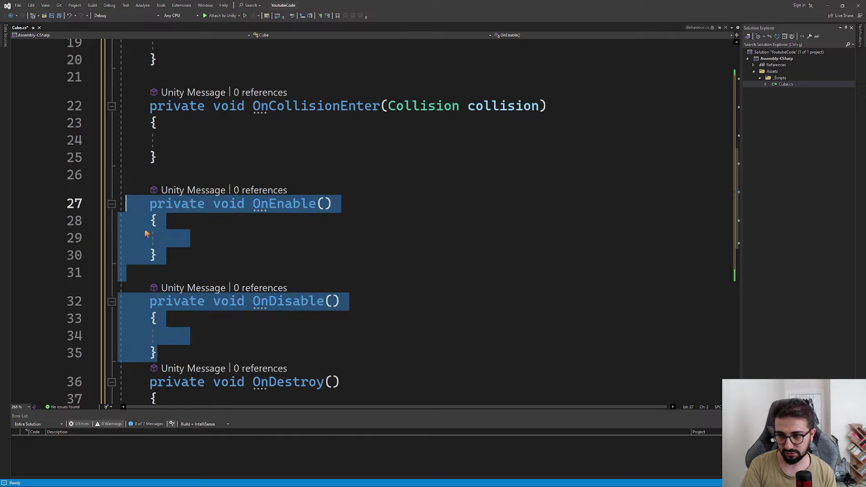
key("Delete")
left_click_drag(158, 272, 130, 192)
key("Delete")
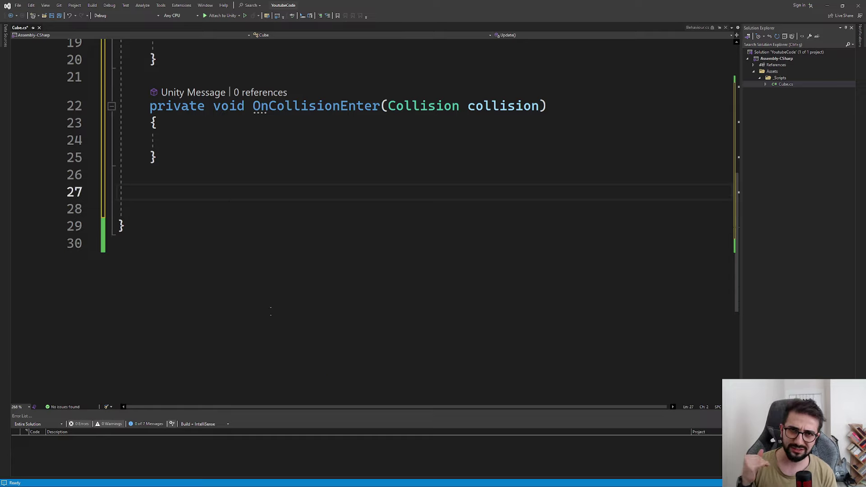
scroll(130, 191, "up", 4)
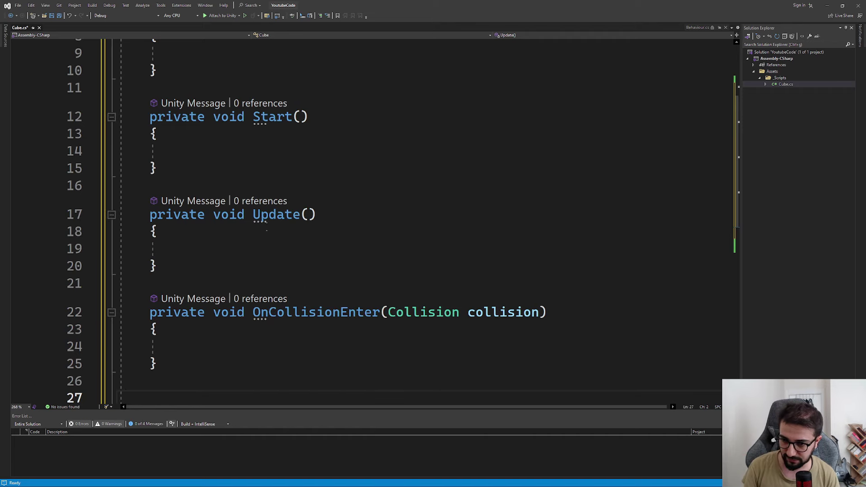
scroll(233, 280, "up", 2)
key("Up")
key("Up")
key("Up")
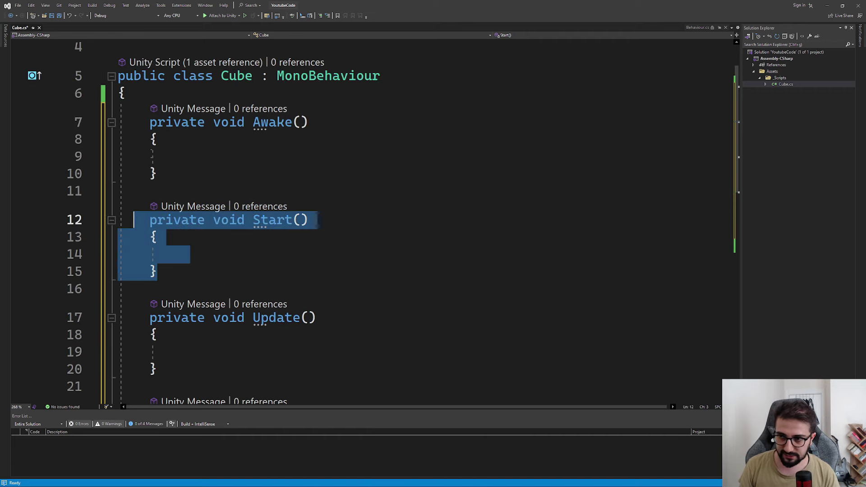
scroll(244, 253, "down", 2)
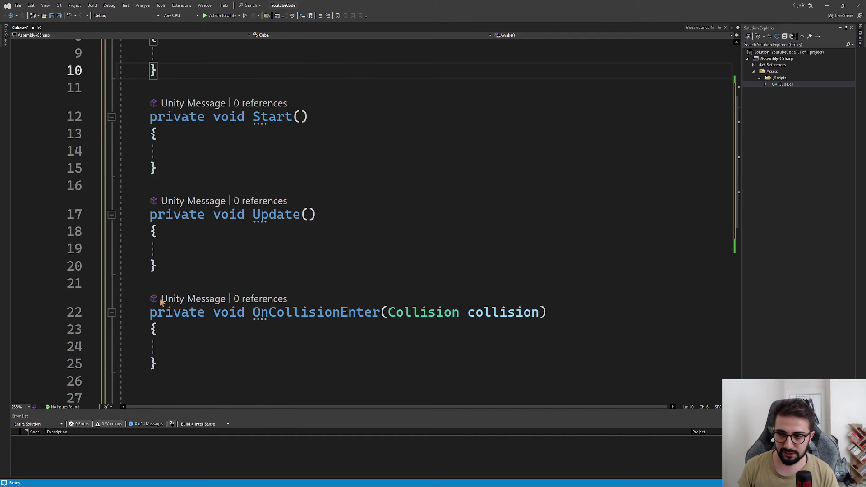
left_click(174, 249)
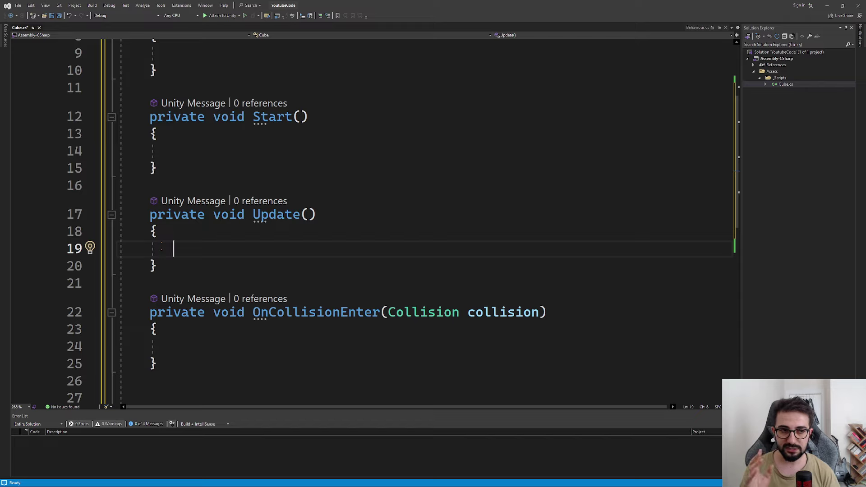
Step: Add the //Hareket kodları comment in Update, discarding a trial //Etkileşim sistemleri line
type("//")
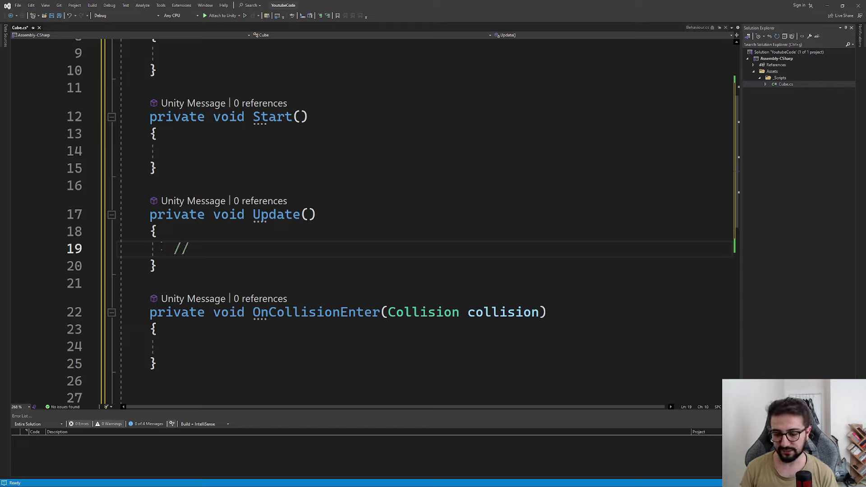
type("Hareket ")
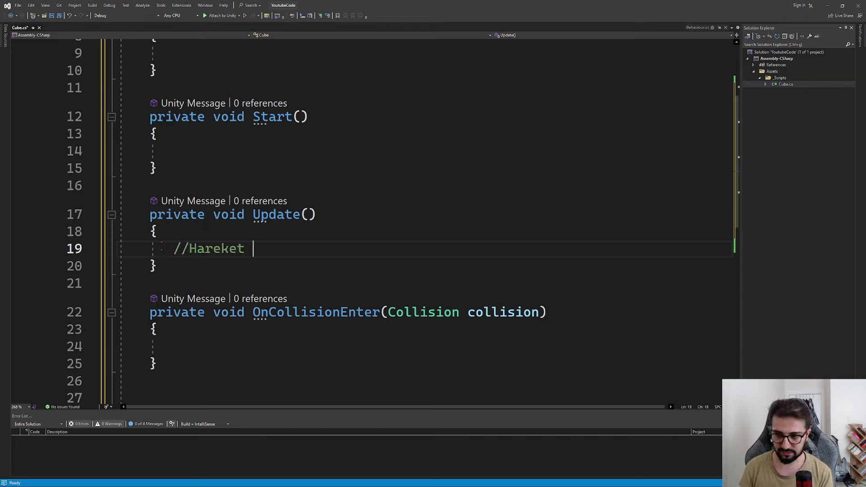
type("kodları")
key("Return")
type("//")
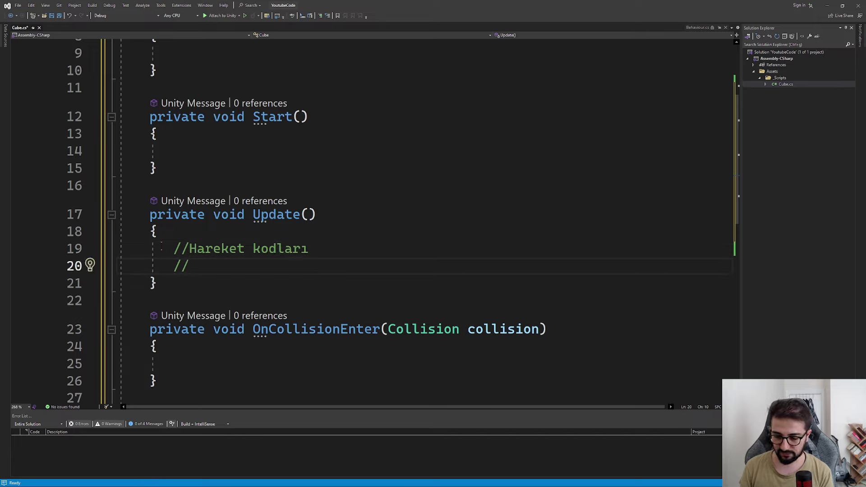
type("Etki")
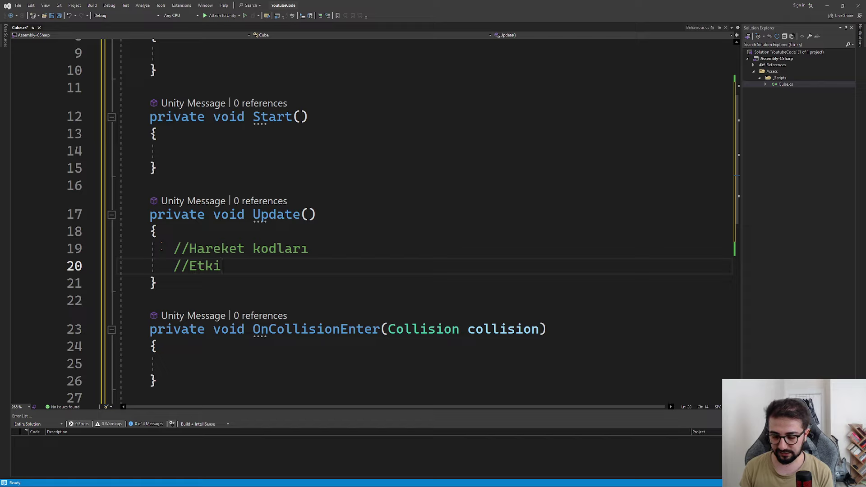
type("leşim")
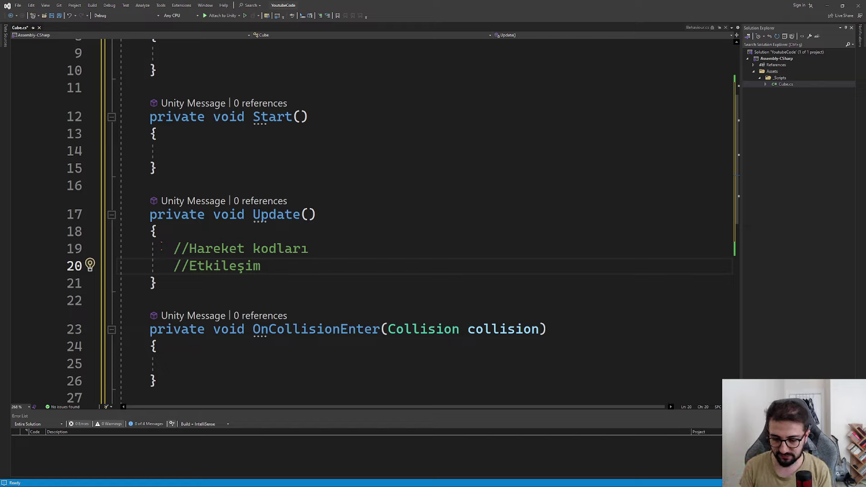
type(" sistem")
type("l")
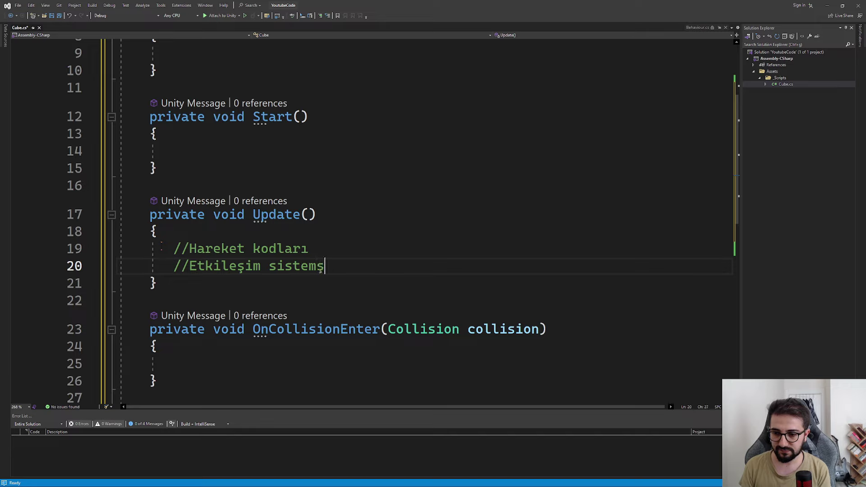
type("eri")
key("Return")
type("//")
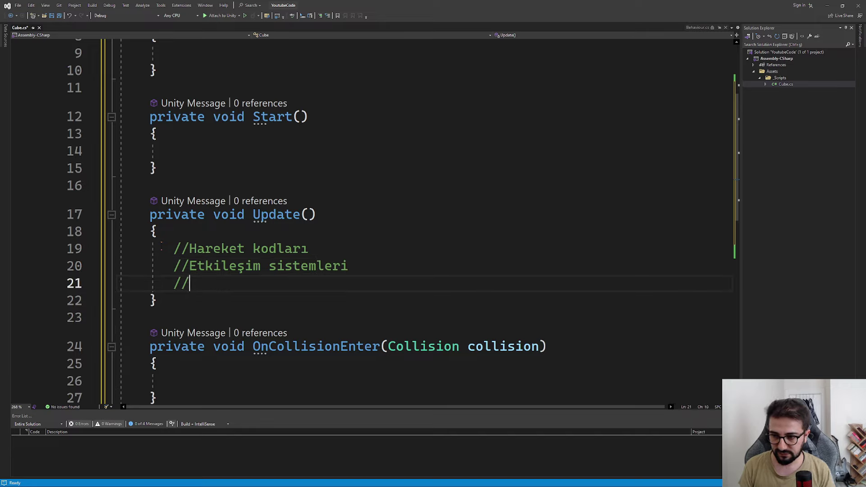
left_click_drag(347, 266, 173, 266)
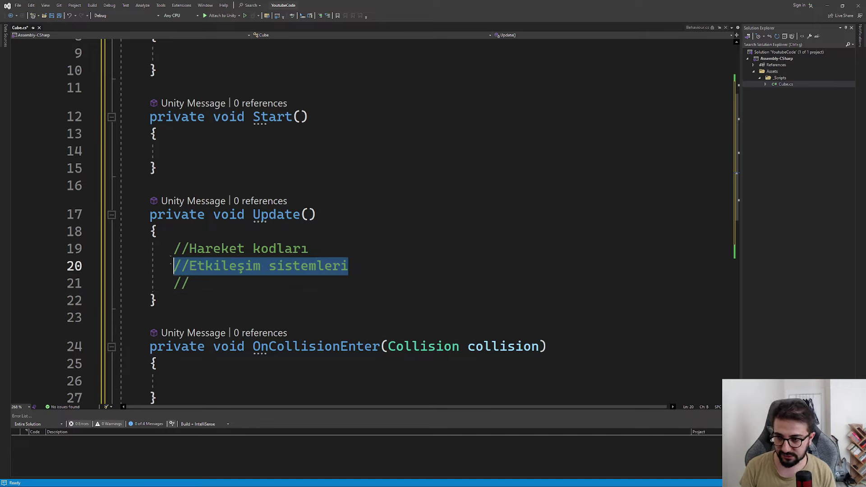
key("BackSpace")
key("BackSpace")
key("BackSpace")
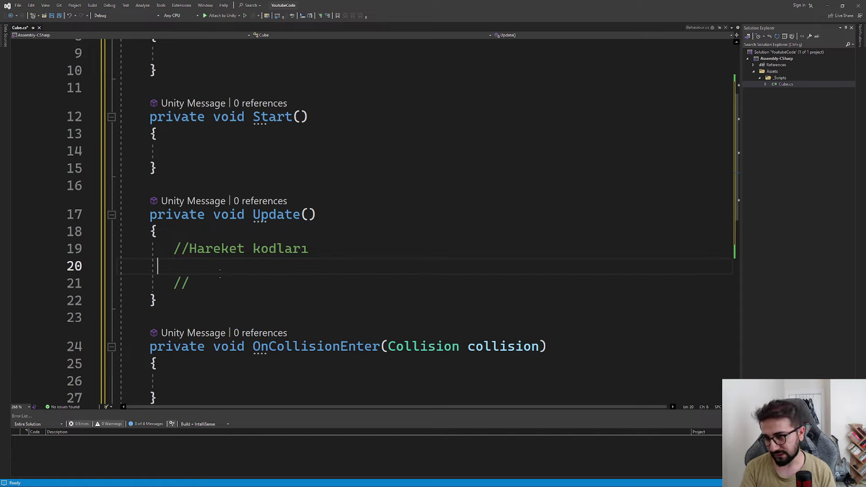
key("BackSpace")
key("BackSpace")
key("BackSpace")
key("BackSpace")
key("BackSpace")
key("Down")
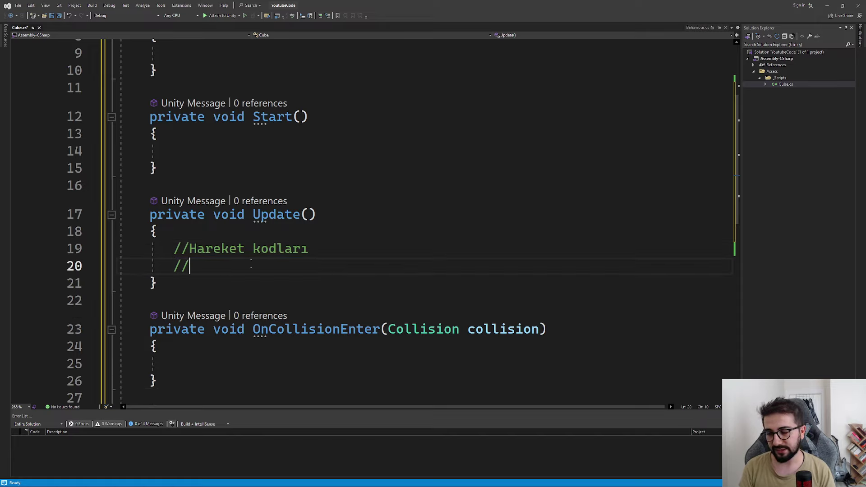
Step: Write the second Update comment as // Fizik ve Tuş basmaları
left_click_drag(154, 248, 309, 248)
left_click(257, 269)
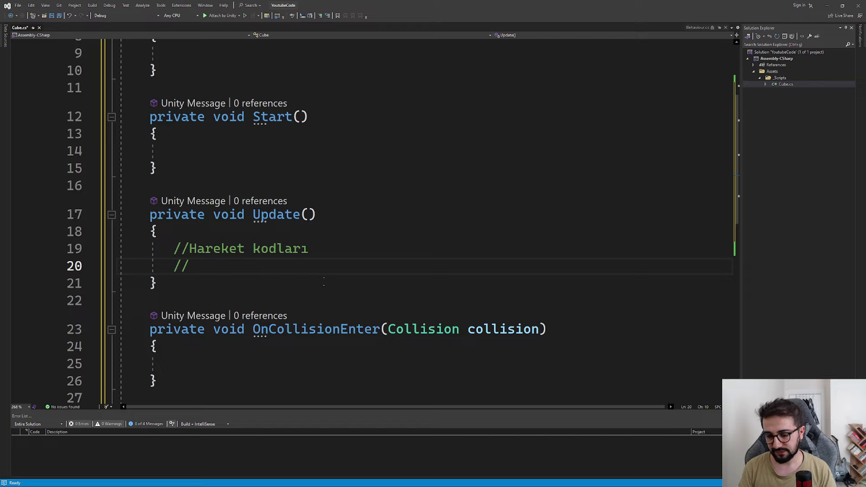
type("Ph")
key("BackSpace")
type("i")
key("BackSpace")
key("BackSpace")
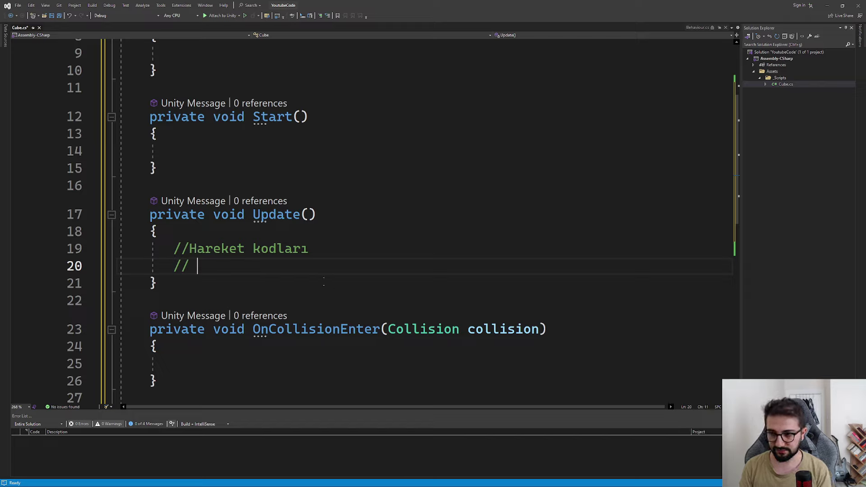
type("Fizik ve ")
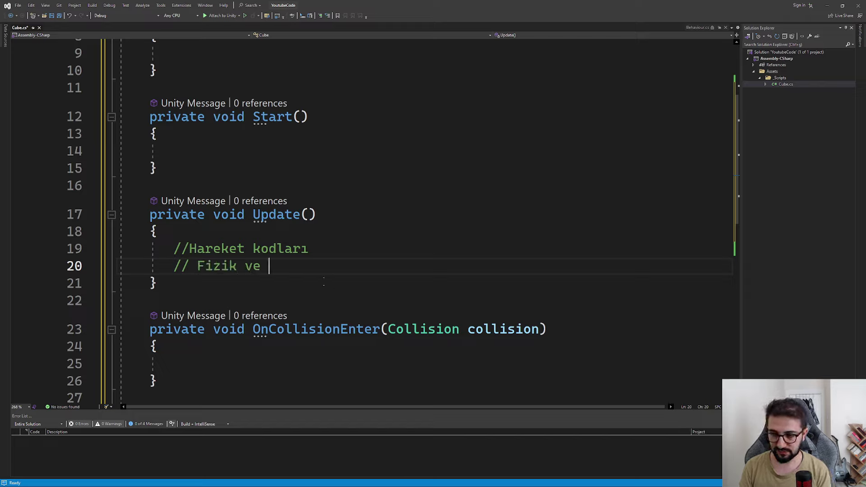
type("Tu")
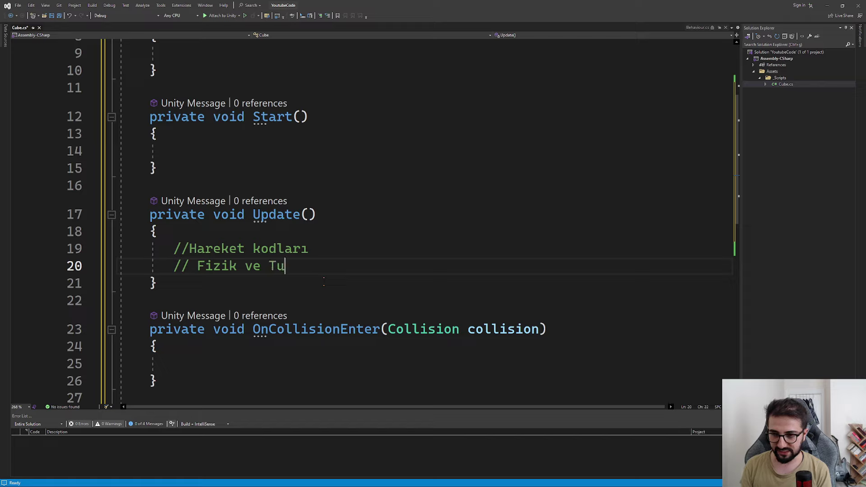
type("ş basmaları")
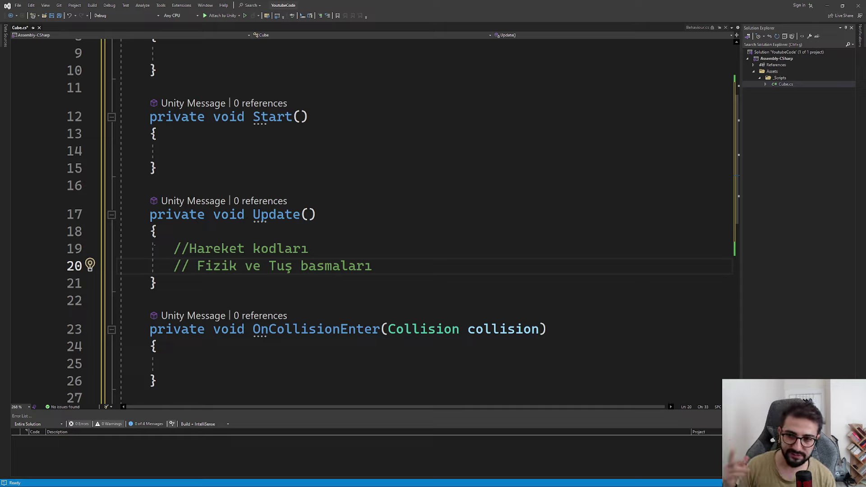
left_click_drag(166, 249, 427, 282)
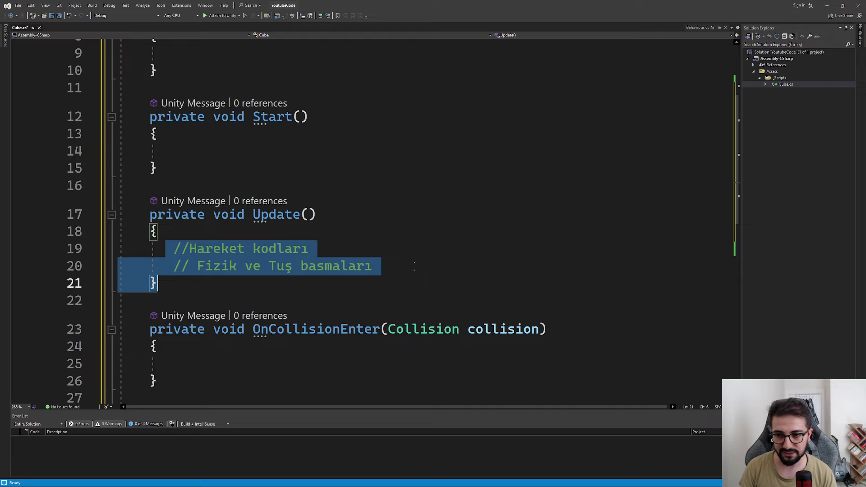
left_click(414, 266)
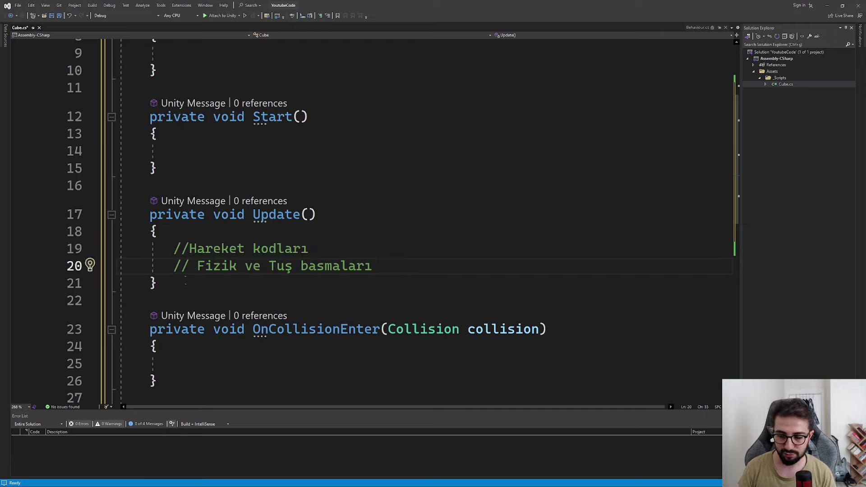
Step: Add an empty LateUpdate method after Update using the 'late' completion
left_click_drag(186, 281, 133, 215)
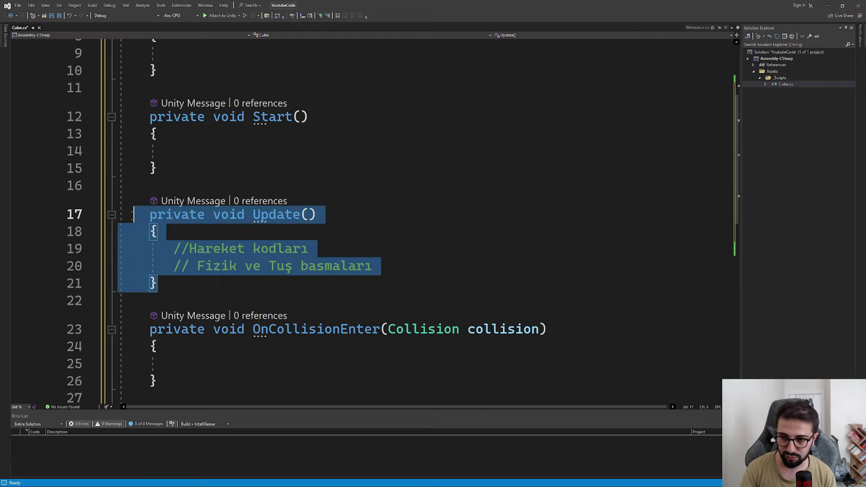
left_click(295, 283)
key("Return")
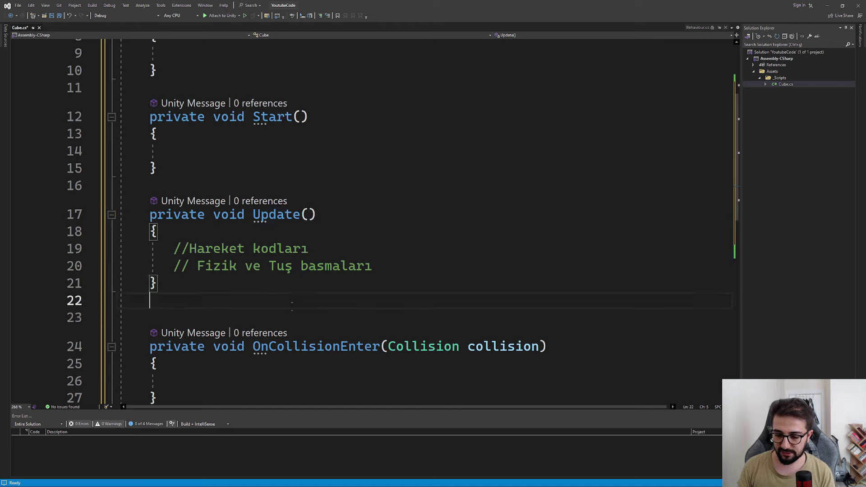
key("Return")
type("late")
key("Tab")
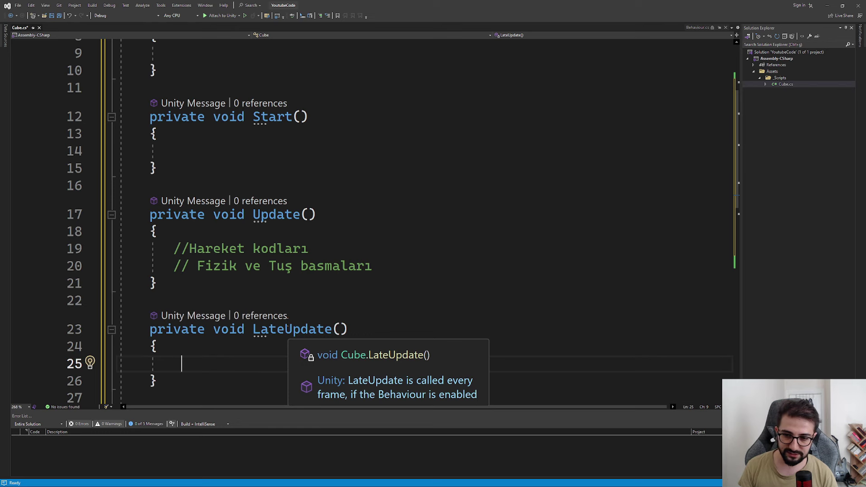
scroll(170, 357, "down", 2)
left_click(176, 283)
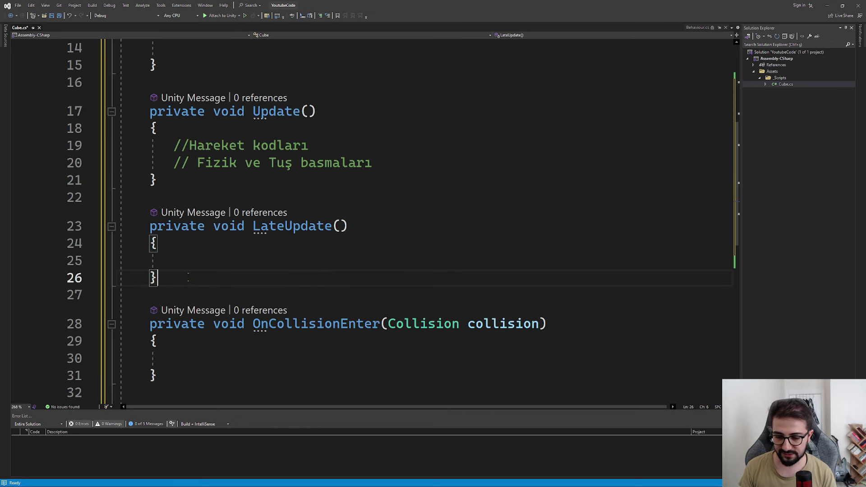
key("Return")
type("fiz")
key("BackSpace")
type("x")
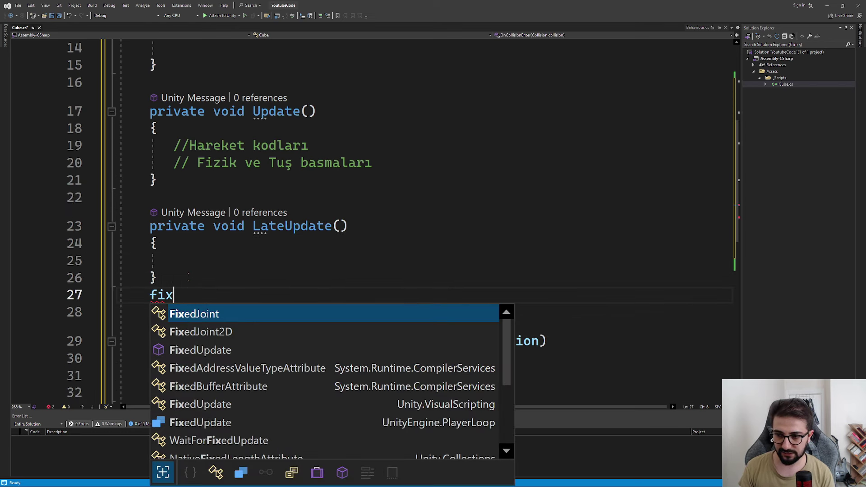
key("Down")
key("Down")
key("Return")
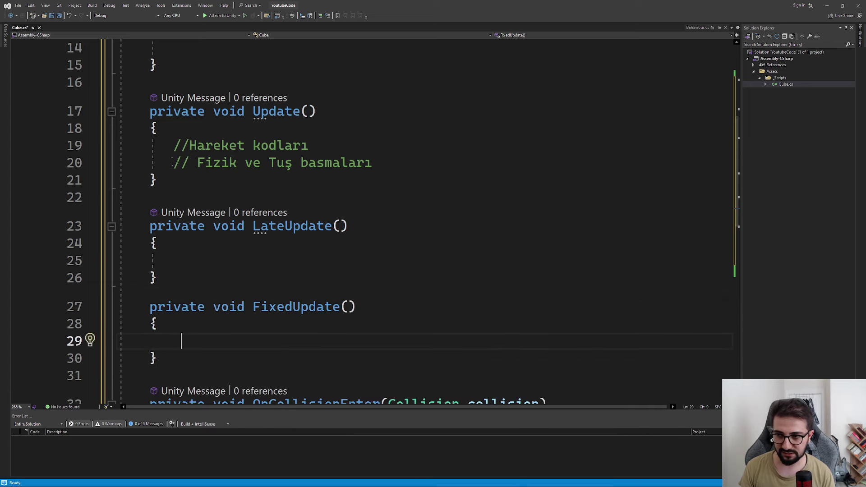
left_click_drag(173, 162, 239, 162)
left_click(253, 341)
mouse_move(279, 306)
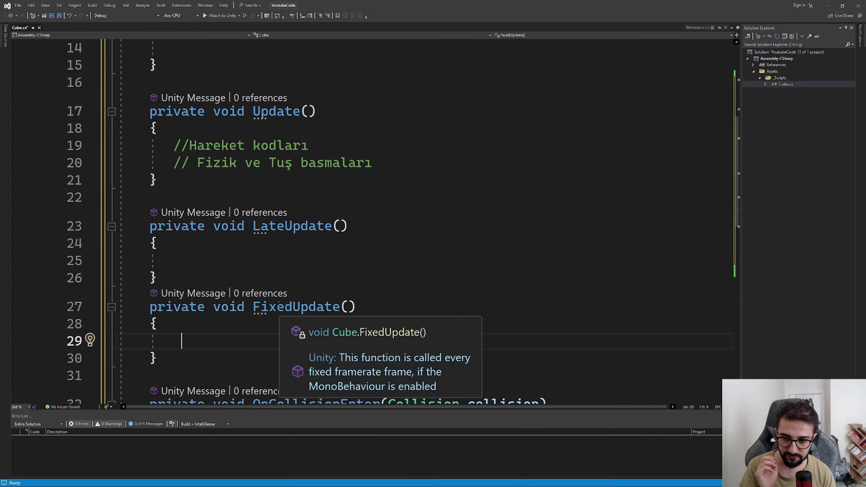
double_click(551, 5)
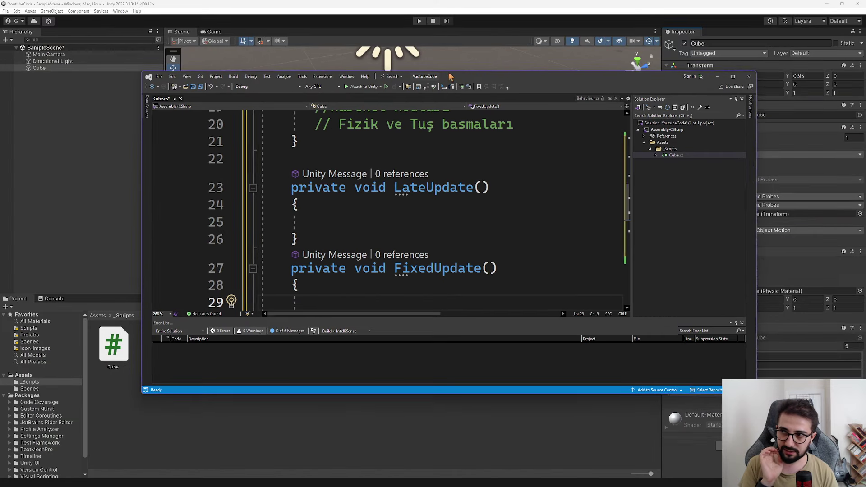
left_click_drag(551, 72, 551, 1)
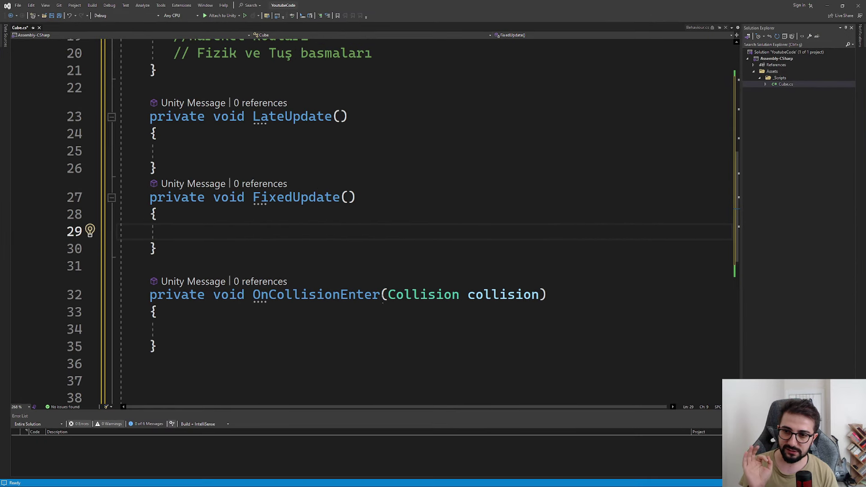
scroll(185, 187, "up", 2)
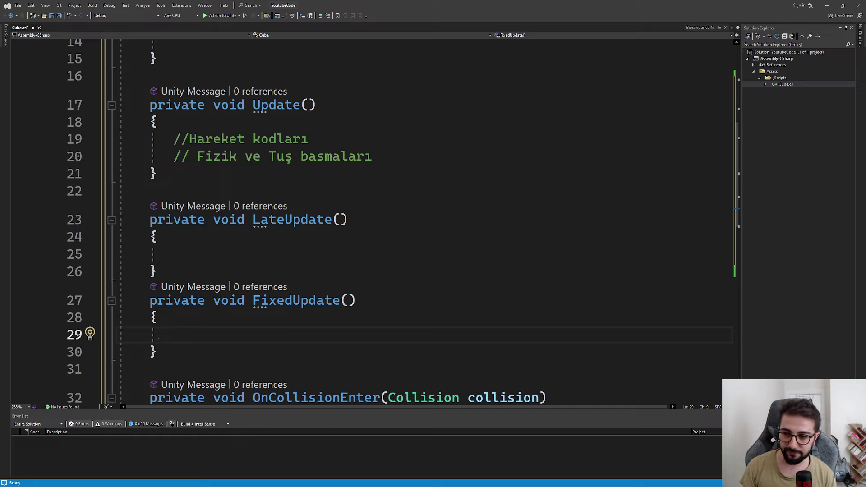
left_click_drag(173, 352, 150, 299)
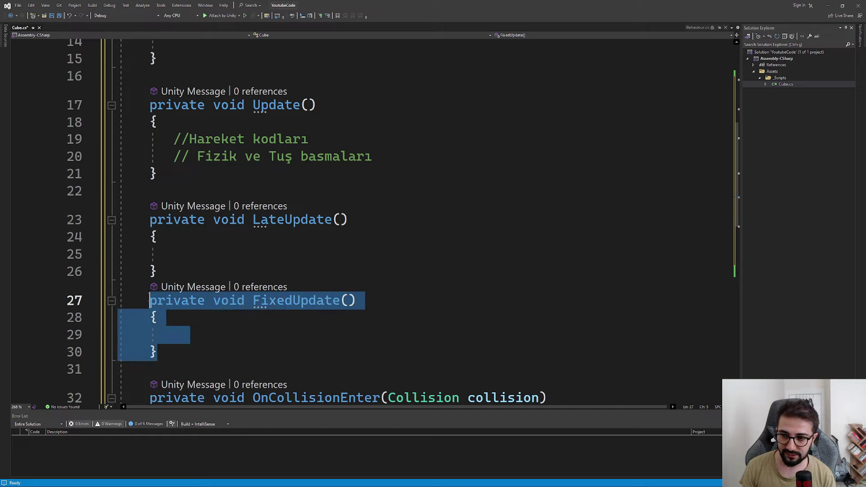
left_click(181, 334)
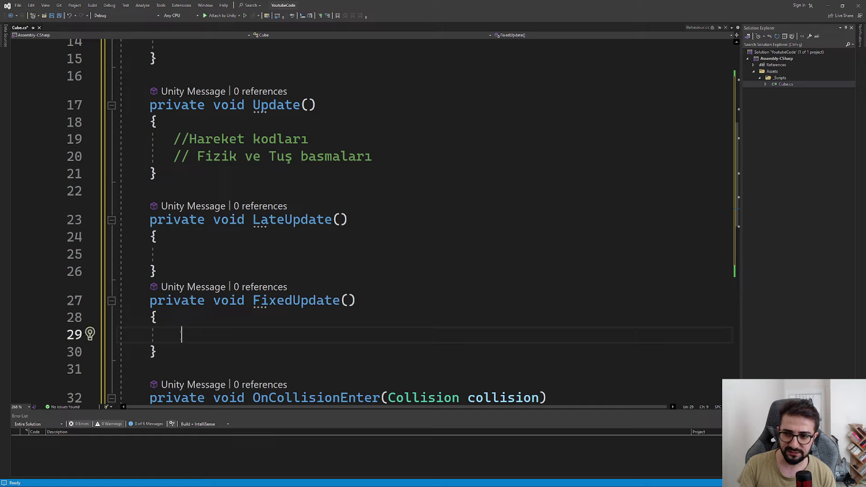
left_click(174, 254)
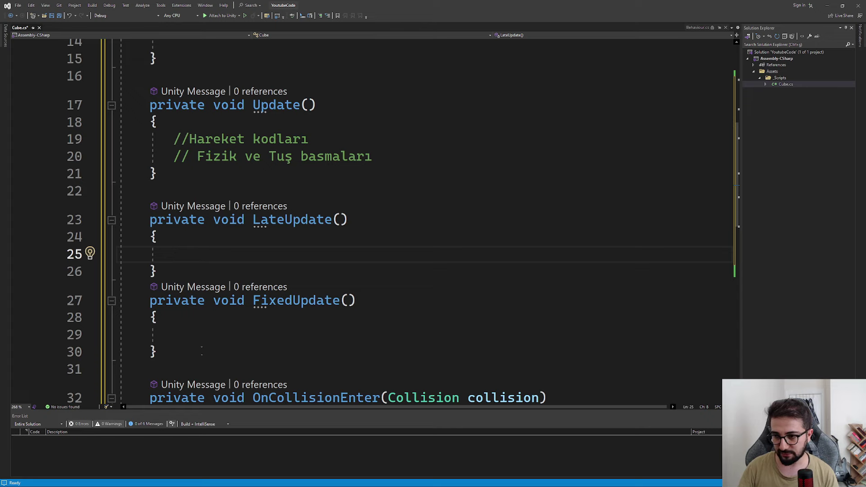
Step: Delete the Update, LateUpdate, FixedUpdate and OnCollisionEnter methods from Cube.cs
left_click_drag(158, 351, 127, 105)
key("Delete")
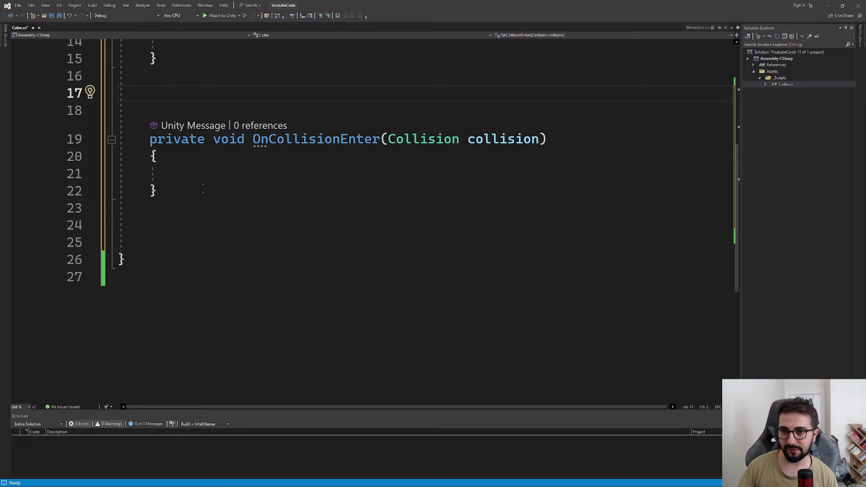
left_click_drag(121, 243, 119, 111)
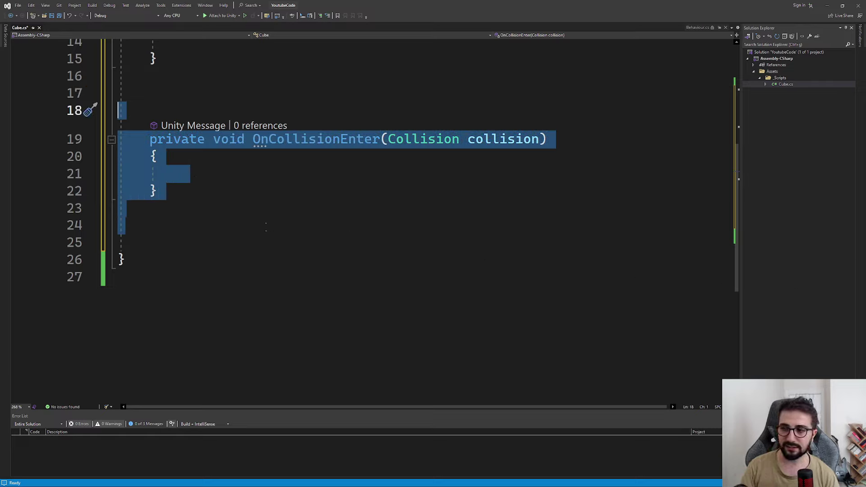
left_click(237, 210)
left_click_drag(237, 192, 118, 139)
key("Delete")
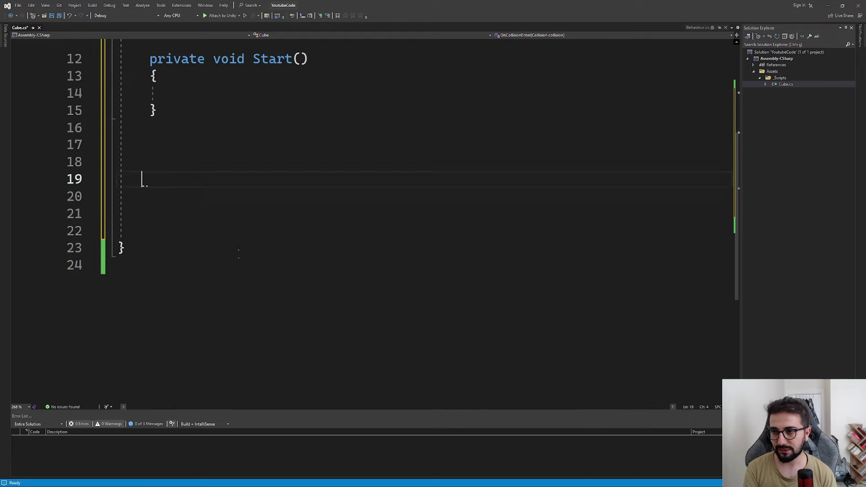
Step: Delete the Awake method so only the empty Start method remains
scroll(230, 260, "up", 3)
left_click(172, 173)
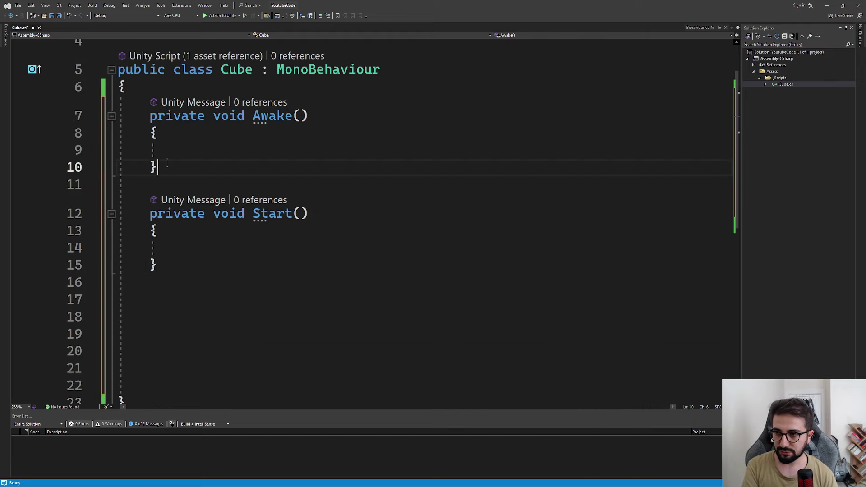
left_click_drag(172, 173, 149, 115)
key("Delete")
left_click(179, 255)
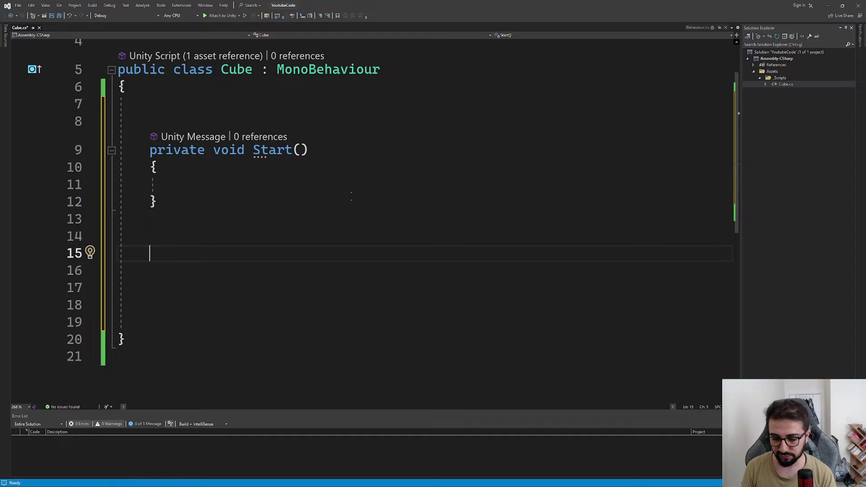
Step: Declare public void Shoot() with an empty brace body below Start
type("public ")
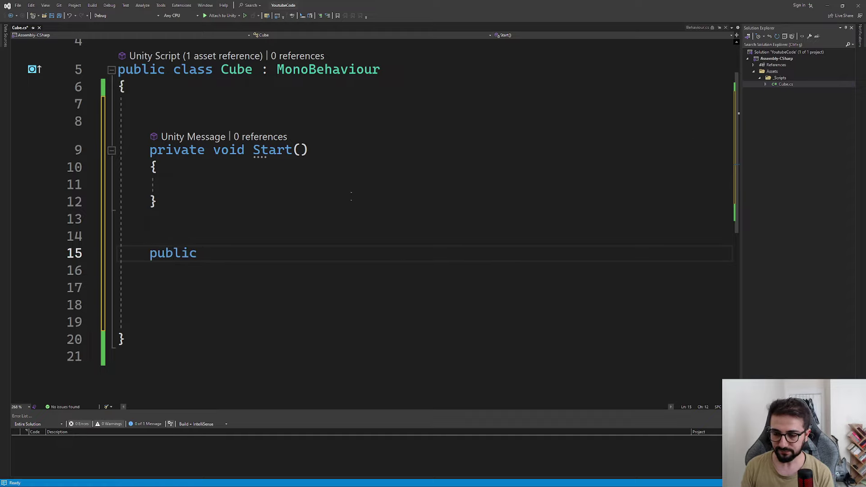
type("void")
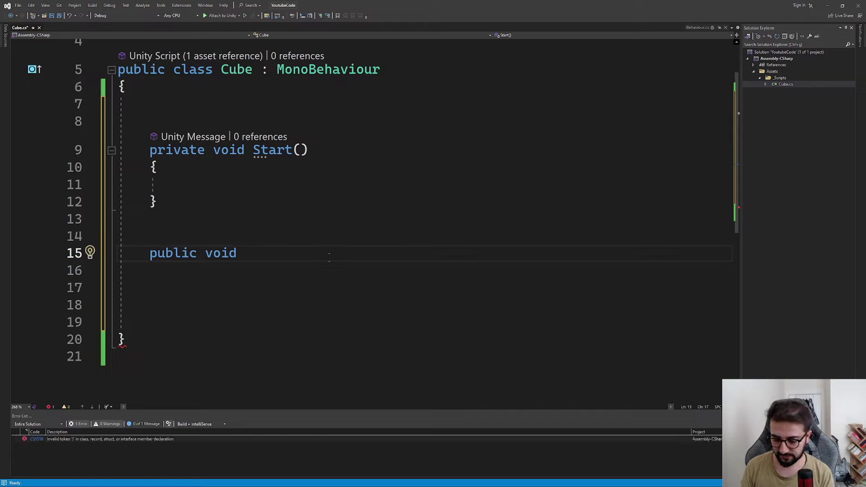
type("Shoot")
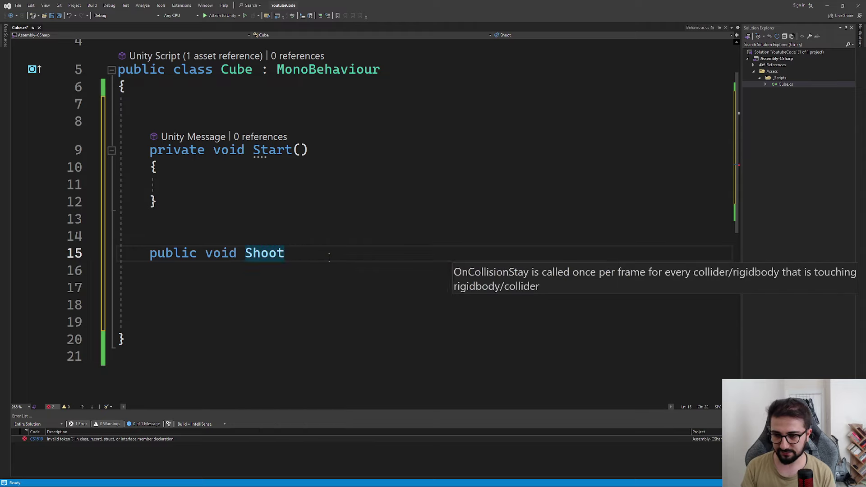
type("()")
key("Return")
type("{")
key("Return")
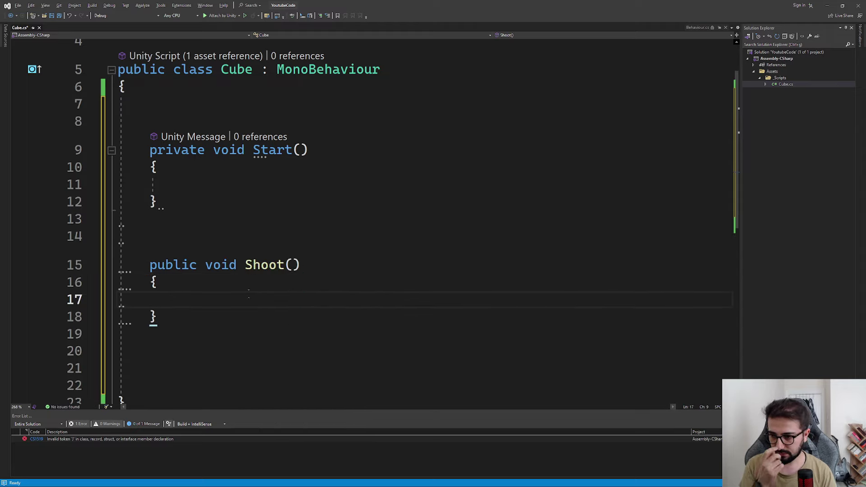
key("Up")
key("Up")
key("Up")
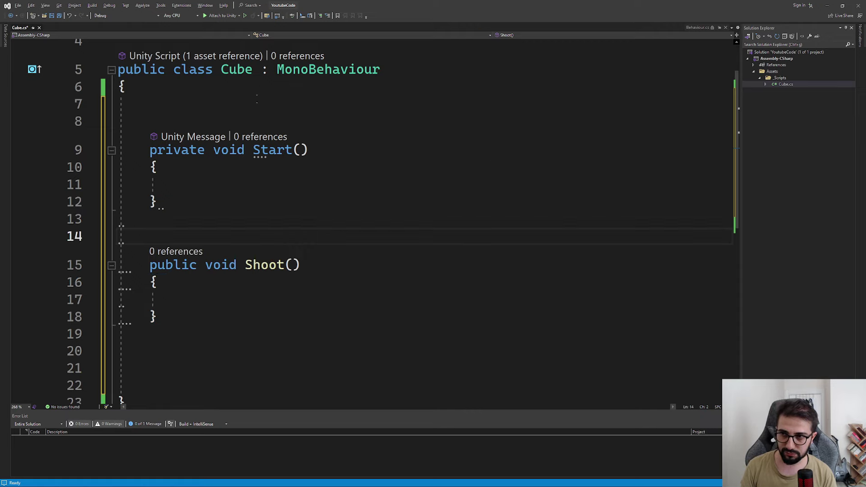
left_click(249, 300)
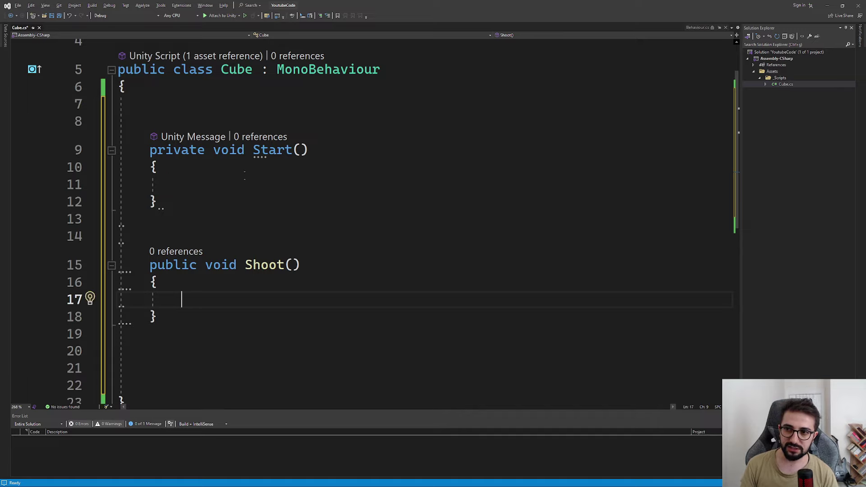
Step: Call Shoot(); inside Start, picking Shoot from the IntelliSense suggestions
left_click(233, 188)
type("Sh")
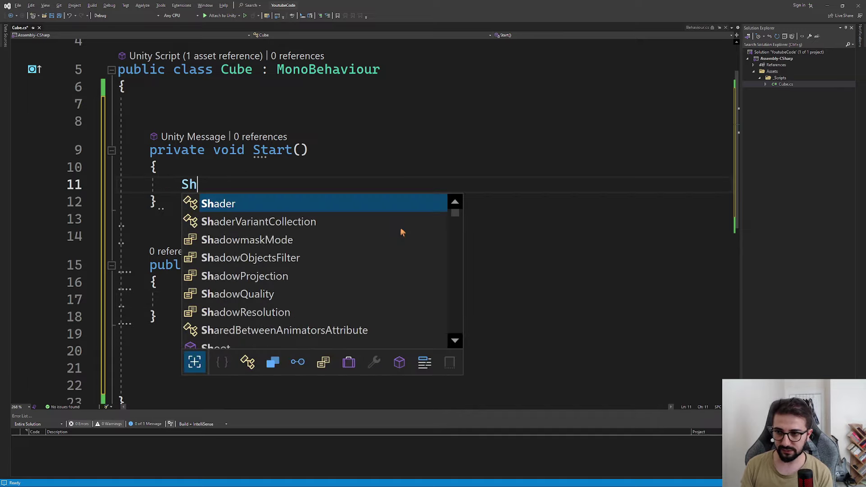
type("o")
key("Tab")
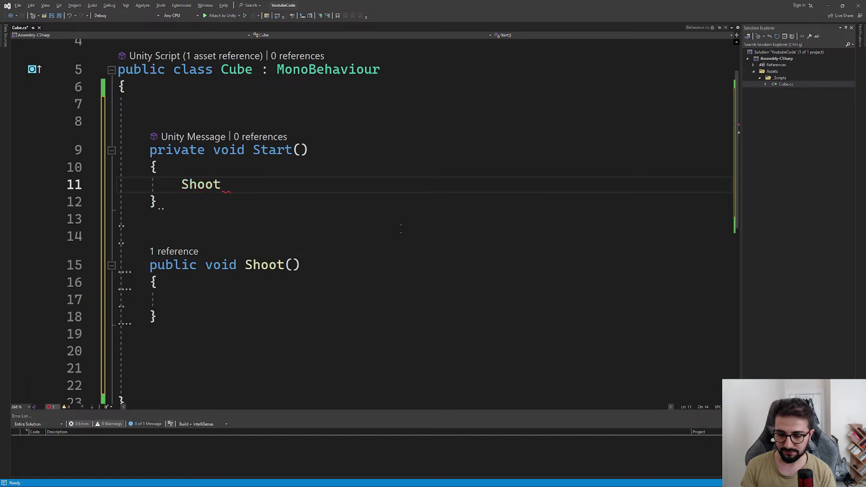
type("();")
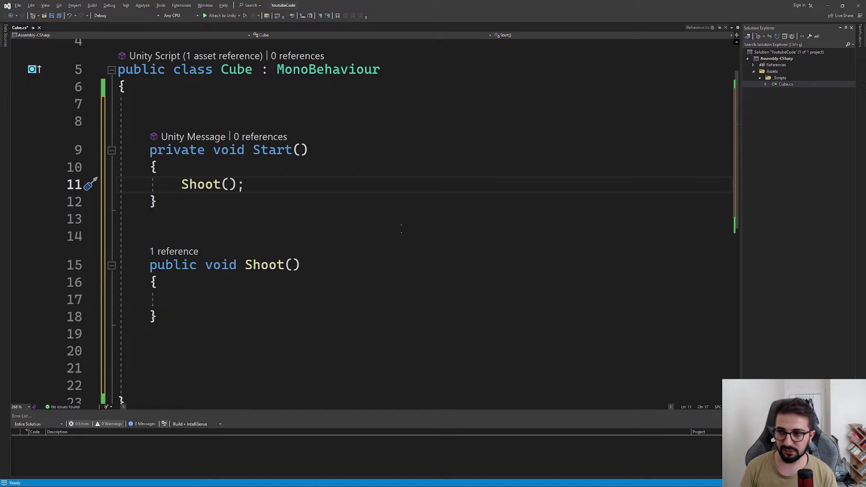
Step: Review the Shoot call, the Shoot method and the Cube class name by selecting them
double_click(270, 153)
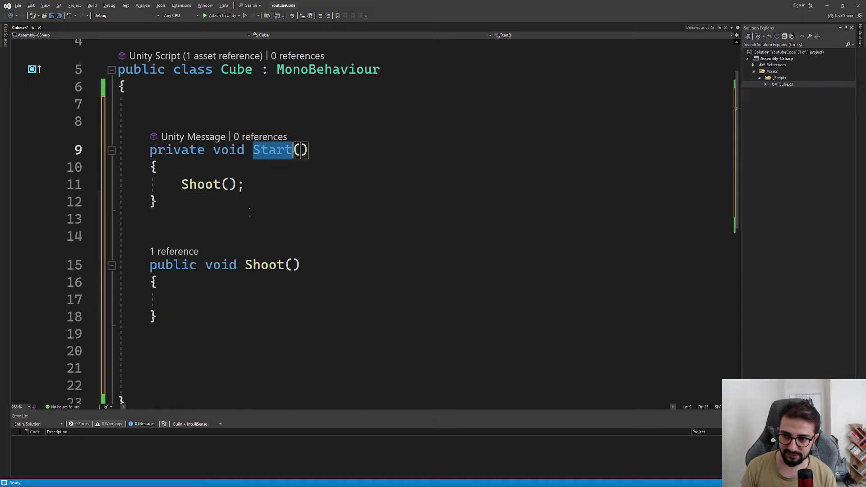
left_click(249, 219)
left_click_drag(118, 265, 158, 317)
double_click(200, 185)
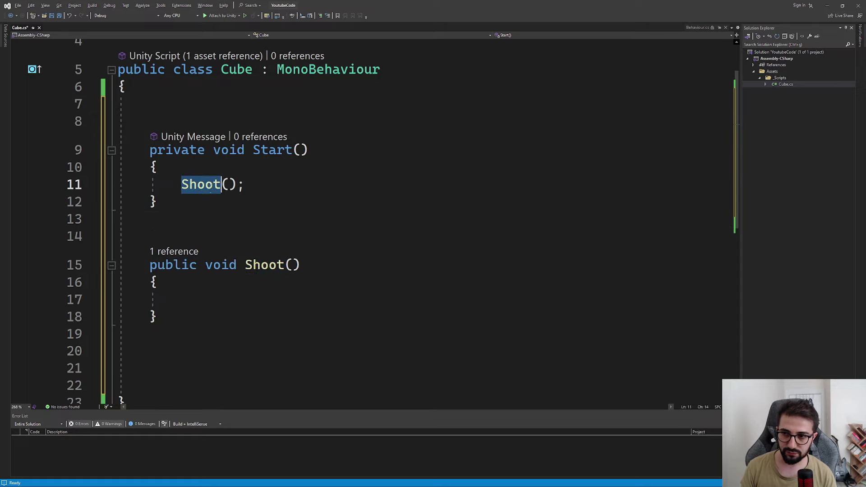
left_click(251, 236)
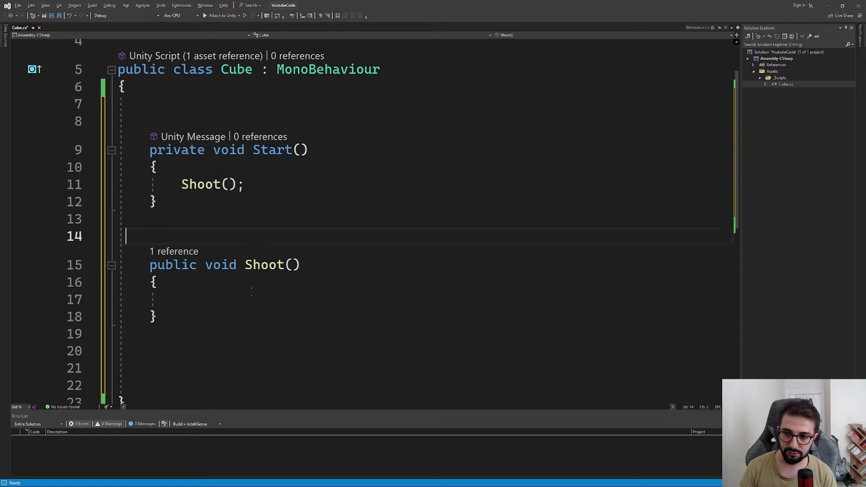
left_click(244, 301)
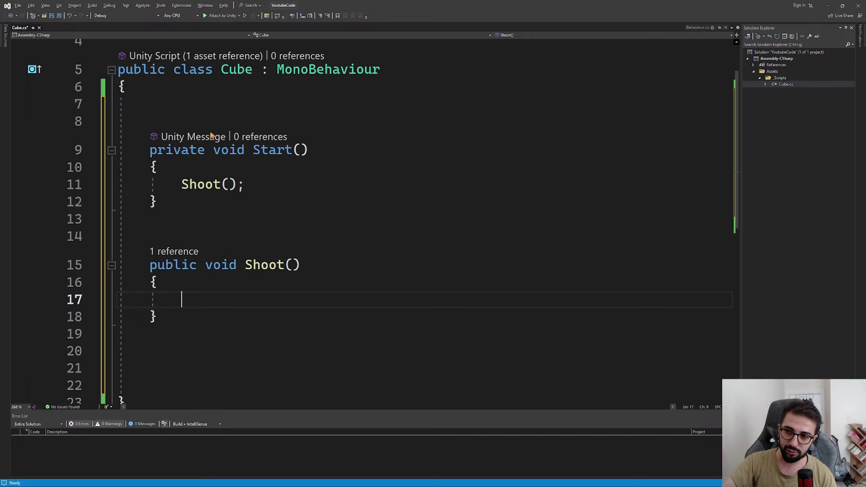
left_click_drag(182, 184, 243, 184)
left_click(198, 275)
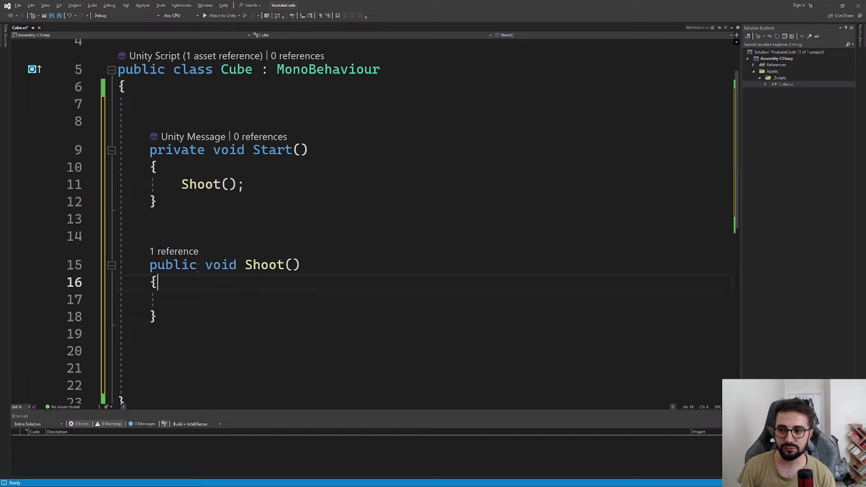
key("Down")
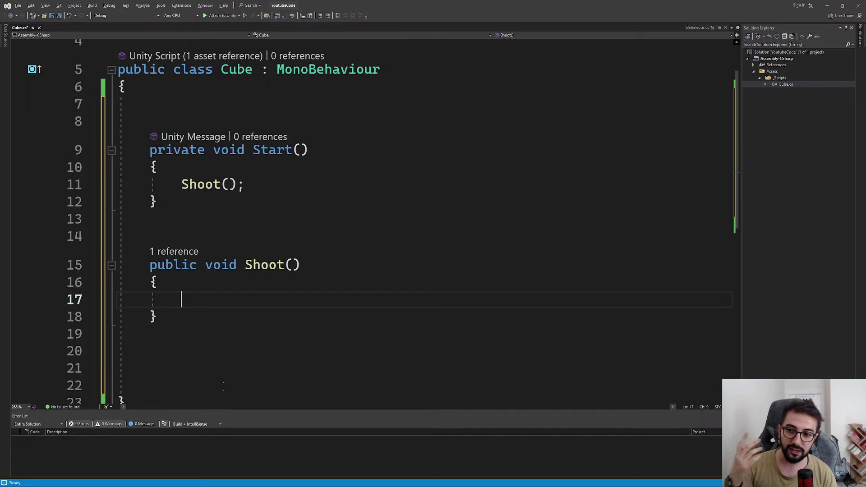
left_click(215, 349)
scroll(215, 344, "down", 1)
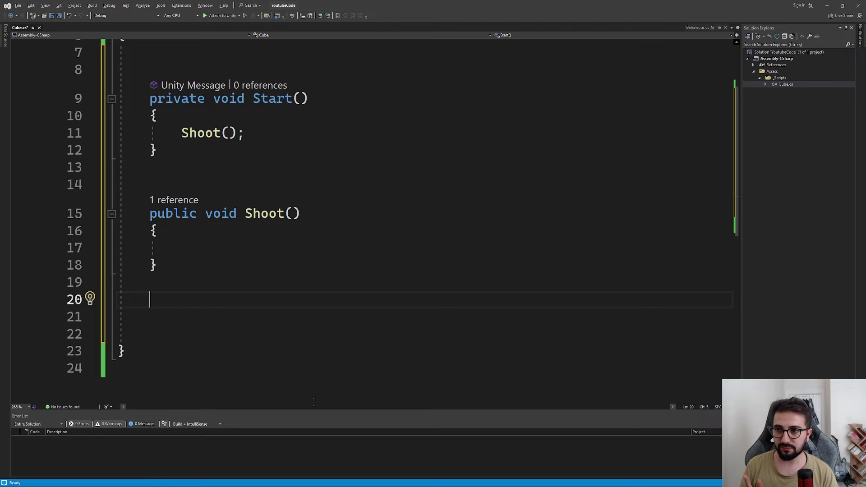
scroll(314, 401, "up", 2)
double_click(244, 128)
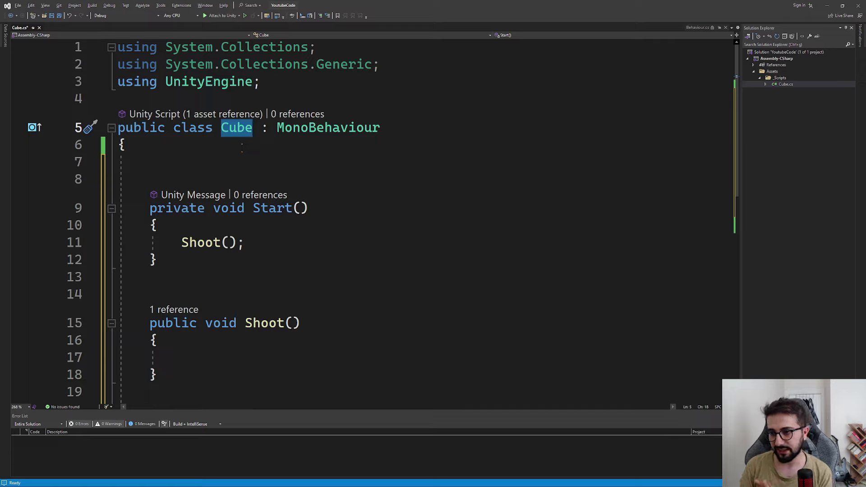
double_click(263, 323)
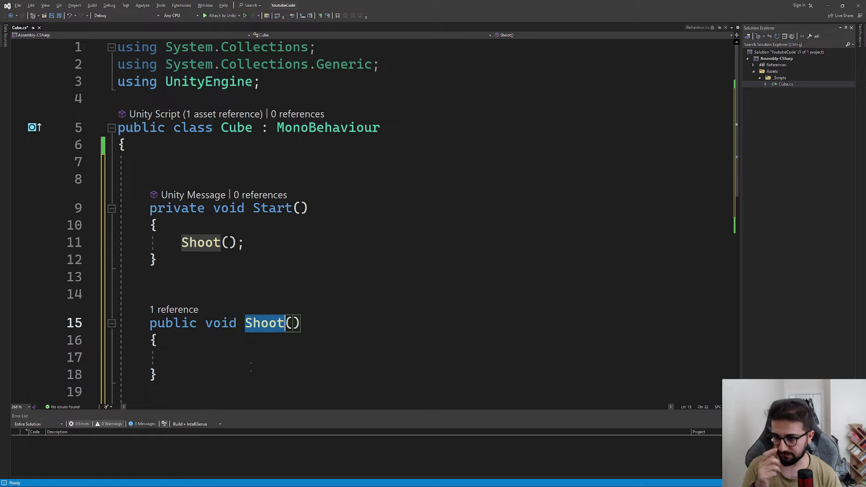
left_click(250, 364)
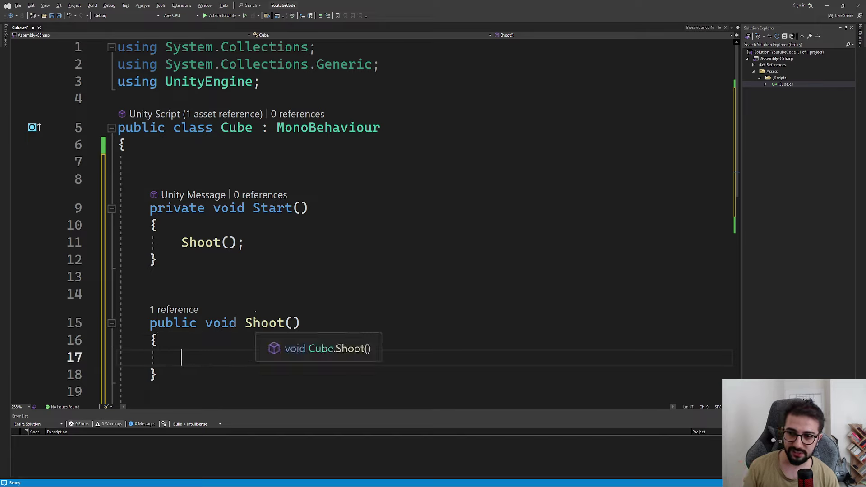
Step: Rename the Shoot method to ShootBullet
left_click(254, 323)
key("BackSpace")
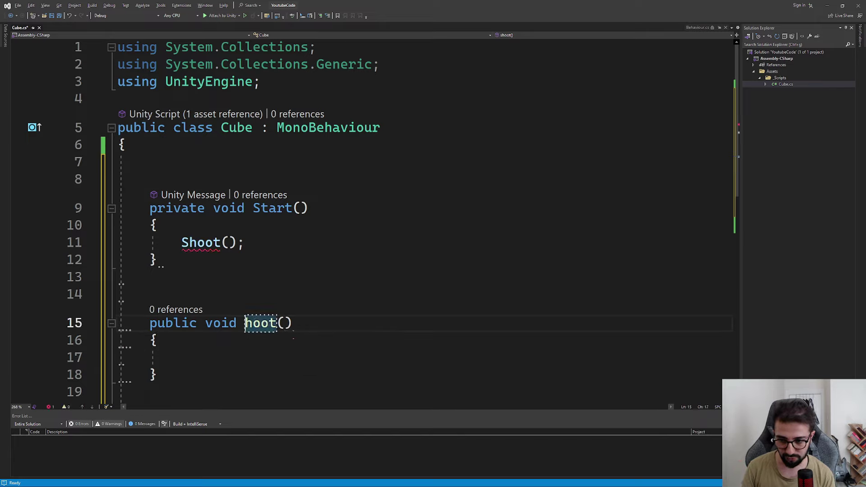
type("S")
left_click(305, 357)
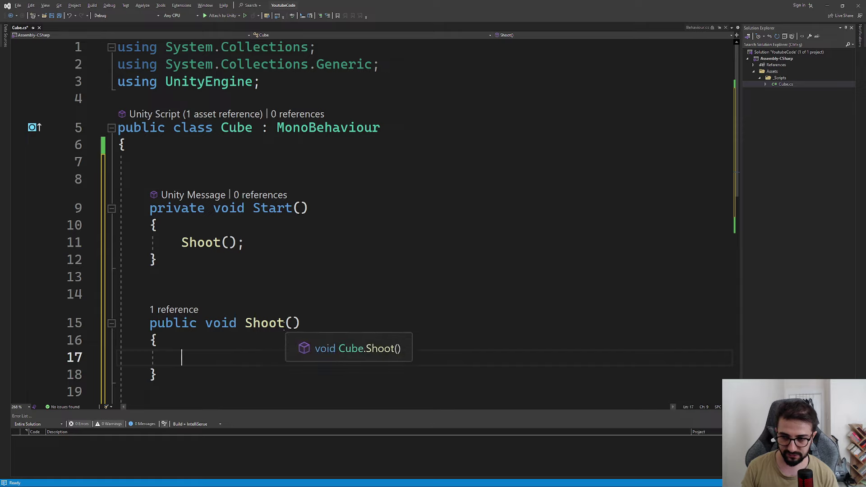
left_click(293, 323)
type("Bullet")
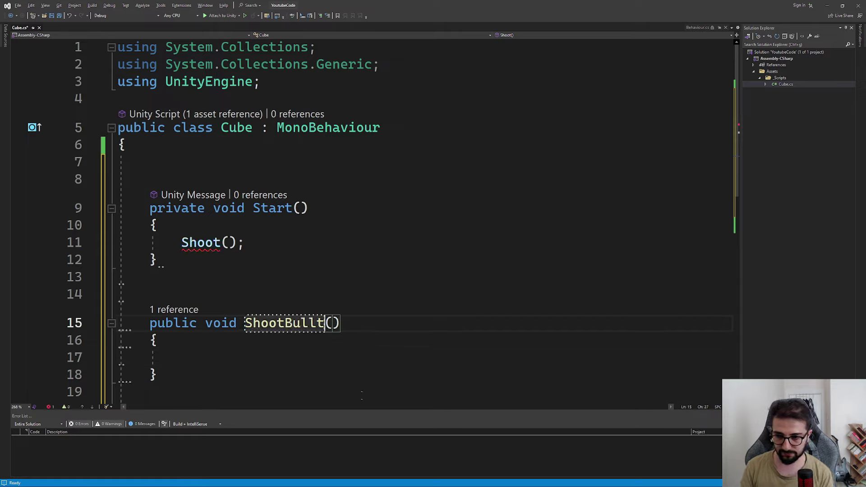
key("BackSpace")
type("et")
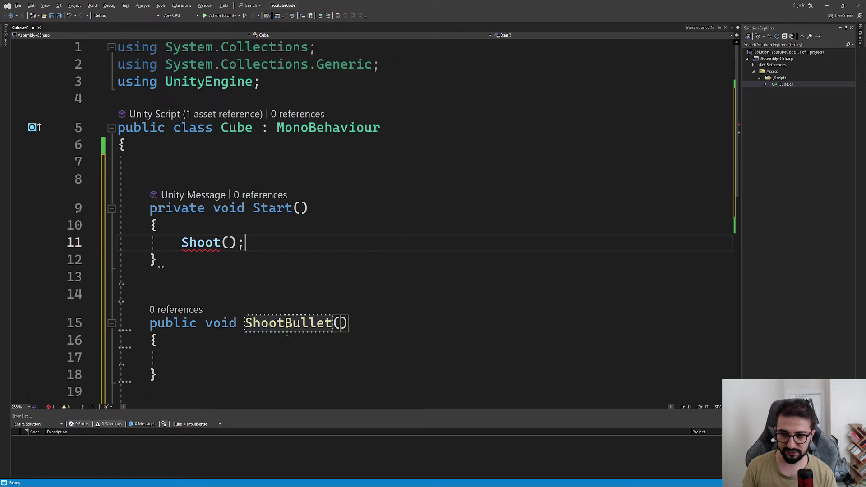
Step: Toggle the B's case in ShootBullet, then rename the method back to Shoot
left_click(293, 323)
key("BackSpace")
type("b")
left_click(447, 283)
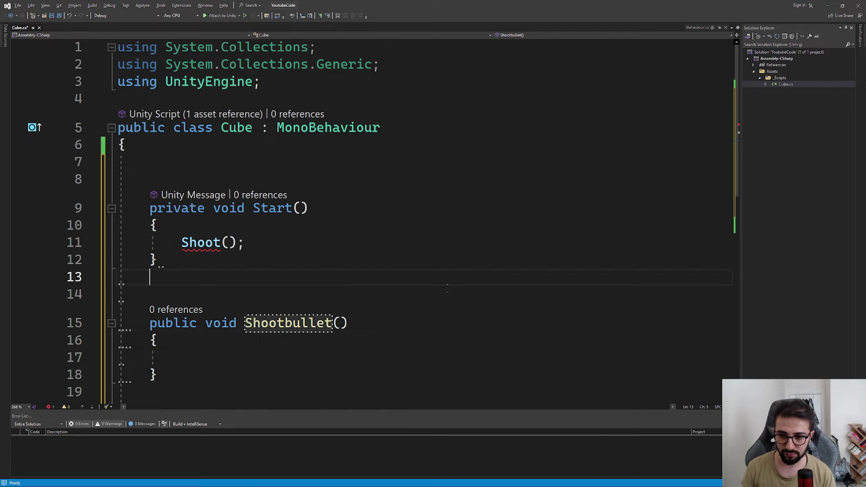
left_click(293, 323)
key("BackSpace")
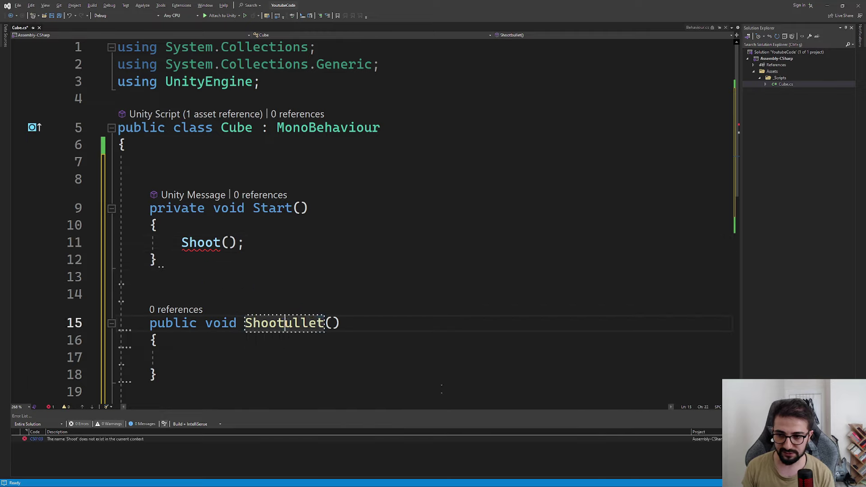
type("B")
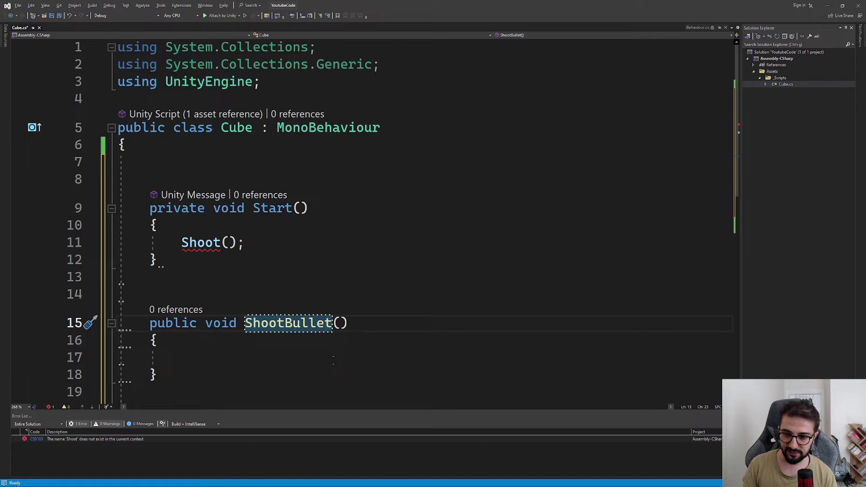
double_click(288, 323)
type("Sho")
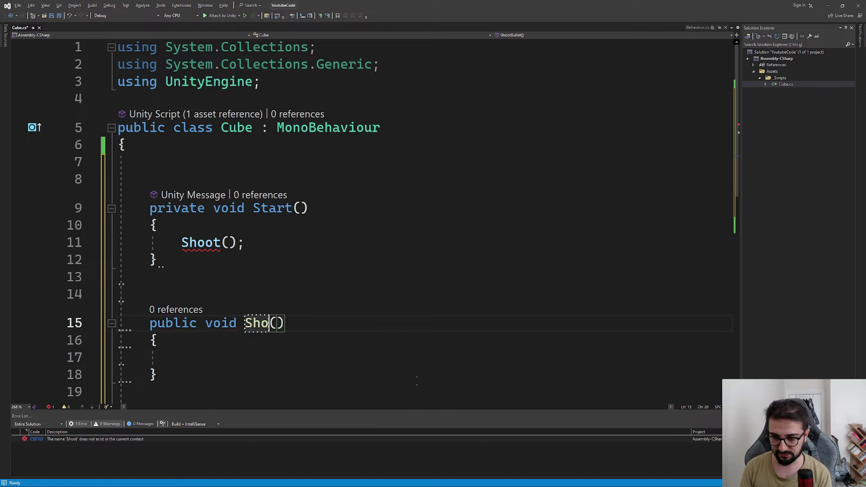
type("ot")
key("Return")
Step: Begin a 'public int ammo ;' field on empty line 7 above Start
key("Up")
key("Up")
key("Up")
key("Up")
key("Up")
key("Up")
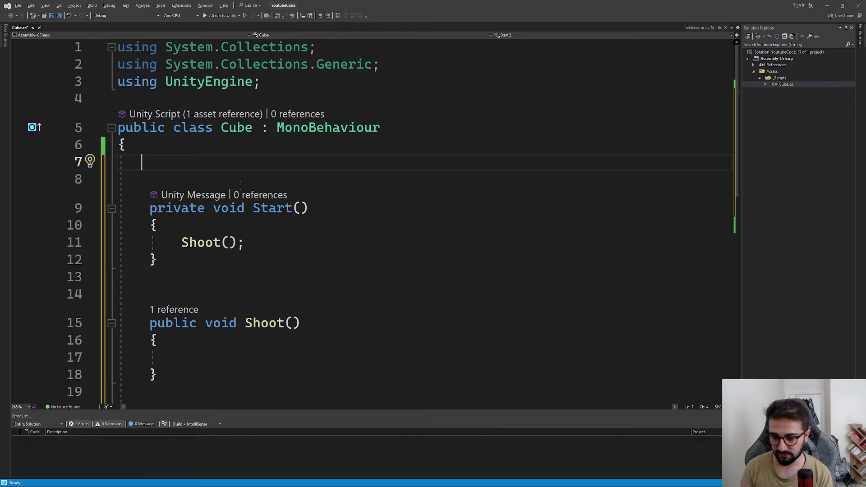
key("Tab")
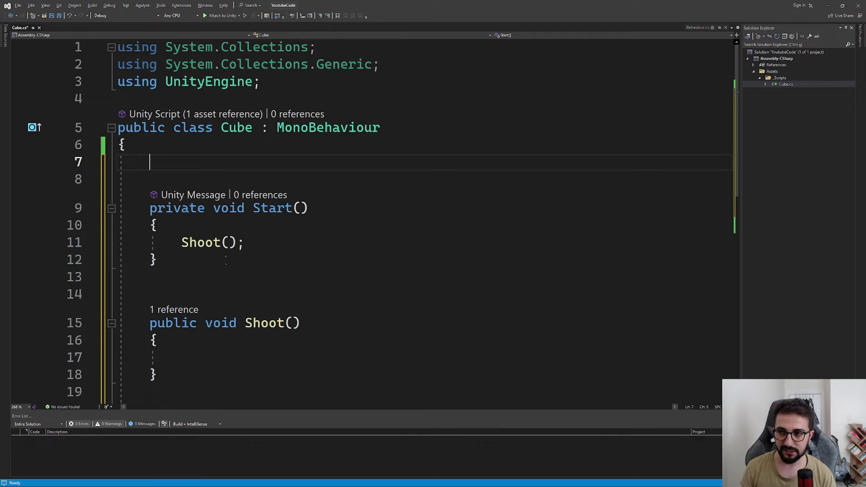
left_click_drag(175, 242, 246, 243)
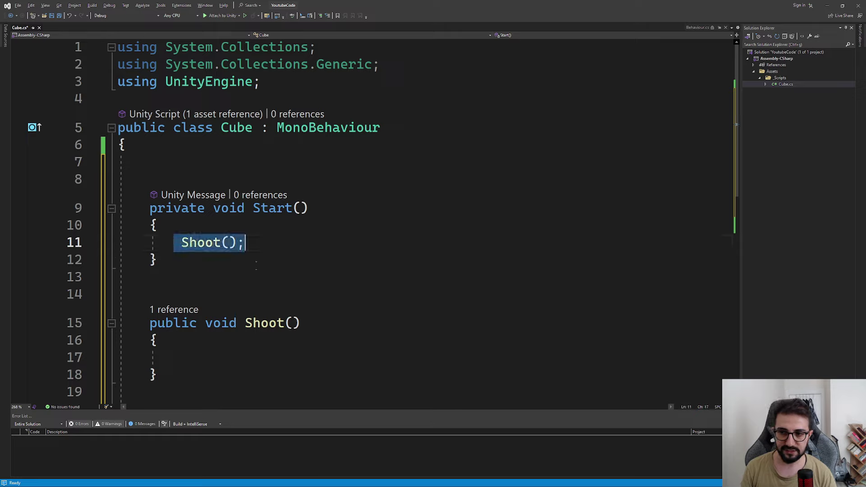
left_click(178, 168)
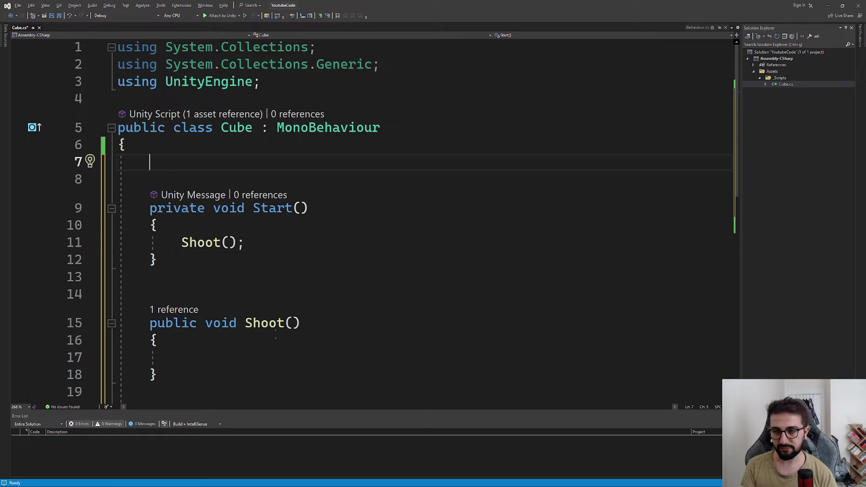
type("publ")
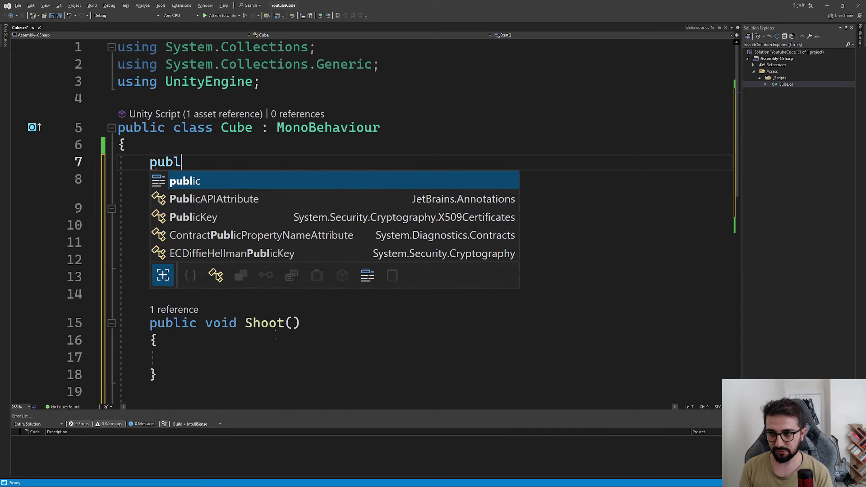
type("ic int ")
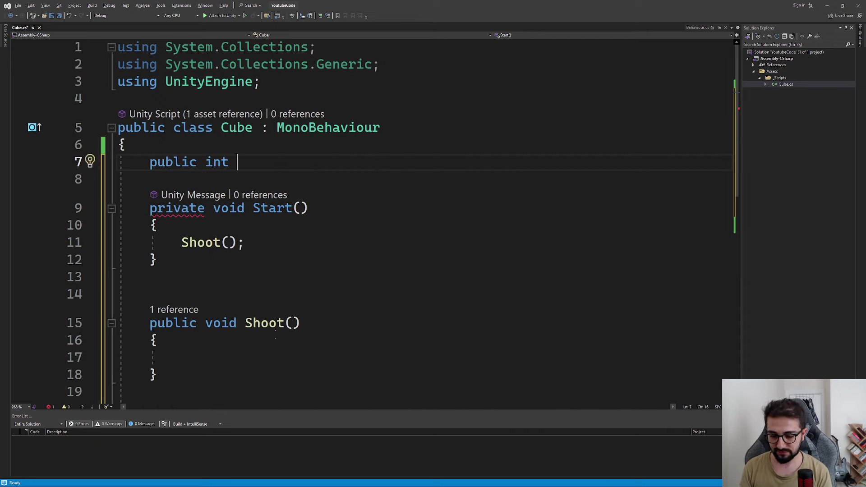
type("ammo ;")
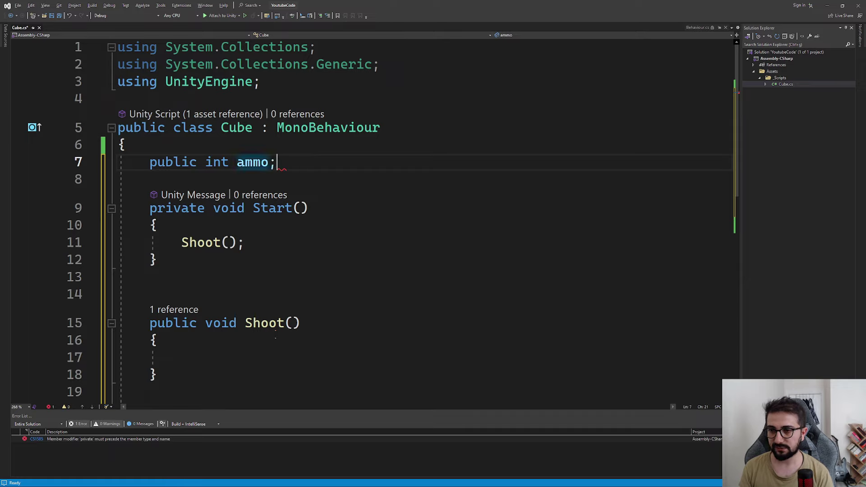
Step: Give the ammo field an initial value of 5 and save the script
key("Left")
type("=5")
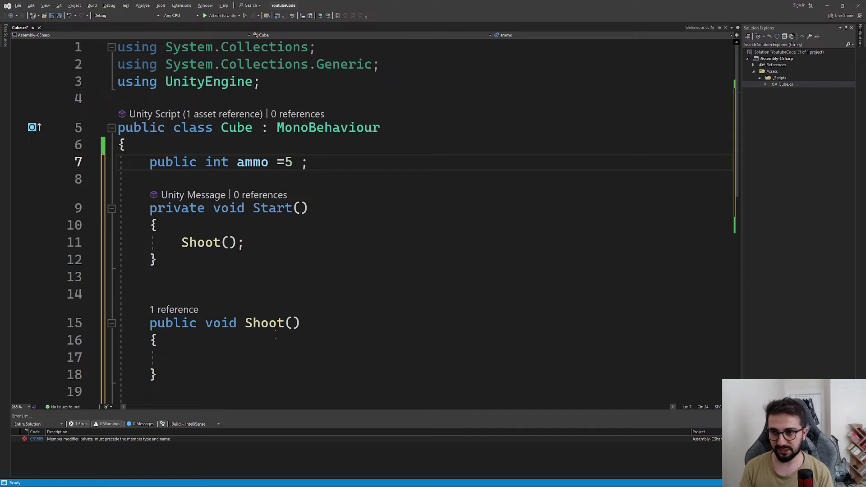
key("ctrl+s")
Step: In Shoot, subtract 1 from ammo with 'ammo = ammo - 1;' and 'ammo -= 1;'
left_click(221, 354)
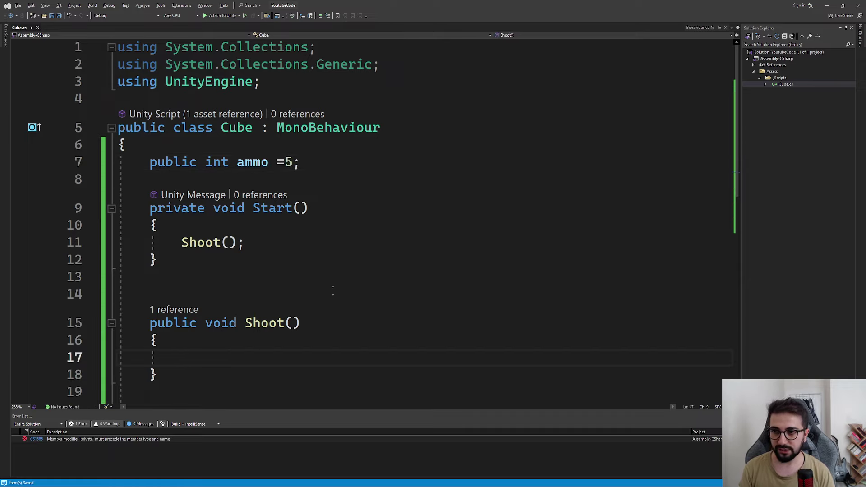
scroll(332, 291, "down", 1)
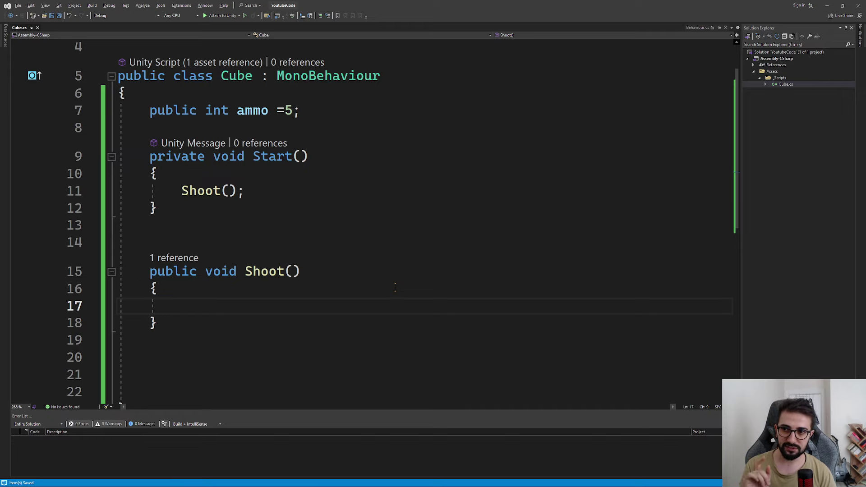
type("ammo = 5;")
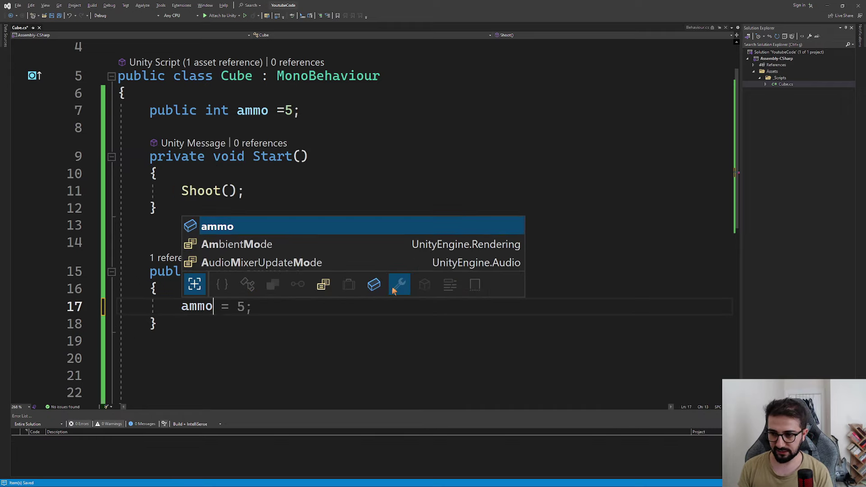
key("BackSpace")
key("BackSpace")
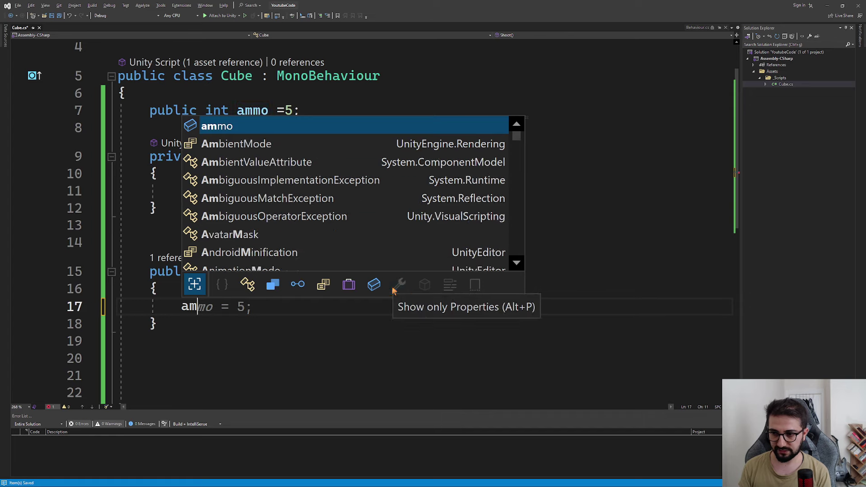
type("mo ")
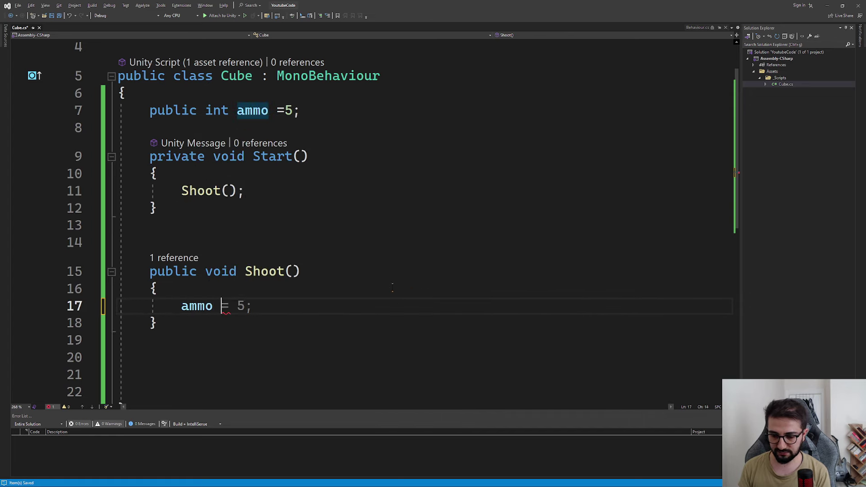
type("- 1 = a")
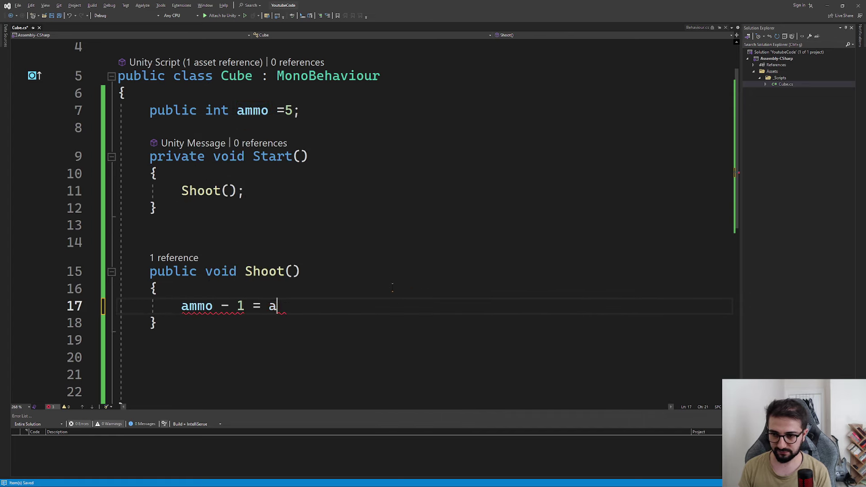
type("mmo;")
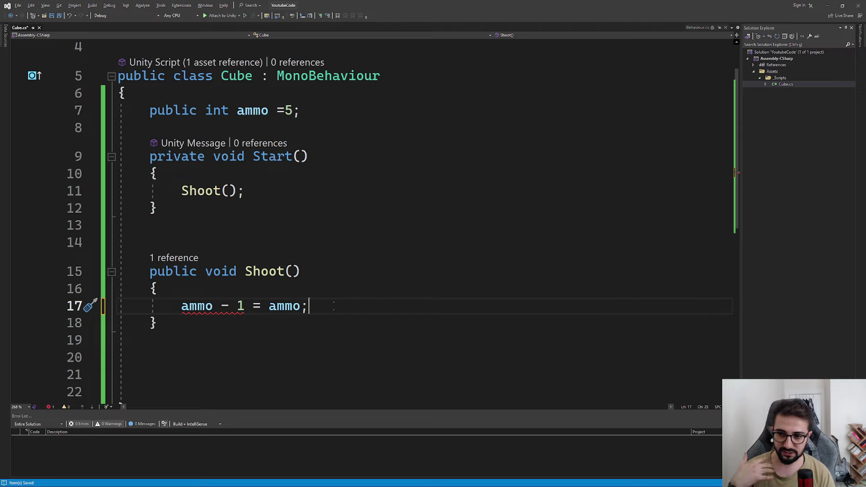
key("shift+Home")
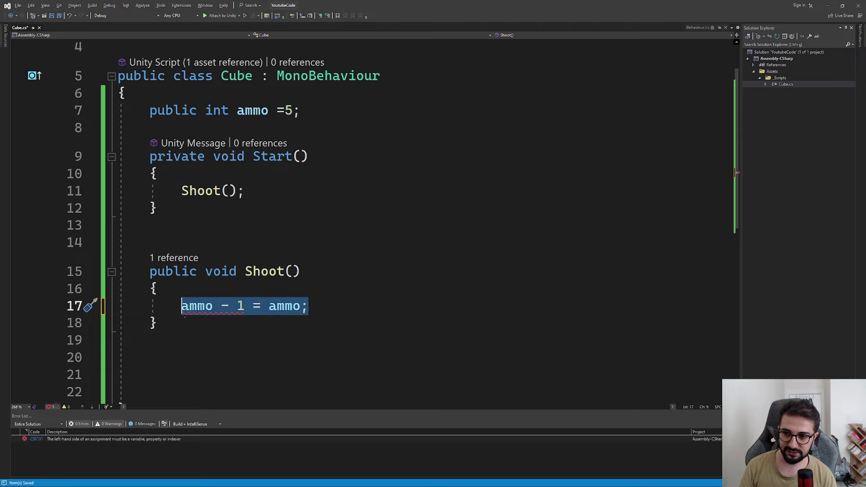
key("shift+Left")
type("ammo ")
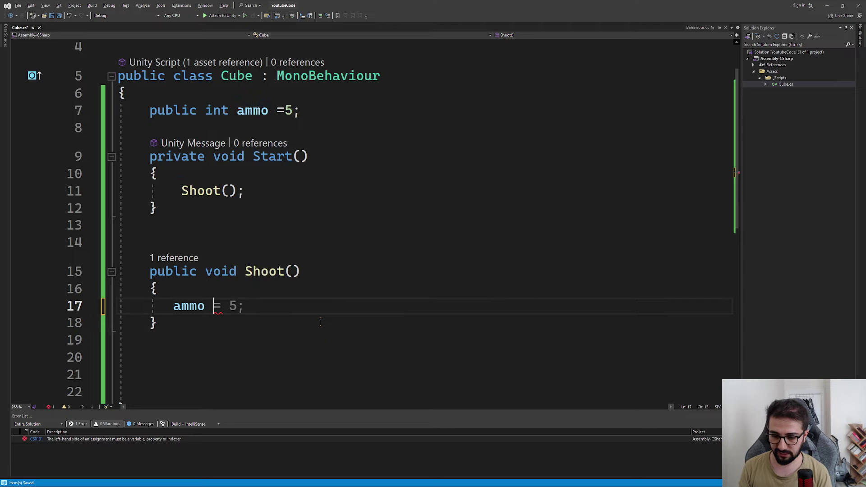
type("= ")
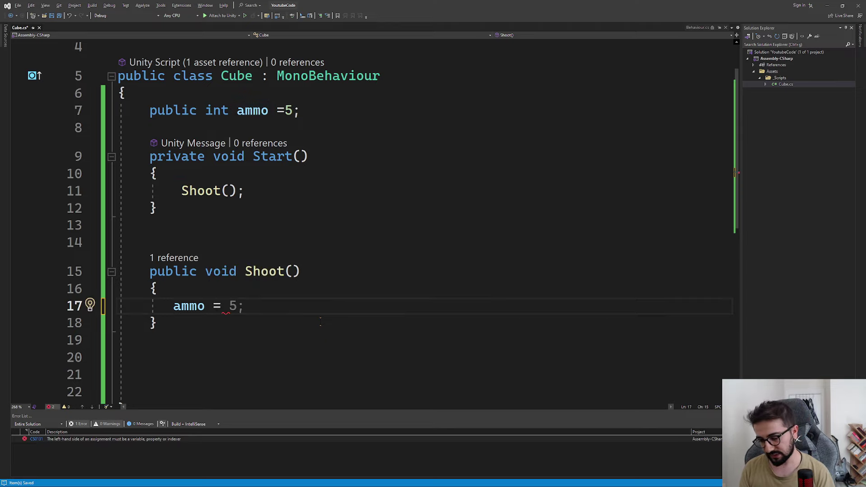
type("ammo")
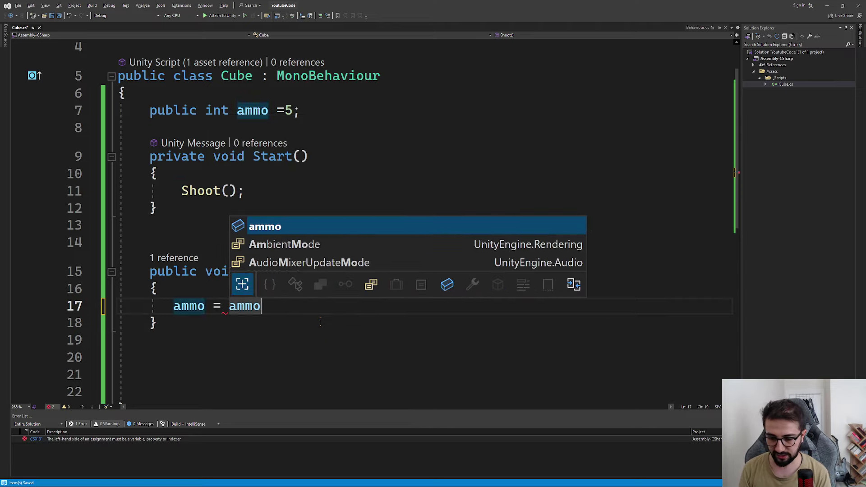
type(" - 1;")
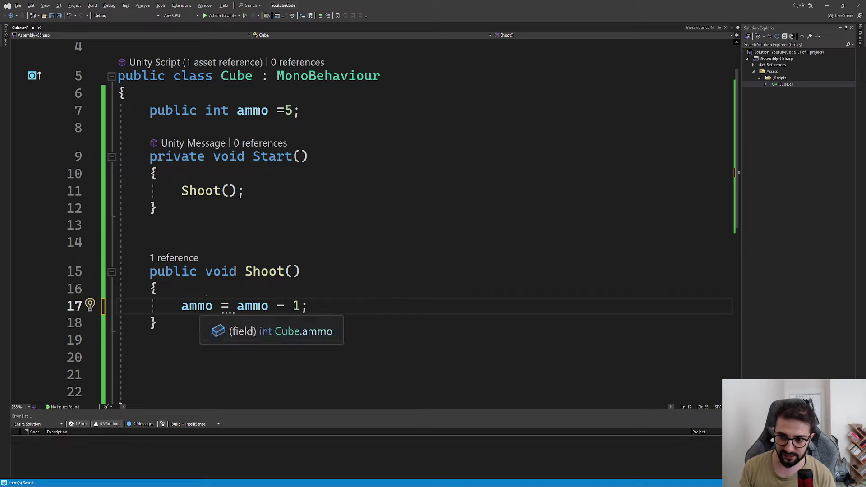
key("Return")
type("ammo -= 1;")
Step: Shorten the ammo = ammo - 1 line to ammo-- using a quick-action suggestion
left_click(227, 306)
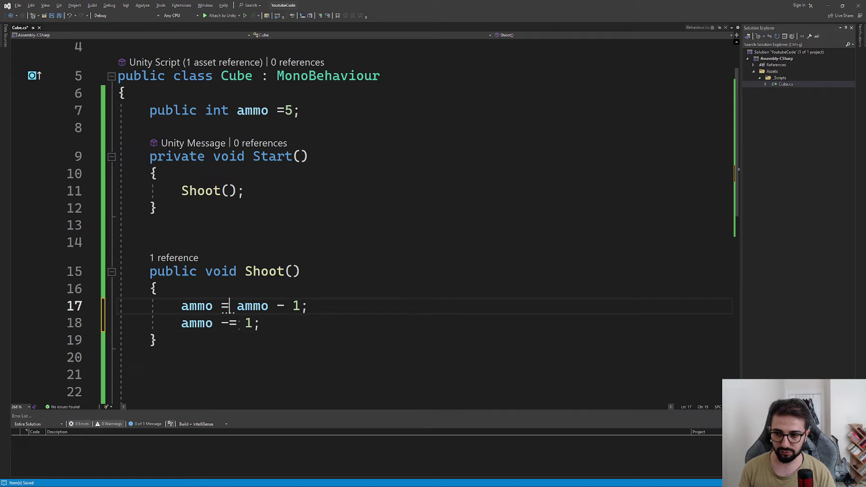
key("ctrl+period")
left_click(256, 336)
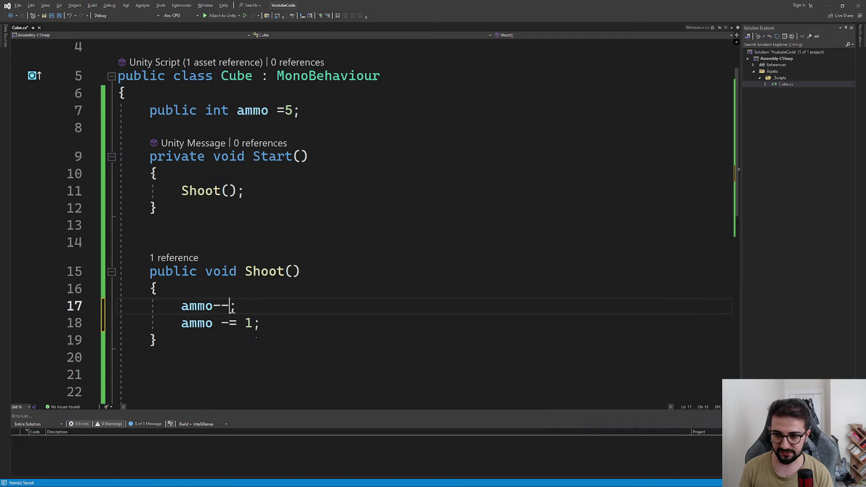
key("Down")
key("End")
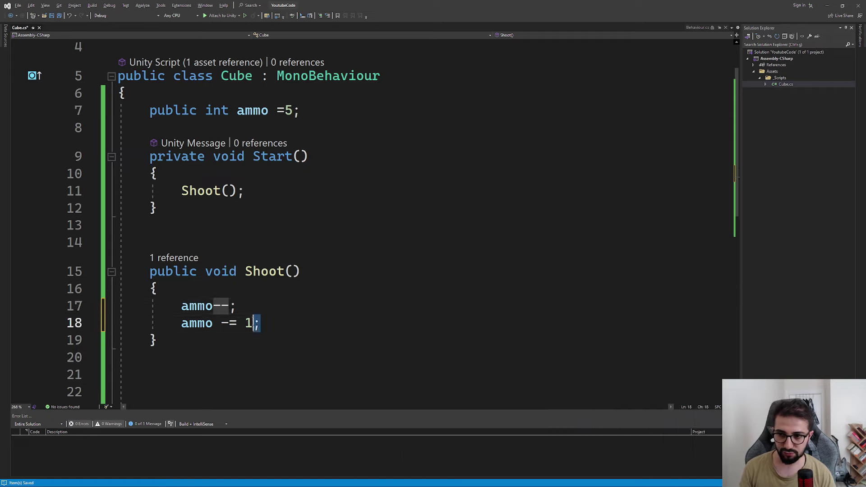
key("shift+Home")
key("BackSpace")
key("ctrl+z")
Step: Try clearing the ammo-- line and changing ammo -= 1 to 2, then undo
left_click(242, 305)
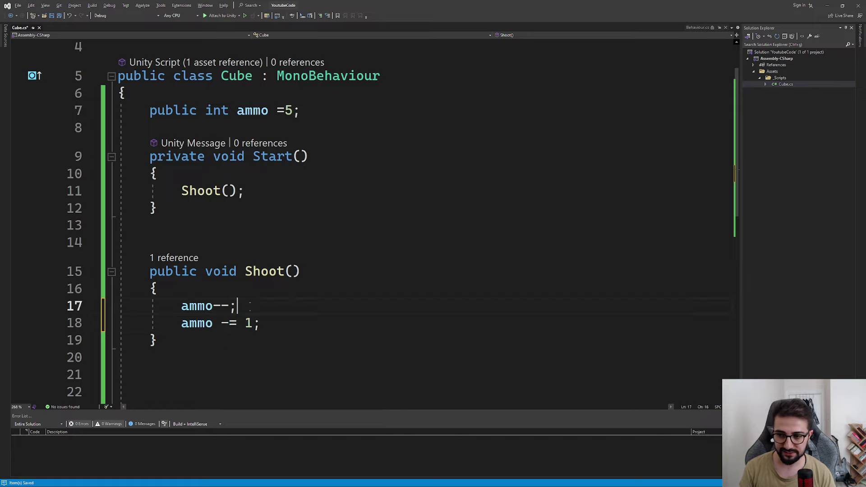
key("shift+Home")
key("BackSpace")
double_click(248, 322)
key("BackSpace")
key("BackSpace")
type("2")
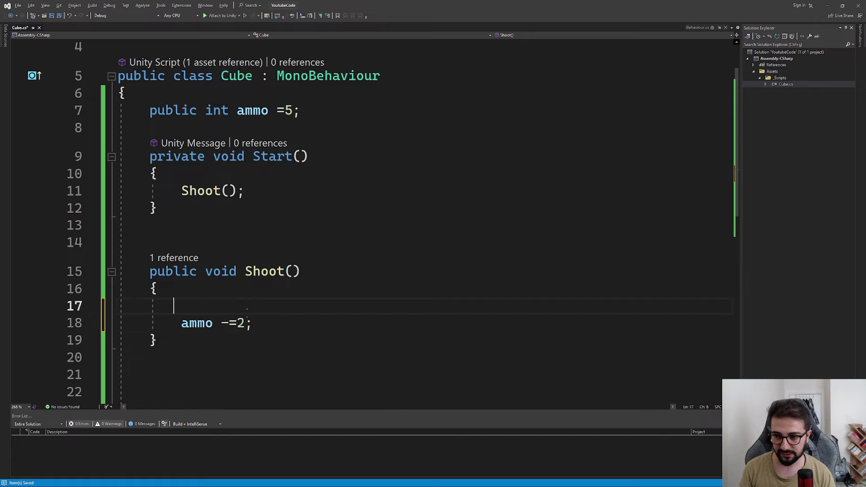
key("ctrl+z")
key("ctrl+z")
Step: Edit ammo-- into ammo-=2, then delete that line entirely
key("End")
key("Left")
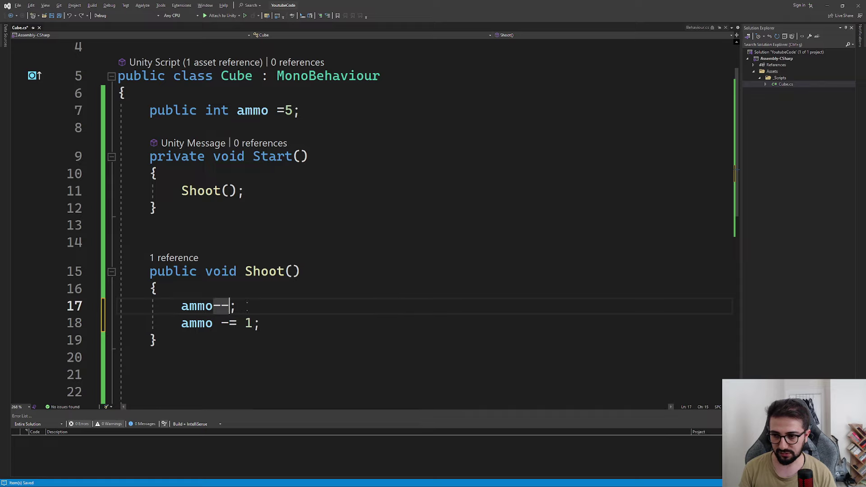
key("BackSpace")
type("=2")
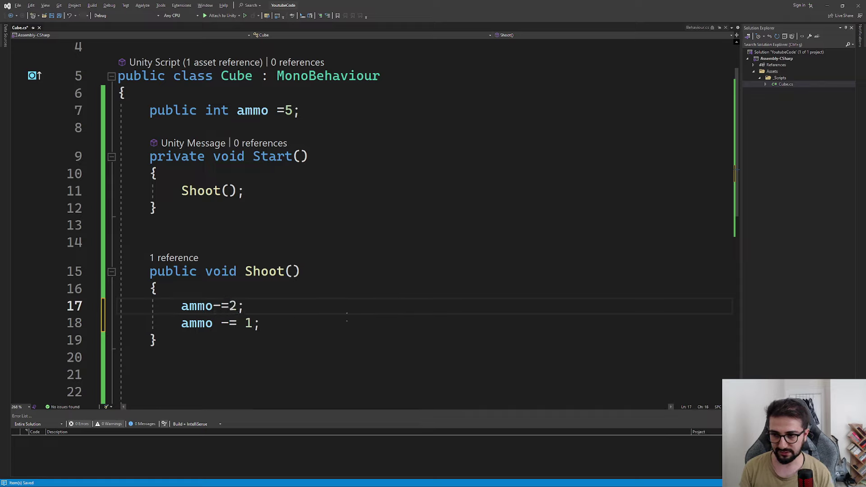
key("End")
key("shift+Home")
key("BackSpace")
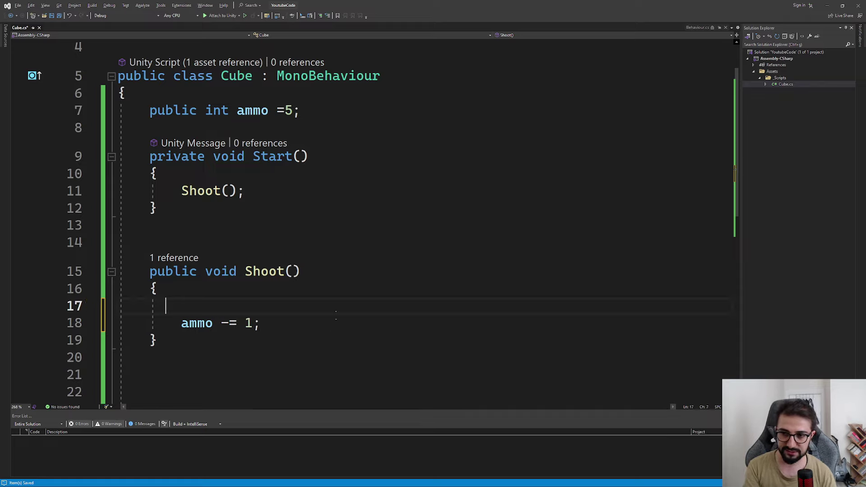
key("BackSpace")
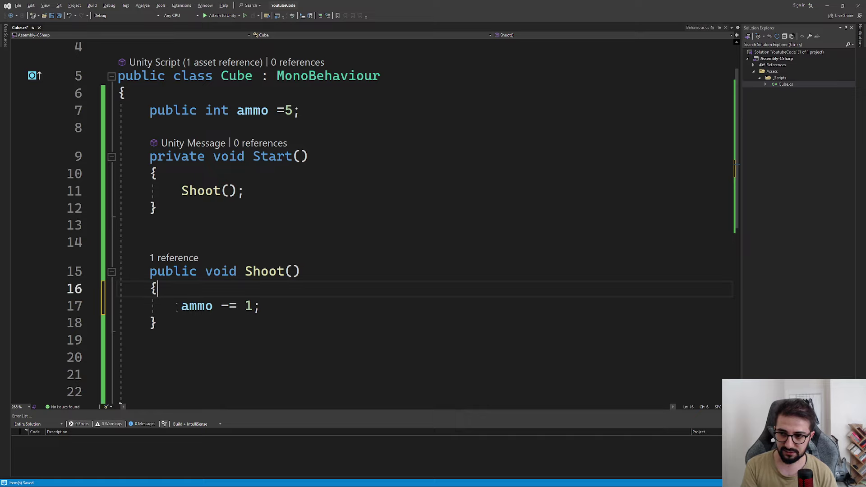
Step: Save Cube.cs with Shoot containing only ammo -= 1;
left_click_drag(160, 303, 262, 307)
left_click(260, 359)
scroll(361, 216, "down", 3)
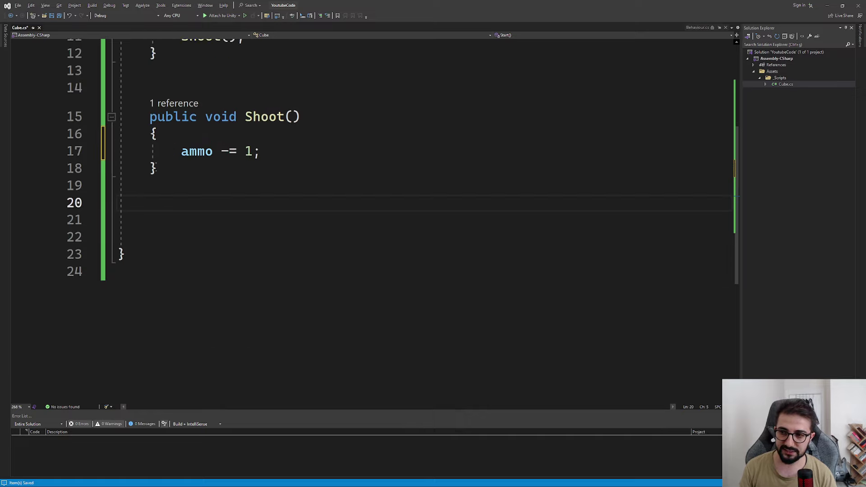
scroll(361, 216, "up", 2)
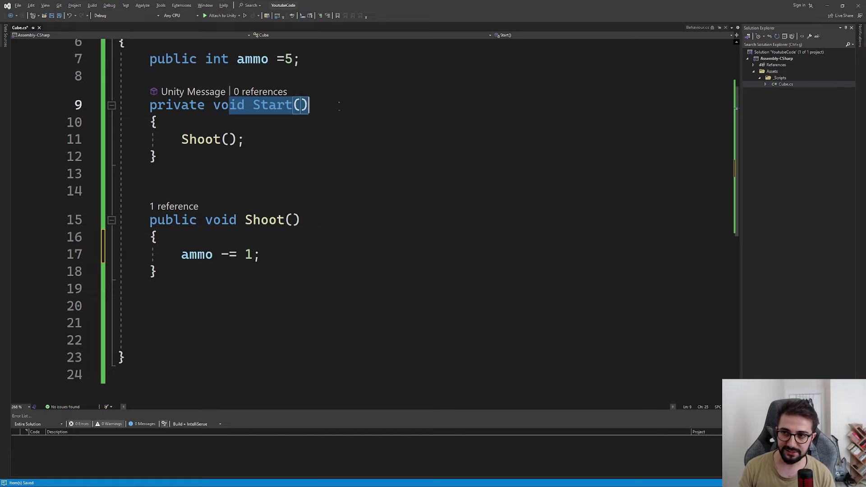
left_click(192, 175)
left_click_drag(90, 270, 91, 219)
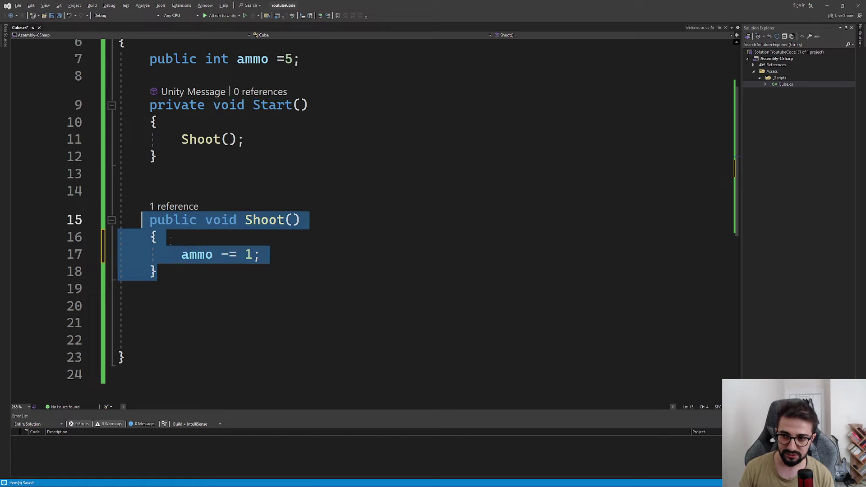
left_click(141, 288)
left_click(320, 249)
key("ctrl+s")
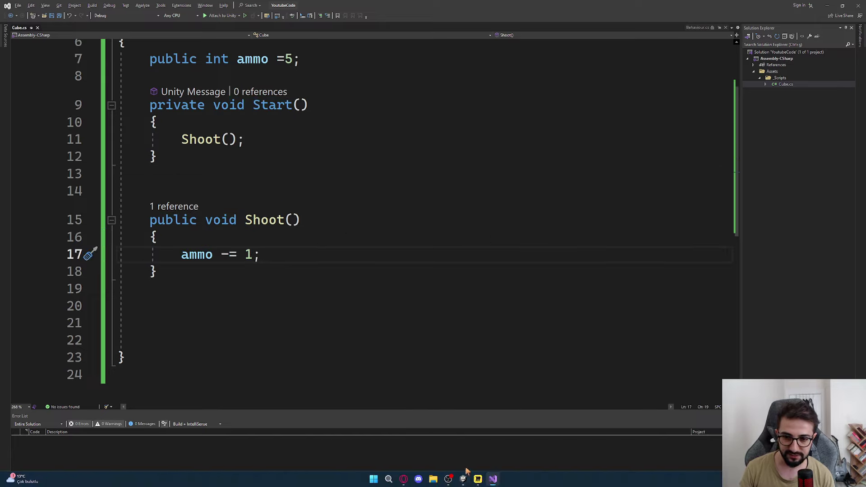
mouse_move(463, 478)
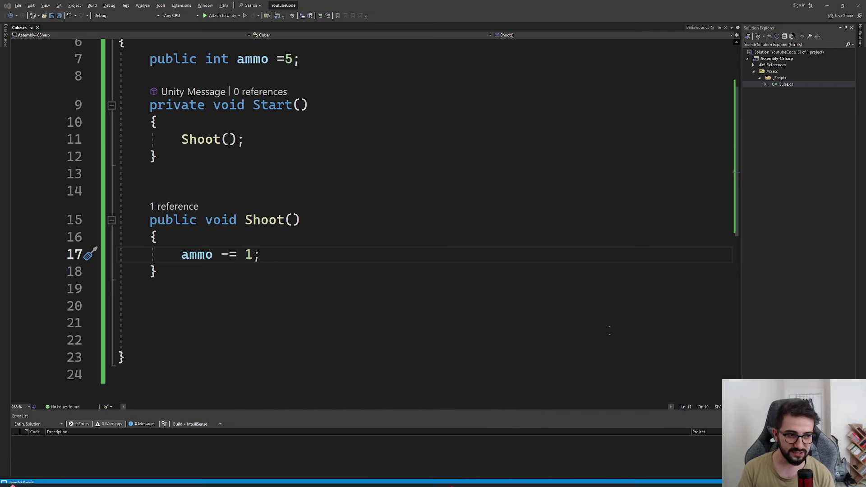
Step: Play-test the scene in Unity, watching Ammo drop from 5 to 4, then return to Visual Studio
key("alt+Tab")
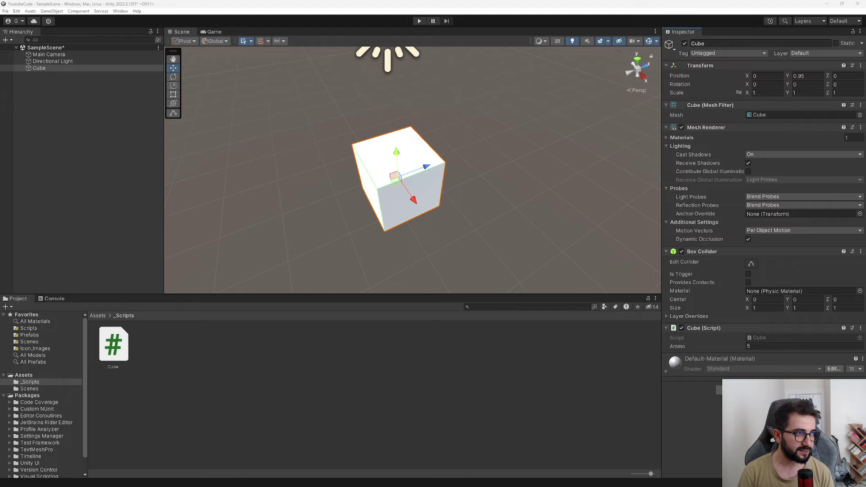
left_click(419, 21)
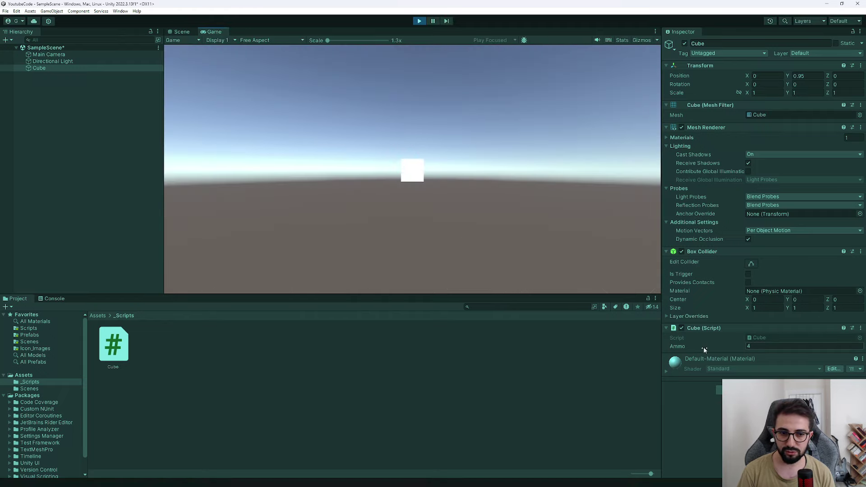
left_click(419, 21)
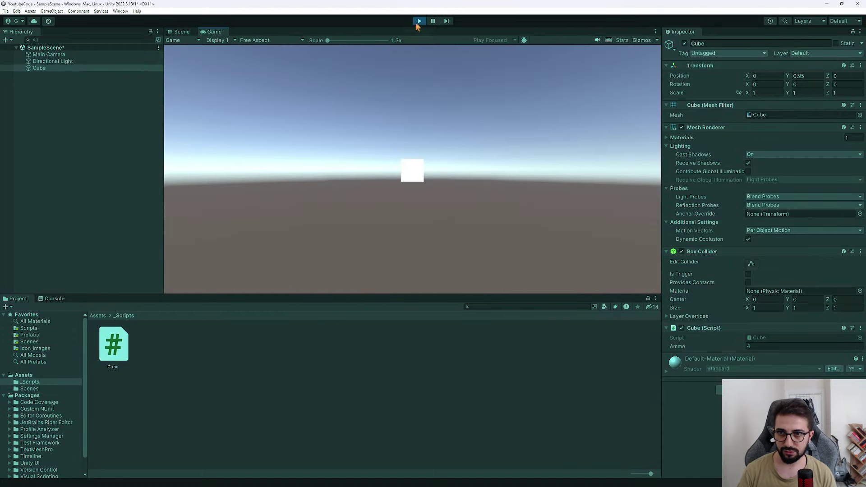
left_click(418, 22)
key("alt+Tab")
key("Tab")
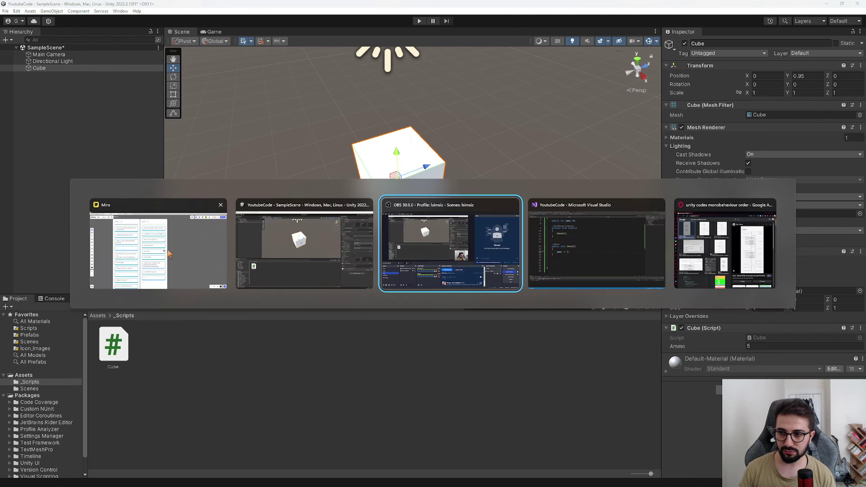
key("alt+Tab")
Step: Bring Visual Studio back to the front and save Cube.cs unchanged
left_click(645, 246)
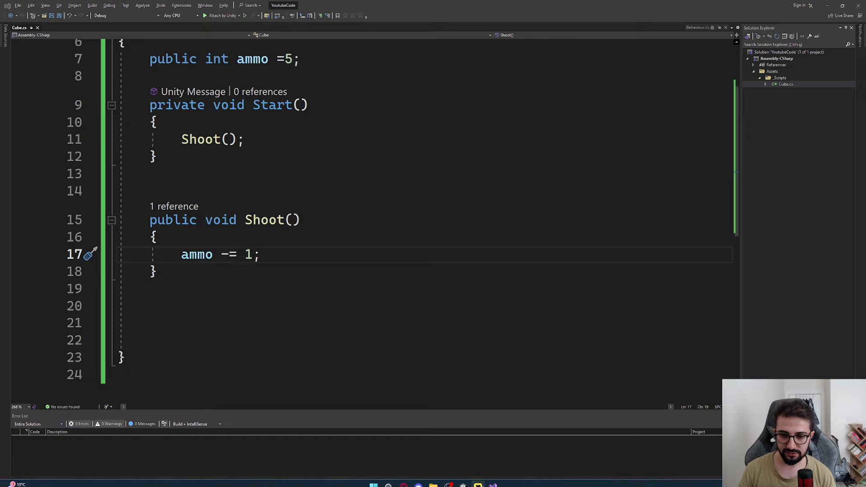
key("ctrl+s")
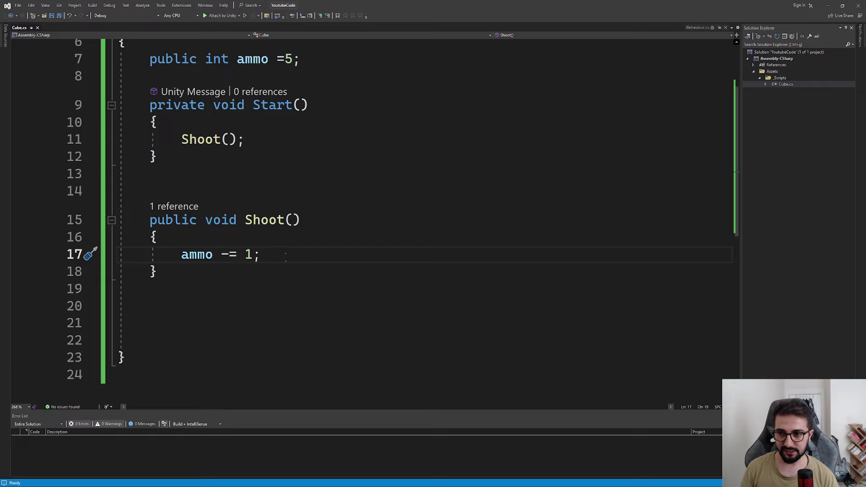
left_click(293, 221)
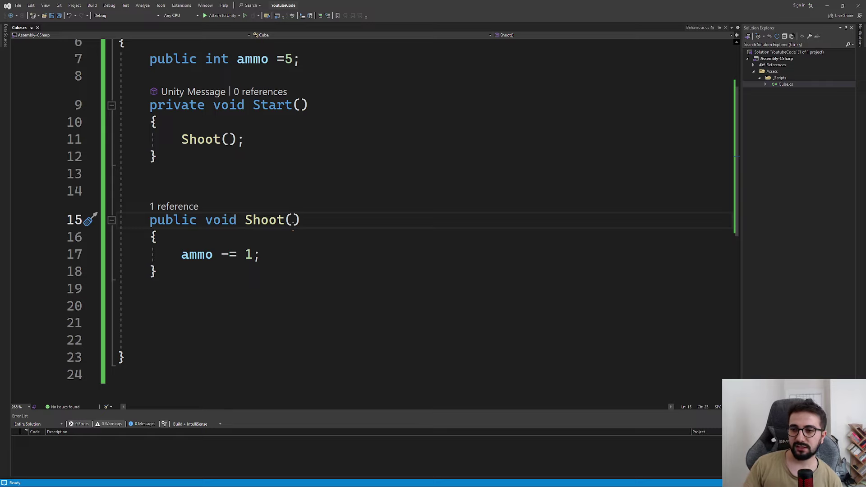
Step: Select and review the ammo -= 1 line and the Shoot method body
left_click_drag(260, 254, 180, 254)
left_click(199, 272)
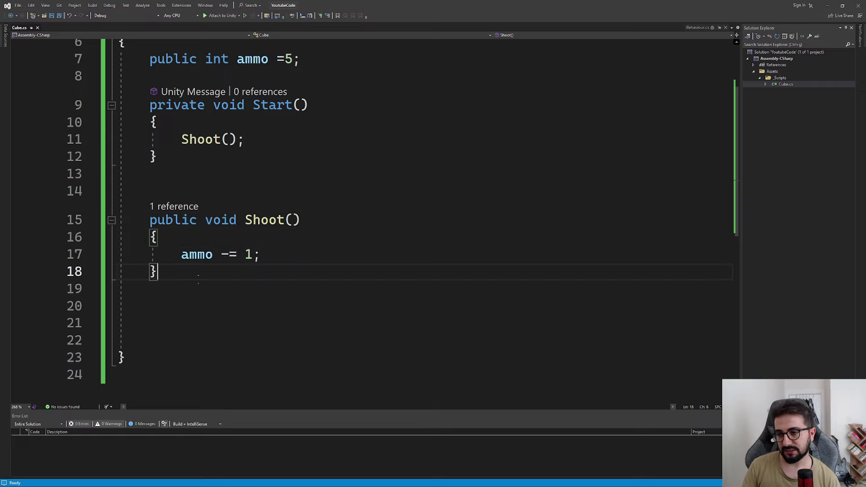
left_click_drag(198, 289, 133, 220)
left_click(226, 288)
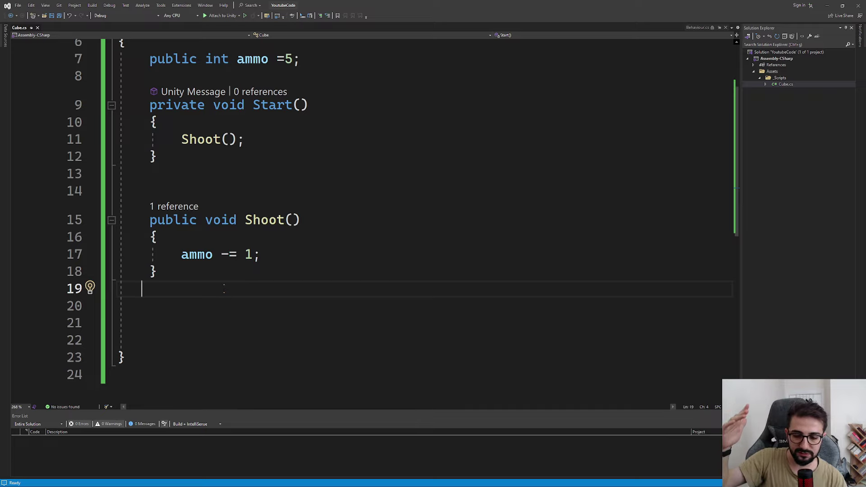
Step: Rename ammo to health on lines 7 and 17, then begin typing an int parameter in Shoot()
scroll(224, 287, "up", 2)
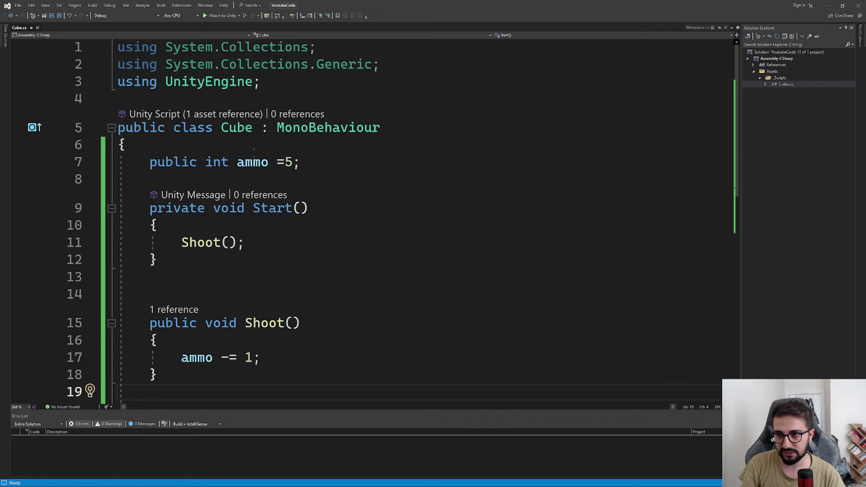
left_click(245, 162)
double_click(244, 162)
type("health")
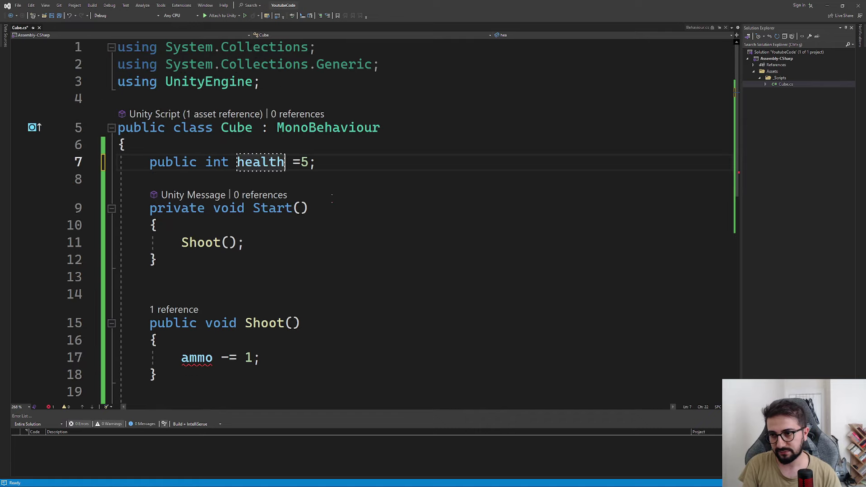
double_click(197, 358)
type("heal")
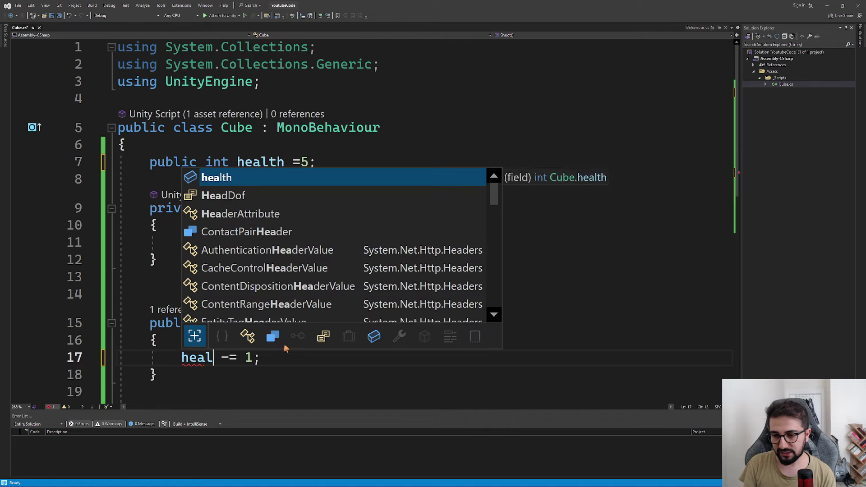
type("th")
key("Escape")
key("Up")
key("Up")
key("Up")
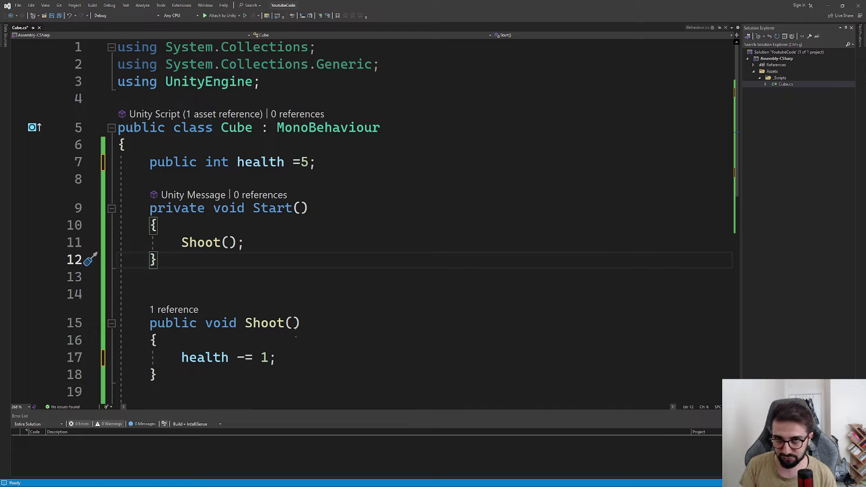
left_click(293, 323)
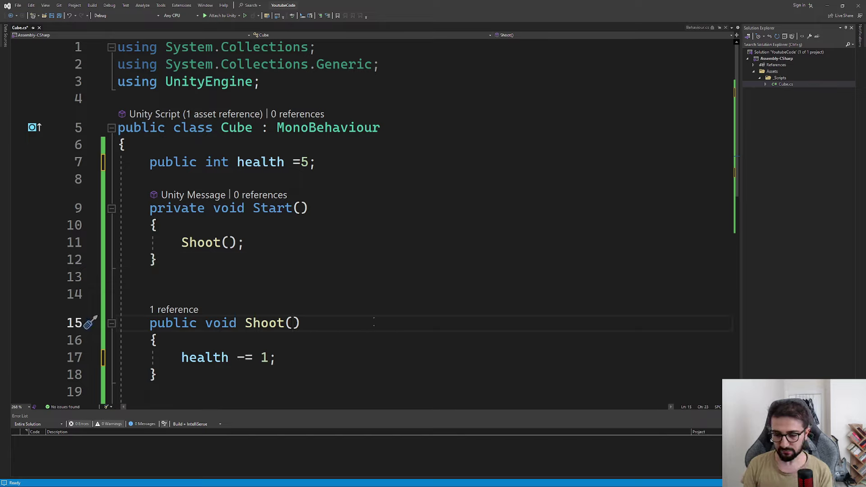
type("int")
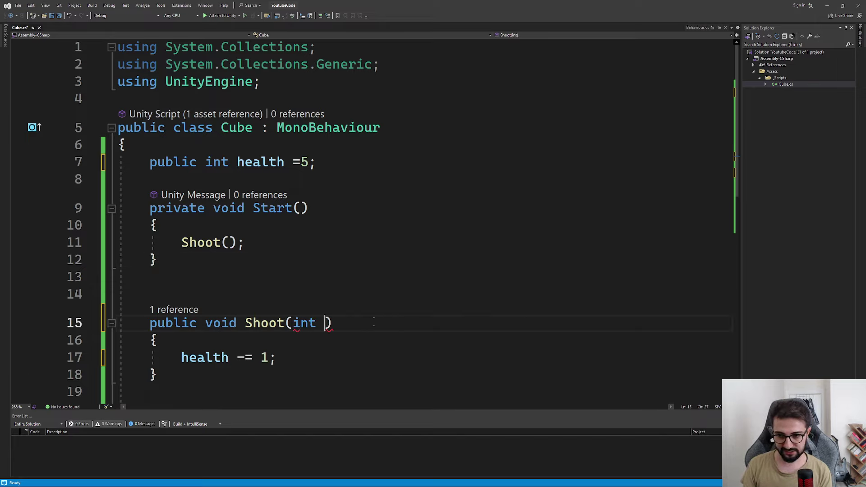
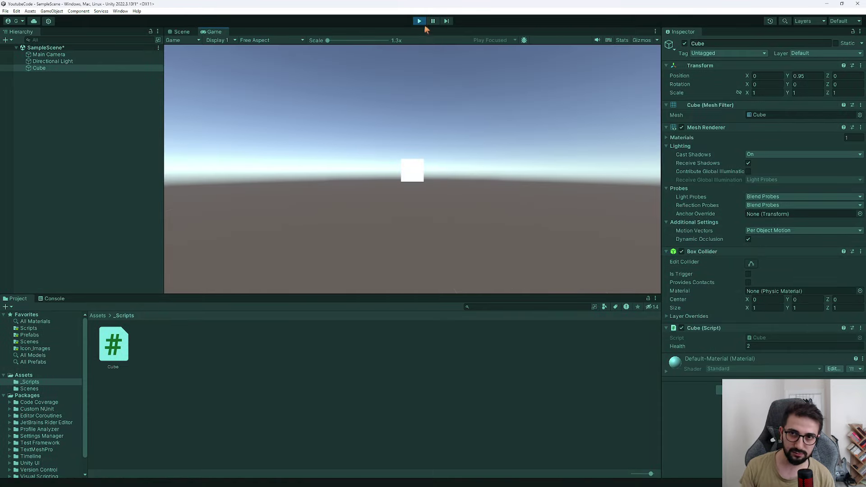
Step: Exit Play mode and change Start's call in Cube.cs to TakeDamage(2), then save the script
left_click(419, 21)
key("alt+Tab")
key("alt+Tab")
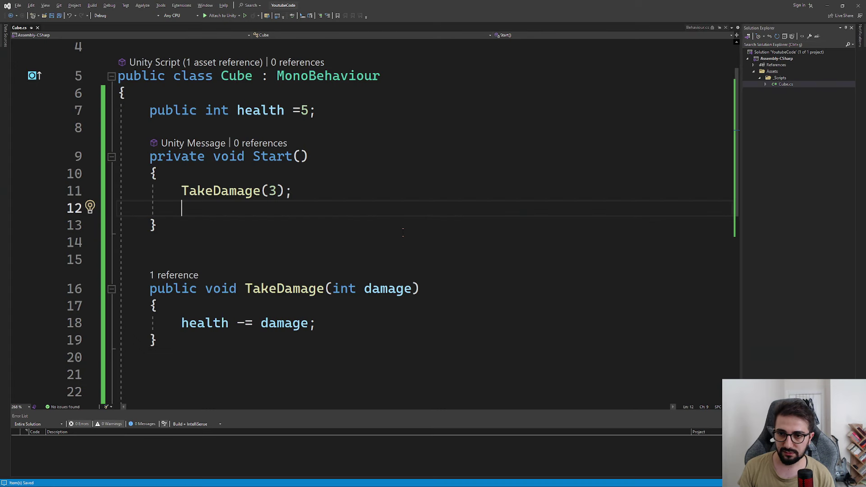
left_click(270, 190)
type("2")
left_click(332, 225)
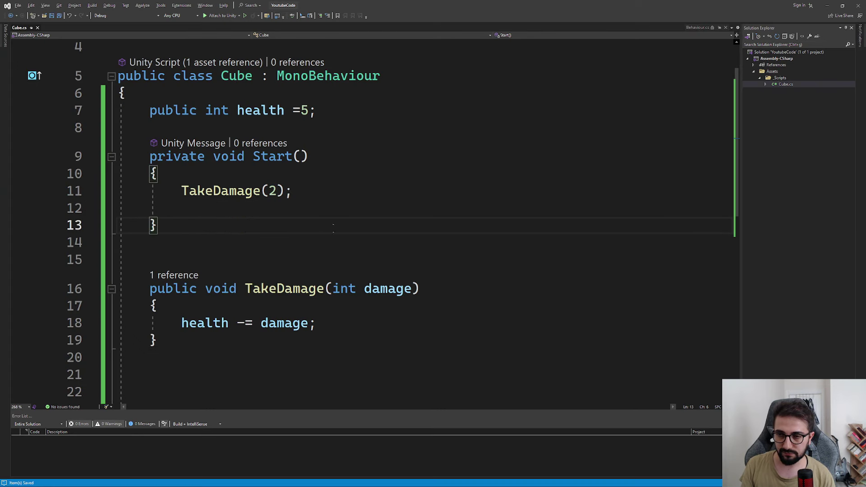
mouse_move(463, 479)
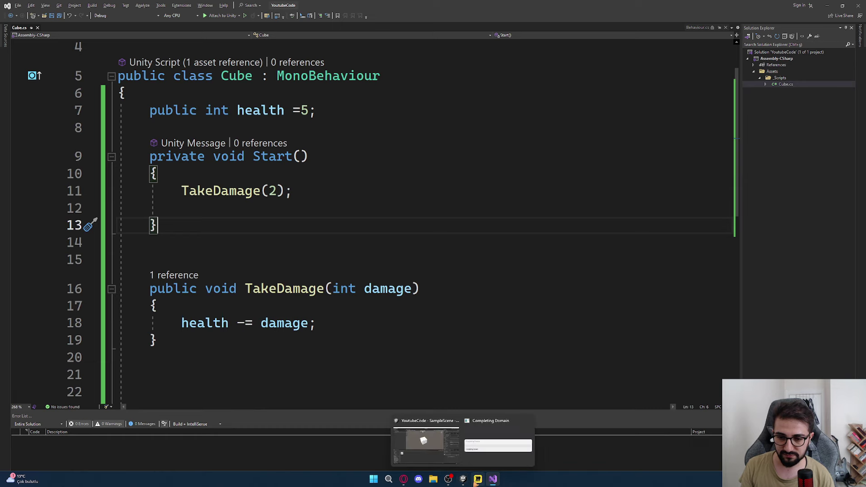
key("ctrl+s")
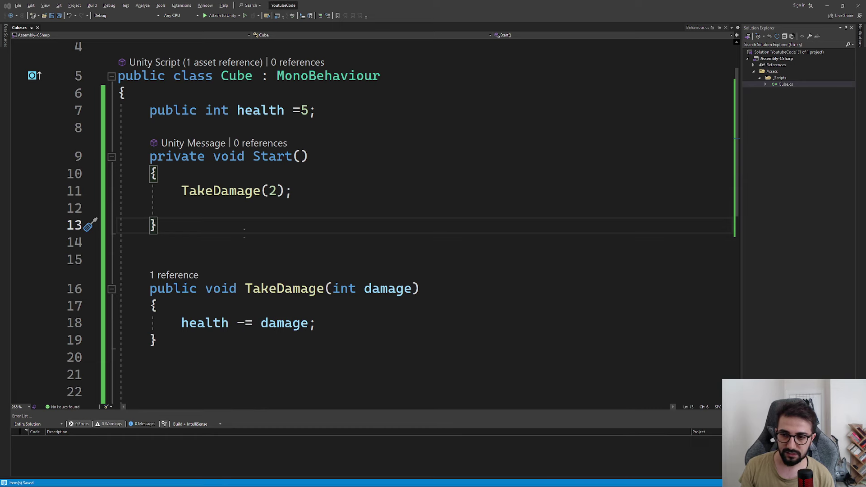
Step: Test the change in Unity's Play mode, then stop it and return to Visual Studio
key("alt+Tab")
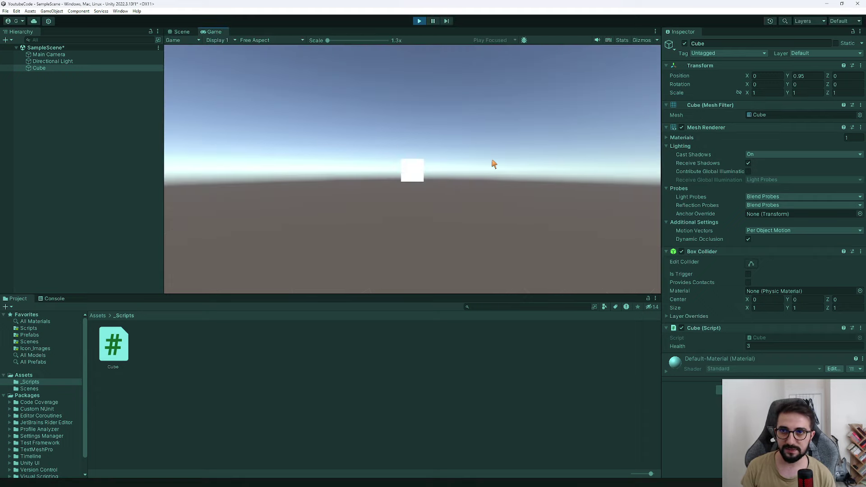
left_click(419, 22)
key("alt+Tab")
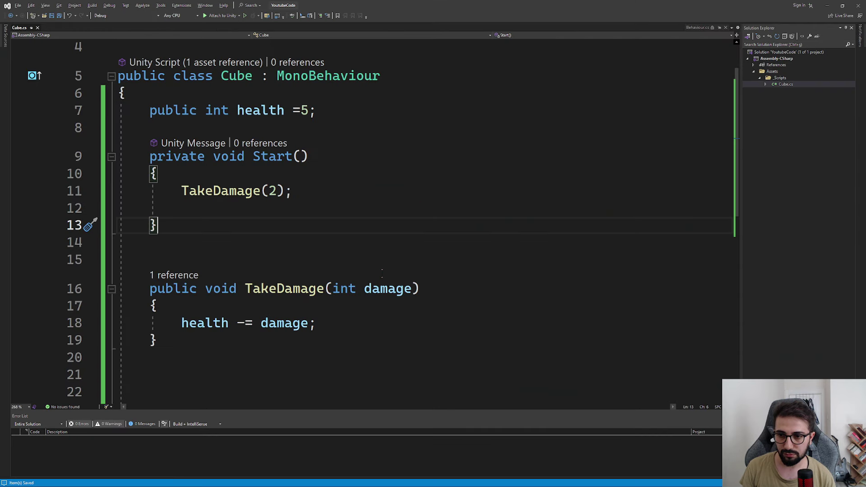
left_click(415, 289)
type(",i")
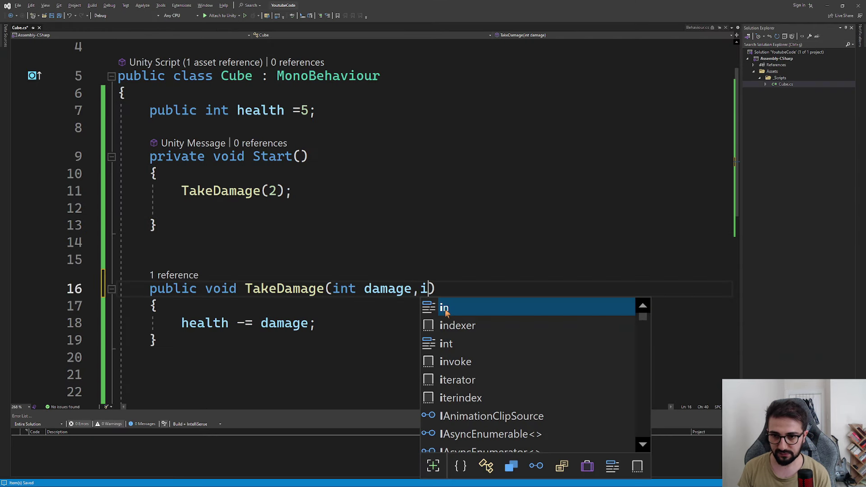
key("BackSpace")
type("float ")
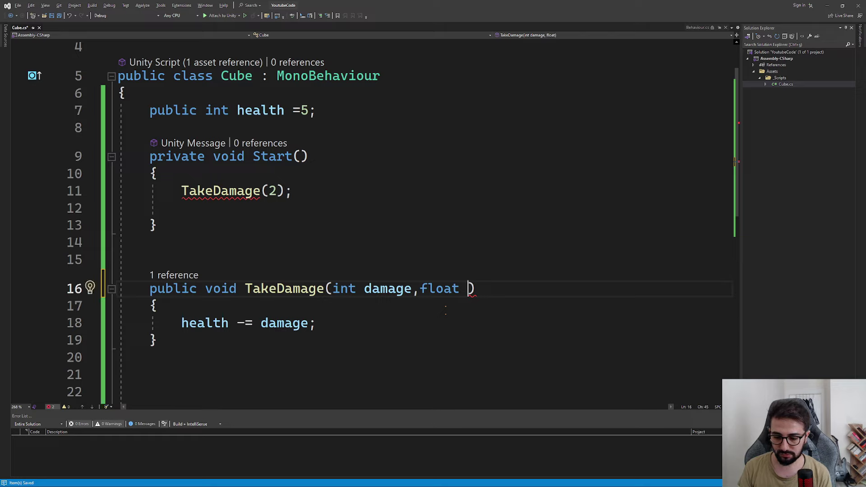
type("multip")
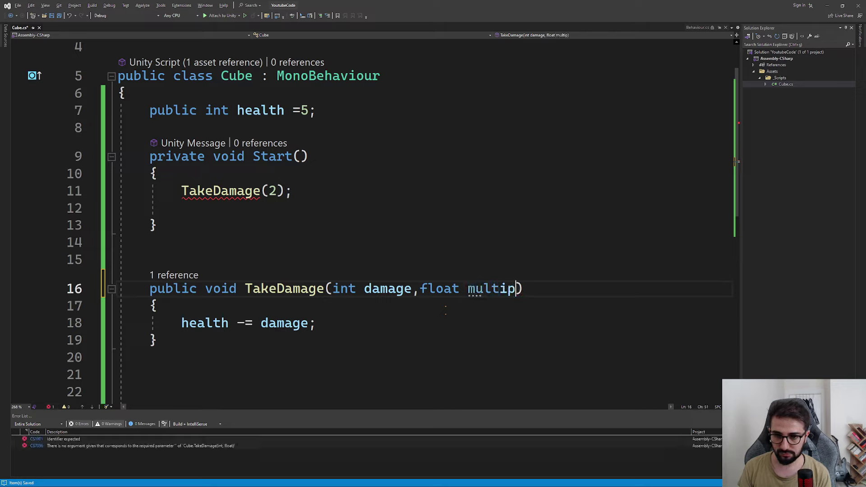
type("lyer")
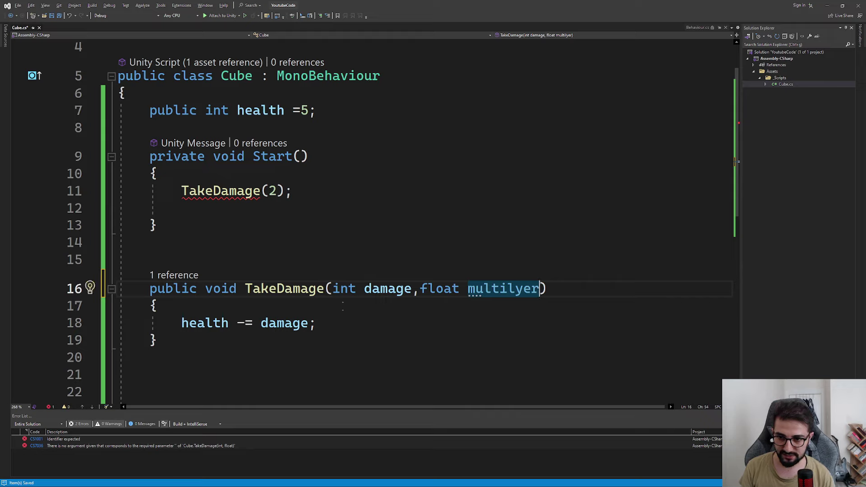
left_click(343, 307)
left_click(276, 191)
type(",2")
left_click(357, 323)
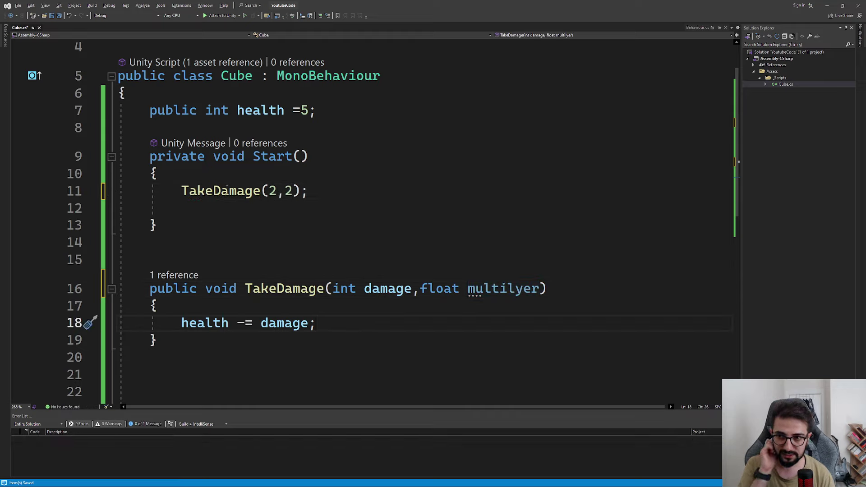
mouse_move(226, 190)
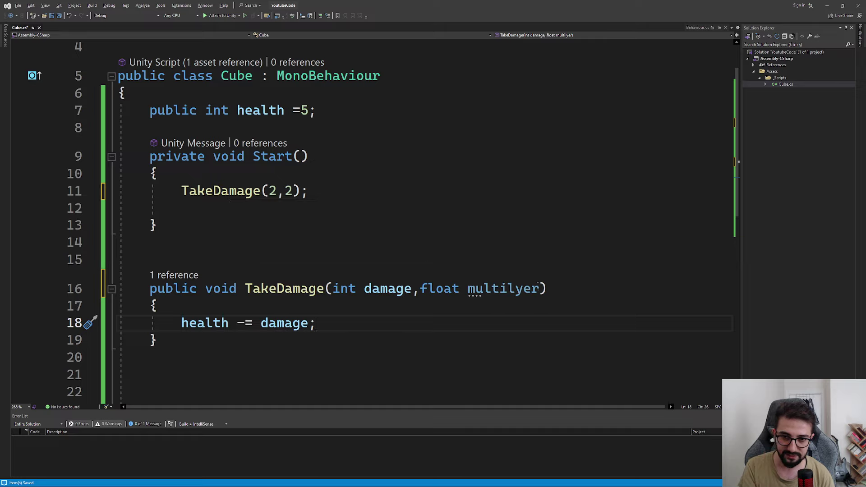
left_click_drag(539, 289, 411, 288)
key("BackSpace")
left_click(293, 192)
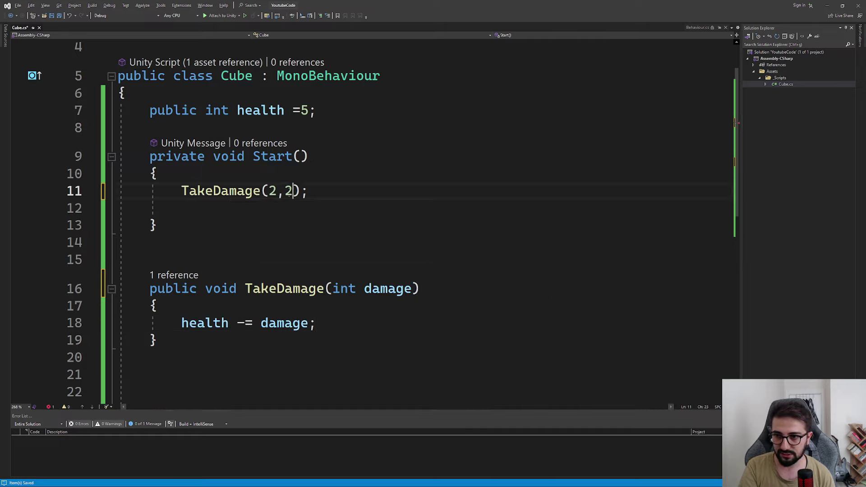
key("BackSpace")
key("BackSpace")
key("Down")
key("Down")
key("Down")
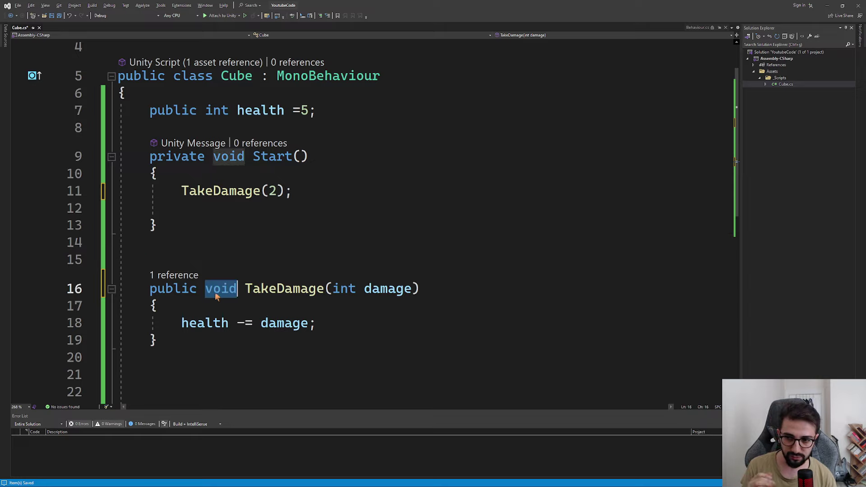
Step: Change TakeDamage's return type from void to int
key("Down")
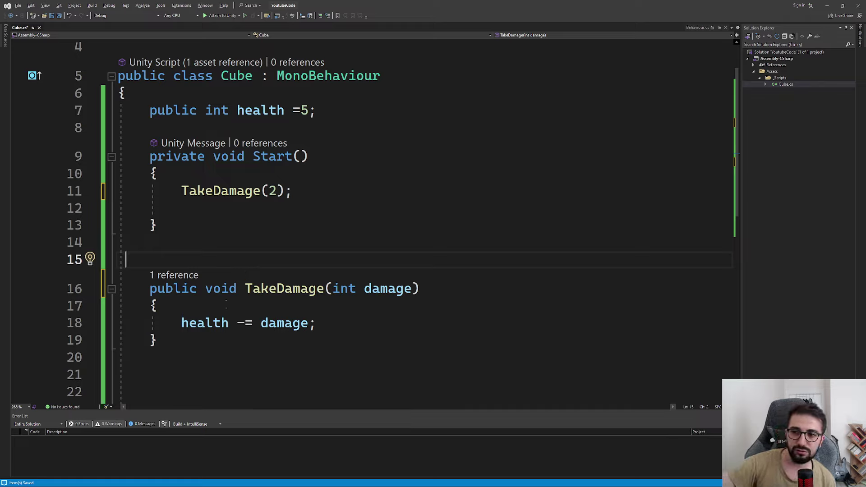
mouse_move(226, 318)
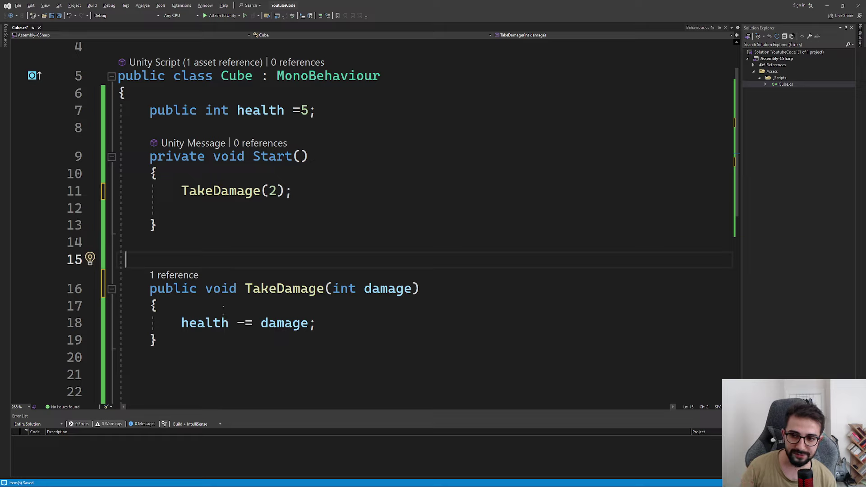
right_click(212, 292)
left_click(213, 292)
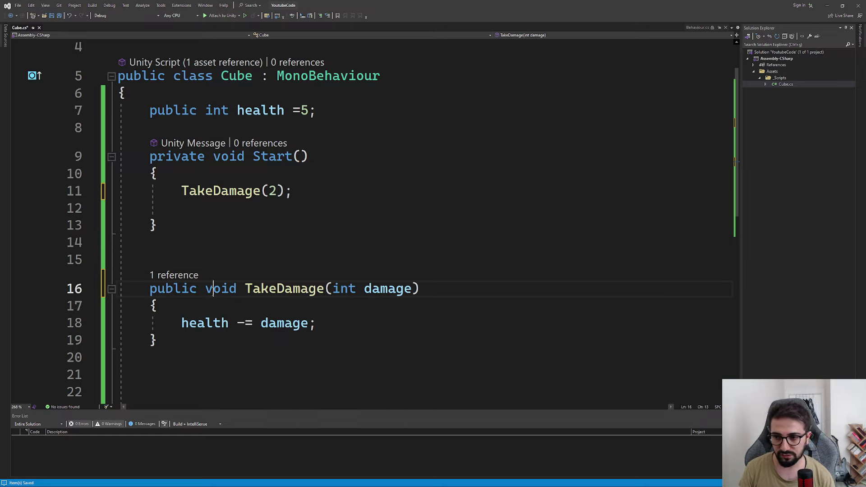
double_click(215, 290)
type("in")
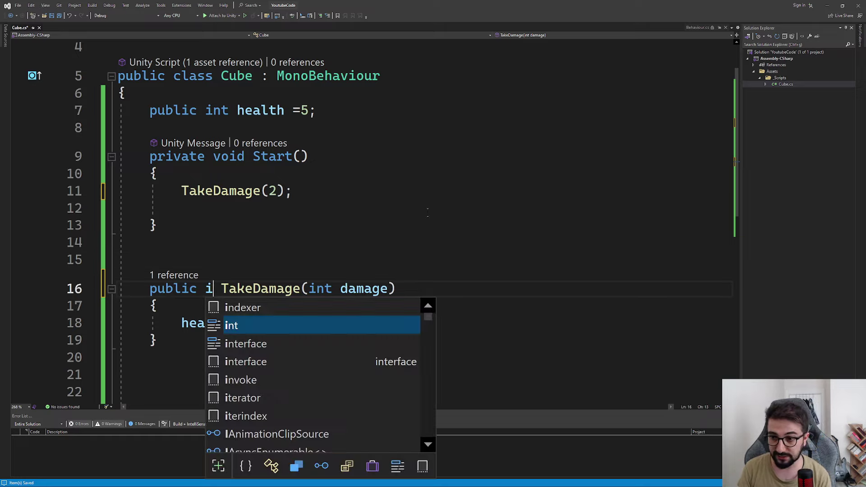
type("t")
left_click(427, 212)
Step: Add 'return health;' after the health subtraction in TakeDamage
left_click(316, 323)
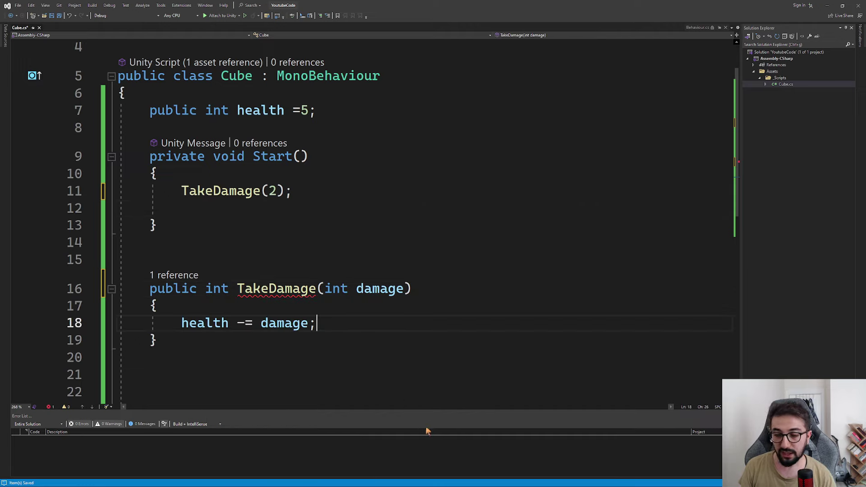
key("Return")
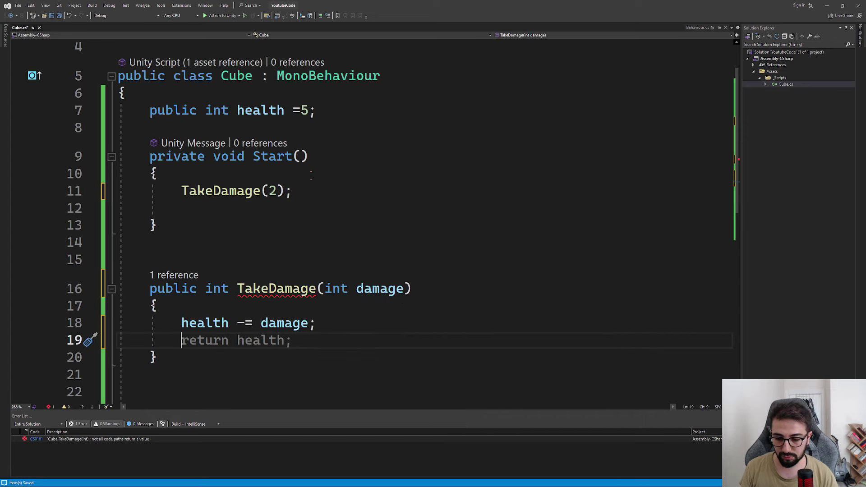
type("return")
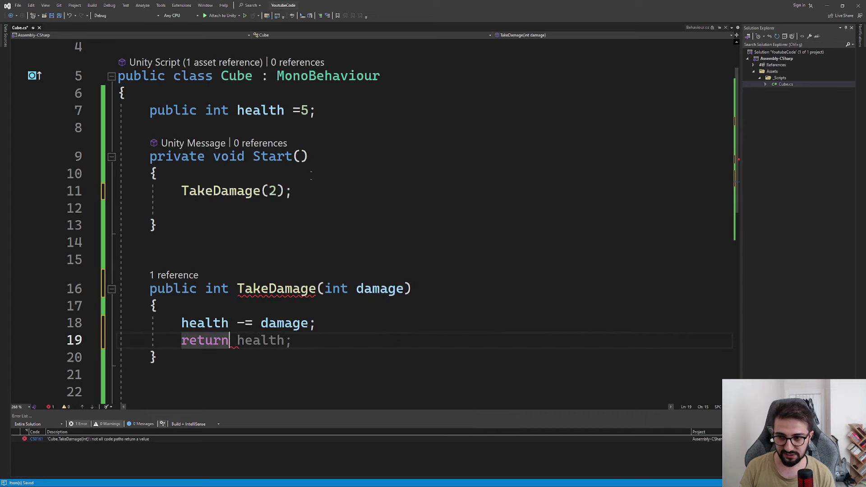
type(" ghe")
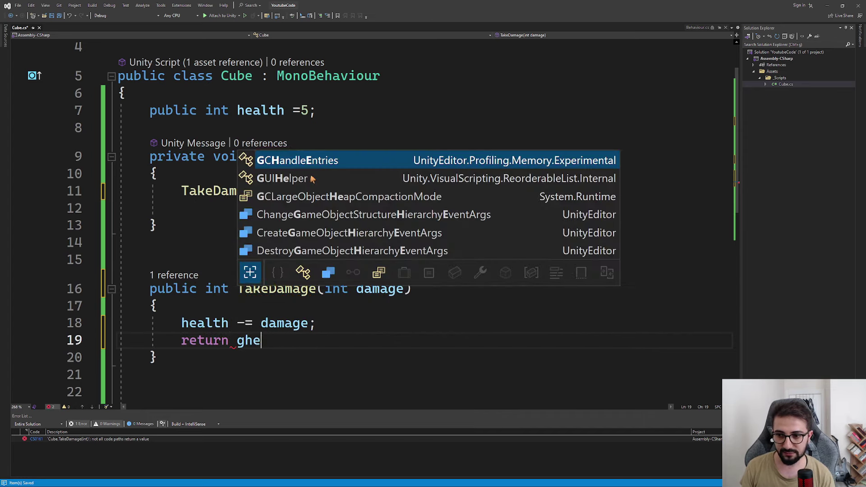
key("BackSpace")
key("BackSpace")
key("BackSpace")
type("he")
key("Tab")
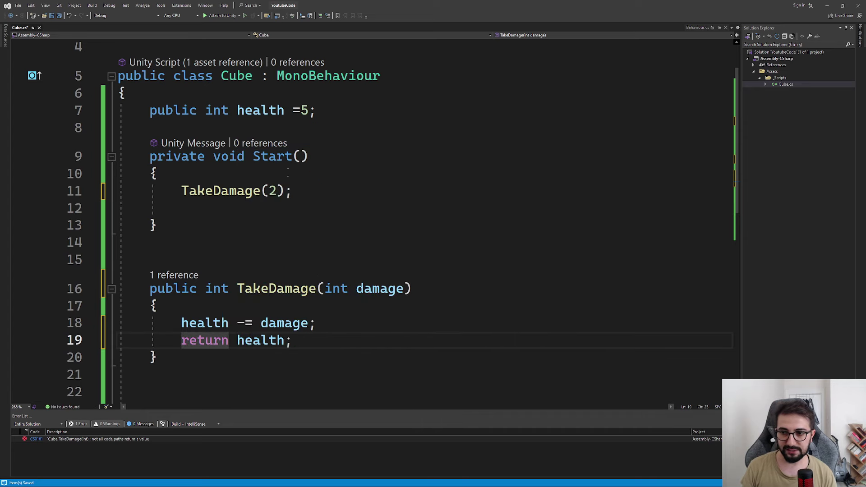
left_click_drag(301, 342, 182, 322)
left_click(222, 206)
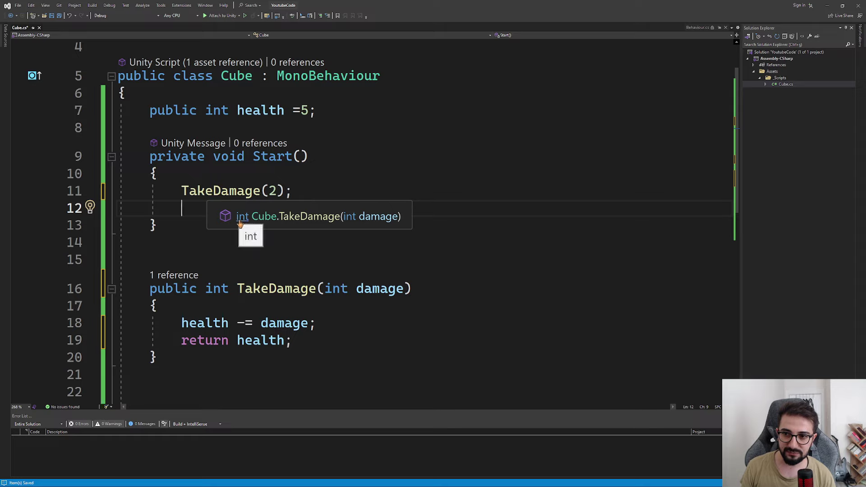
left_click(223, 248)
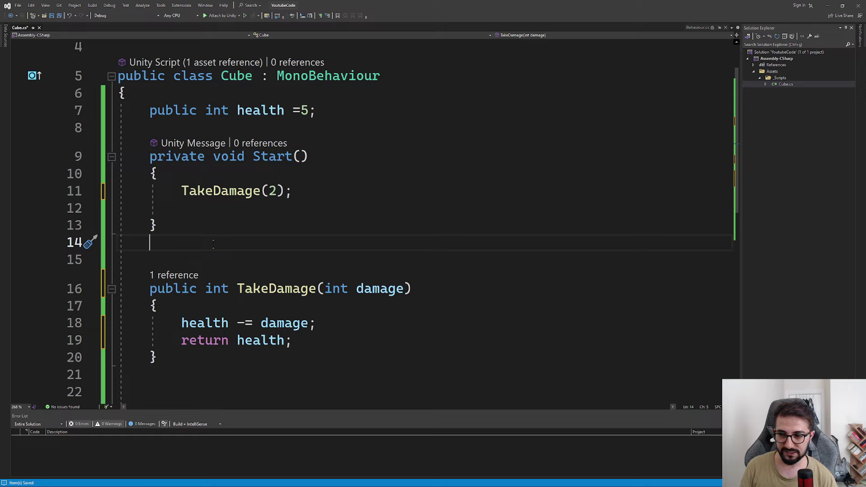
Step: Change TakeDamage's return type from int to Vector3
left_click_drag(157, 359, 119, 289)
left_click(374, 244)
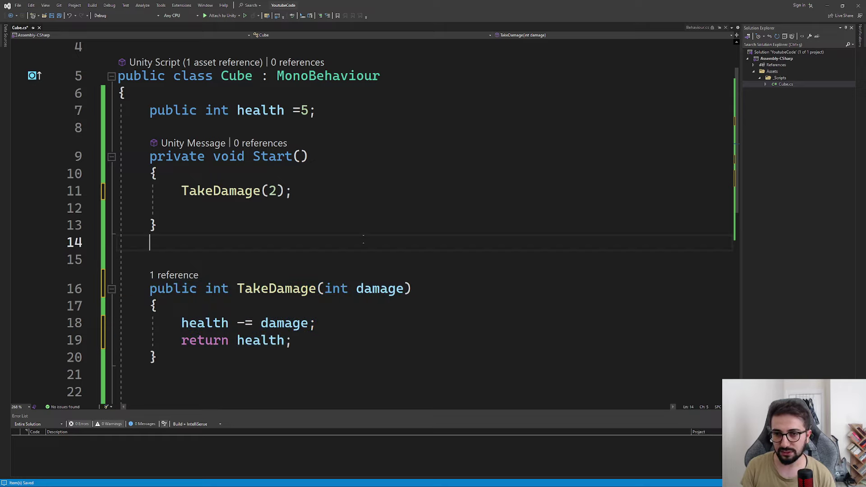
double_click(217, 288)
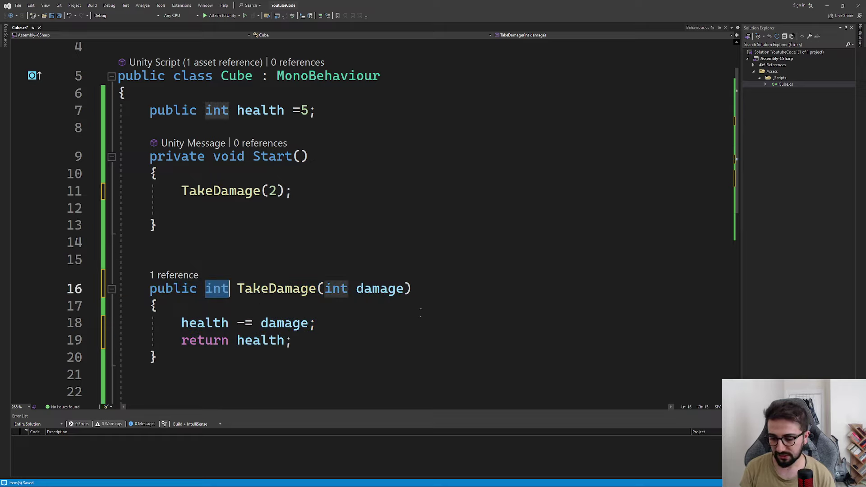
type("Vec")
key("Down")
key("Down")
key("Tab")
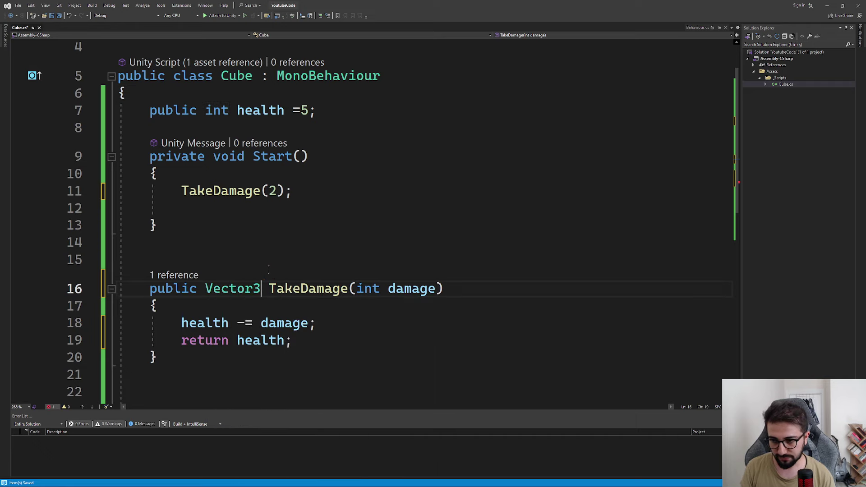
left_click(238, 340)
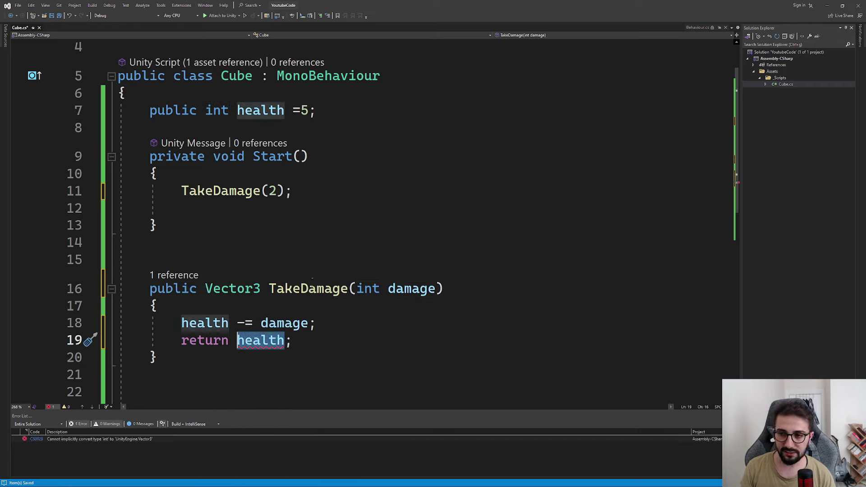
Step: Select the whole TakeDamage method (lines 16–20) and delete it
left_click_drag(174, 190, 292, 191)
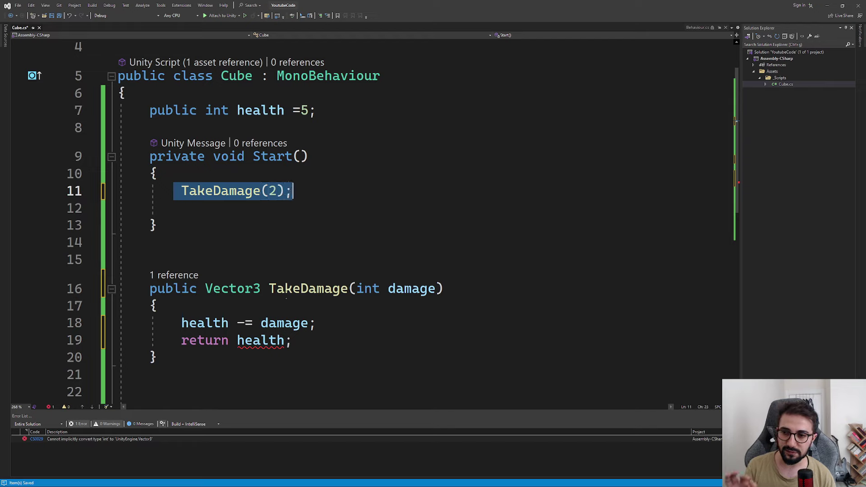
double_click(341, 290)
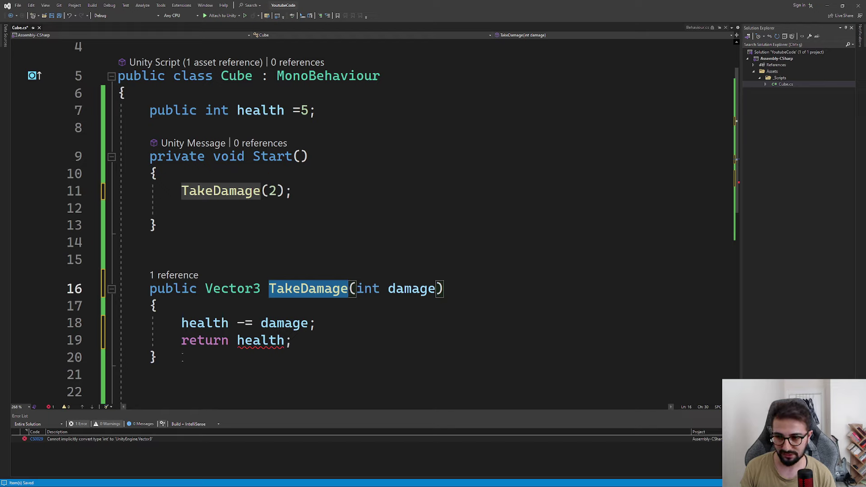
left_click_drag(182, 357, 141, 288)
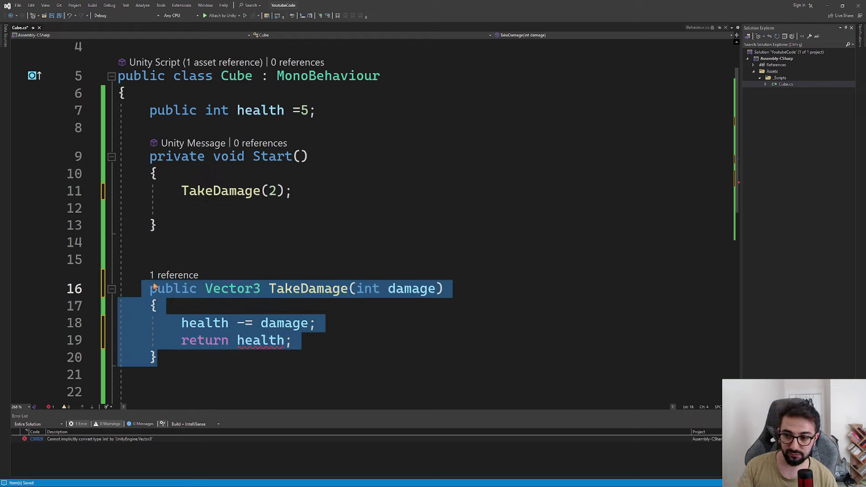
key("Right")
key("shift+Up")
key("shift+Up")
key("shift+Up")
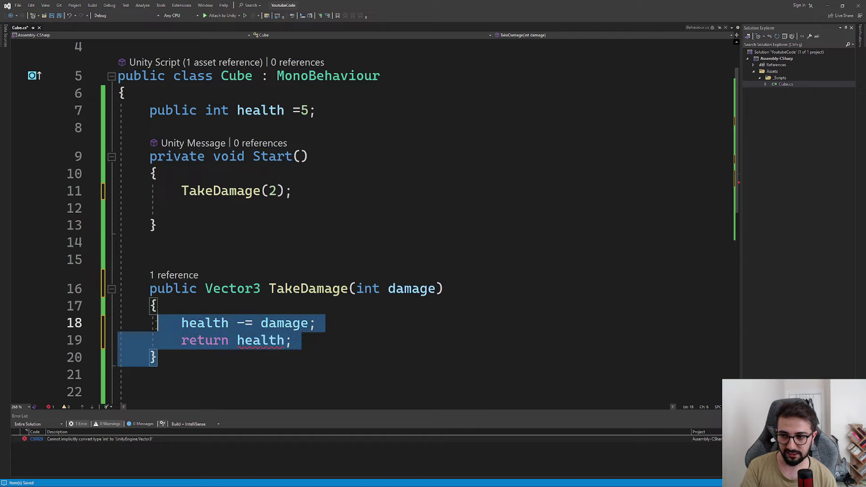
key("shift+Up")
key("Delete")
left_click(312, 192)
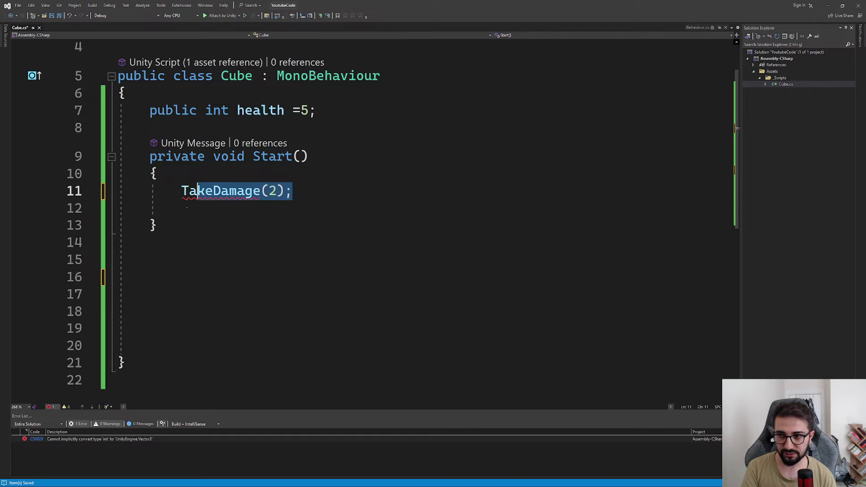
Step: Delete the Start method and health field so the Cube class body is empty
key("shift+Up")
key("shift+Up")
key("shift+Up")
key("shift+Up")
key("Delete")
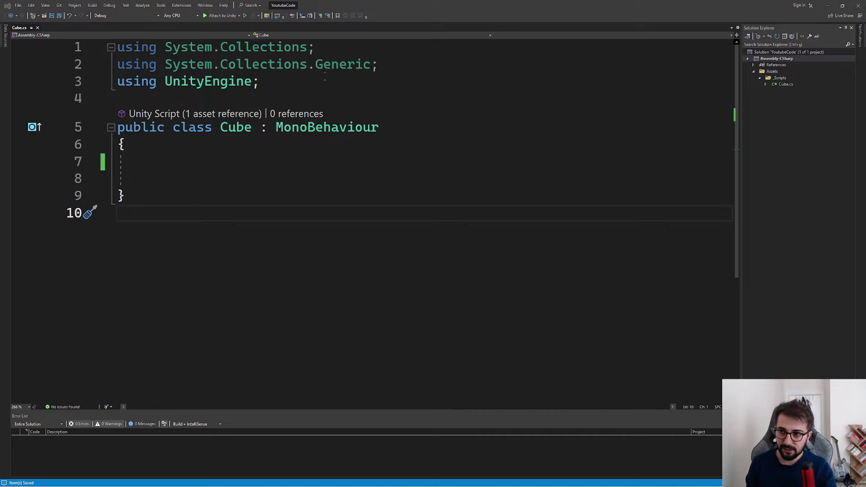
left_click_drag(159, 211, 116, 128)
left_click(178, 219)
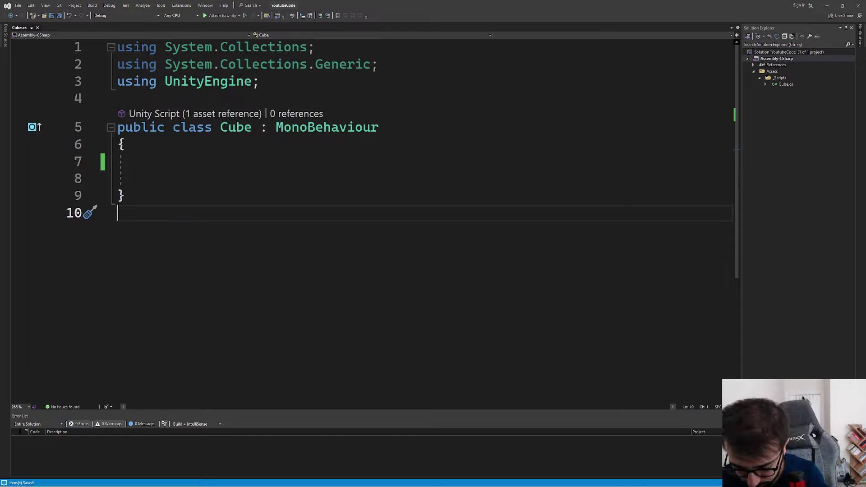
Step: Add a Start method beginning a GetComponent<> call, then select Cube in Unity's Hierarchy
key("Up")
key("Up")
key("Up")
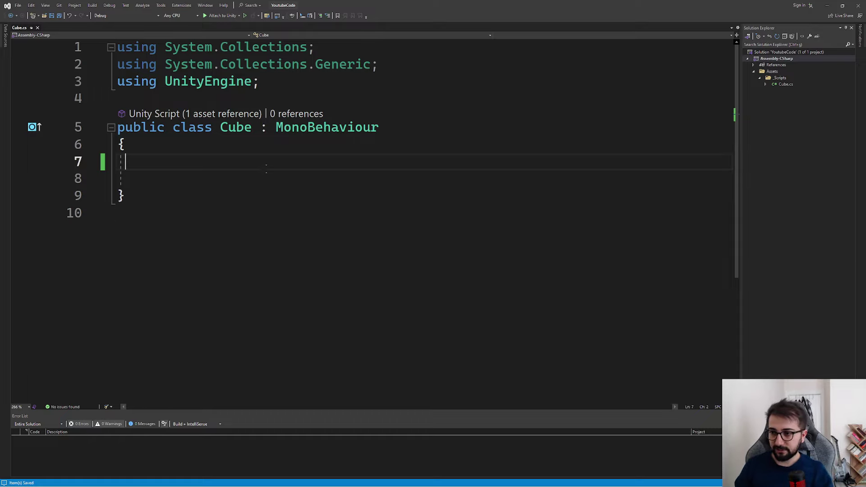
type("start")
key("Tab")
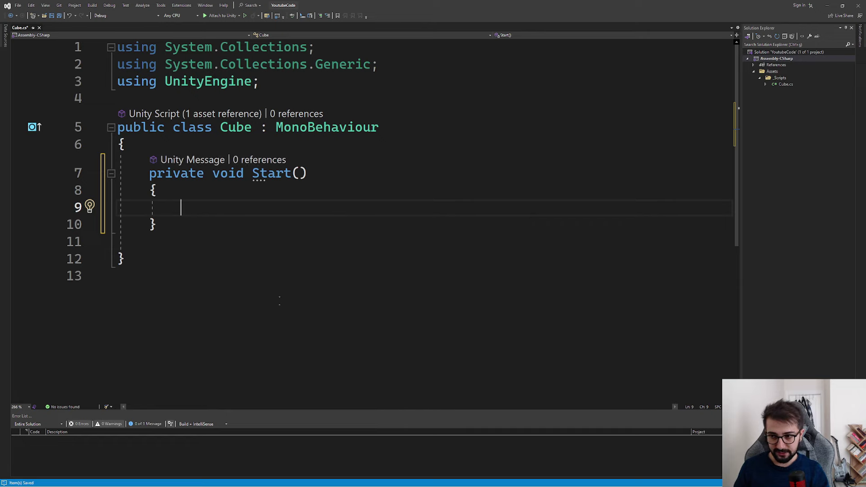
type("ge")
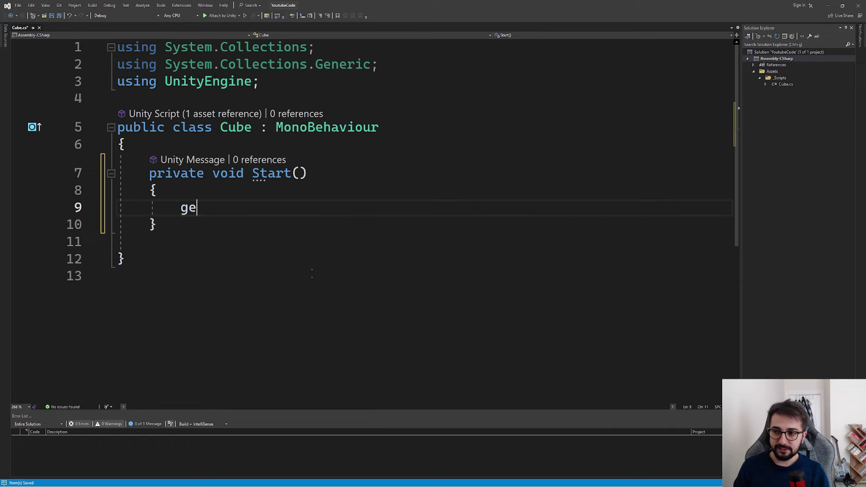
type("t")
key("Down")
key("Tab")
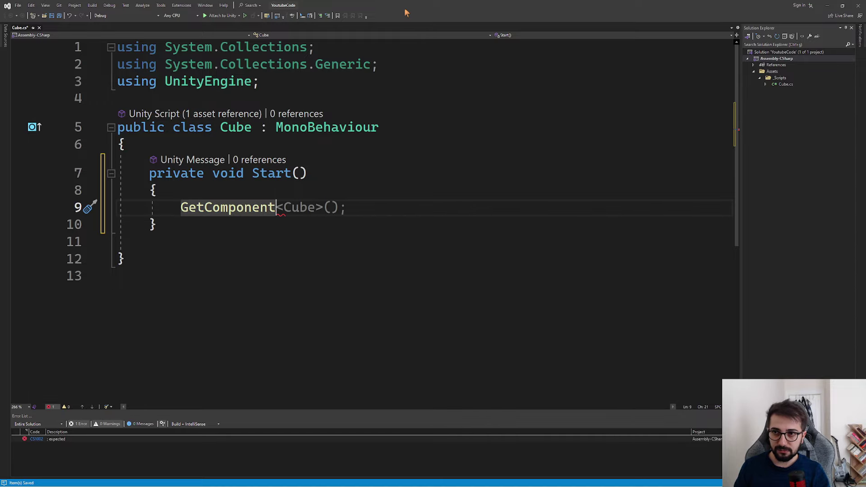
left_click_drag(406, 13, 333, 221)
left_click(39, 68)
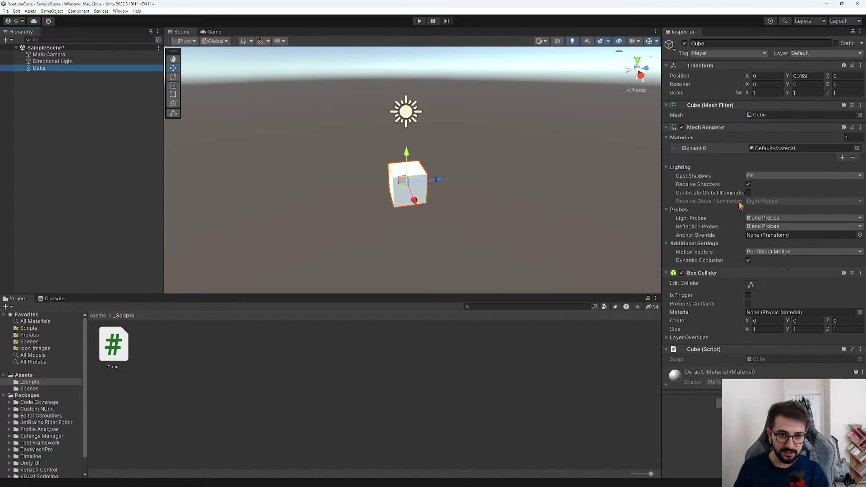
Step: Bring the Visual Studio window with Cube.cs back to the front and maximize it
double_click(702, 358)
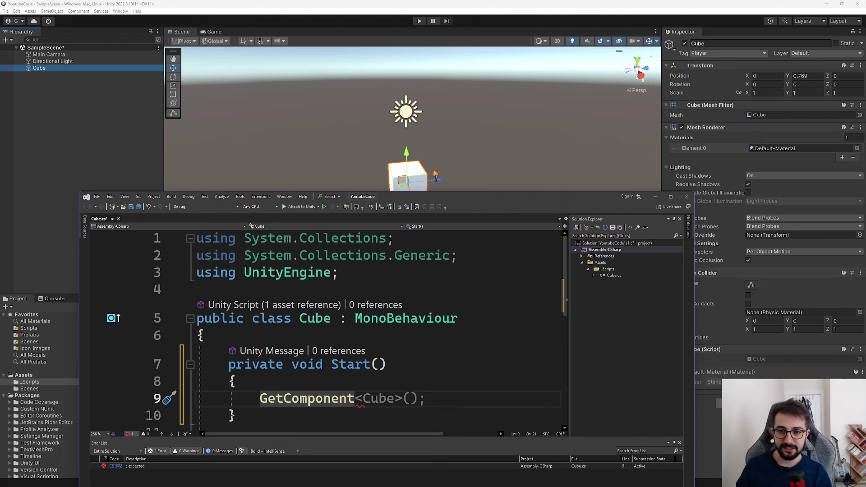
double_click(392, 196)
Step: Write GetComponent<MeshRenderer>(). in Start and browse its member suggestions
type("<")
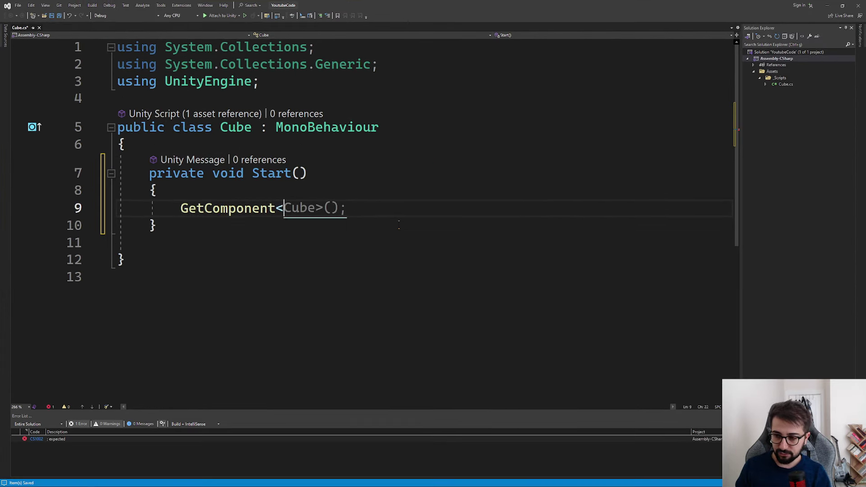
type(">")
key("Left")
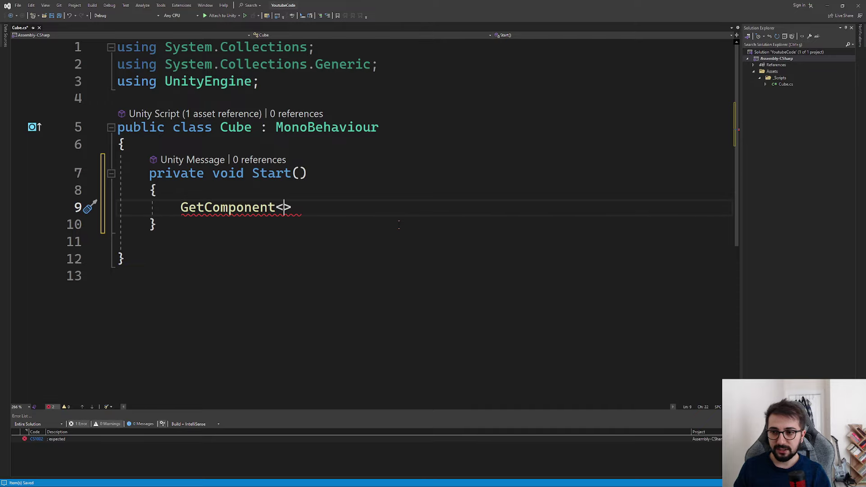
left_click_drag(325, 6, 328, 66)
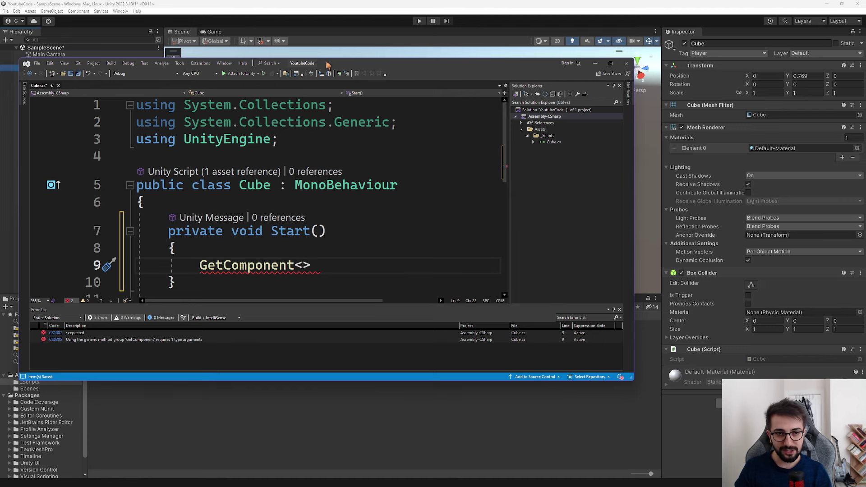
double_click(328, 66)
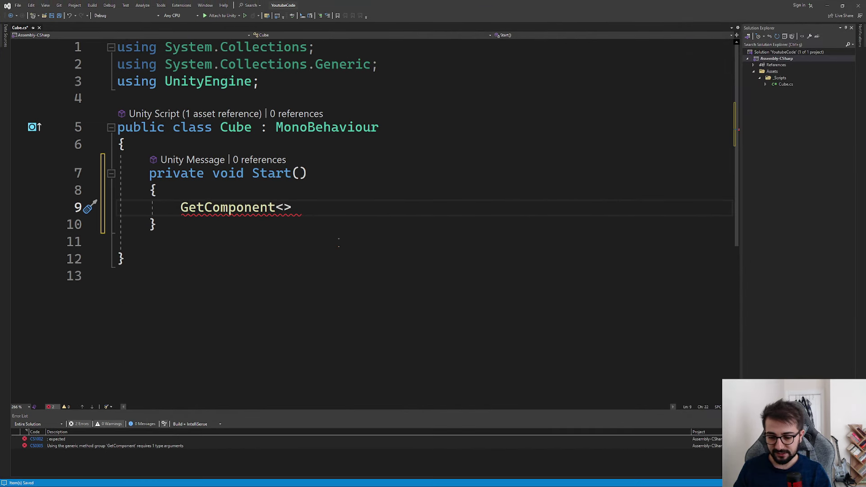
type("Mes")
type("hRenderer")
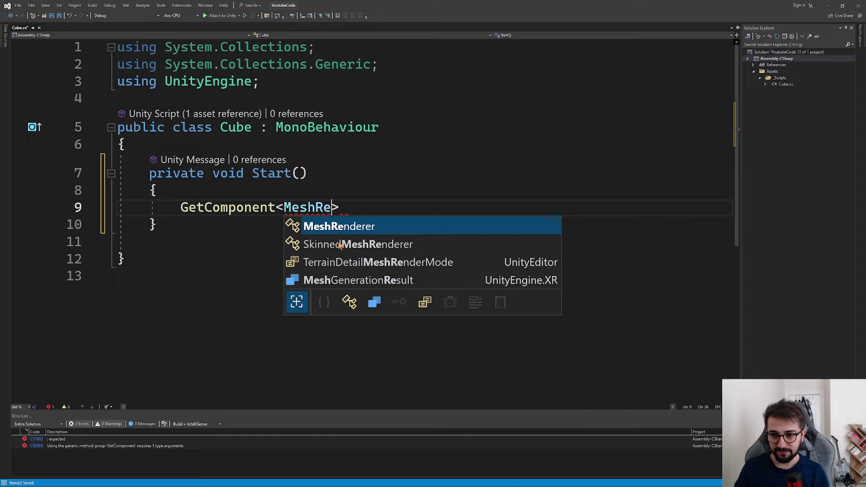
type(">()")
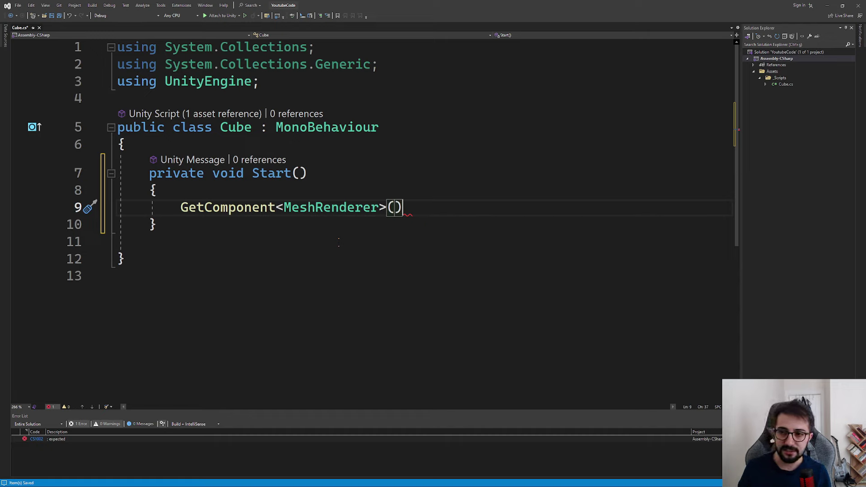
type(".")
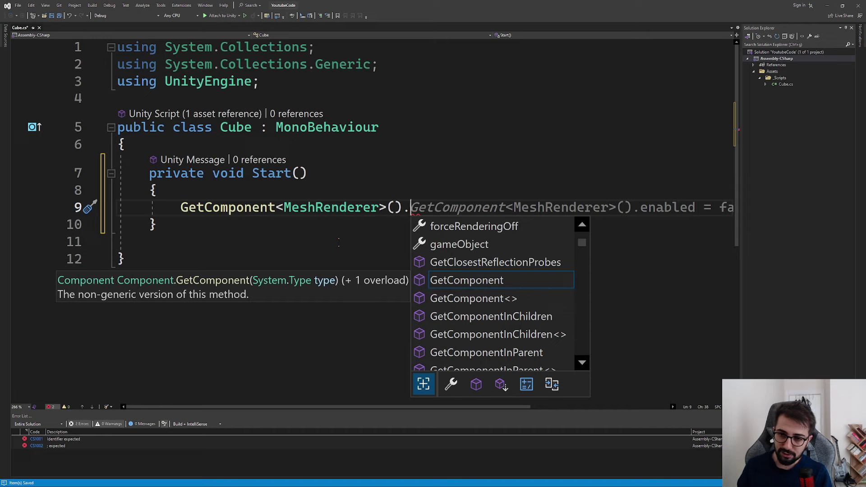
scroll(476, 300, "down", 1)
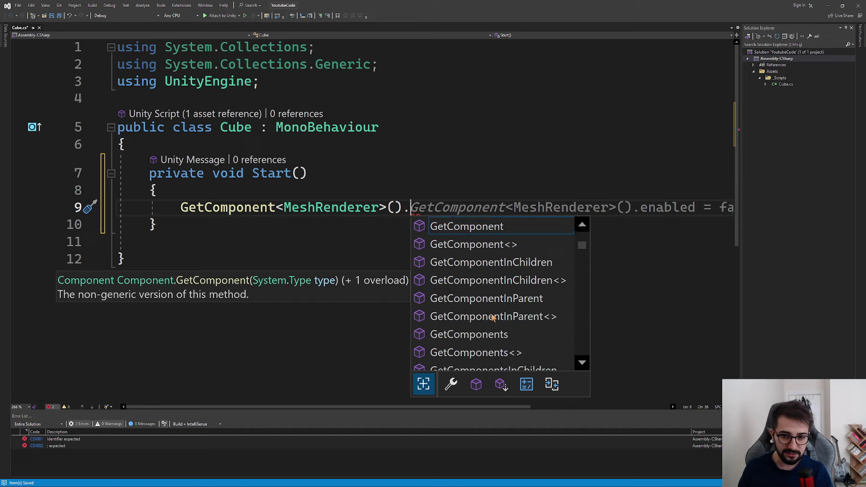
scroll(477, 300, "down", 5)
scroll(476, 301, "down", 1)
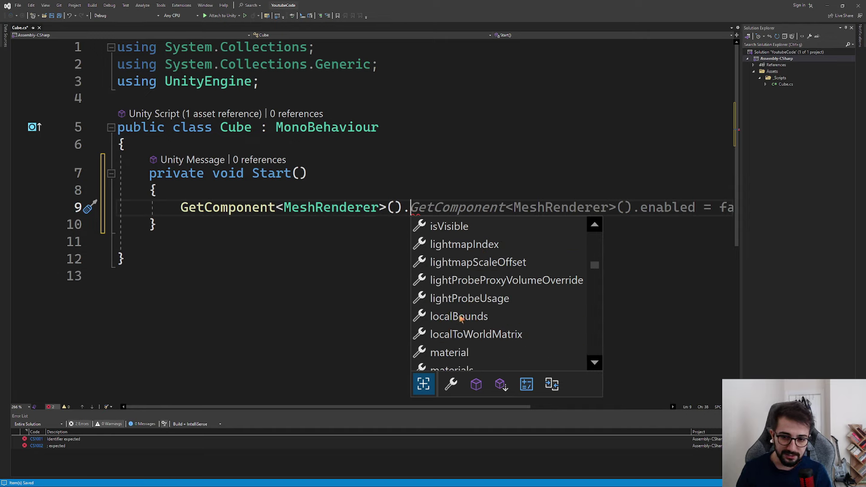
scroll(460, 347, "down", 1)
scroll(462, 343, "down", 2)
scroll(500, 318, "down", 4)
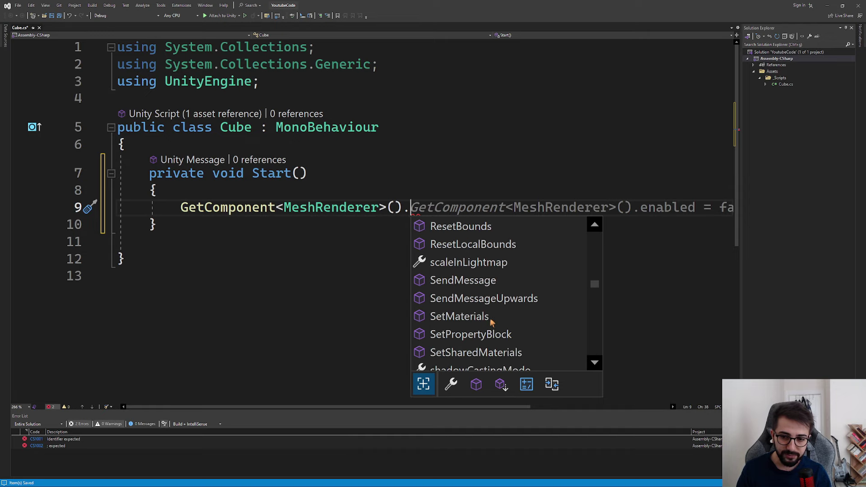
scroll(500, 318, "down", 5)
scroll(500, 319, "up", 5)
scroll(498, 307, "up", 4)
scroll(496, 293, "up", 3)
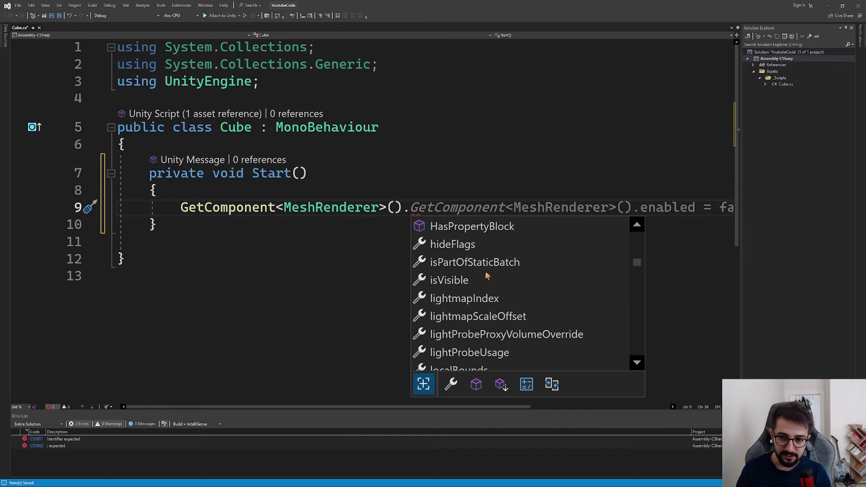
scroll(496, 279, "up", 4)
scroll(496, 279, "up", 3)
scroll(495, 280, "up", 2)
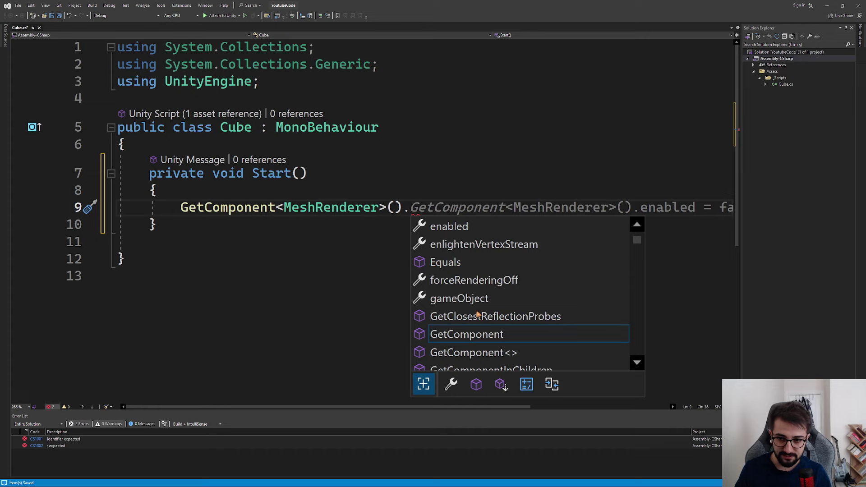
scroll(478, 315, "down", 5)
scroll(475, 300, "down", 5)
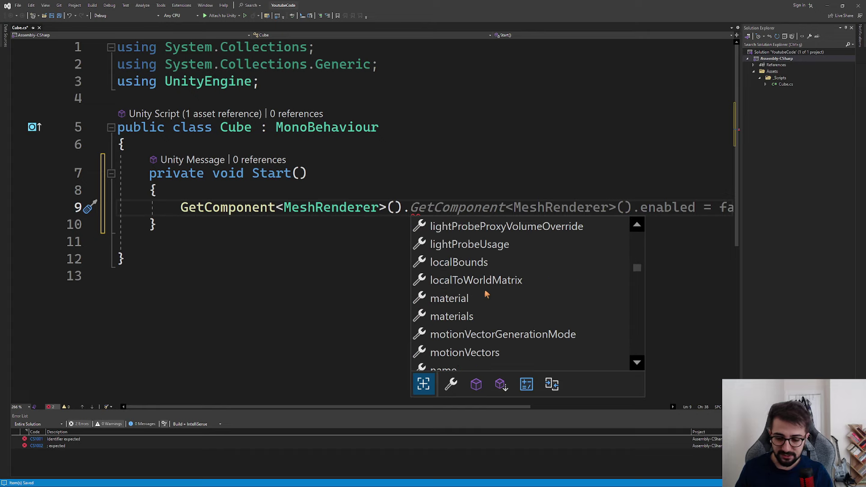
Step: Complete the line as material.color = new Color(1f, 1f, 1f)
type("material.")
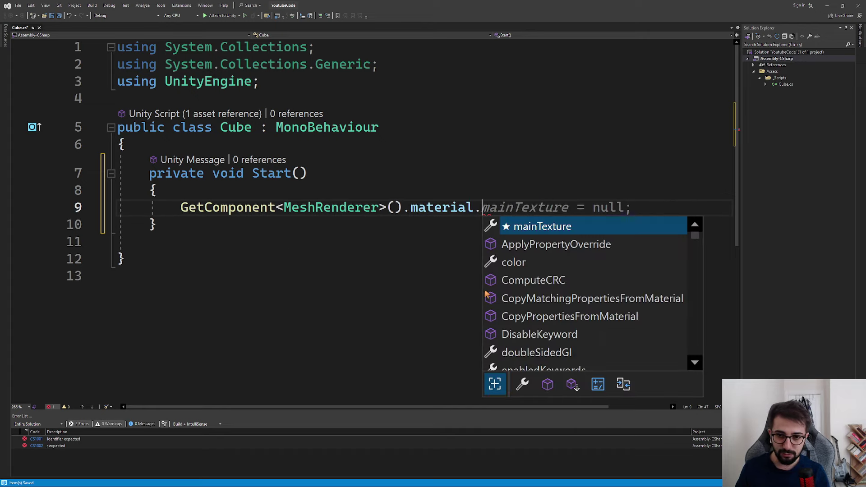
type("color")
key("Escape")
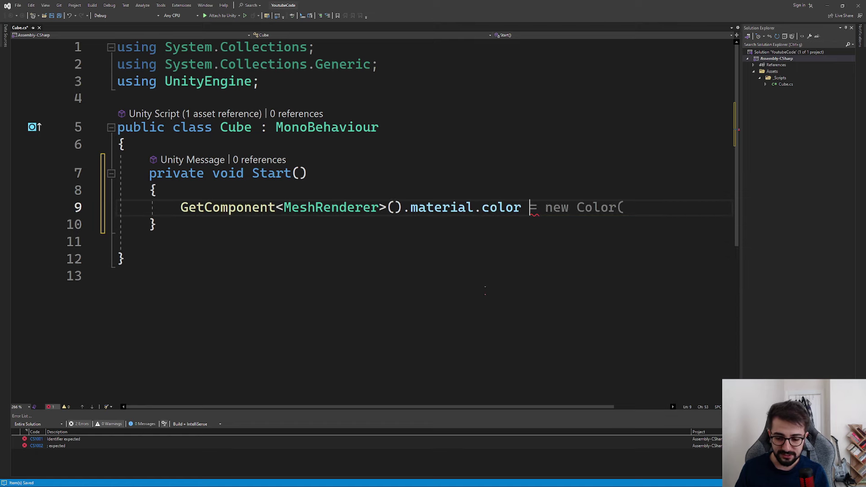
type("= new c")
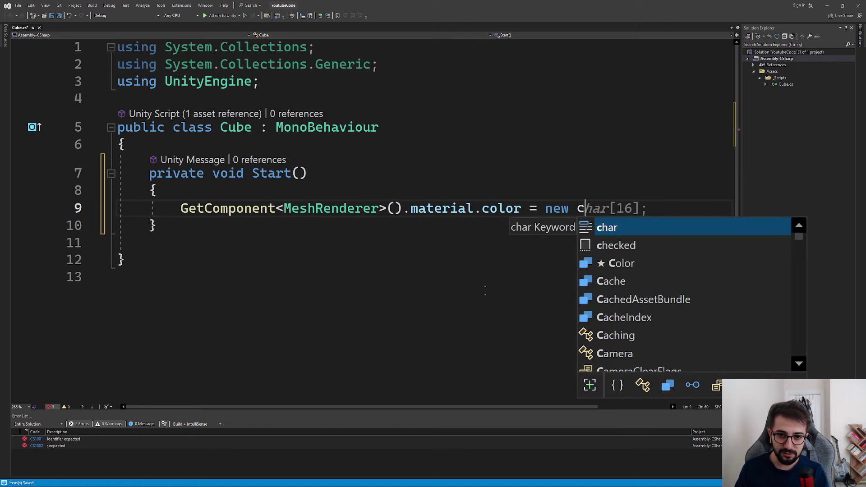
type("olo")
key("Tab")
key("Tab")
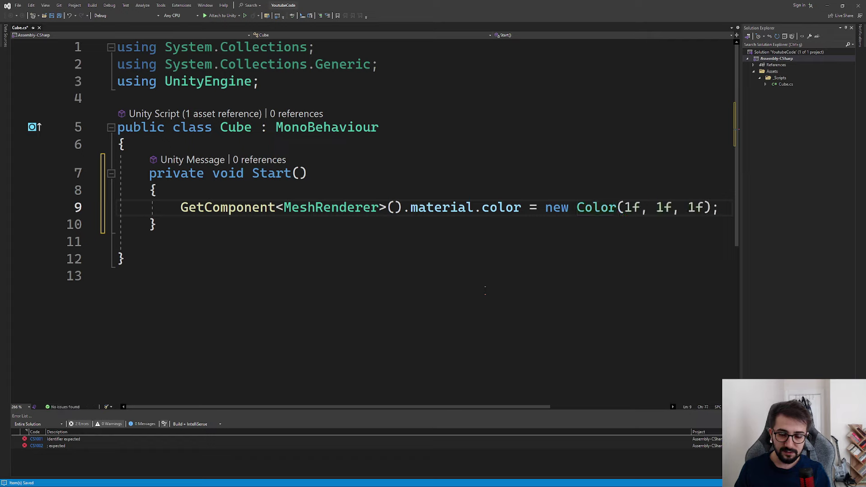
Step: Declare a 'public Color cubeColor;' field at the top of the Cube class
left_click(290, 147)
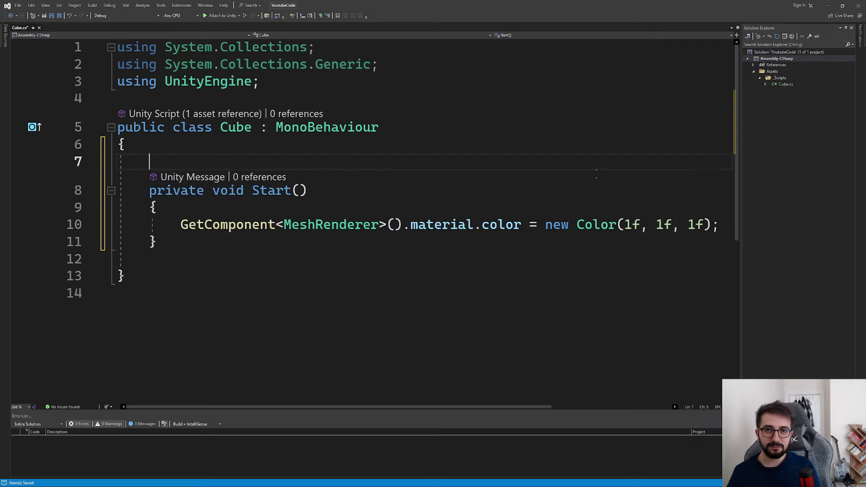
key("Return")
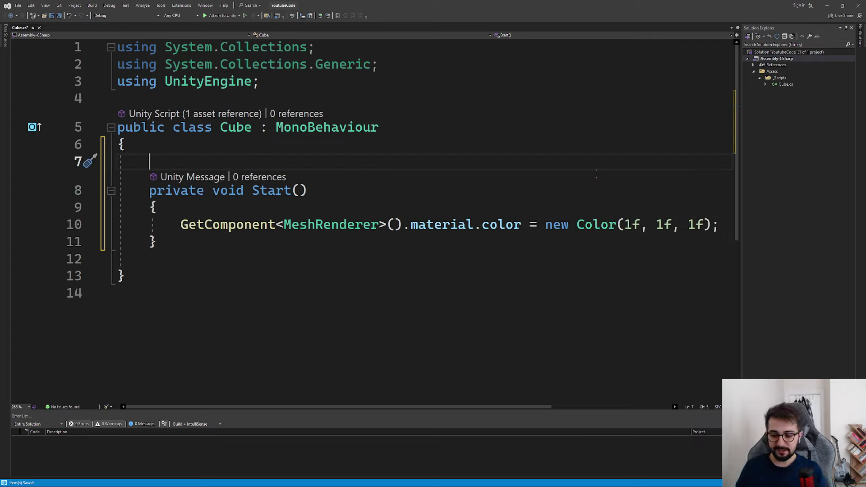
type("publi")
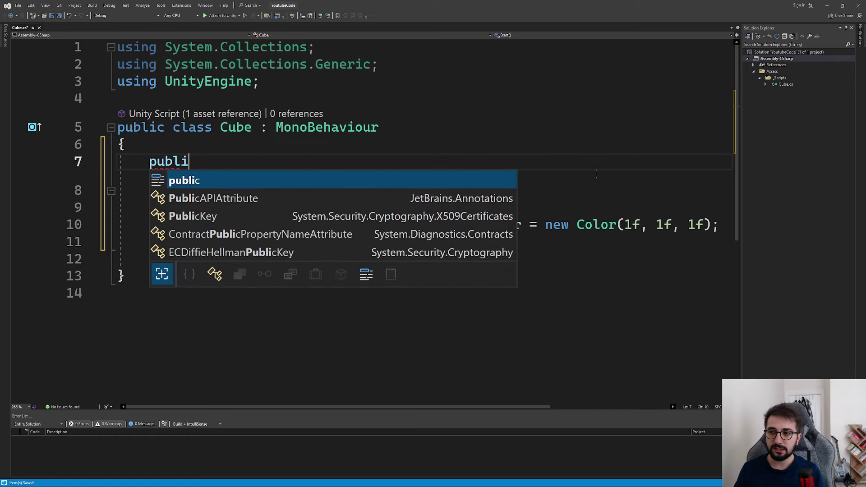
type("c Color ")
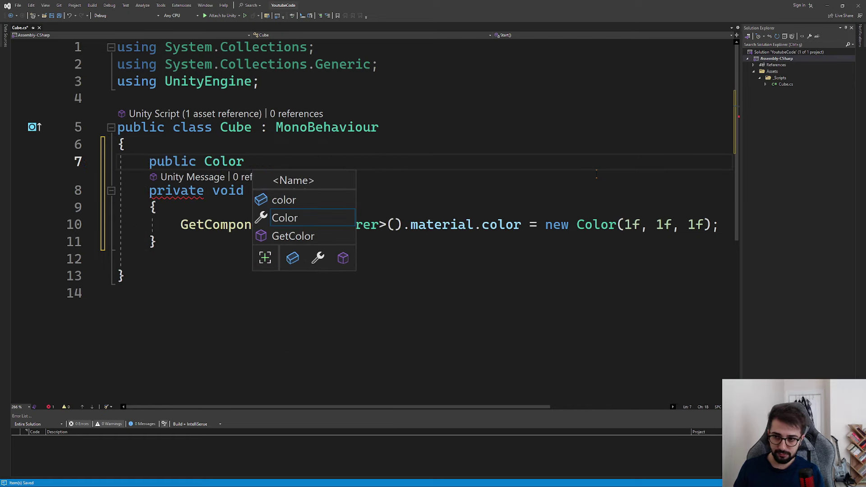
type("cubeColor")
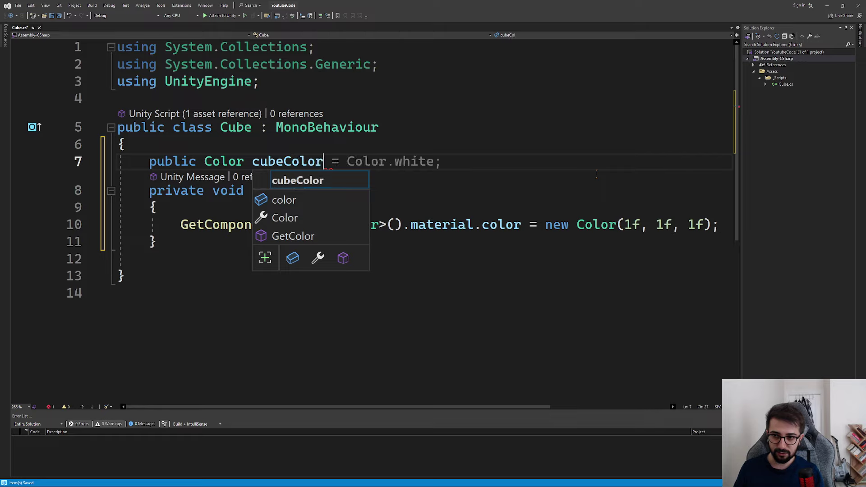
type(";")
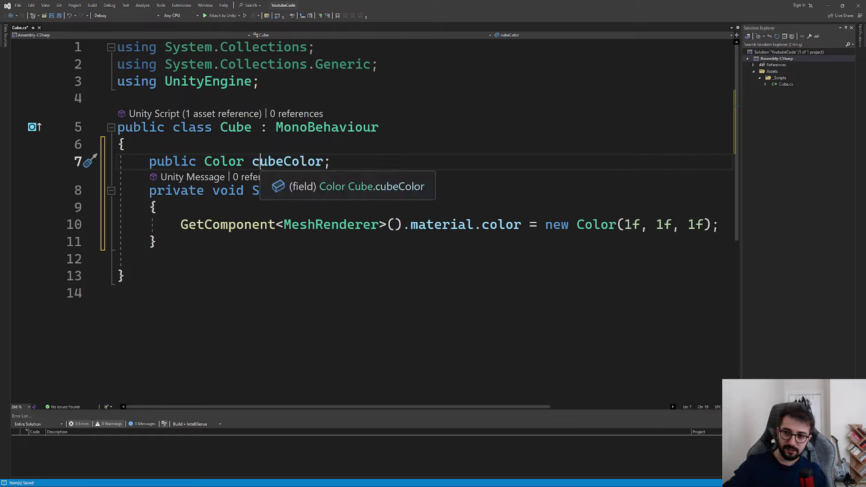
left_click(291, 161)
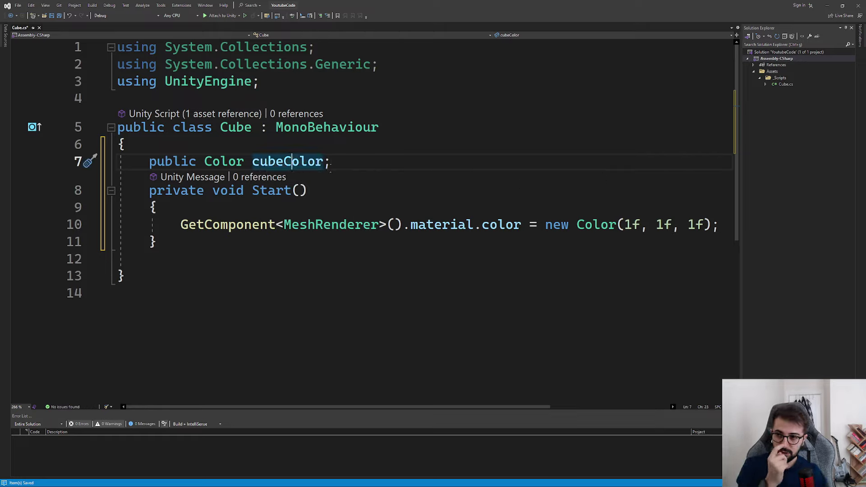
left_click_drag(332, 161, 284, 161)
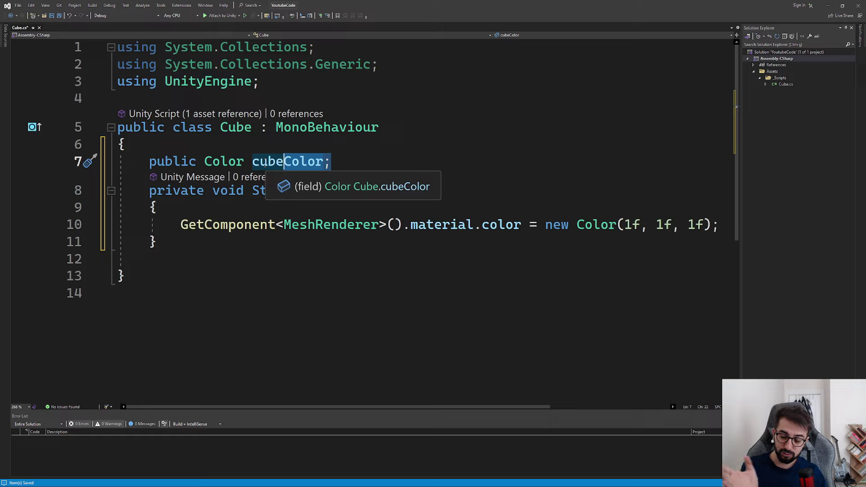
left_click(260, 162)
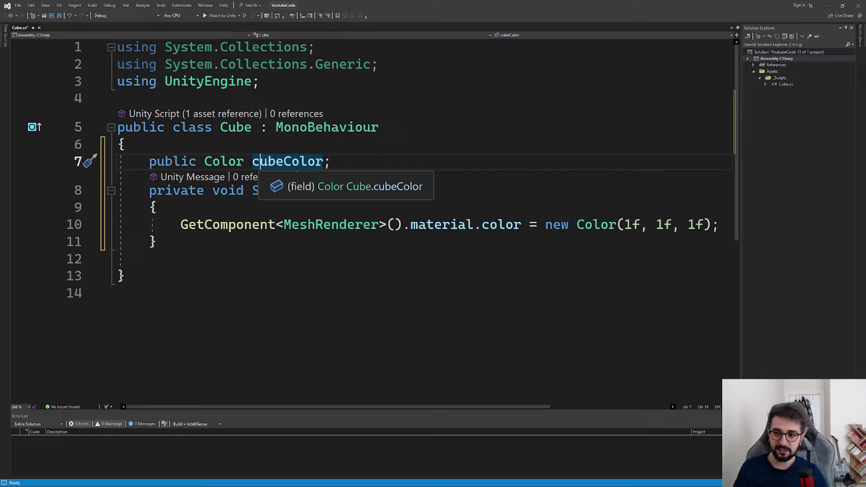
left_click(287, 163)
key("Down")
key("Down")
key("Down")
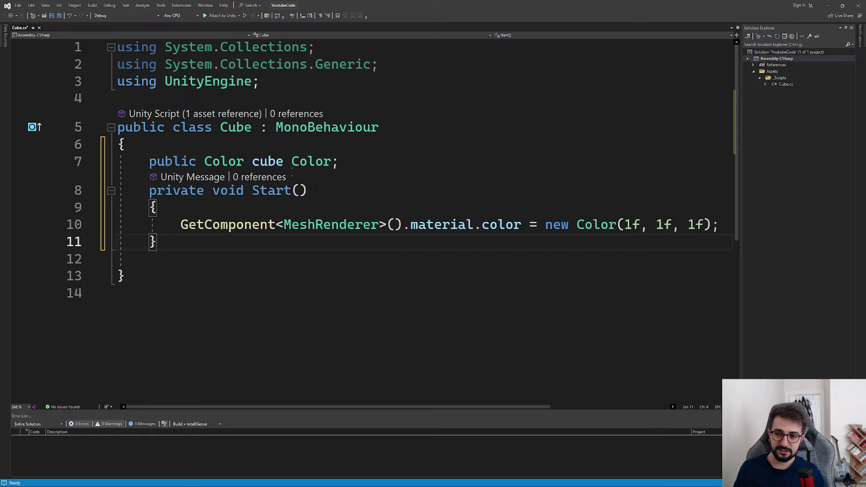
key("ctrl+z")
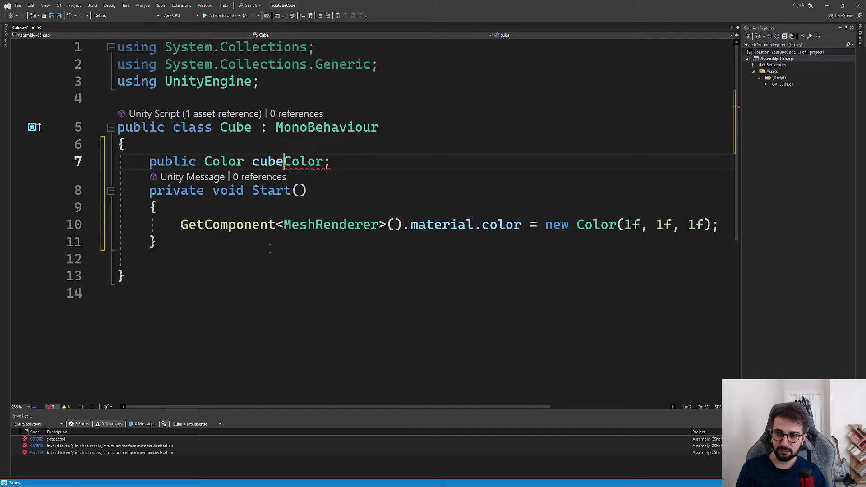
Step: Replace new Color(1f, 1f, 1f) with cubeColor in Start and save the script
left_click_drag(545, 225, 711, 224)
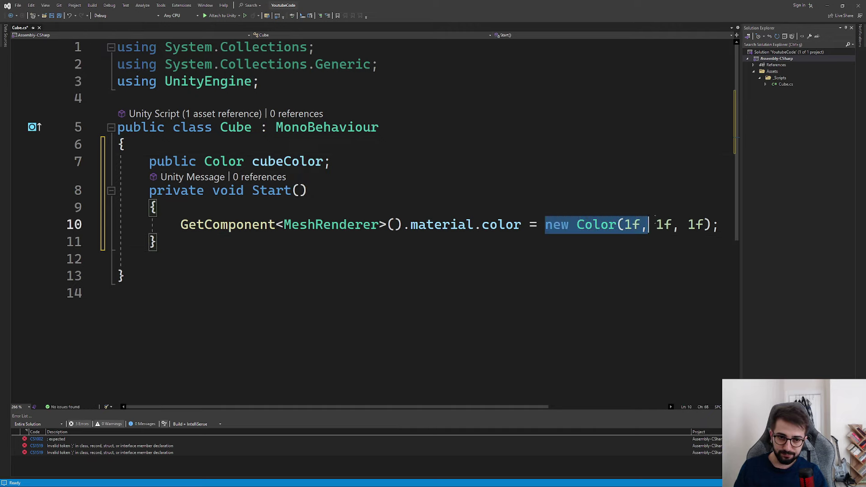
type("cube")
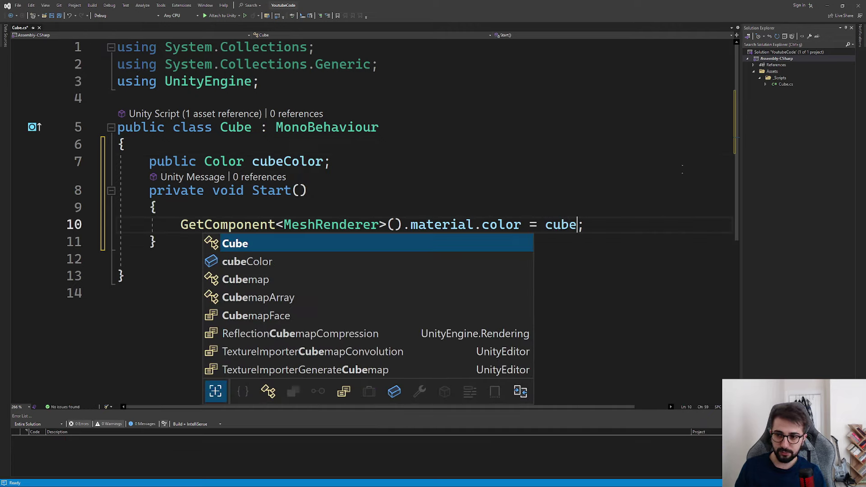
type("C")
key("Tab")
left_click(603, 166)
key("ctrl+s")
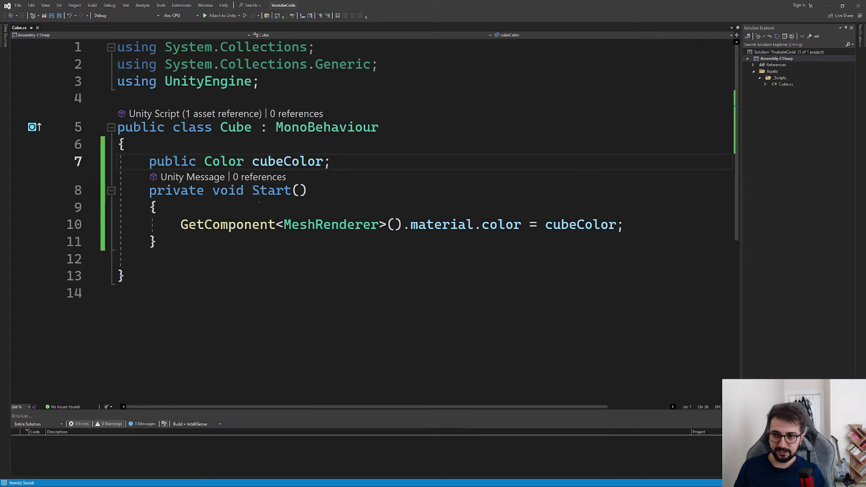
Step: Review the cubeColor assignment on line 10, then switch back to Unity
left_click_drag(181, 225, 522, 224)
left_click(561, 225)
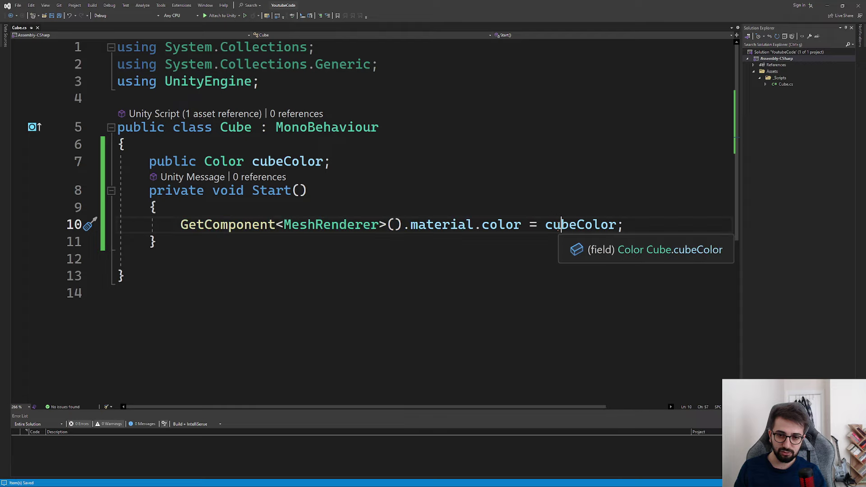
left_click(523, 127)
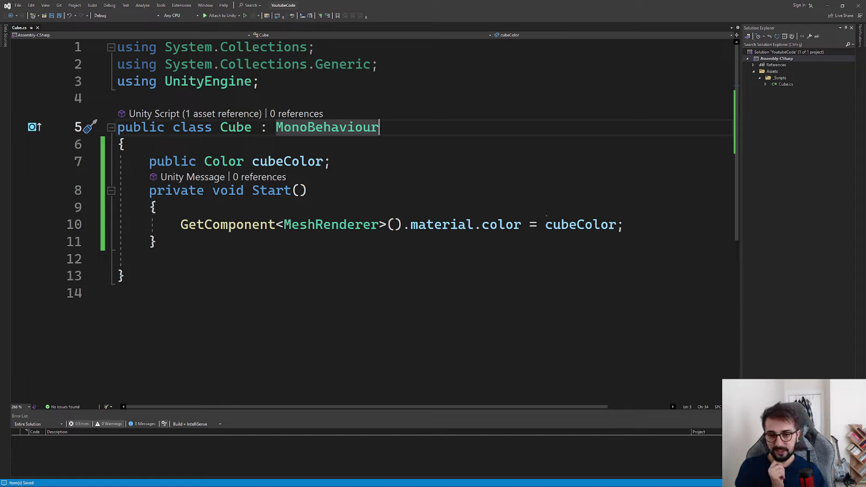
left_click_drag(522, 225, 203, 225)
double_click(564, 224)
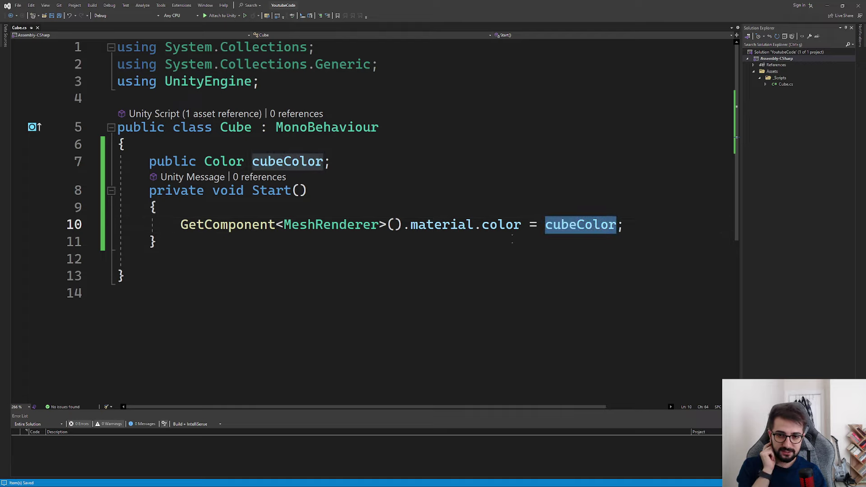
left_click(484, 225)
double_click(444, 224)
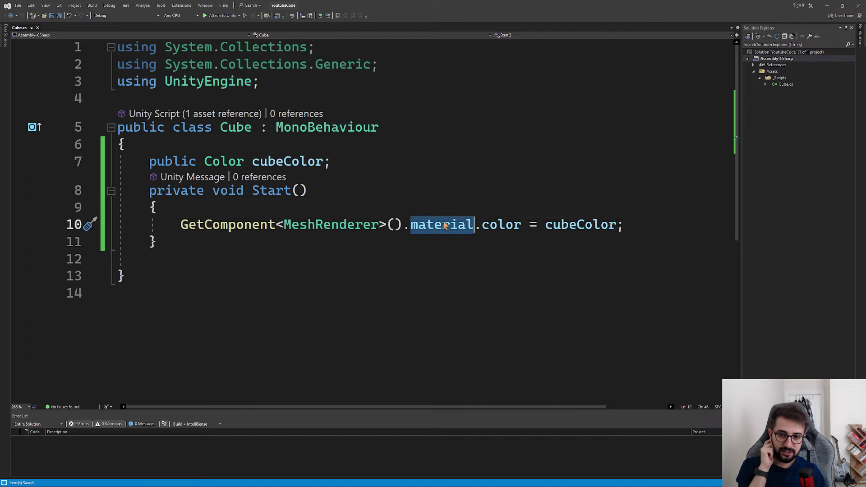
key("Up")
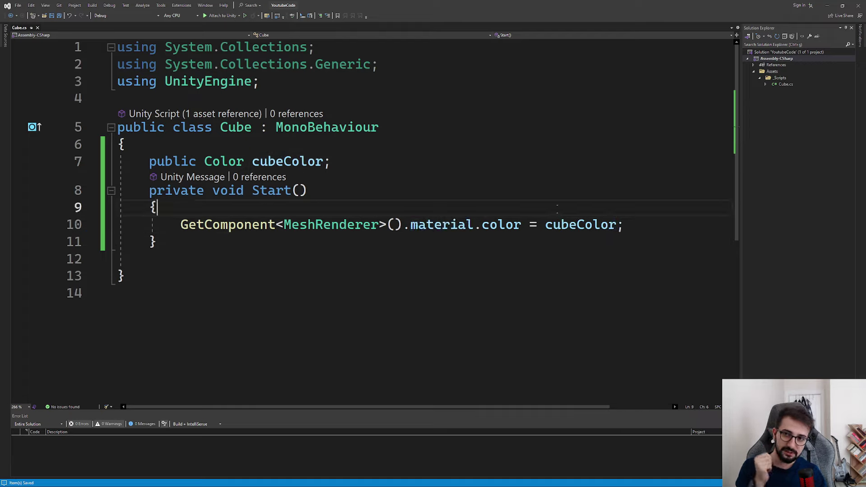
key("Up")
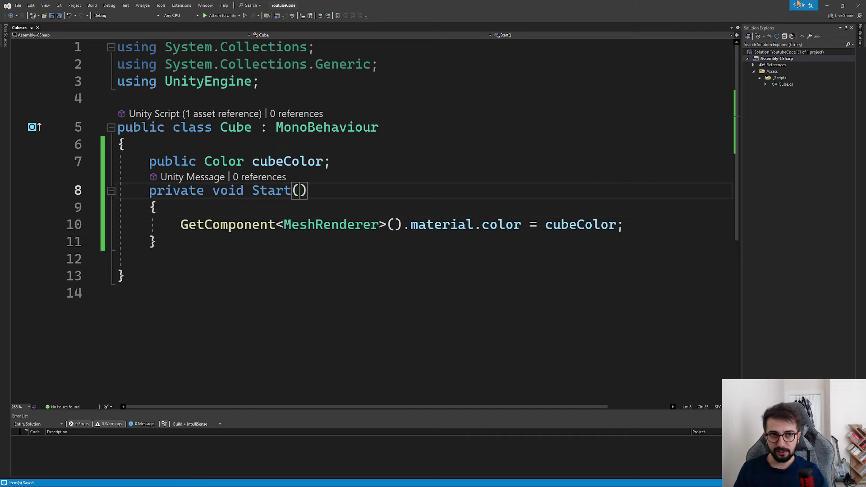
key("alt+Tab")
Step: Restore and reposition the Unity window, minimizing the video editor behind it
left_click_drag(466, 174, 505, 206, "alt")
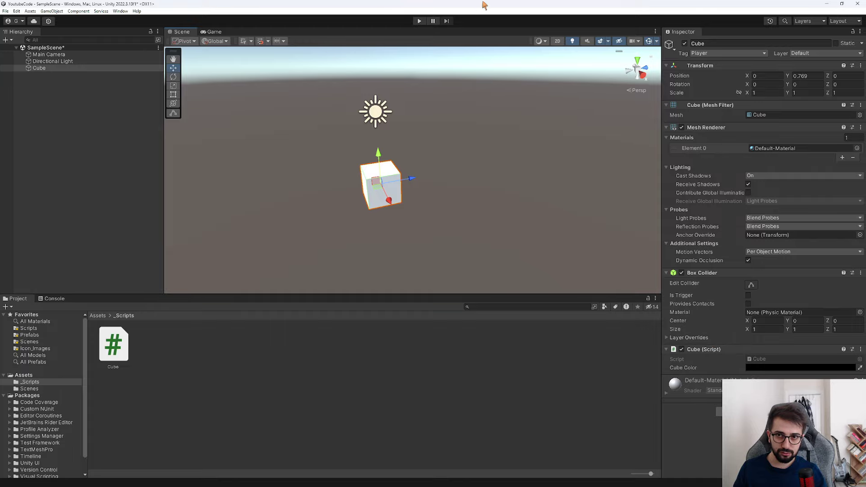
double_click(740, 4)
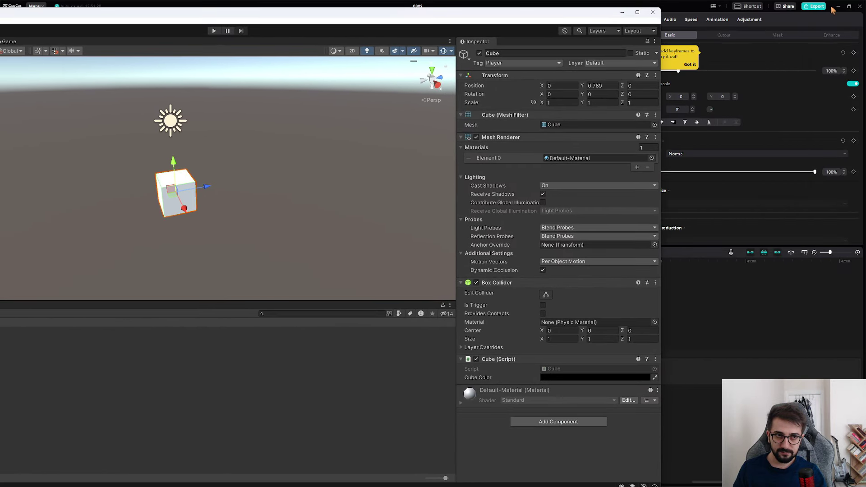
left_click(837, 7)
left_click_drag(491, 16, 486, 9)
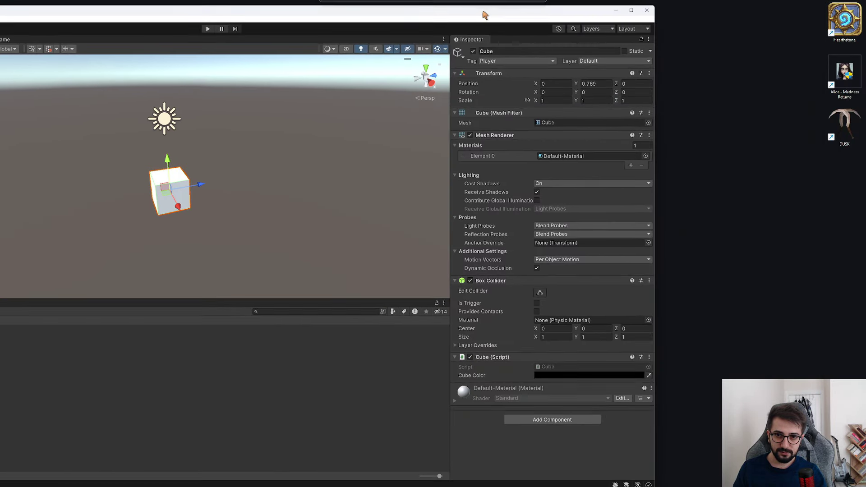
Step: Set Cube Color to a fully opaque, bright cyan in the colour picker
left_click(571, 371)
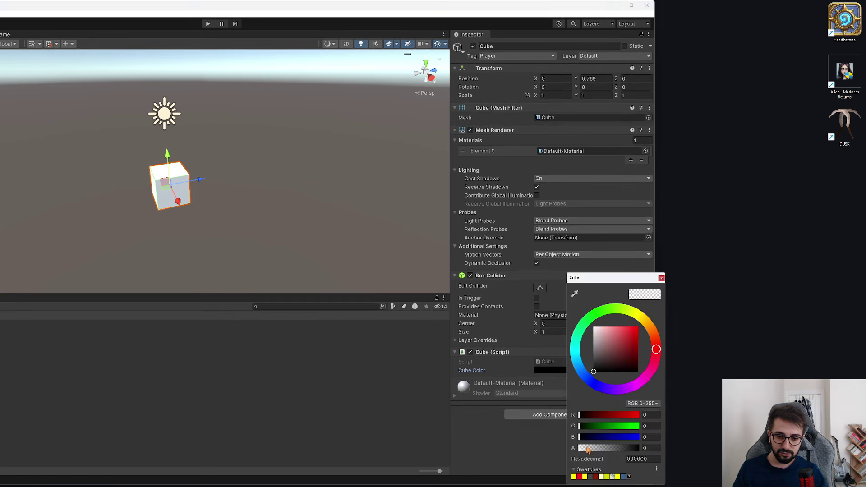
left_click_drag(587, 449, 645, 453)
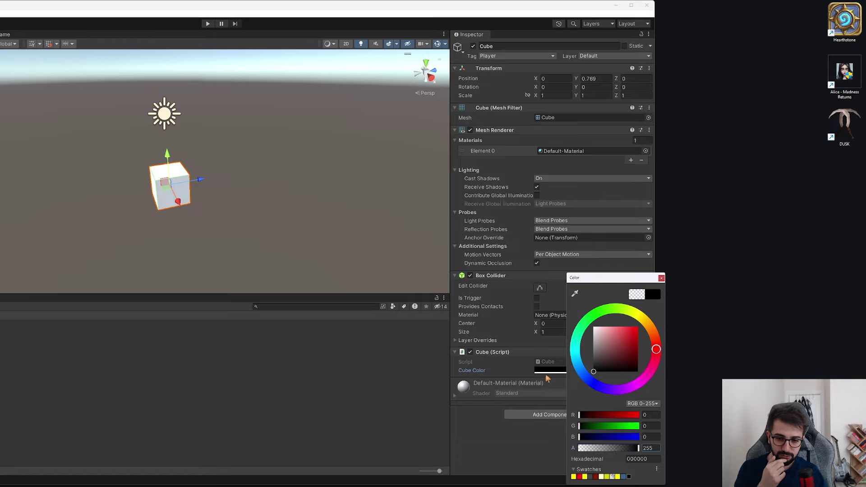
left_click_drag(585, 376, 576, 356)
left_click_drag(620, 338, 625, 332)
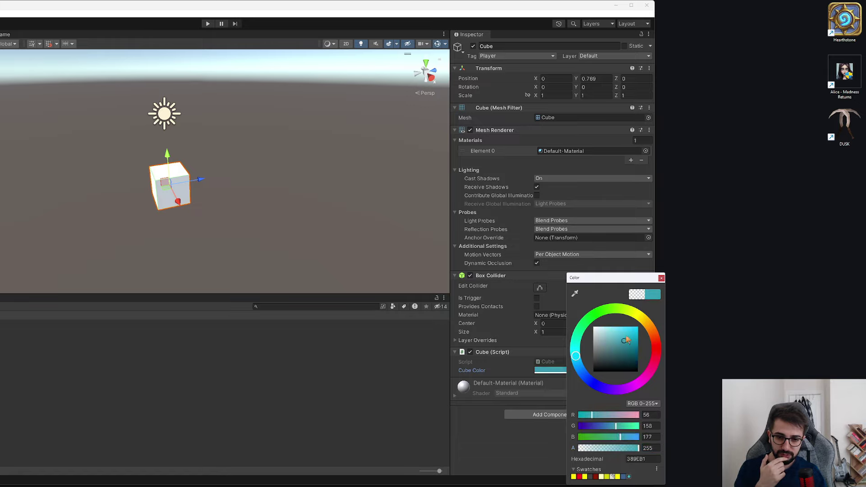
left_click(506, 447)
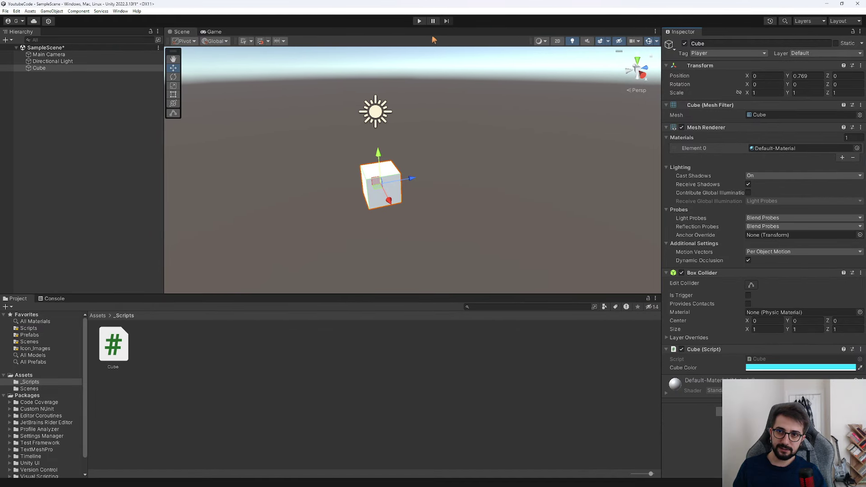
Step: Enter Play mode, dock the Game view and set its resolution to QHD (2560x1440)
key("ctrl+p")
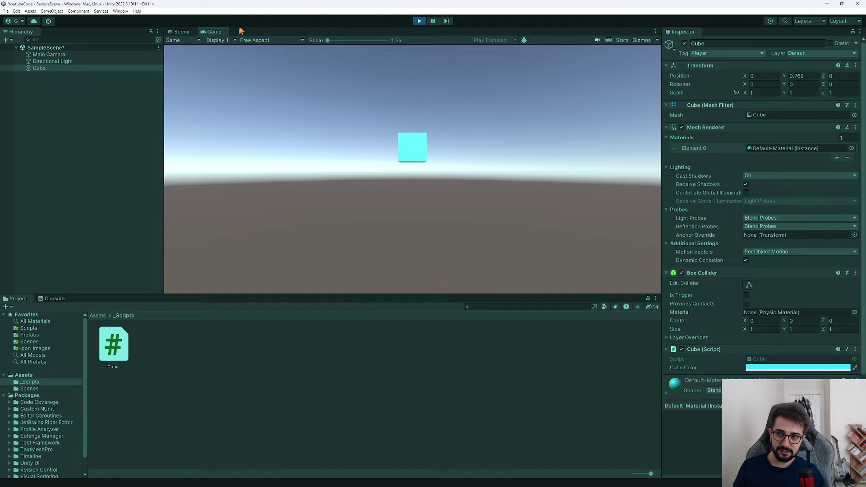
left_click(183, 32)
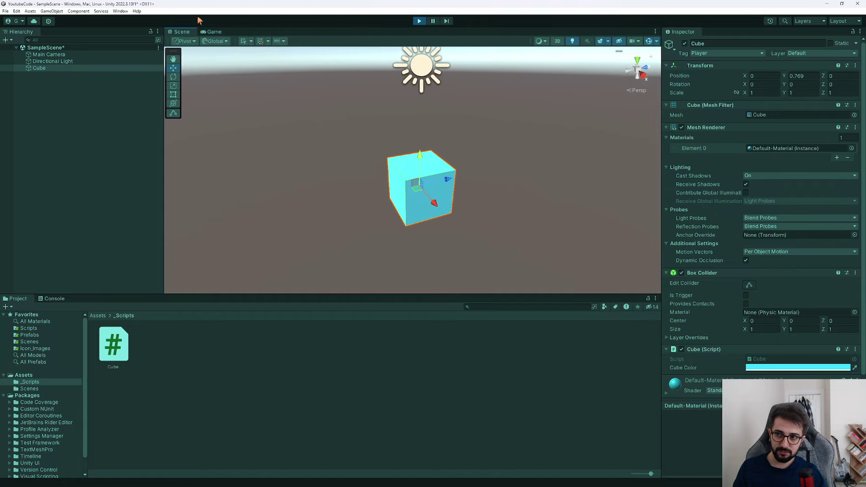
left_click(214, 32)
mouse_move(215, 32)
left_mouse_down()
mouse_move(450, 370)
mouse_move(419, 363)
left_mouse_up()
left_click(513, 310)
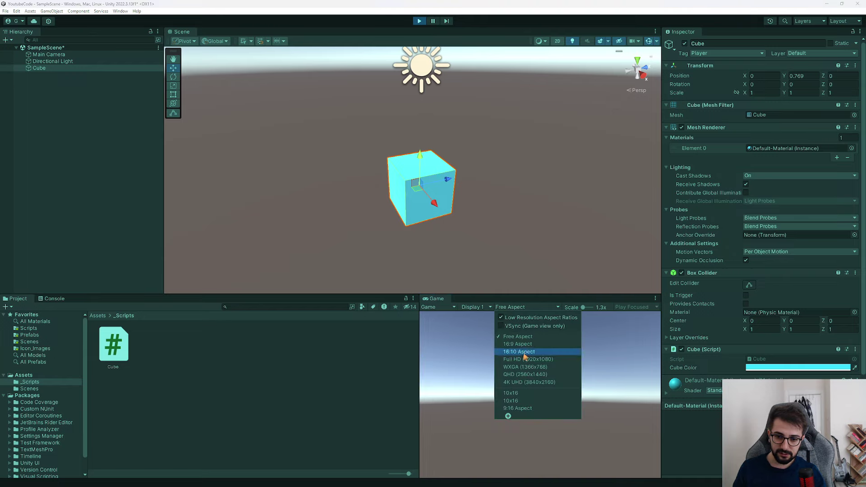
left_click(519, 377)
left_click(532, 308)
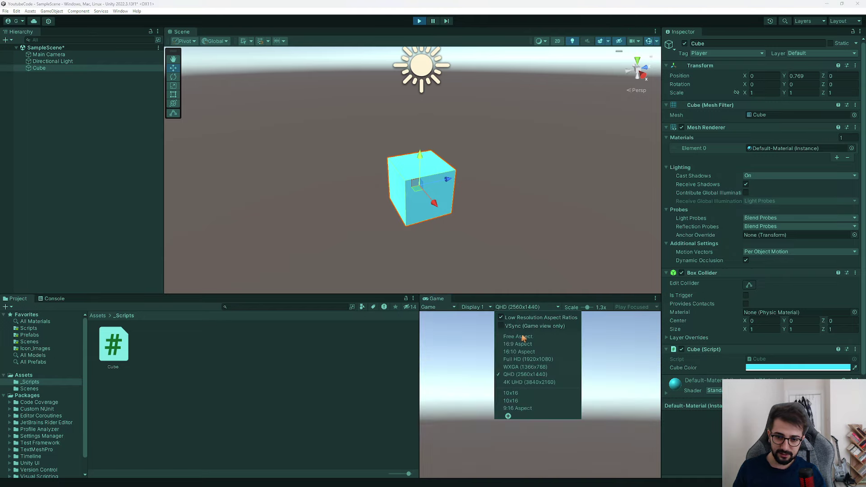
left_click(464, 386)
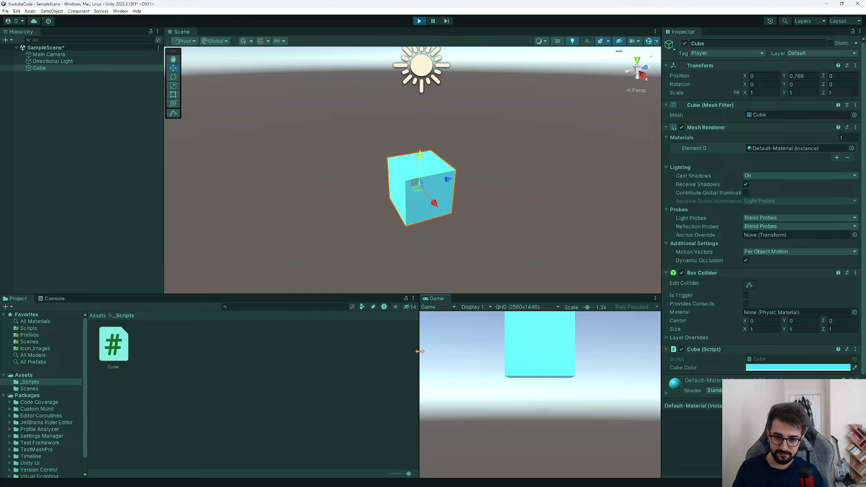
Step: Widen the Game view, stop Play mode, then run the scene again
mouse_move(420, 351)
left_mouse_down()
mouse_move(411, 365)
mouse_move(148, 384)
left_mouse_up()
left_click_drag(420, 378, 392, 379)
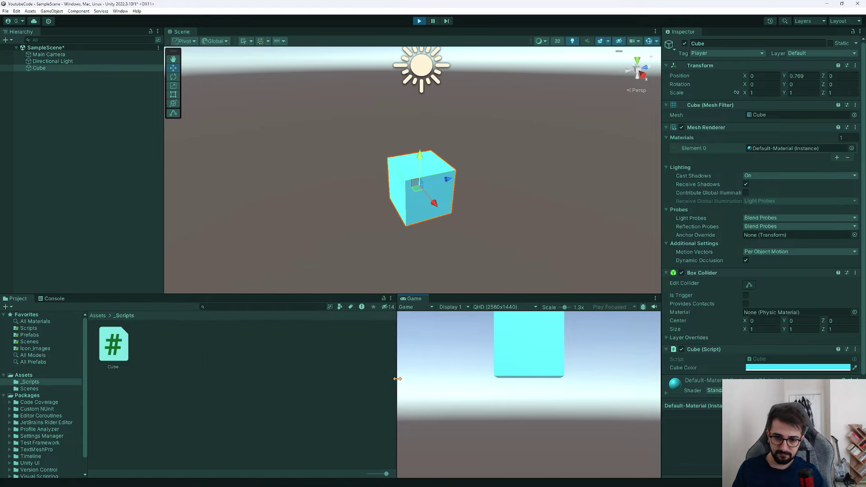
mouse_move(525, 208)
right_mouse_down()
mouse_move(453, 155)
mouse_move(502, 198)
right_mouse_up()
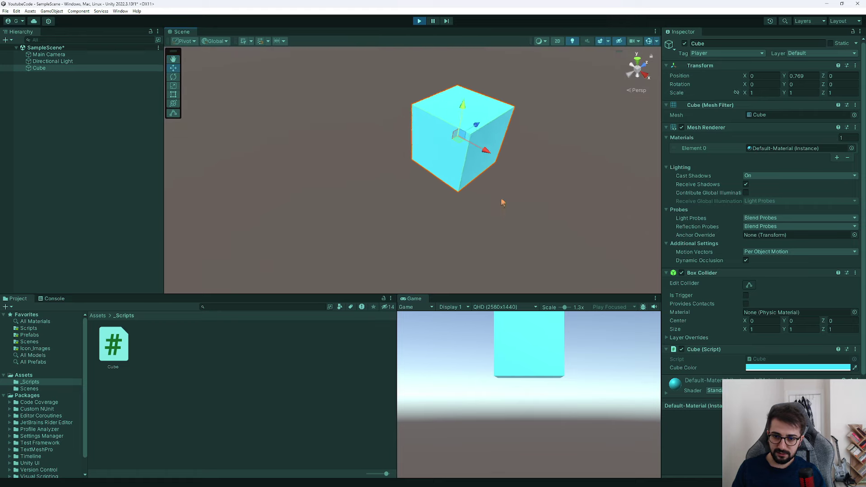
left_click(419, 21)
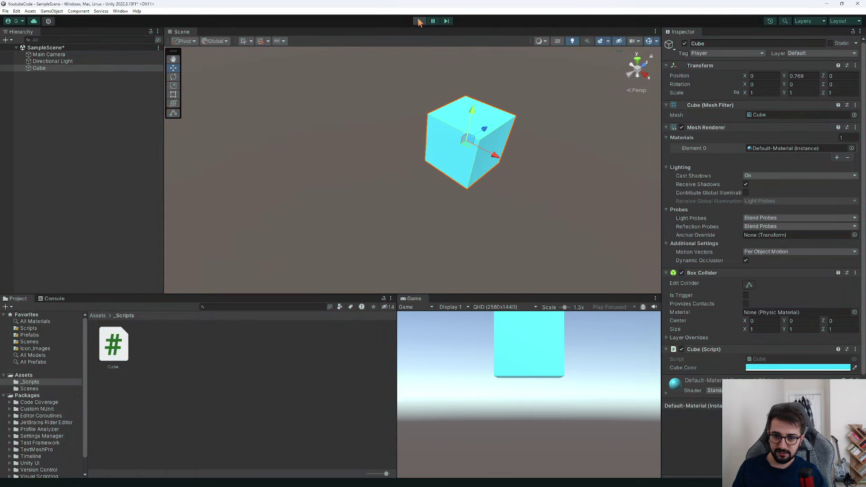
left_click_drag(565, 307, 550, 309)
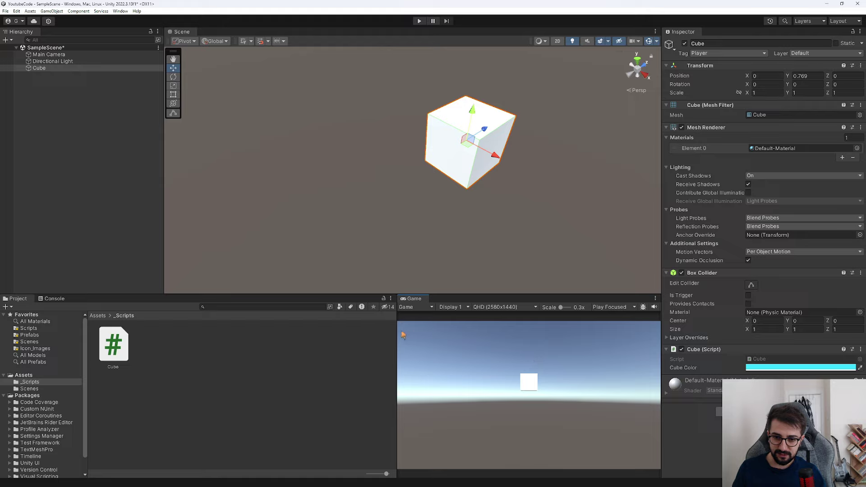
left_click_drag(403, 335, 369, 327)
mouse_move(261, 177)
right_mouse_down()
mouse_move(412, 102)
mouse_move(518, 290)
right_mouse_up()
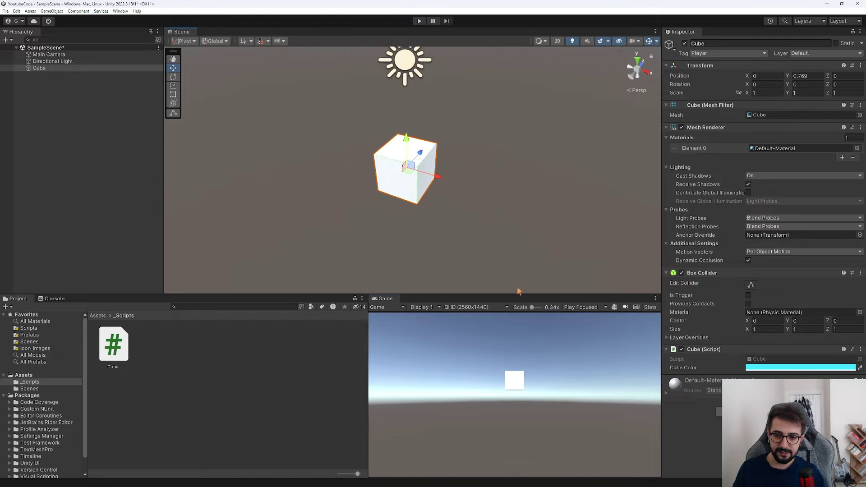
left_click_drag(368, 319, 364, 320)
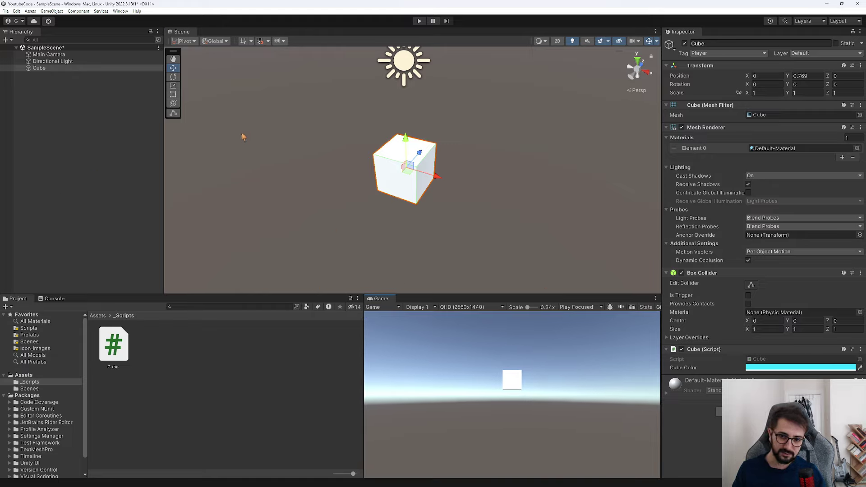
left_click(419, 21)
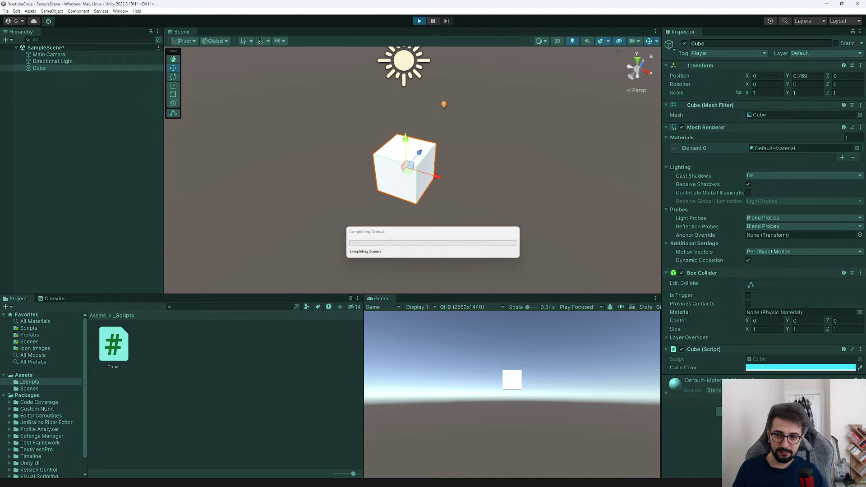
Step: Stop Play mode and change the Cube Color from cyan to red
left_click(418, 21)
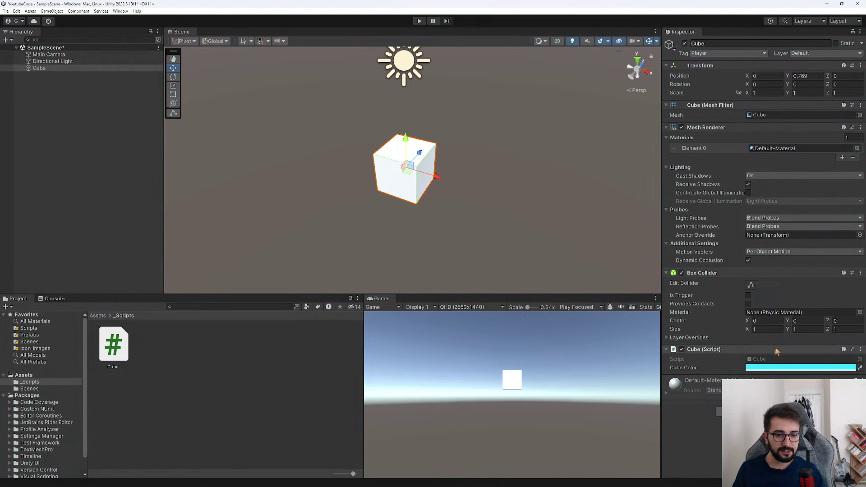
left_click(764, 368)
left_click_drag(856, 343, 852, 352)
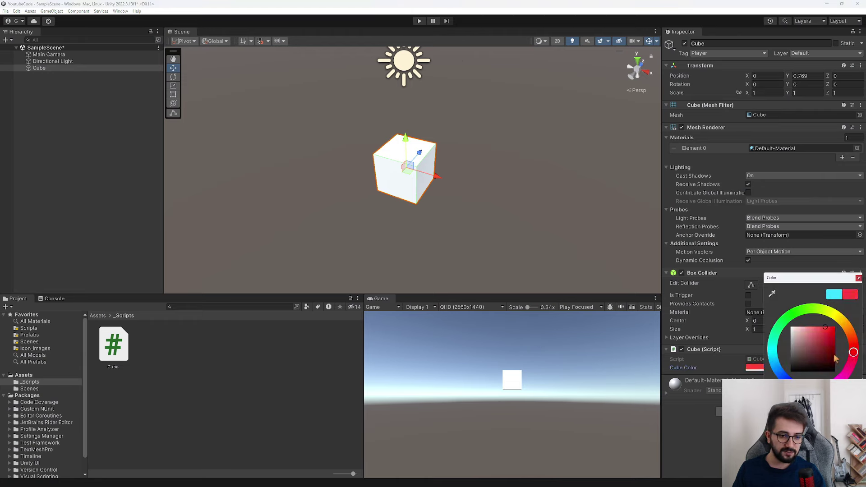
Step: Test-run the red cube in Play mode, then return to Cube.cs in Visual Studio
left_click(418, 20)
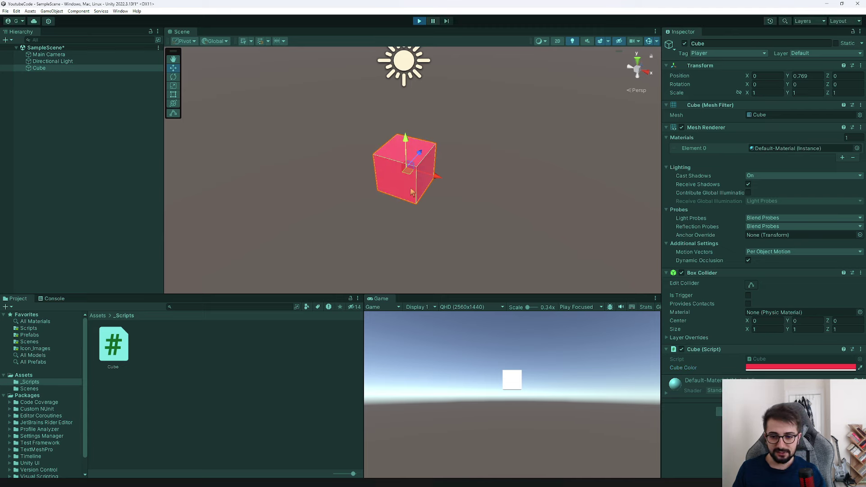
left_click(418, 21)
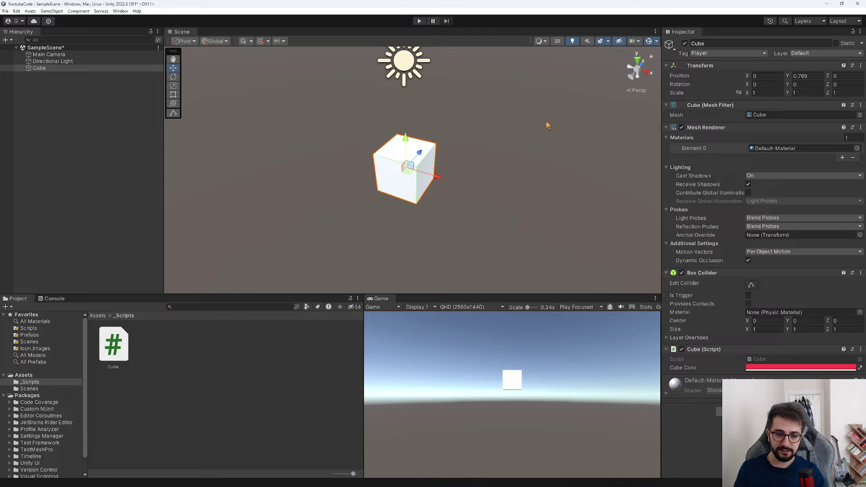
key("alt+Tab")
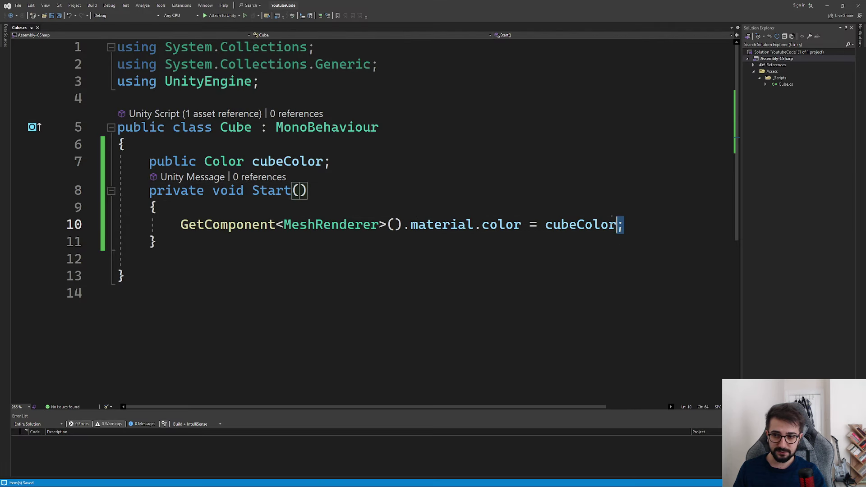
left_click_drag(623, 225, 181, 225)
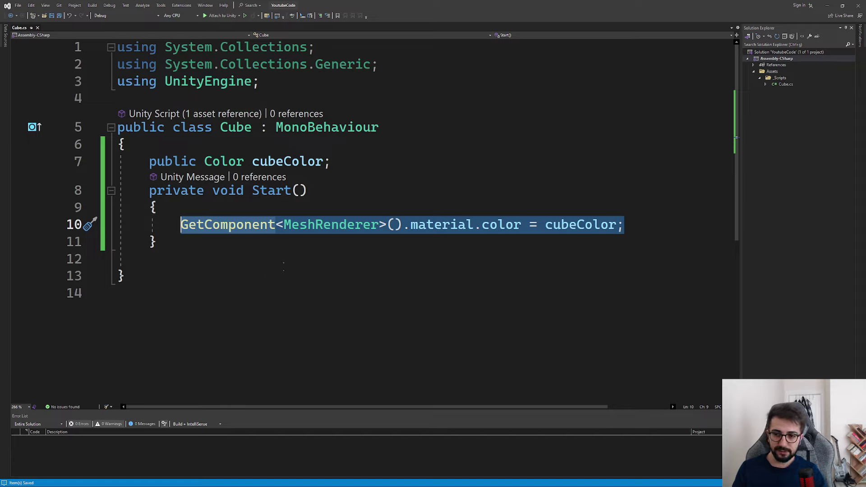
Step: Add a this. prefix before GetComponent on line 10, then delete it
key("Left")
key("Left")
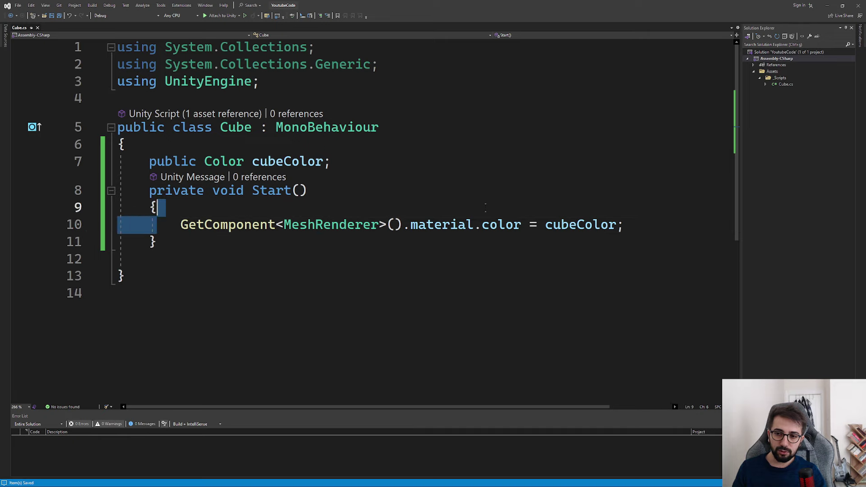
left_click_drag(184, 206, 604, 225)
key("ctrl+End")
mouse_move(258, 225)
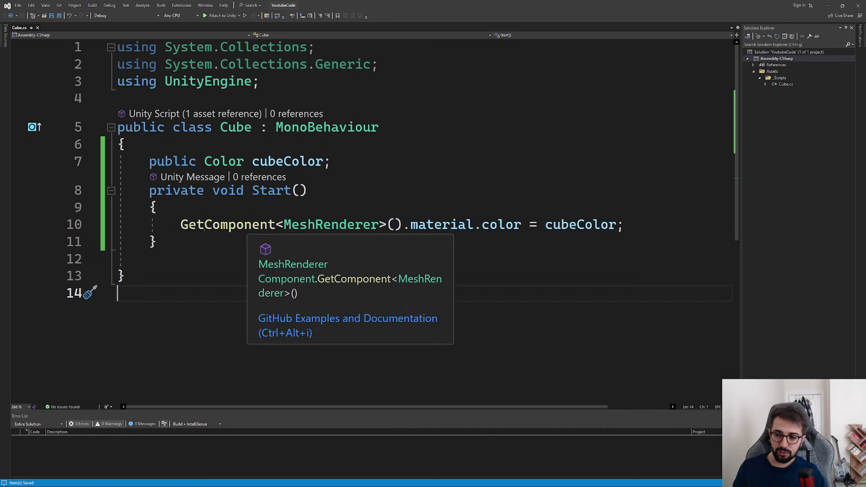
left_click(178, 224)
type("this.")
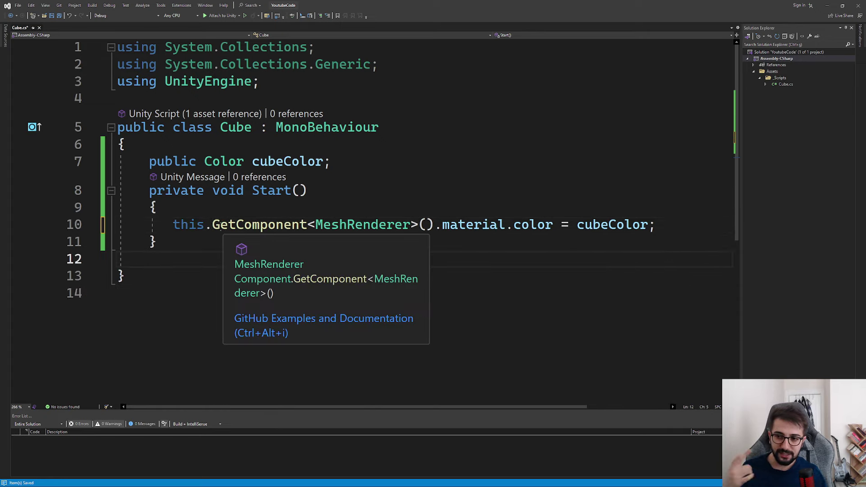
left_click(172, 224)
left_click_drag(172, 225, 213, 224)
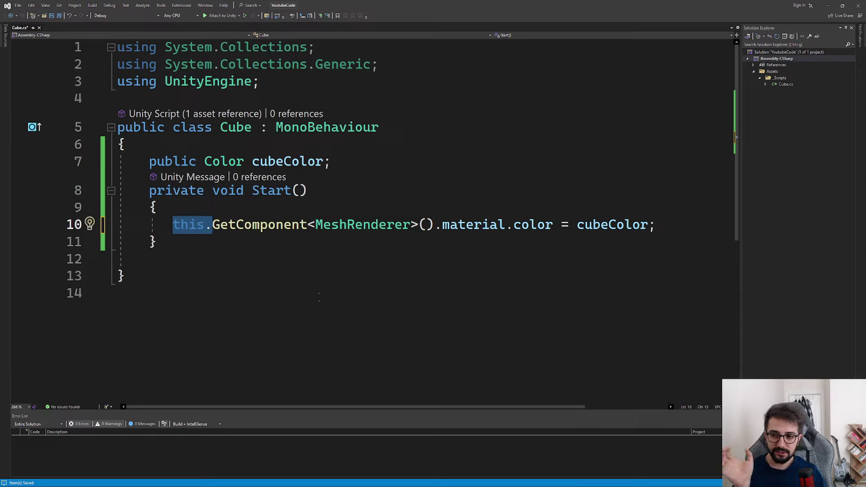
key("BackSpace")
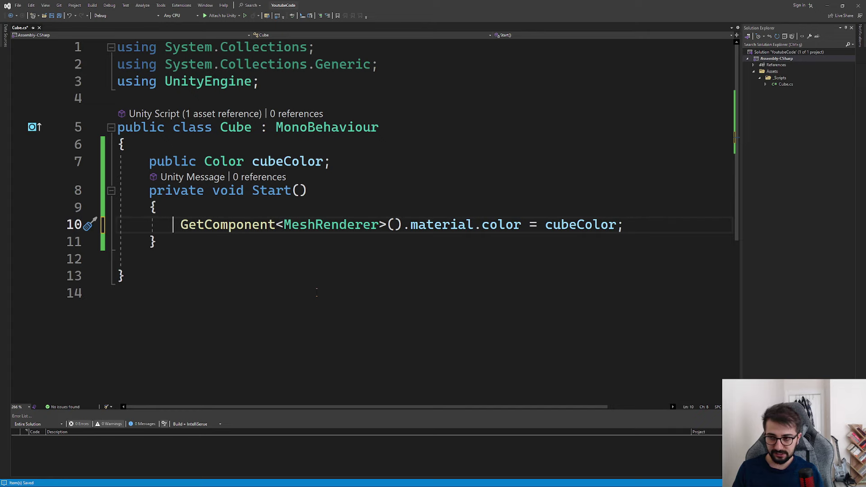
Step: Add a Cube. prefix before GetComponent, then delete it again
type("cube ")
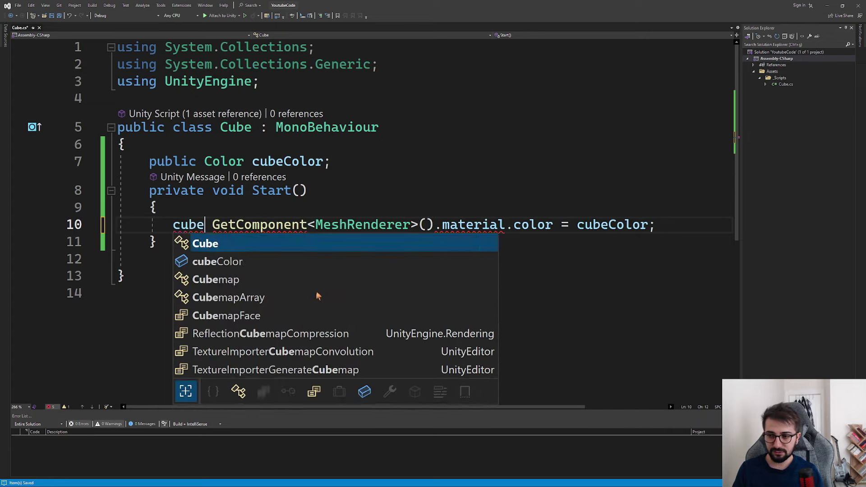
type(".")
key("Delete")
left_click_drag(165, 224, 211, 225)
key("BackSpace")
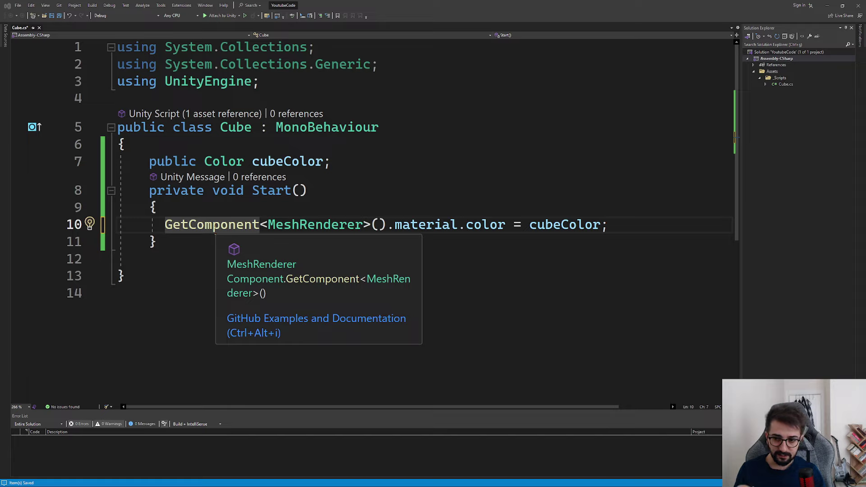
Step: Review GetComponent<MeshRenderer>() on line 10 and save Cube.cs without any prefix
left_click(213, 225)
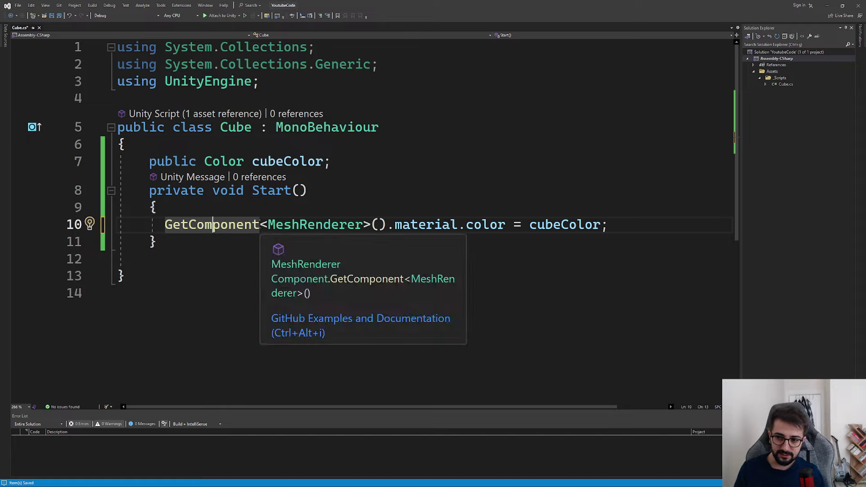
left_click(268, 225)
mouse_move(340, 232)
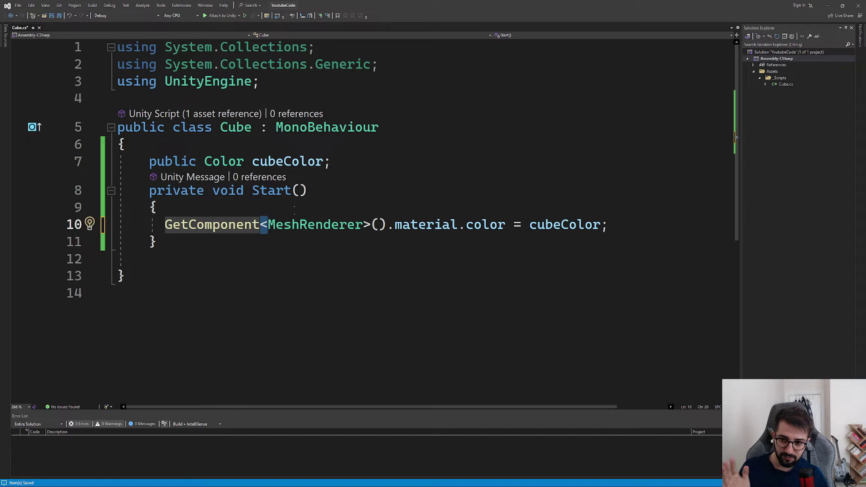
double_click(354, 228)
left_click(386, 225)
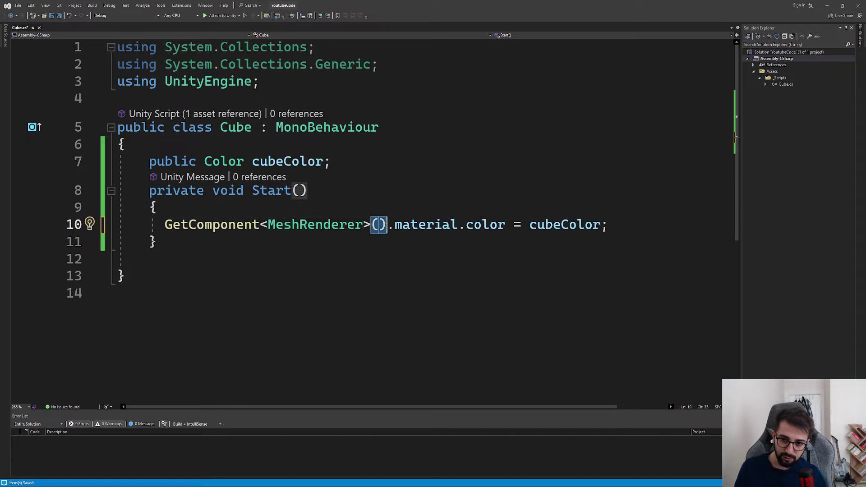
left_click(411, 258)
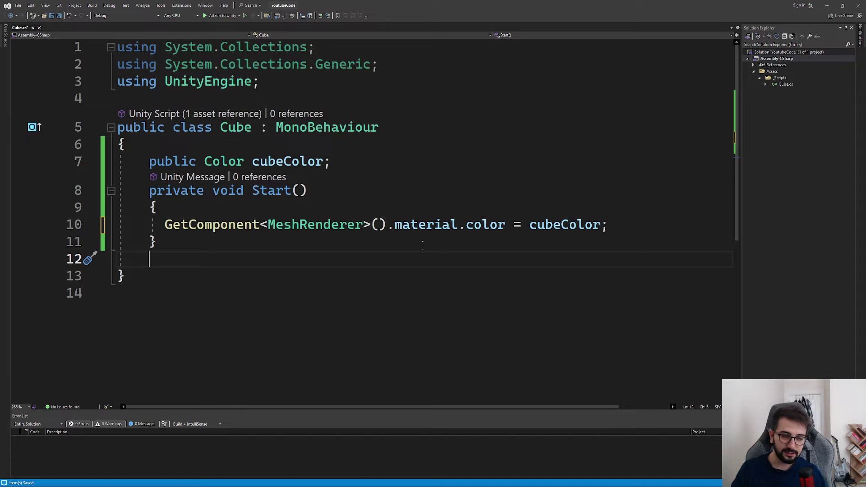
key("alt+Tab")
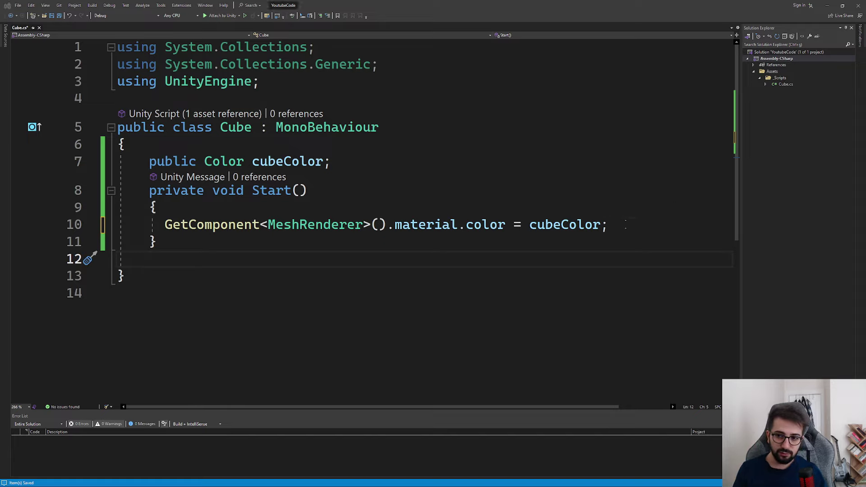
left_click_drag(625, 224, 162, 222)
left_click(342, 281)
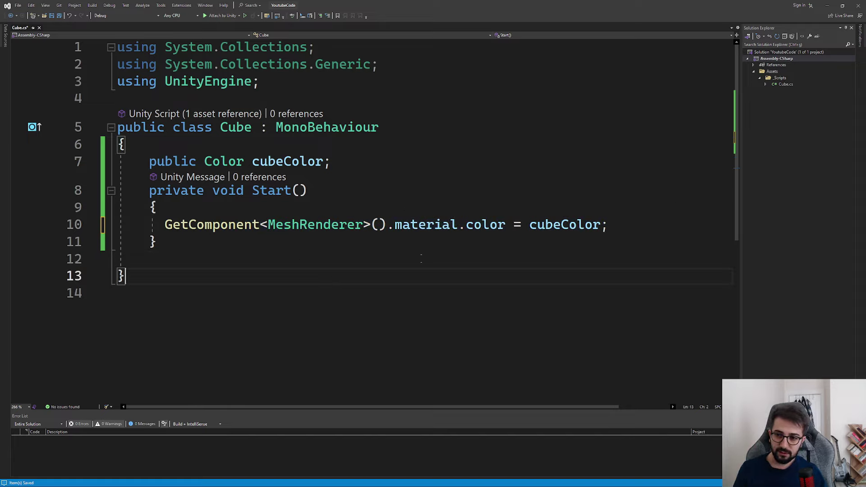
key("ctrl+s")
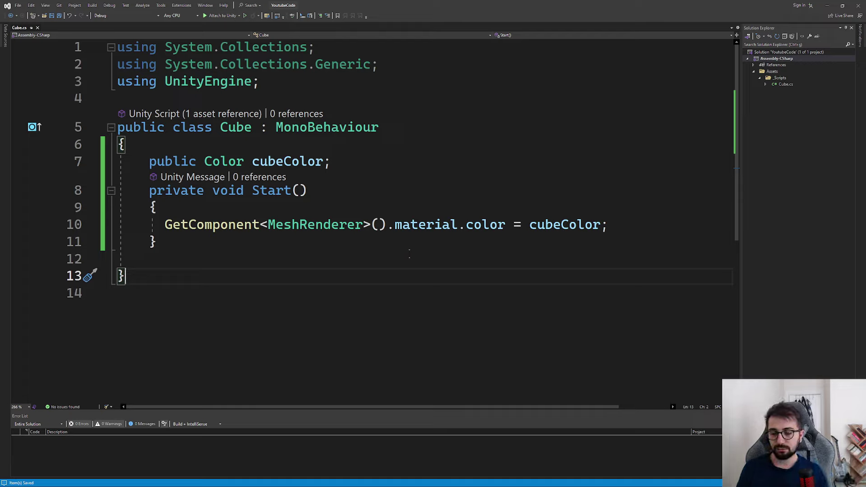
Step: Review the cubeColor field and Start method, then minimize Visual Studio to return to Unity
left_click_drag(204, 239, 135, 161)
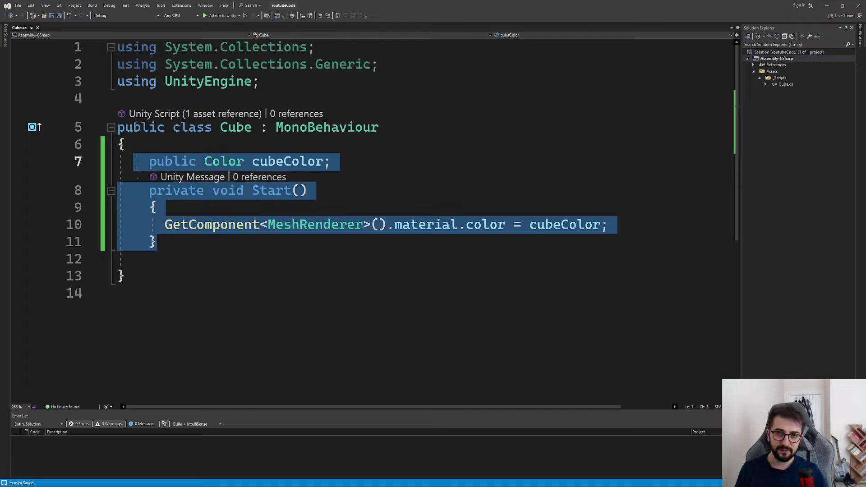
left_click(349, 262)
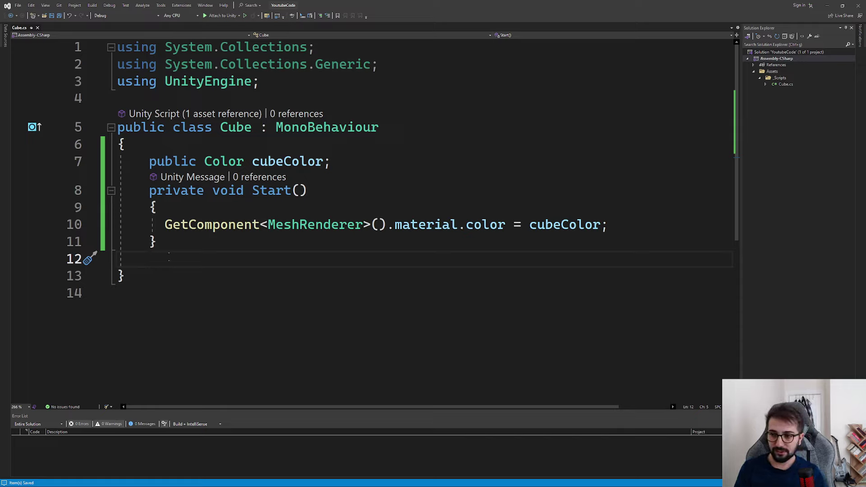
left_click_drag(168, 257, 133, 161)
left_click(189, 242)
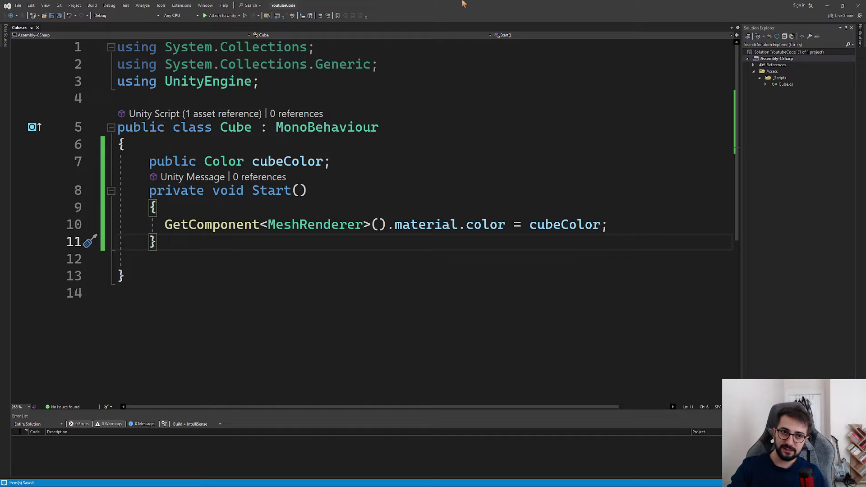
left_click(827, 6)
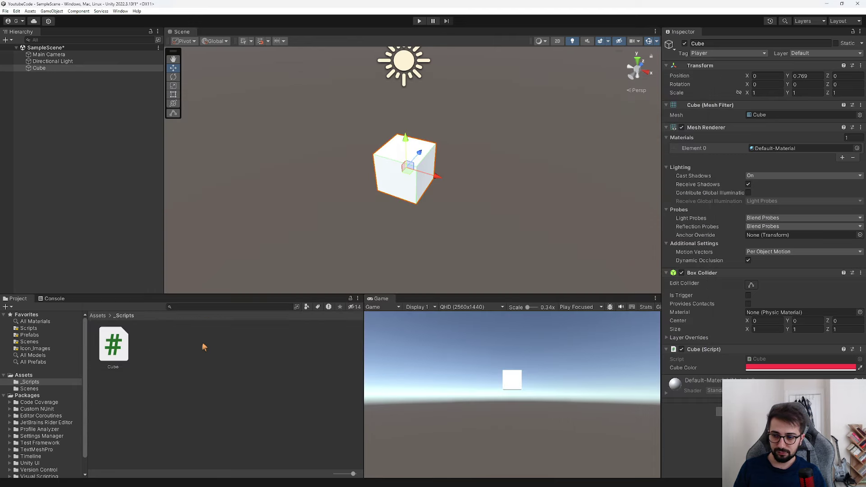
Step: Create a C# script named CubeSpawner in the _Scripts folder
right_click(202, 345)
mouse_move(220, 157)
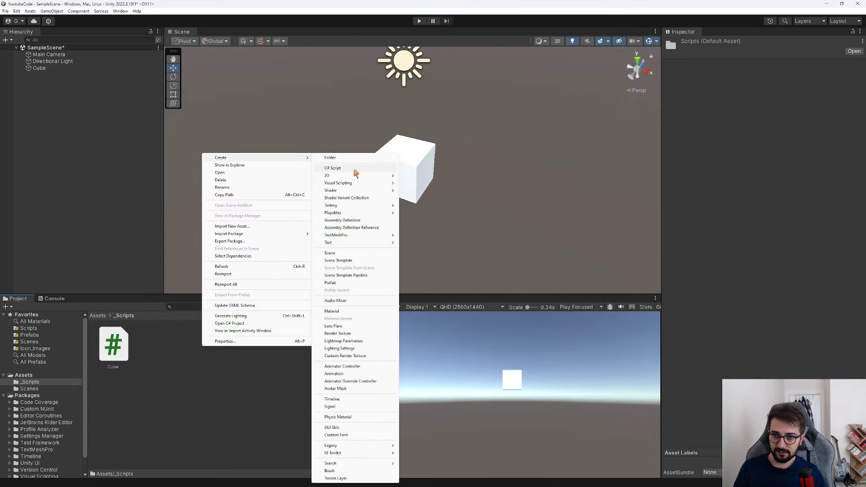
left_click(332, 168)
type("CubeSpawn")
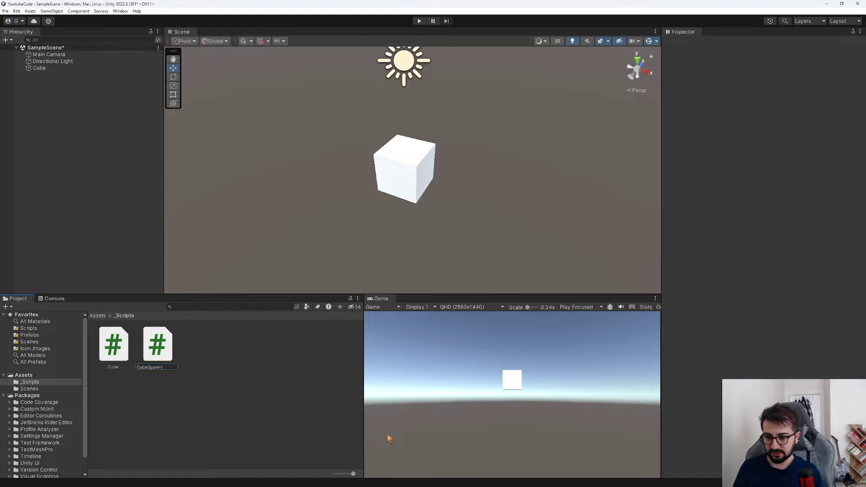
type("er")
key("Return")
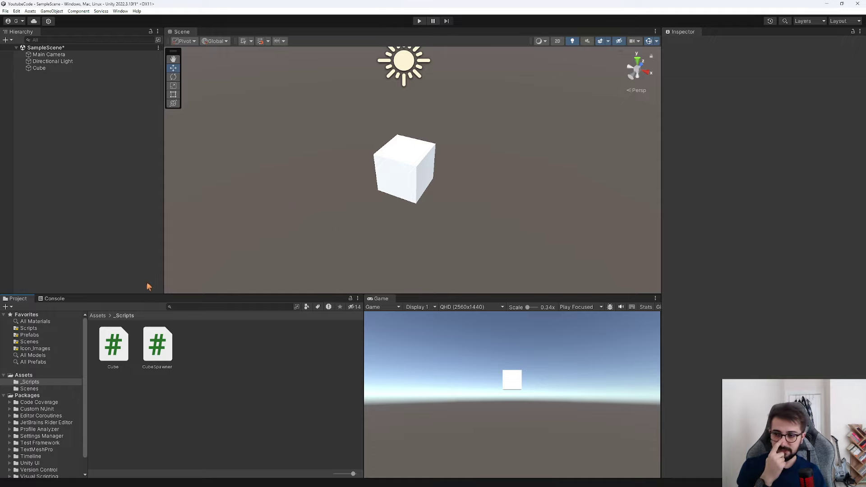
left_click(166, 366)
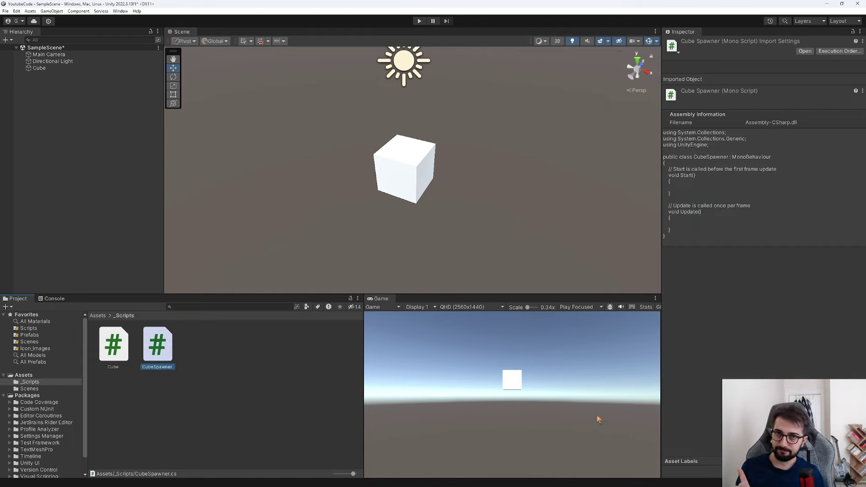
Step: Add an empty scene object named CubeSpawner and attach the CubeSpawner script to it
left_click(88, 121)
right_click(88, 120)
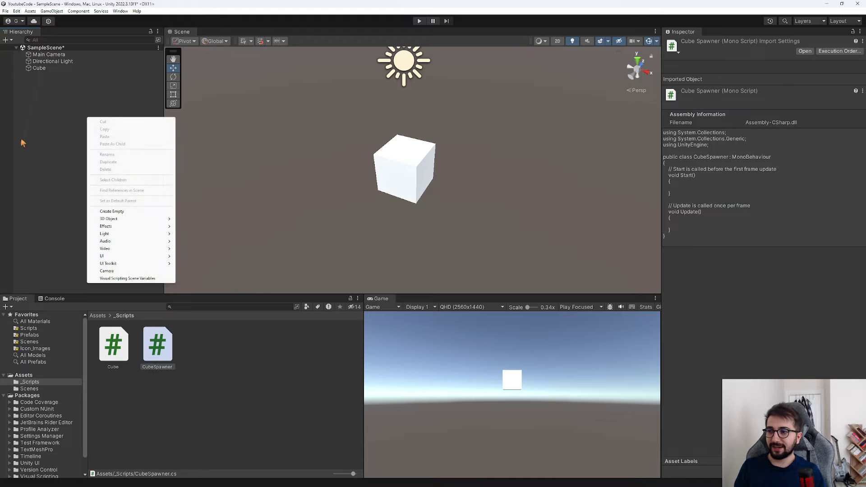
left_click(136, 212)
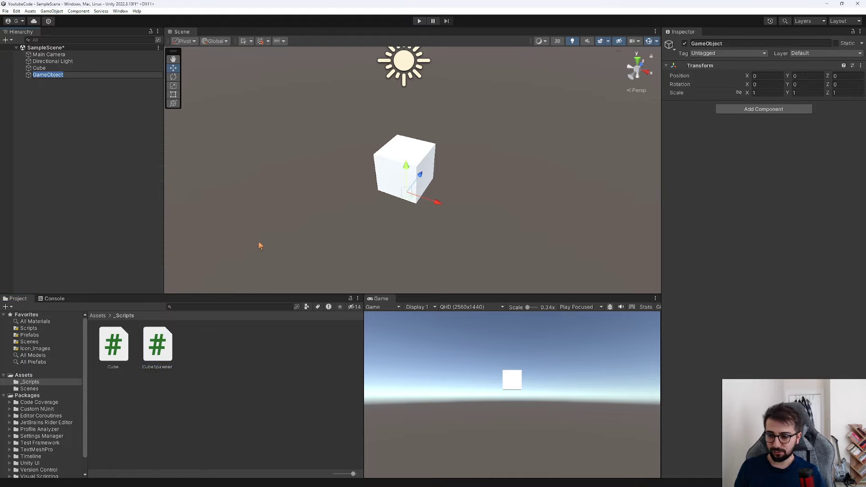
type("Cubv")
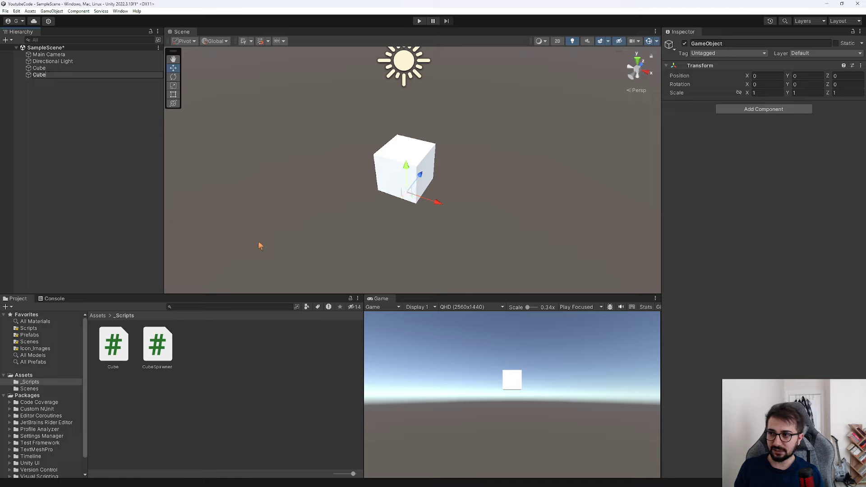
key("BackSpace")
type("eSpawner")
key("Return")
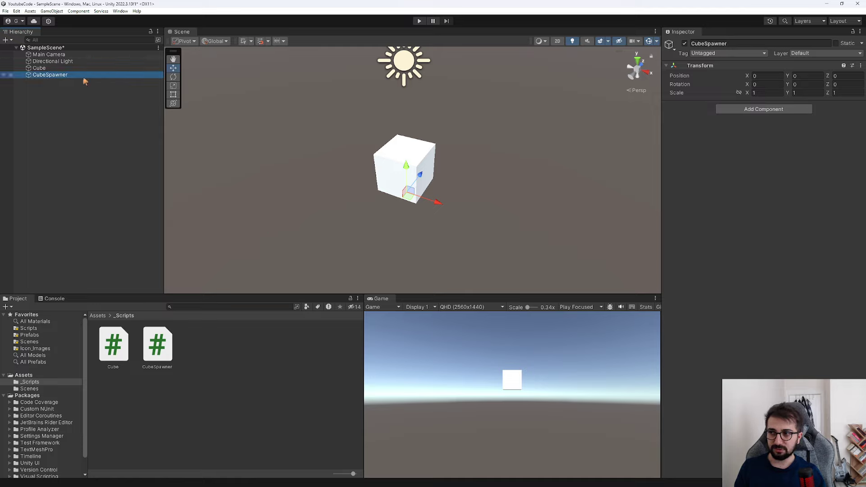
left_click_drag(160, 339, 679, 233)
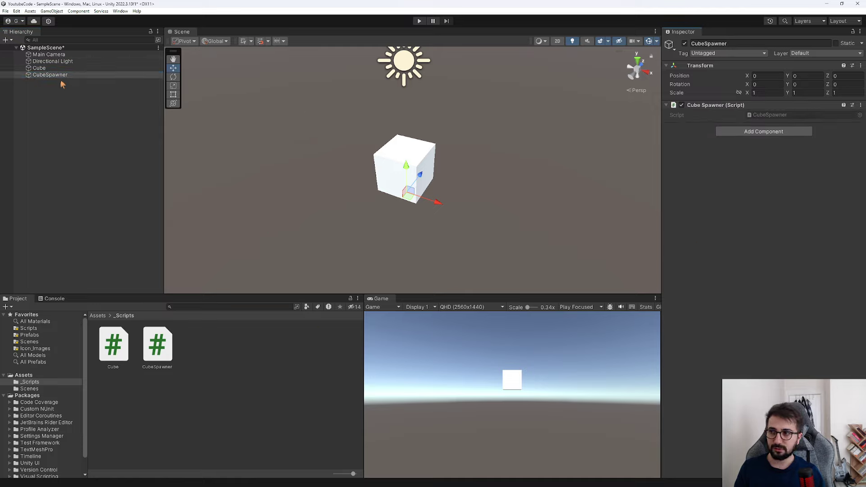
Step: Move the CubeSpawner object forward and up above the cube
mouse_move(344, 153)
right_mouse_down()
mouse_move(277, 115)
mouse_move(296, 135)
right_mouse_up()
mouse_move(447, 191)
left_mouse_down()
mouse_move(462, 180)
mouse_move(421, 189)
left_mouse_up()
left_click_drag(412, 156, 434, 113)
mouse_move(165, 168)
left_mouse_down()
mouse_move(238, 127)
mouse_move(88, 127)
mouse_move(123, 127)
left_mouse_up()
right_click(238, 127)
left_click(237, 126)
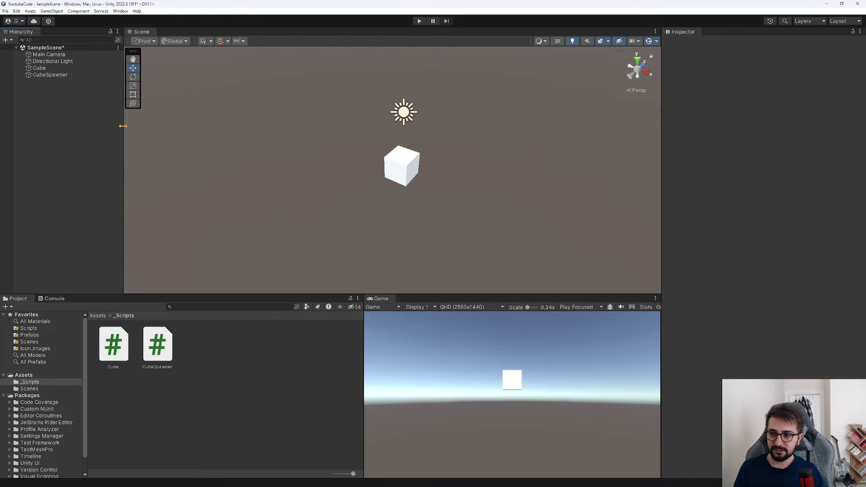
Step: Preview the CubeSpawner script's code, then select the Cube in the Hierarchy
left_click(166, 355)
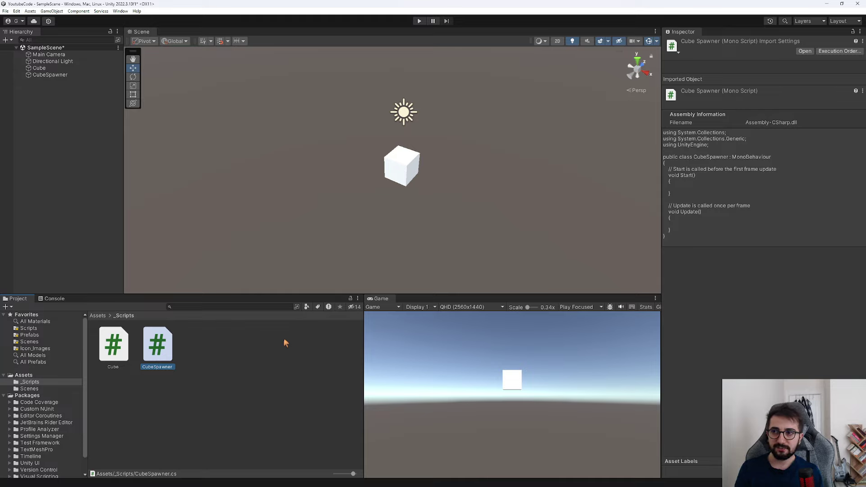
left_click(65, 84)
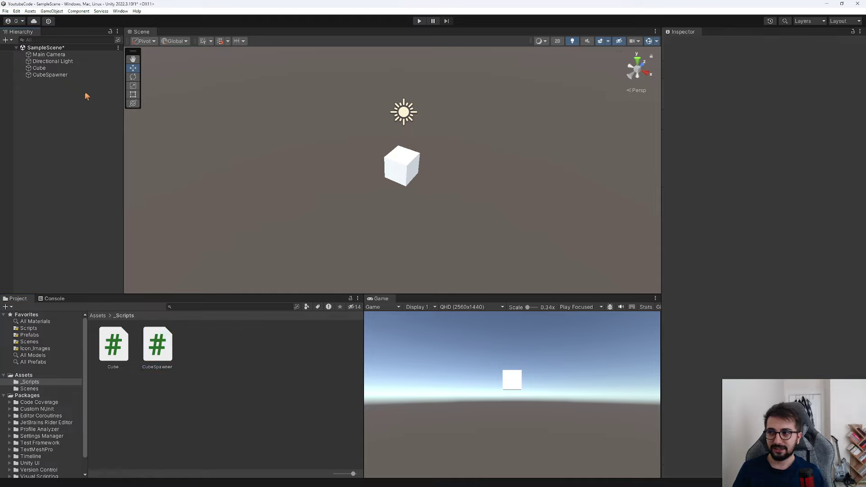
left_click(52, 61)
left_click(39, 68)
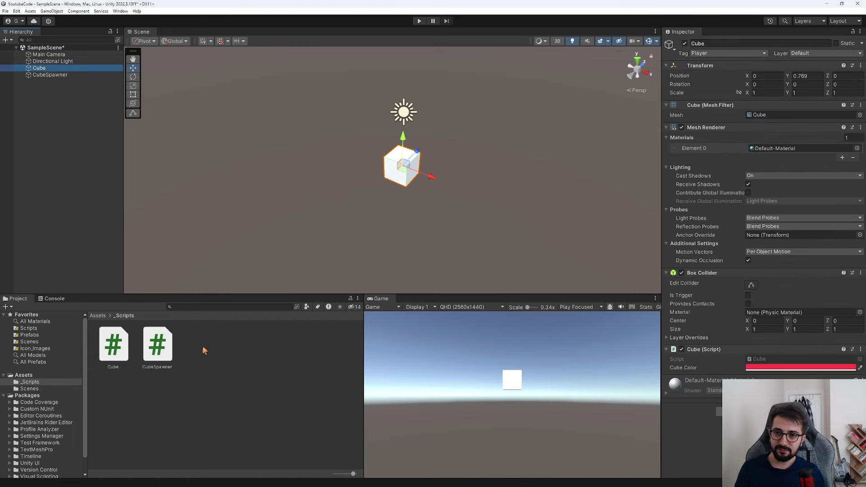
Step: Create a Prefabs folder under Assets and open it
left_click(98, 315)
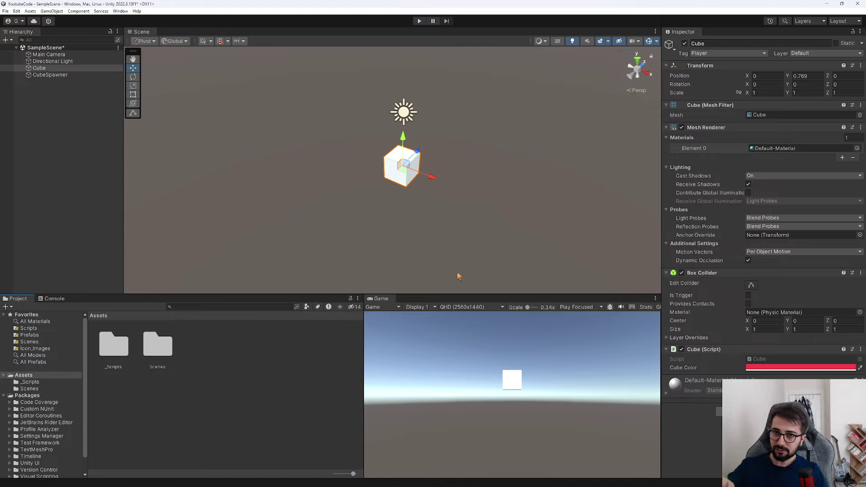
right_click(232, 372)
mouse_move(329, 185)
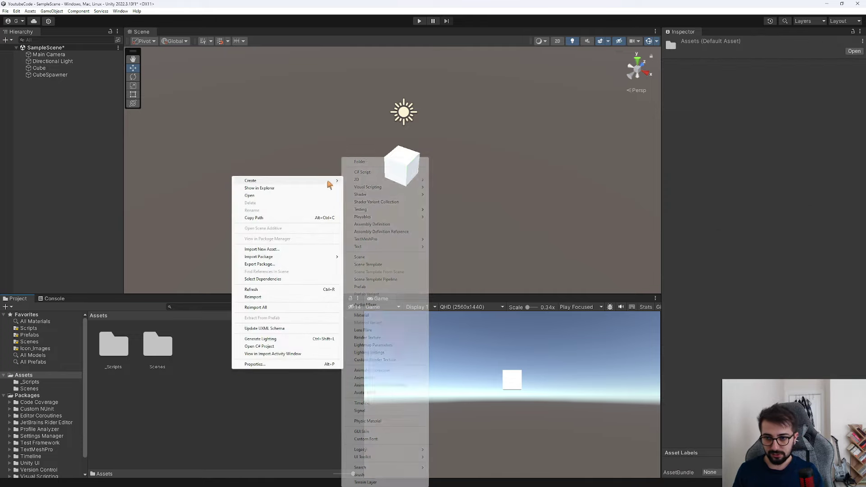
left_click(379, 162)
type("Prefab")
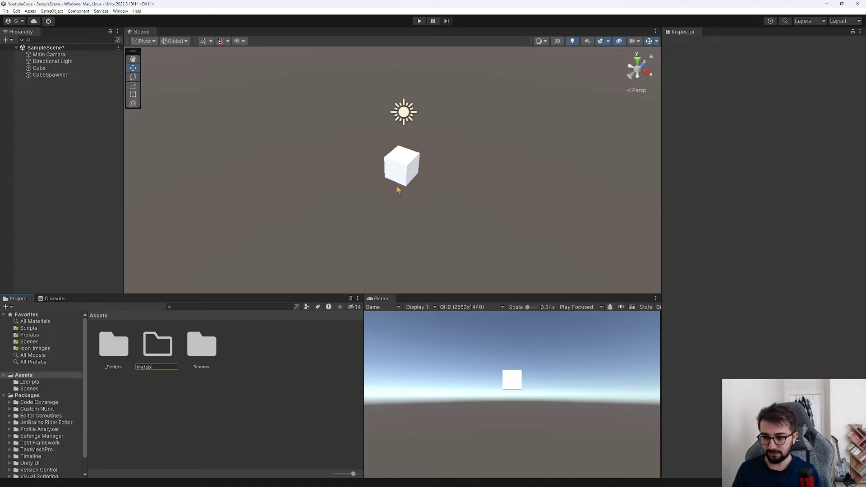
type("s")
key("Return")
double_click(157, 345)
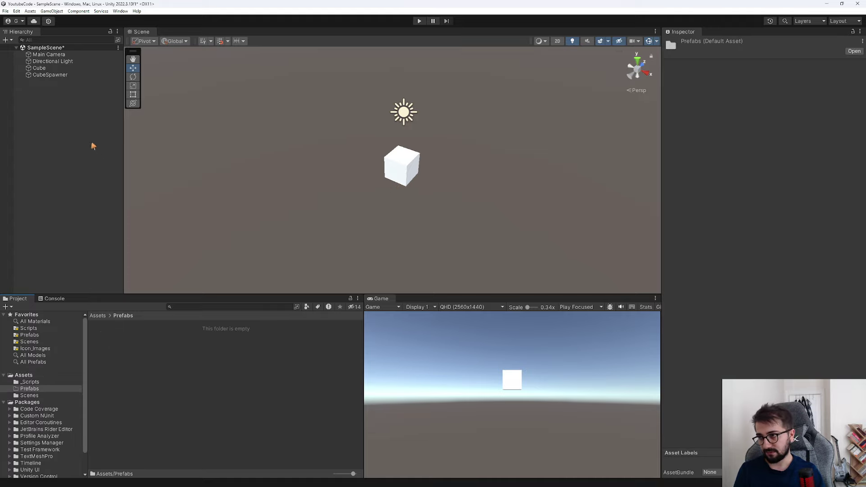
Step: Turn the scene Cube into a prefab in Prefabs and delete it from the scene
left_click_drag(39, 67, 167, 381)
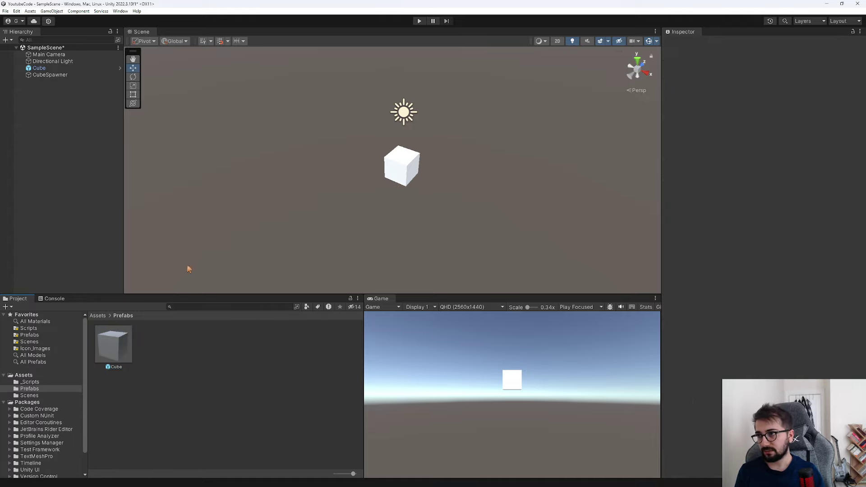
left_click(39, 67)
key("Delete")
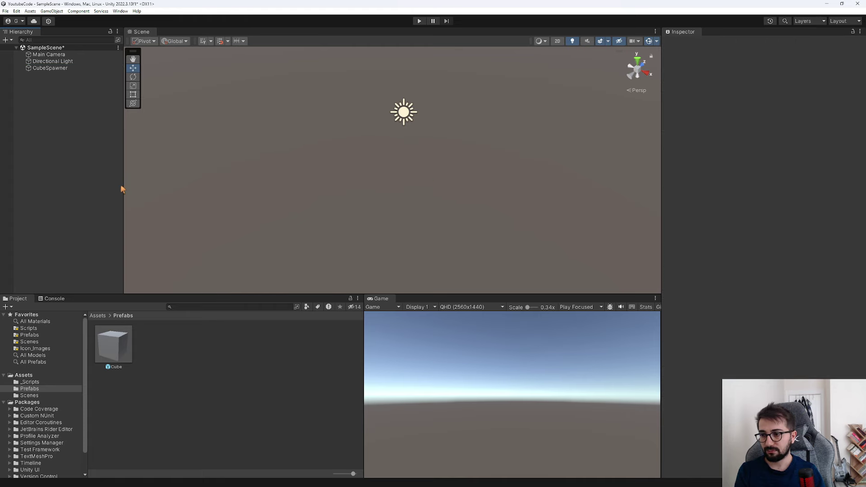
left_click(126, 360)
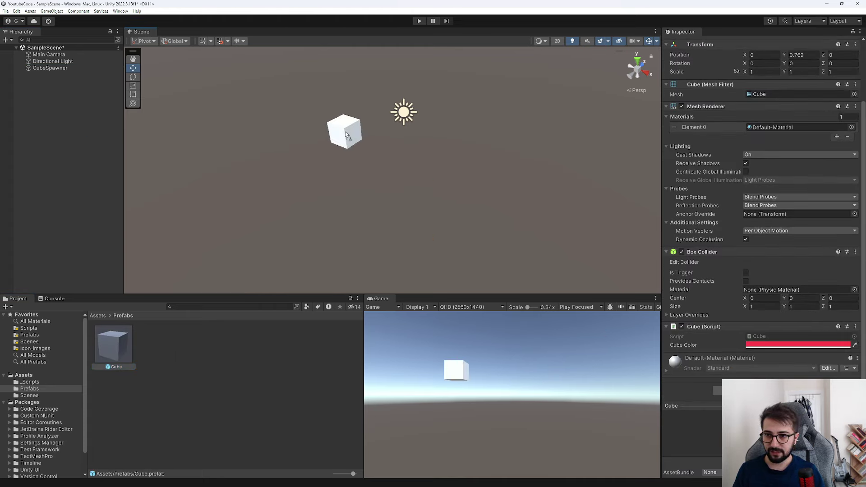
Step: Drop three test Cube prefab instances into the scene, then undo them
left_click_drag(121, 356, 344, 131)
left_click_drag(113, 350, 390, 205)
left_click_drag(108, 353, 271, 202)
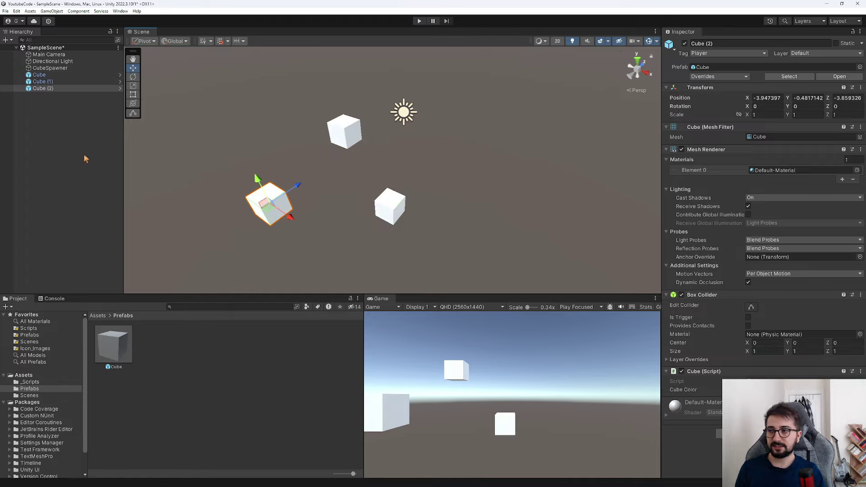
key("ctrl+z")
key("ctrl+z")
key("ctrl+z")
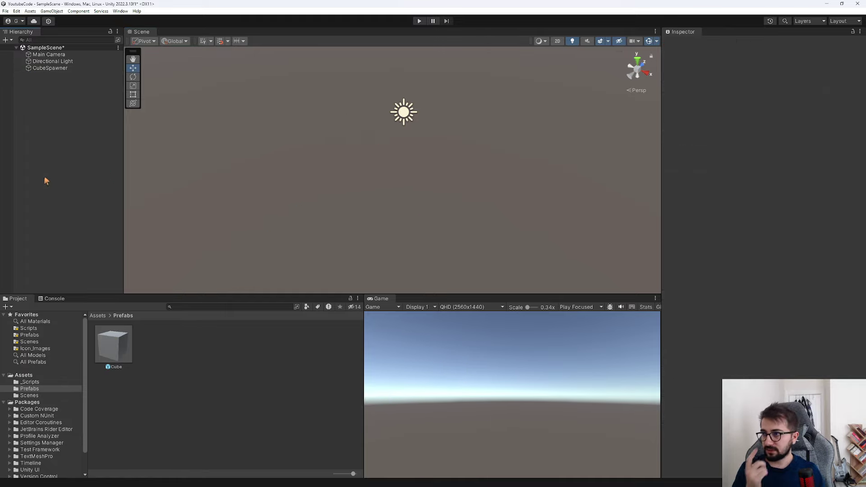
Step: Select CubeSpawner and open its script in a full-screen Visual Studio window
left_click(50, 68)
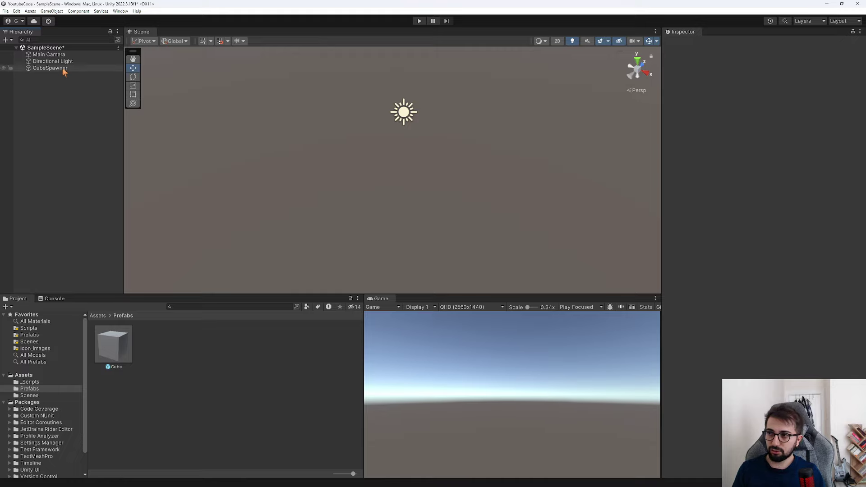
mouse_move(449, 170)
right_mouse_down()
mouse_move(459, 126)
mouse_move(437, 124)
right_mouse_up()
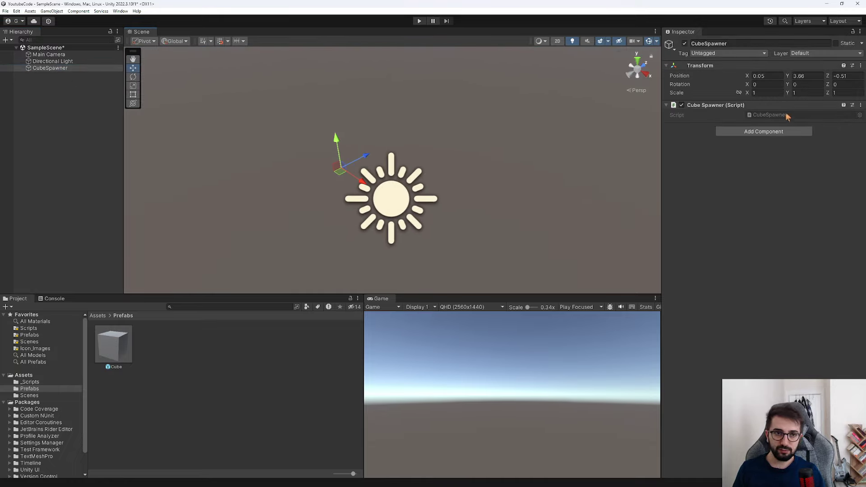
left_click(785, 116)
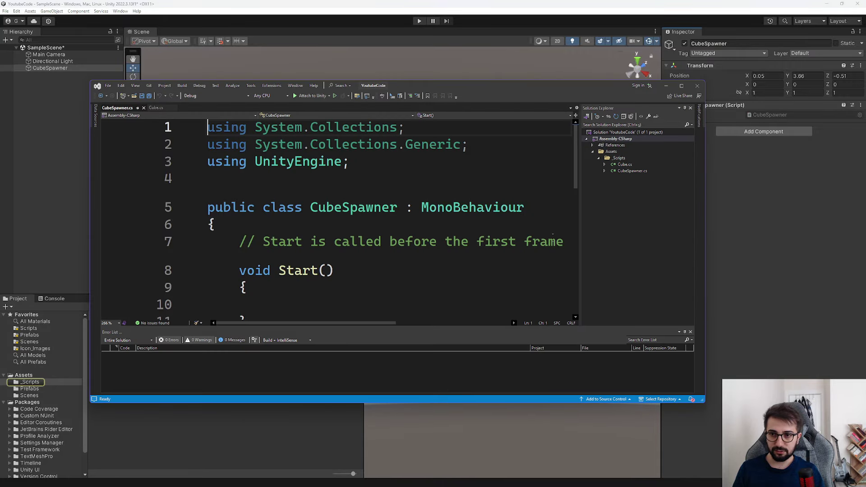
left_click_drag(440, 86, 431, 1)
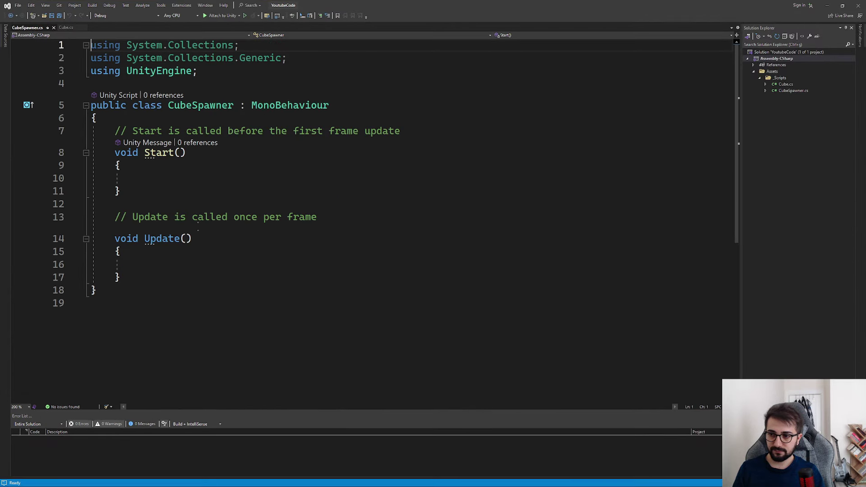
Step: Remove the Update method and the comment above Start, leaving a blank line
scroll(200, 253, "down", 1, "ctrl")
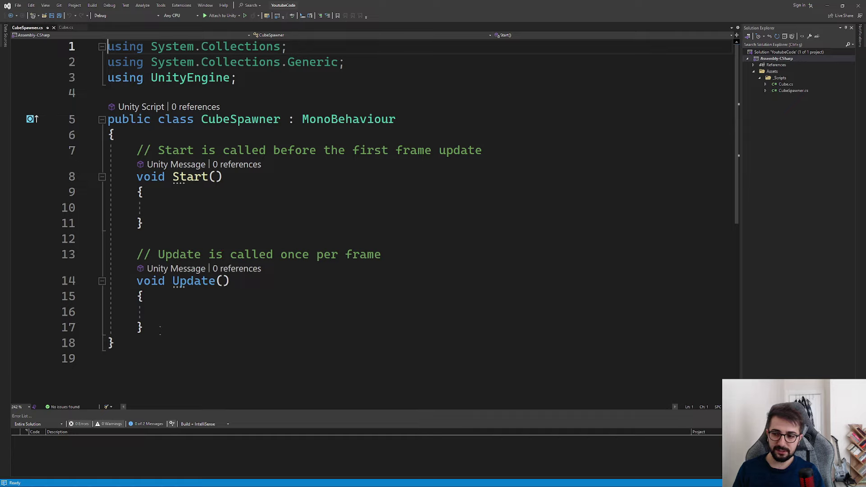
left_click_drag(160, 332, 131, 267)
key("Delete")
left_click(137, 150)
key("shift+End")
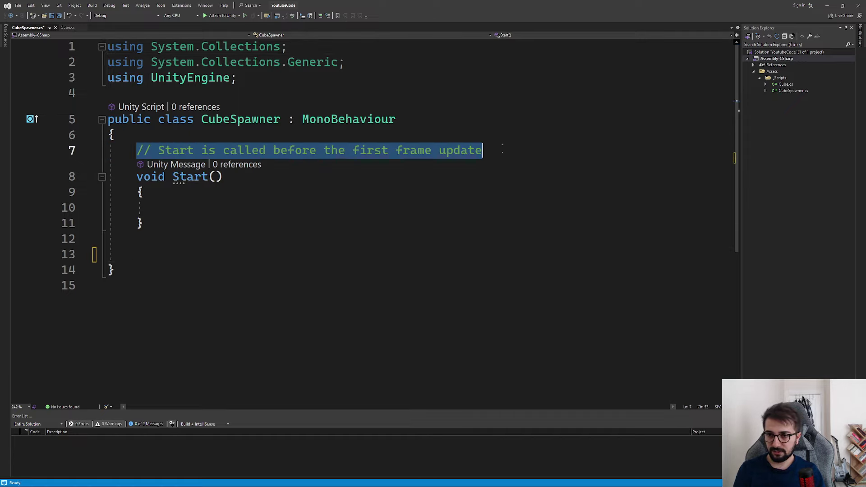
key("Delete")
key("Return")
key("Return")
key("Up")
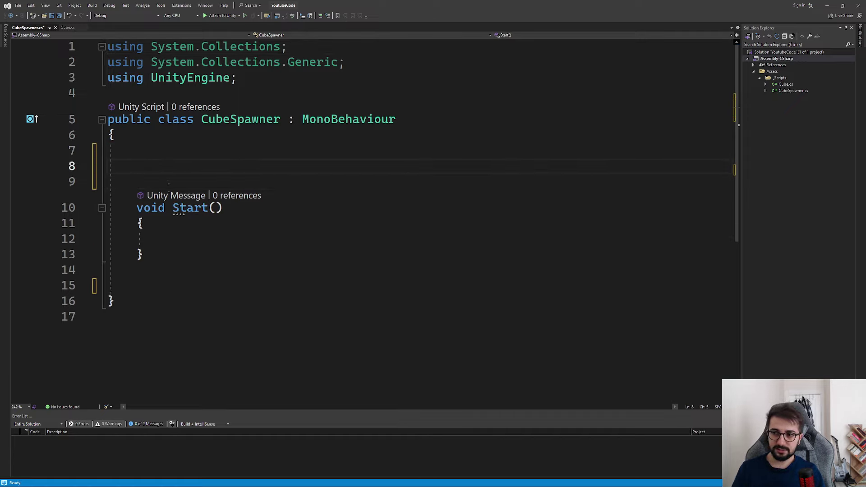
Step: Declare 'public GameObject cubePrefab;' above Start, save, and switch to Unity
type("pub")
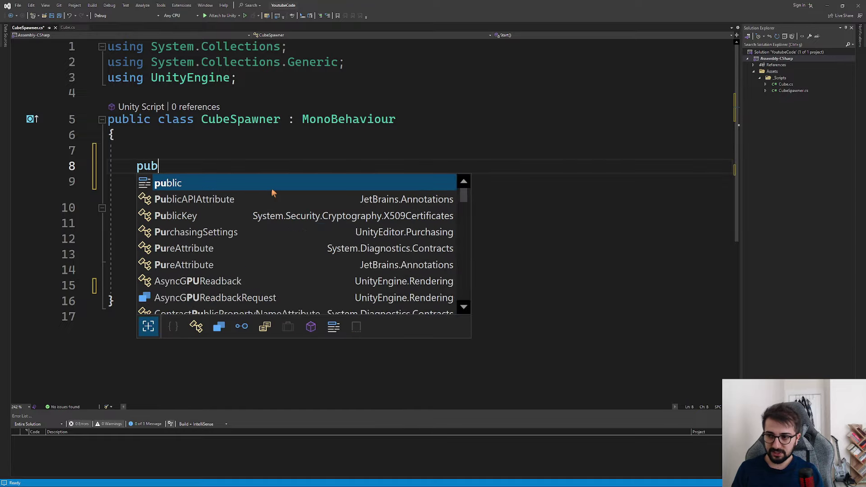
type("lic")
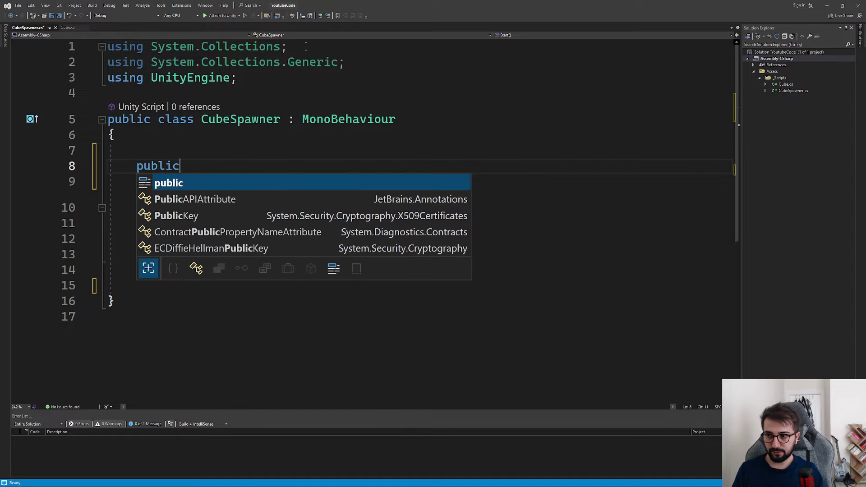
key("super+Down")
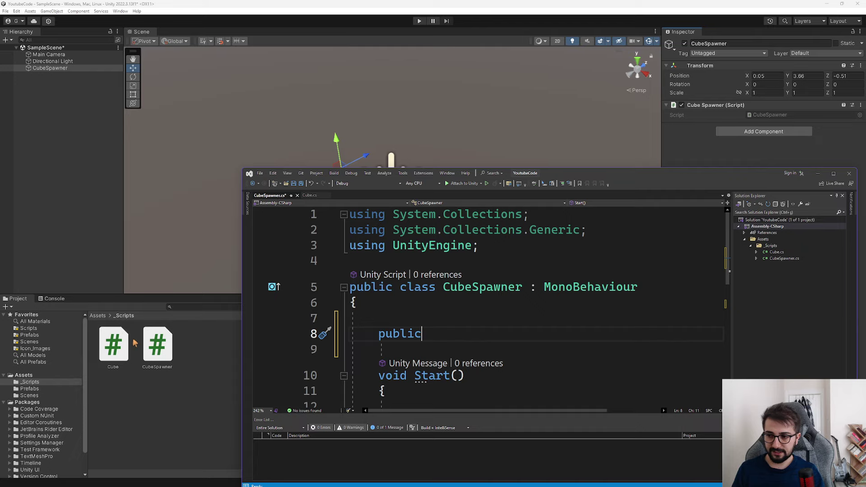
key("super+Up")
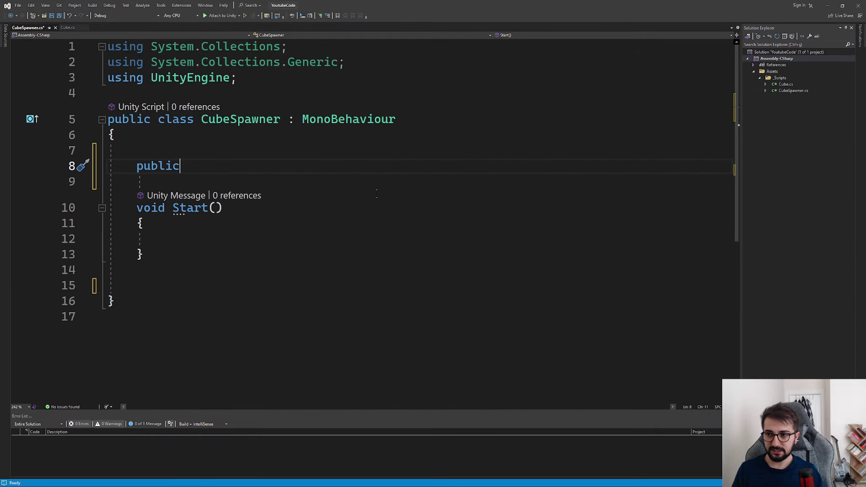
type(" Game")
key("Tab")
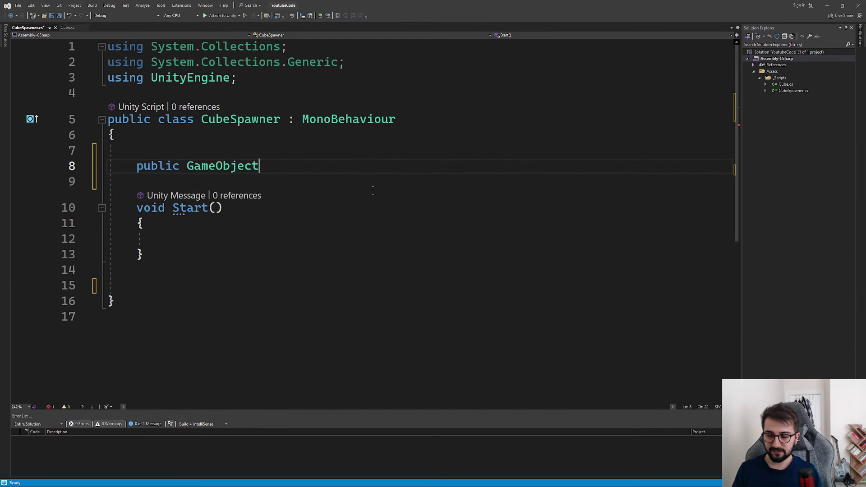
key("super+Down")
key("super+Up")
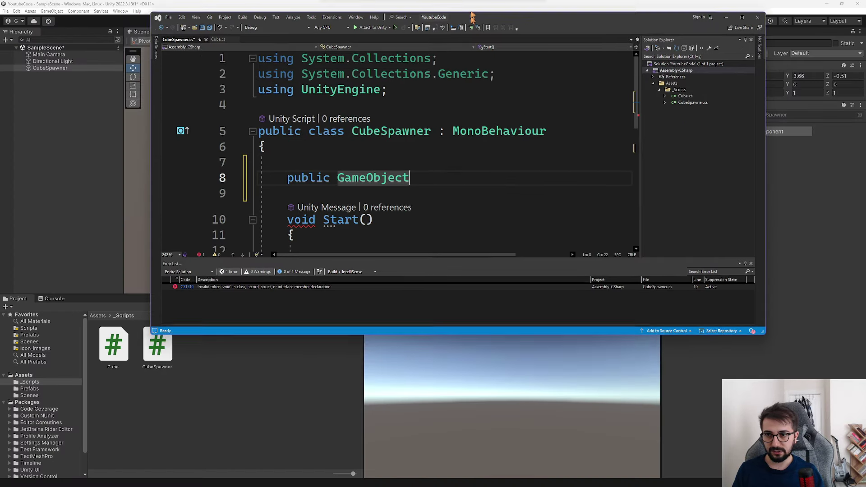
type("cu")
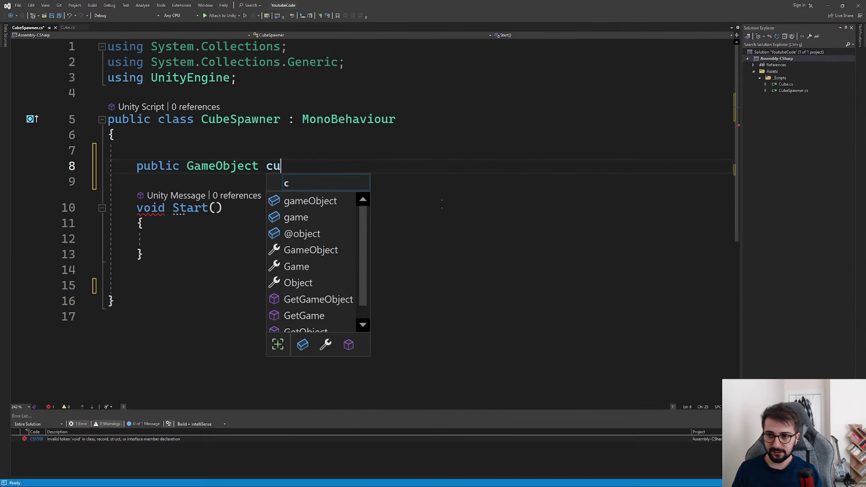
type("beefab;")
key("Down")
key("Down")
key("Down")
key("ctrl+s")
key("alt+Tab")
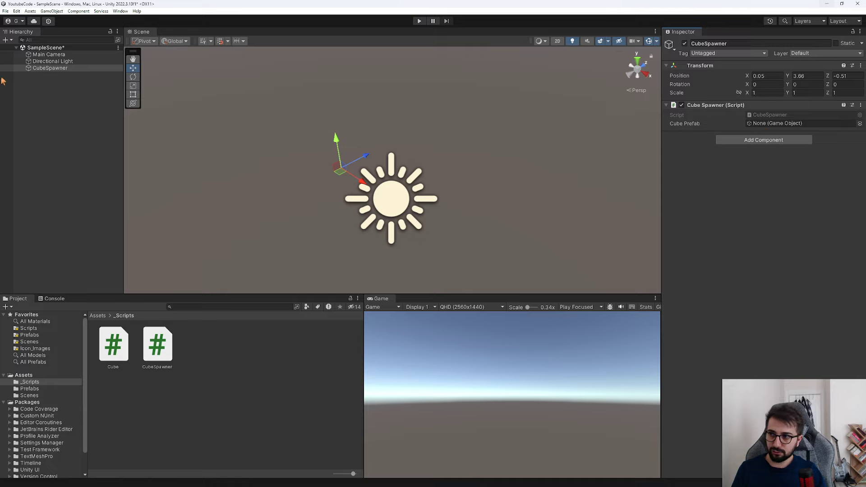
Step: After a mistaken Main Camera drag, assign the Cube prefab to CubeSpawner's Cube Prefab field
left_click_drag(48, 54, 761, 119)
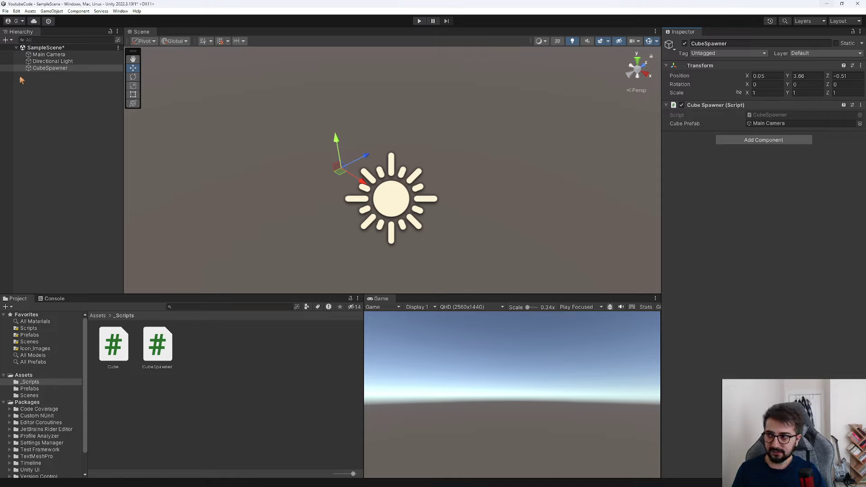
left_click_drag(49, 54, 768, 123)
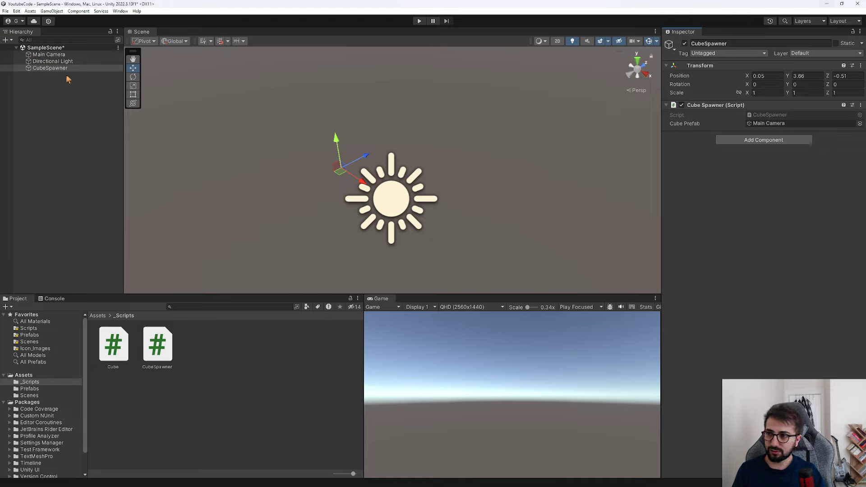
left_click(97, 316)
double_click(158, 356)
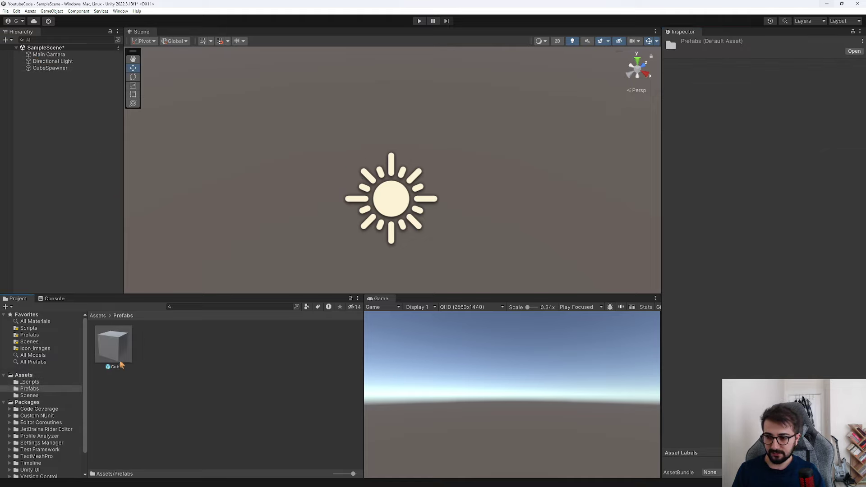
left_click(49, 68)
left_click_drag(113, 345, 768, 123)
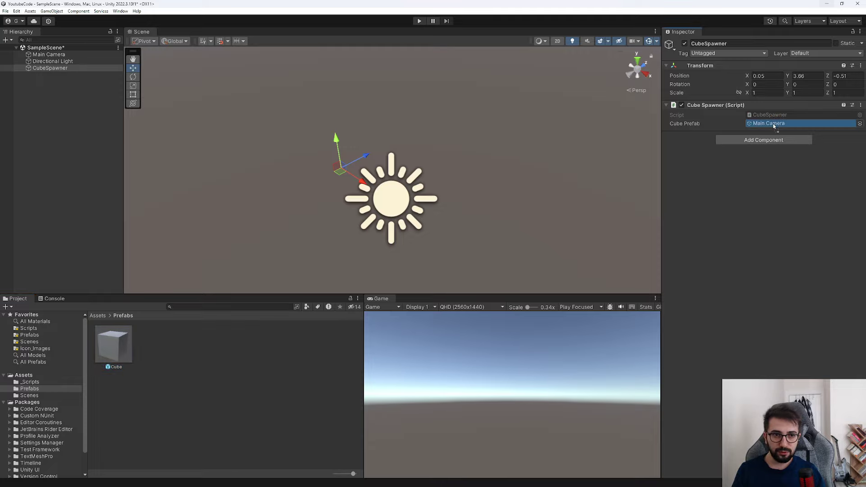
Step: Save the scene and open the CubeSpawner script for editing
left_click_drag(449, 208, 450, 217, "alt")
key("ctrl+s")
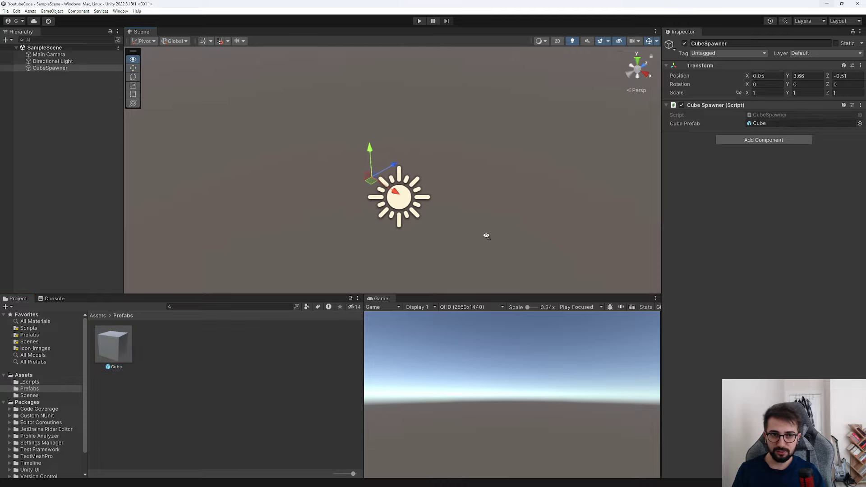
scroll(486, 236, "up", 2)
double_click(751, 116)
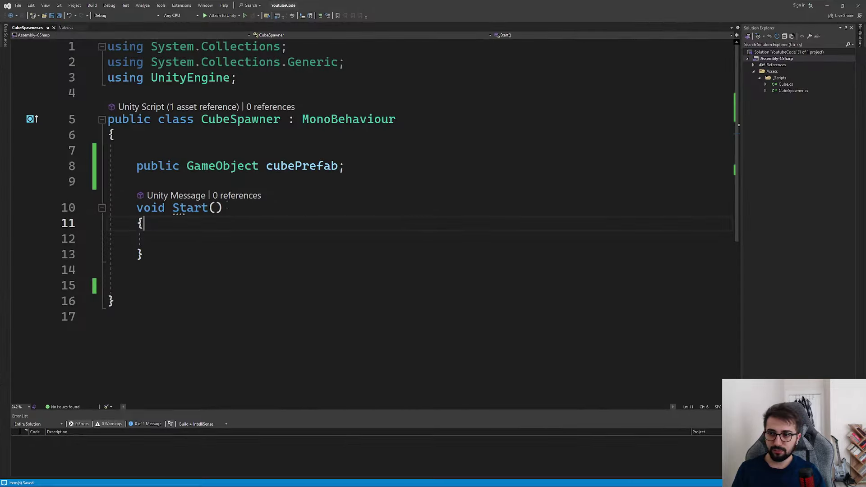
Step: Add Instantiate(cubePrefab); inside CubeSpawner's Start method and save the script
left_click(230, 241)
type("Ins")
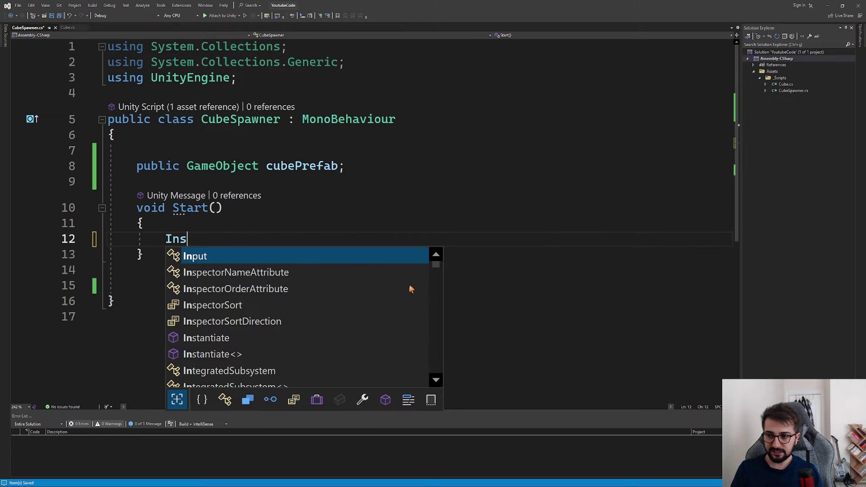
type("tan")
key("Tab")
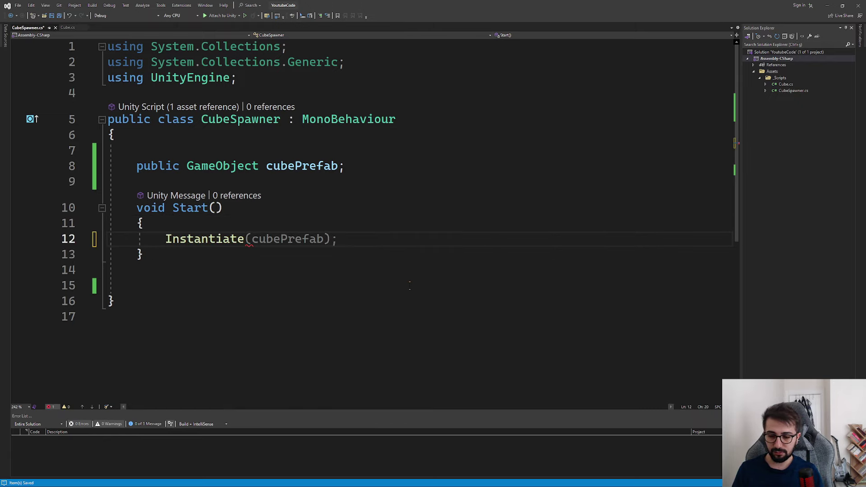
type("(")
key("Tab")
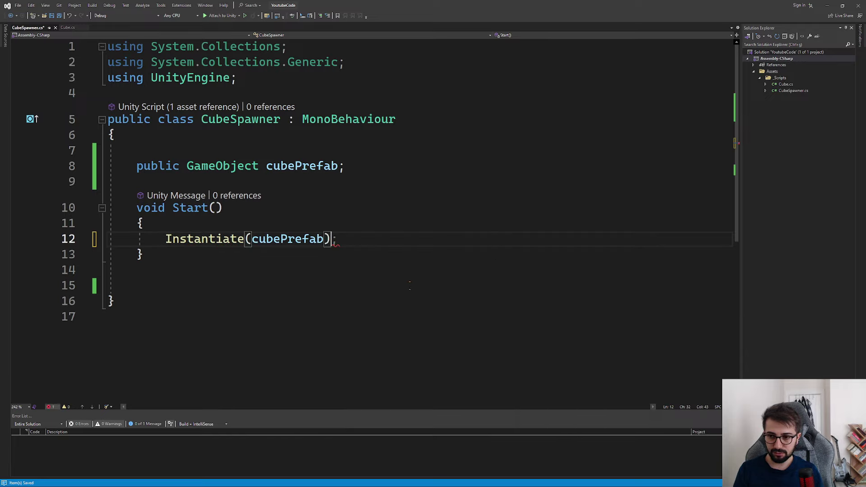
left_click(108, 254)
left_click(334, 239)
type(";")
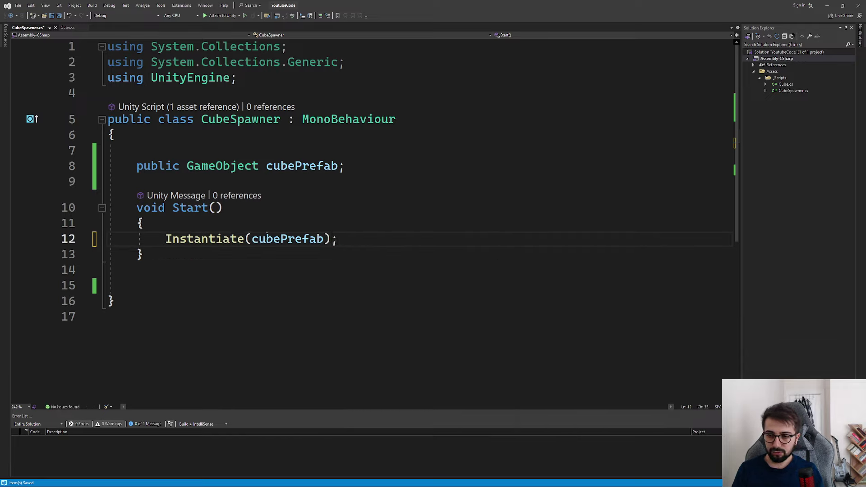
double_click(308, 241)
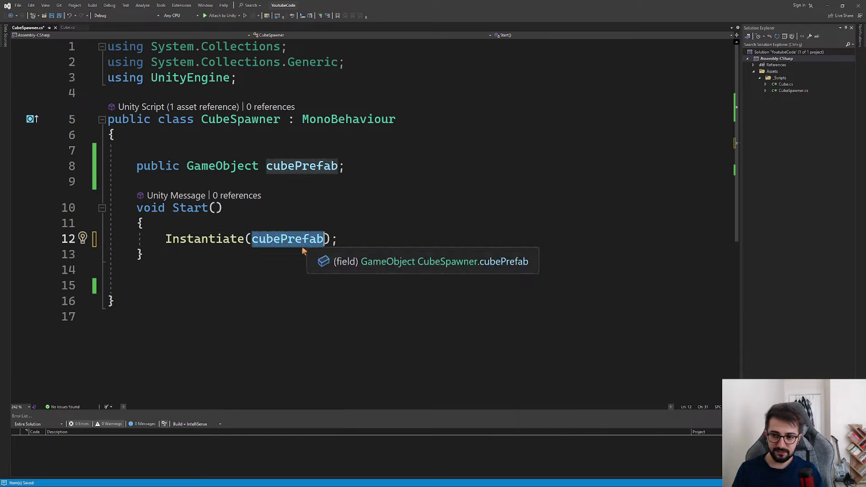
left_click(129, 285)
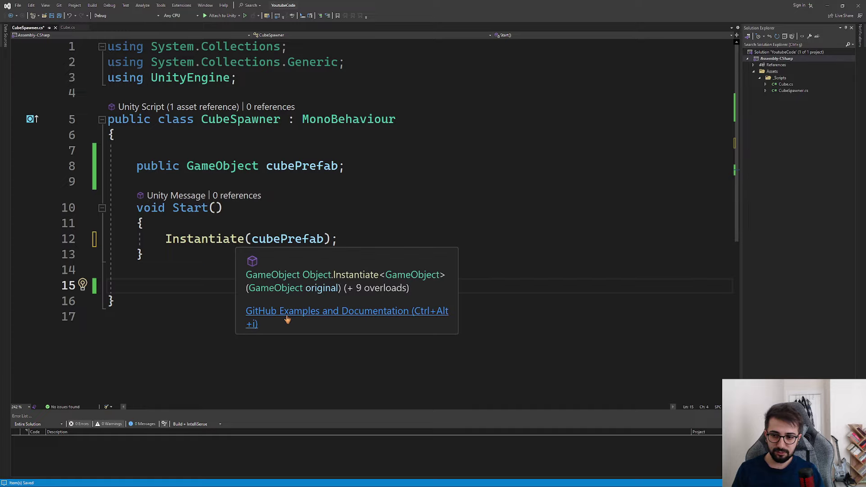
left_click(215, 208)
key("ctrl+s")
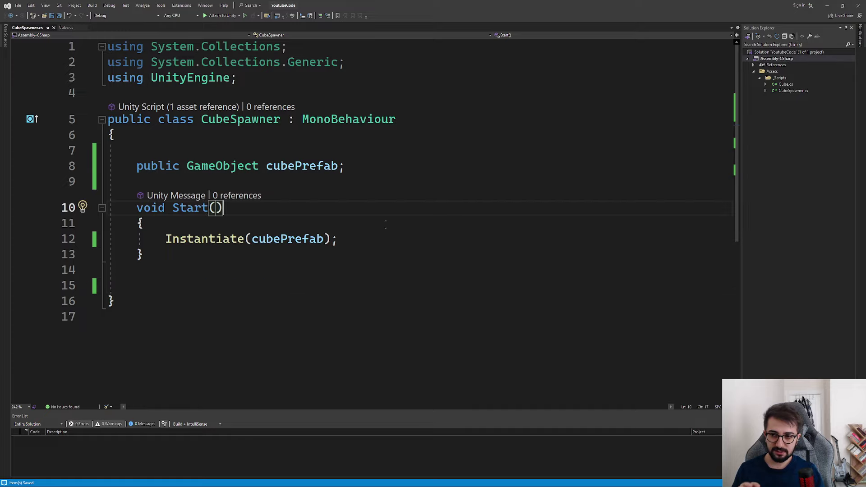
left_click_drag(775, 6, 683, 105)
left_click(693, 102)
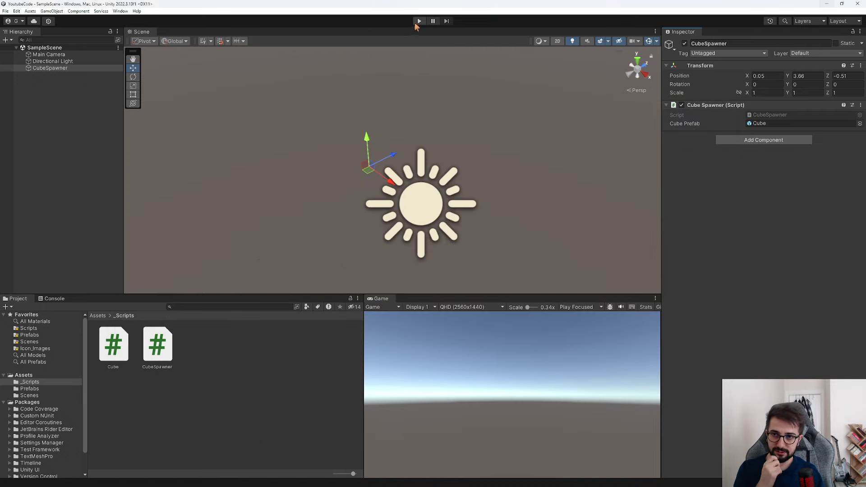
left_click(419, 20)
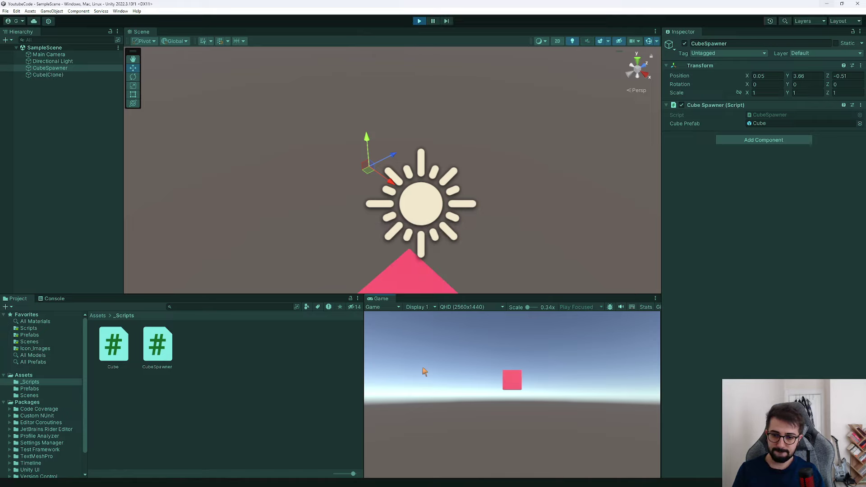
left_click(56, 75)
left_click(58, 68)
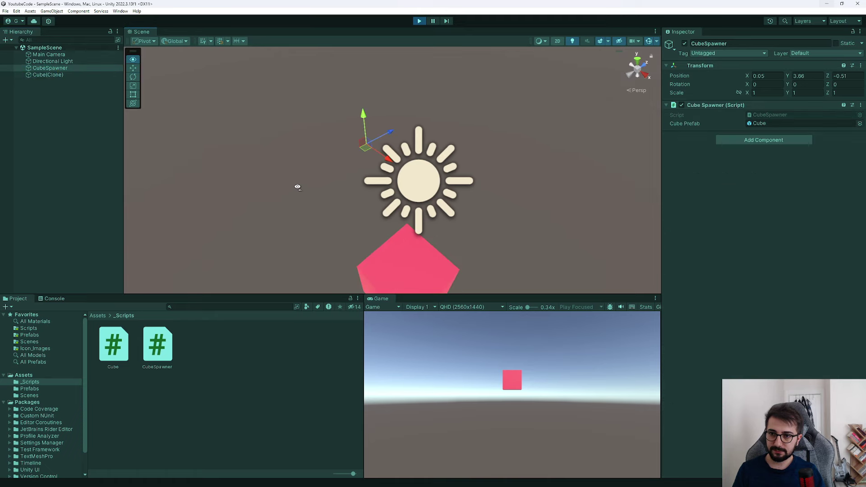
left_click(81, 75)
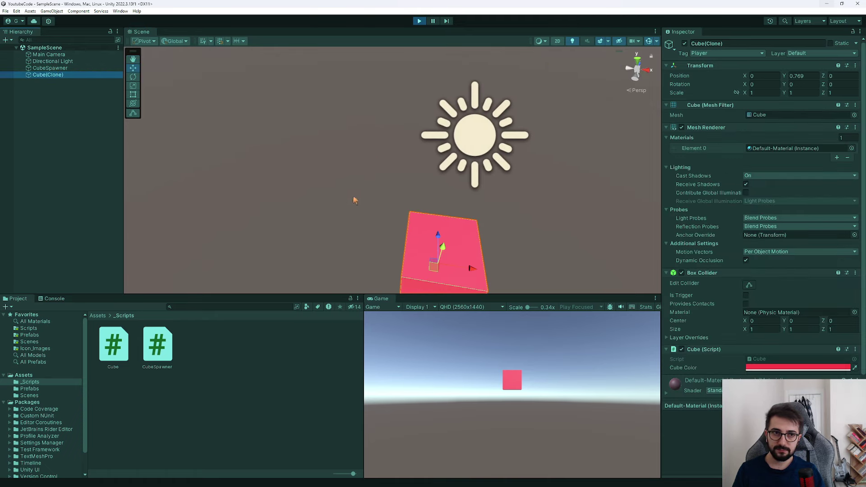
left_click_drag(353, 197, 210, 218, "alt")
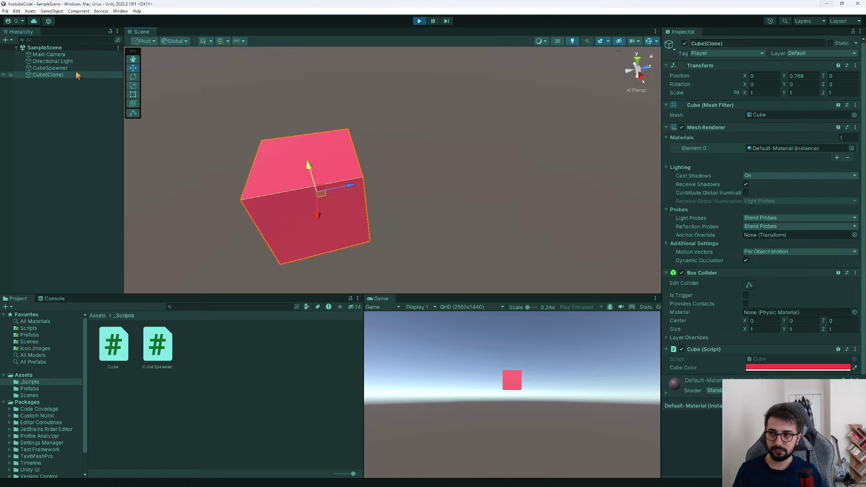
left_click(52, 68)
key("f")
left_click_drag(365, 107, 366, 189, "alt")
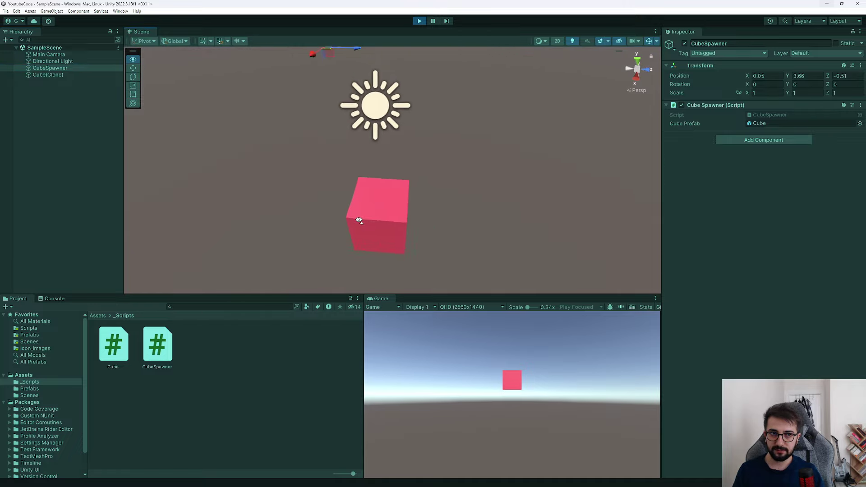
left_click_drag(378, 118, 413, 111)
left_click(419, 21)
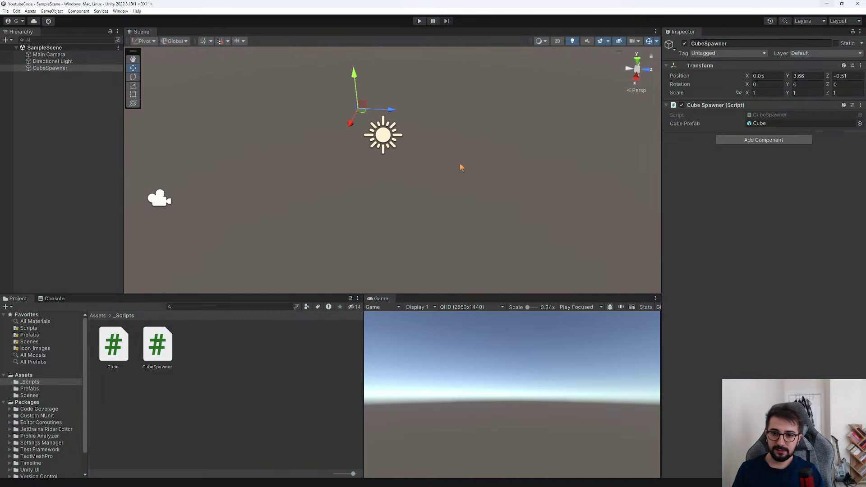
double_click(460, 99)
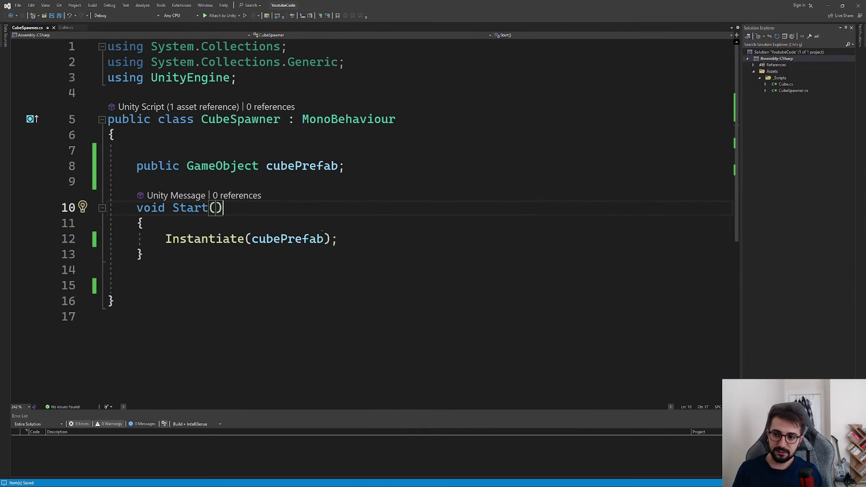
Step: Extend the call to Instantiate(cubePrefab, transform.position, Quaternion.identity)
left_click_drag(339, 239, 143, 239)
left_click(214, 276)
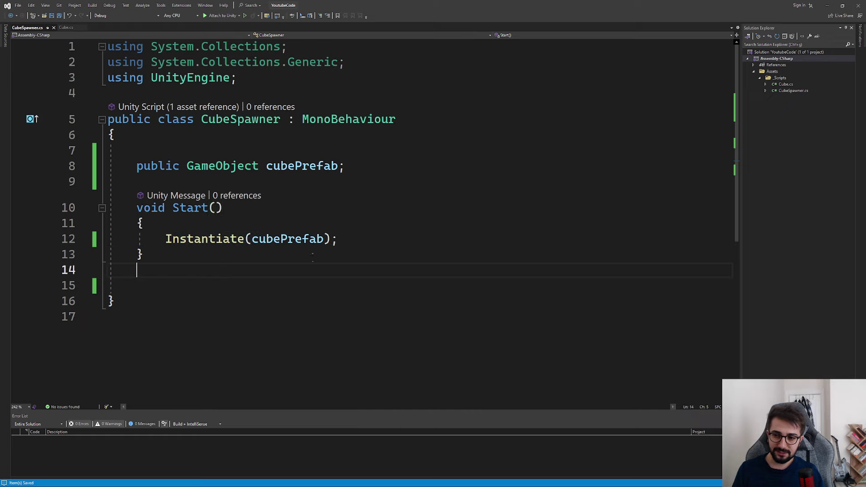
left_click(325, 240)
type(",")
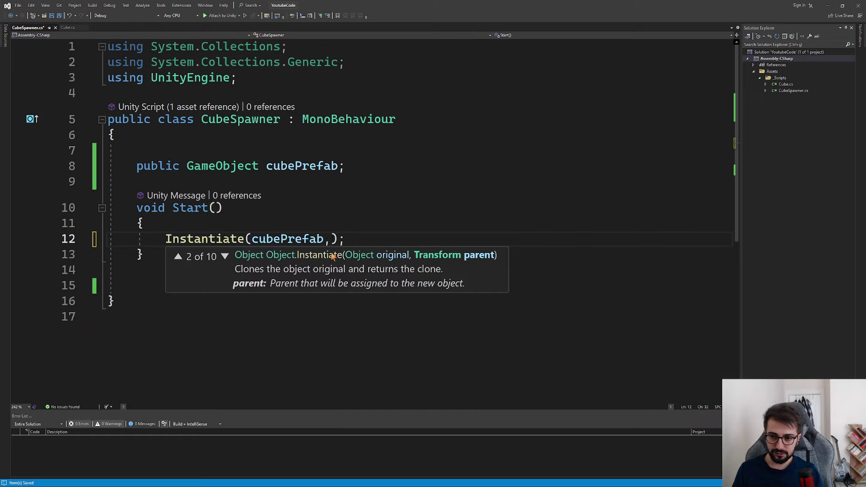
type("tra")
key("Tab")
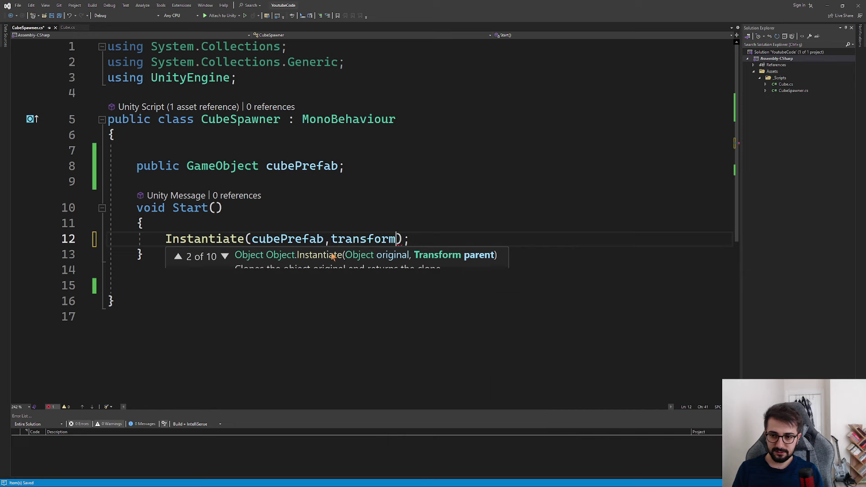
type(".po,")
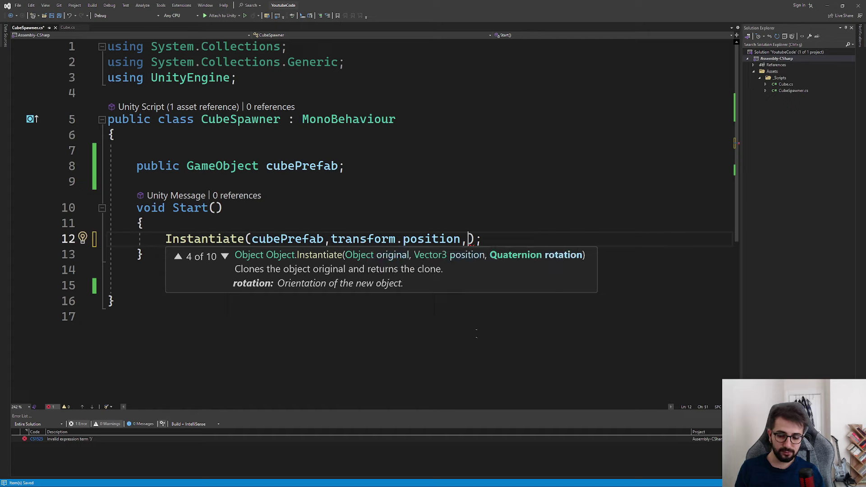
type("q")
key("Tab")
type(".i")
key("Tab")
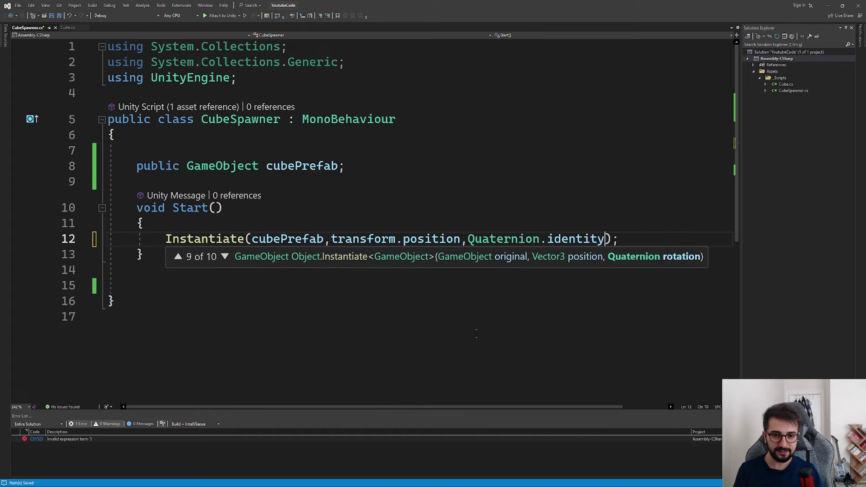
key("Right")
Step: Highlight Quaternion.identity and transform.position in turn while explaining the new arguments
left_click_drag(468, 239, 604, 239)
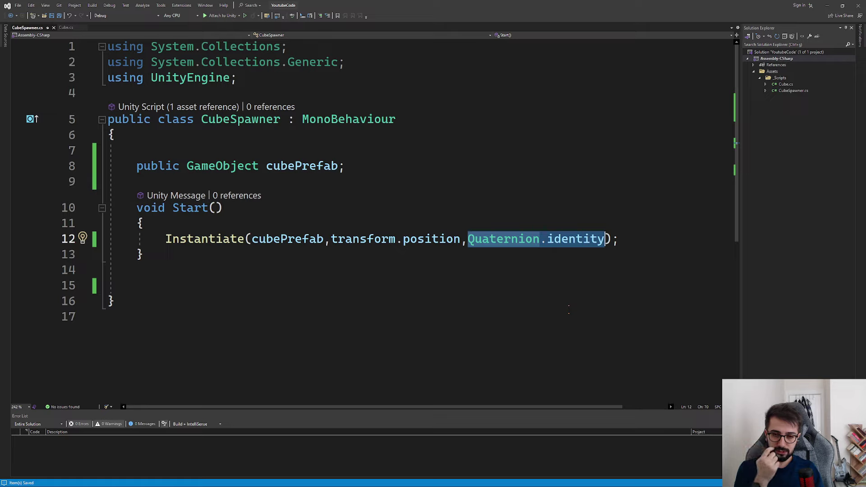
key("ctrl+End")
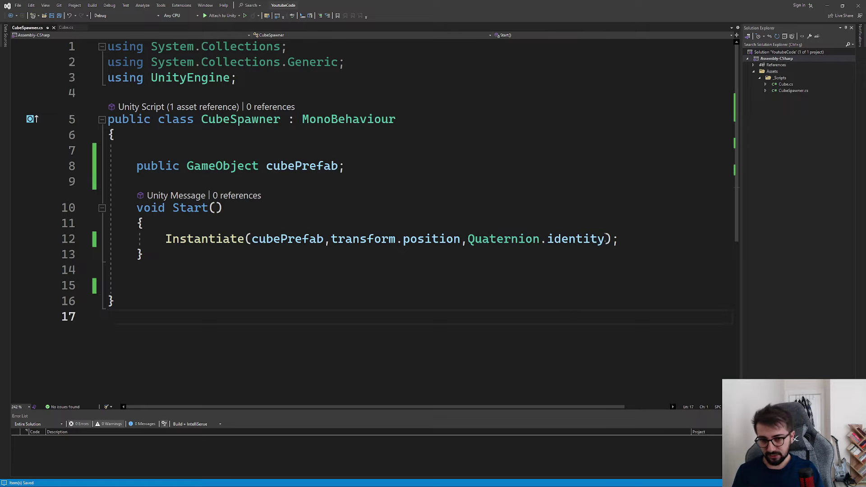
left_click_drag(605, 239, 467, 239)
left_click(480, 279)
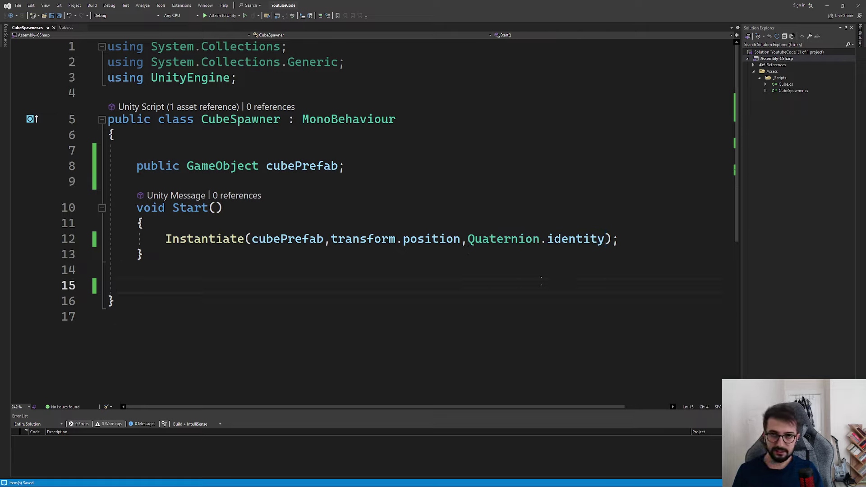
left_click_drag(605, 239, 467, 239)
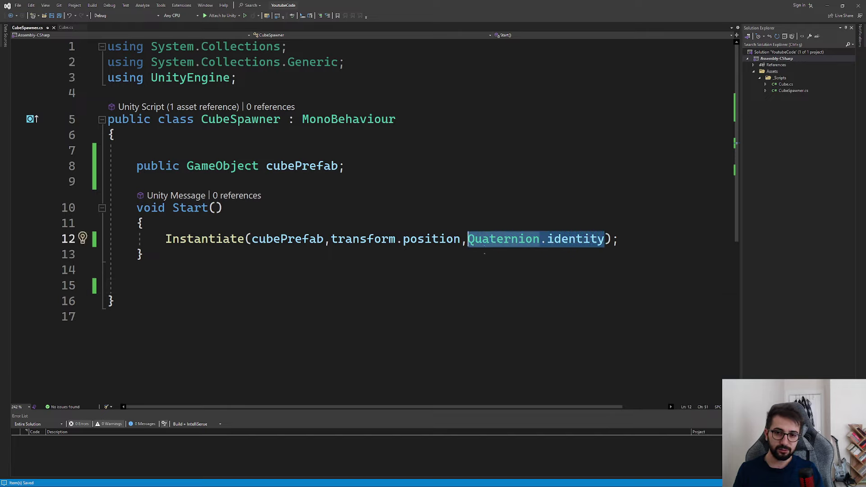
left_click(451, 255)
double_click(575, 239)
double_click(503, 238)
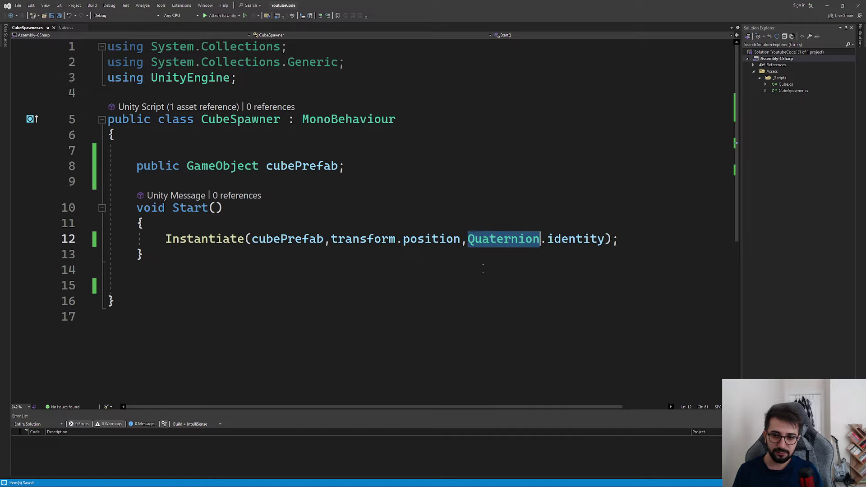
left_click(384, 270)
left_click_drag(460, 239, 140, 224)
left_click(135, 285)
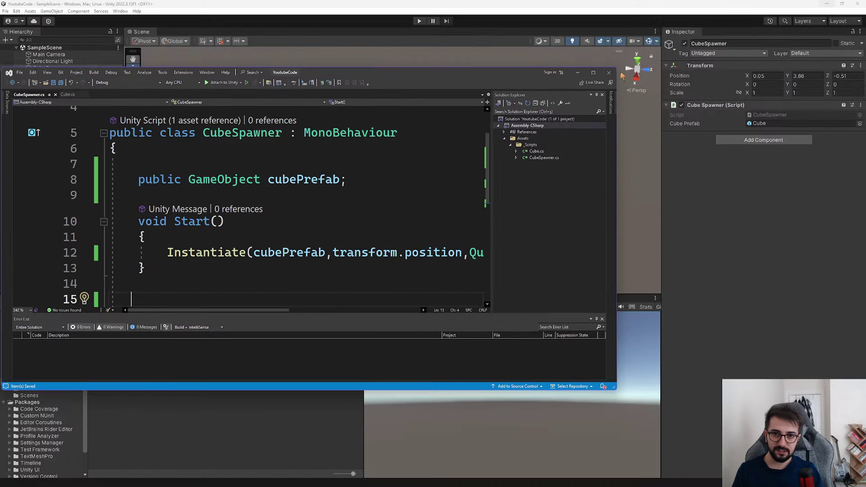
Step: Play-test in Unity, check the red Cube(Clone) at the spawner, stop, and return to Visual Studio
left_click(411, 16)
left_click(418, 21)
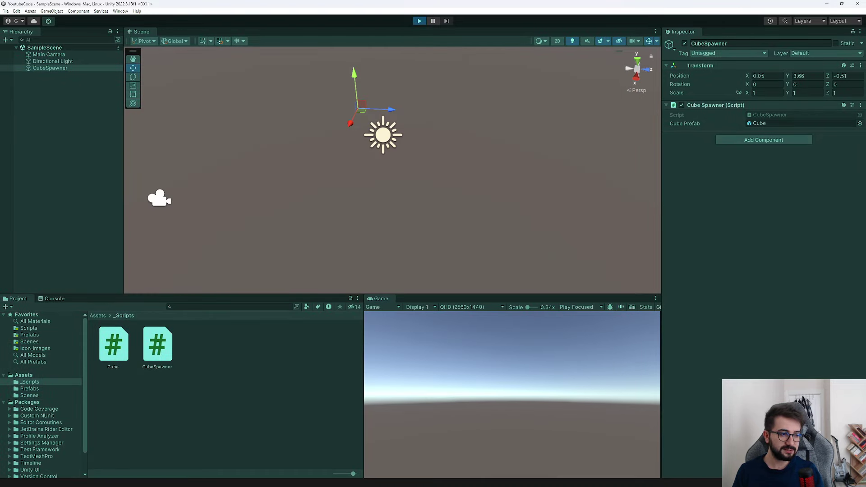
left_click(51, 68)
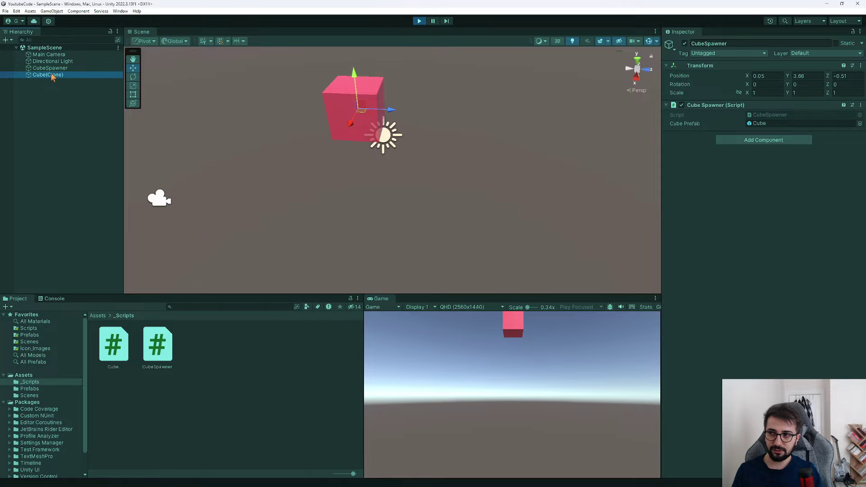
left_click(419, 20)
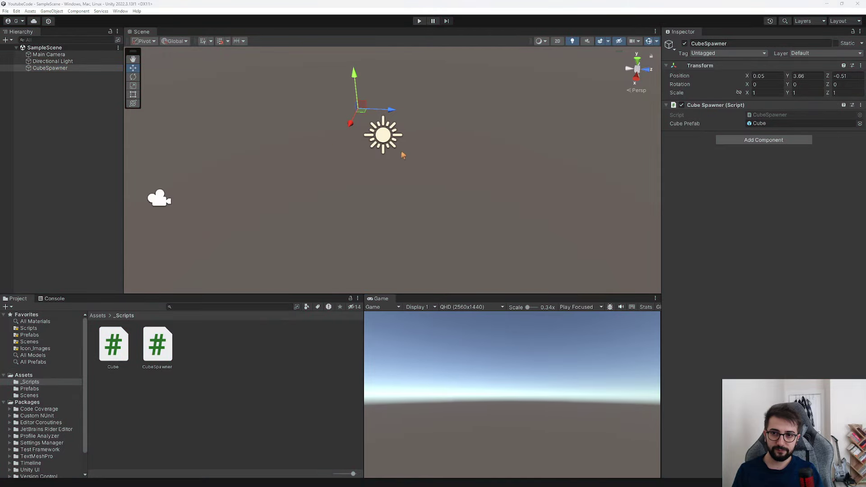
key("alt+Tab")
double_click(417, 73)
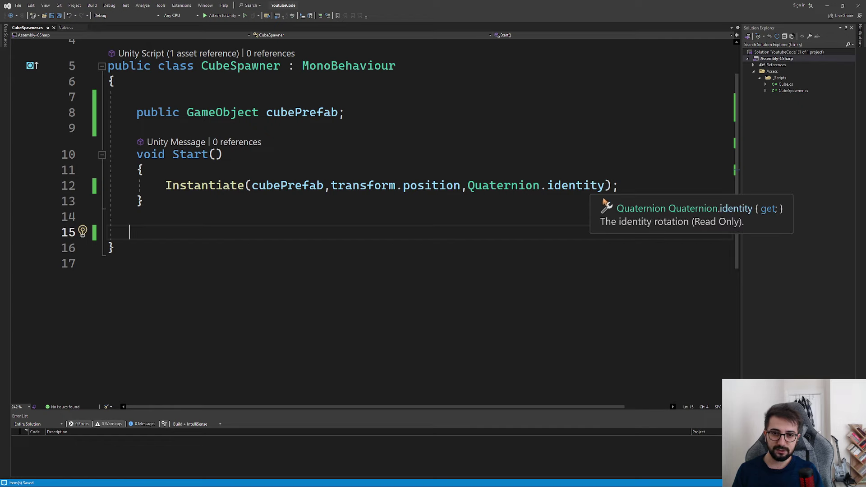
Step: Try and remove a comma after Quaternion.identity, then add a blank line below Start in CubeSpawner.cs
left_click(605, 186)
type(",")
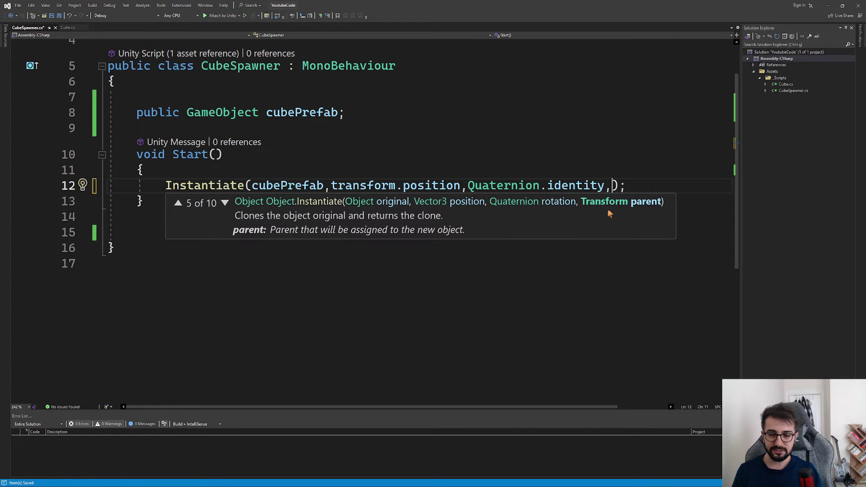
key("BackSpace")
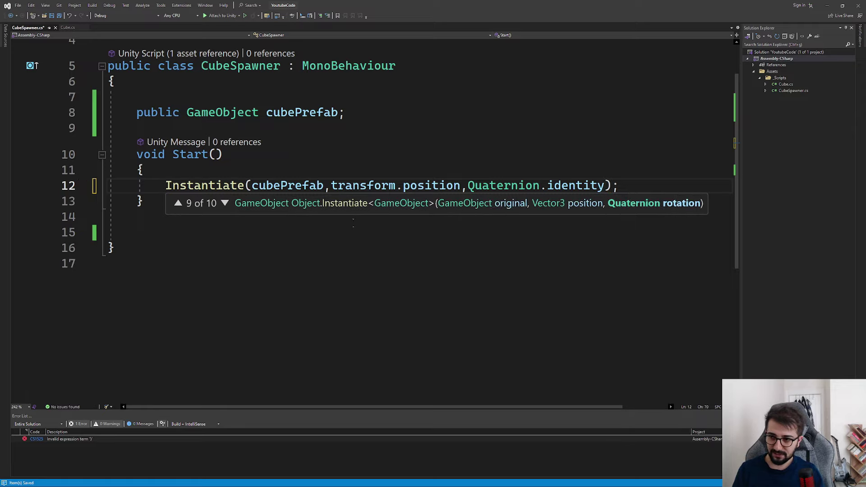
key("Escape")
key("Down")
key("Down")
key("Return")
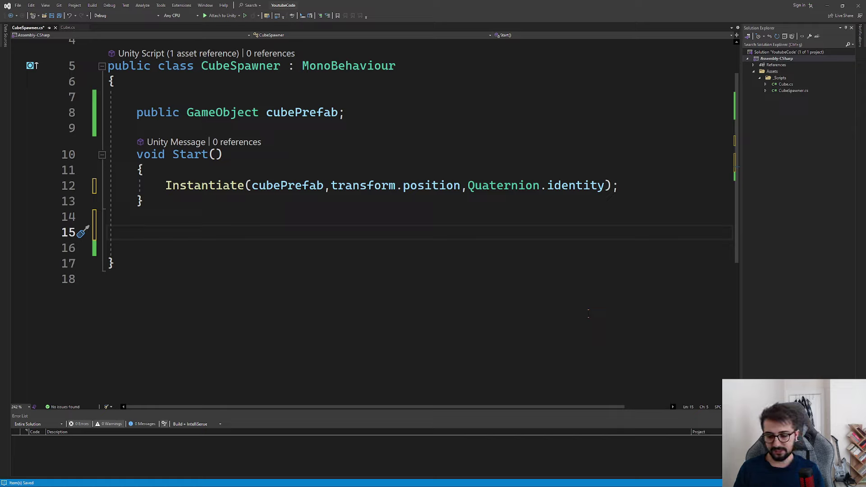
Step: In Cube.cs, add an empty private void Eat() method below Start
left_click(68, 28)
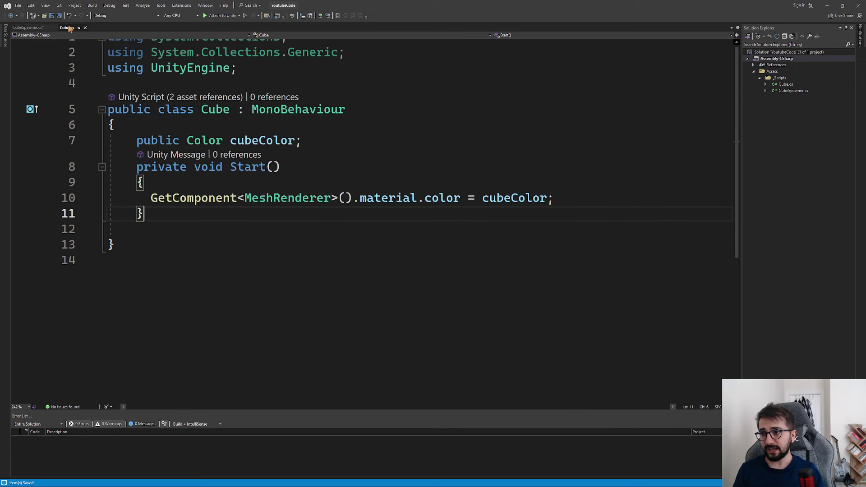
key("Return")
key("Return")
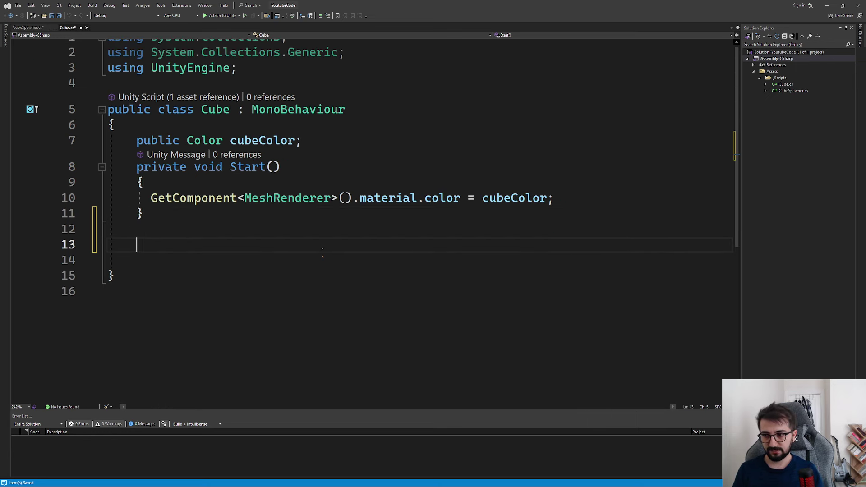
type("priva")
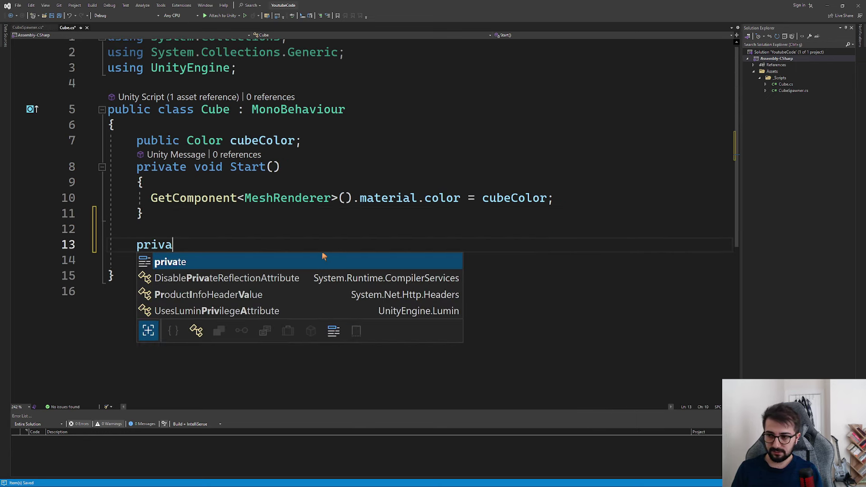
type("te void Eat")
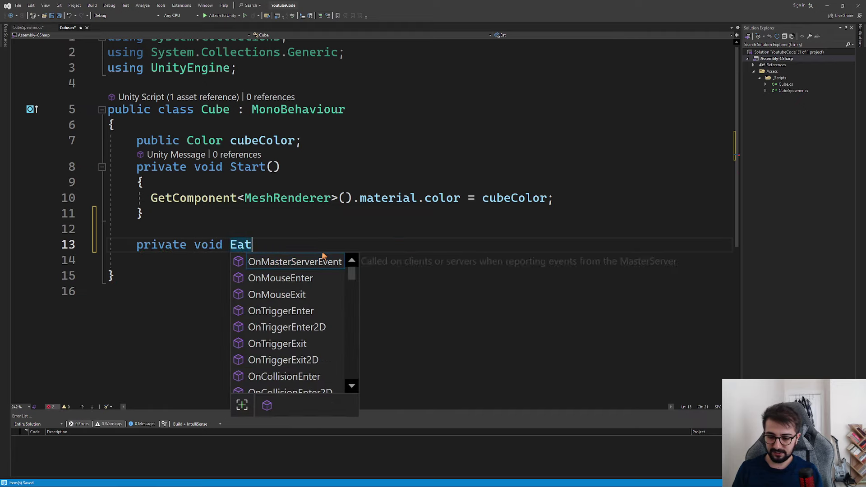
type("()")
key("Return")
type("{")
key("Return")
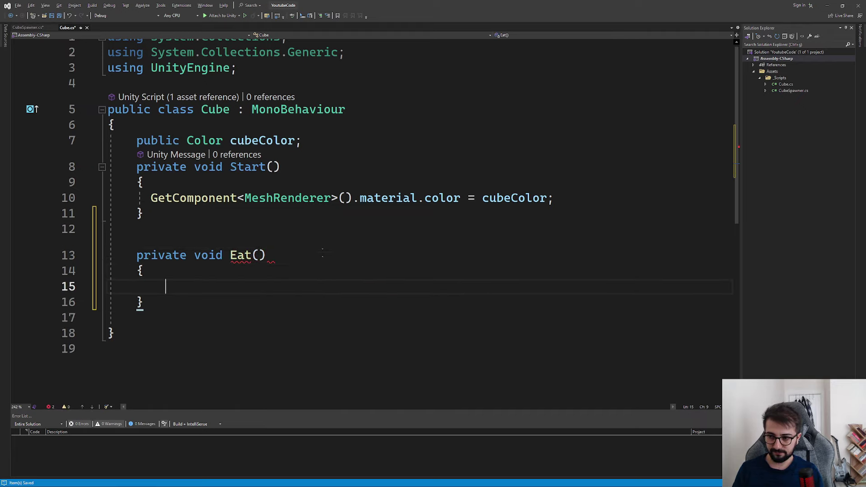
key("Down")
key("Return")
type("pria")
key("Escape")
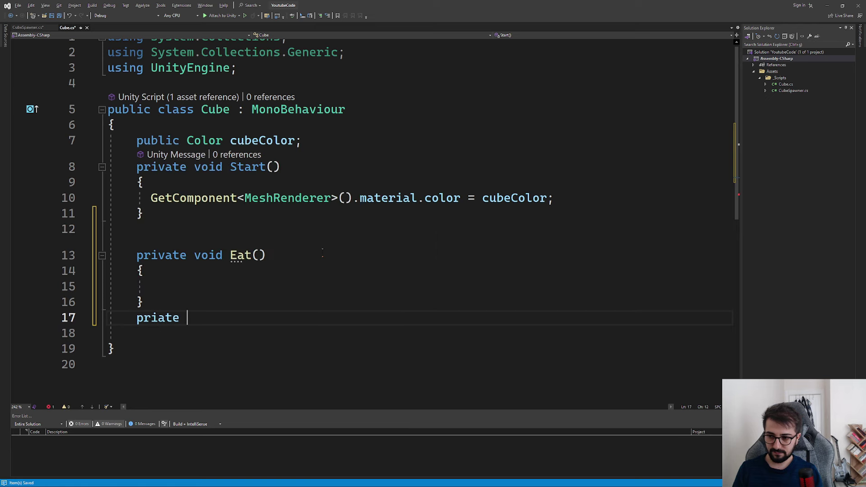
key("BackSpace")
key("BackSpace")
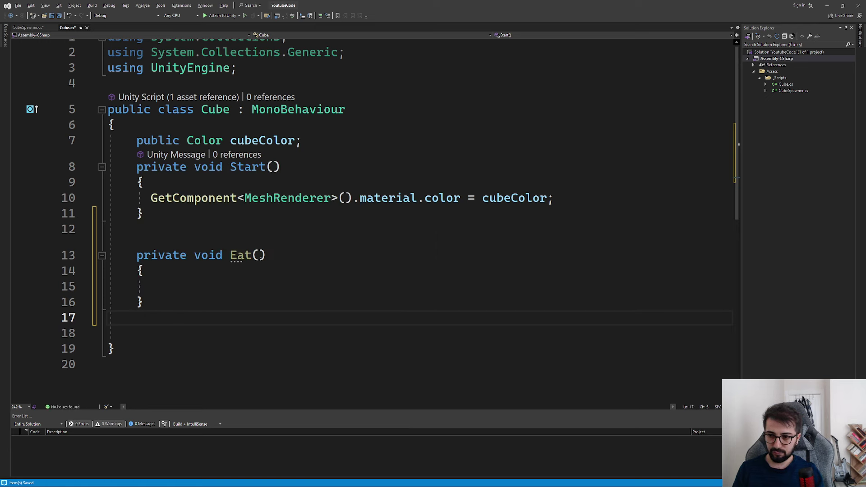
Step: Give the Eat method a string name parameter
left_click(260, 255)
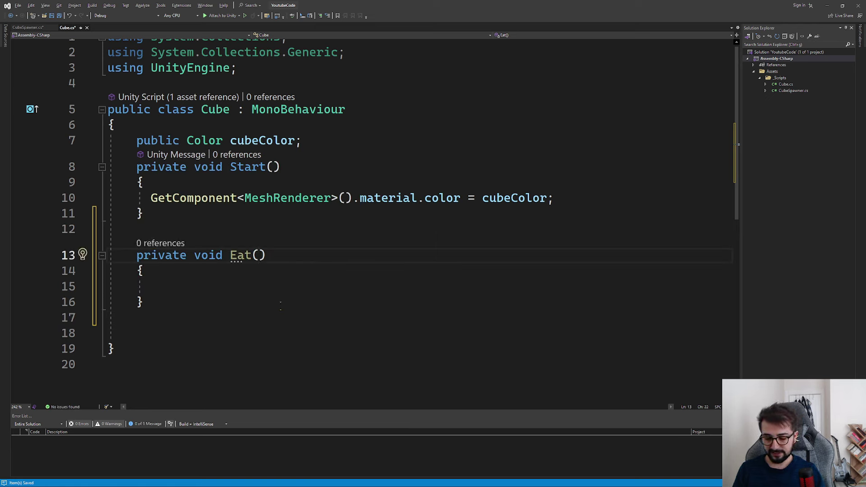
type("sdt")
key("BackSpace")
key("BackSpace")
type("t")
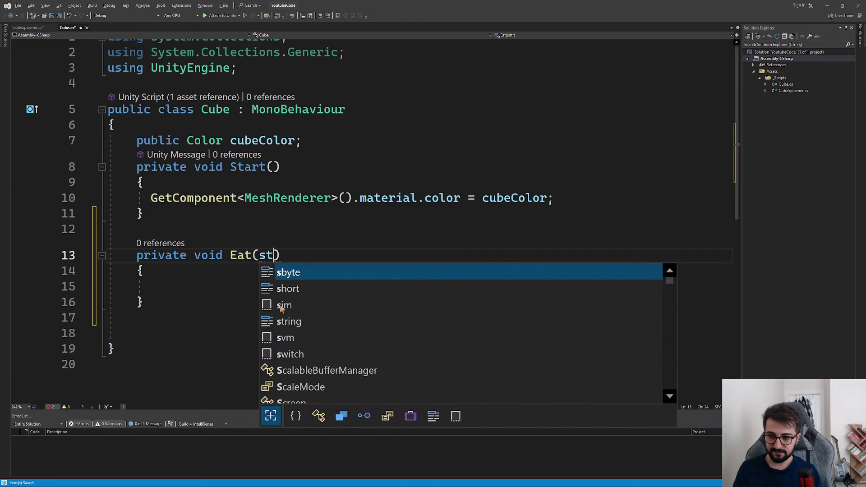
type("ring ")
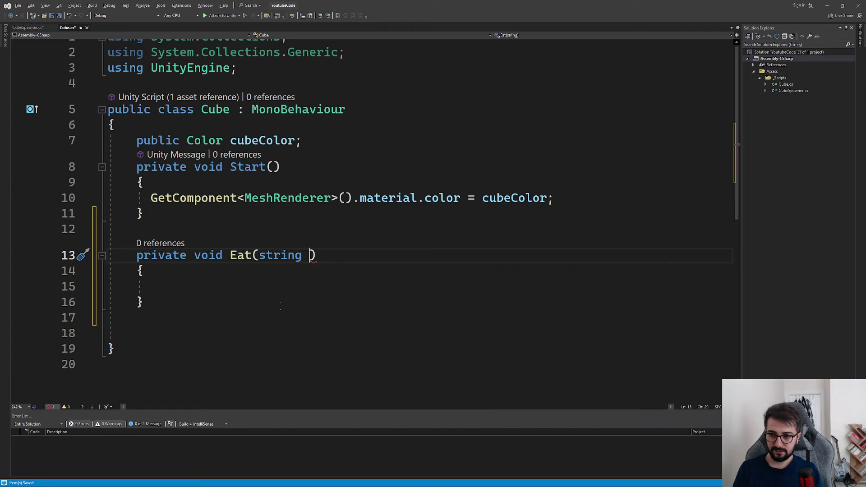
type("name")
key("BackSpace")
type("ame")
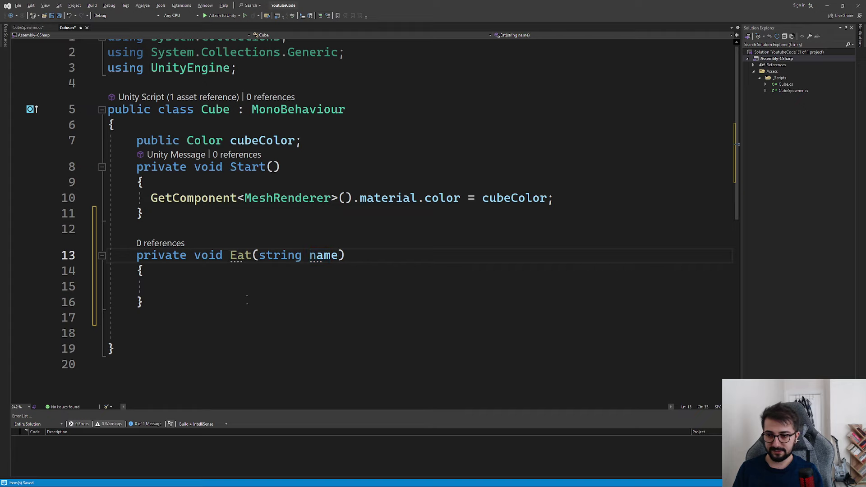
Step: Declare a second overload, private void Eat(string name, int calories), with an empty body
key("Down")
key("Down")
key("Down")
key("Down")
type("ğ")
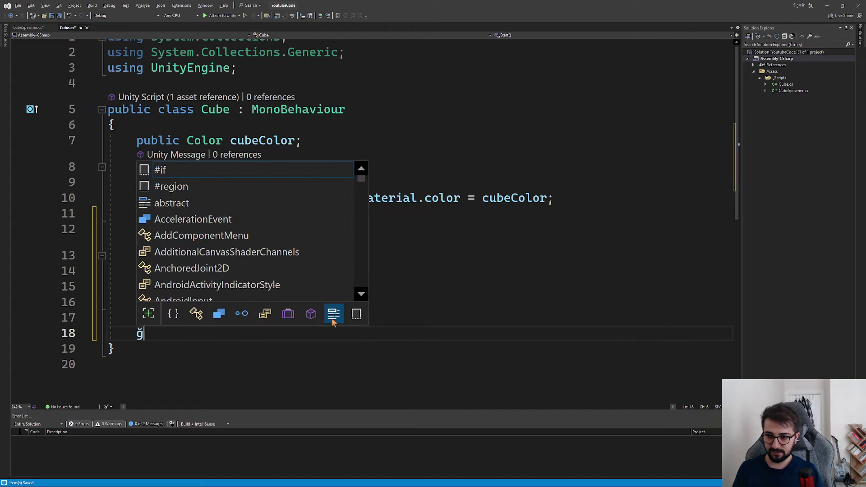
key("BackSpace")
type("private void ")
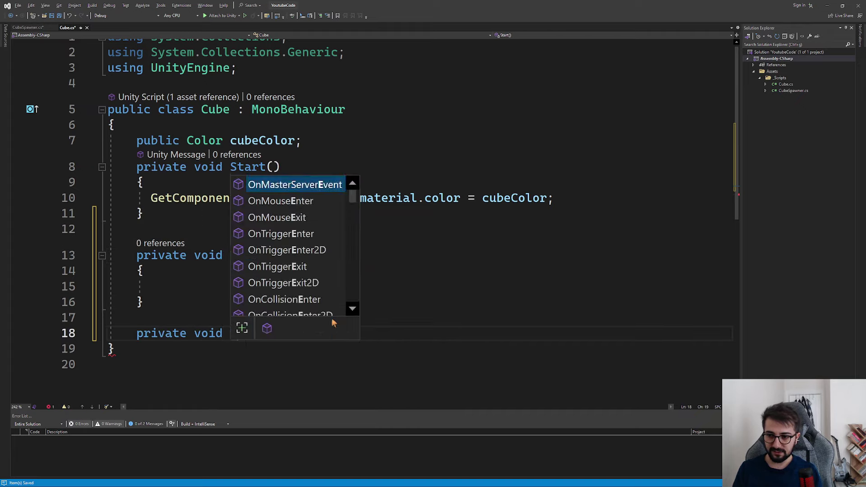
type("Eat(st")
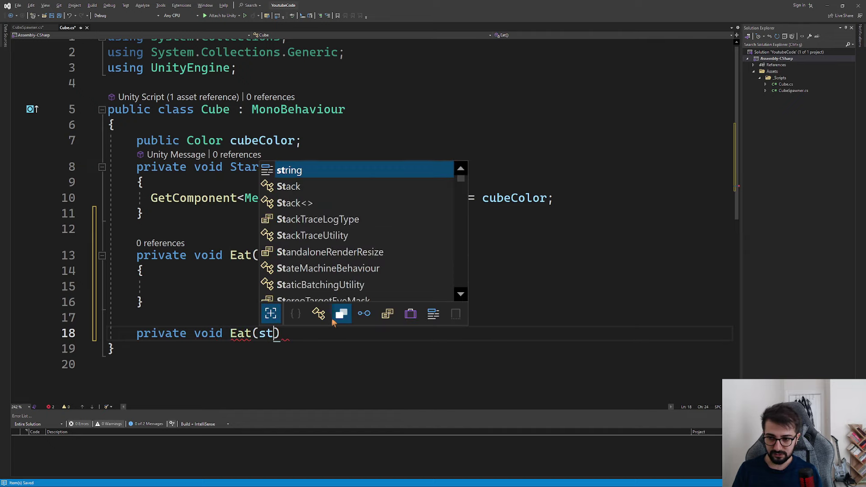
key("Tab")
type("name")
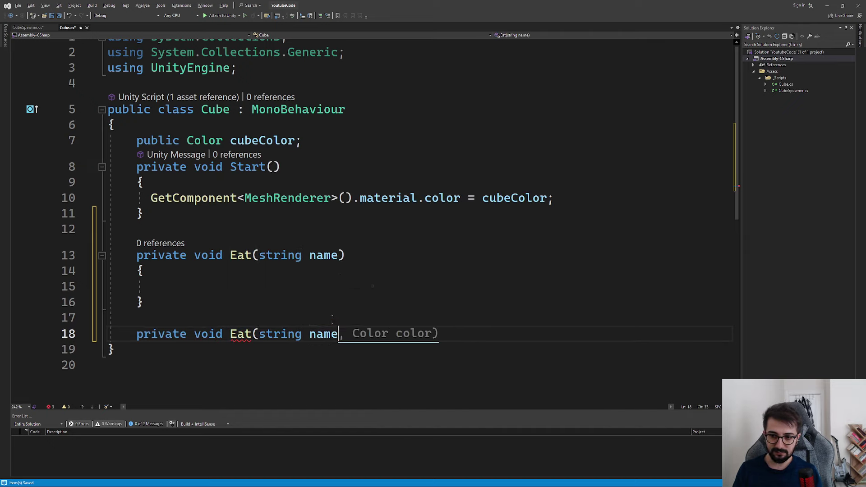
type(", i")
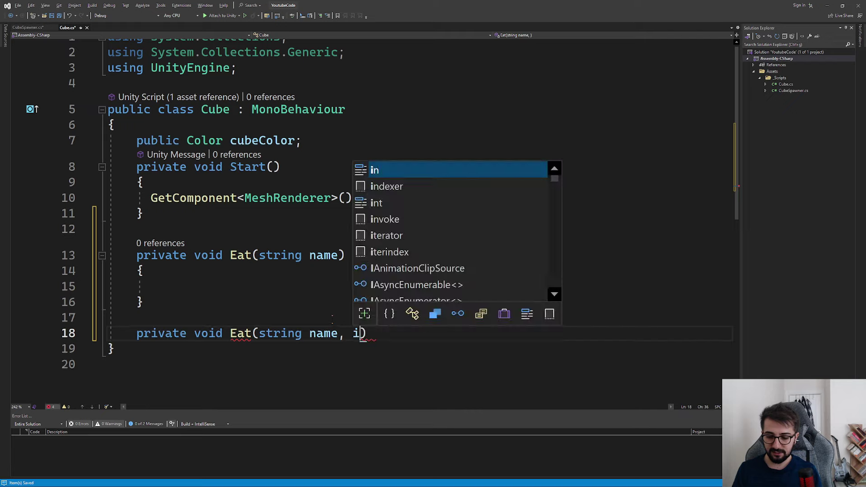
type("nt ")
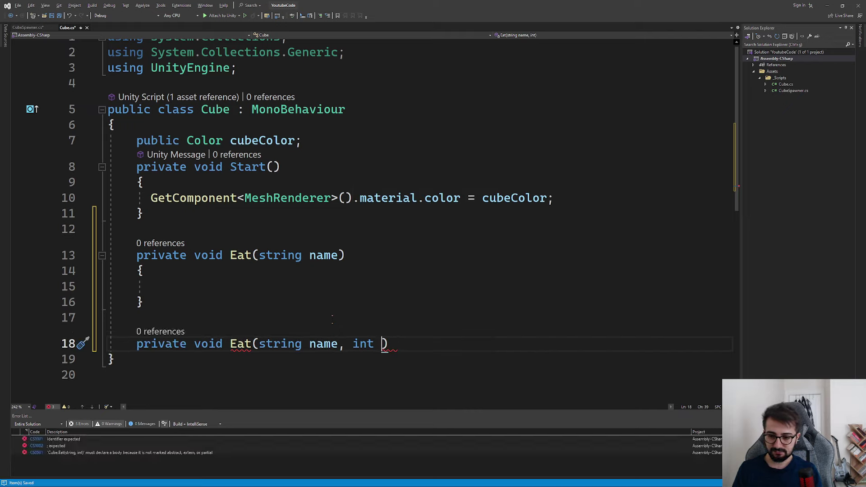
type("calories)")
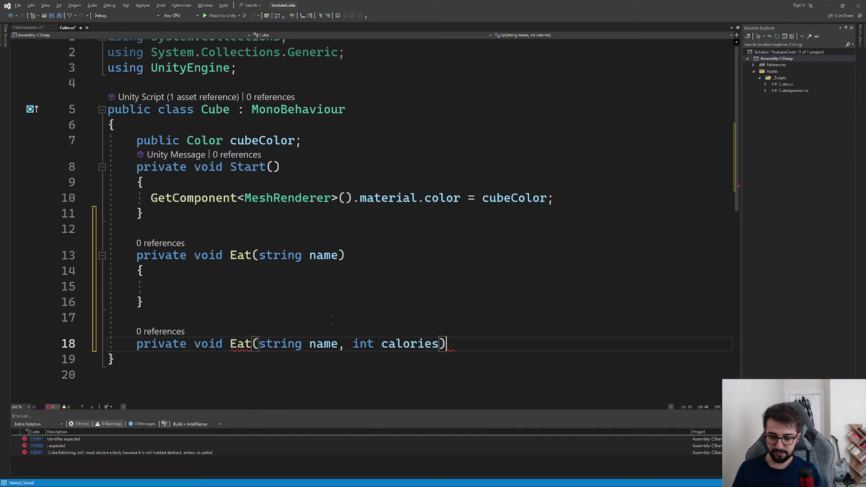
key("Return")
type("{")
key("Return")
Step: Delete and restore the int calories parameter, then place the caret in the new method body
scroll(244, 208, "down", 2)
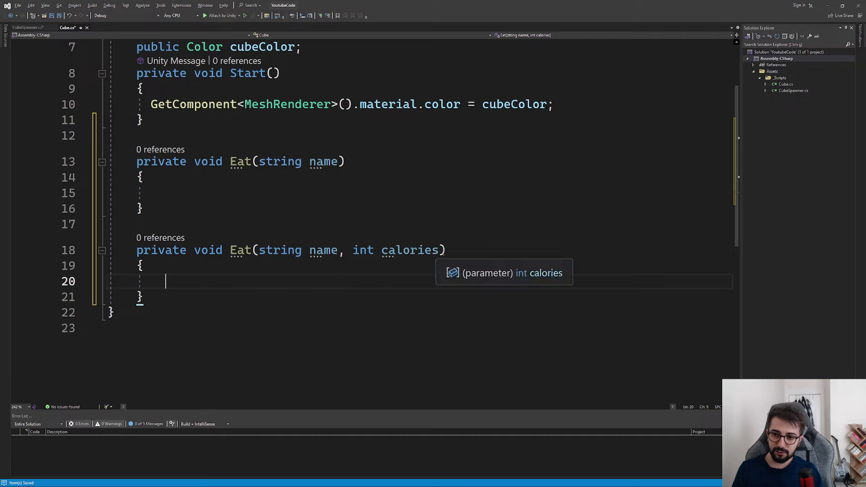
left_click_drag(445, 250, 339, 251)
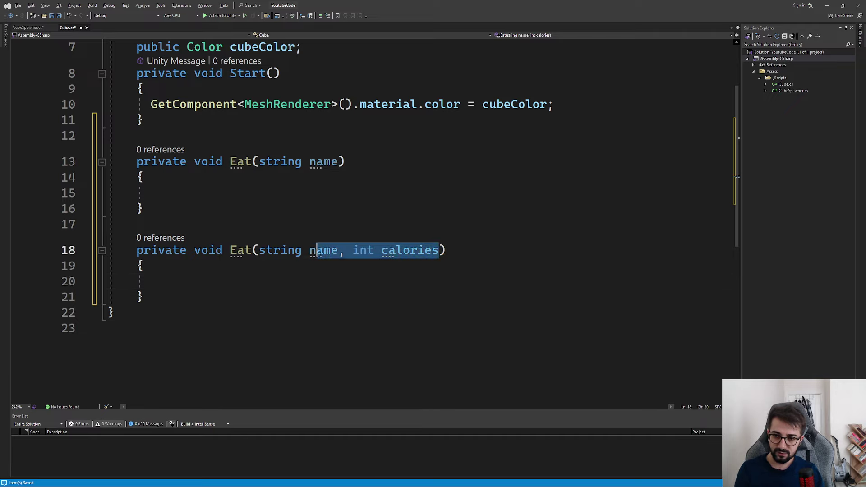
key("BackSpace")
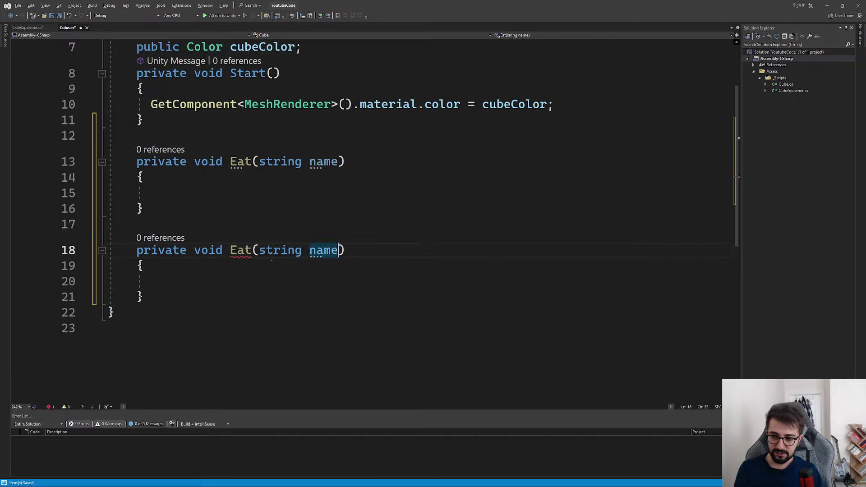
key("ctrl+z")
left_click(418, 212)
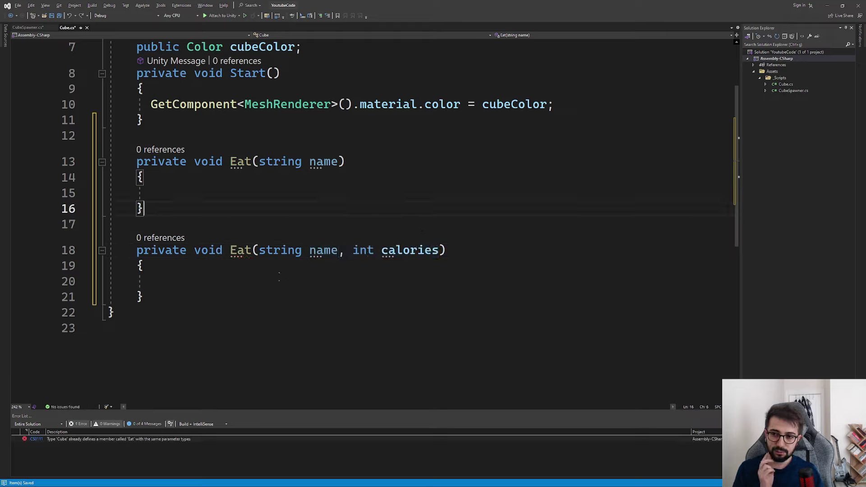
left_click(266, 280)
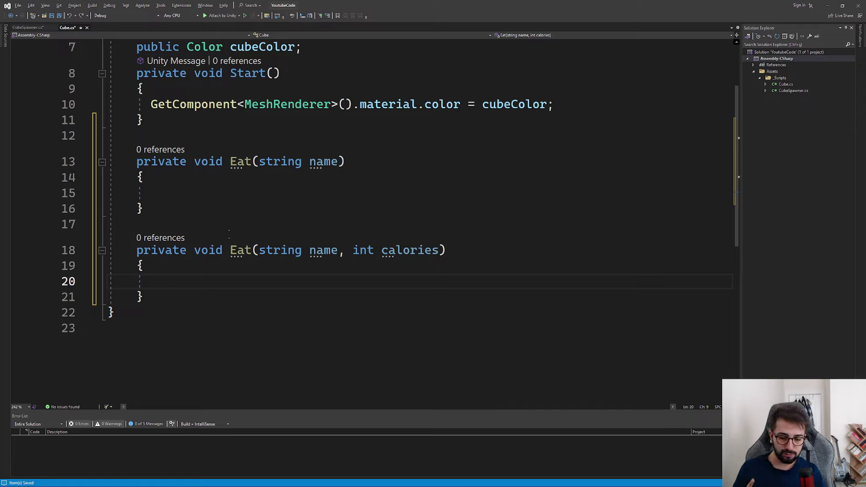
Step: Add the call Eat("Apple"); in Start, comparing both overload signatures
left_click(562, 105)
key("Return")
type("Eat")
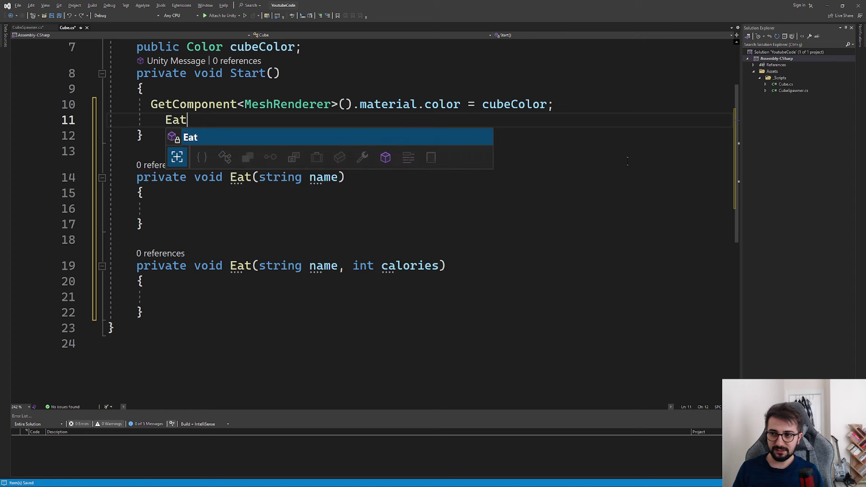
key("Escape")
type("(")
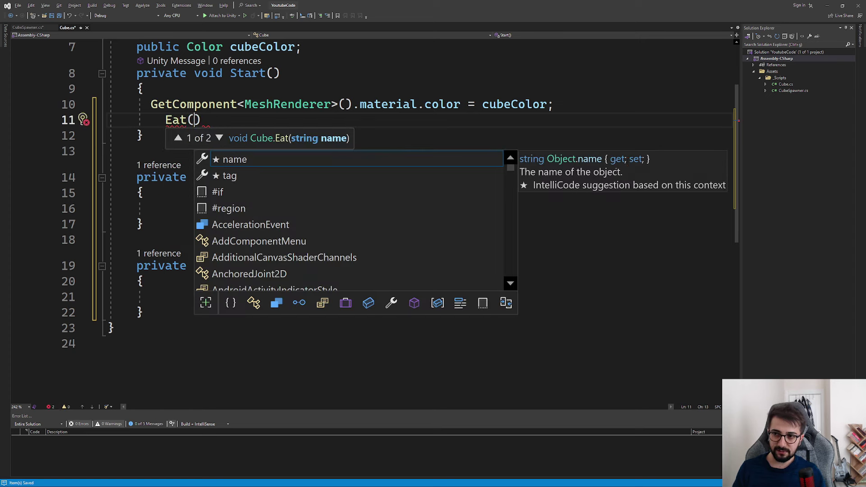
left_click(219, 138)
left_click(178, 138)
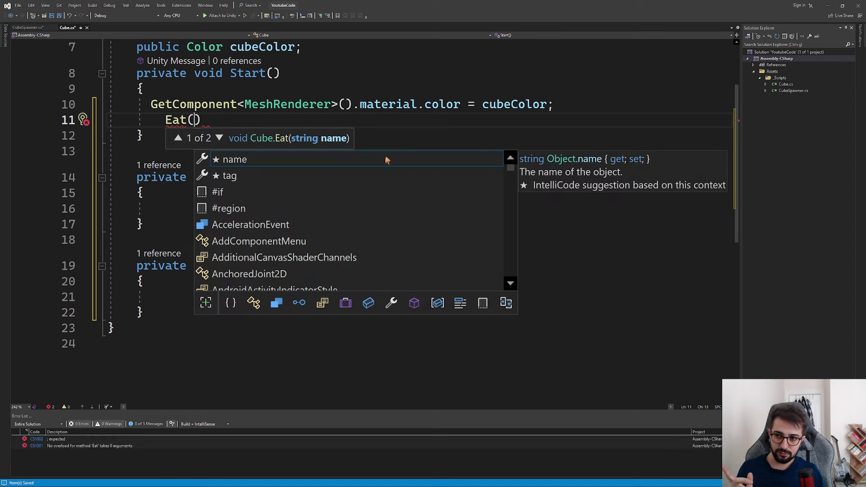
type("\"")
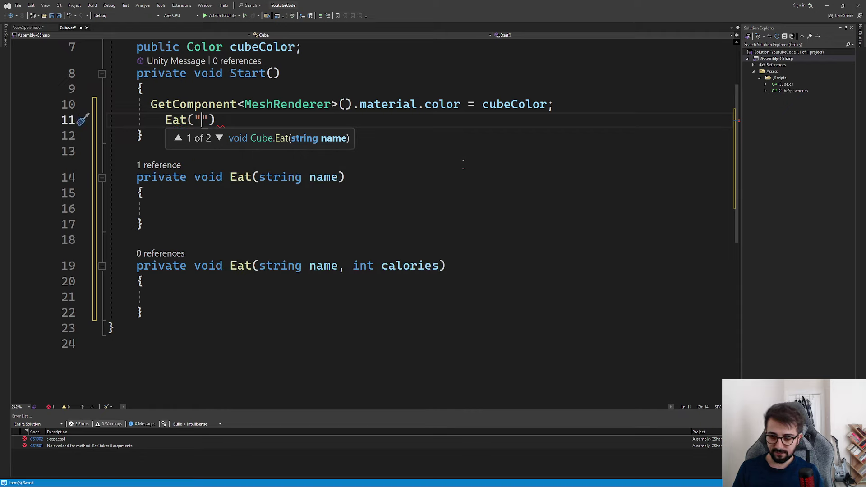
type("Apple\");")
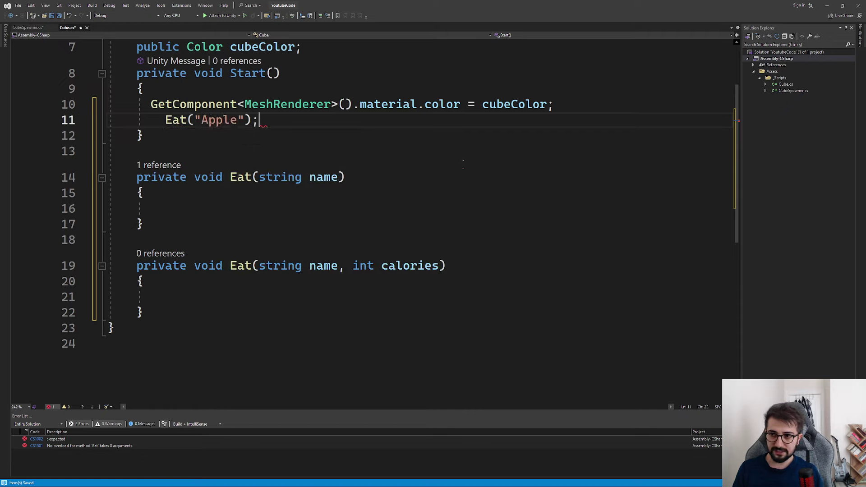
Step: Change the call to Eat("Apple",100) to use the calories overload
left_click(194, 208)
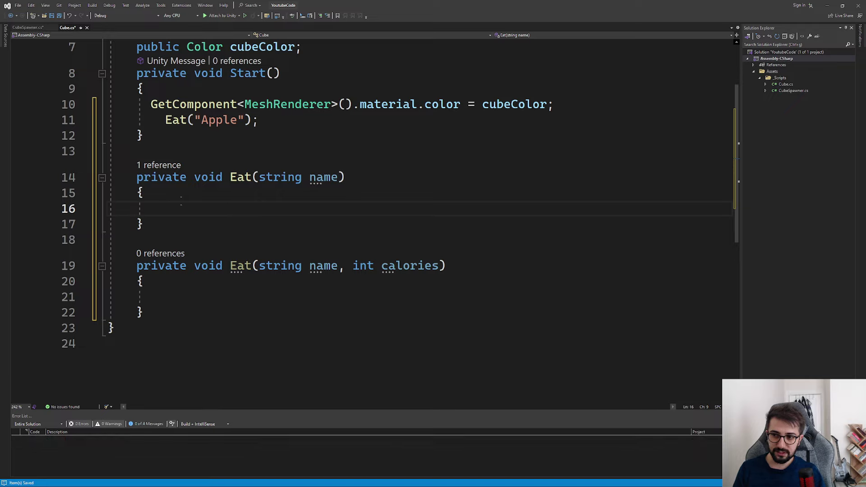
left_click_drag(194, 193, 193, 243)
key("Down")
key("Down")
key("Down")
key("End")
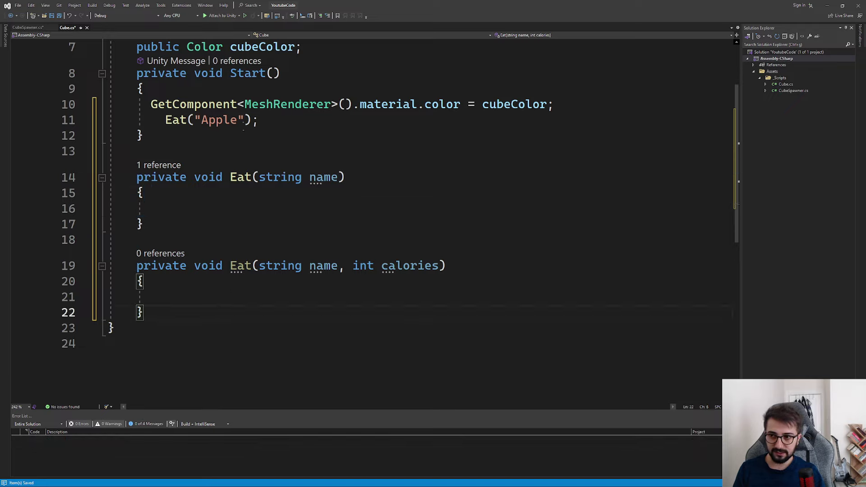
left_click(244, 120)
type(",")
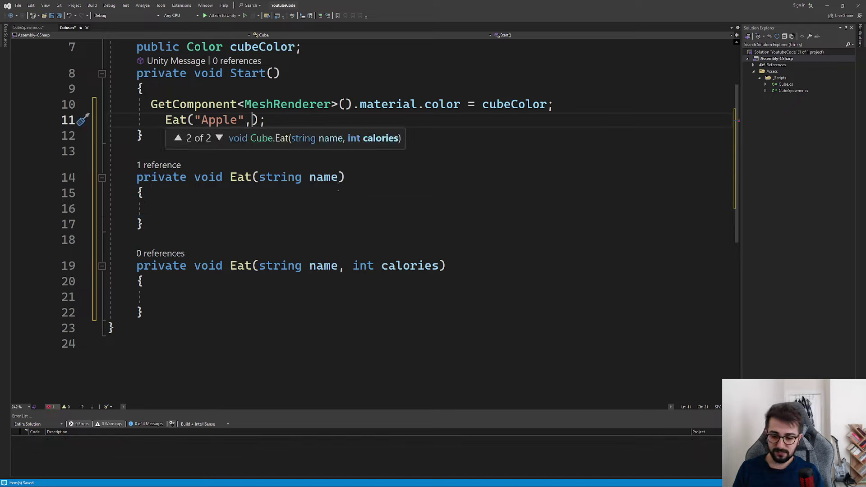
type("1o0")
key("BackSpace")
key("BackSpace")
type("00")
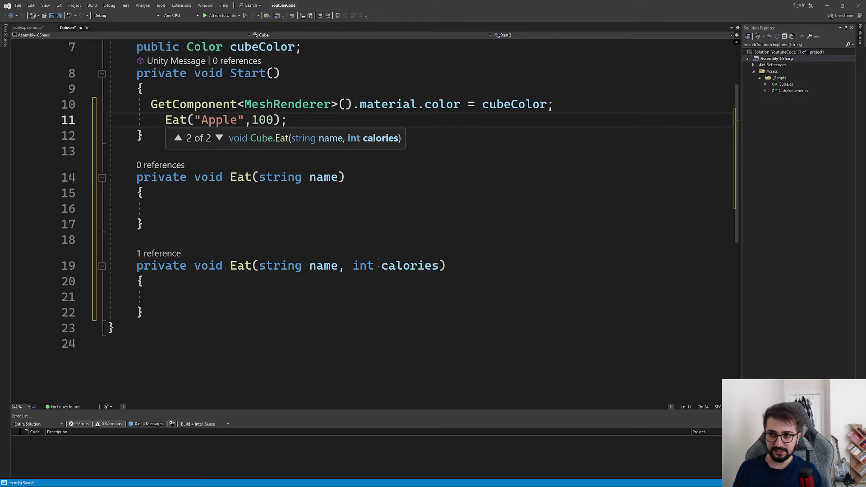
Step: Delete both Eat methods and the Eat("Apple",100) call line
left_click(374, 265)
left_click(141, 312)
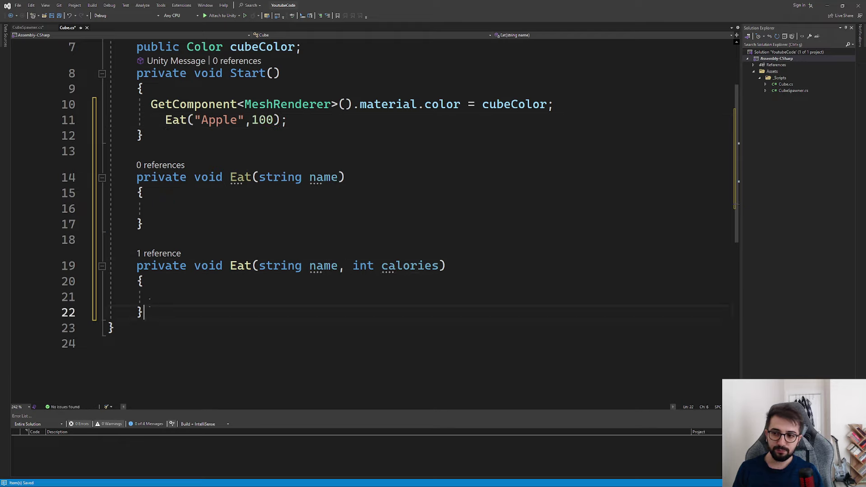
left_click(173, 296)
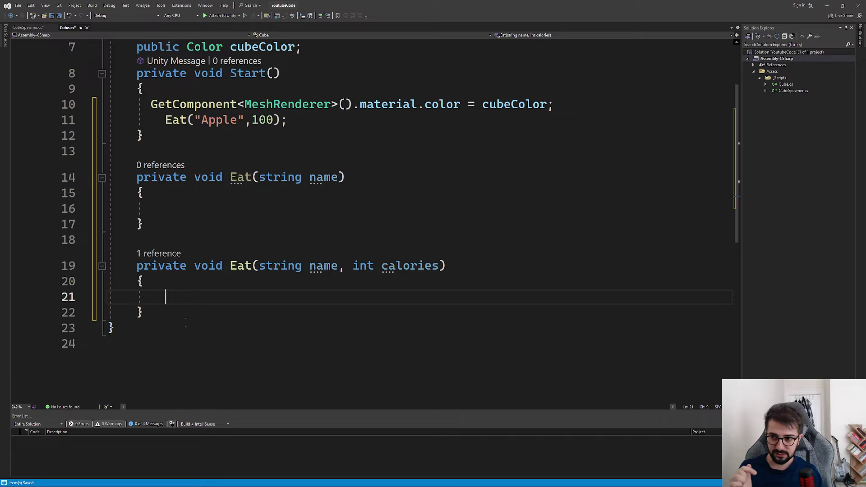
left_click_drag(170, 309, 131, 177)
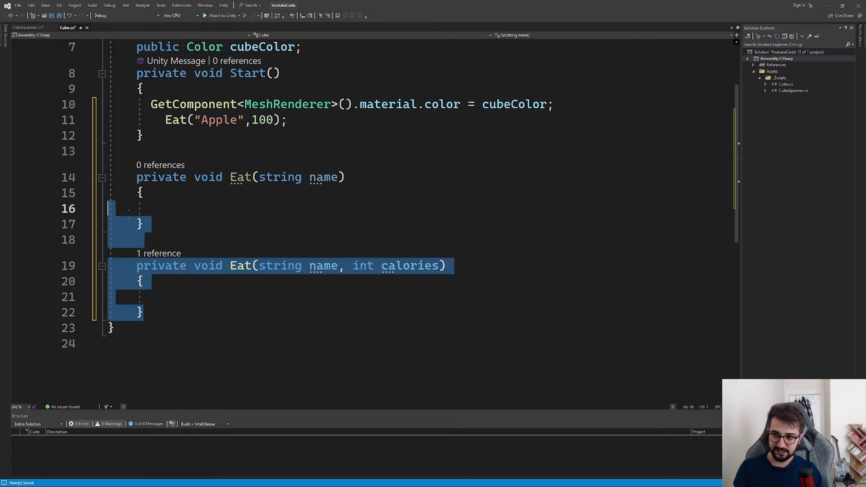
key("Delete")
left_click_drag(287, 120, 143, 120)
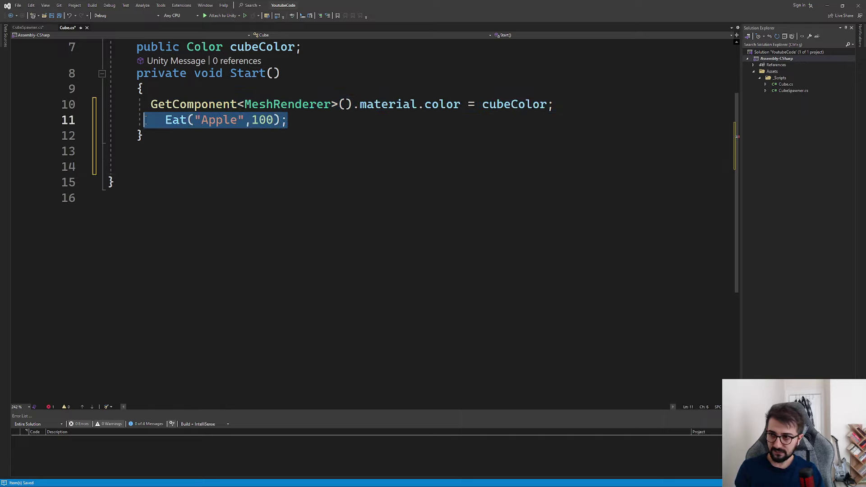
key("Delete")
Step: In CubeSpawner.cs, go to Instantiate's definition in the decompiled Object source
left_click(28, 28)
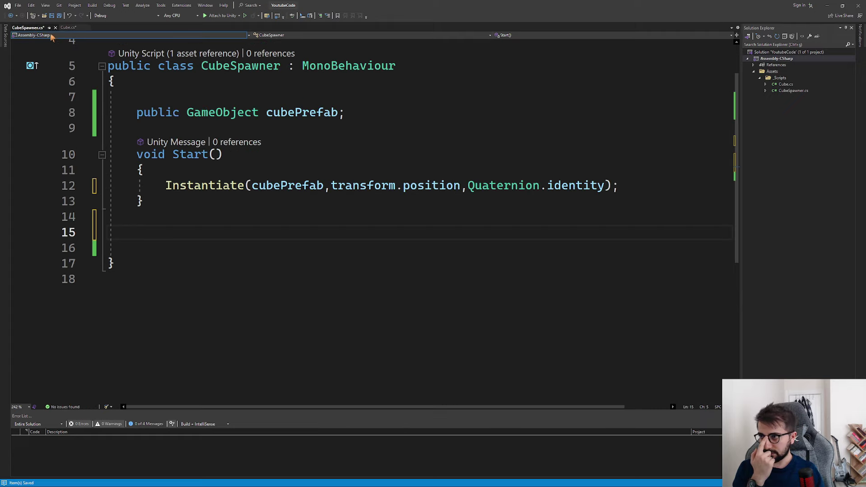
left_click(267, 217)
left_click(208, 186)
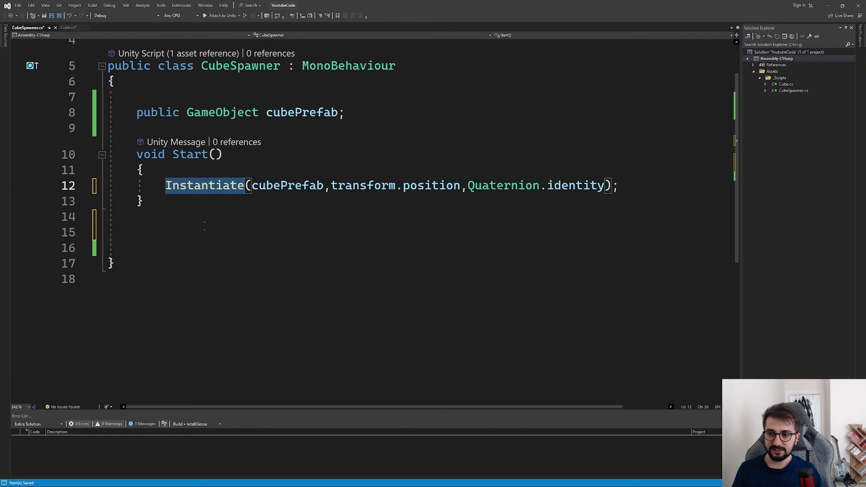
double_click(207, 187)
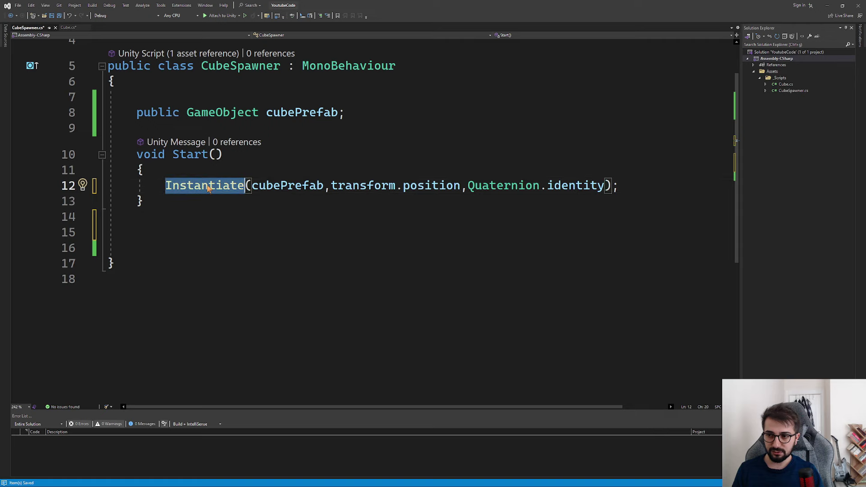
right_click(208, 187)
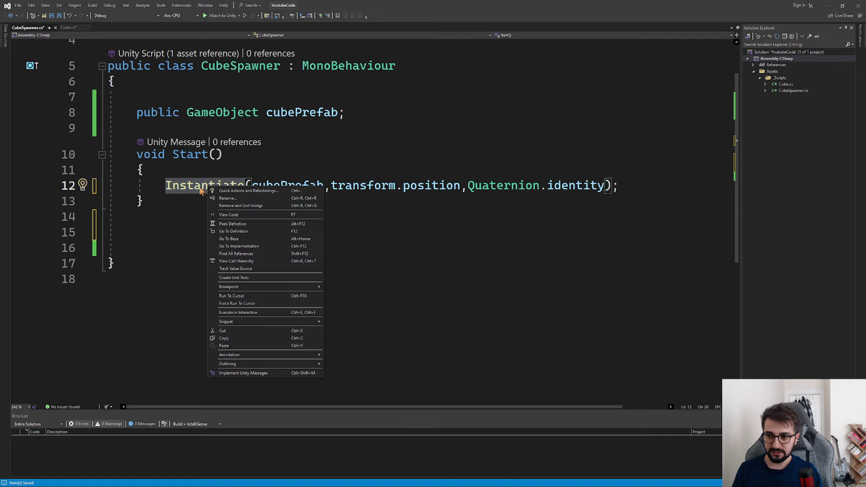
left_click(230, 231)
scroll(406, 237, "down", 2)
left_click(374, 220)
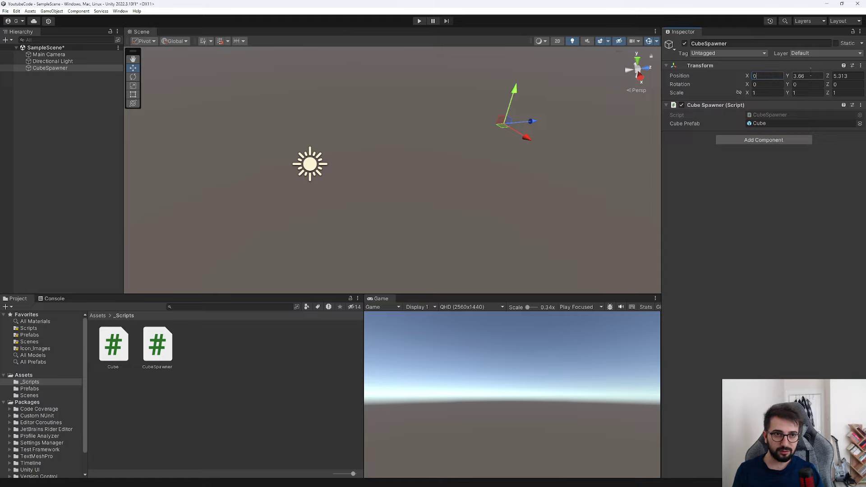
Step: Set CubeSpawner's Position Z to 0 for 0, 0, 0, frame it, and return to Visual Studio
type("0")
key("Tab")
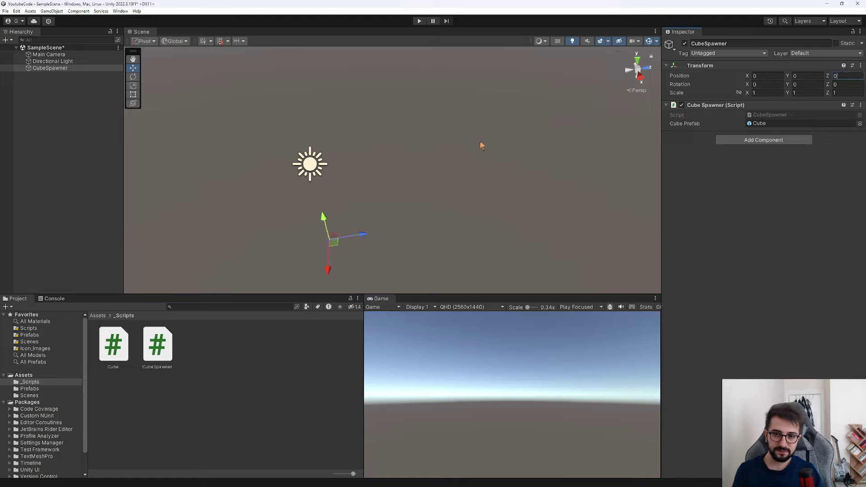
key("f")
double_click(72, 68)
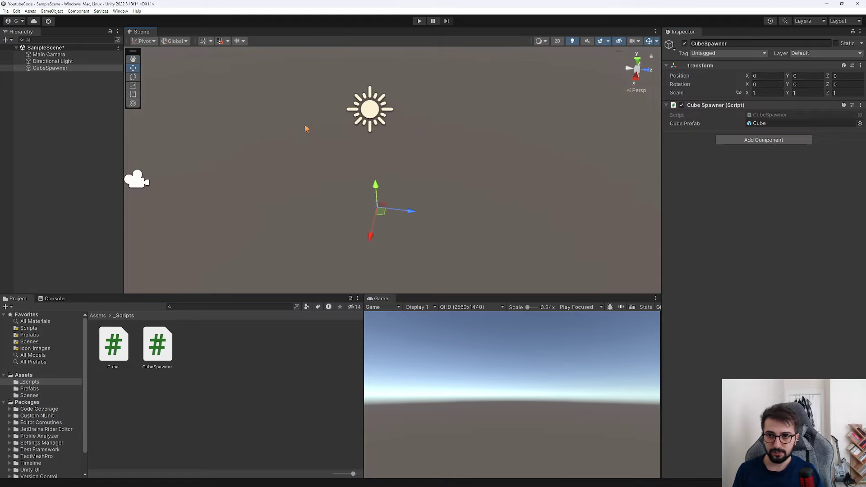
key("alt+Tab")
left_click(413, 209)
Step: Declare the field public Vector3 cubeSpawnPos; on line 9
double_click(410, 120)
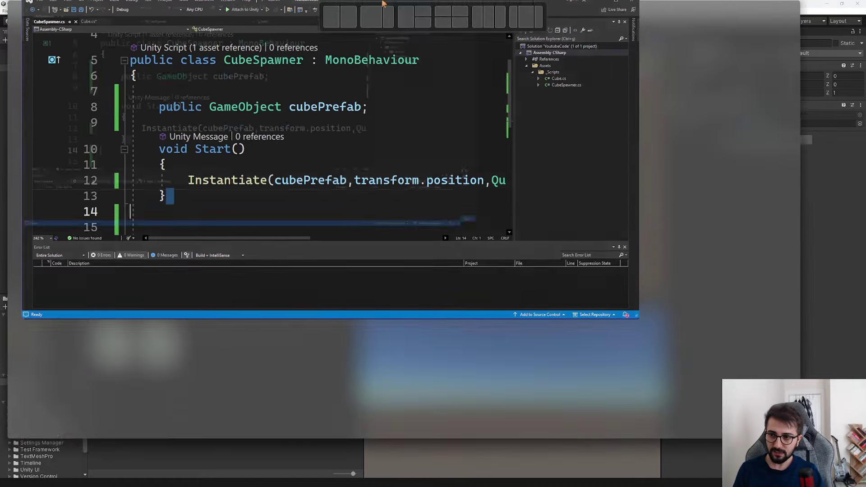
left_click(200, 129)
type("publ")
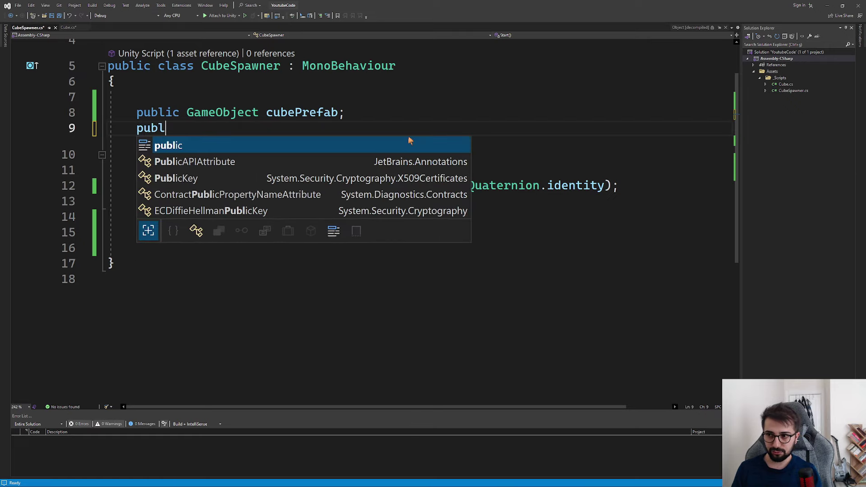
type("ic Vector3")
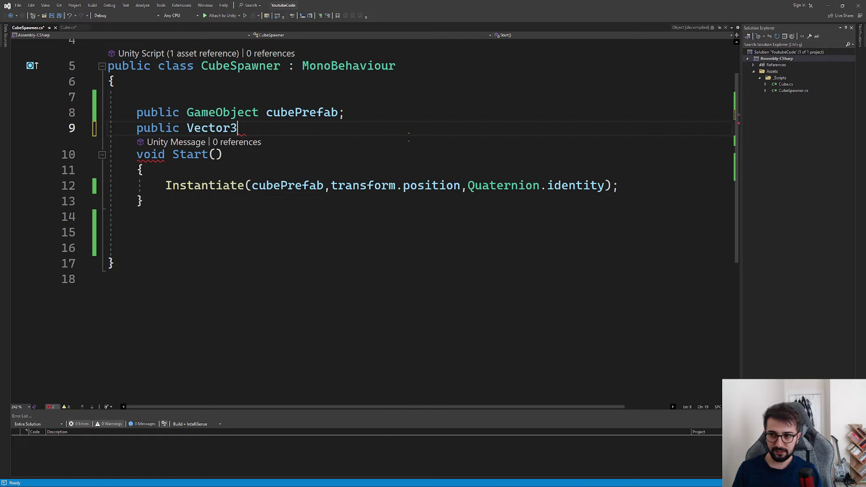
type(" cu")
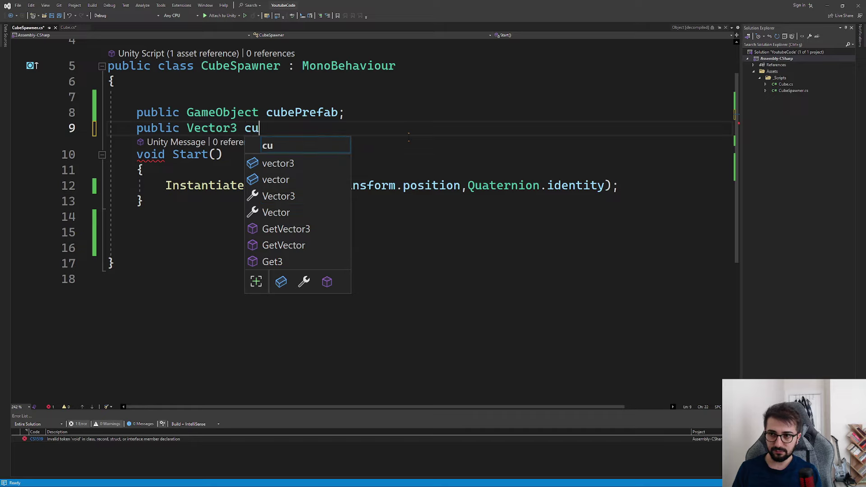
type("bePos")
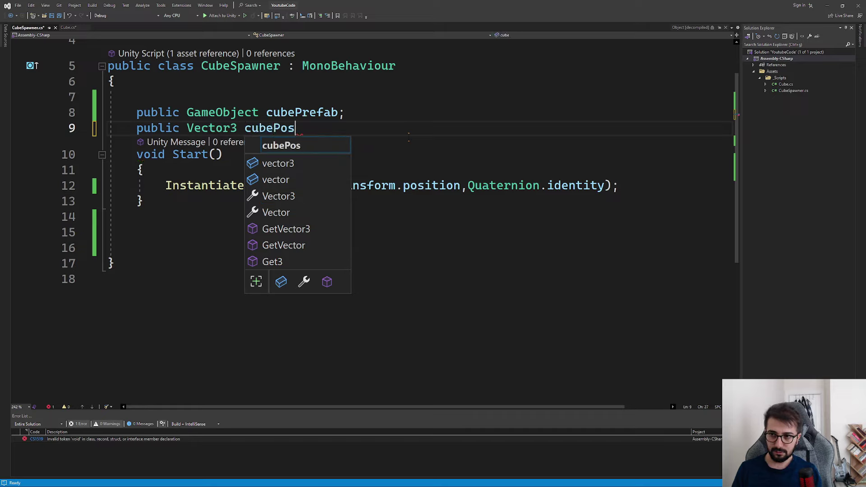
key("BackSpace")
key("BackSpace")
key("BackSpace")
type("Spawn")
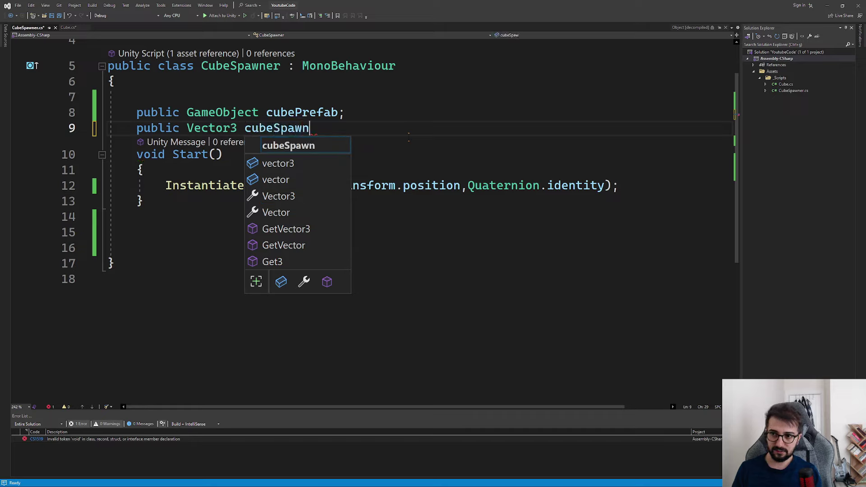
type("Pos;")
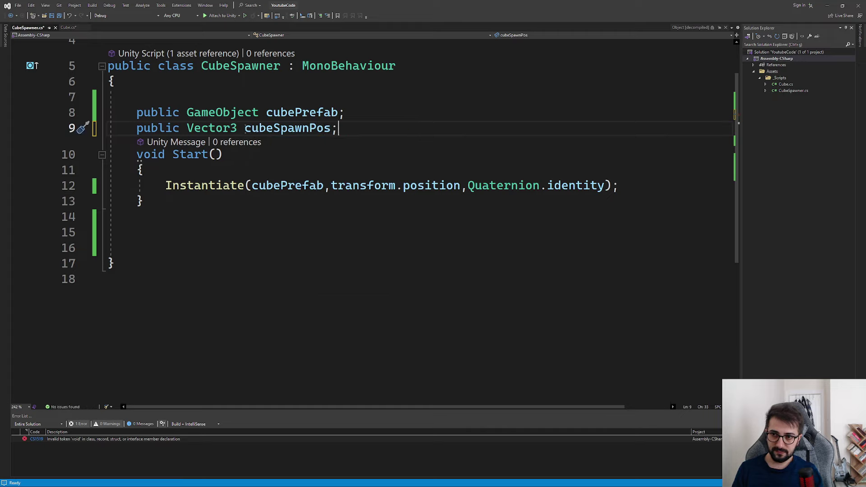
Step: Replace transform.position in Instantiate with cubeSpawnPos and save the script
left_click_drag(245, 129, 333, 129)
key("ctrl+c")
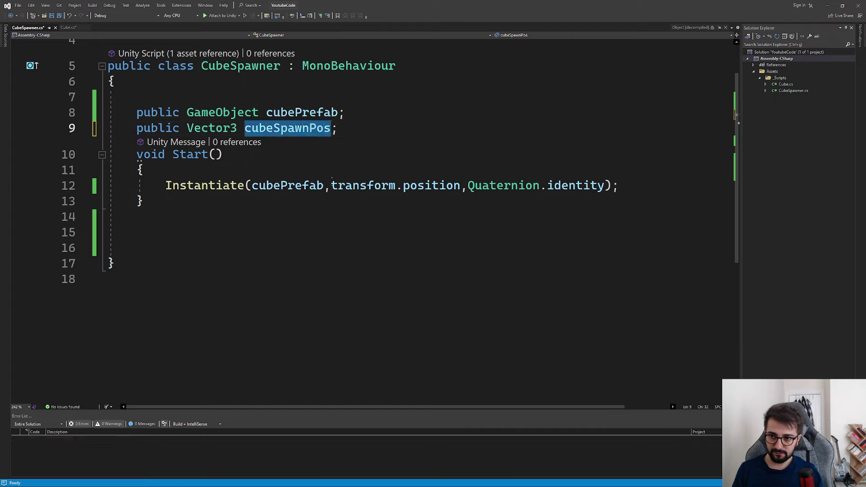
left_click_drag(332, 185, 460, 185)
key("ctrl+v")
key("ctrl+s")
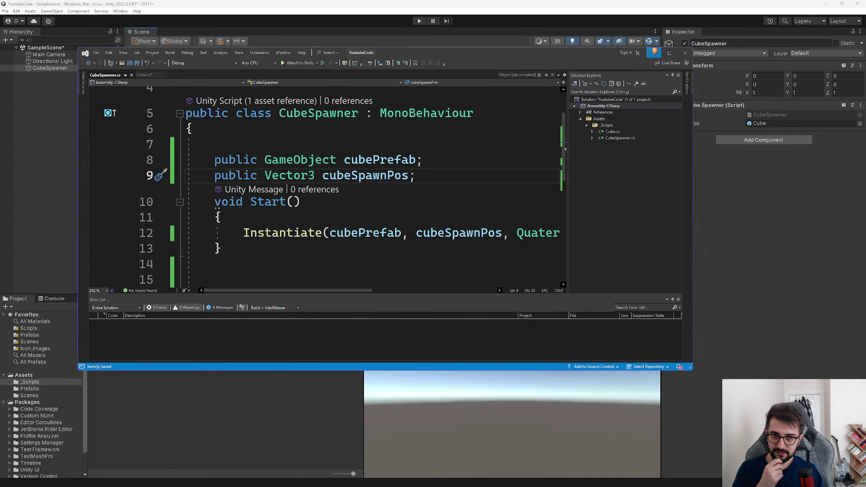
left_click(761, 232)
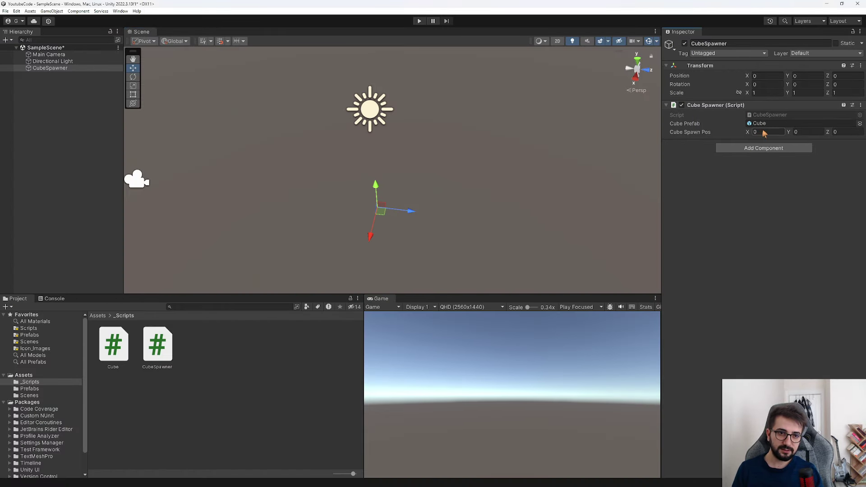
Step: Set Cube Spawn Pos to 5, 5, 5 in the Inspector
left_click(799, 133)
type("5")
left_click(831, 133)
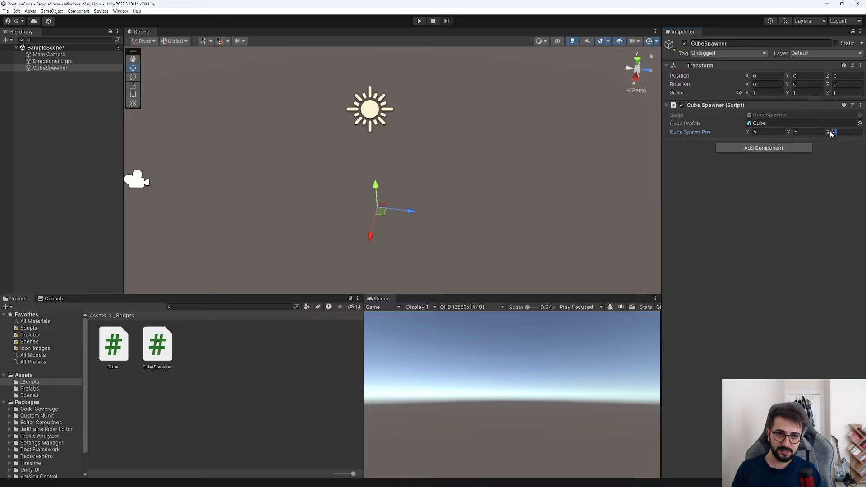
type("5")
right_click_drag(358, 145, 431, 48)
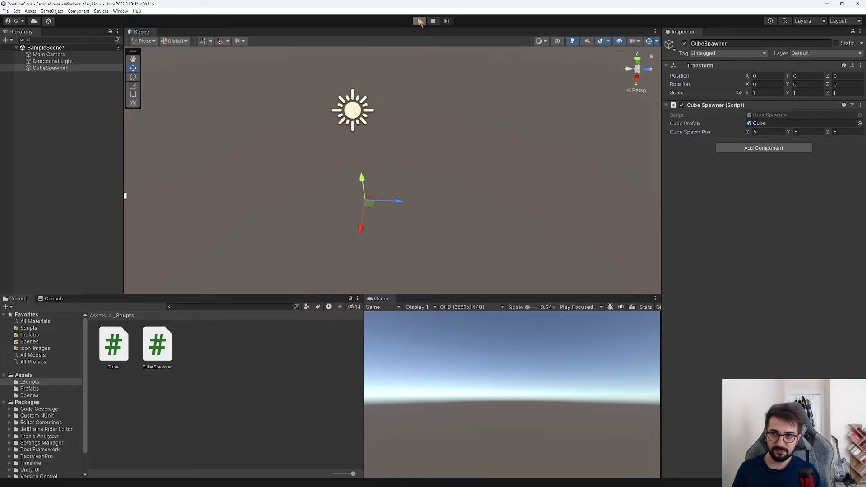
Step: Play-test, inspect Cube(Clone) at 5, 5, 5, stop, and return to Visual Studio
left_click(419, 22)
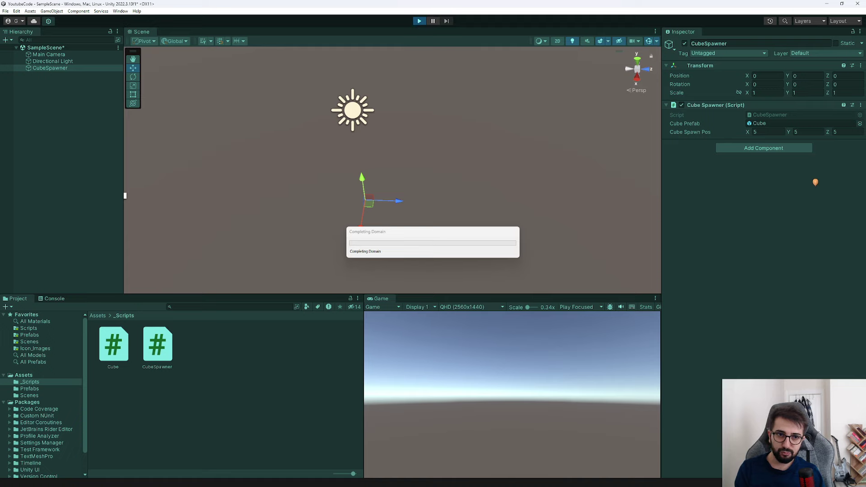
left_click(65, 74)
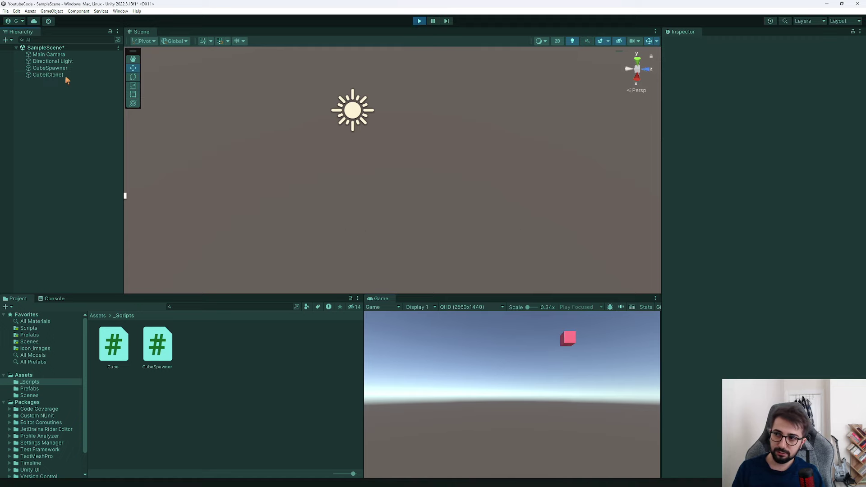
double_click(65, 74)
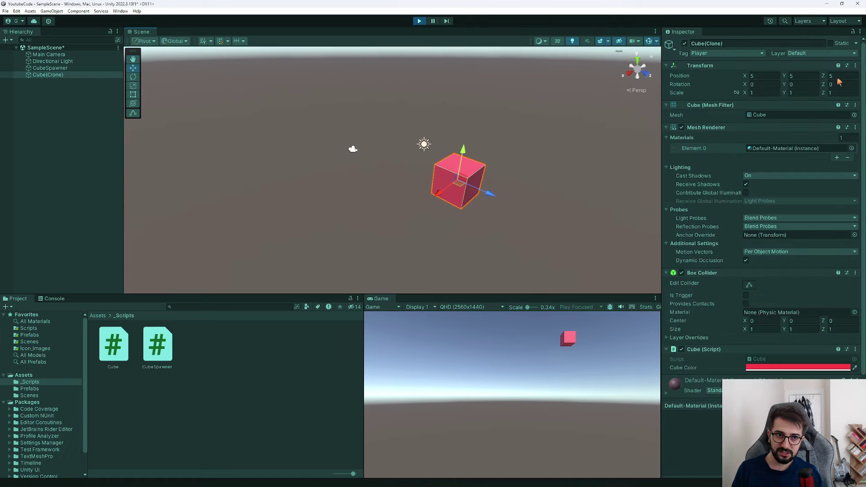
left_click(420, 21)
key("alt+Tab")
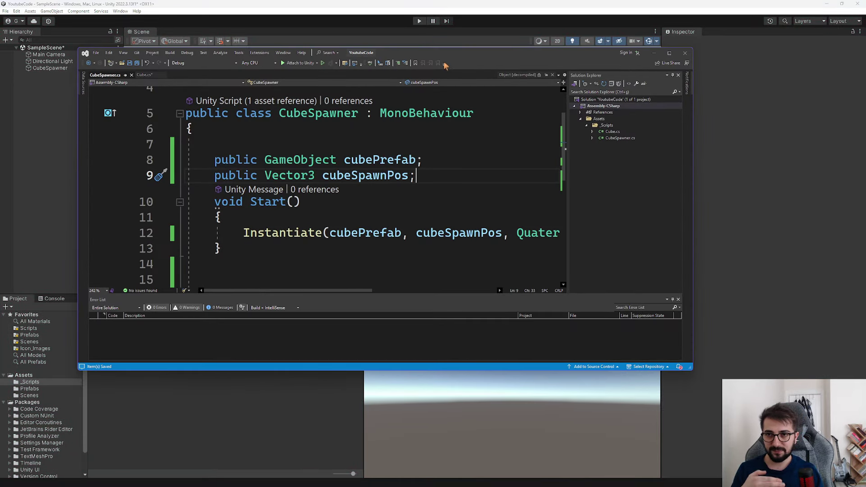
left_click_drag(442, 57, 422, 3)
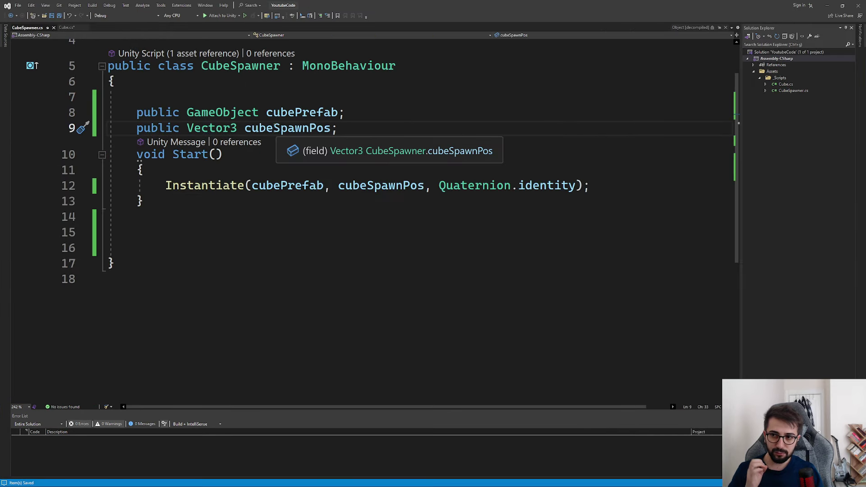
Step: Change the field to public Transform cubeSpawnTransform
left_click(209, 128)
double_click(209, 128)
type("Tran")
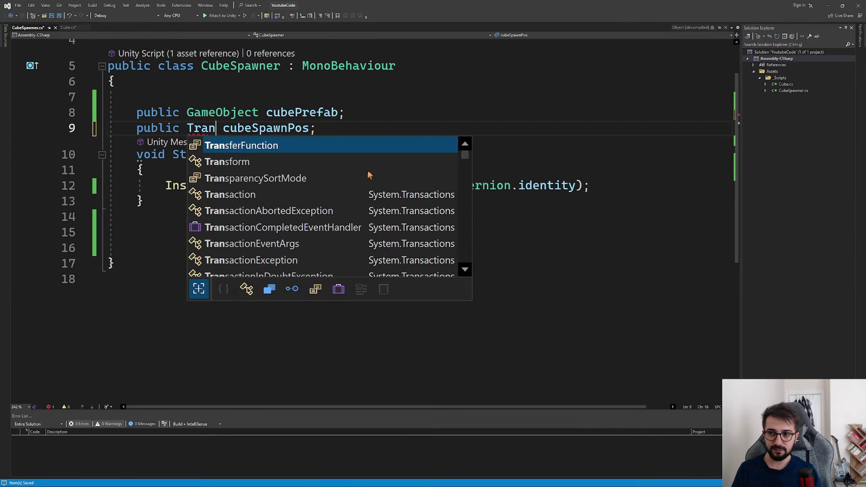
key("Down")
key("Tab")
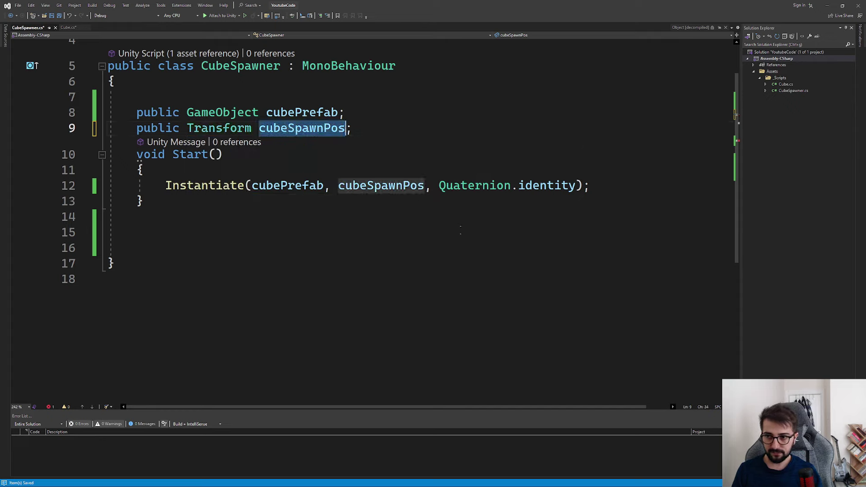
double_click(301, 128)
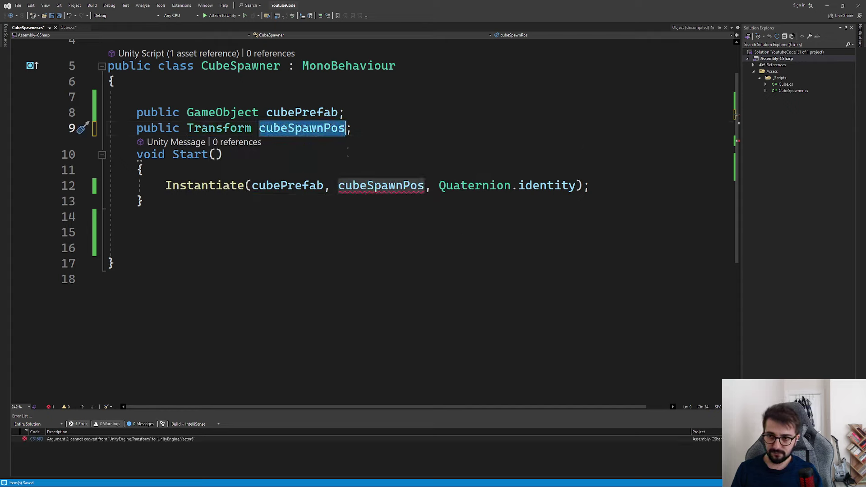
key("Right")
key("BackSpace")
key("BackSpace")
key("BackSpace")
type("Transf")
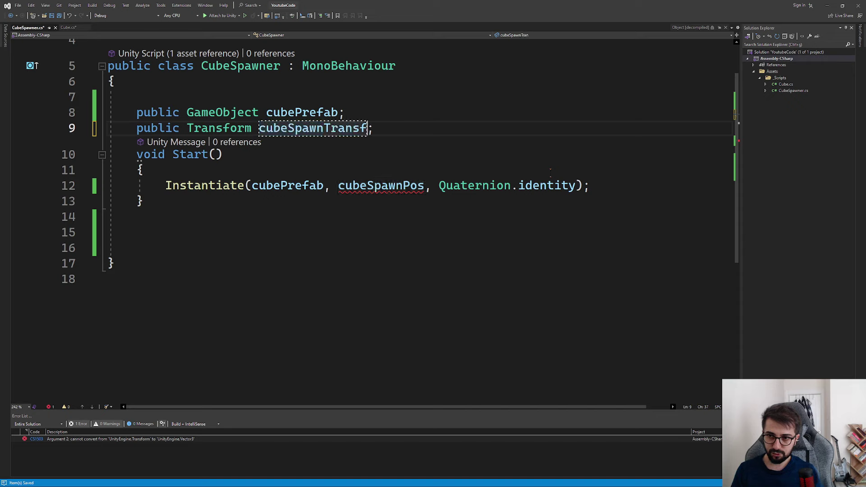
type("orm")
Step: Make Instantiate use cubeSpawnTransform.position, save, and minimize Visual Studio
double_click(381, 185)
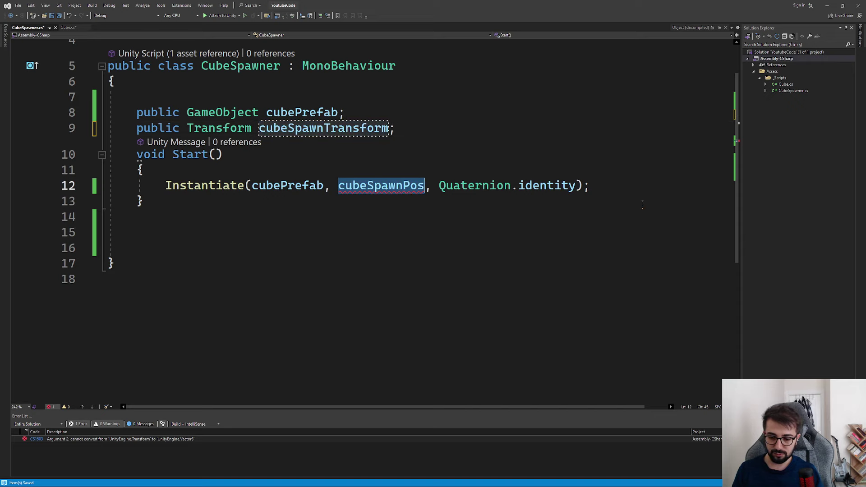
type("cube")
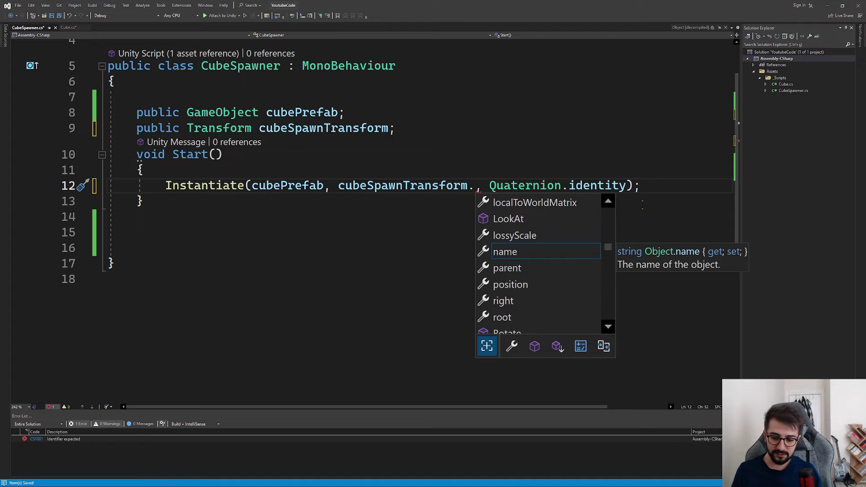
type("po")
key("Tab")
key("Down")
key("Down")
key("ctrl+s")
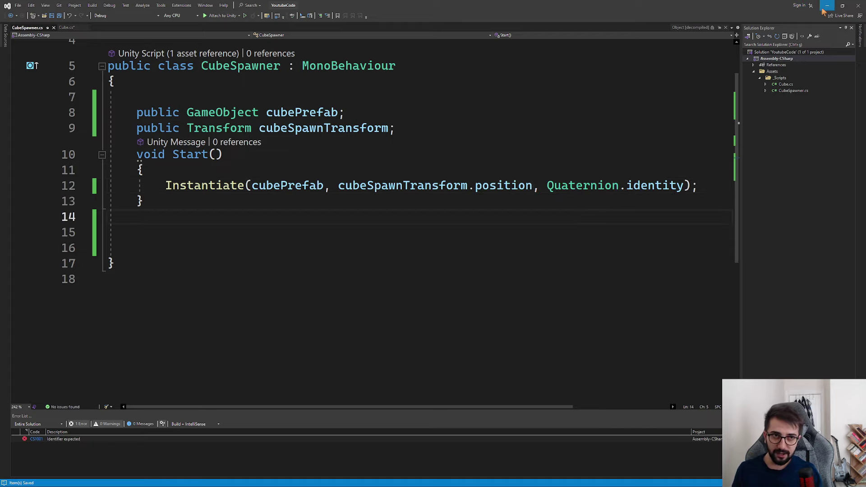
left_click(824, 7)
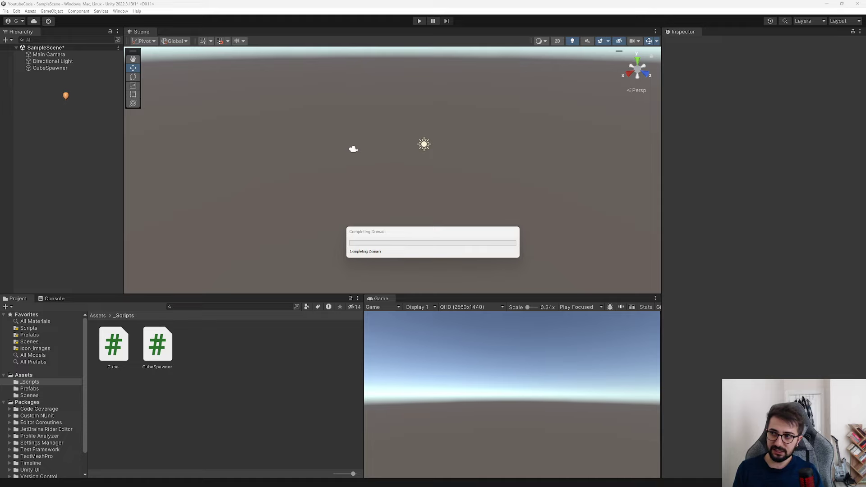
Step: Create an empty GameObject named CubeSpawnPoint
left_click(64, 70)
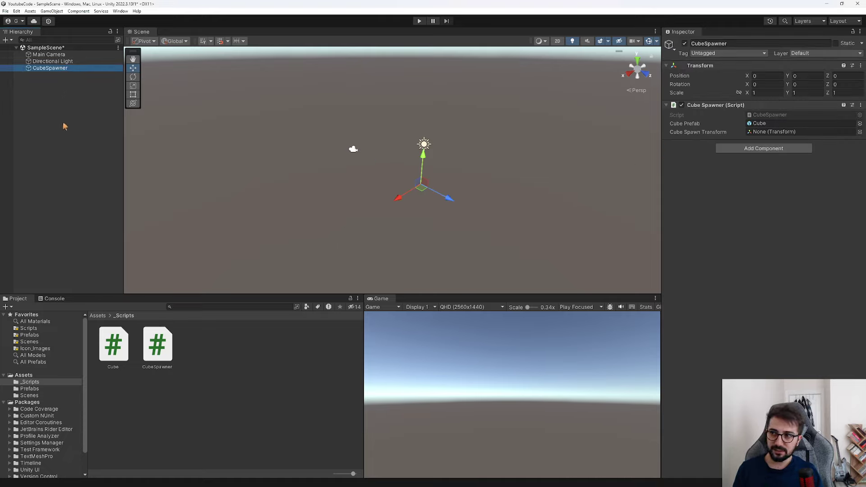
right_click(50, 72)
left_click(104, 196)
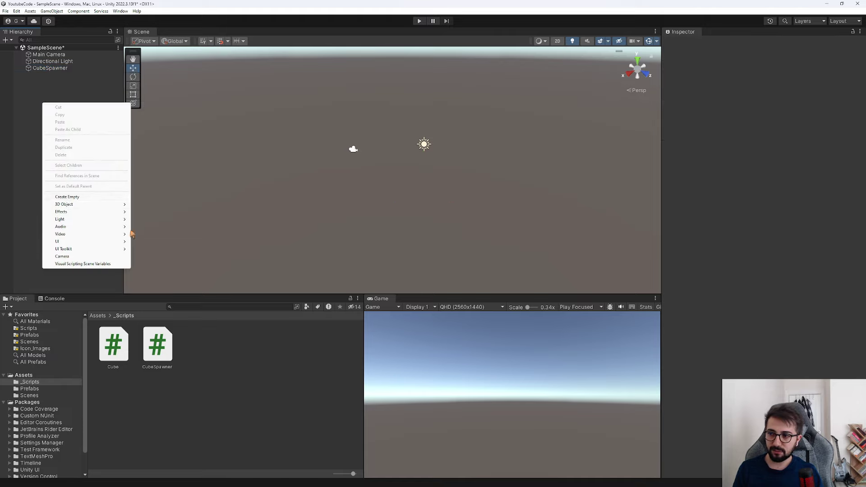
type("CubeSp")
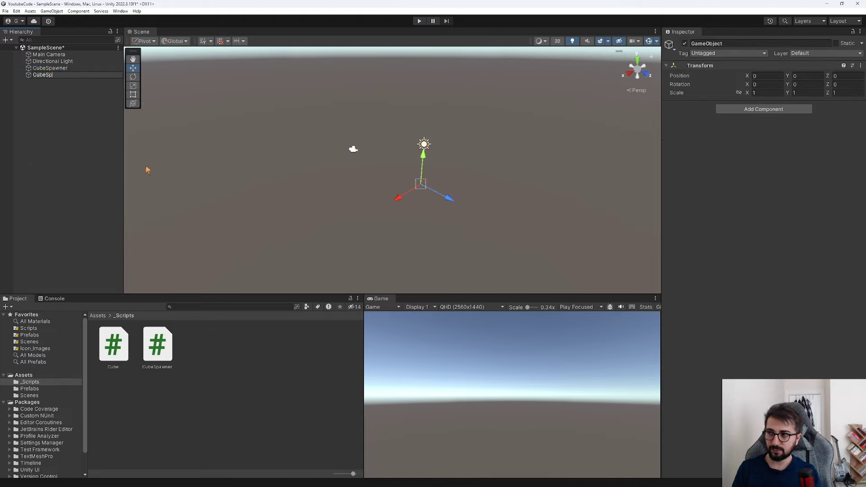
type("ownPoint")
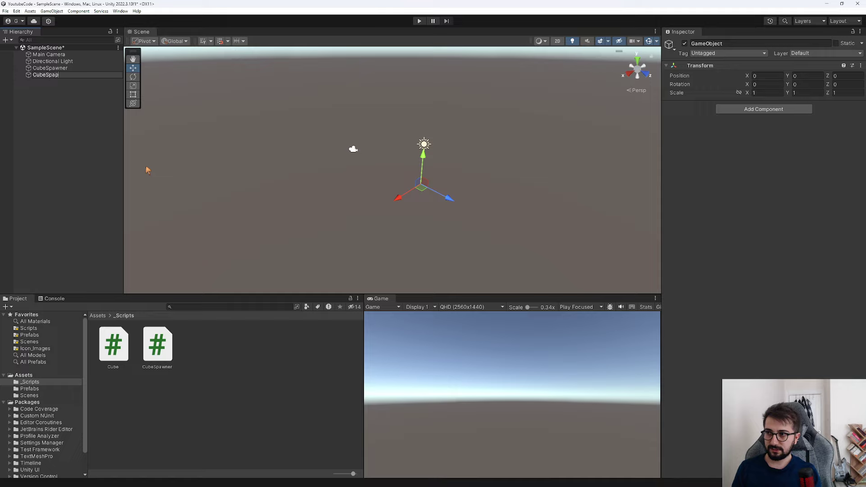
key("Return")
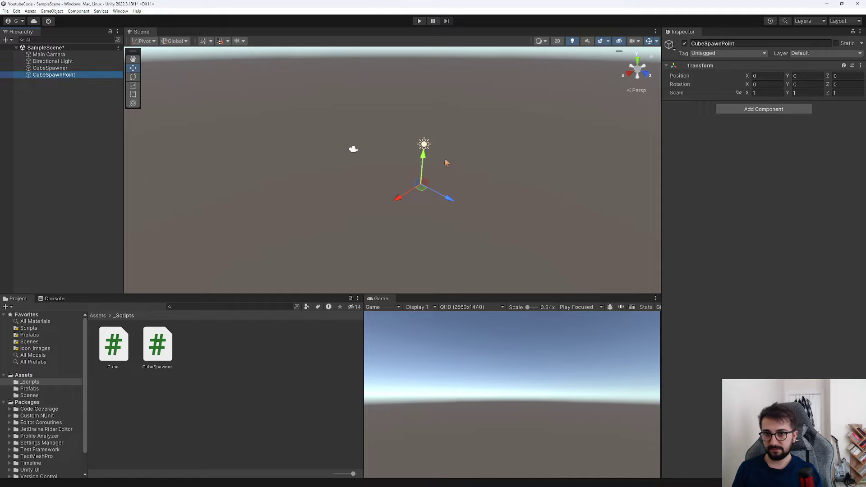
Step: Give CubeSpawnPoint an orange diamond icon and move it up off the ground
left_click(669, 44)
left_click(697, 88)
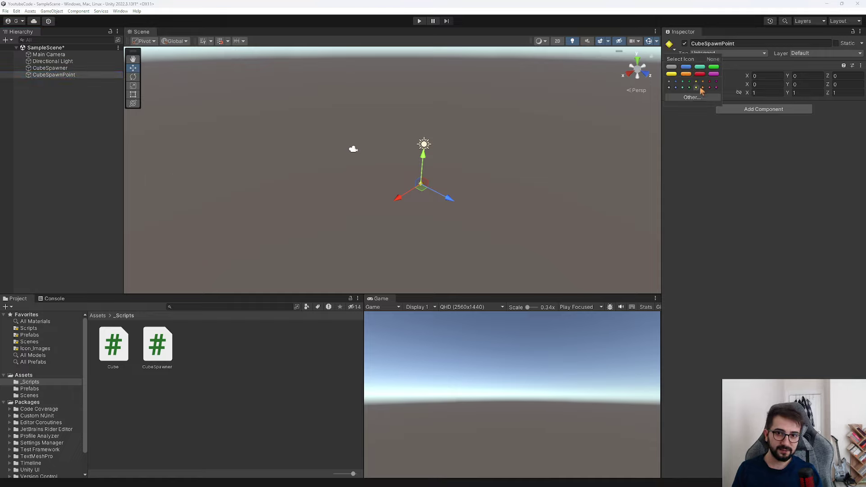
left_click(702, 88)
key("f")
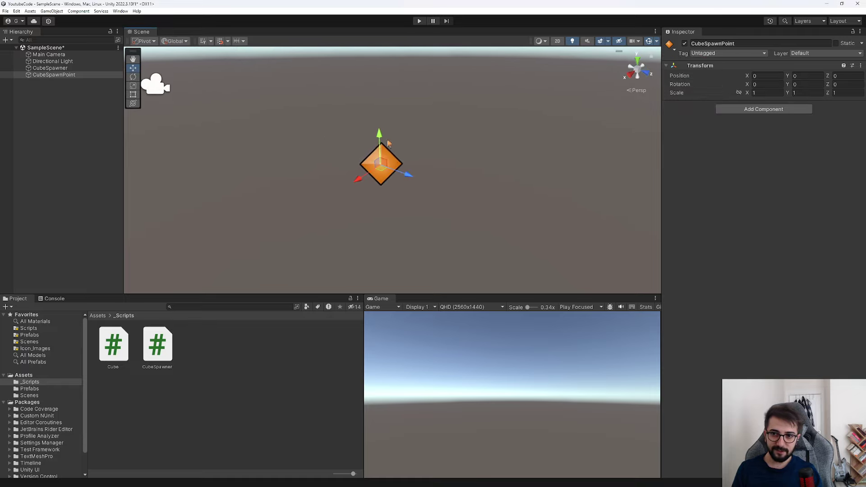
left_click(388, 144)
left_click(381, 163)
mouse_move(380, 162)
left_mouse_down()
mouse_move(379, 83)
mouse_move(611, 77)
left_mouse_up()
left_click_drag(389, 191, 495, 192, "alt")
mouse_move(386, 145)
left_mouse_down()
mouse_move(479, 64)
mouse_move(382, 139)
left_mouse_up()
Step: Assign CubeSpawnPoint to CubeSpawner's Cube Spawn Transform field
left_click(50, 68)
left_click_drag(63, 75, 766, 133)
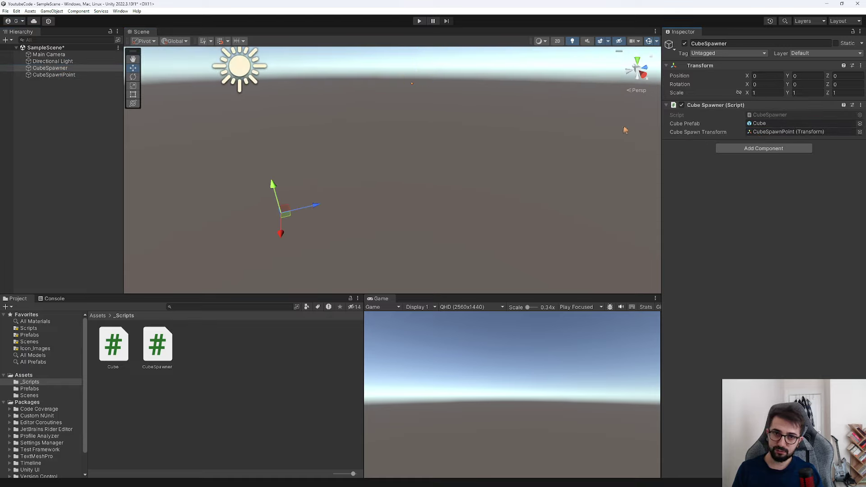
mouse_move(374, 171)
left_mouse_down("alt")
mouse_move(383, 190)
mouse_move(547, 166)
left_mouse_up("alt")
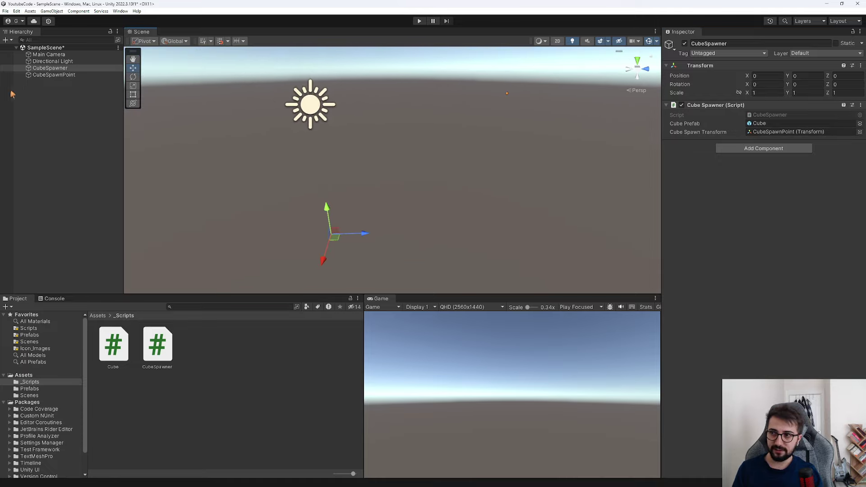
left_click_drag(45, 61, 766, 132)
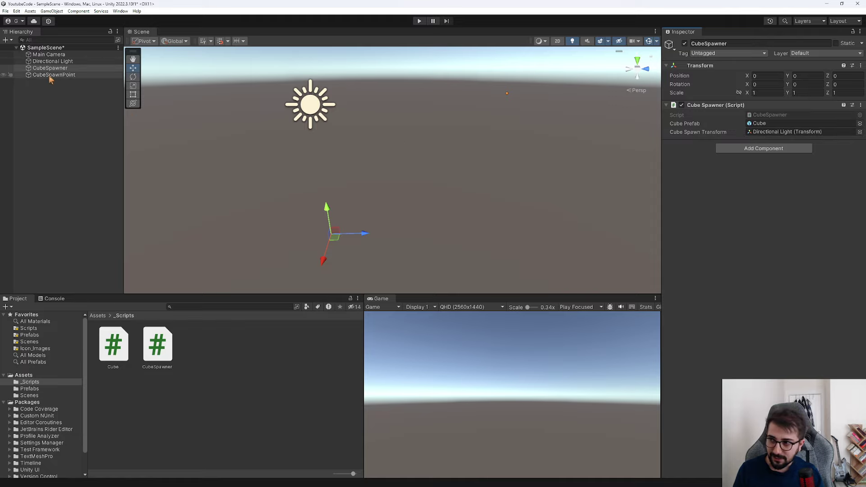
left_click_drag(51, 75, 819, 133)
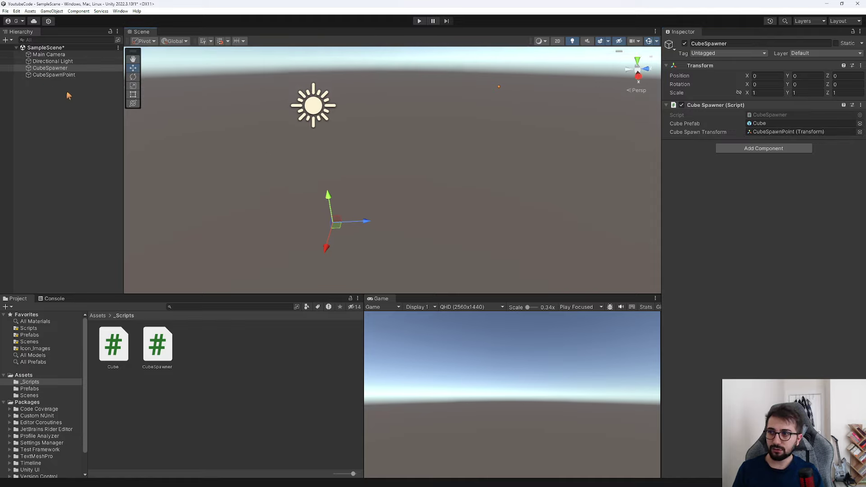
Step: Select CubeSpawnPoint, drag it toward the scene centre, and run a first Play test
double_click(54, 75)
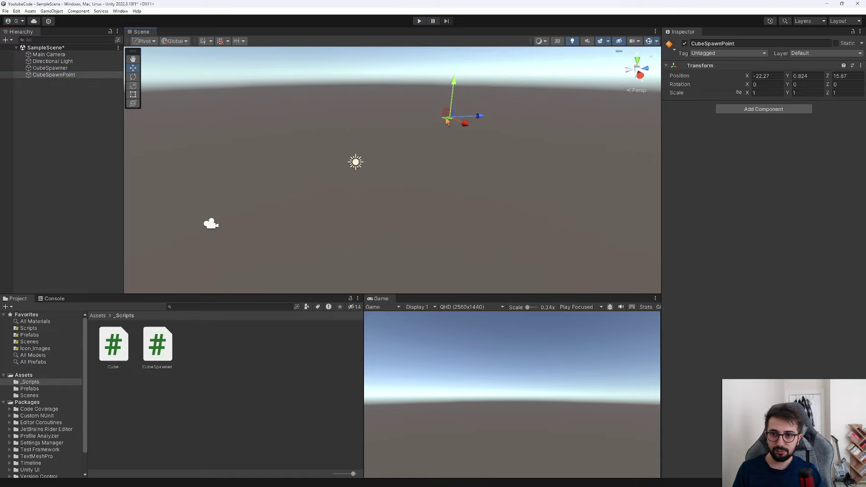
left_click_drag(446, 122, 414, 176)
left_click(419, 20)
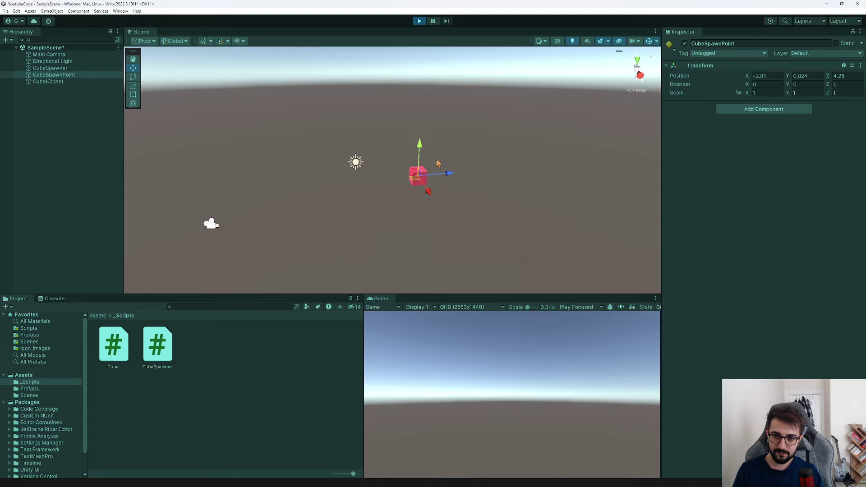
left_click(419, 21)
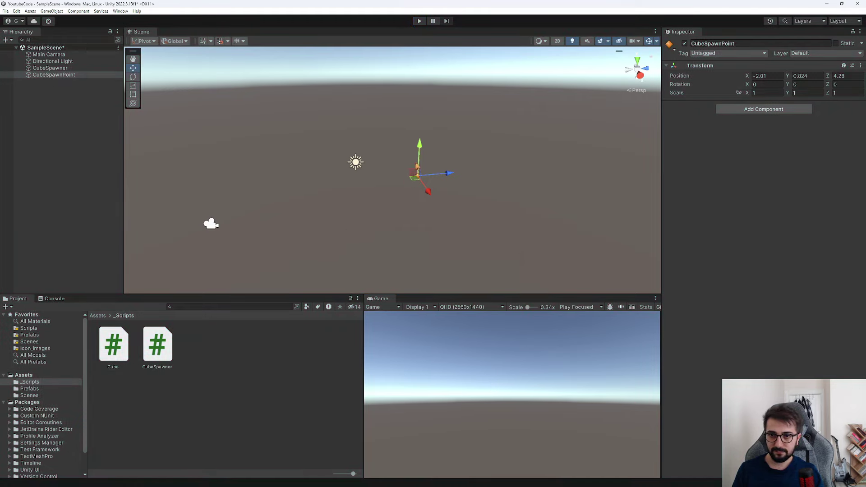
Step: Move CubeSpawnPoint to -2.01, 8.23, -10.31, confirm the red cube spawns there, then return to Visual Studio
left_click_drag(239, 90, 260, 105, "alt")
key("ctrl+p")
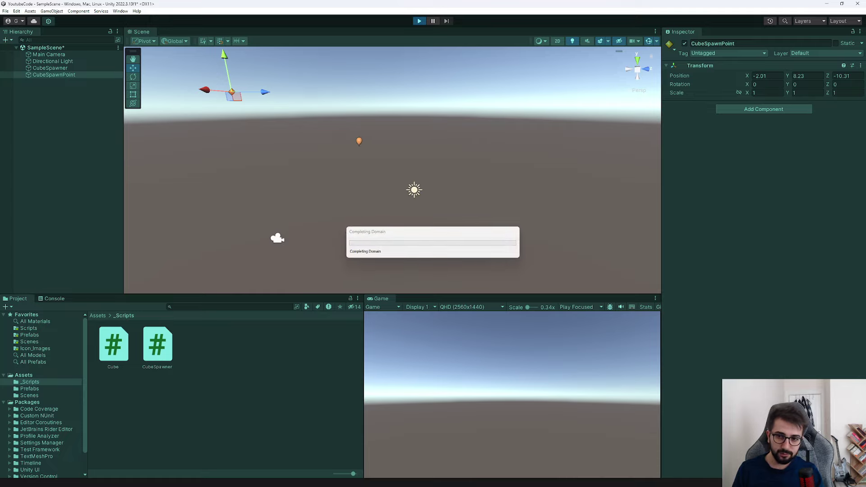
mouse_move(235, 90)
left_mouse_down("alt")
mouse_move(251, 100)
mouse_move(233, 80)
left_mouse_up("alt")
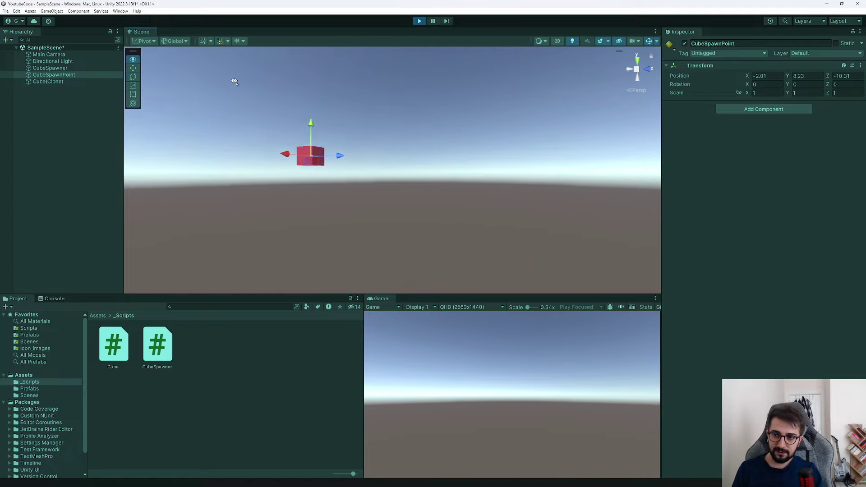
key("f")
left_click(418, 21)
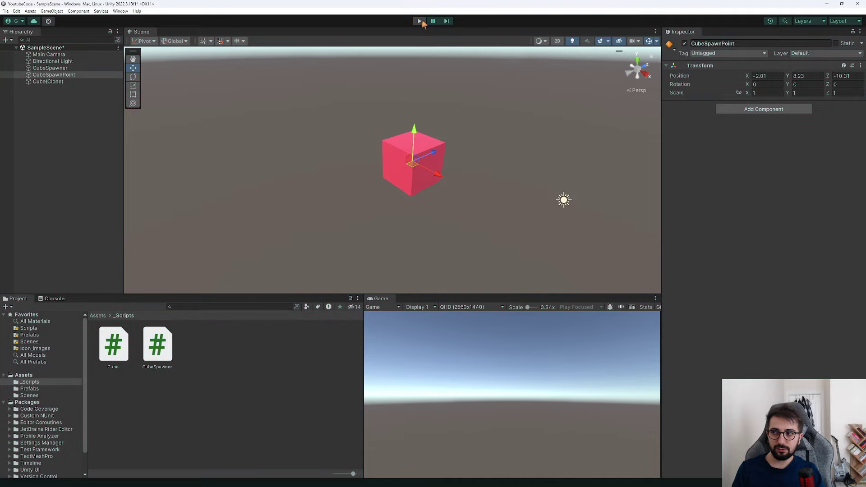
key("alt+Tab")
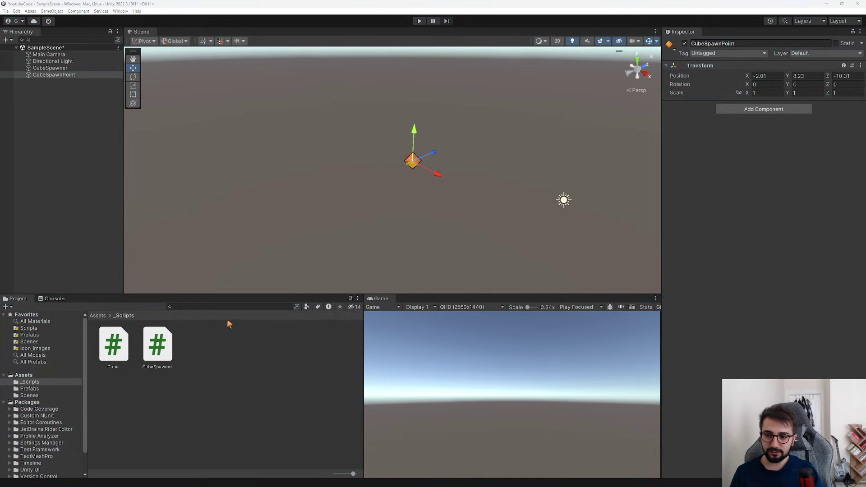
key("alt+Tab")
key("alt+Tab")
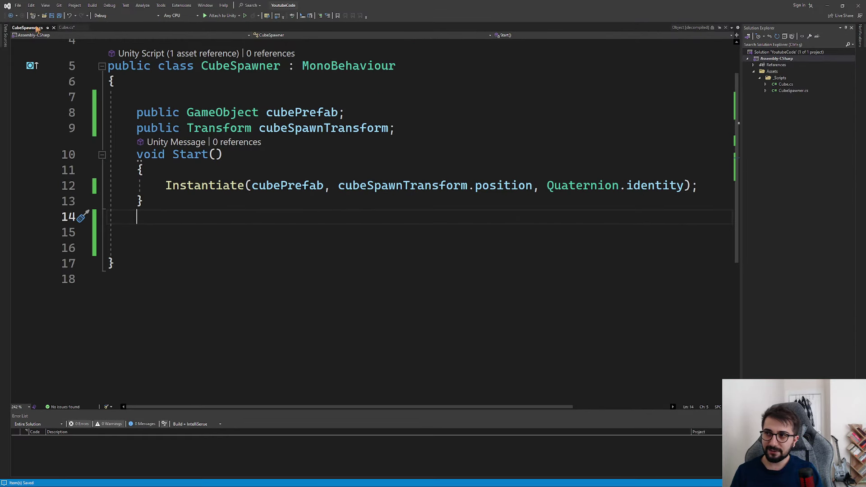
Step: Review the Cube.cs script's Start method and its colour-setting line
left_click(65, 27)
scroll(199, 180, "up", 2)
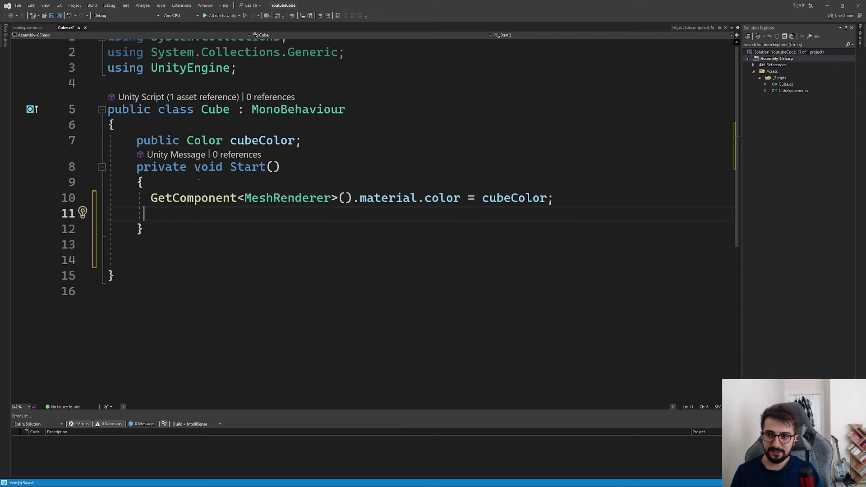
key("Up")
key("shift+Up")
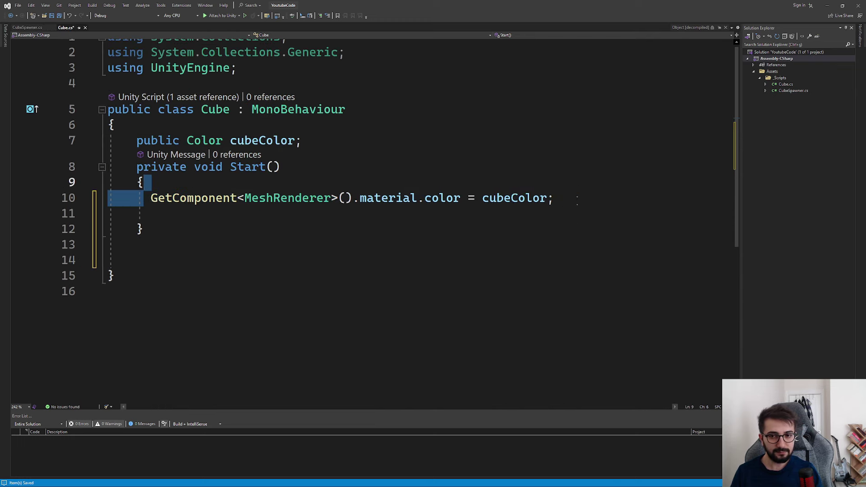
key("End")
key("shift+Home")
key("shift+Home")
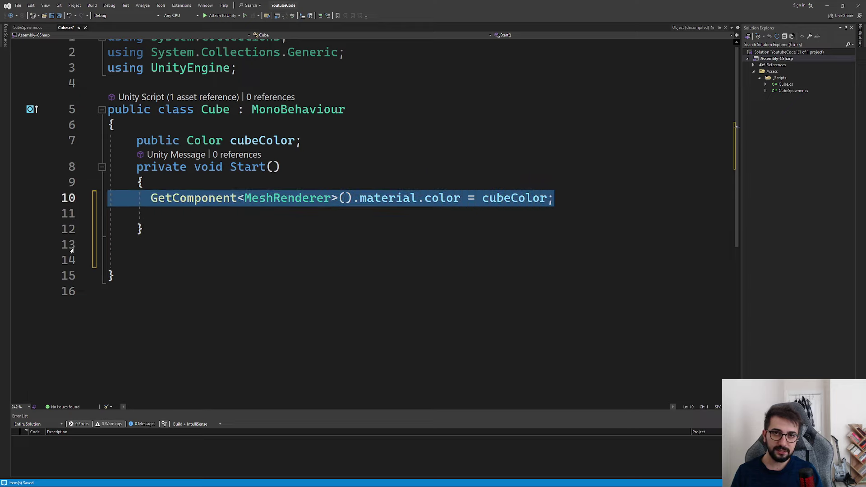
left_click(160, 258)
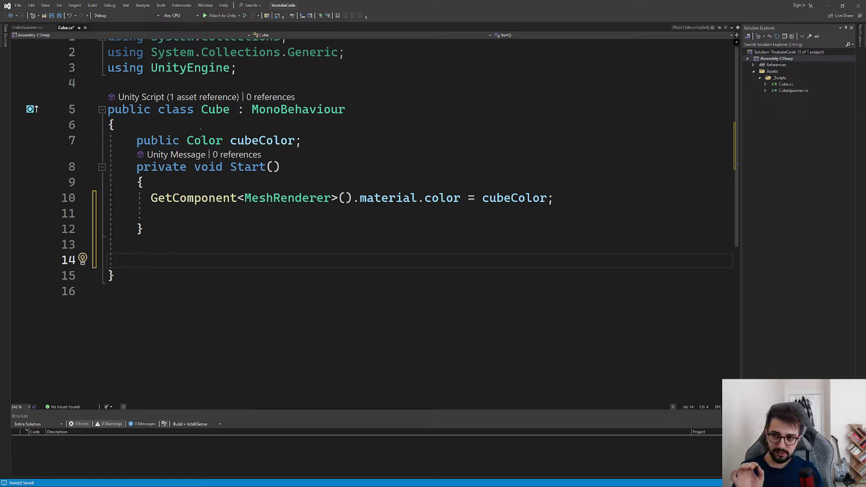
double_click(211, 113)
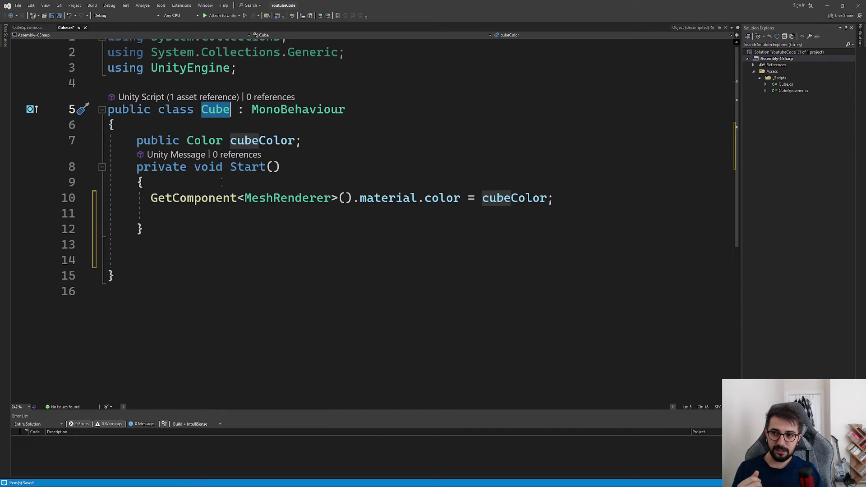
double_click(450, 4)
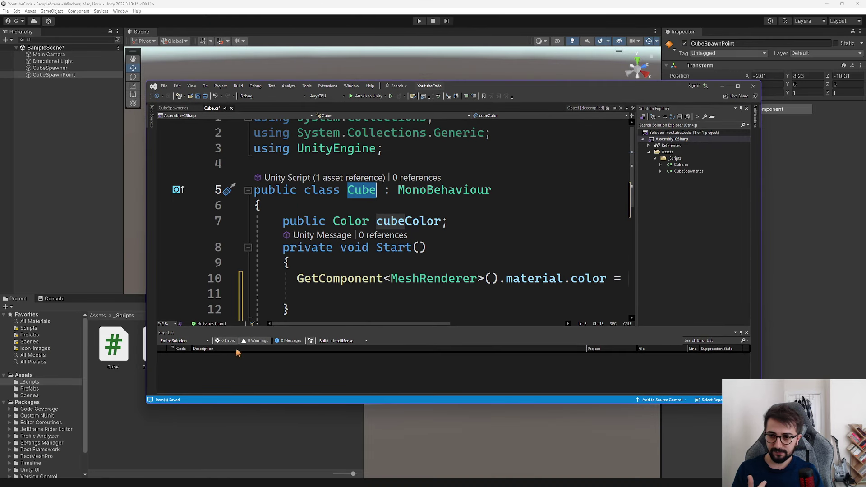
left_click(322, 297)
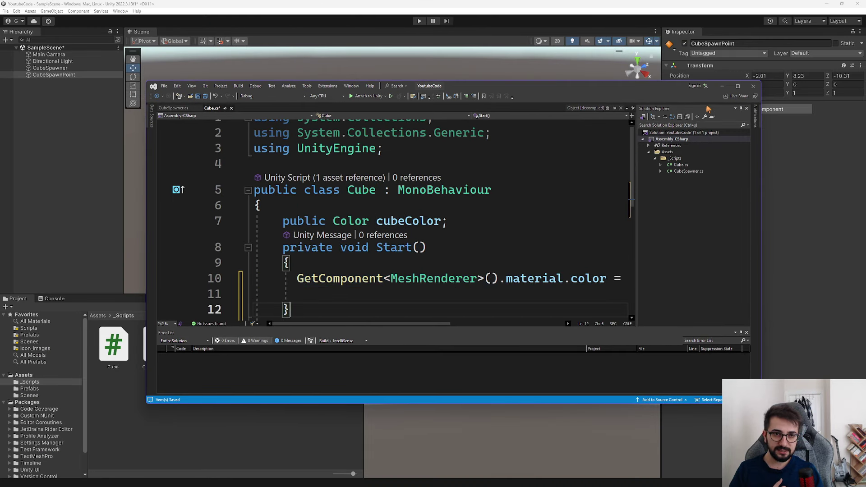
Step: Back in Unity, open the Assets Prefabs folder to show the Cube prefab
left_click(118, 325)
left_click(98, 315)
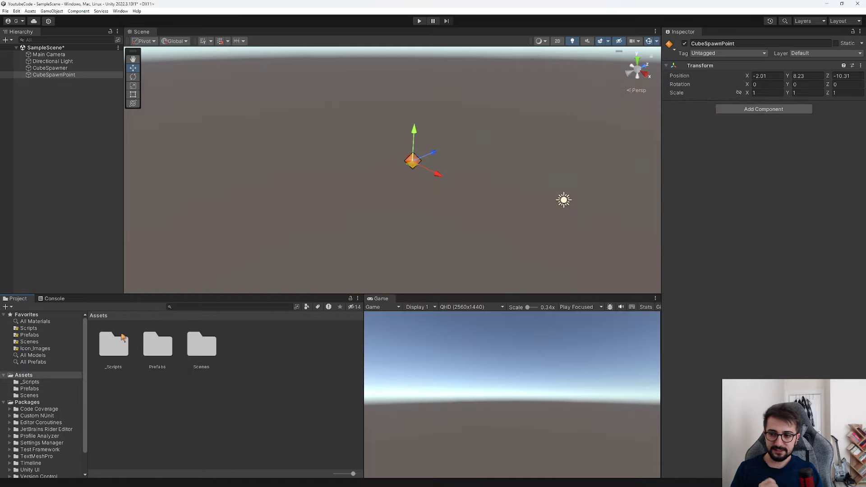
double_click(160, 355)
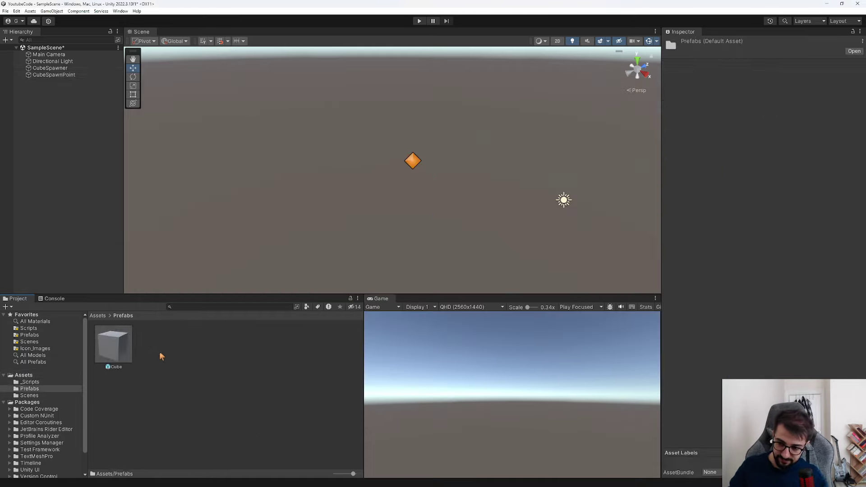
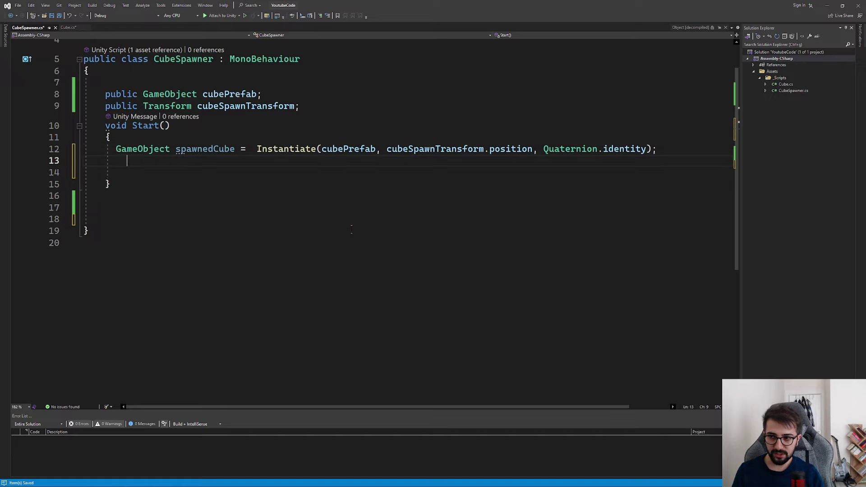
Step: Insert Destroy(spawnedCube) on line 13 of CubeSpawner.cs and remove the extra leading space
mouse_move(251, 149)
left_mouse_down()
mouse_move(111, 137)
mouse_move(651, 149)
left_mouse_up()
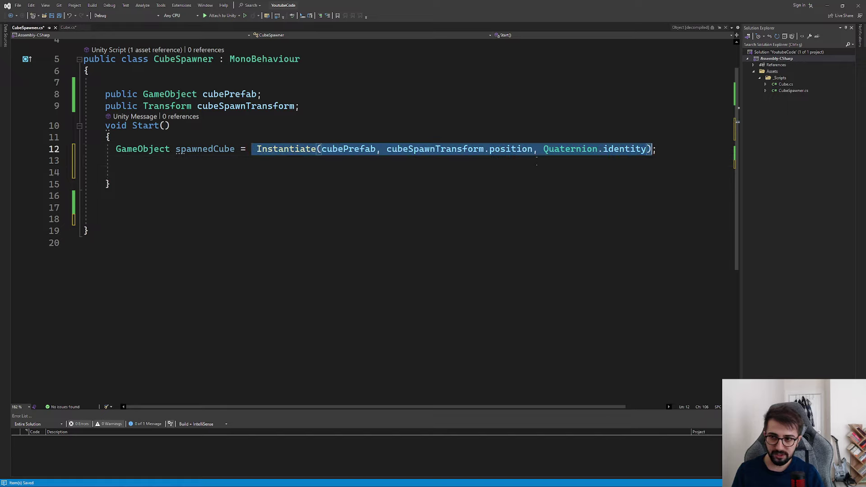
left_click(215, 161)
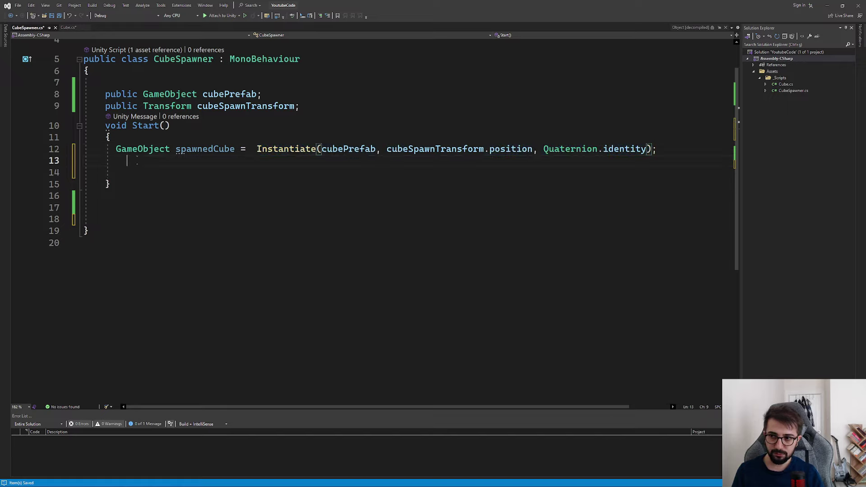
type("Destroy")
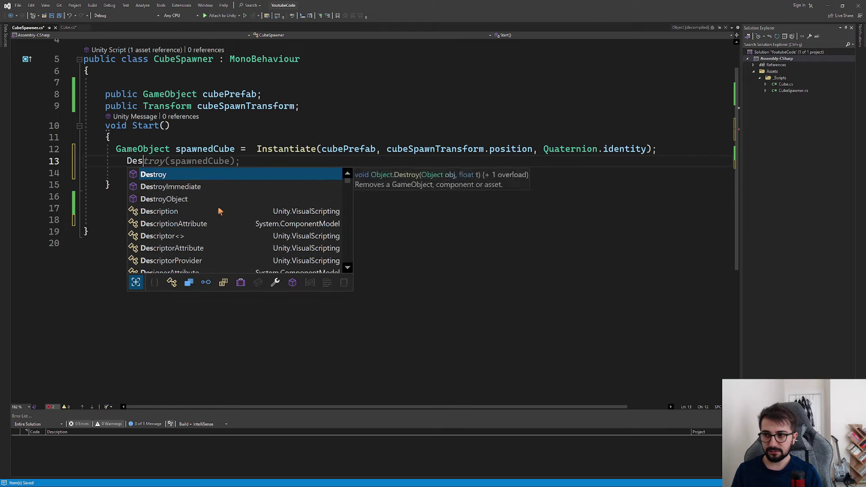
key("Tab")
scroll(218, 205, "up", 3, "ctrl")
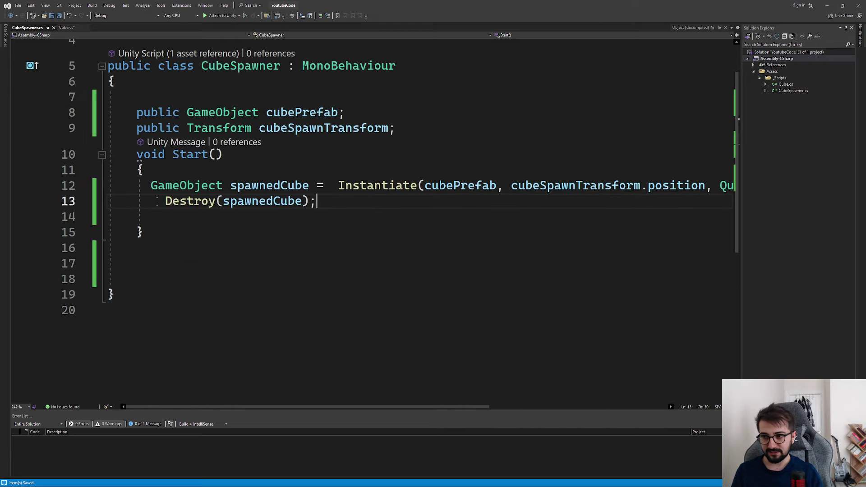
key("Home")
key("BackSpace")
key("BackSpace")
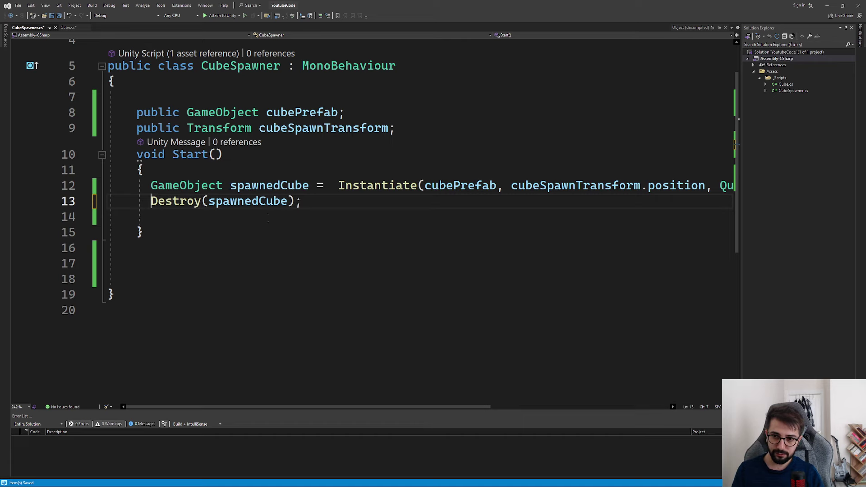
scroll(358, 186, "down", 3, "ctrl")
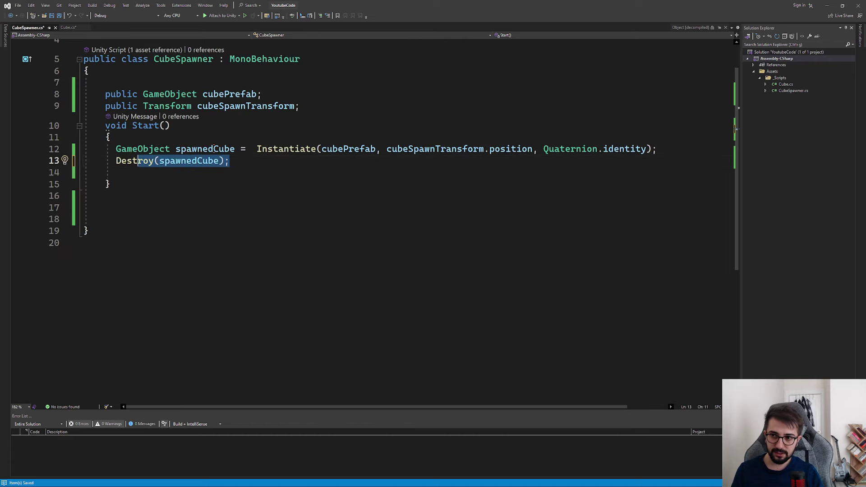
left_click(244, 163)
Step: Replace that line with a spawnedCube.GetComponent<Cube>().cubeColor statement
key("shift+Home")
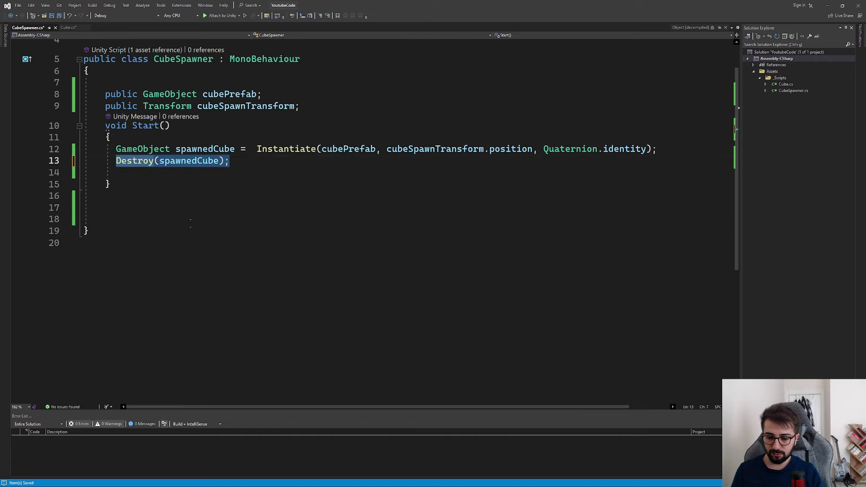
type("spaw")
key("Tab")
type(".get")
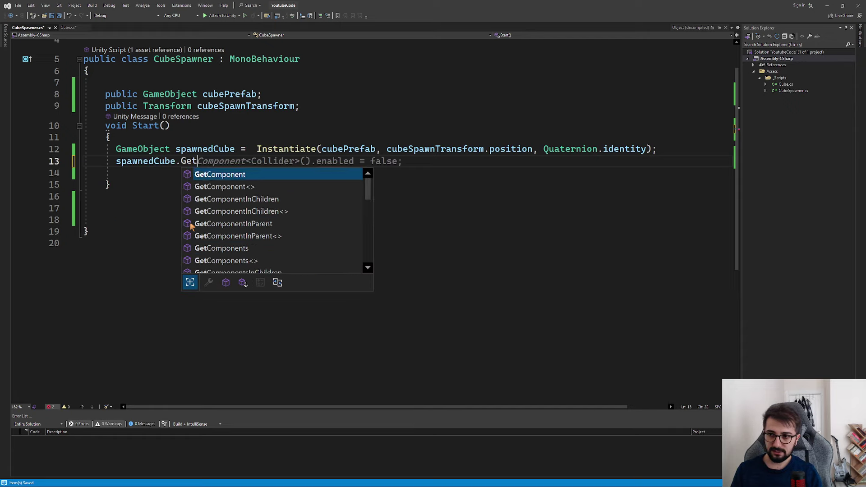
key("Tab")
type("<")
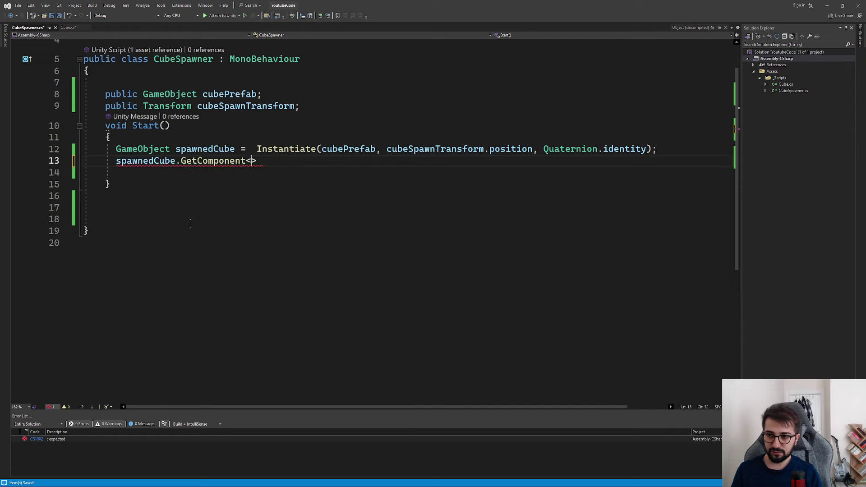
type("Cu")
key("Tab")
type(">")
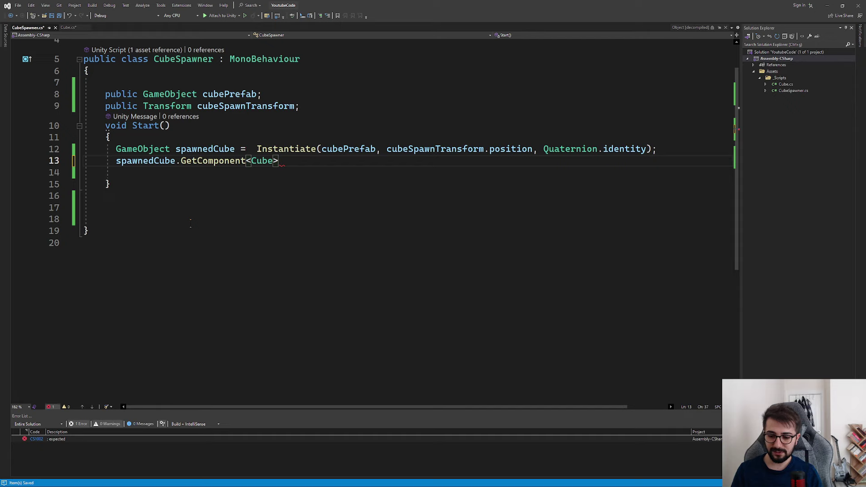
type("().")
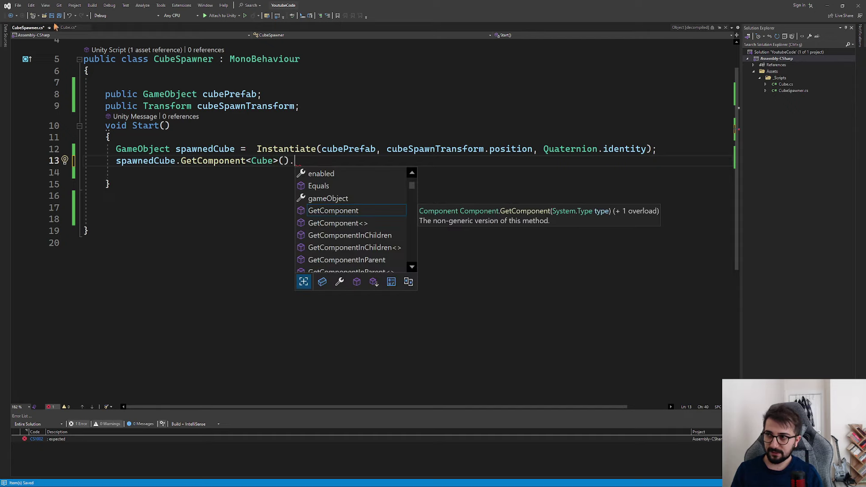
key("ctrl+Tab")
key("ctrl+Tab")
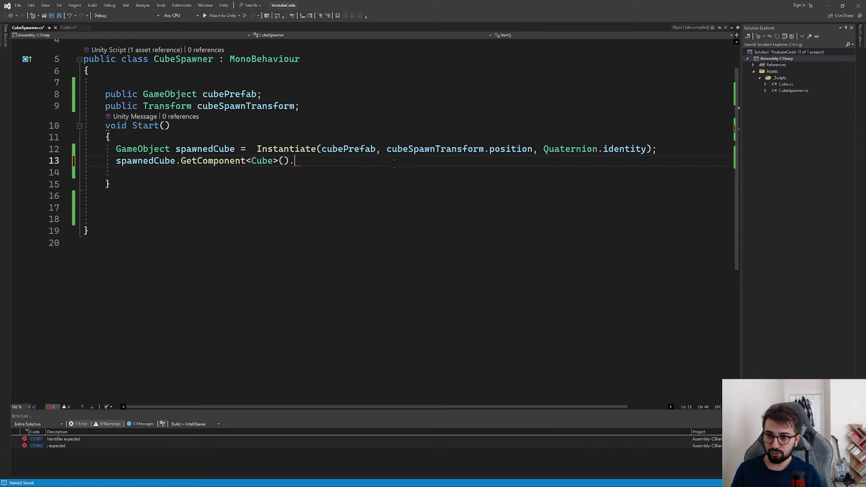
type("cube")
key("Tab")
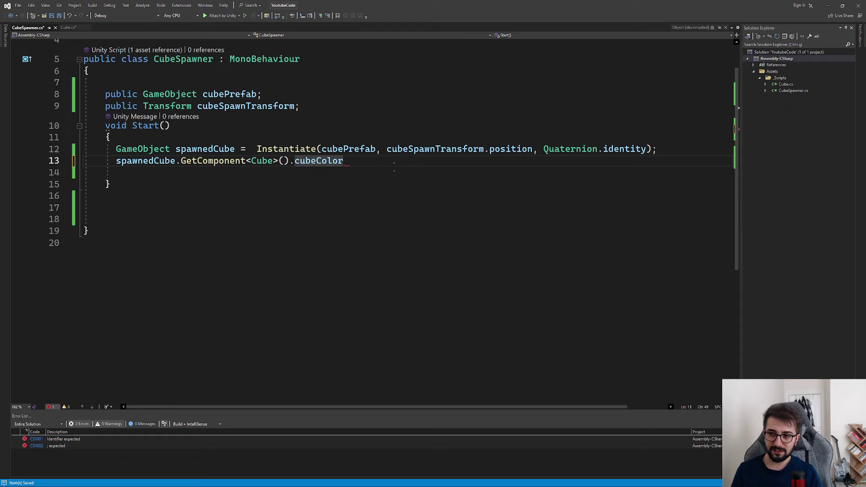
Step: Delete the GetComponent line and put Destroy(spawnedCube); in its place
left_click_drag(360, 163, 116, 161)
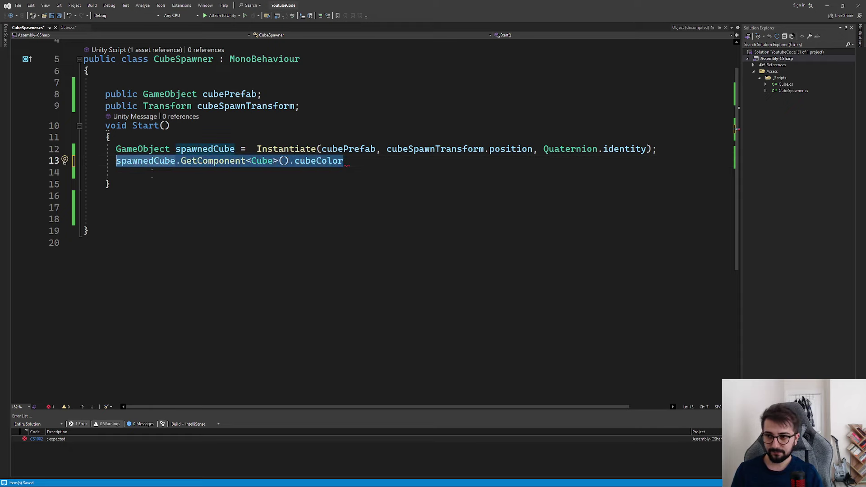
key("BackSpace")
scroll(314, 203, "down", 1, "ctrl")
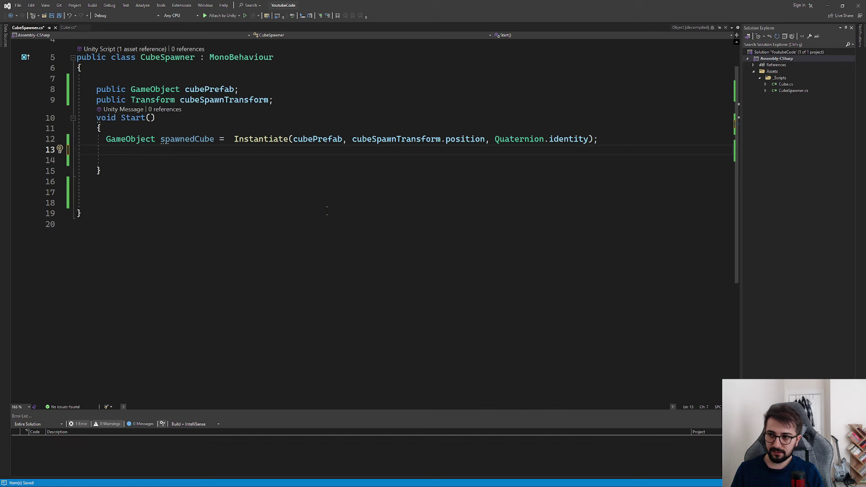
type("Des")
key("Tab")
key("Tab")
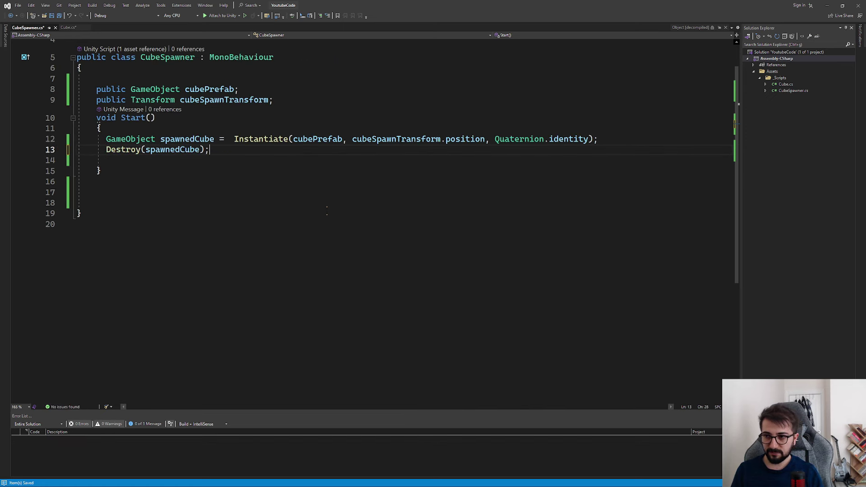
scroll(416, 183, "up", 2, "ctrl")
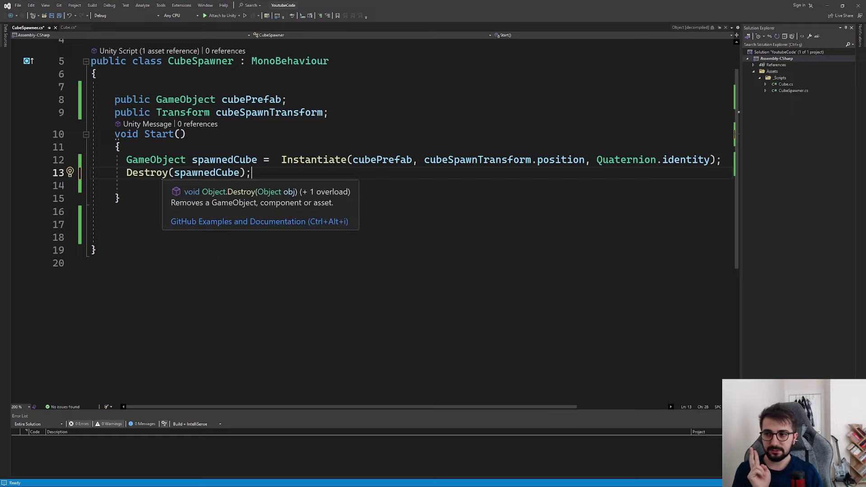
Step: Clear the Destroy call's arguments and choose the Destroy overload that takes a delay
key("Left")
key("Left")
key("ctrl+shift+Left")
key("BackSpace")
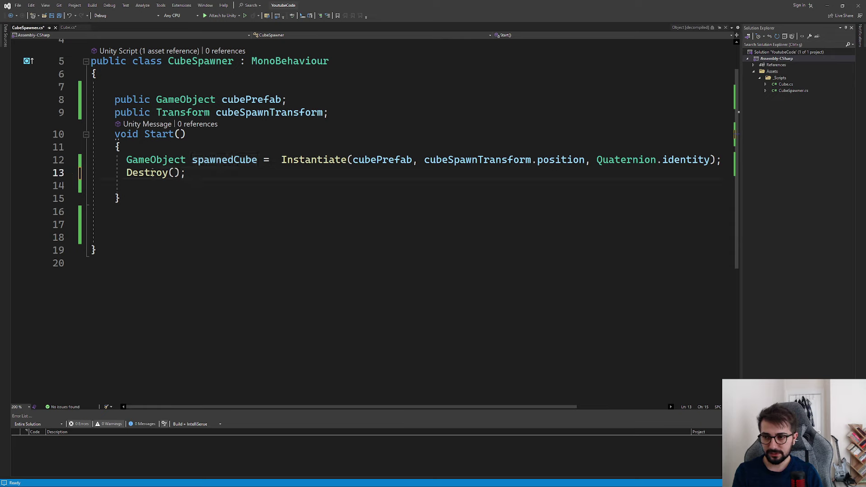
key("Delete")
key("Delete")
key("BackSpace")
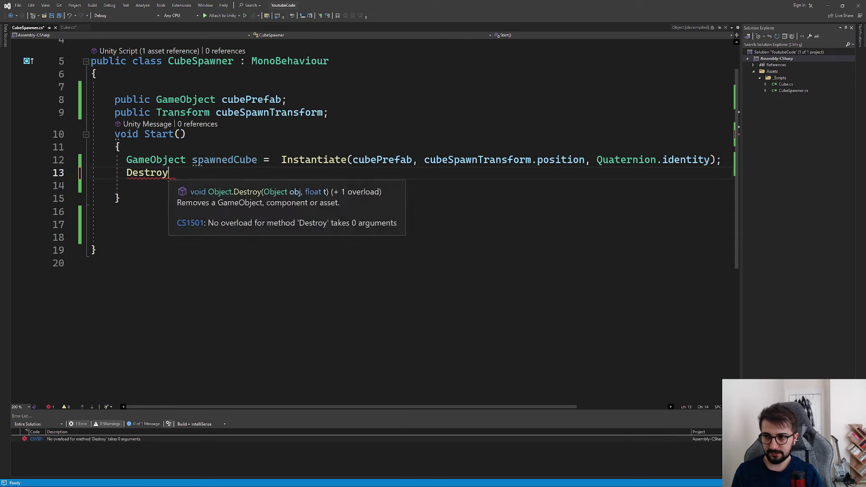
type("(")
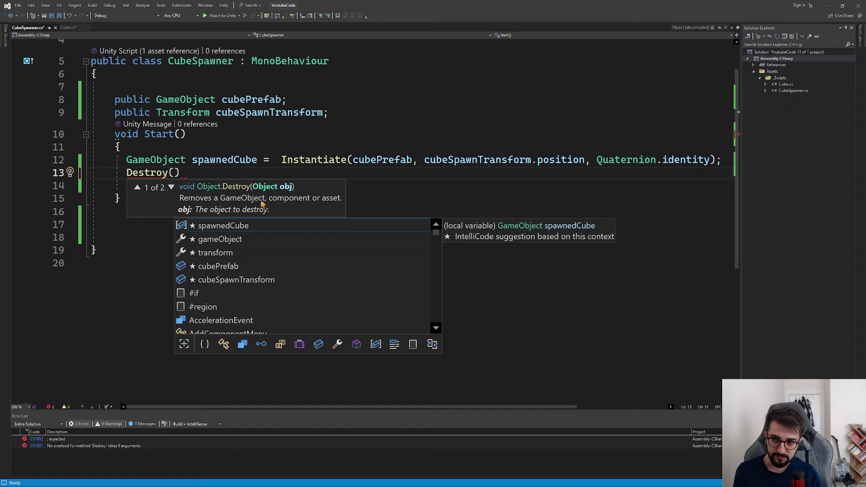
left_click(171, 187)
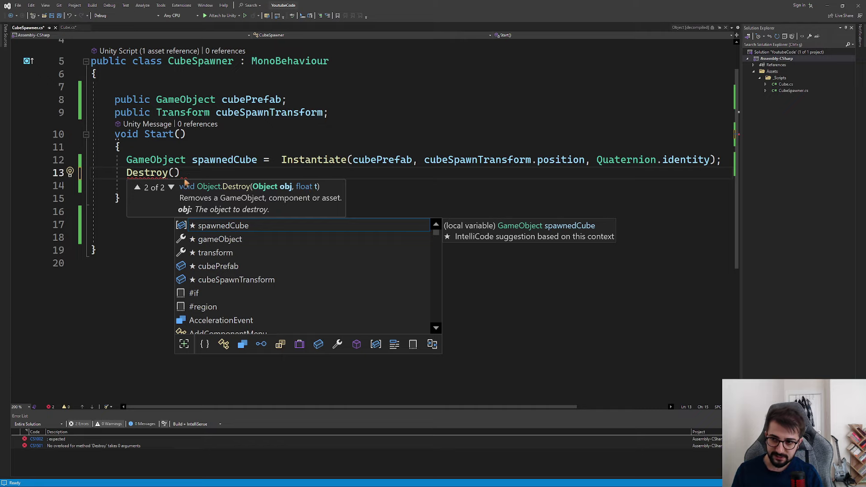
Step: Complete the call as Destroy(spawnedCube, 5); and save CubeSpawner.cs
type("g")
key("BackSpace")
type("s")
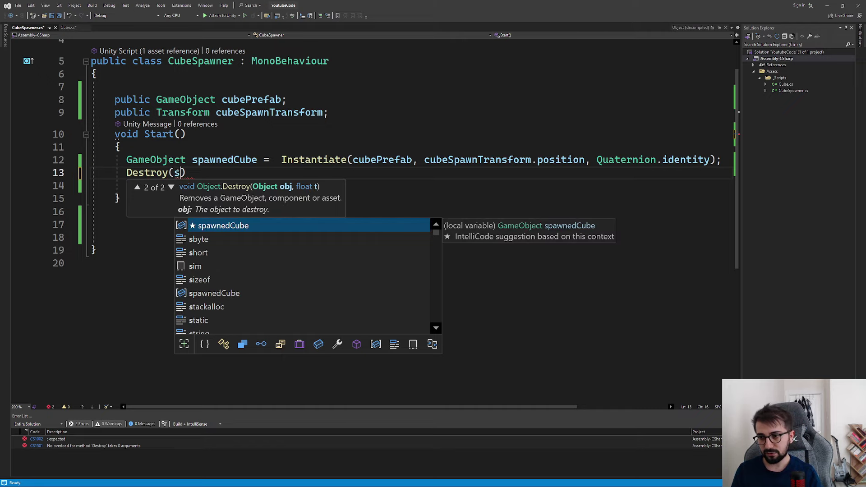
type(".")
key("BackSpace")
type(", ")
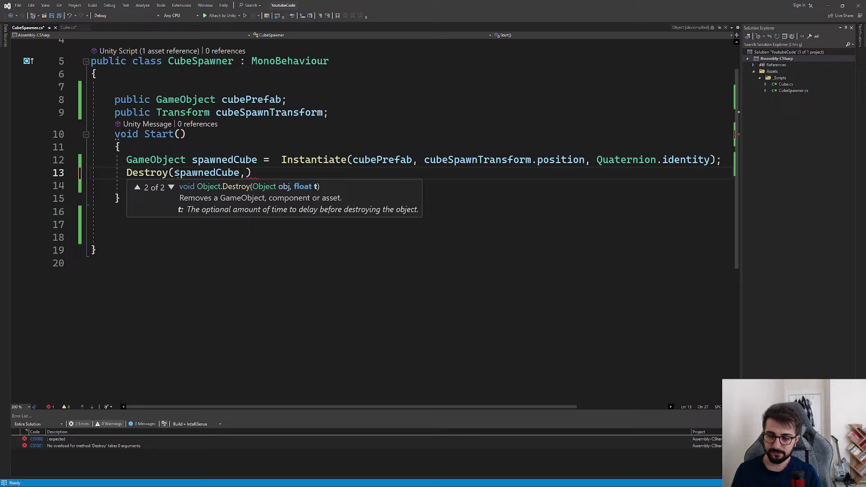
type("5);")
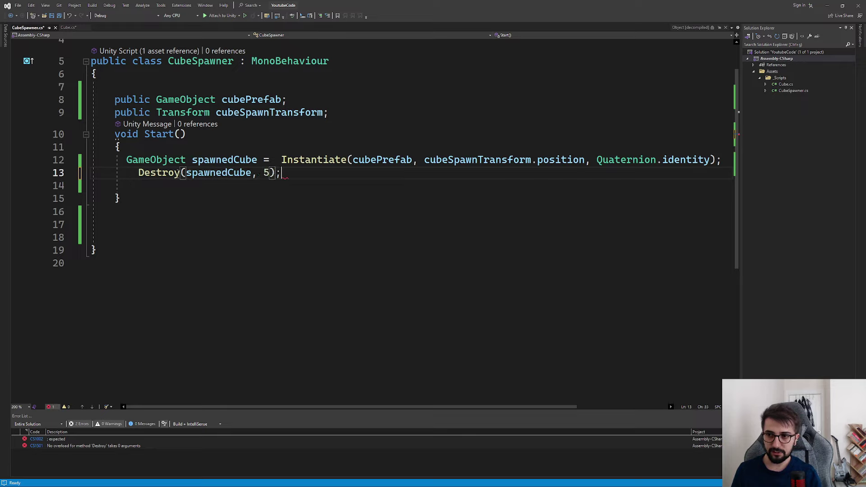
key("ctrl+s")
left_click(117, 225)
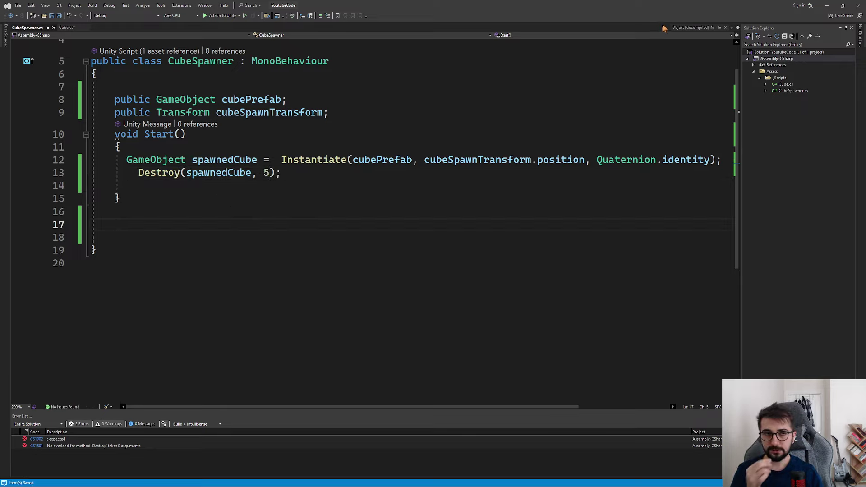
Step: Play-test in Unity, inspect the spawned Cube(Clone), then stop play and return to Visual Studio
left_click(543, 136)
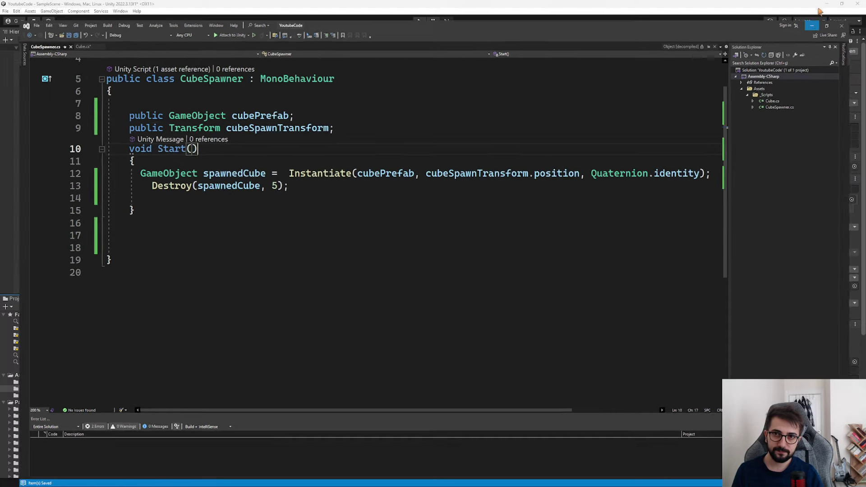
key("alt+Tab")
left_click(418, 21)
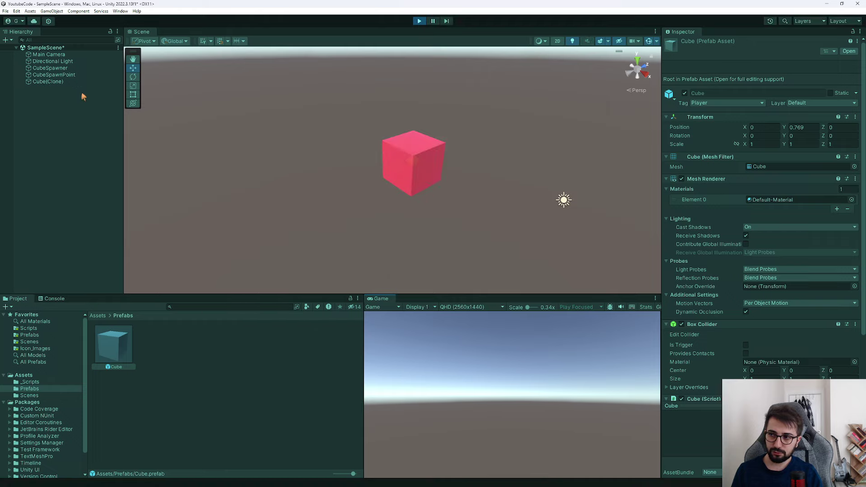
left_click(68, 81)
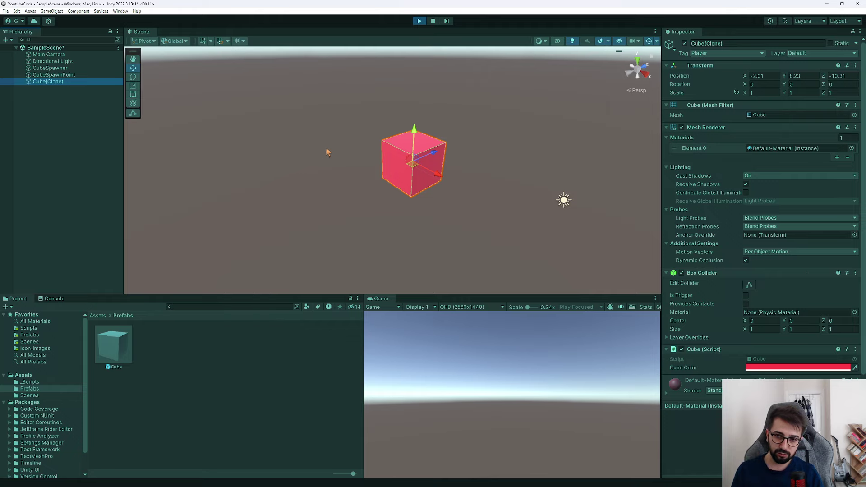
left_click(419, 21)
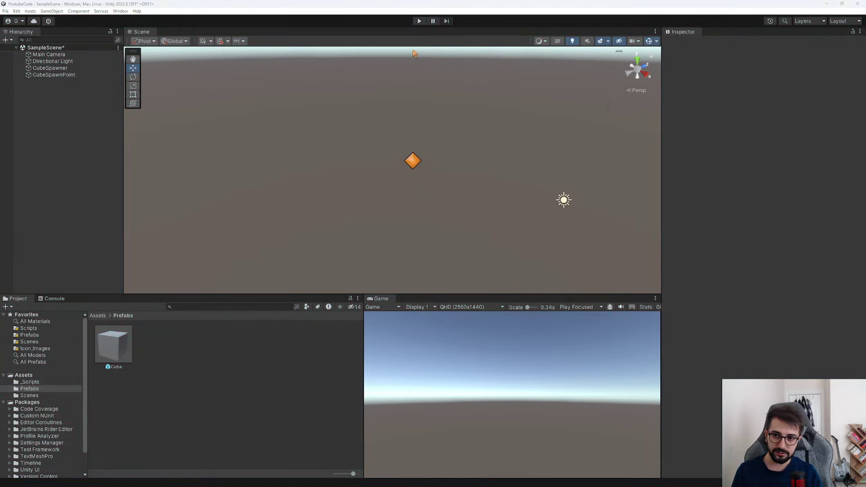
key("alt+Tab")
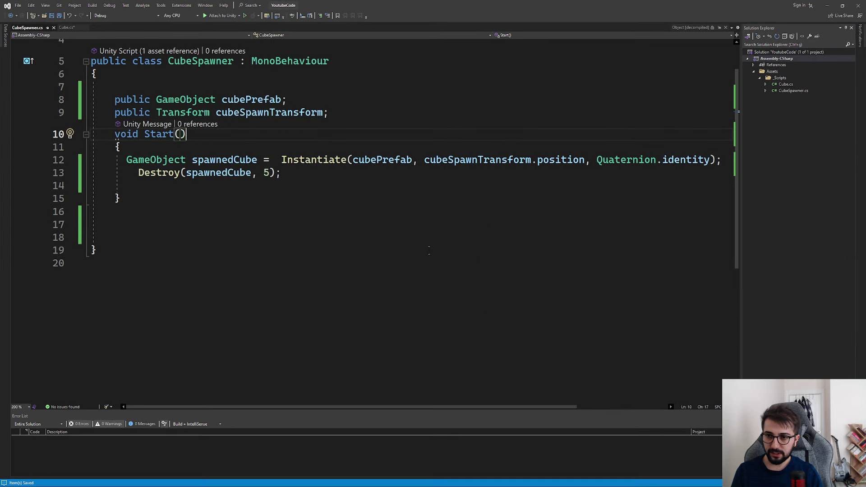
Step: Add a 'private GameObject spawnedCube;' field below cubeSpawnTransform
left_click(120, 198)
left_click(132, 173)
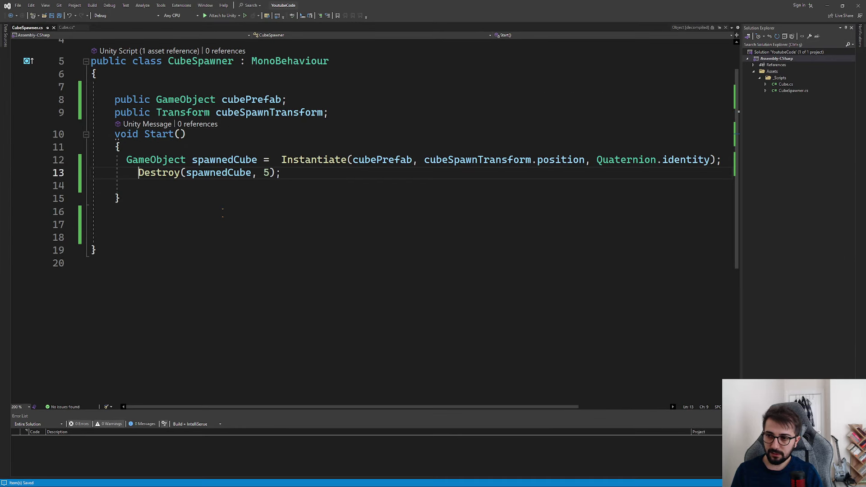
scroll(221, 206, "down", 2, "ctrl")
left_click_drag(77, 139, 234, 151)
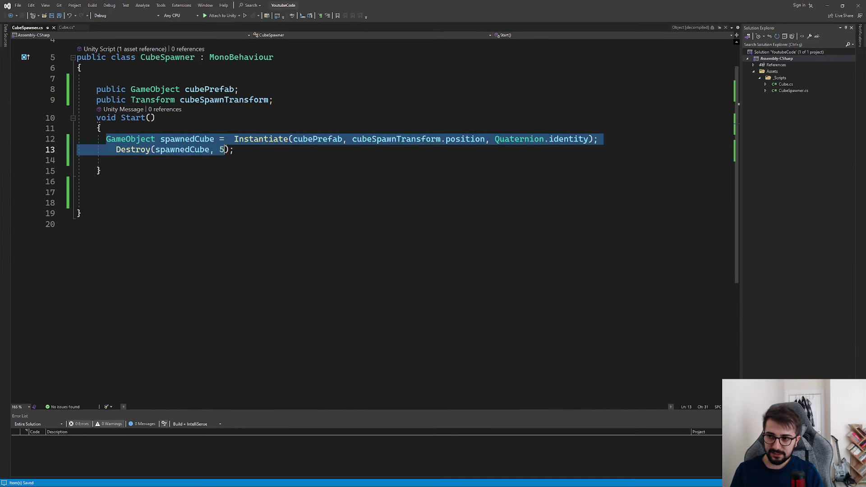
left_click(289, 160)
scroll(289, 171, "up", 1)
scroll(289, 181, "up", 1, "ctrl")
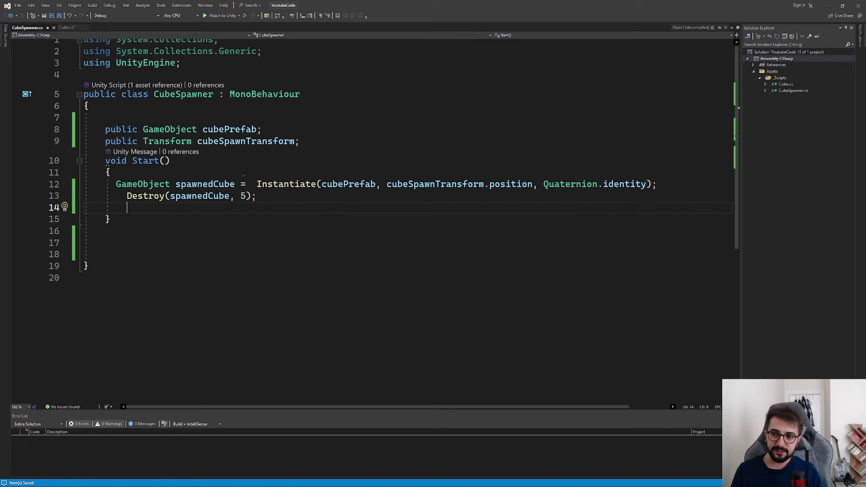
left_click(306, 142)
key("Return")
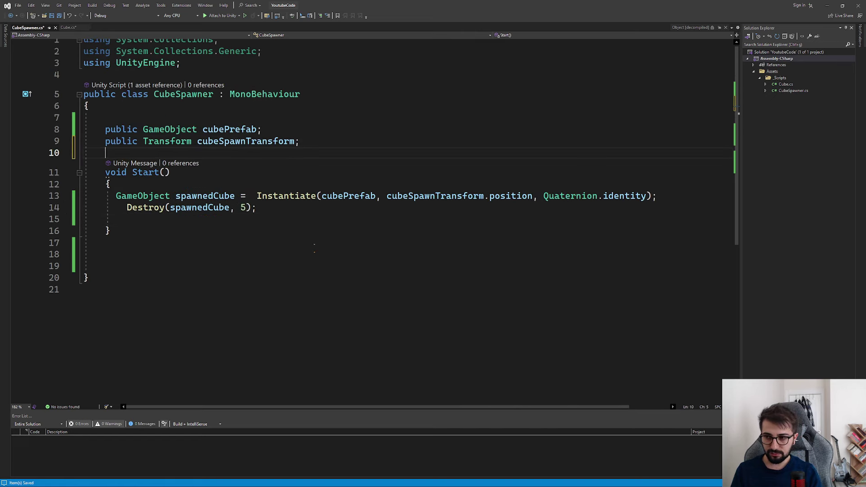
type("private GameObject ")
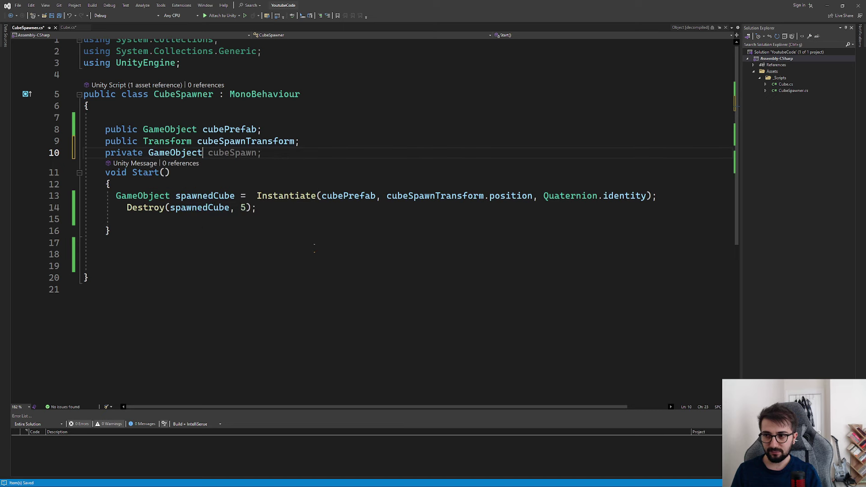
type("spawnedCube")
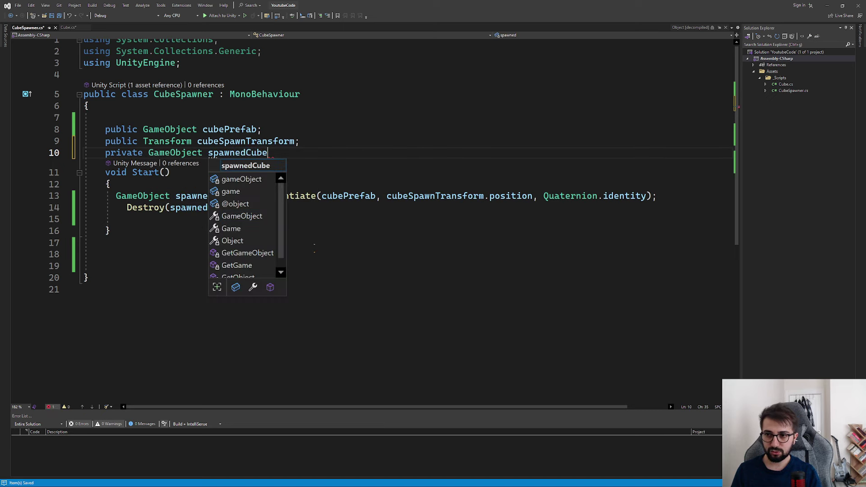
type(";")
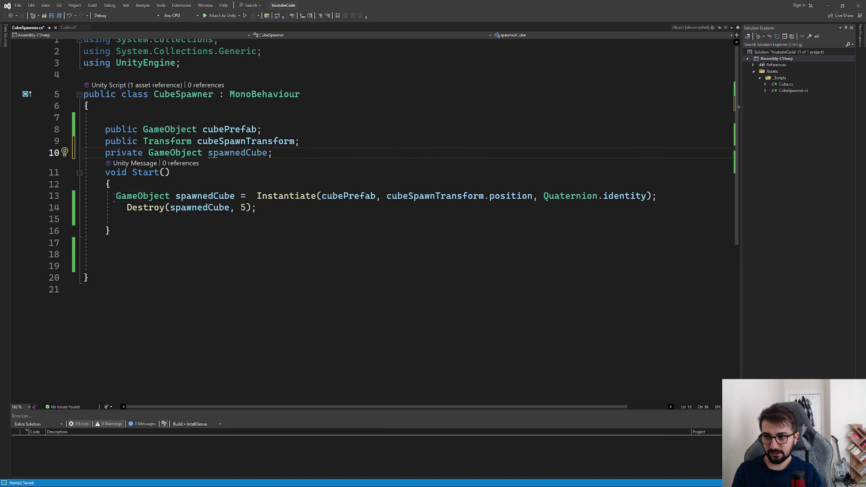
Step: Try reusing spawnedCube in Start's declaration, then undo those edits
left_click_drag(114, 195, 235, 196)
type("spa")
key("Tab")
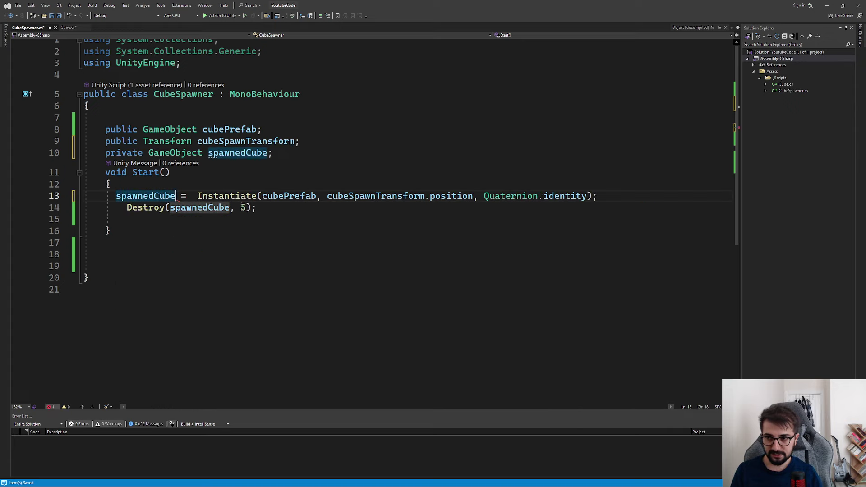
left_click(126, 207)
key("BackSpace")
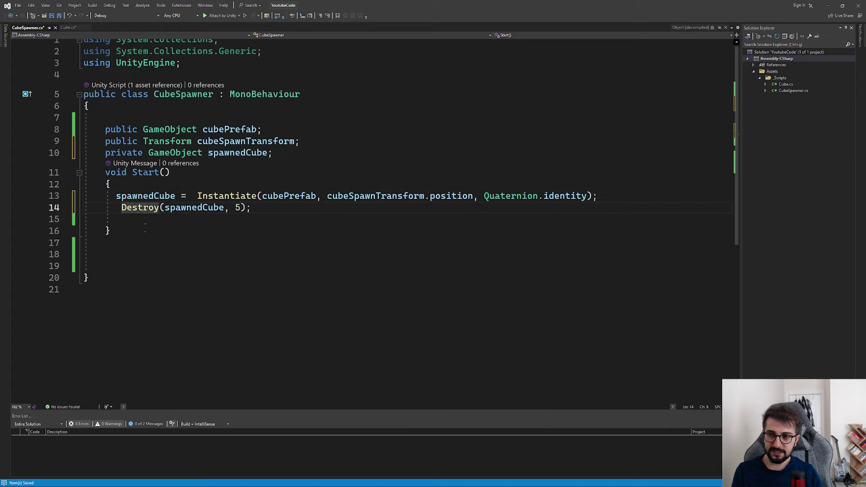
key("ctrl+z")
key("ctrl+z")
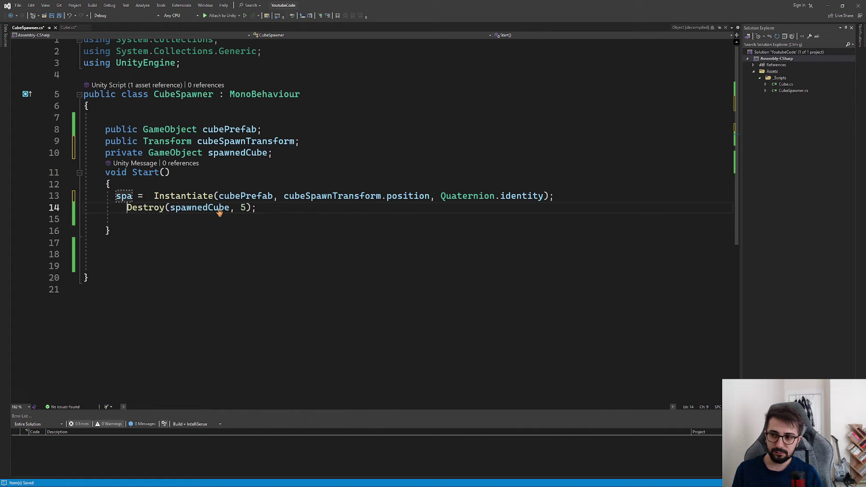
key("ctrl+z")
Step: Delete the private spawnedCube field and add an Update method below Start
left_click_drag(272, 152, 105, 153)
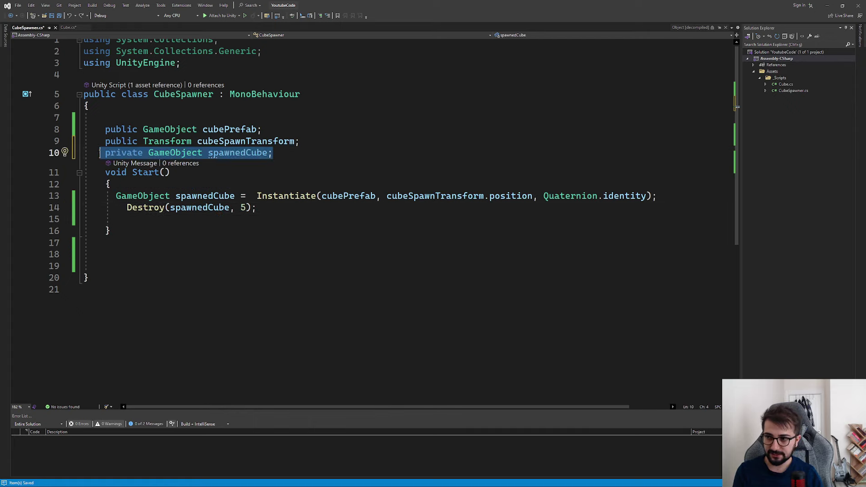
key("BackSpace")
left_click(185, 243)
type("upd")
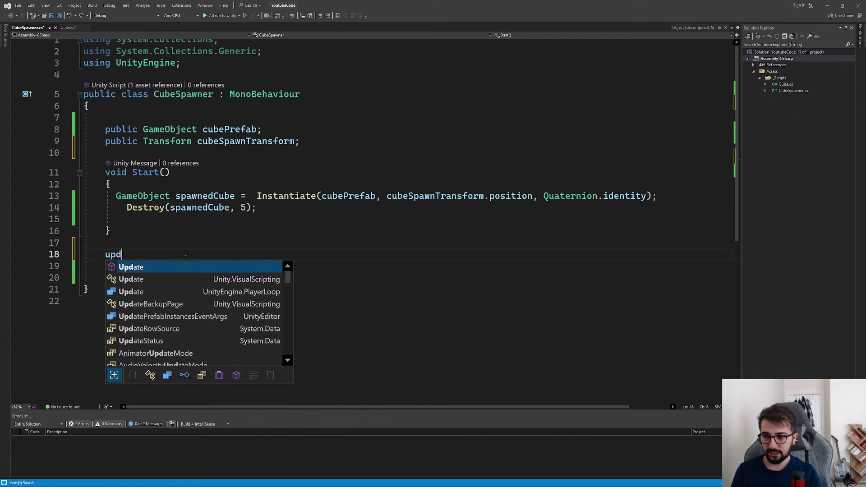
key("Tab")
type("spaw")
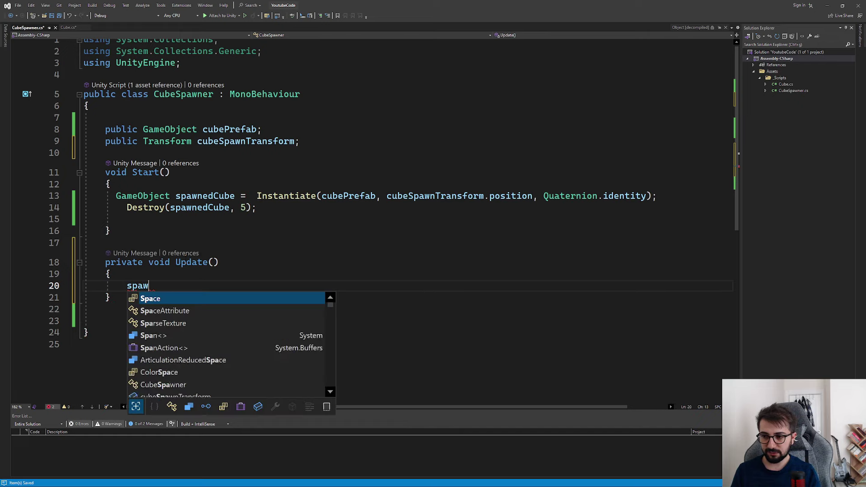
type("n")
Step: Declare 'public GameObject spawnedCube;' on line 10
left_click(214, 196)
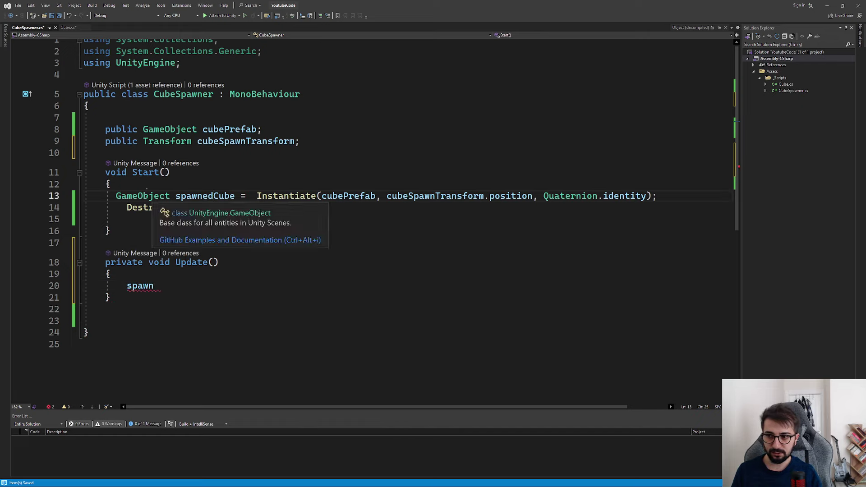
left_click_drag(154, 286, 83, 274)
left_click(158, 153)
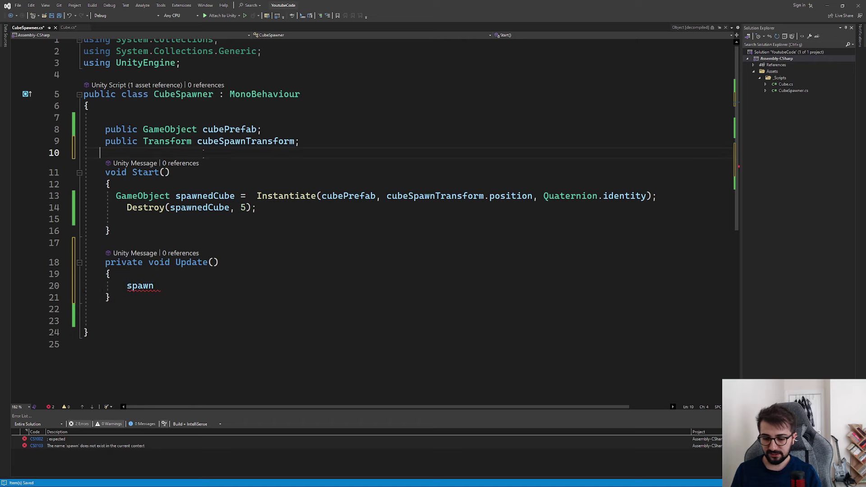
type("pub")
key("Tab")
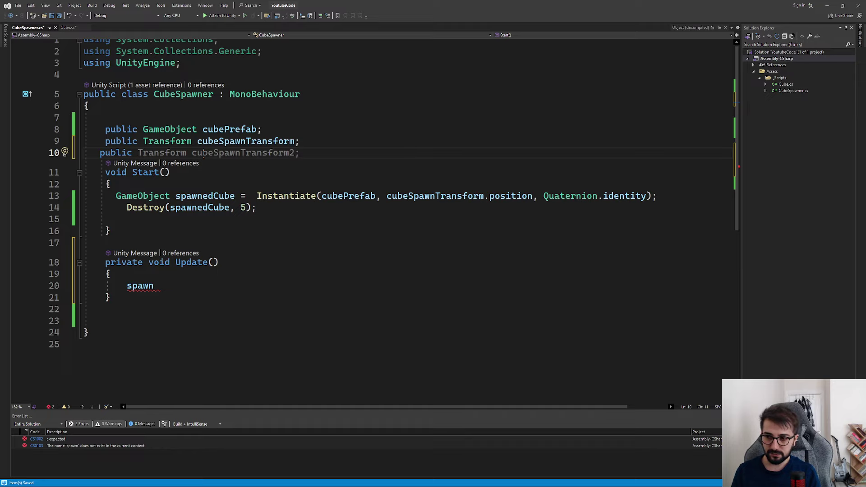
type("Gam")
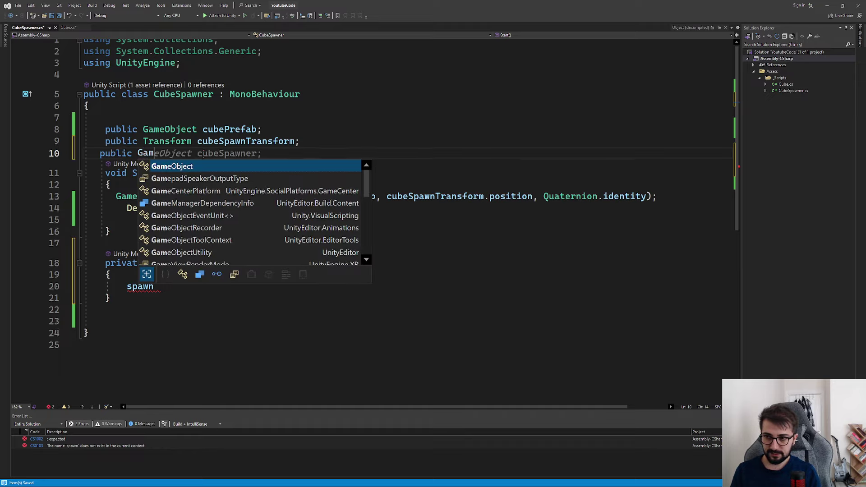
key("Tab")
type("spawnedCu")
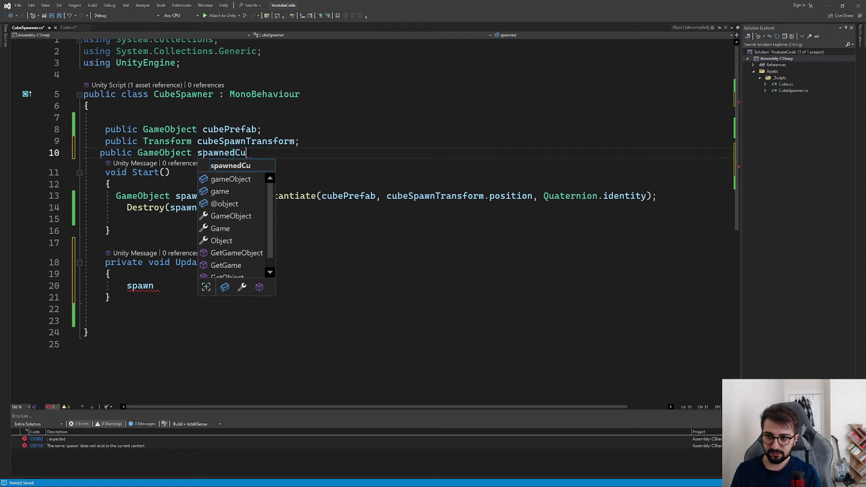
type("be;")
Step: Make Start assign the spawnedCube field, cut the Destroy line, and clear stray text in Update
double_click(142, 195)
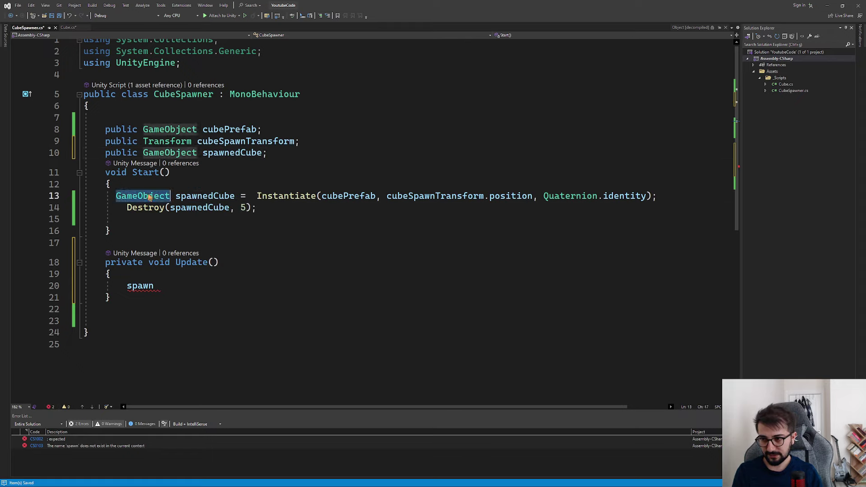
key("BackSpace")
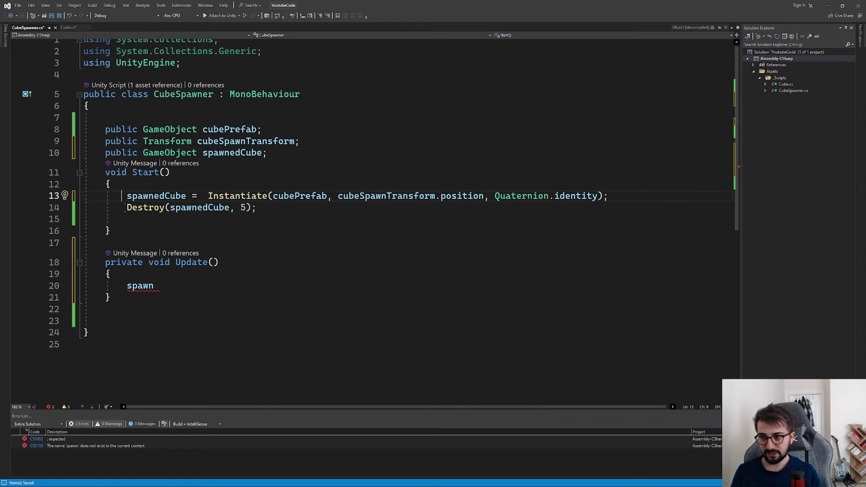
left_click_drag(126, 207, 257, 208)
key("ctrl+x")
double_click(128, 285)
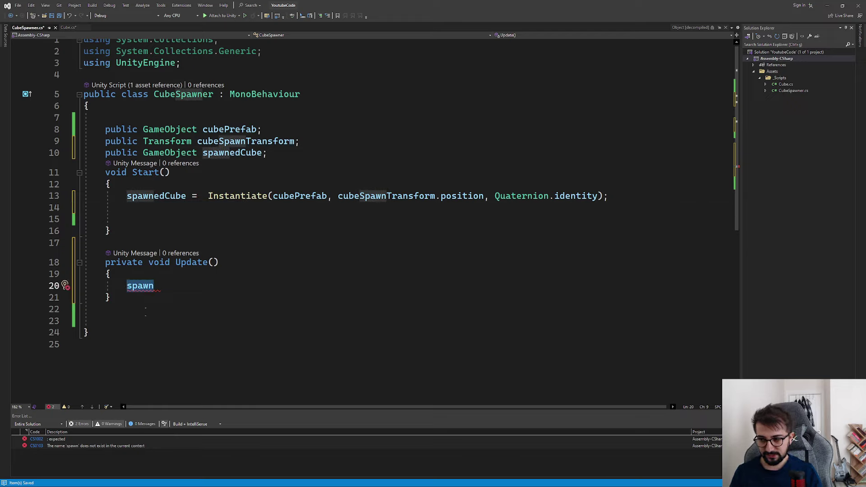
left_click_drag(121, 285, 156, 286)
key("BackSpace")
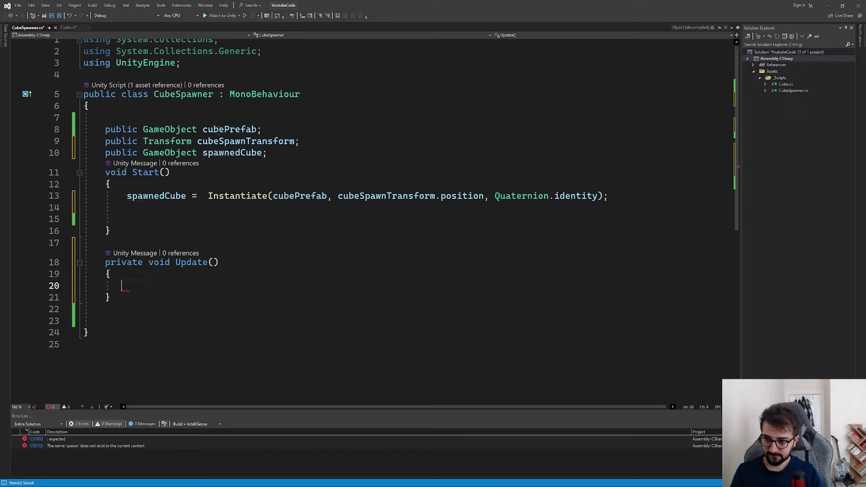
left_click(268, 153)
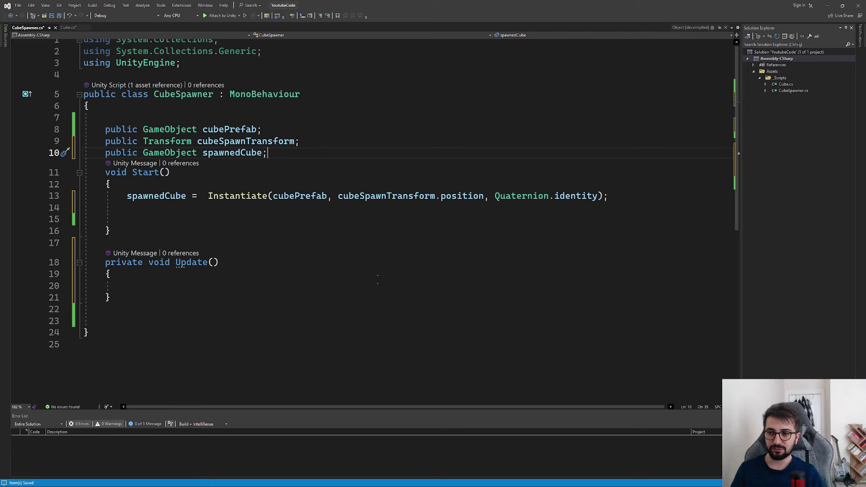
scroll(282, 220, "up", 2, "ctrl")
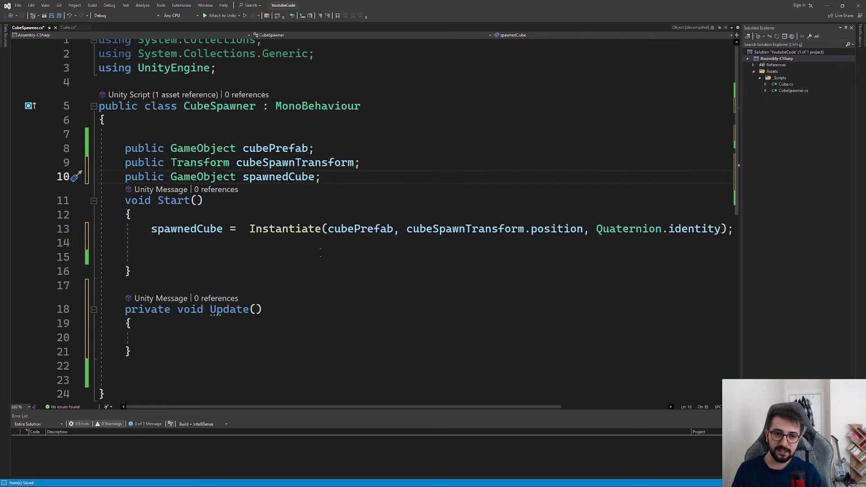
scroll(320, 253, "down", 1, "ctrl")
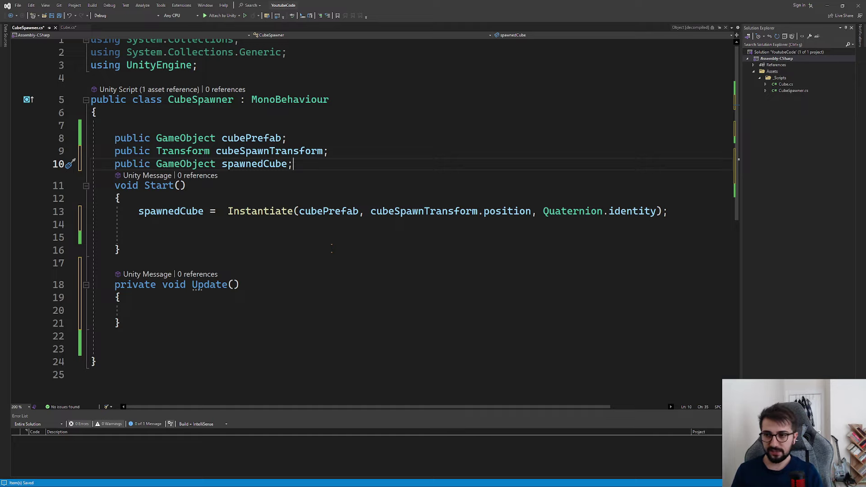
Step: Add a 'public bool canSpawn;' field below spawnedCube
key("Return")
type("publ")
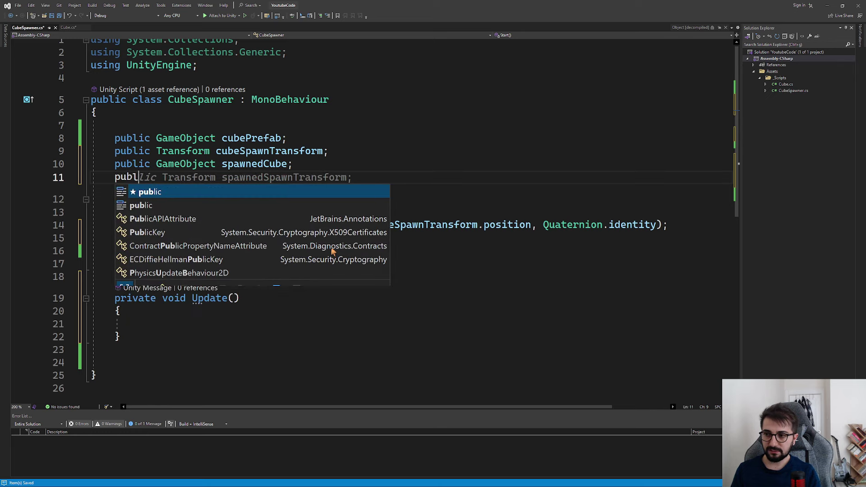
type("ic bool ")
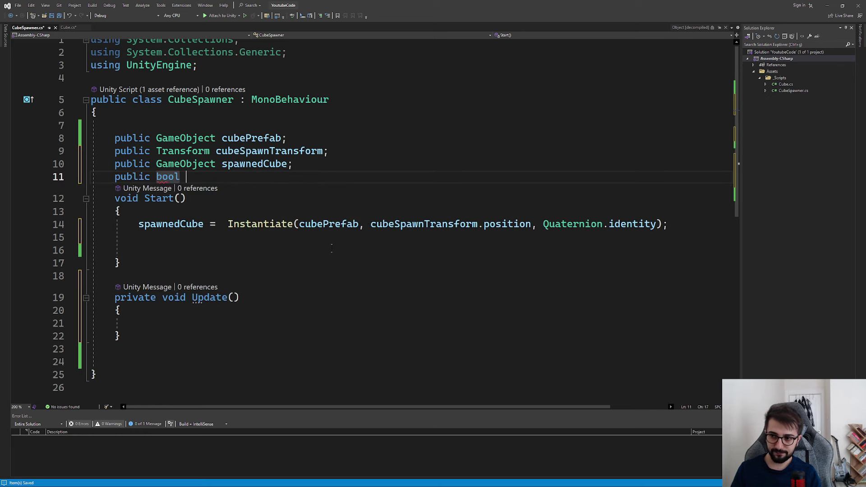
type("c")
key("BackSpace")
key("BackSpace")
type("n")
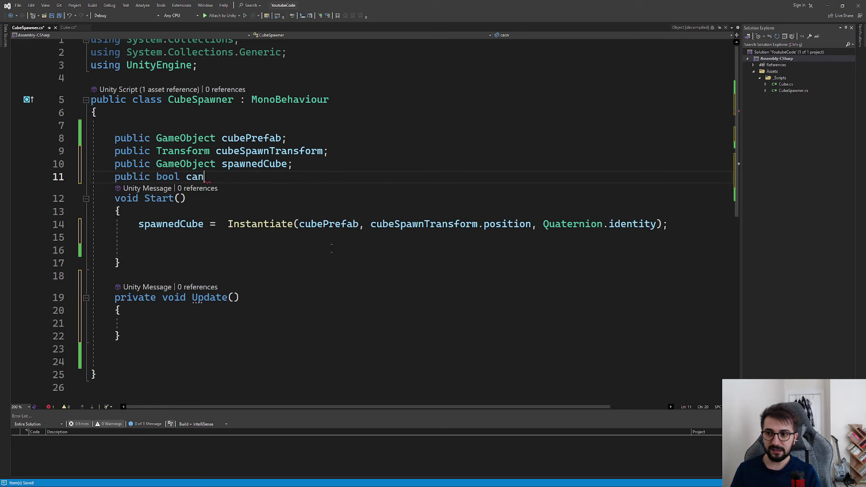
type("Spawn;")
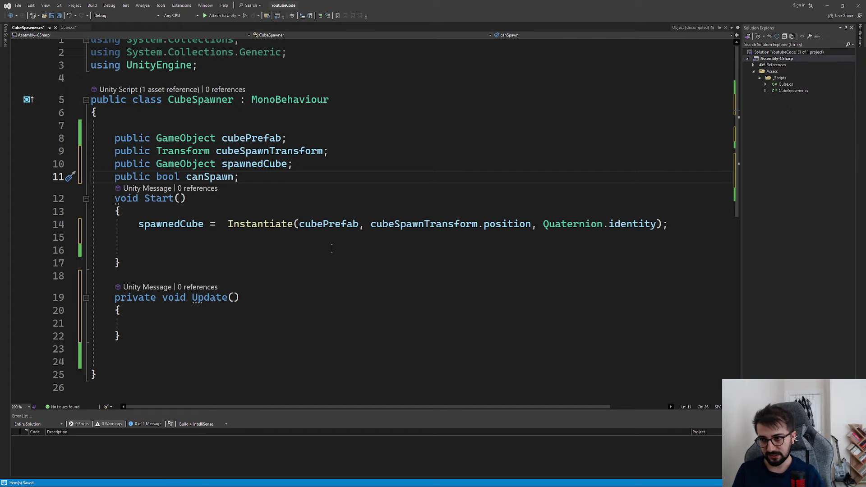
Step: Add an empty if (canSpawn == true) block in Start and select the Instantiate line
left_click(159, 212)
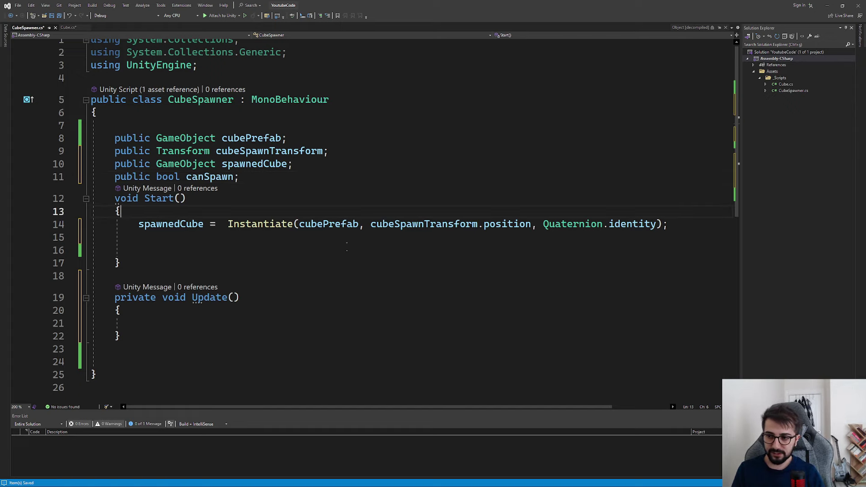
key("Return")
type("if")
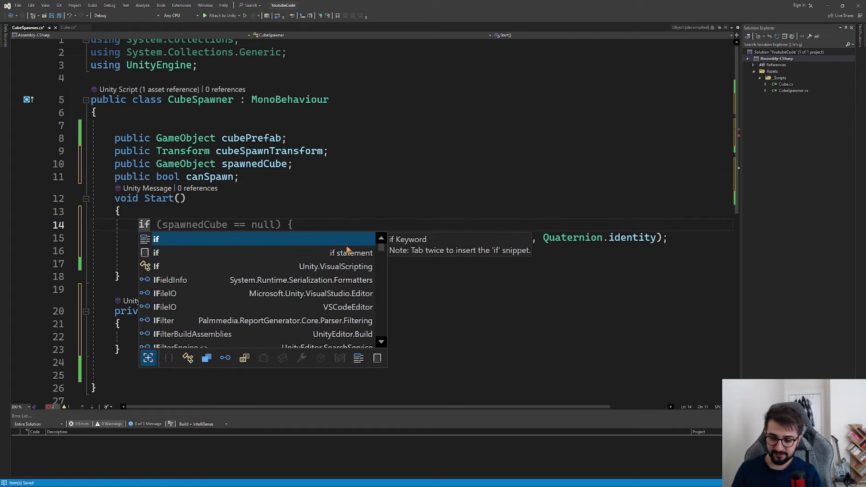
type("(can")
key("Tab")
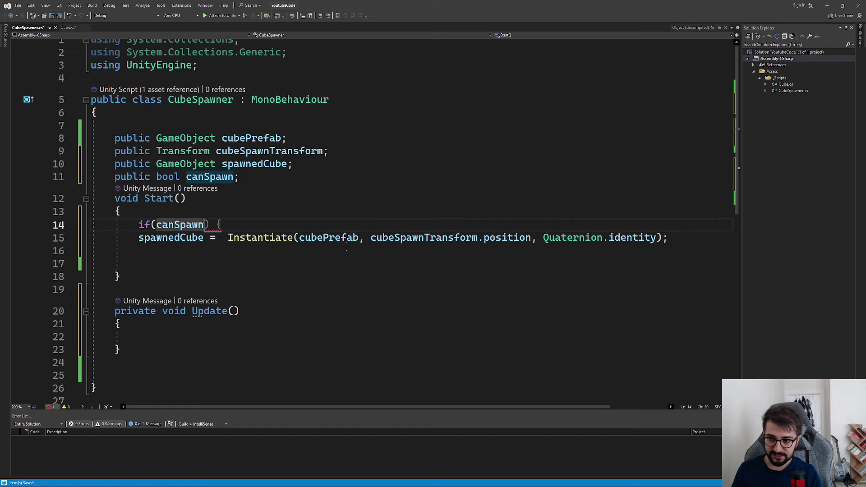
type("== ")
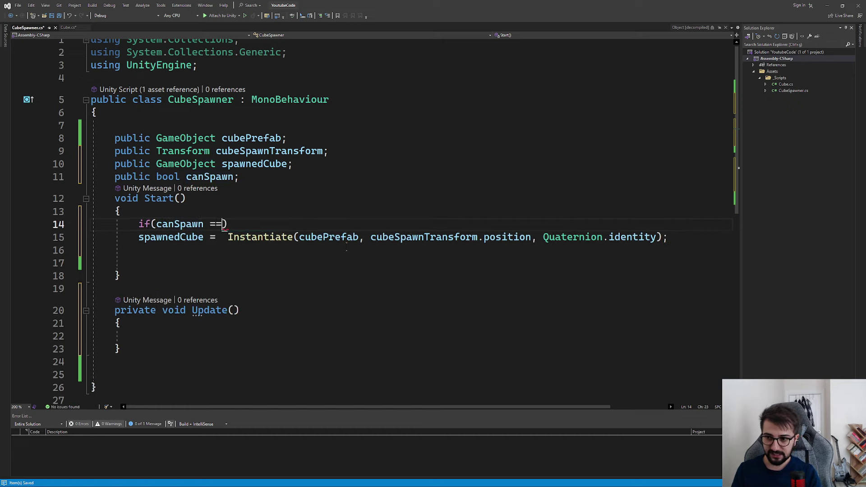
type("true)")
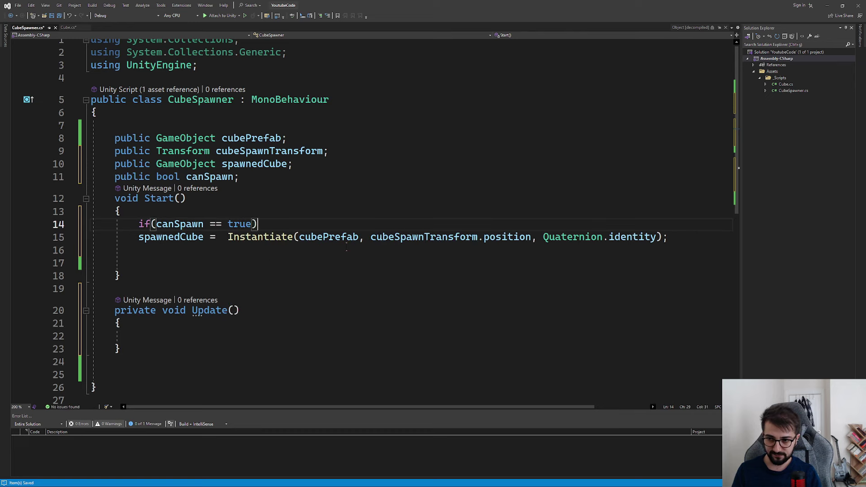
key("Return")
type("{")
key("Return")
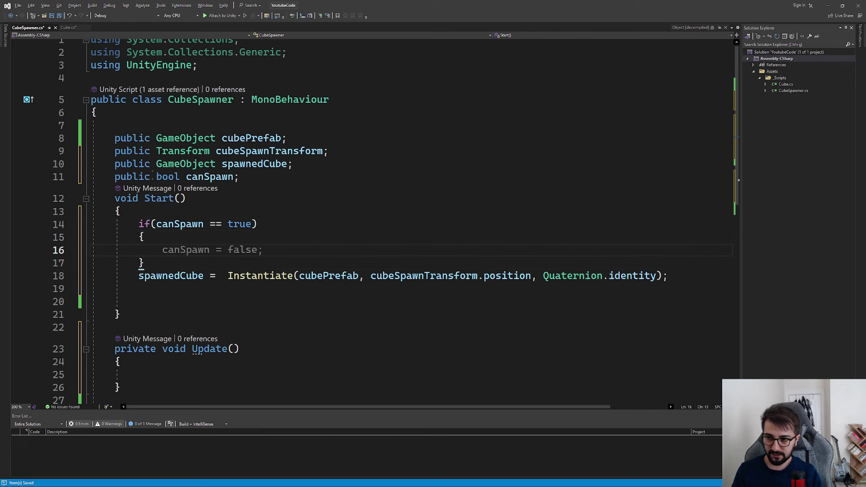
left_click(150, 224)
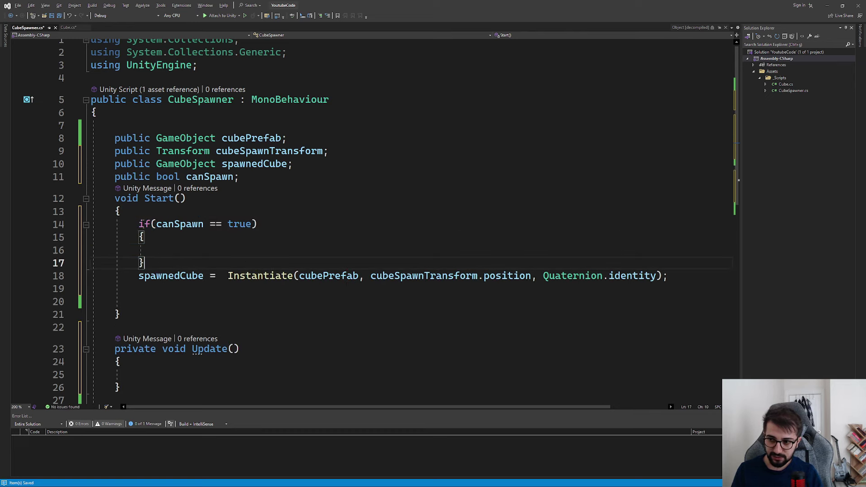
left_click_drag(156, 224, 248, 224)
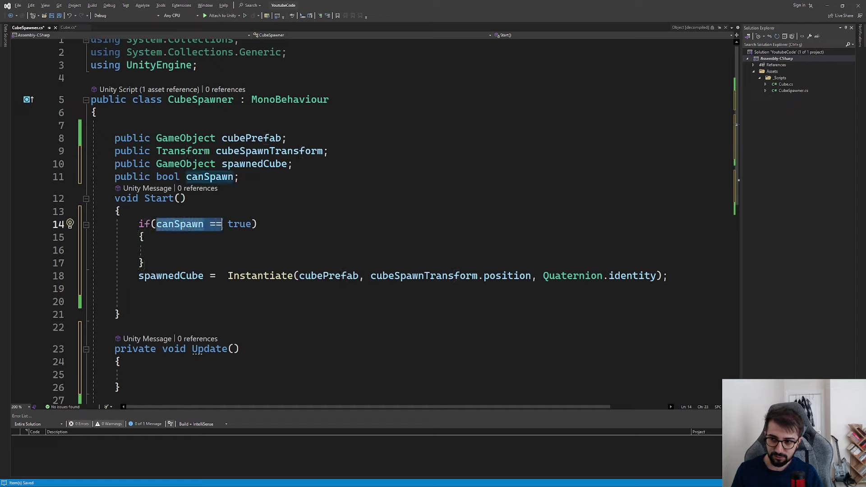
left_click(240, 240)
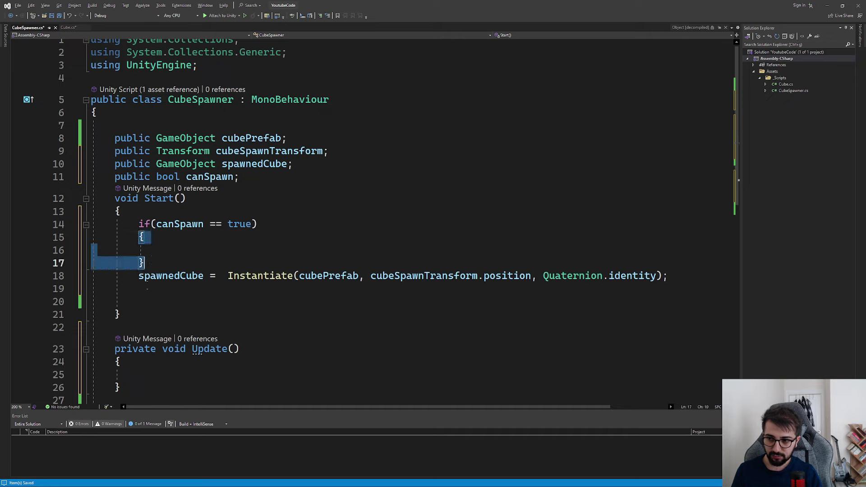
mouse_move(126, 276)
left_mouse_down()
mouse_move(580, 291)
mouse_move(667, 275)
left_mouse_up()
Step: Move the Instantiate statement inside the if block and remove the leftover blank line
key("ctrl+x")
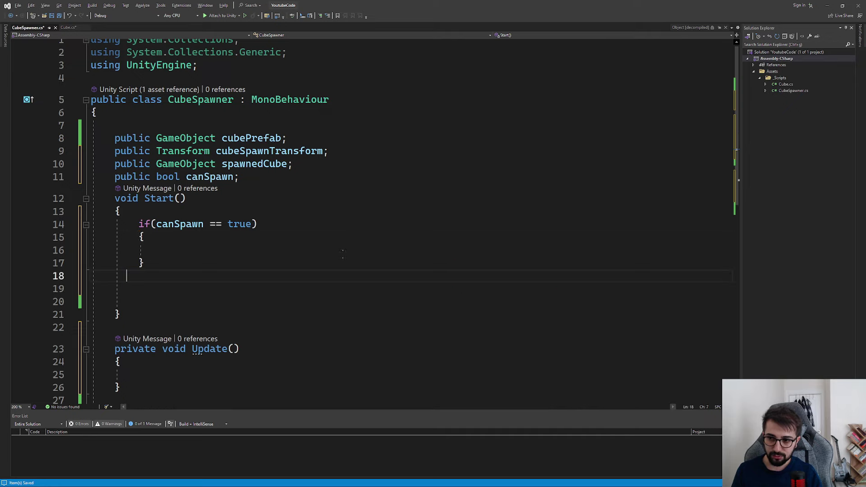
left_click(288, 250)
key("ctrl+v")
left_click_drag(180, 299, 138, 224)
left_click(159, 301)
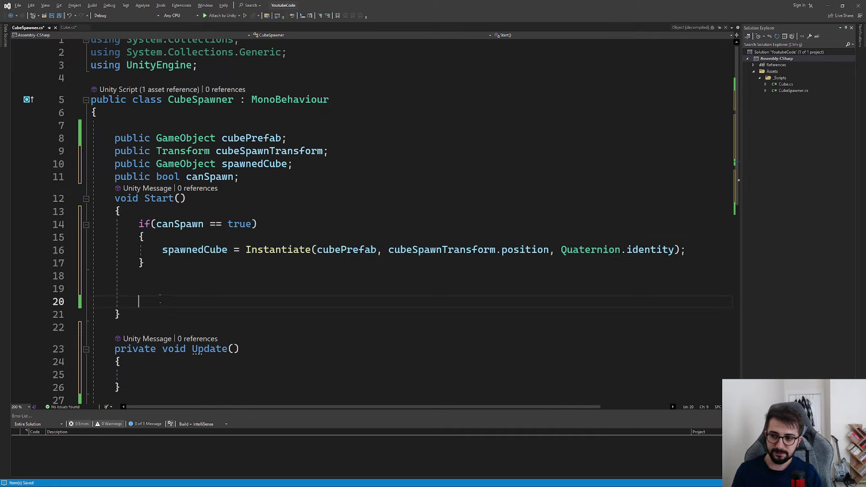
key("BackSpace")
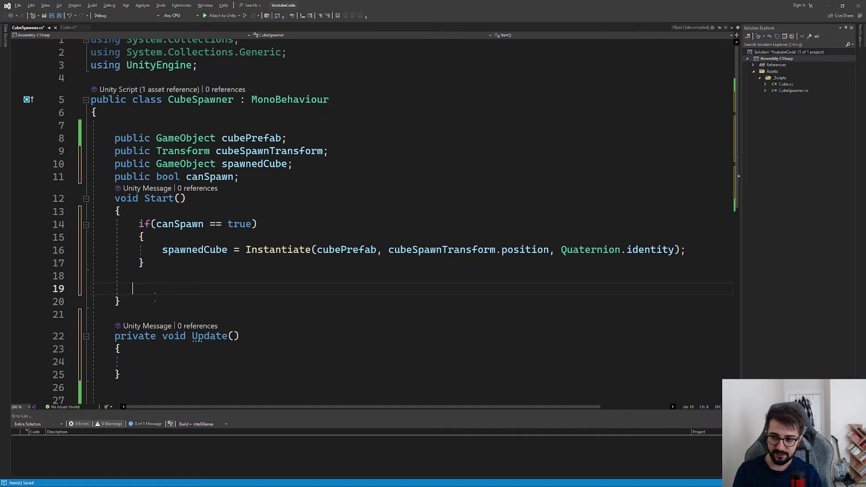
key("Up")
Step: Add an empty else block aligned with the if
type("el")
key("Tab")
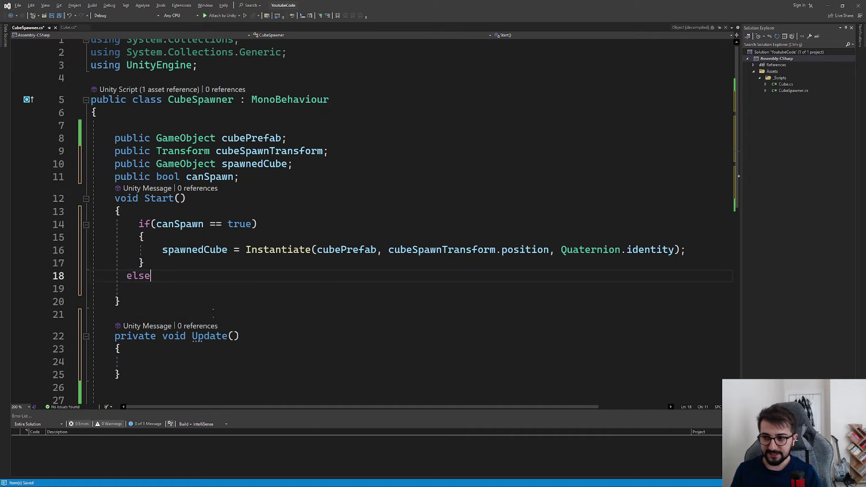
key("Return")
type("{")
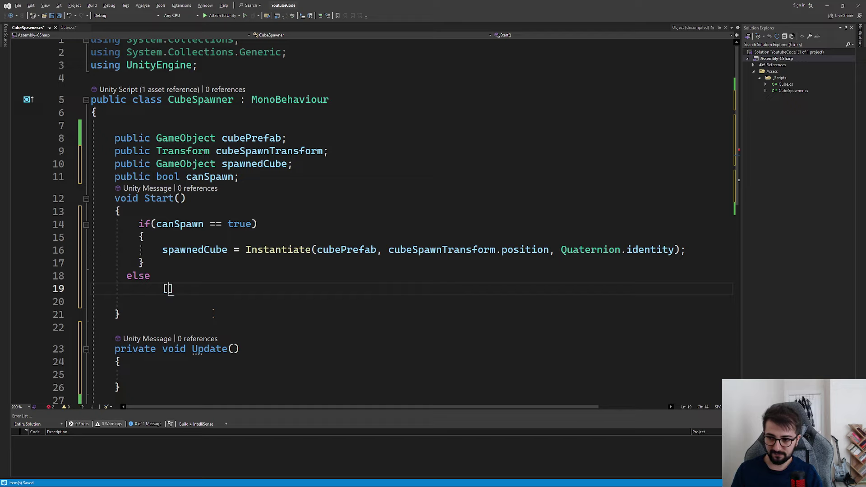
key("Return")
left_click(127, 276)
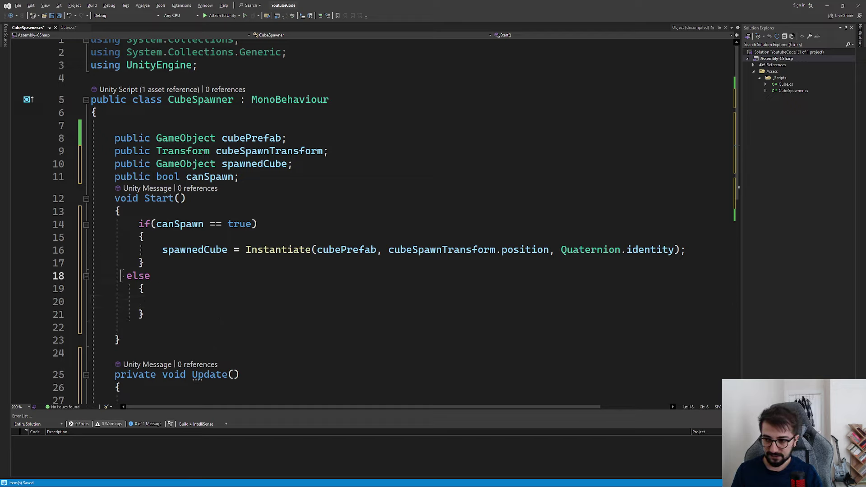
key("Tab")
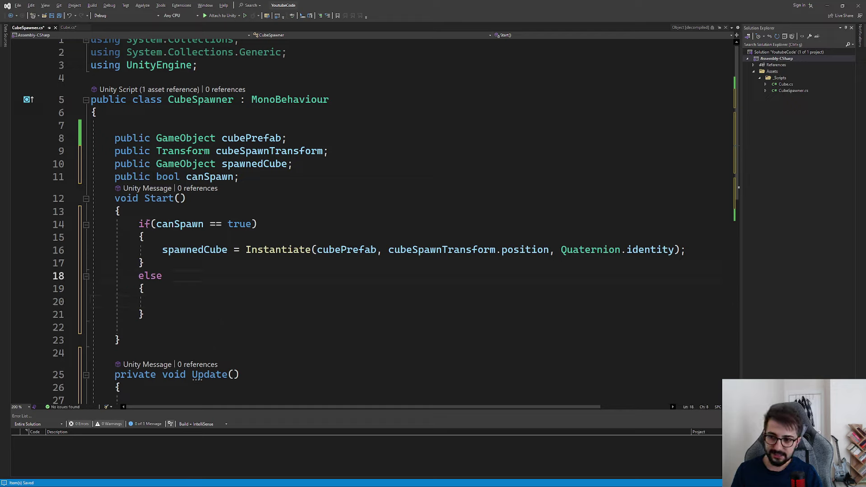
left_click(92, 302)
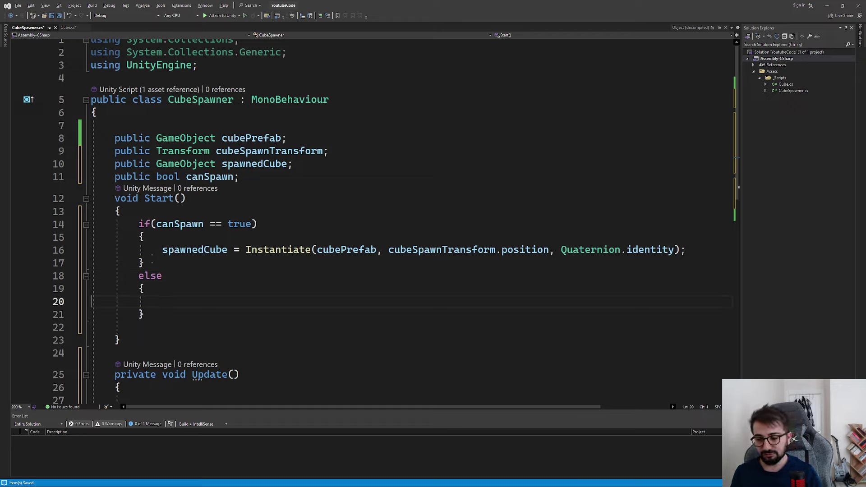
left_click(174, 301)
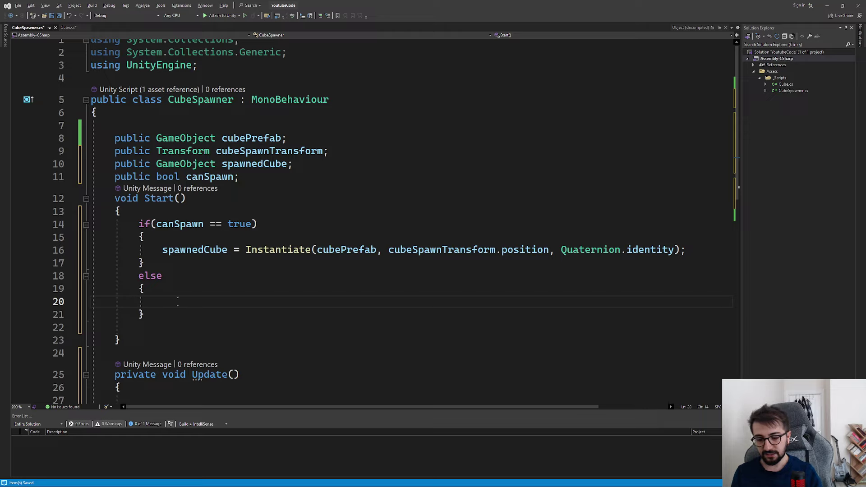
key("Left")
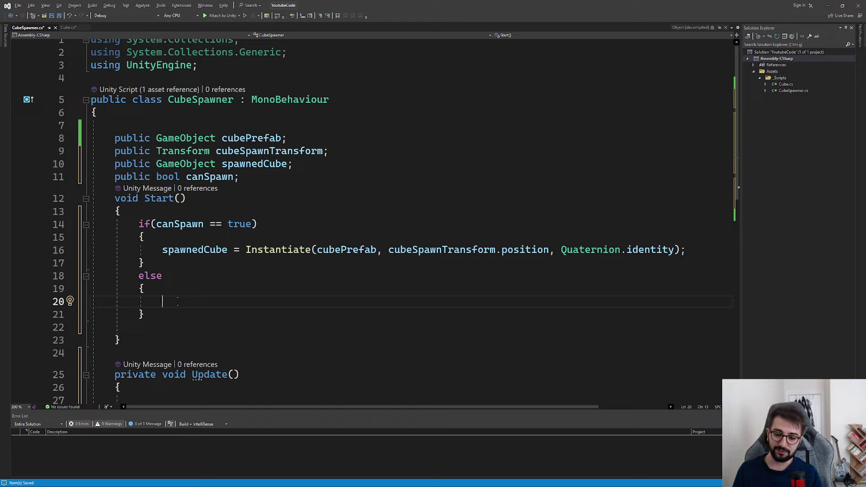
Step: Make the else branch print("Cube Spawn olamadı"); and save CubeSpawner.cs
type("print")
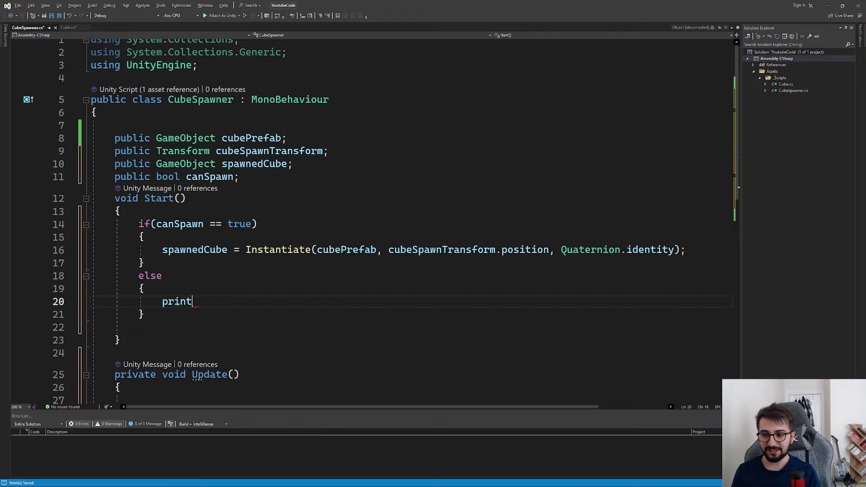
type("(\"")
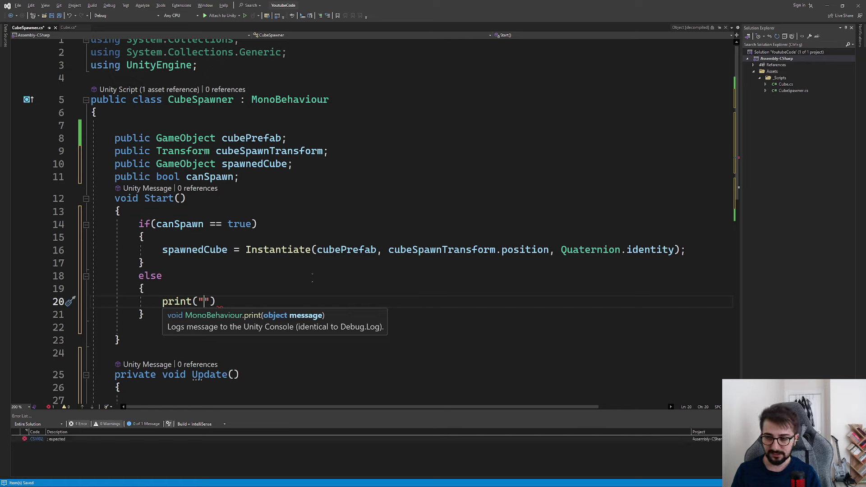
key("alt+Tab")
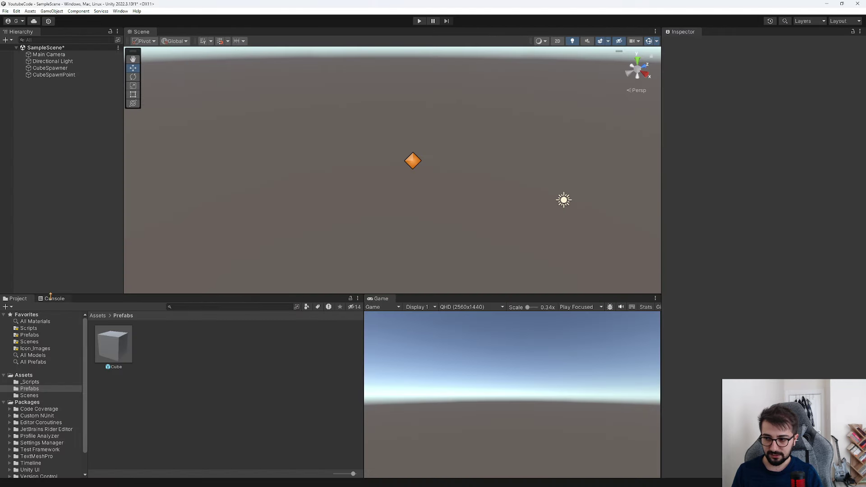
left_click(51, 298)
left_click(25, 299)
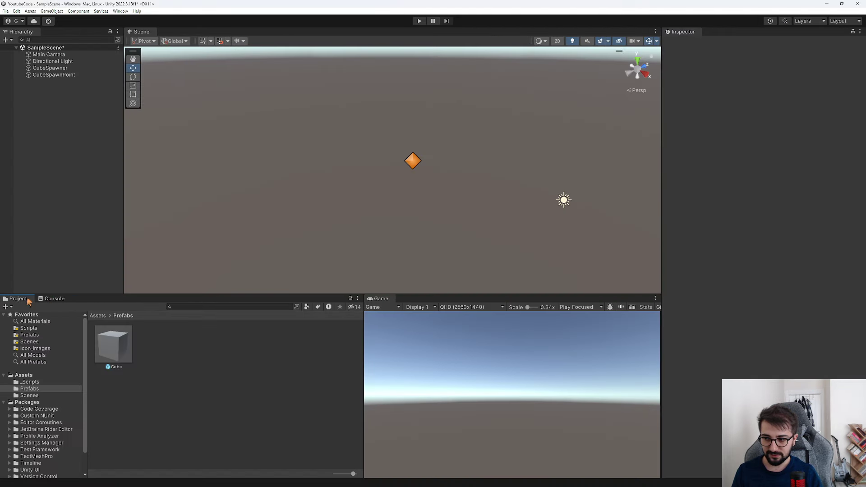
key("alt+Tab")
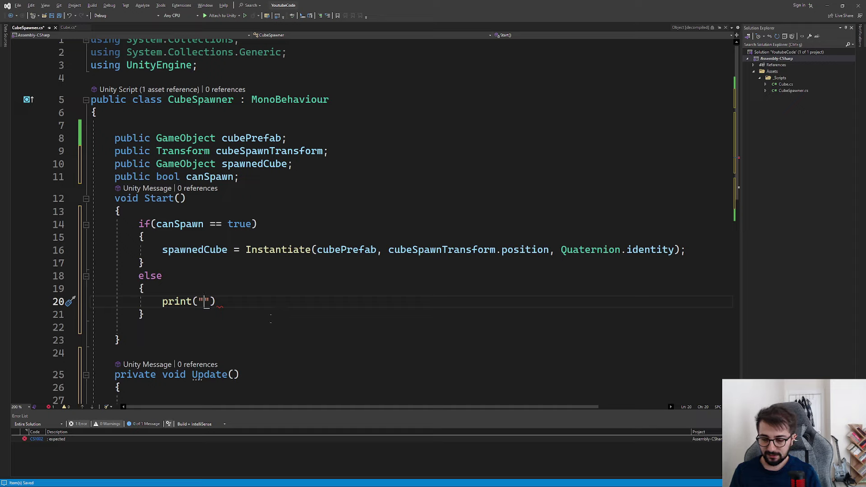
type("Cube Spaw")
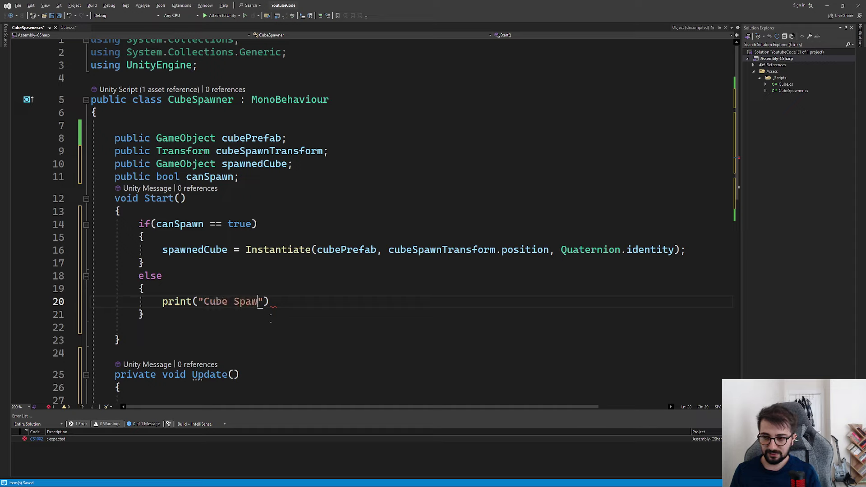
type("n olamadı")
key("End")
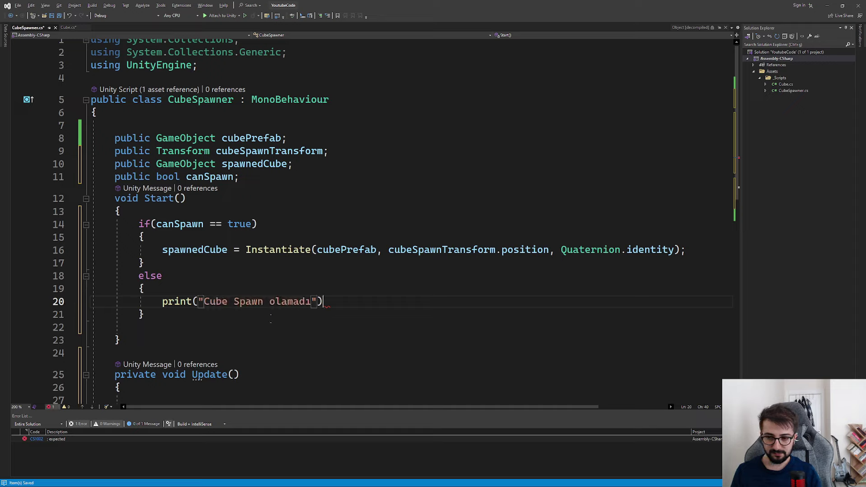
type(";")
key("ctrl+s")
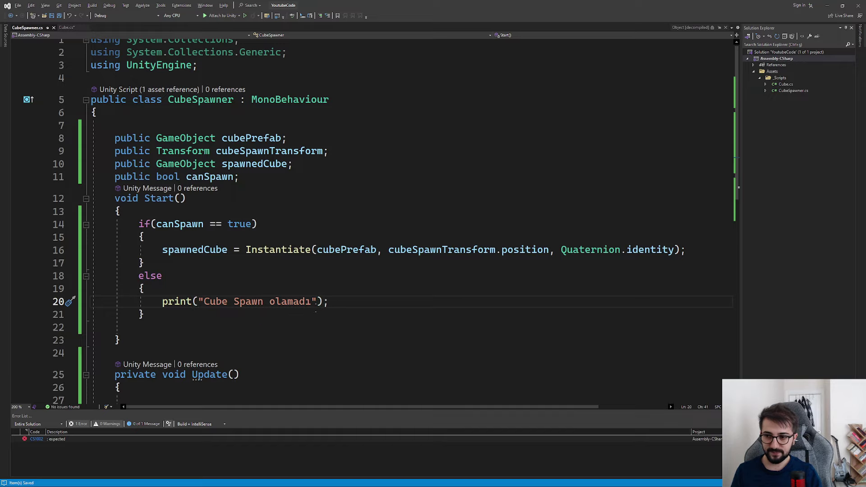
Step: In Unity, select the CubeSpawner object and tick Can Spawn in the Inspector
key("alt+Tab")
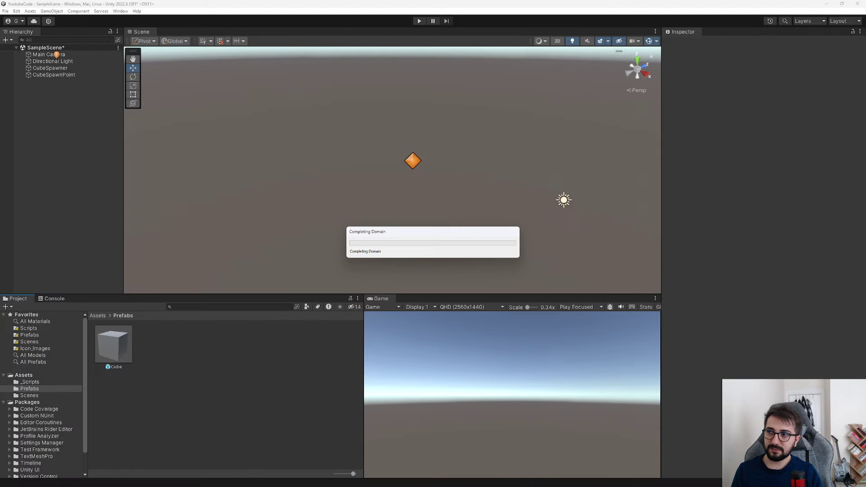
left_click(51, 67)
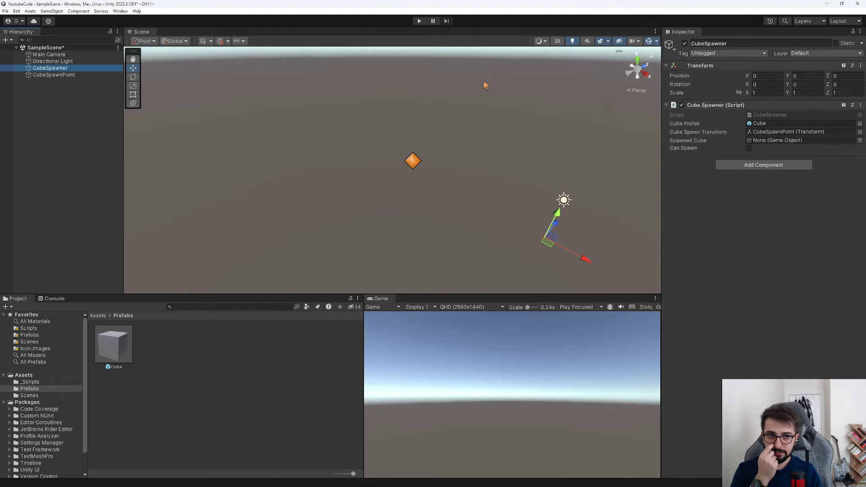
left_click(748, 149)
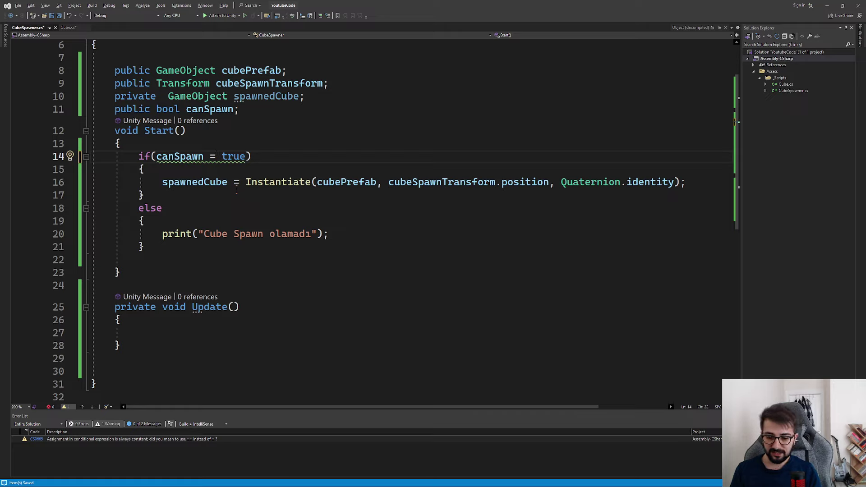
Step: Rewrite the Start() condition as canSpawn == true
type("=")
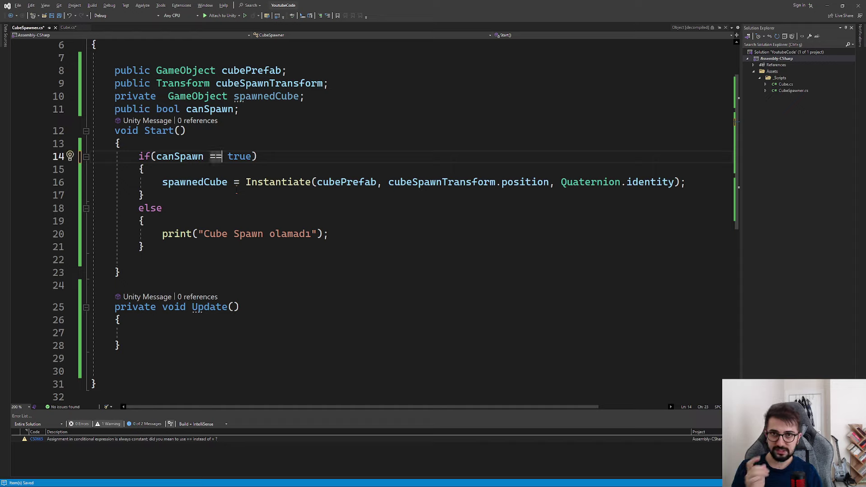
mouse_move(215, 156)
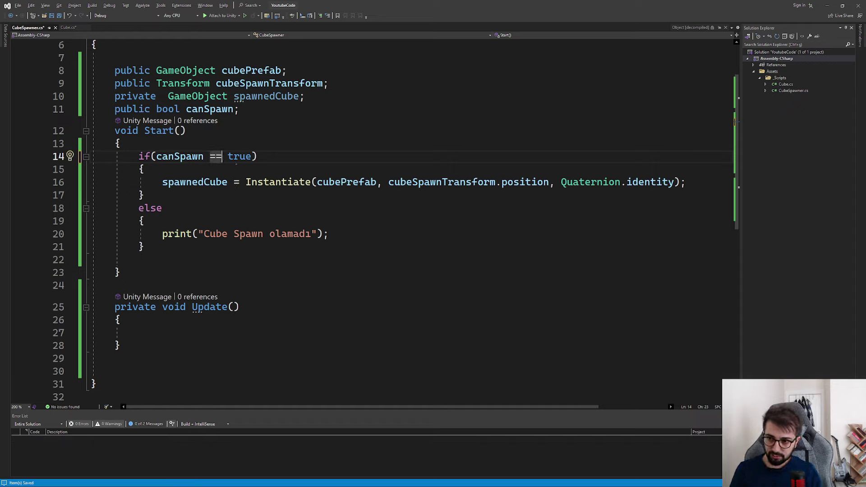
left_click_drag(251, 156, 204, 156)
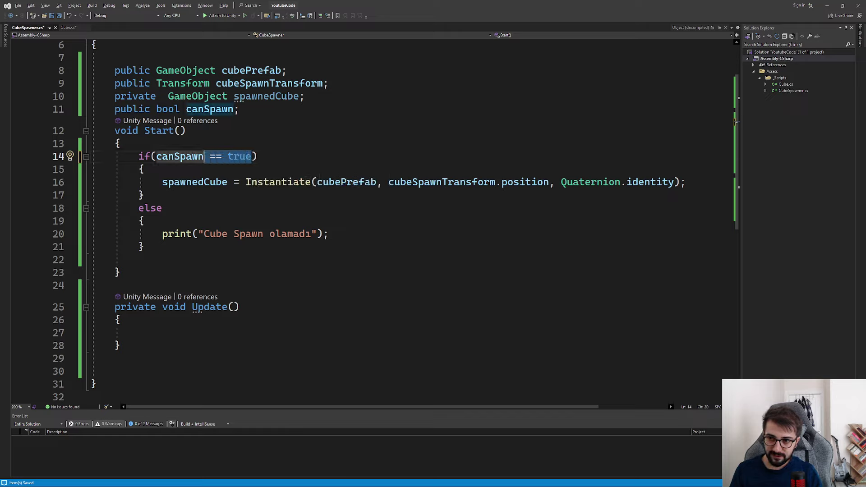
key("Delete")
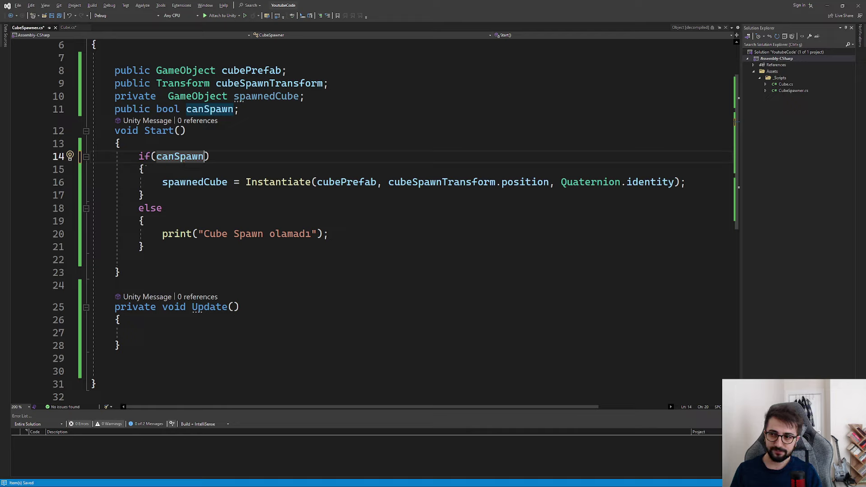
type("== tr")
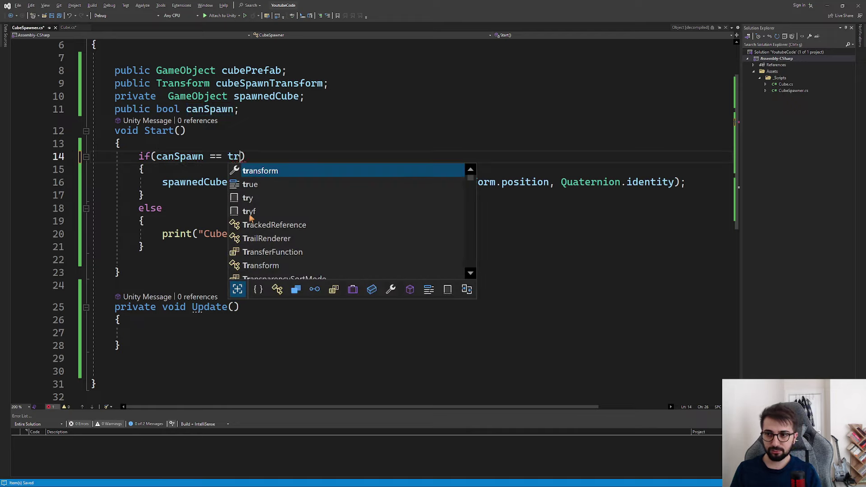
key("Tab")
left_click(252, 156)
double_click(252, 156)
type("true")
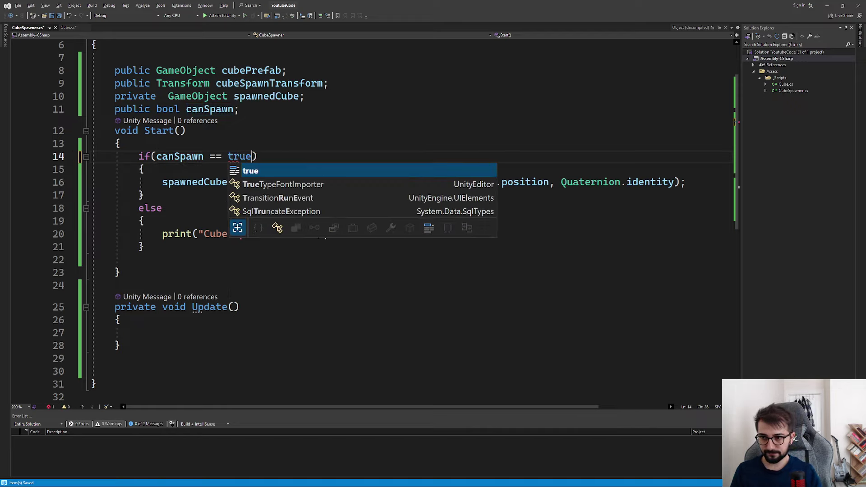
key("Tab")
Step: Change the comparison to canSpawn == false
left_click(239, 156)
double_click(239, 156)
key("BackSpace")
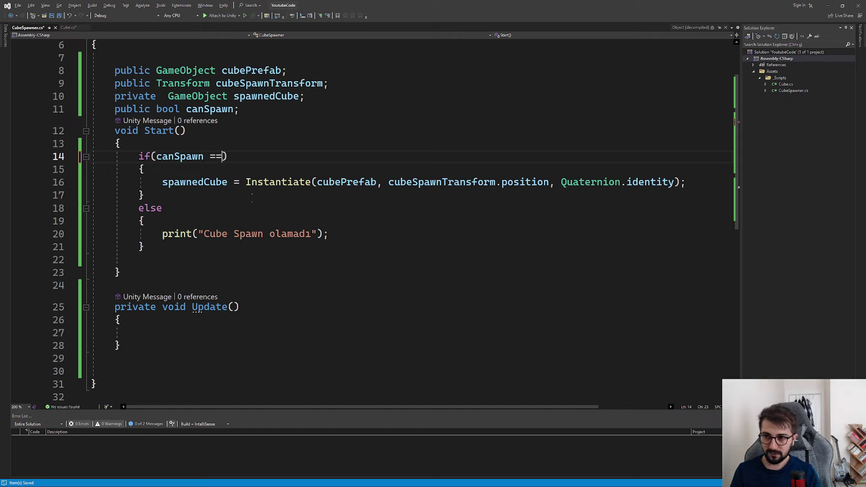
key("BackSpace")
key("BackSpace")
key("BackSpace")
type("== fal")
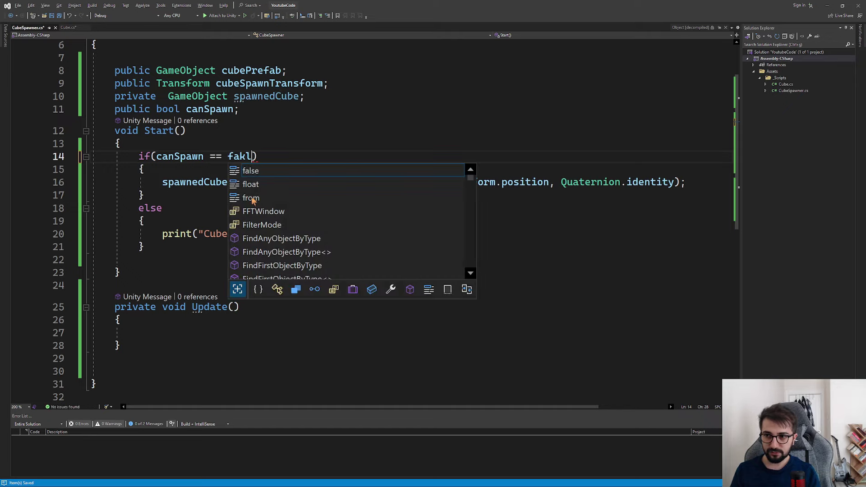
key("Tab")
key("BackSpace")
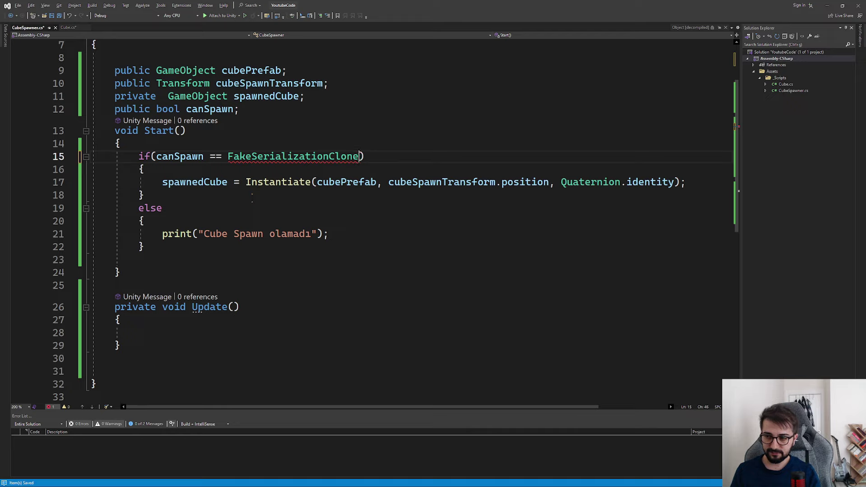
key("BackSpace")
key("BackSpace")
key("BackSpace")
key("BackSpace")
key("BackSpace")
key("BackSpace")
key("BackSpace")
key("BackSpace")
key("BackSpace")
type("false")
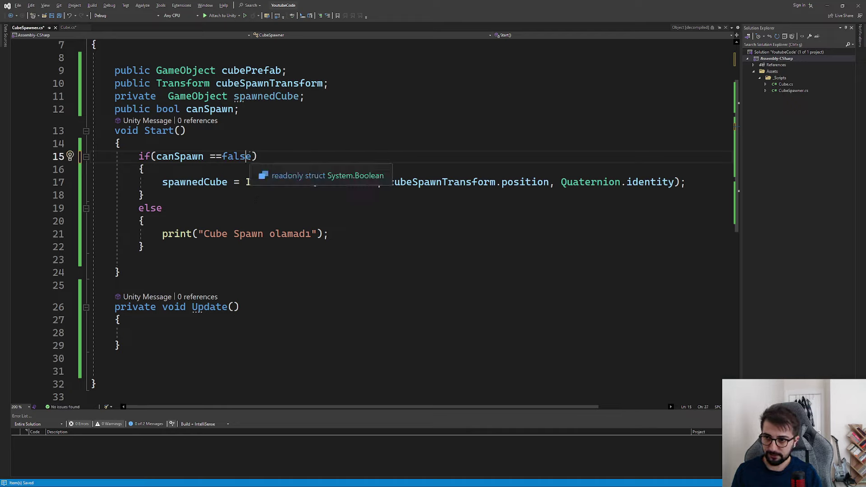
Step: Try !canSpawn, then settle on the plain if(canSpawn) condition
left_click_drag(256, 156, 209, 156)
key("BackSpace")
key("ctrl+Left")
type("!")
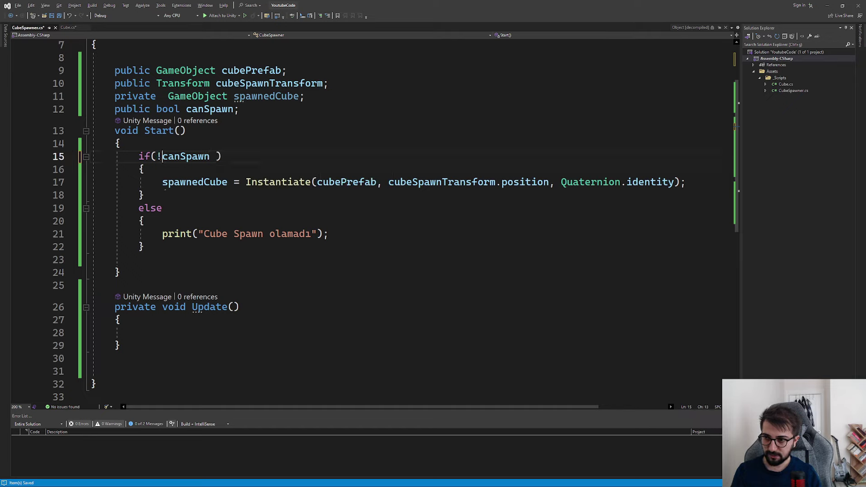
key("ctrl+Right")
key("BackSpace")
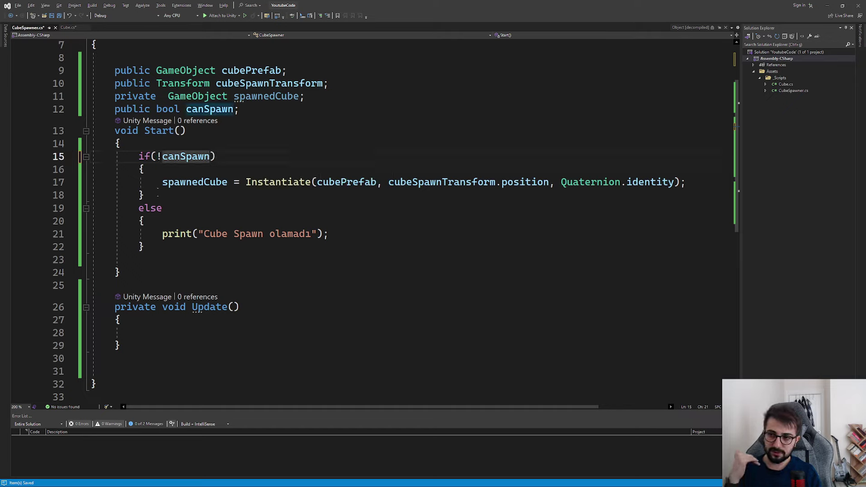
key("ctrl+shift+Left")
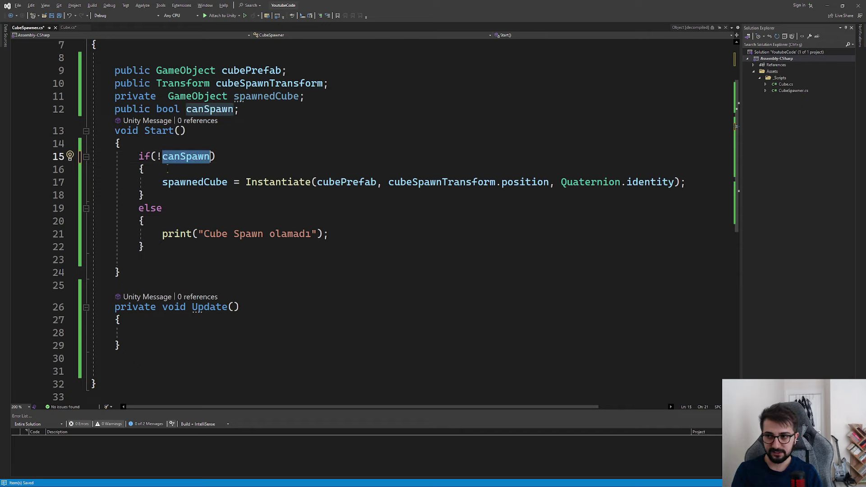
key("BackSpace")
key("BackSpace")
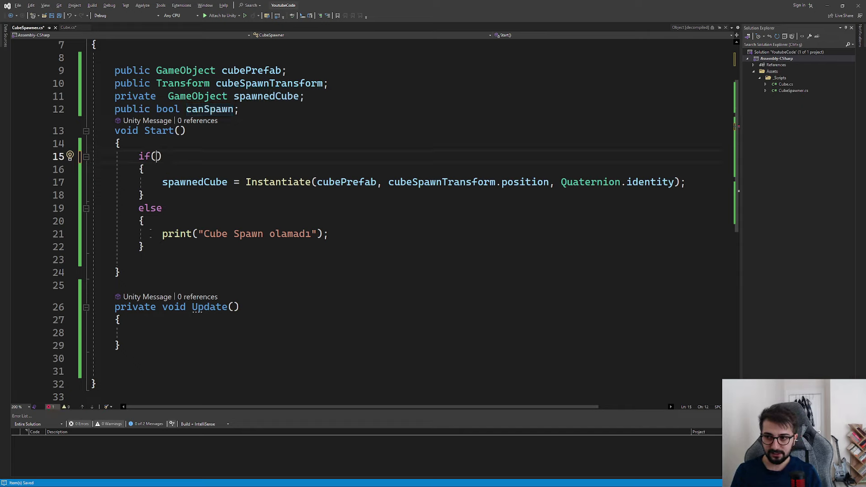
left_click_drag(145, 247, 136, 208)
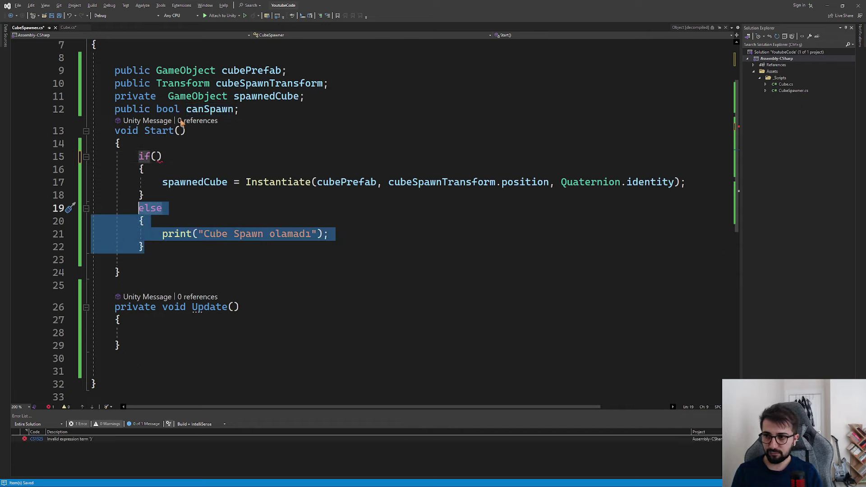
left_click(157, 156)
type("can)")
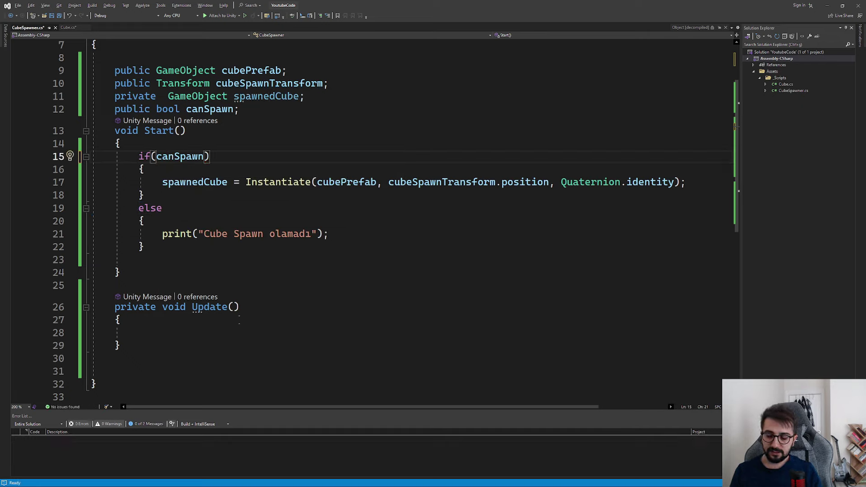
left_click(362, 332)
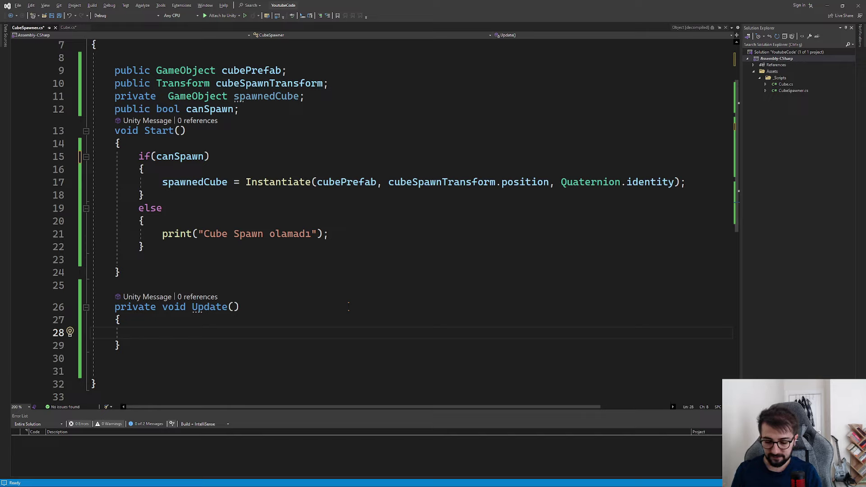
Step: In Update(), add if(Input.GetKeyDown(KeyCode.K)) destroying spawnedCube, then begin an else-if key check
type("if(")
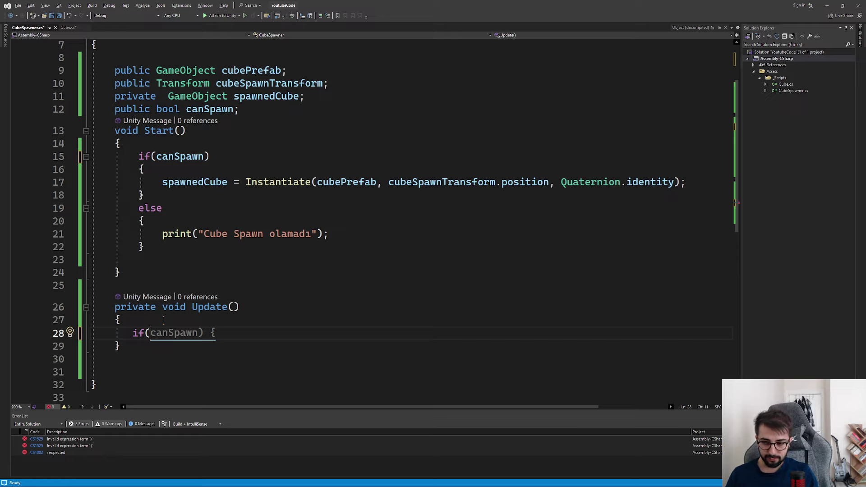
type("I")
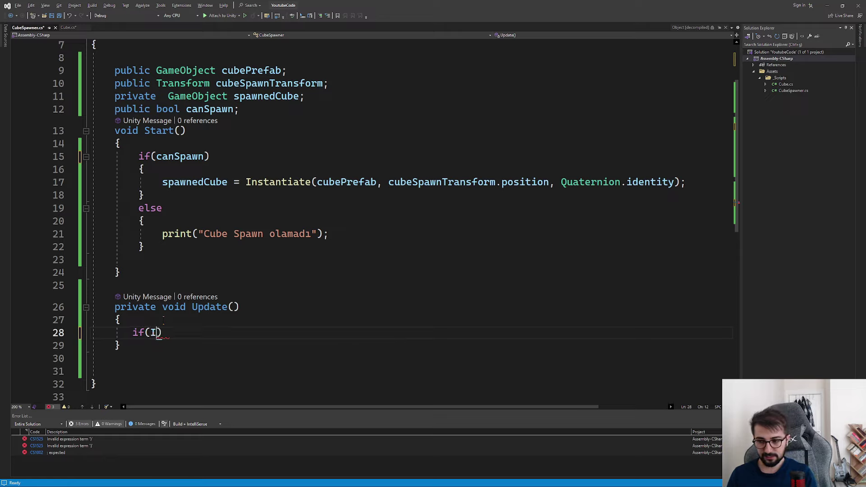
type("nput")
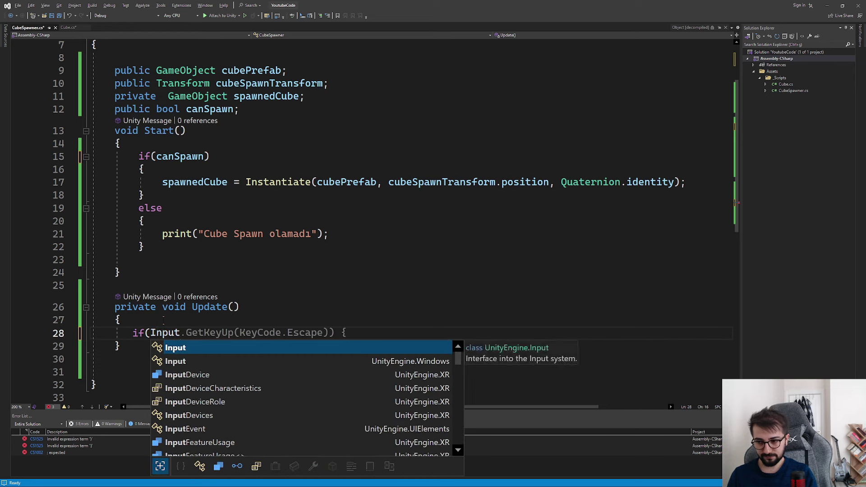
type(".GetKe")
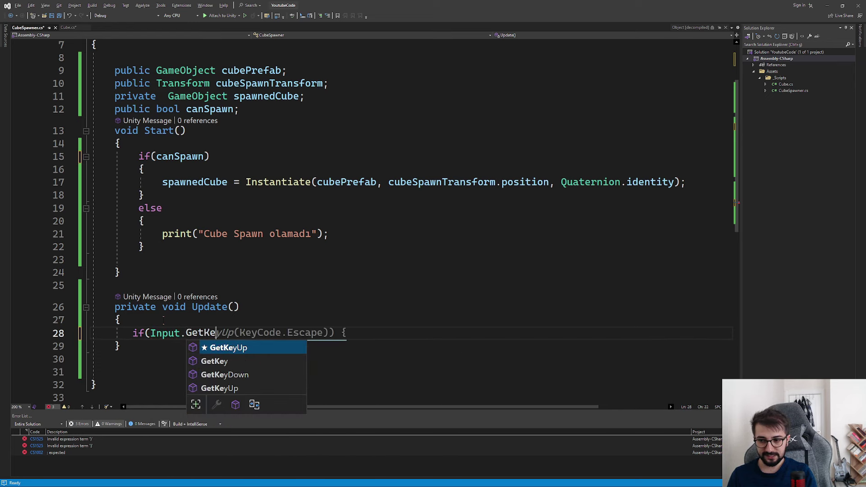
type("y")
key("Down")
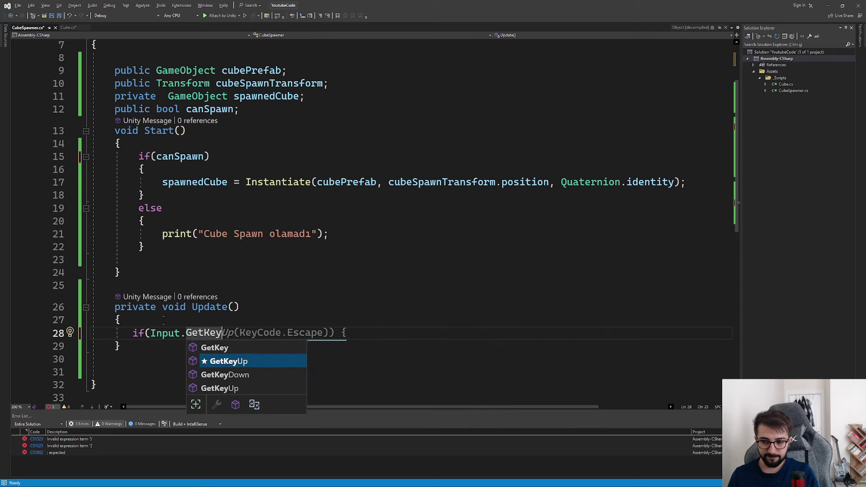
key("Down")
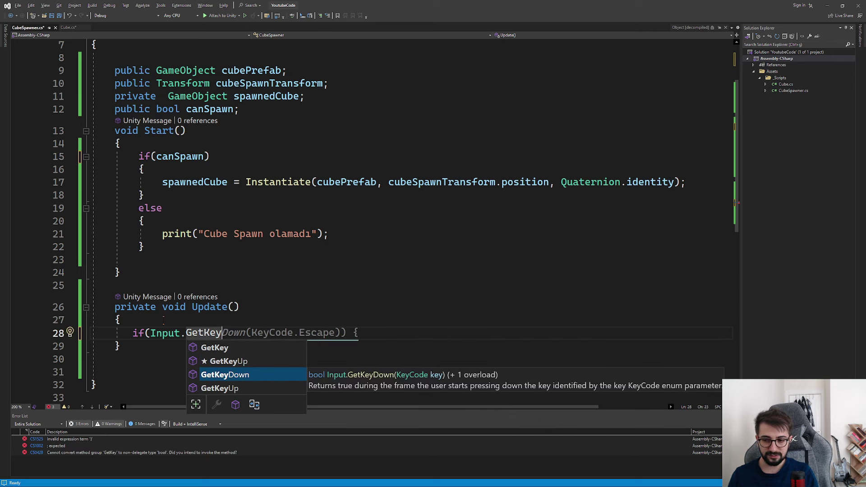
key("Tab")
type("(")
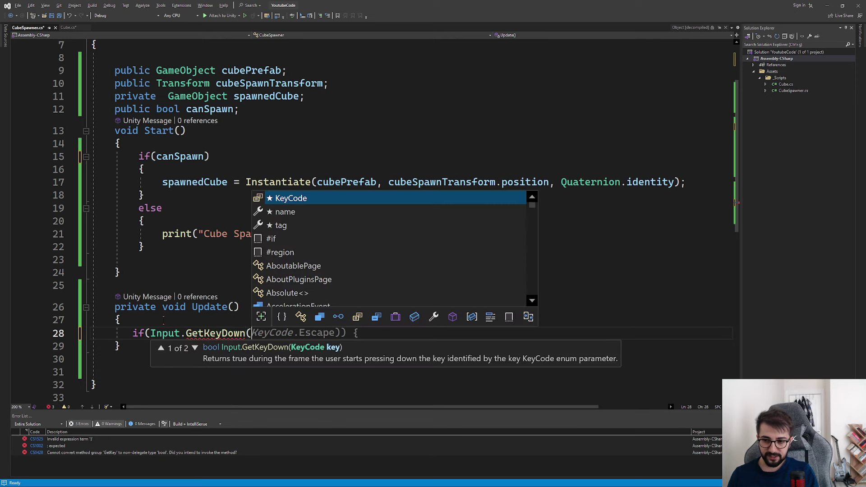
type("Key")
key("Down")
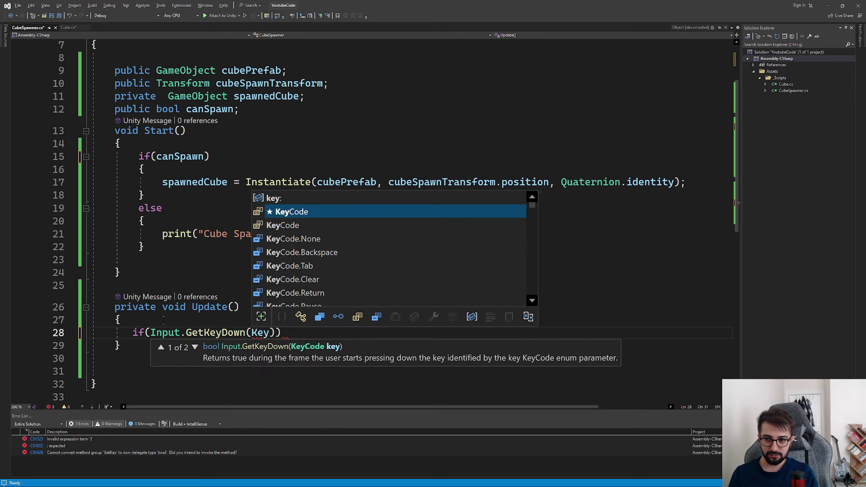
type(".")
type("K))         {             Destroy(spawnedCube);         }         else if(Input.GetKeyDown(KeyCode.M))         {             spawnedCube.GetComponent<MeshRenderer>")
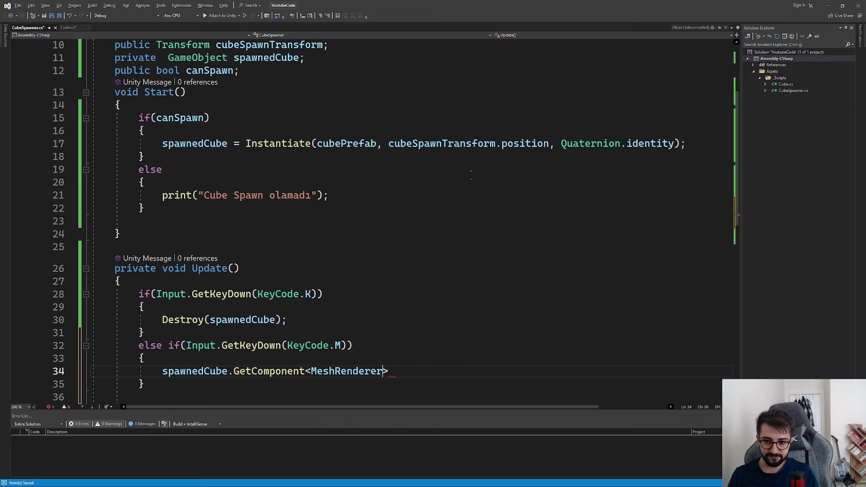
type("()")
Step: Complete the M branch to set spawnedCube's MeshRenderer material.color to Color.blue
key("ctrl+s")
type(".")
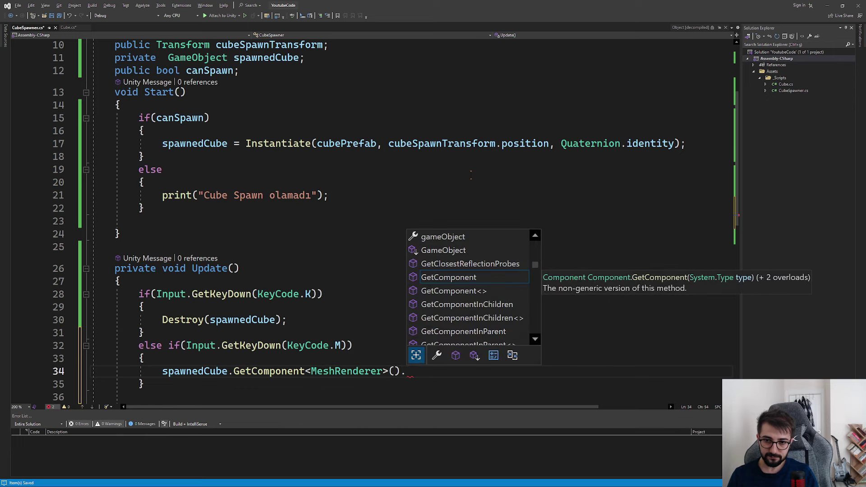
type("ma")
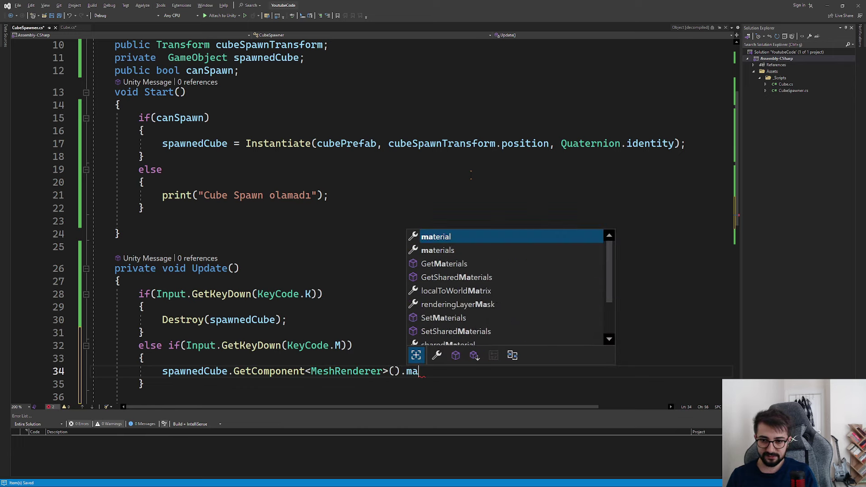
type("te")
key("Tab")
type(".c")
key("Tab")
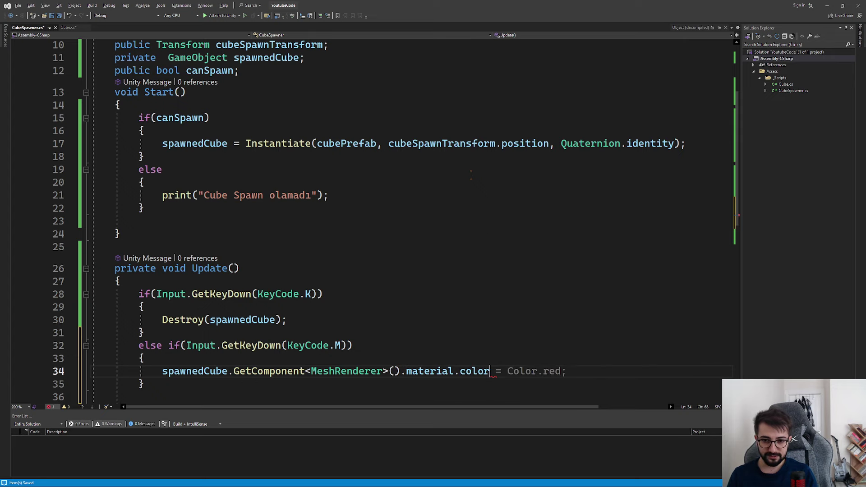
key("Tab")
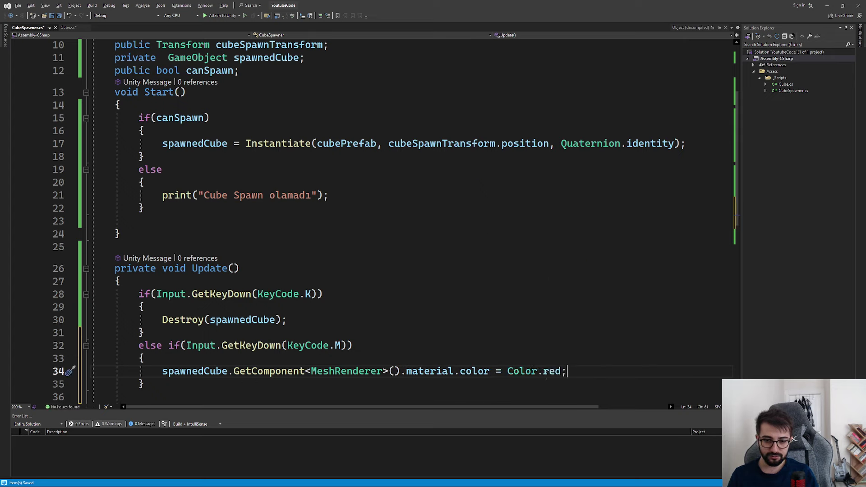
type("blu")
key("Tab")
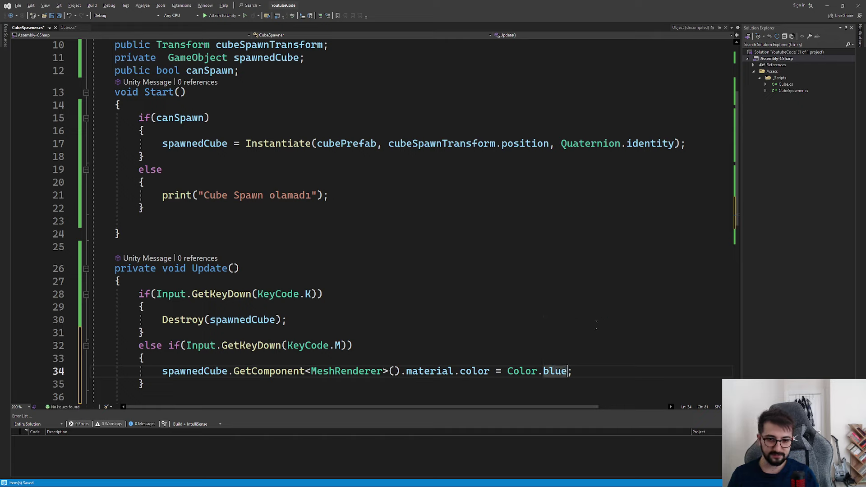
left_click(590, 325)
left_click(148, 307)
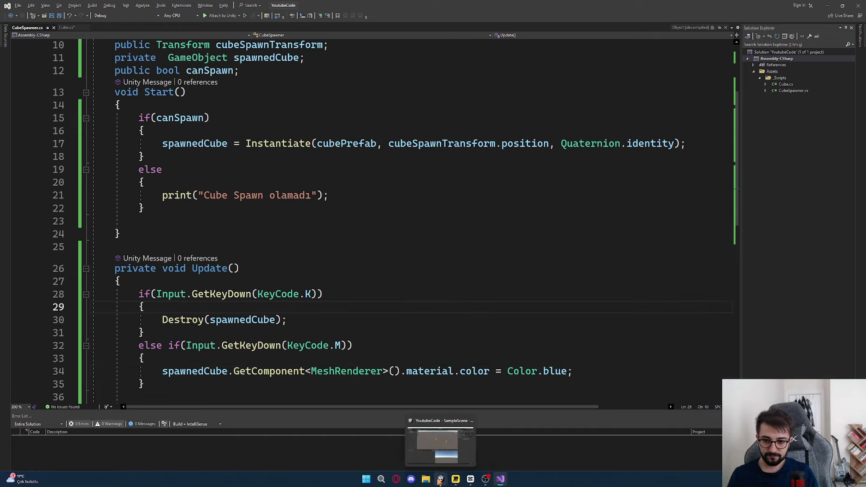
Step: Run a quick play test of the cube spawner in Unity
left_click(440, 479)
left_click(418, 21)
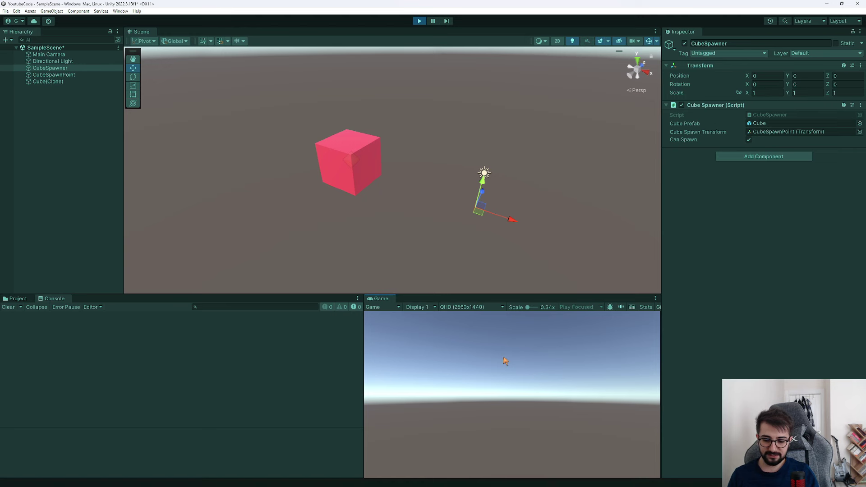
left_click(419, 22)
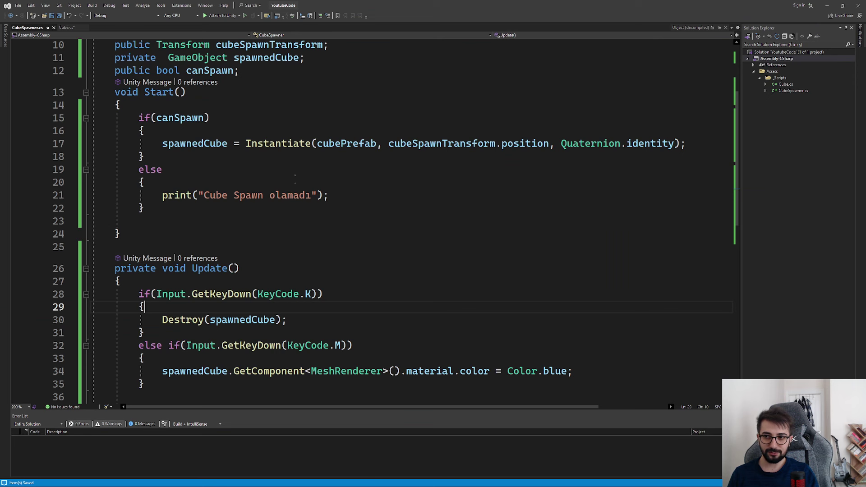
left_click_drag(150, 144, 671, 143)
scroll(671, 144, "up", 2)
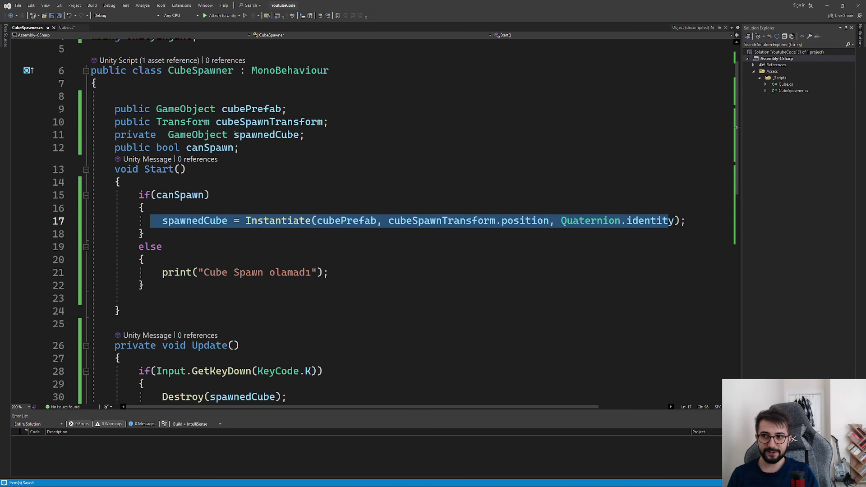
left_click_drag(303, 134, 161, 135)
scroll(284, 239, "down", 3)
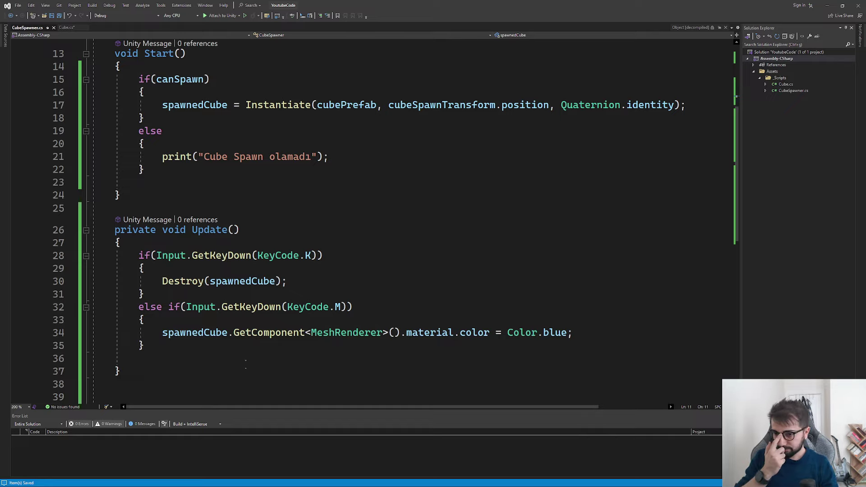
Step: In Cube.cs, add a public void ChangeColor() method containing a copy of Start's colour statement
left_click(66, 28)
key("Down")
key("Down")
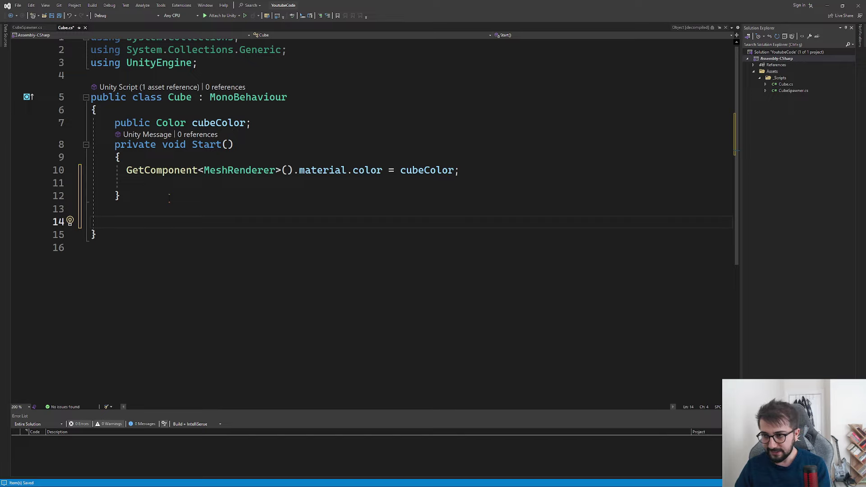
type("public")
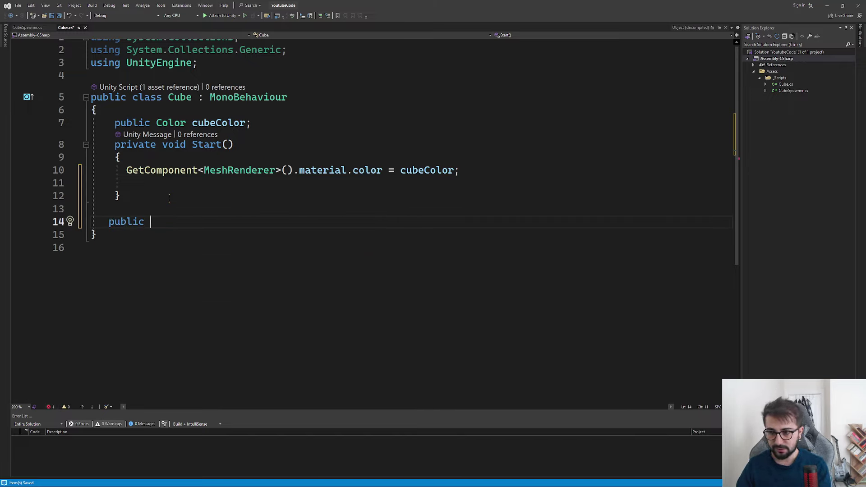
type("\"void ")
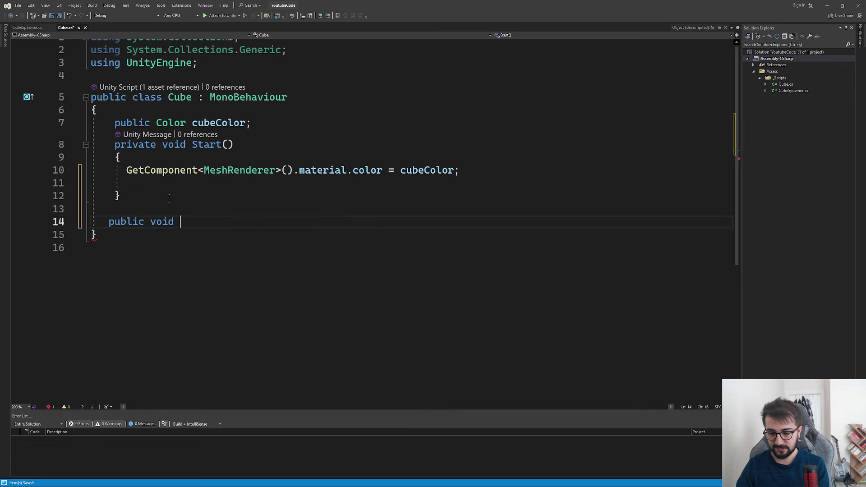
type("Chance")
key("BackSpace")
key("BackSpace")
type("ge")
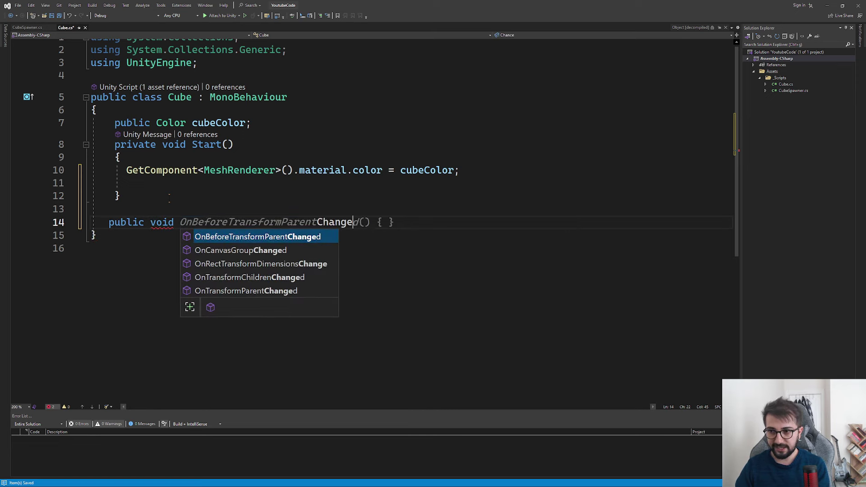
type("Color")
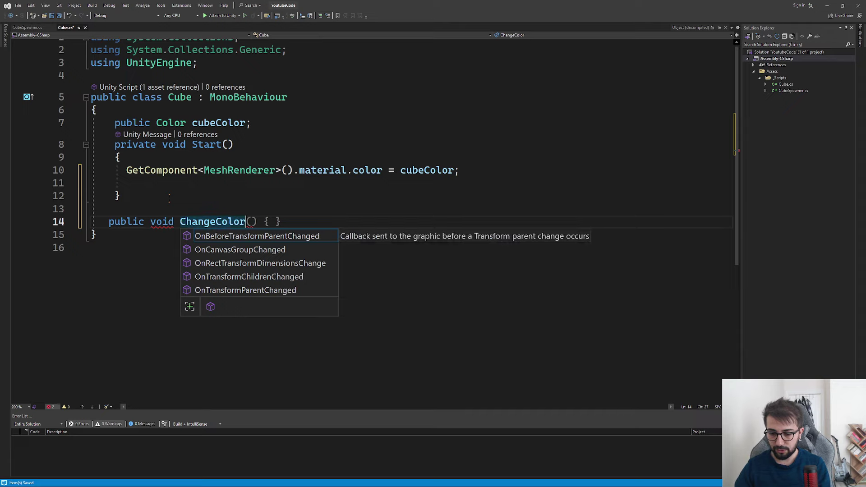
type("(")
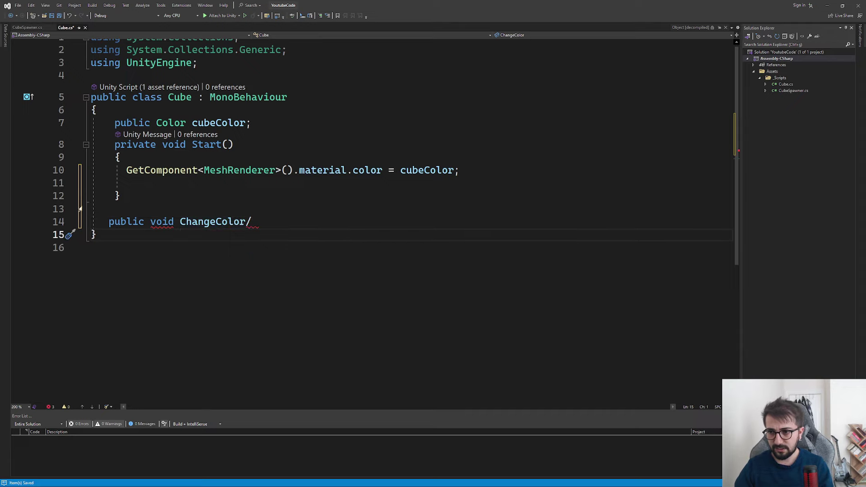
type(")")
key("Return")
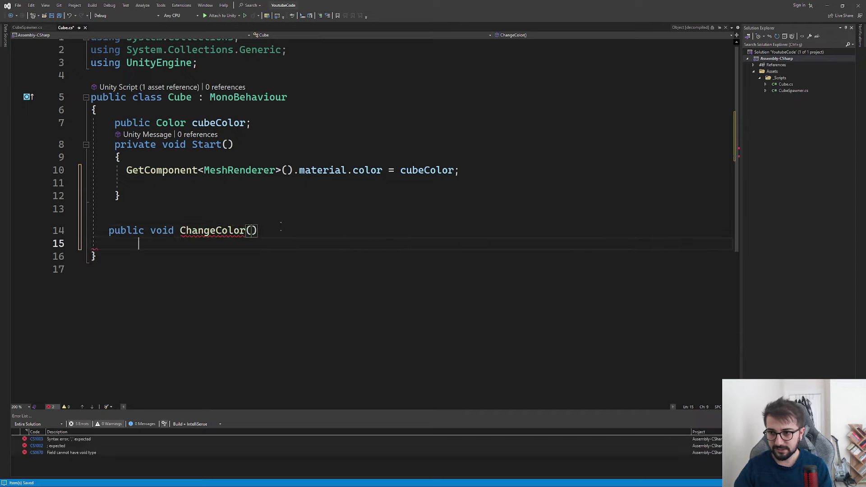
type("{")
key("Return")
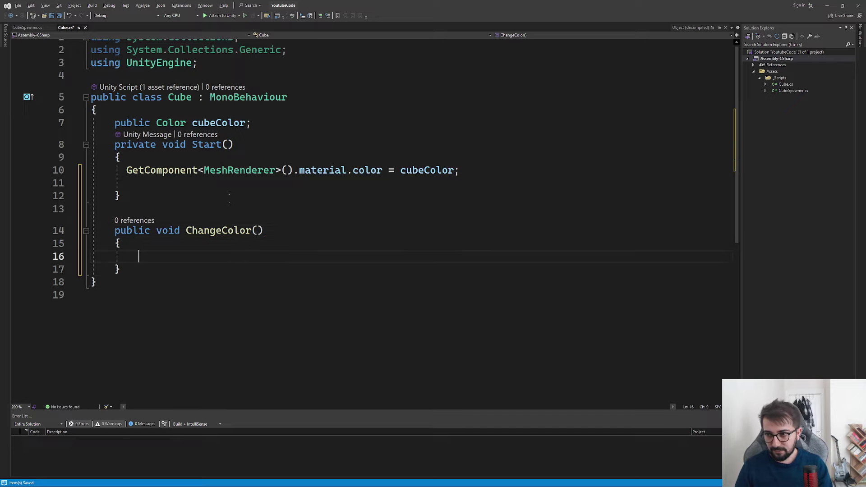
left_click_drag(120, 171, 537, 171)
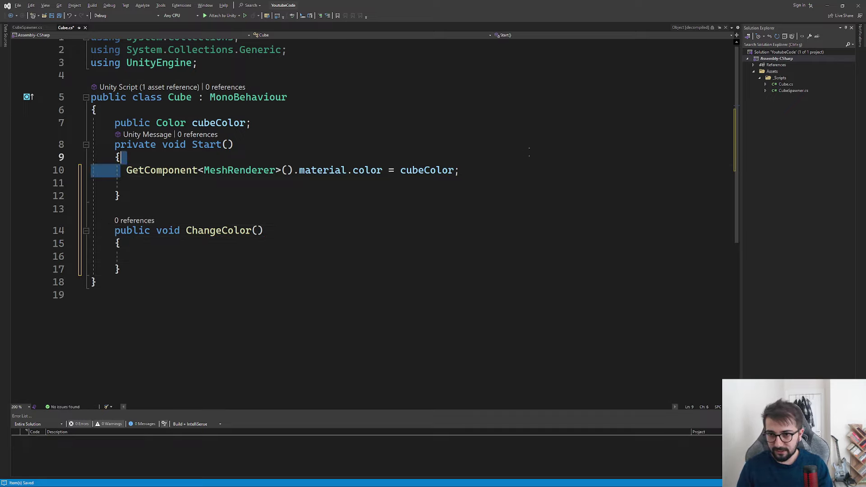
key("ctrl+c")
left_click(244, 254)
key("ctrl+v")
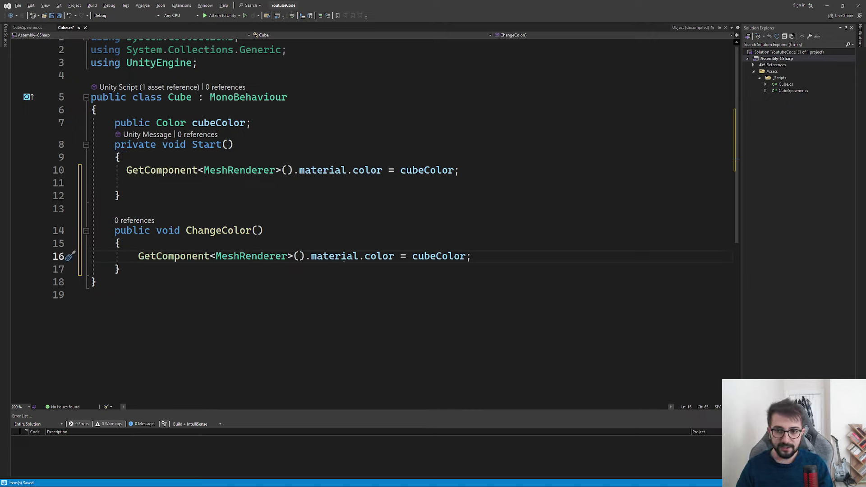
Step: Give ChangeColor a Color targetColor parameter and use targetColor instead of cubeColor
left_click(259, 231)
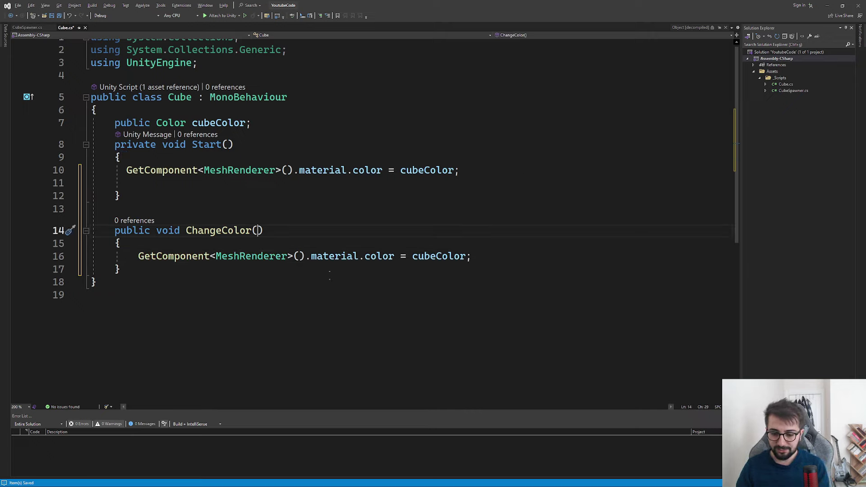
type("Color targe")
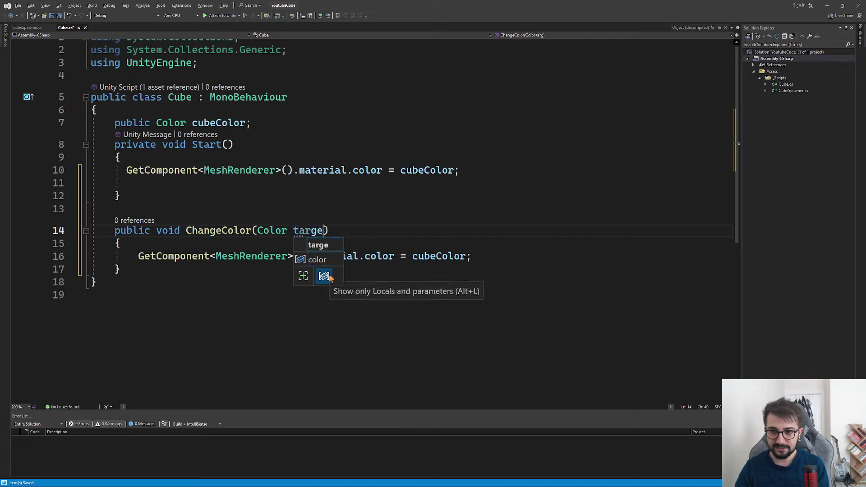
type("tColor")
key("Left")
key("Left")
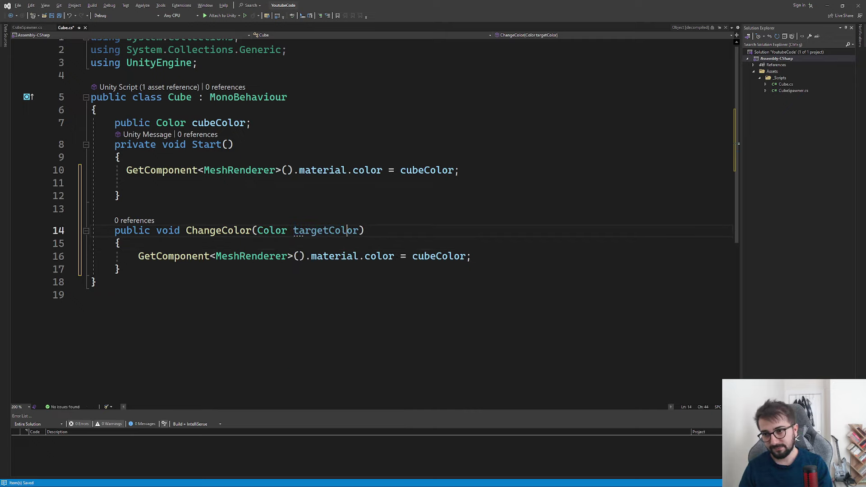
double_click(325, 230)
key("ctrl+c")
double_click(439, 256)
key("ctrl+v")
left_click(365, 231)
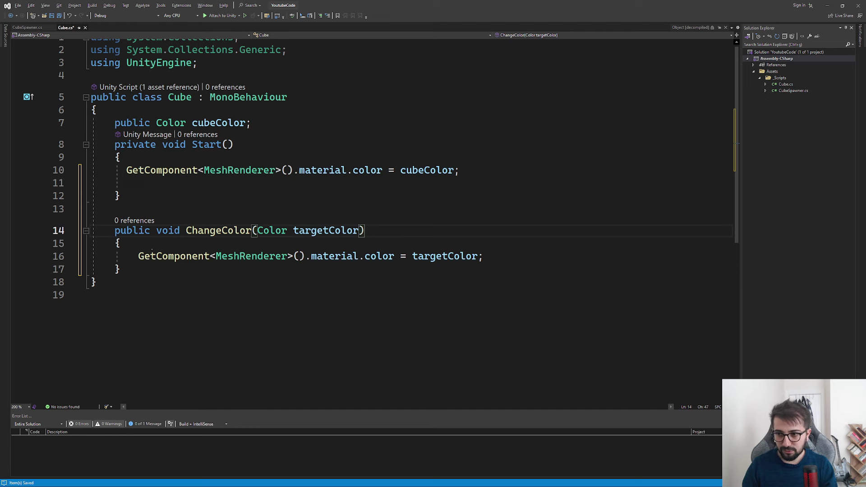
left_click(27, 28)
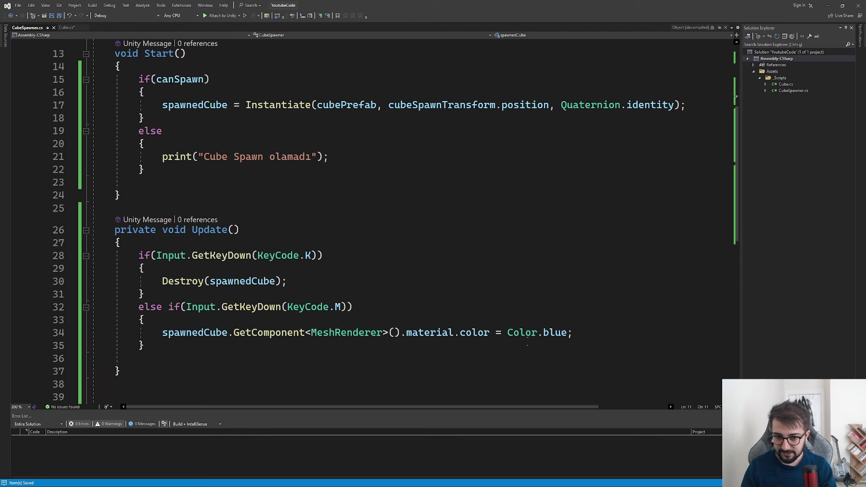
Step: Replace the blue-colour line with spawnedCube.GetComponent<Cube>().ChangeColor(...)
left_click_drag(571, 332, 158, 332)
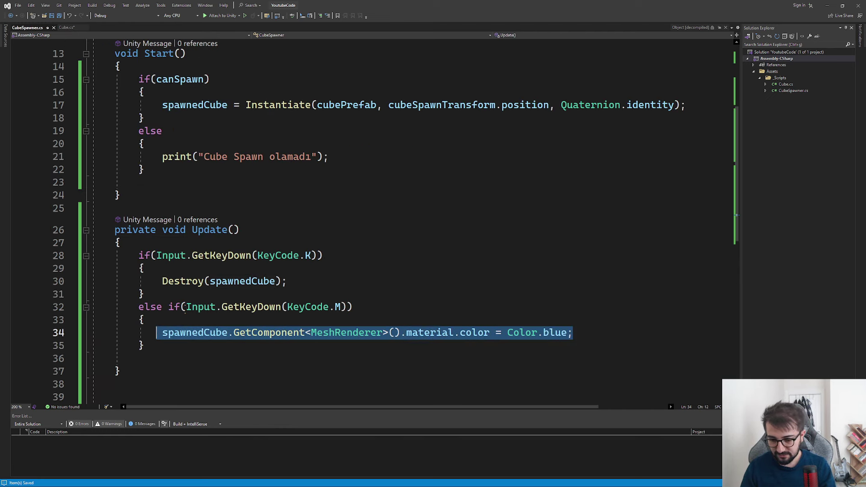
type("spawnedCube.get")
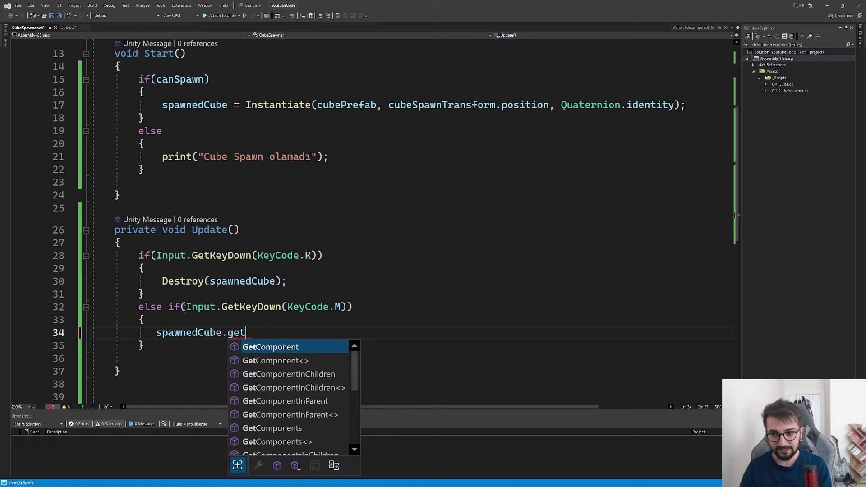
key("Tab")
type("<Cube")
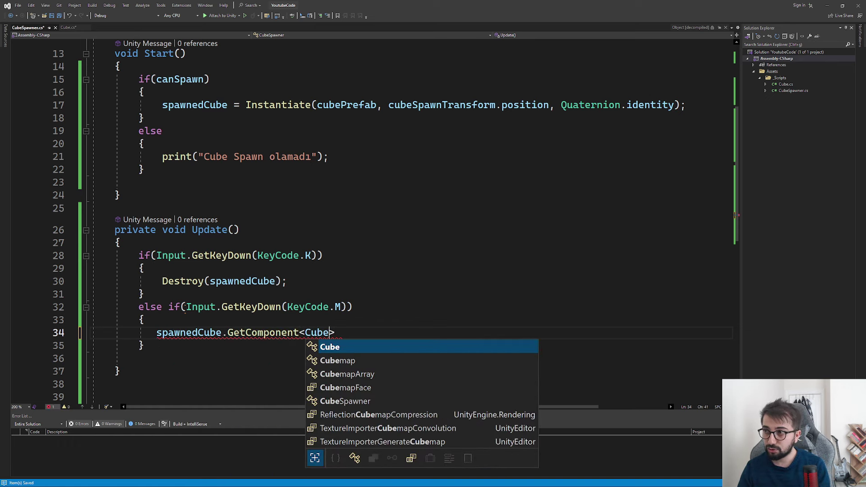
type(">")
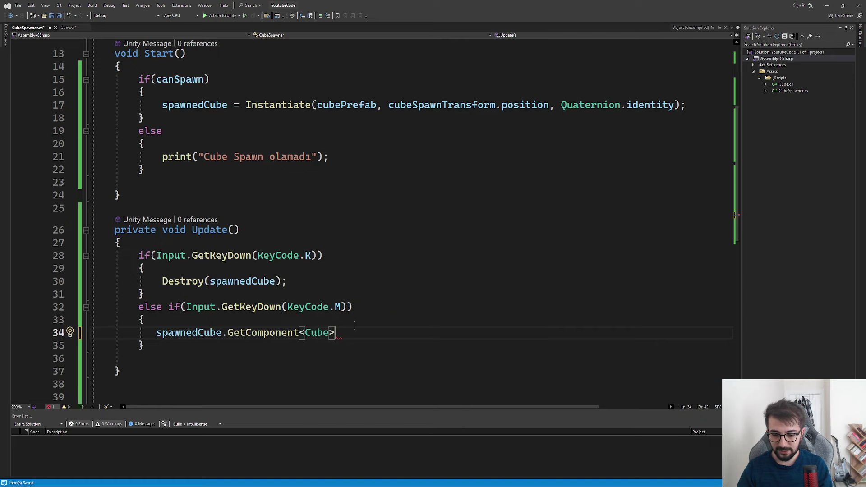
type("().")
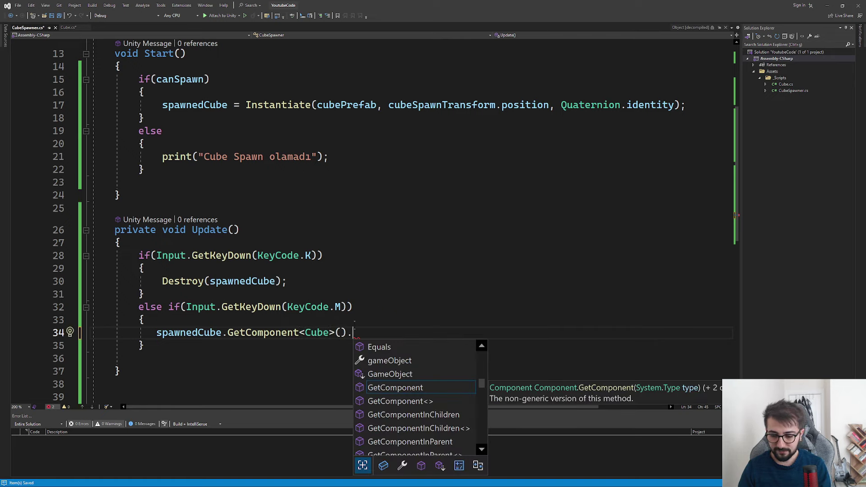
type("Cha")
key("BackSpace")
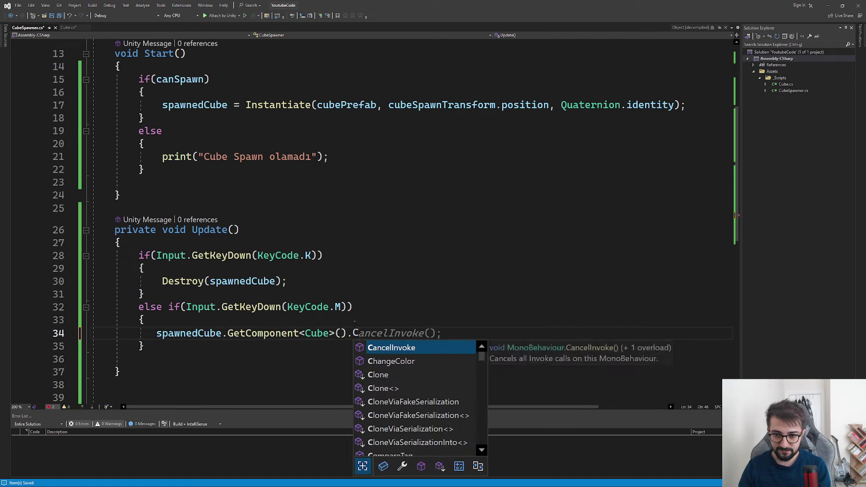
type("h")
key("Tab")
key("Tab")
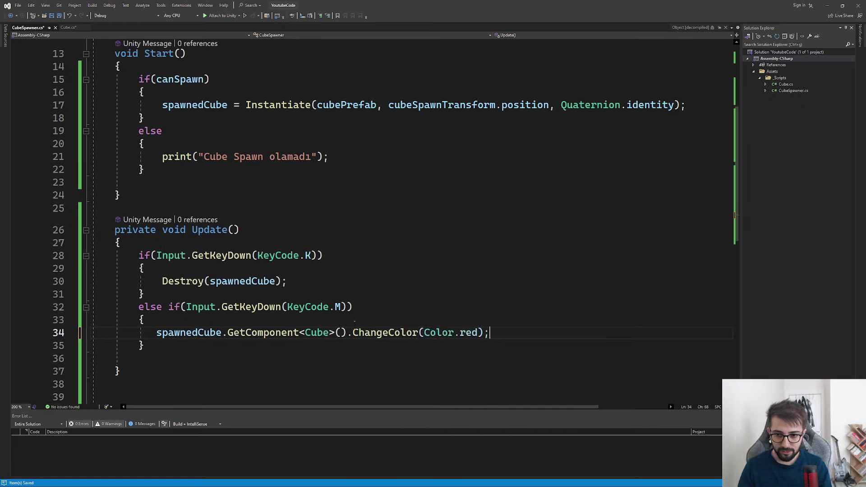
Step: Change the ChangeColor argument from Color.red to Color.black
left_click_drag(477, 332, 424, 333)
key("BackSpace")
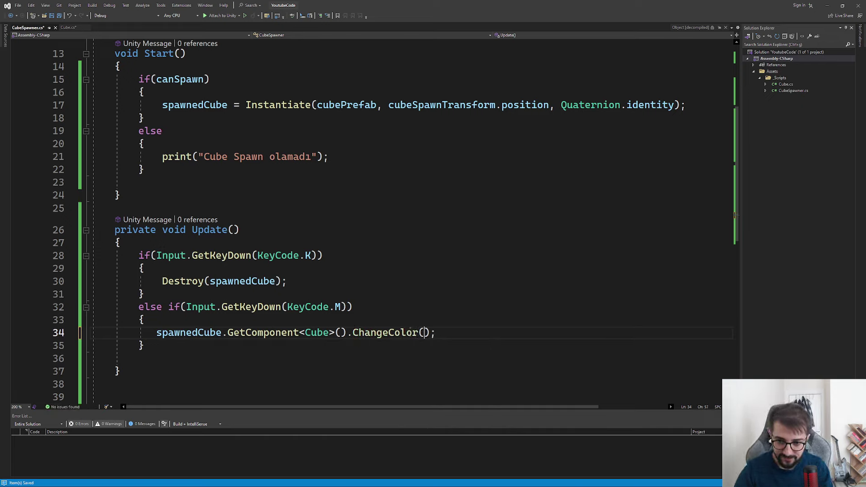
key("Down")
key("Down")
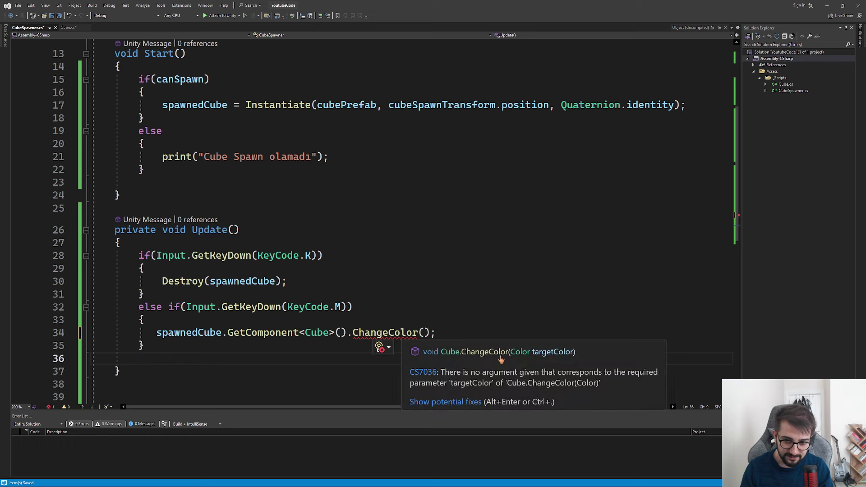
left_click(428, 333)
key("BackSpace")
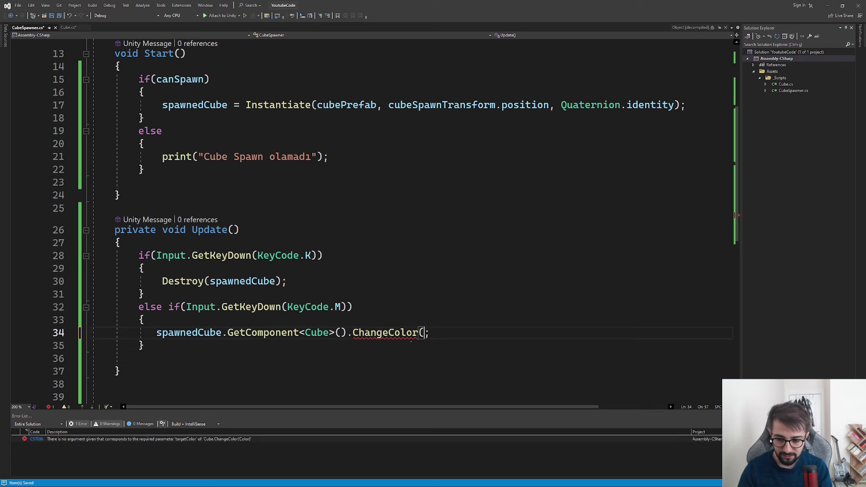
right_click(411, 342)
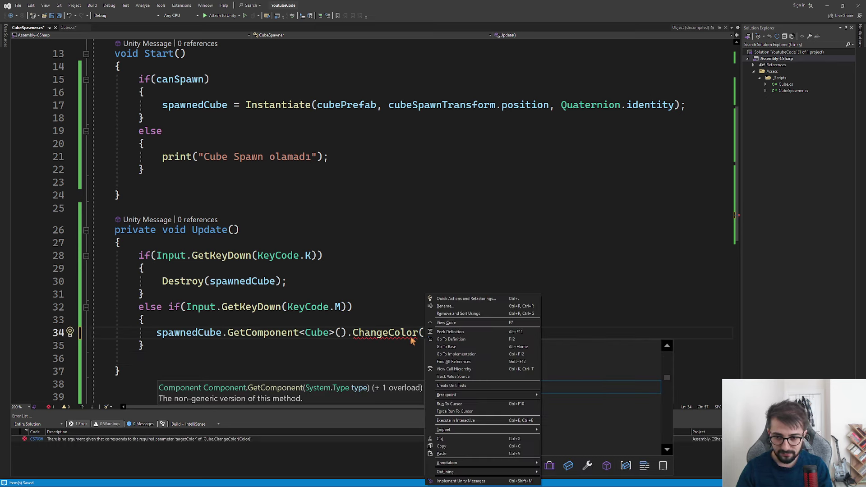
key("Escape")
key("ctrl+shift+space")
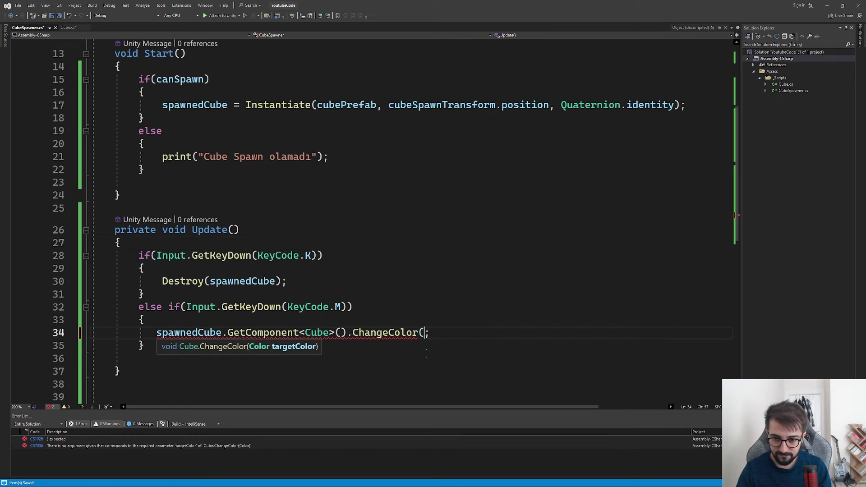
key("BackSpace")
type("(")
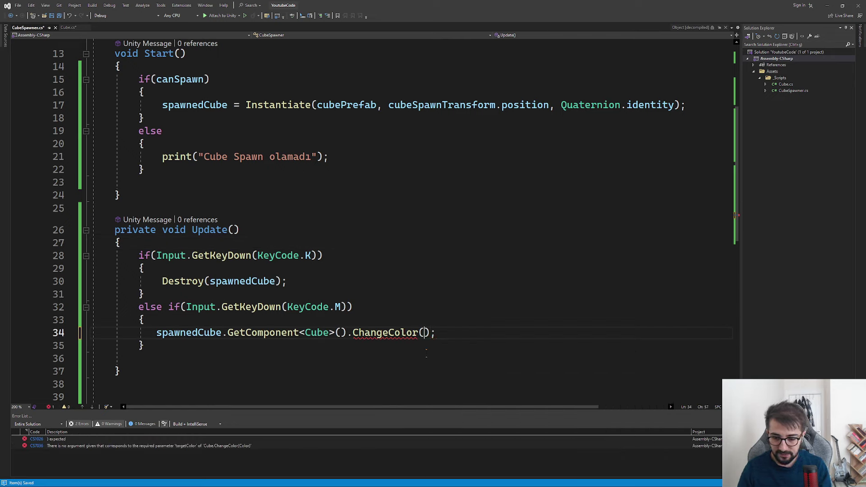
type("Color.")
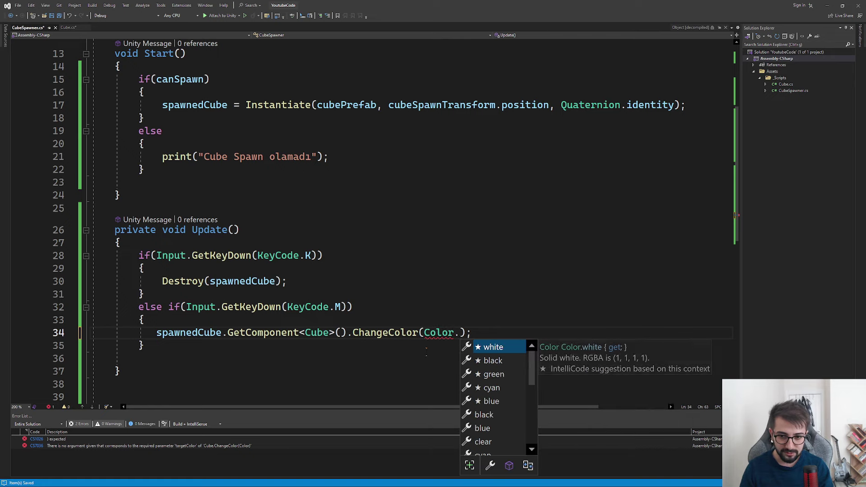
scroll(490, 410, "down", 2)
scroll(491, 411, "down", 2)
scroll(491, 410, "up", 4)
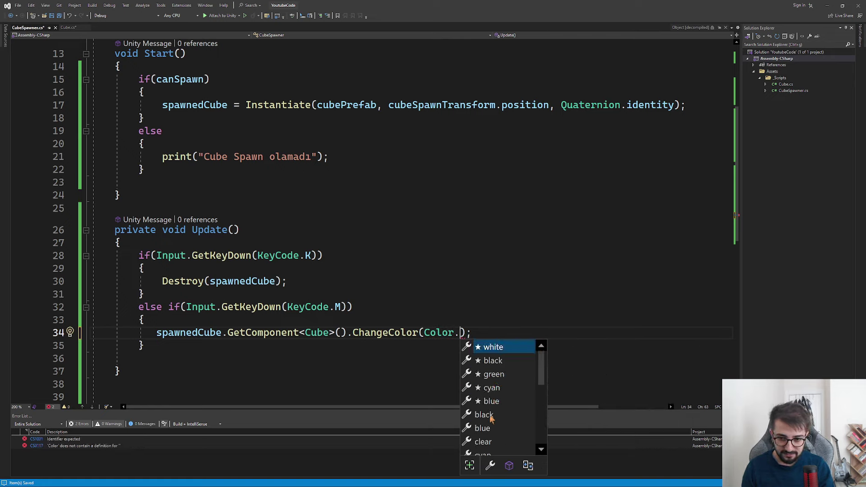
double_click(490, 417)
key("End")
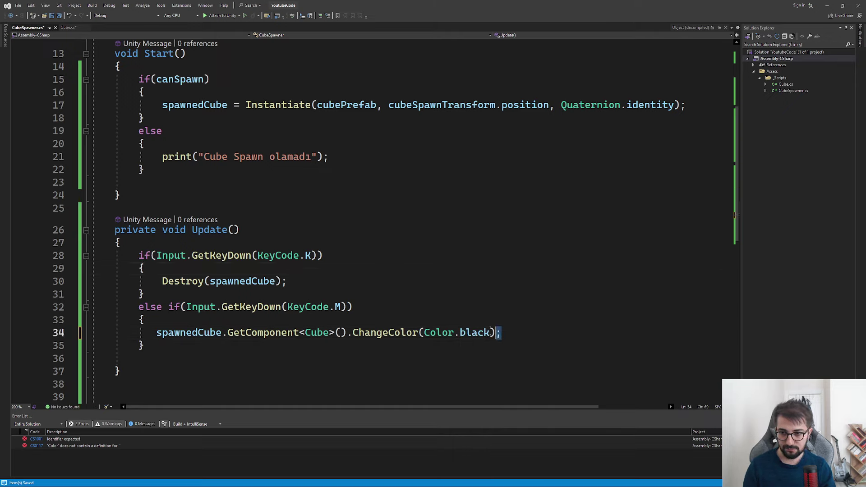
key("shift+Home")
left_click(434, 282)
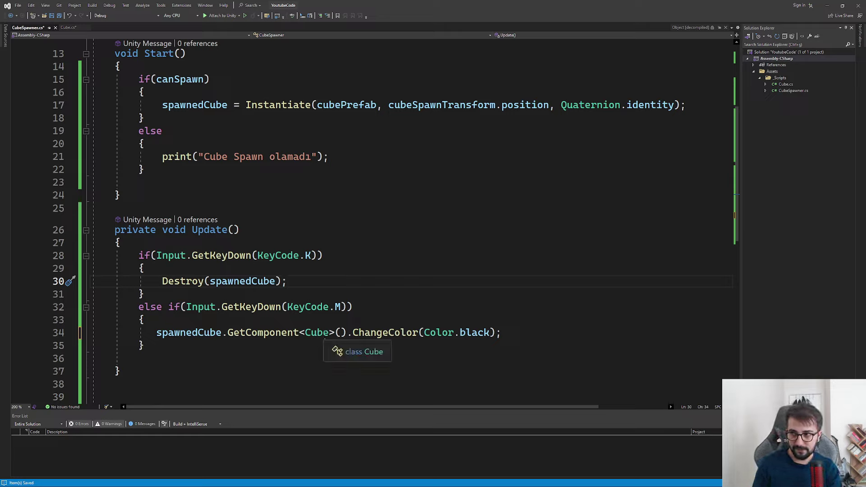
Step: Save both CubeSpawner.cs and Cube.cs
key("ctrl+s")
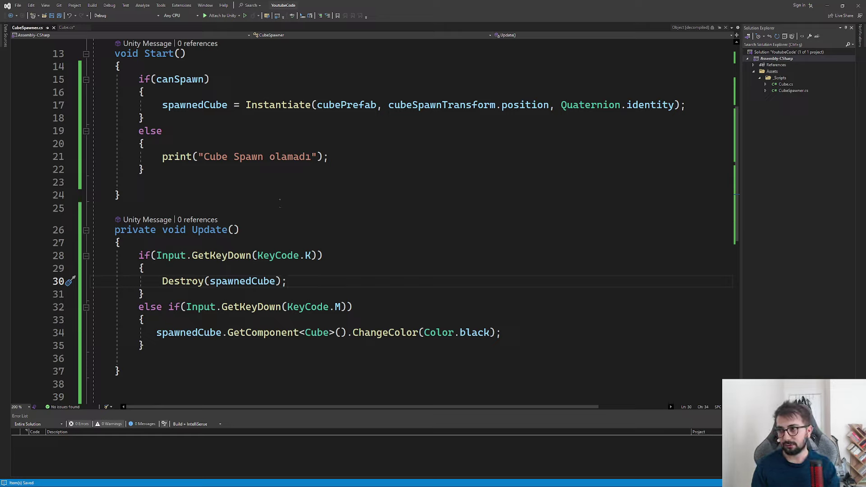
left_click(66, 28)
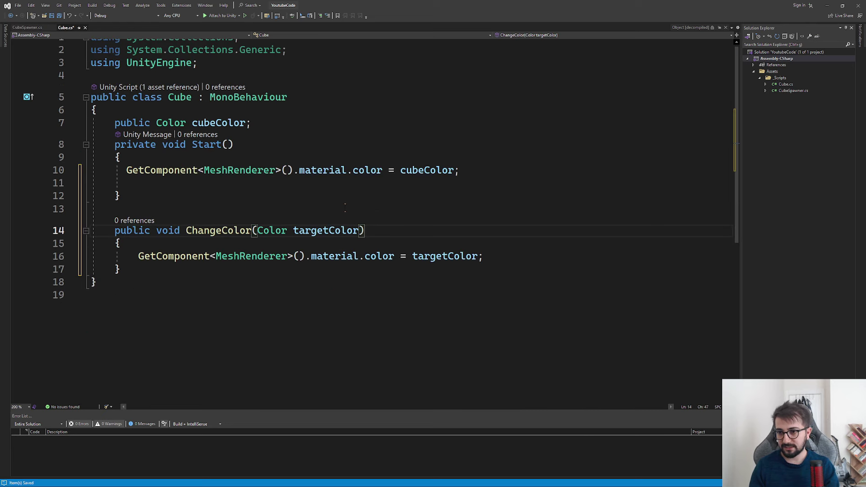
key("ctrl+s")
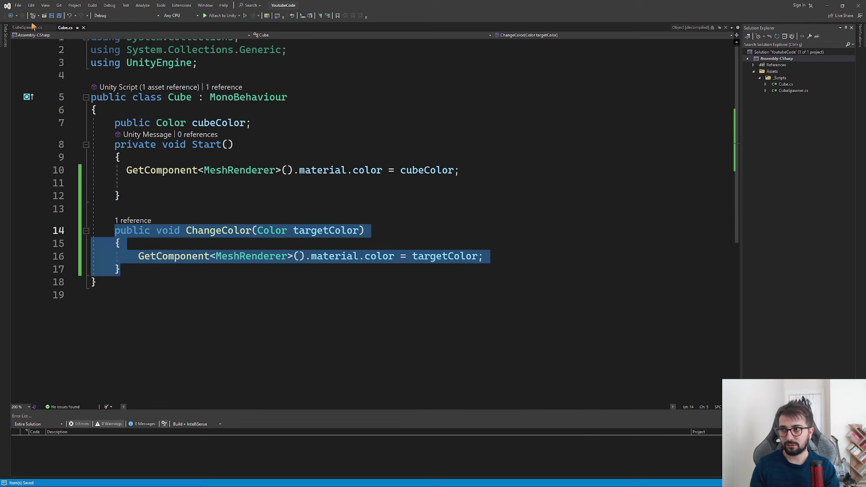
left_click(31, 29)
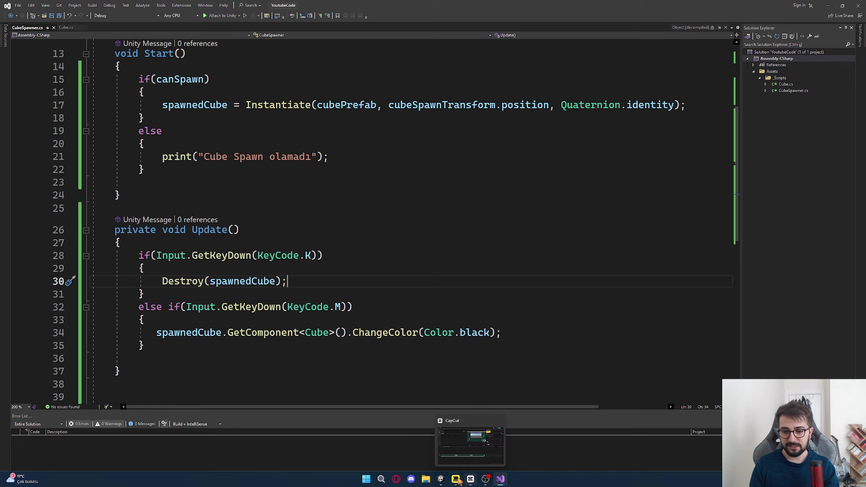
left_click(441, 479)
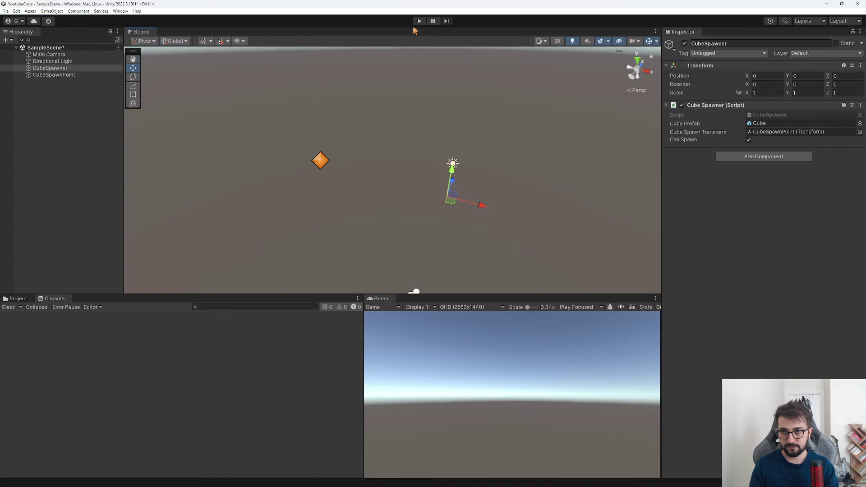
left_click(418, 21)
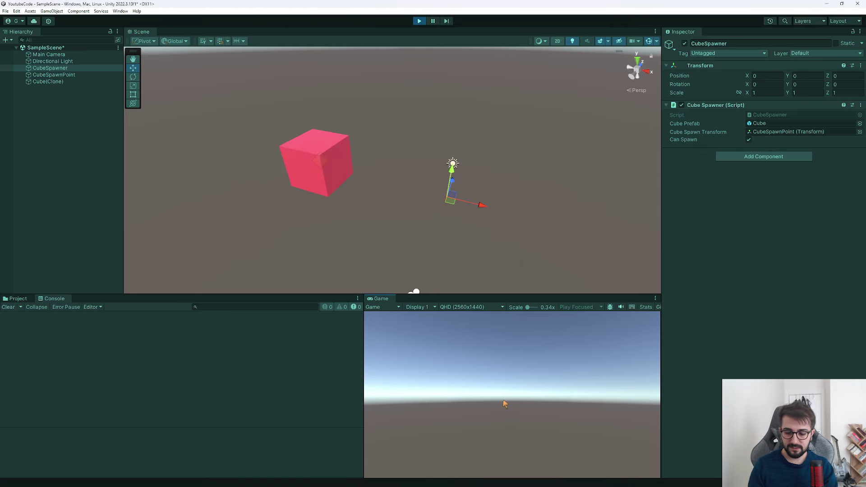
left_click(420, 21)
key("alt+Tab")
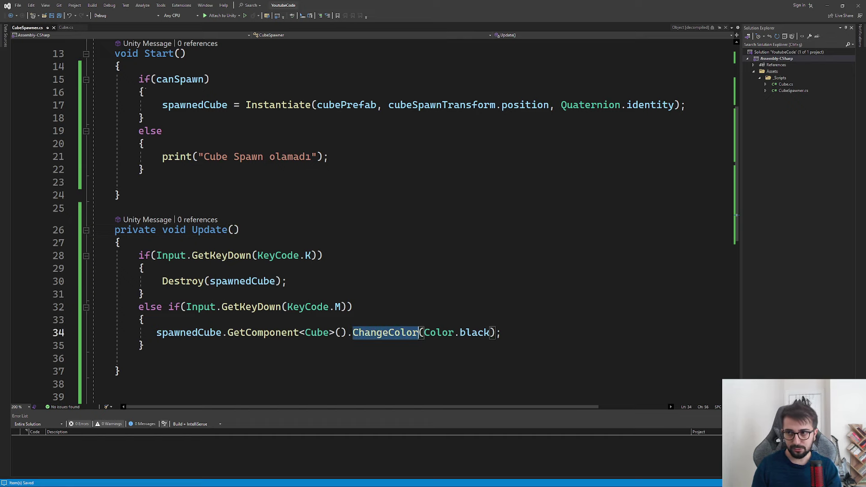
left_click(405, 334, "ctrl")
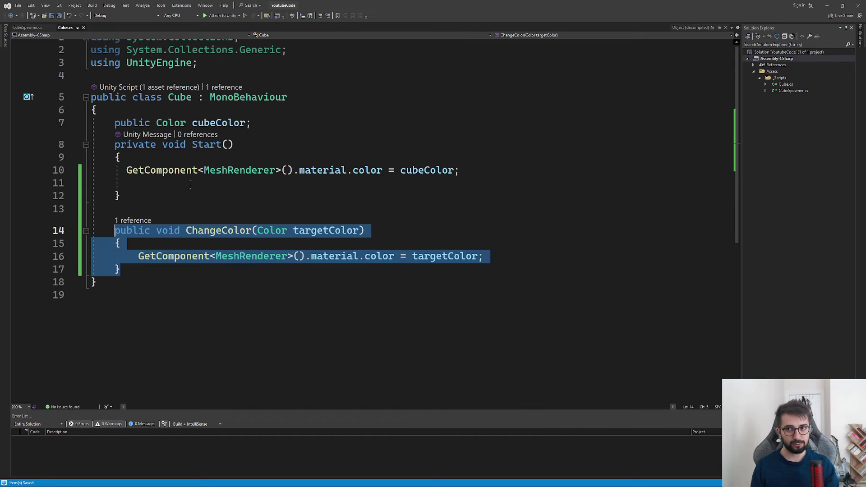
left_click(426, 389)
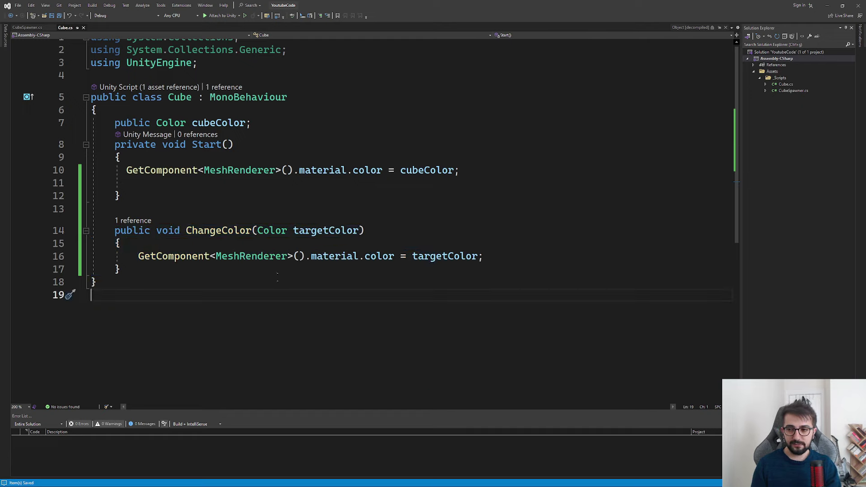
left_click_drag(135, 256, 485, 258)
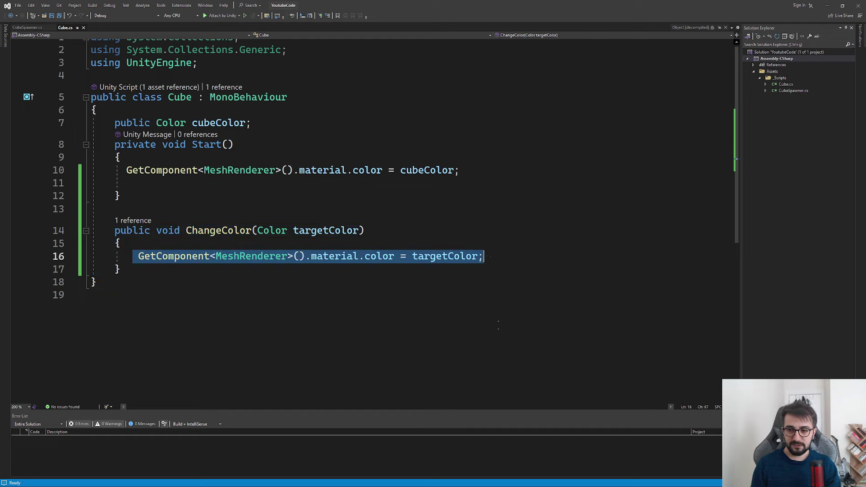
left_click(498, 325)
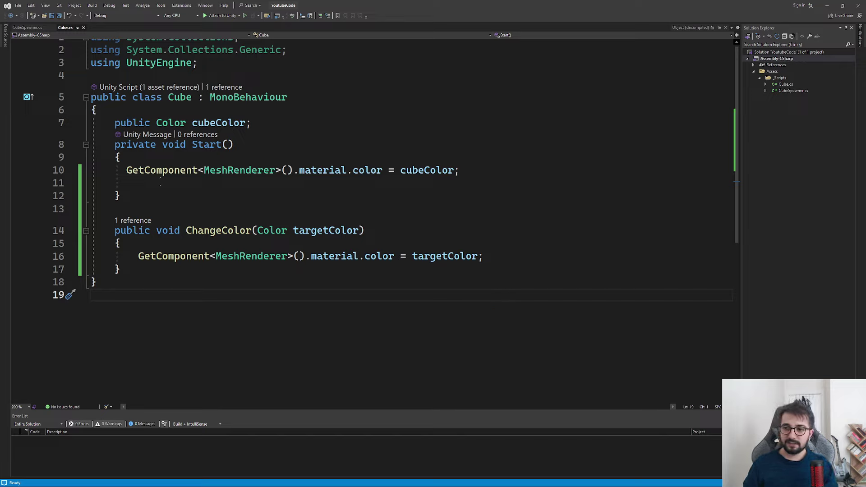
left_click(253, 230)
left_click(241, 284)
key("Up")
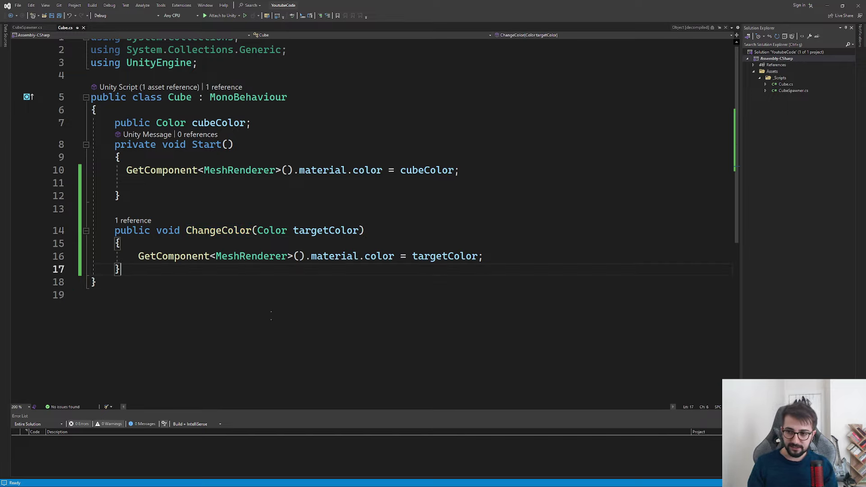
left_click(27, 28)
left_click_drag(501, 333, 155, 332)
left_click(179, 356)
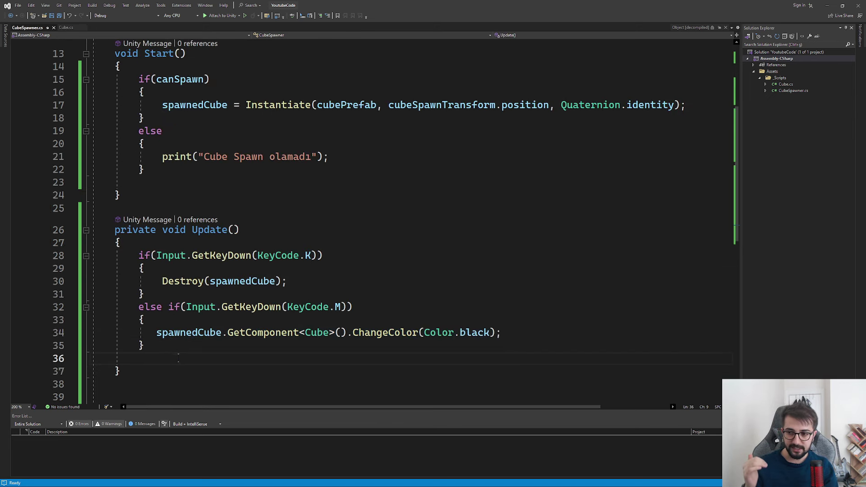
left_click(65, 28)
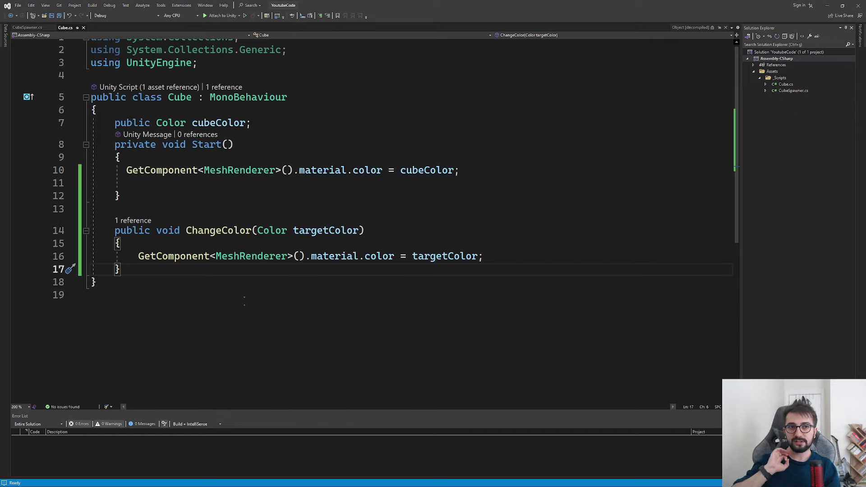
left_click(25, 27)
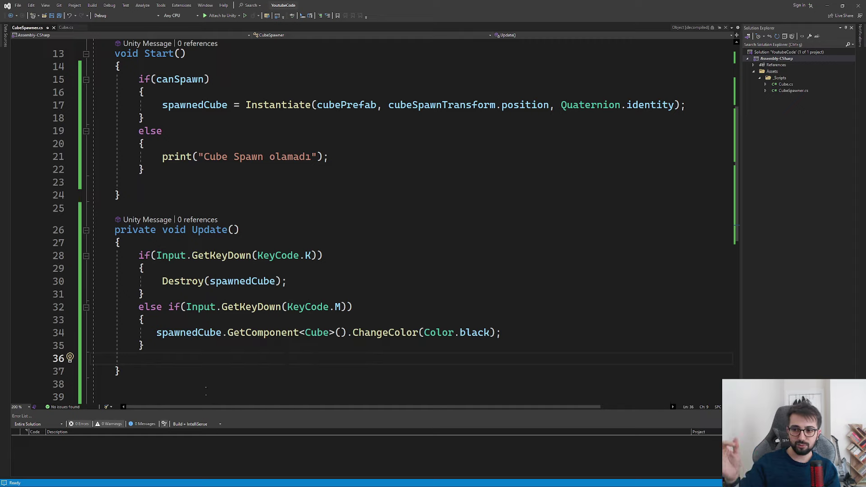
left_click_drag(138, 333, 495, 332)
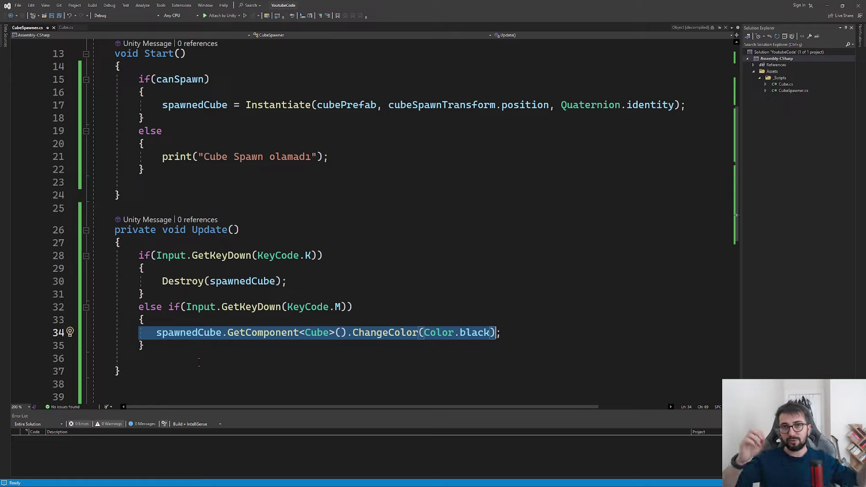
left_click(199, 366)
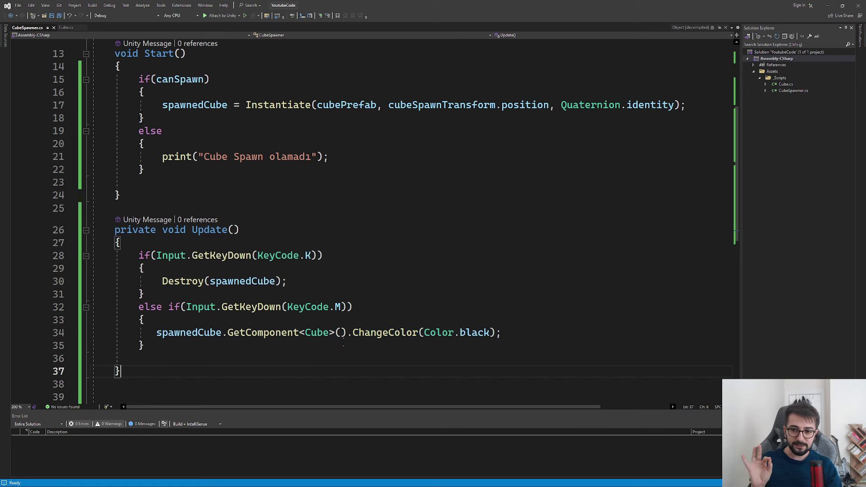
left_click(66, 28)
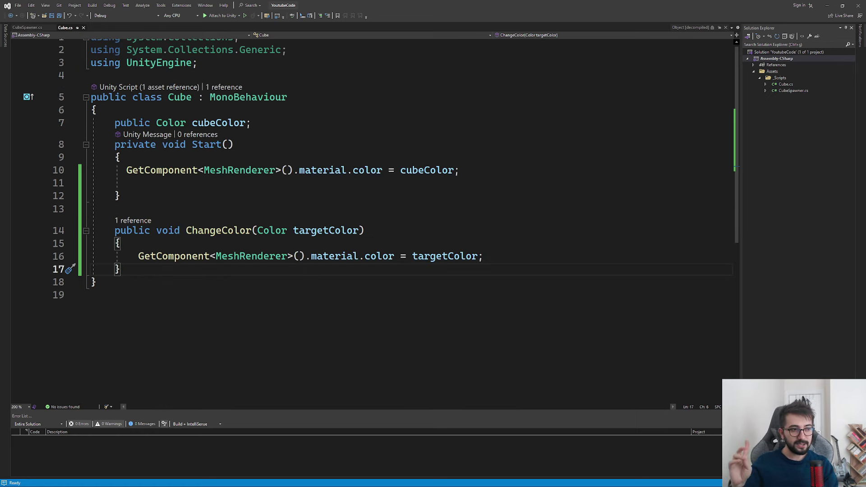
left_click(27, 27)
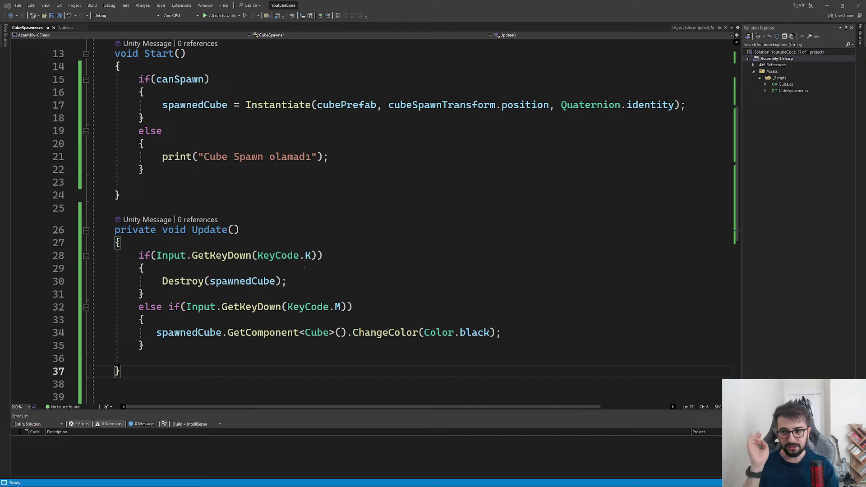
left_click(235, 261)
left_click(149, 346)
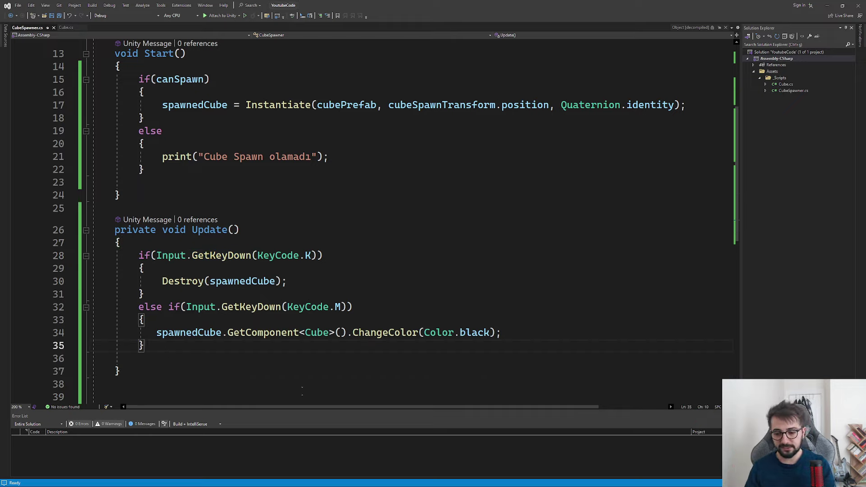
key("Return")
type("if(")
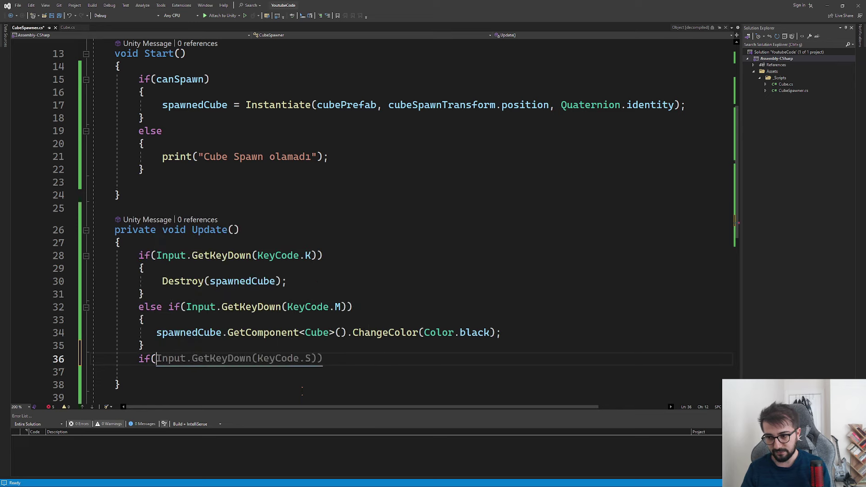
type("In")
key("Tab")
type(".")
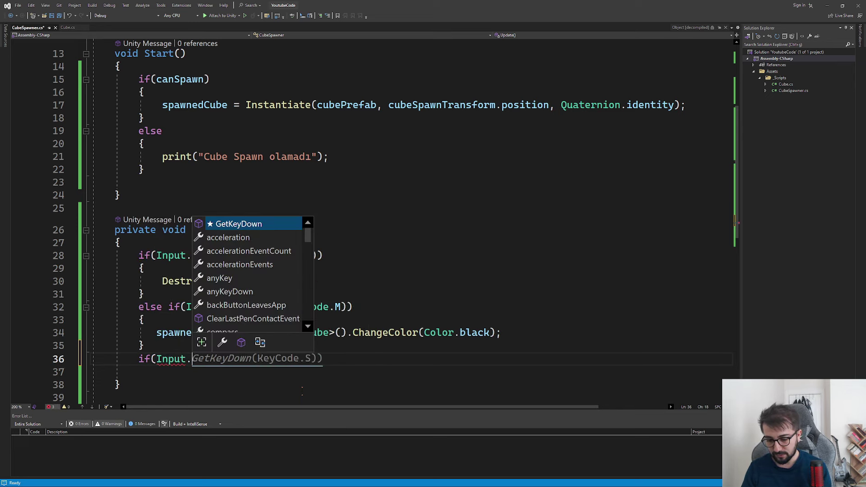
type("GetMo")
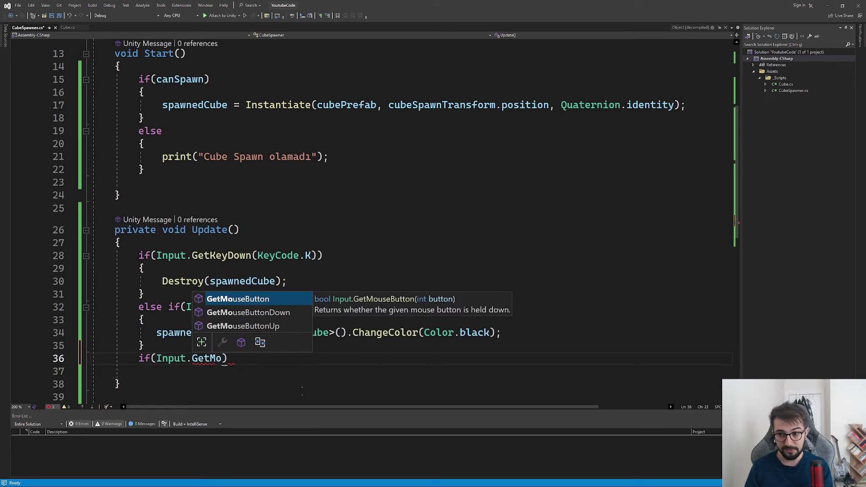
key("Down")
key("Tab")
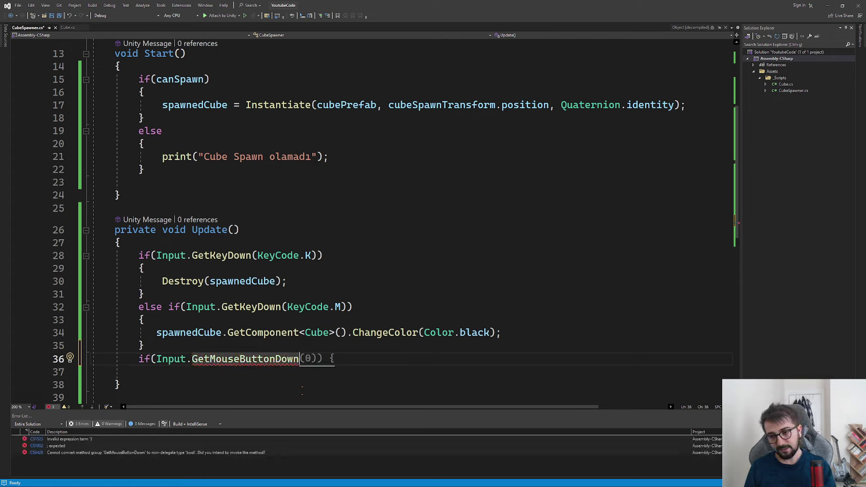
key("Escape")
key("shift+Home")
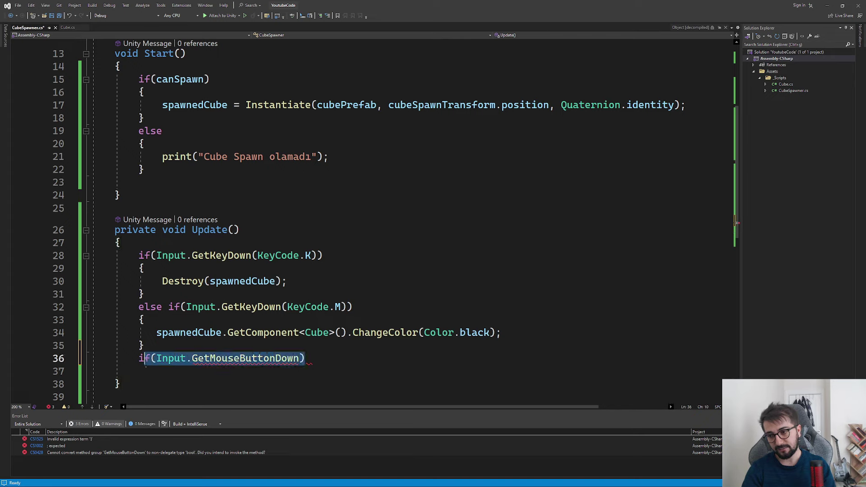
key("BackSpace")
type("if")
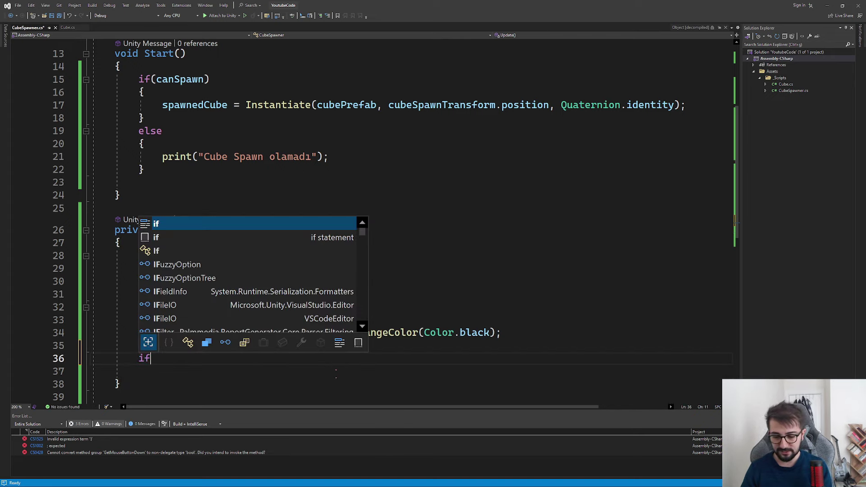
type("(")
key("Tab")
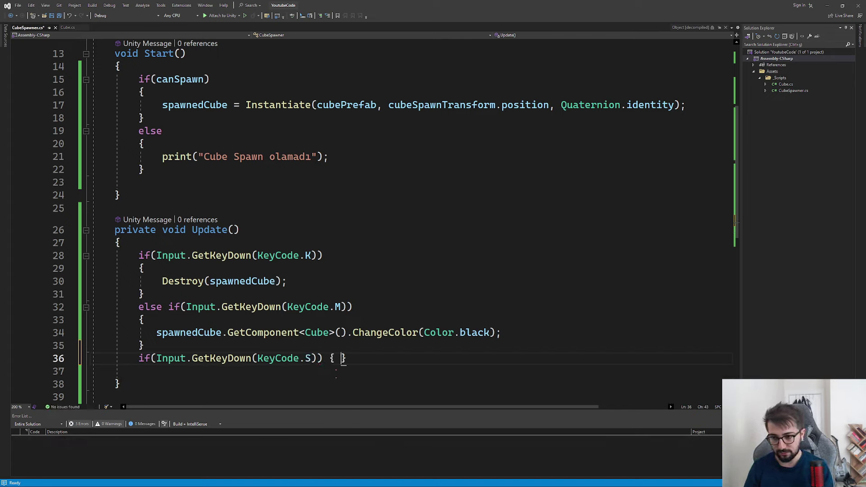
left_click_drag(311, 359, 192, 359)
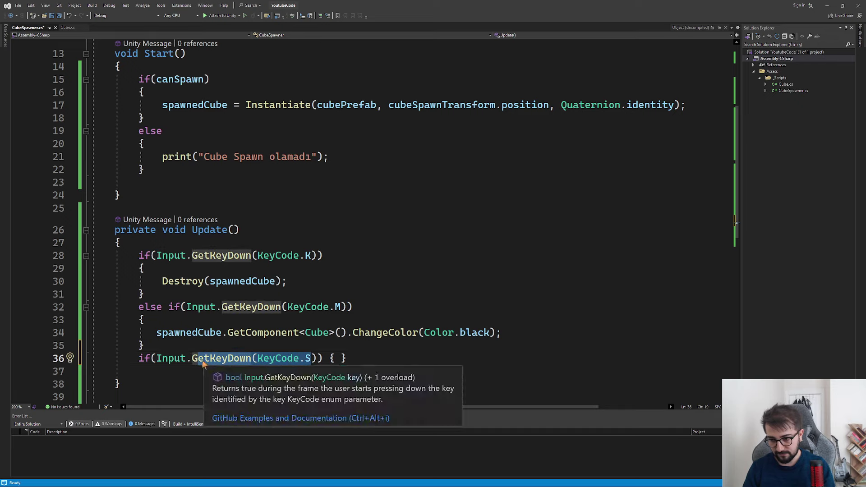
key("BackSpace")
type("GetMouse")
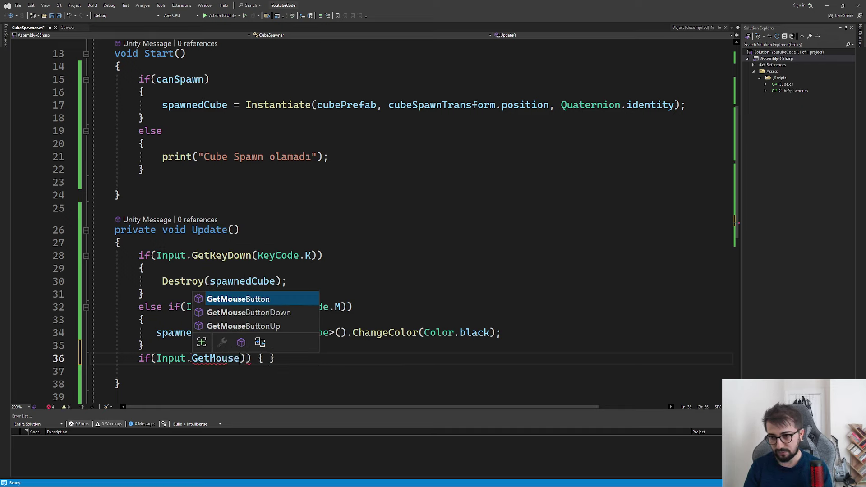
key("Down")
key("Tab")
type("(")
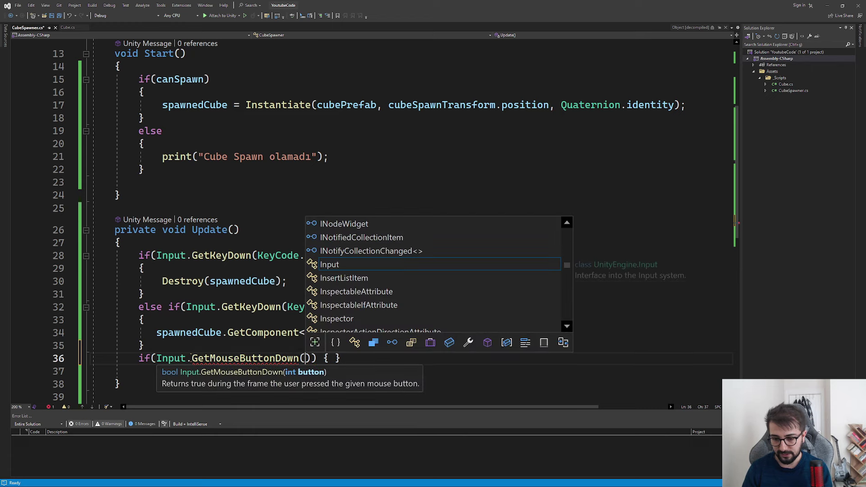
type("0))")
key("Return")
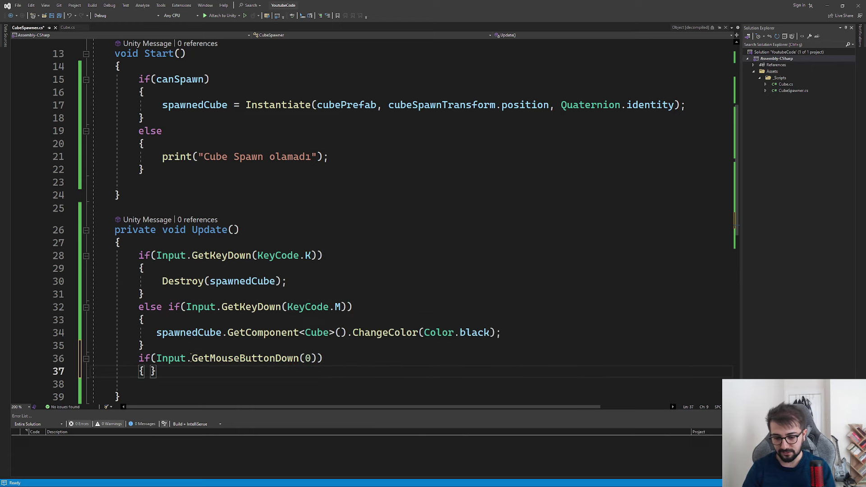
key("Return")
scroll(361, 216, "down", 2)
key("Right")
key("Right")
key("Return")
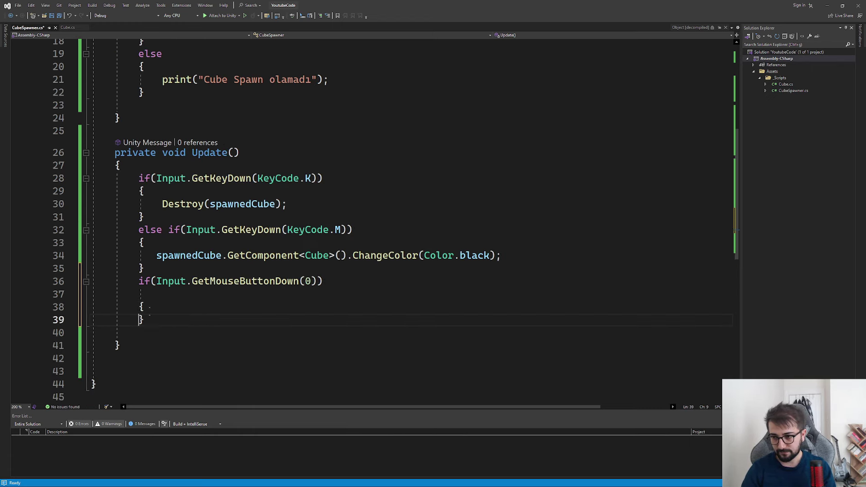
key("Up")
key("Return")
key("Up")
key("Up")
key("BackSpace")
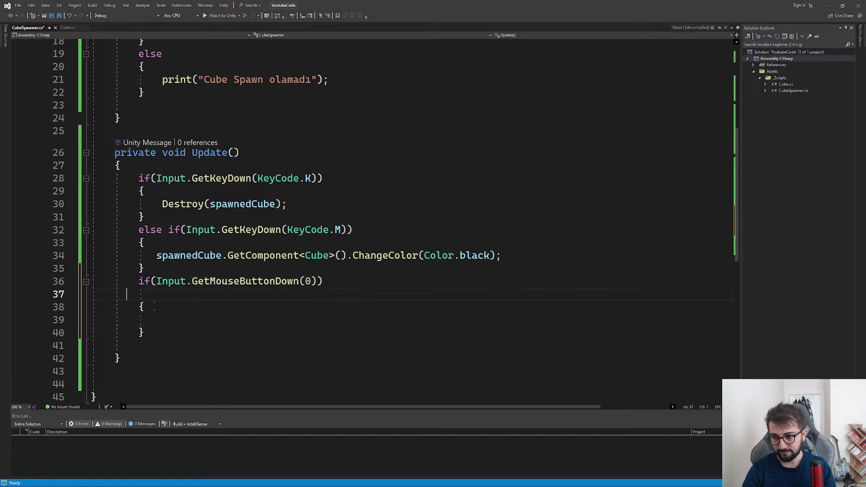
key("BackSpace")
key("BackSpace")
key("BackSpace")
key("BackSpace")
key("BackSpace")
key("BackSpace")
key("BackSpace")
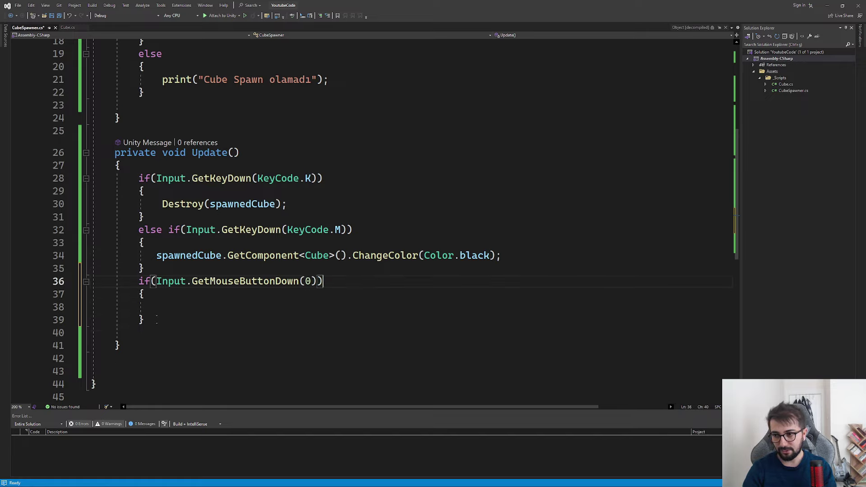
key("Down")
key("Down")
key("Down")
key("shift+Up")
key("shift+Up")
key("shift+Up")
key("BackSpace")
key("Return")
scroll(360, 216, "up", 1)
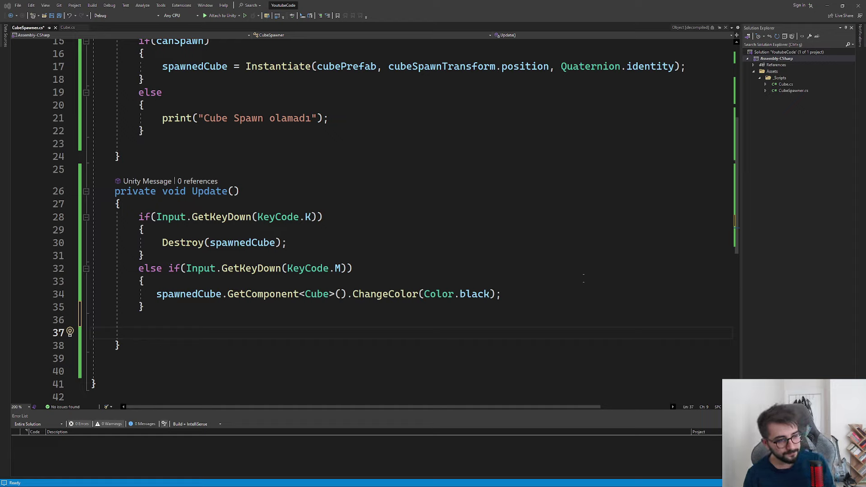
Step: Drag the Main Camera up and back to Y 10.83, Z -9.35
left_click(342, 218)
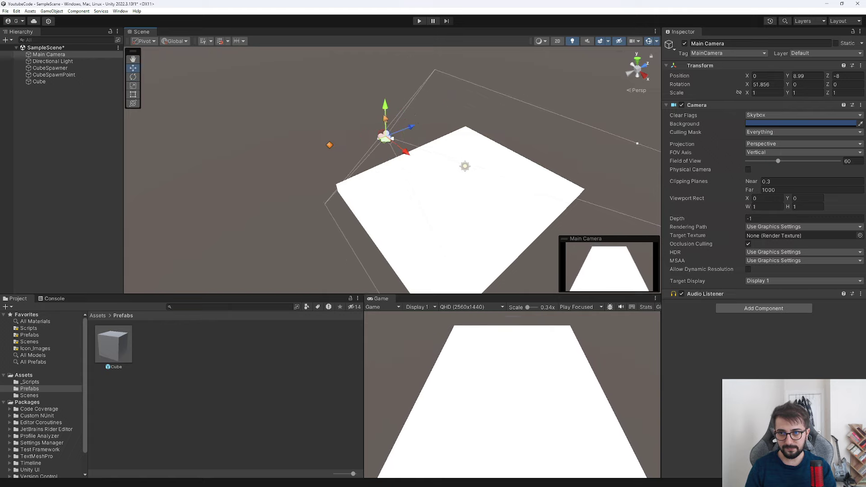
mouse_move(413, 131)
left_mouse_down()
mouse_move(410, 97)
mouse_move(384, 105)
left_mouse_up()
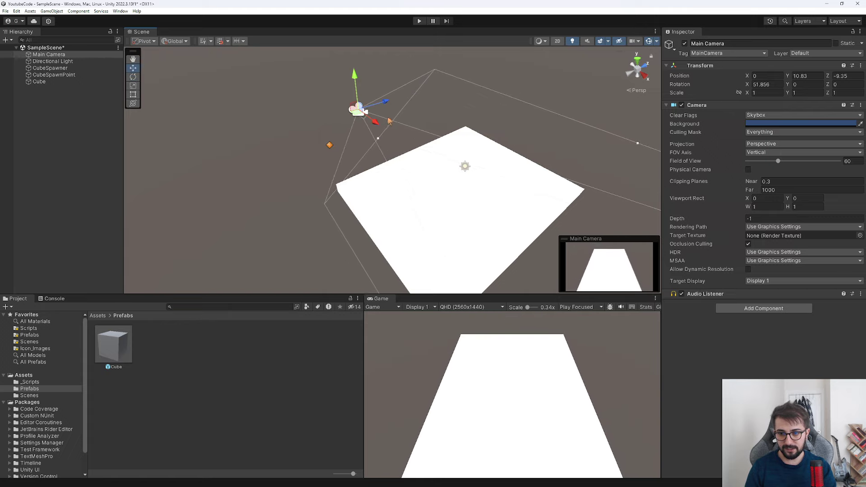
Step: Create a new material named GroundMat in the Assets folder
left_click(97, 315)
right_click(242, 380)
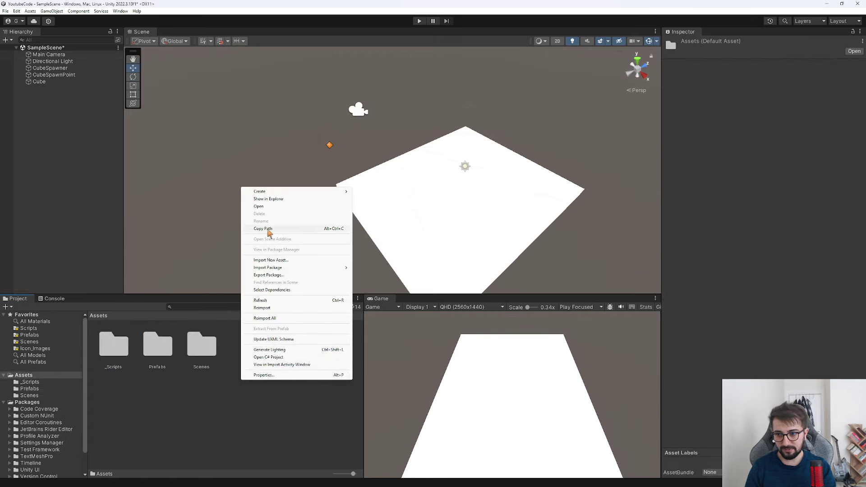
mouse_move(276, 195)
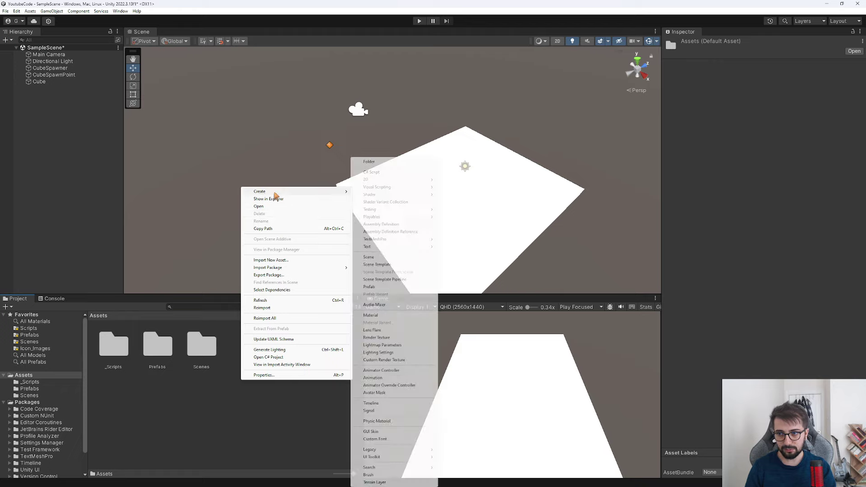
left_click(374, 315)
type("GroundMat")
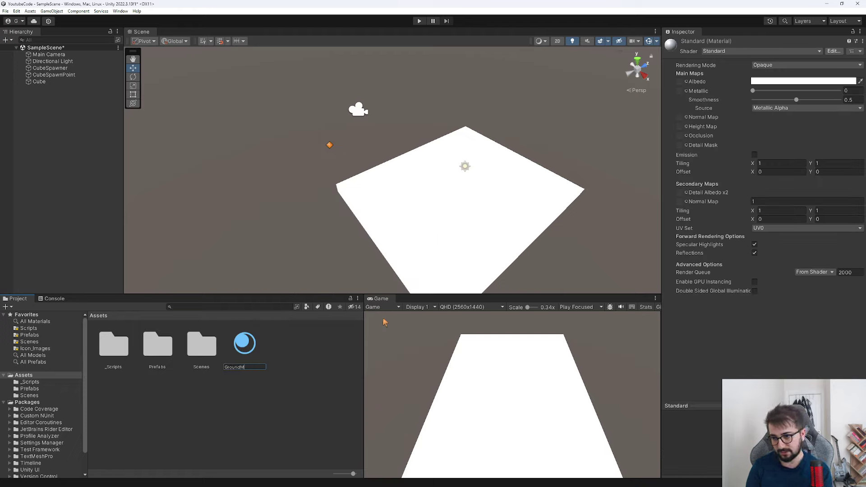
key("Return")
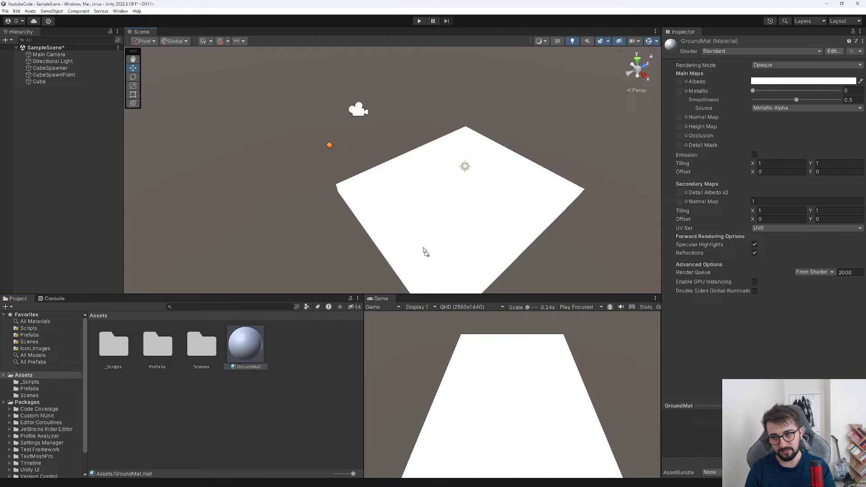
Step: Give GroundMat a near-black Albedo and Metallic of about 0.376
left_click(766, 81)
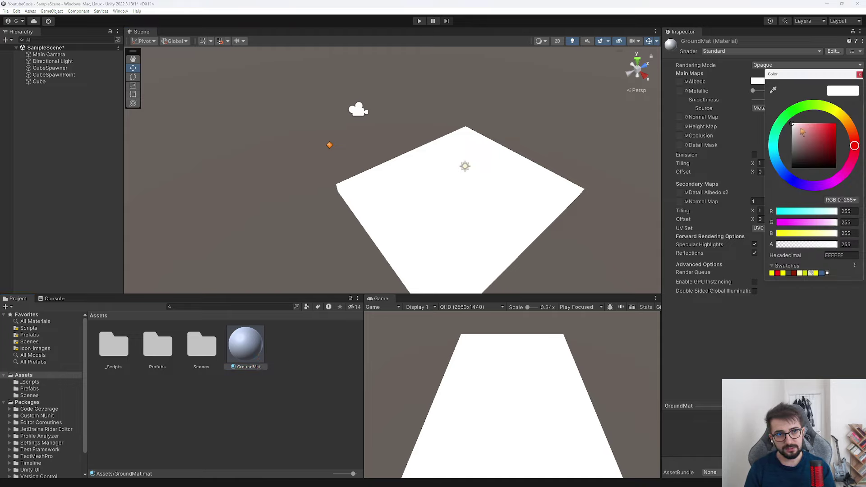
left_click_drag(793, 126, 787, 165)
right_click_drag(504, 149, 519, 159)
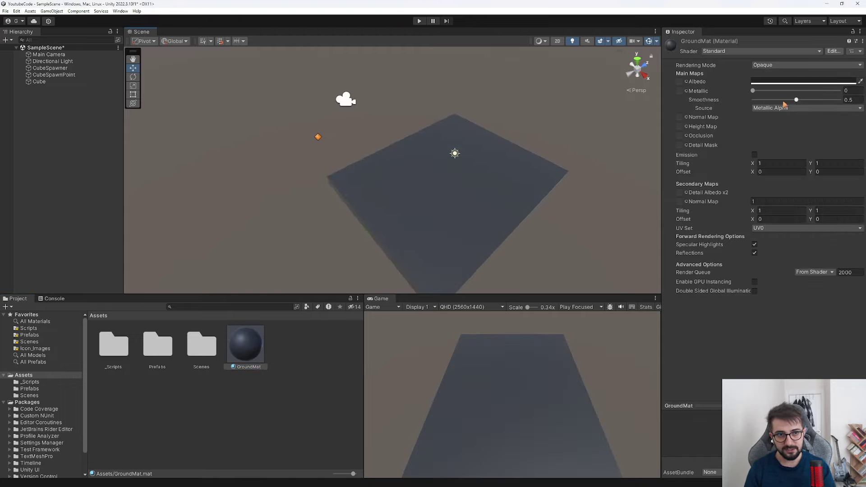
left_click_drag(769, 92, 784, 90)
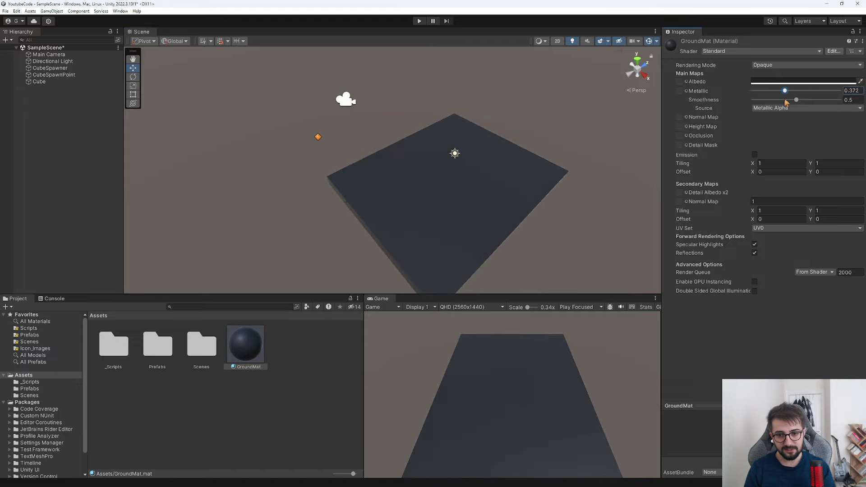
Step: Slide the CubeSpawnPoint object along the X axis
right_click_drag(392, 176, 250, 145)
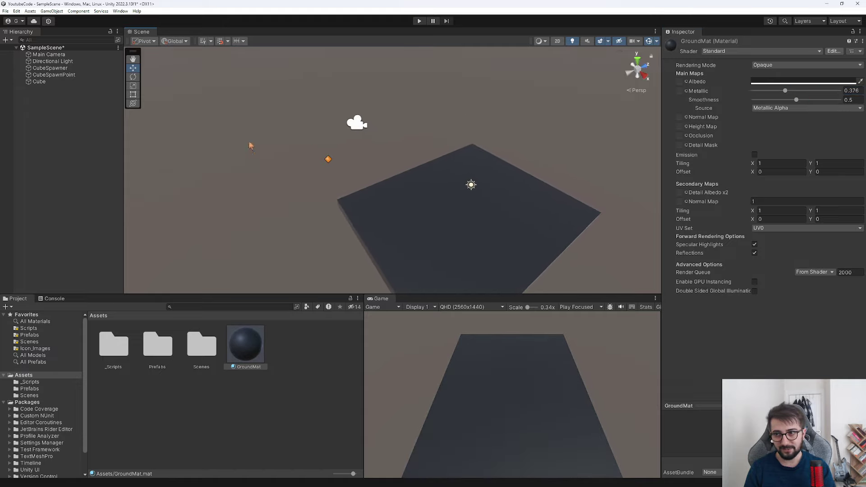
left_click(54, 75)
left_click_drag(352, 154, 477, 138)
Step: Play-test the scene and inspect the spawned red cube clone
left_click(485, 155)
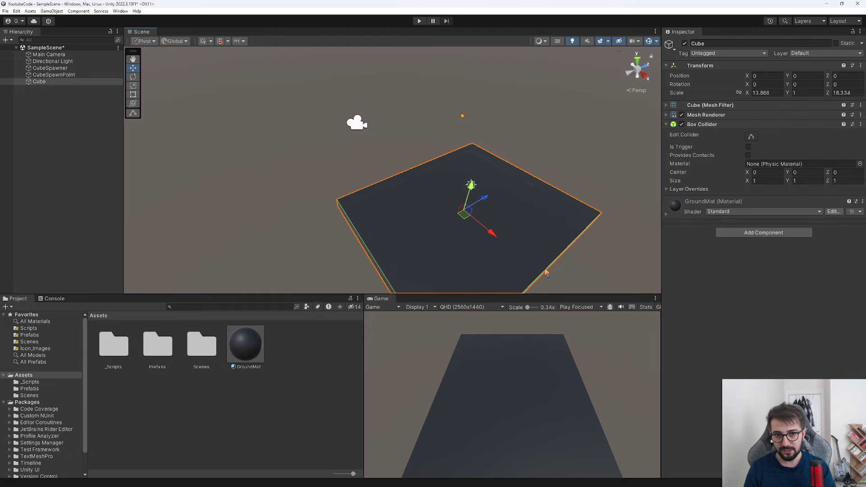
right_click_drag(451, 216, 396, 252)
right_click_drag(416, 201, 429, 203)
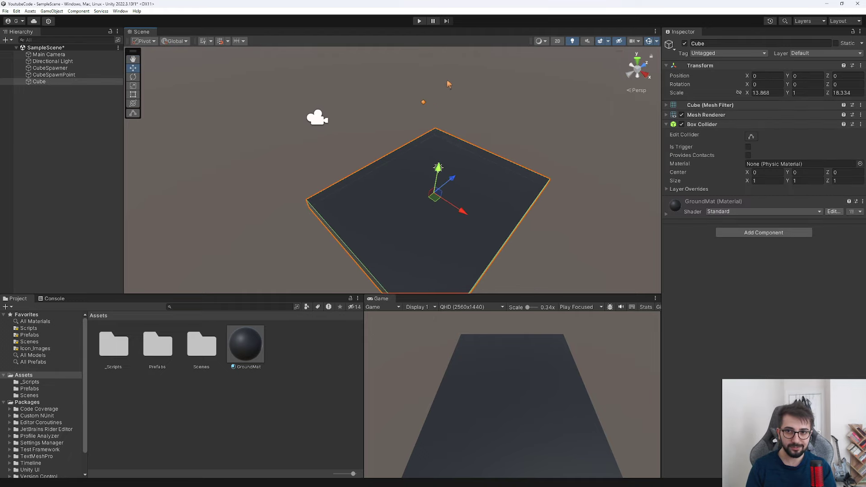
left_click(418, 21)
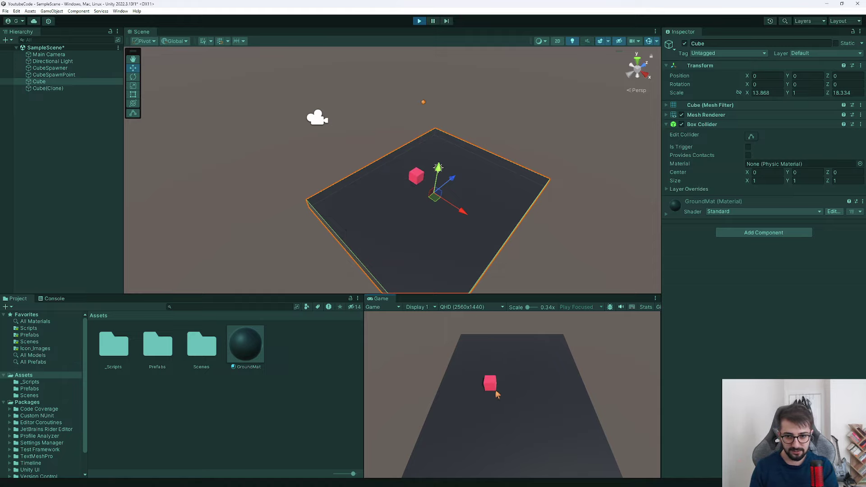
left_click(416, 176)
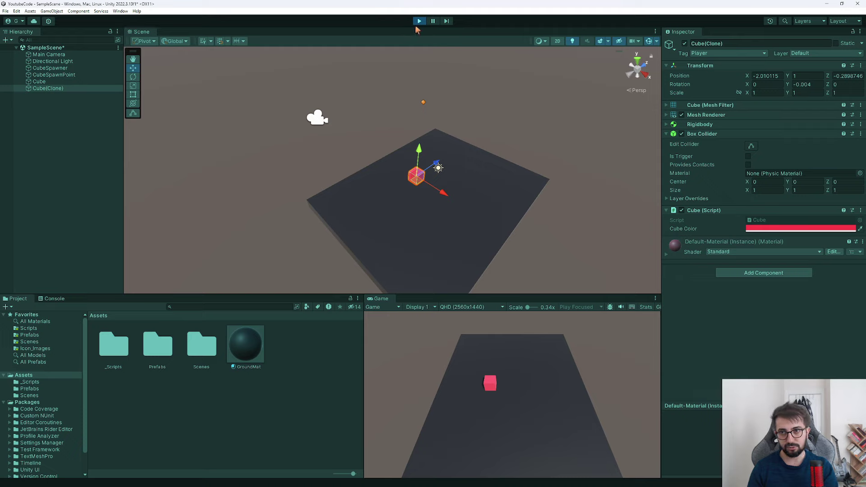
left_click(418, 22)
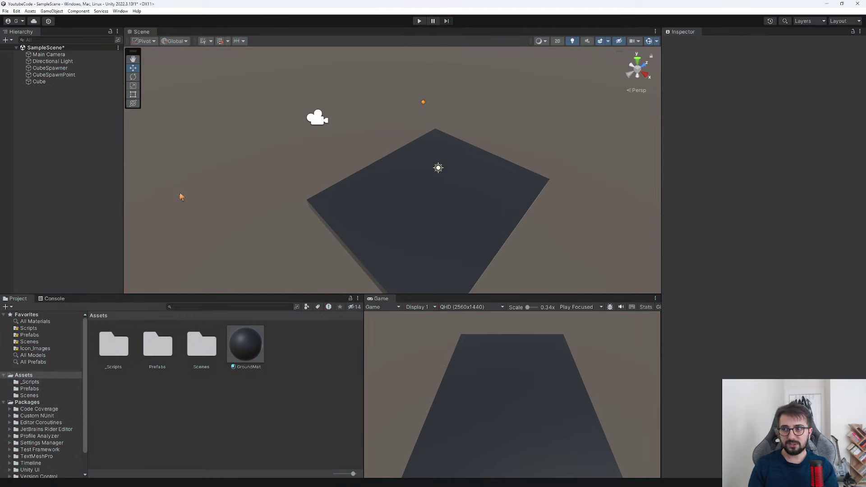
Step: Rename the ground plane object to 'Ground' and open the _Scripts folder
left_click(464, 203)
mouse_move(464, 202)
right_mouse_down()
mouse_move(429, 248)
mouse_move(470, 185)
mouse_move(437, 253)
right_mouse_up()
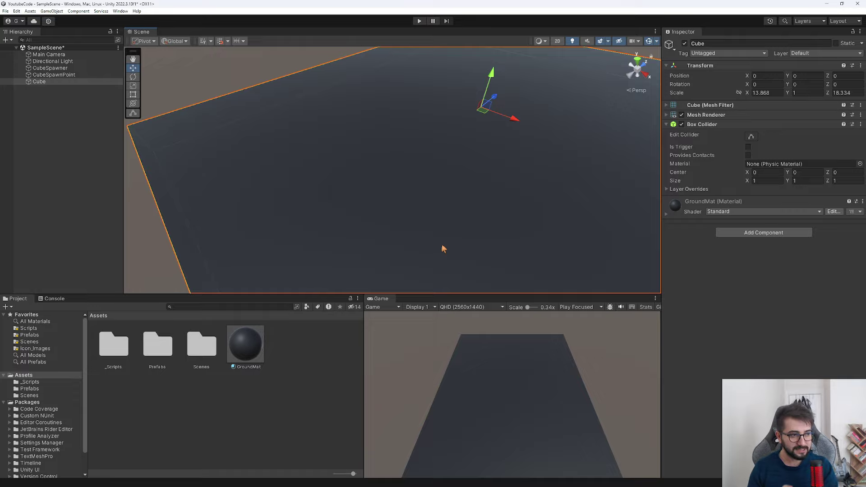
mouse_move(444, 248)
right_mouse_down()
mouse_move(393, 180)
mouse_move(365, 215)
right_mouse_up()
right_click_drag(415, 187, 176, 255)
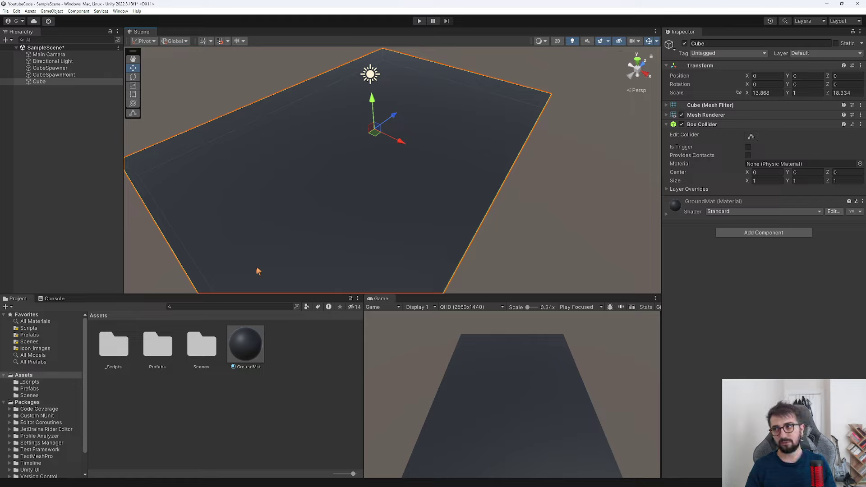
left_click(208, 399)
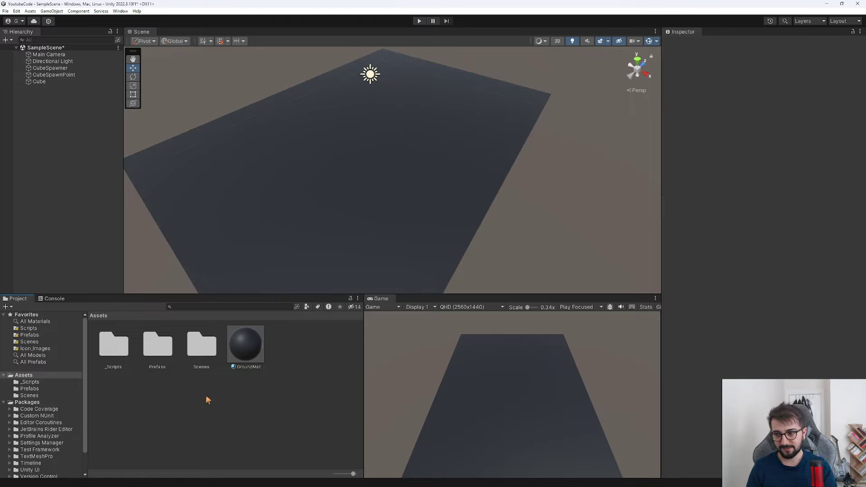
left_click(47, 80)
key("F2")
type("Ground")
key("Return")
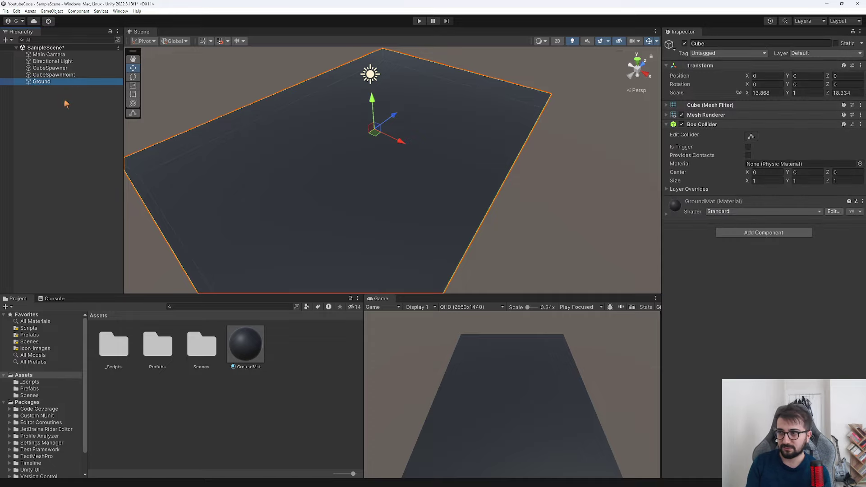
double_click(118, 354)
Step: Below ChangeColor in Cube.cs, insert the OnCollisionEnter(Collision collision) method stub from IntelliSense
left_click(118, 366)
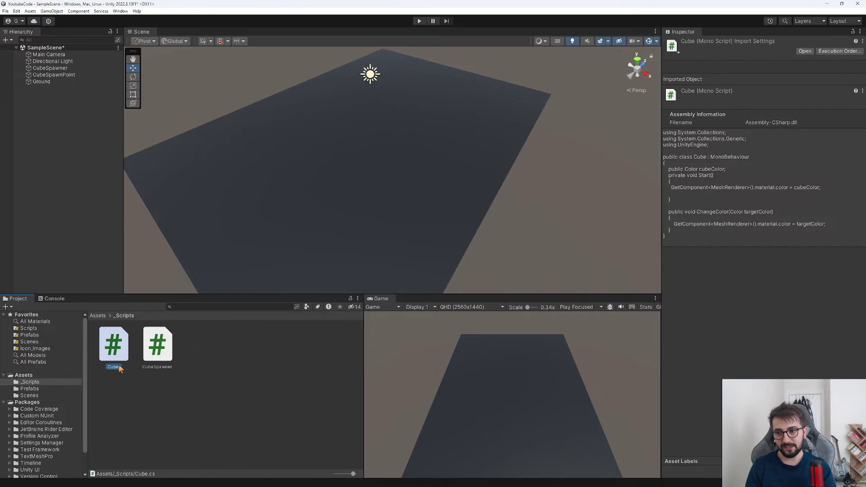
key("Return")
key("Return")
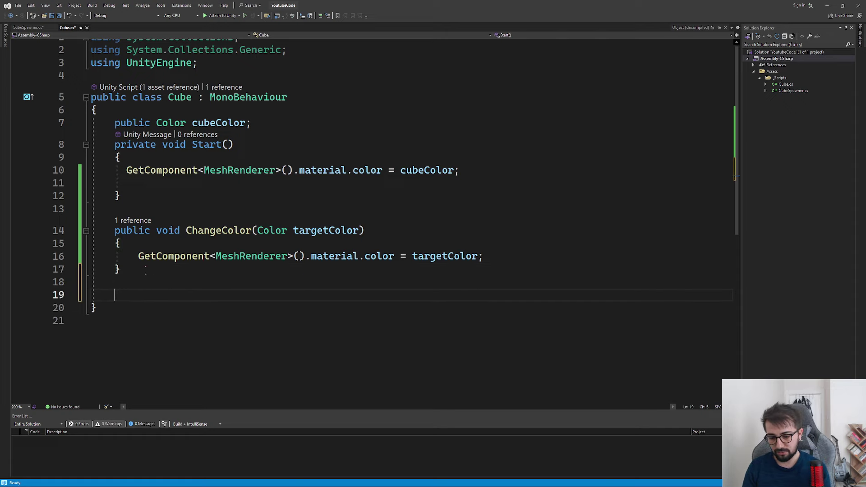
type("OnColl")
key("Tab")
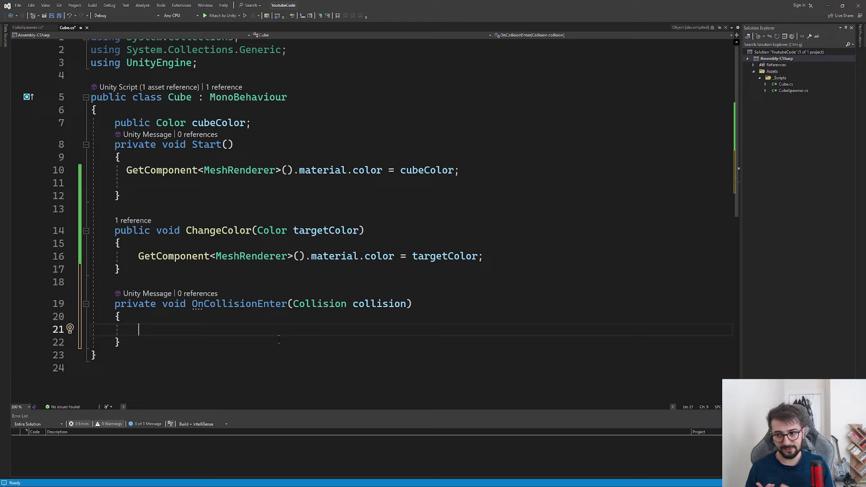
Step: Start typing onco below OnCollisionEnter to preview OnCollisionStay, then erase the typed text
left_click(200, 343)
key("Return")
type("onco")
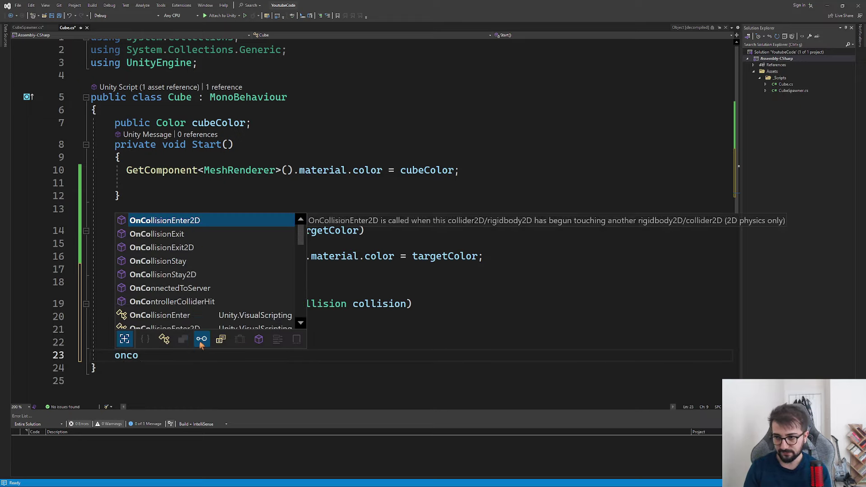
left_click(184, 267)
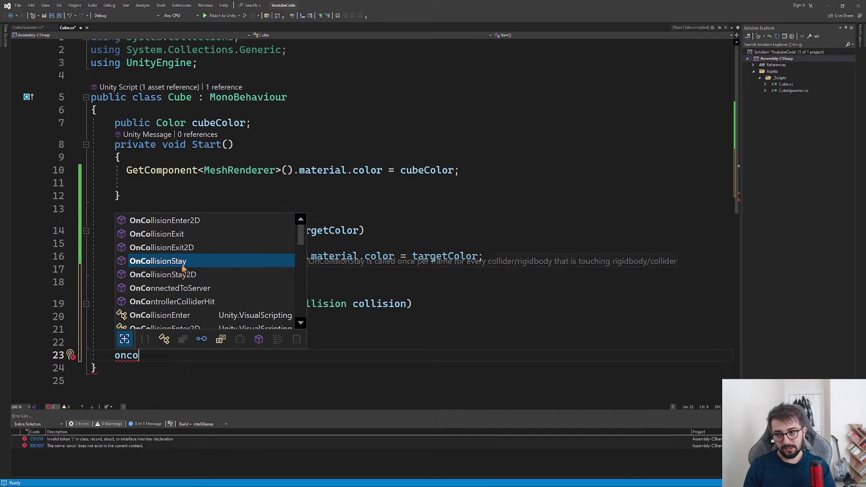
key("Escape")
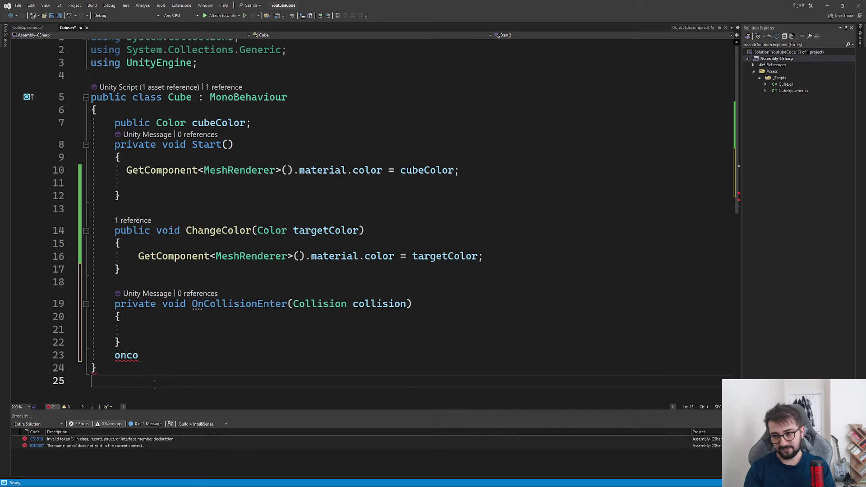
key("shift+Home")
key("BackSpace")
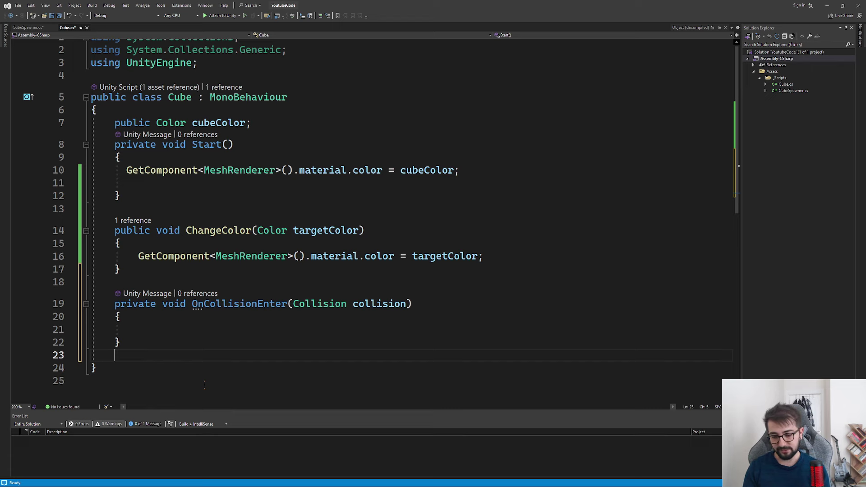
Step: Insert an OnTriggerEnter stub, delete it again, and restore down the Visual Studio window
type("ontr")
key("Down")
key("Down")
key("Return")
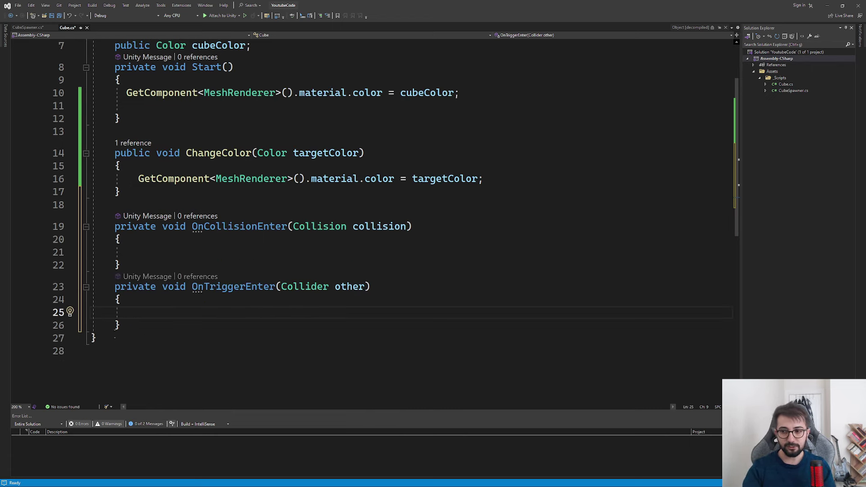
left_click_drag(141, 328, 93, 284)
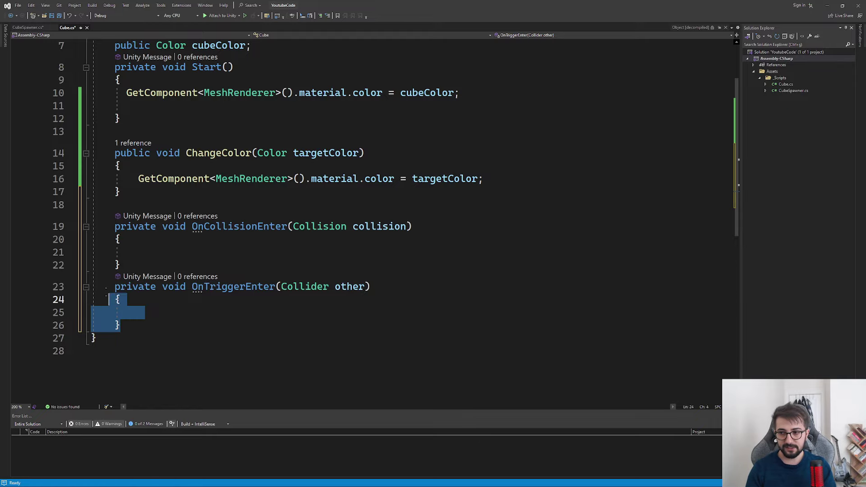
key("BackSpace")
mouse_move(390, 5)
left_mouse_down()
mouse_move(287, 128)
mouse_move(311, 140)
left_mouse_up()
left_click(114, 330)
left_click(98, 315)
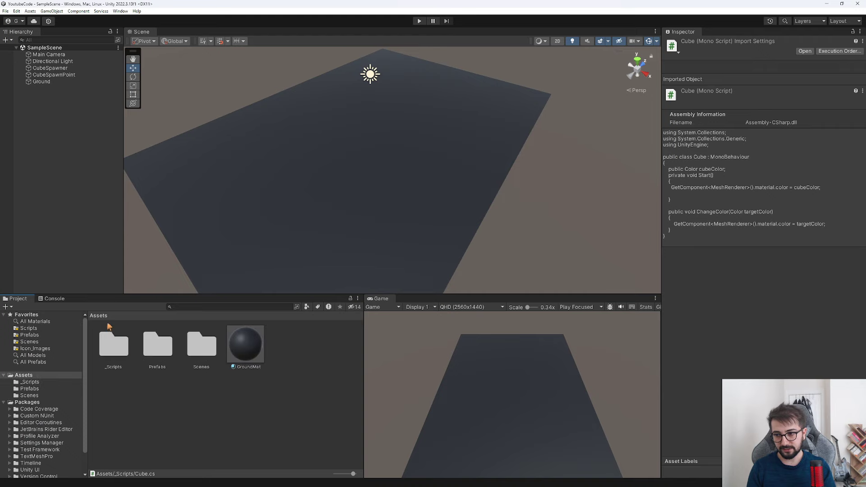
double_click(159, 344)
double_click(113, 345)
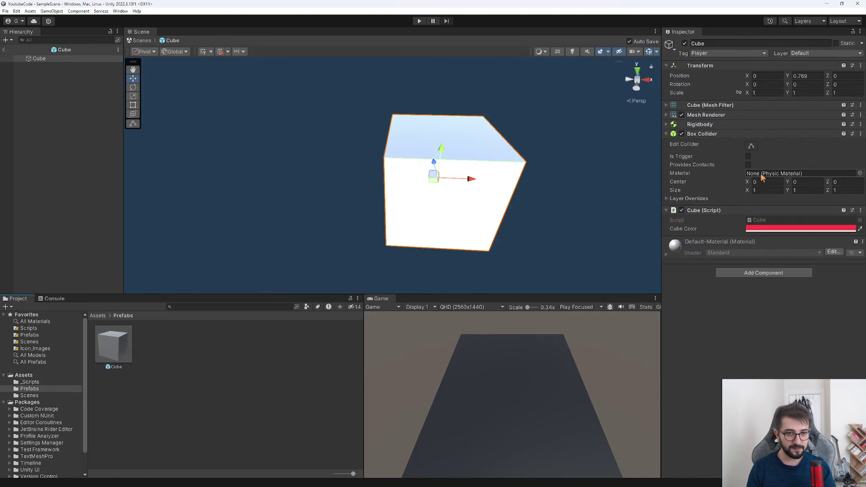
left_click(748, 156)
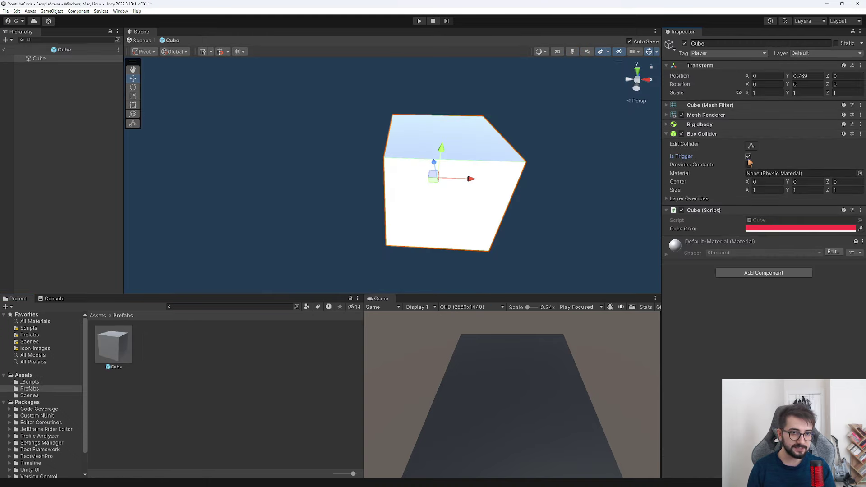
left_click(140, 41)
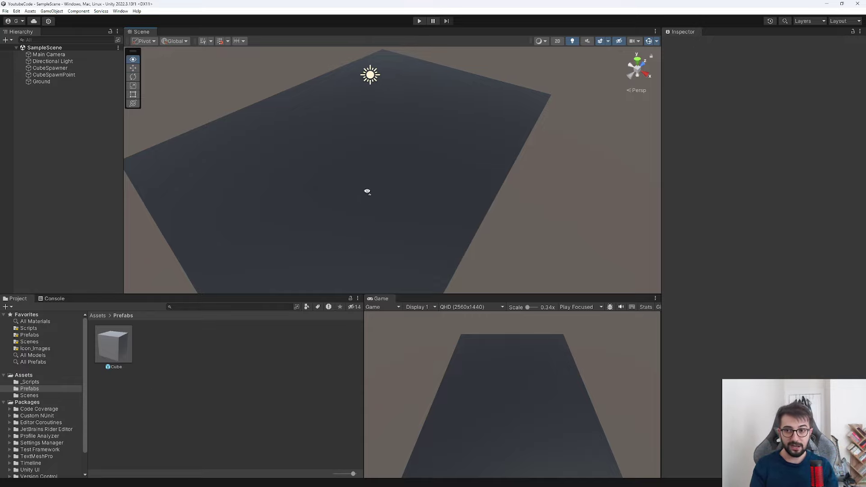
left_click(367, 190)
left_click_drag(408, 203, 469, 189, "alt")
scroll(469, 189, "down", 5)
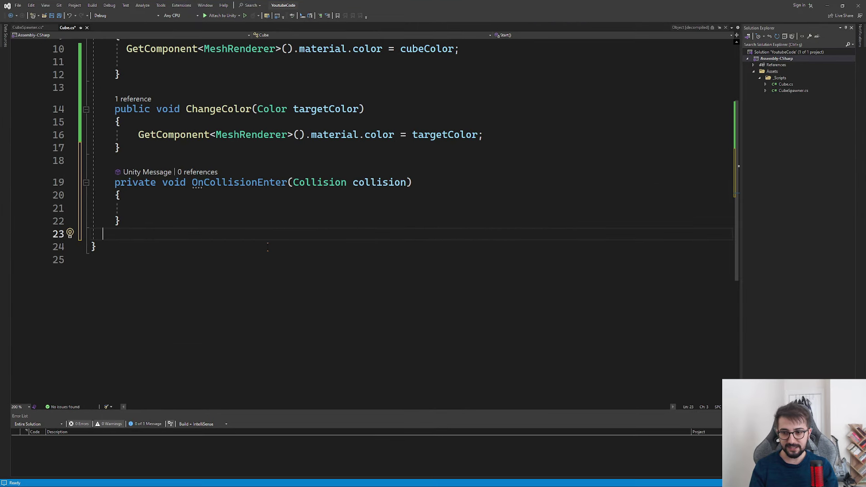
Step: Insert an OnTriggerEnter stub via ontr, then delete it, keeping the empty OnCollisionEnter
type("ontr")
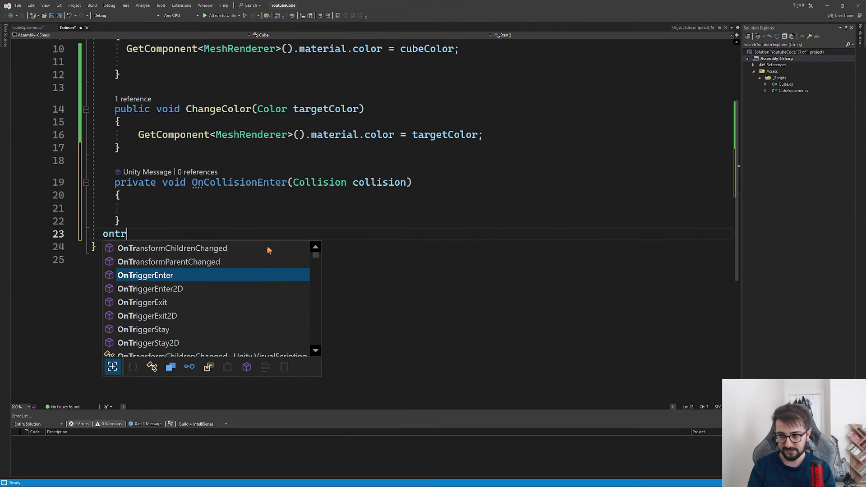
key("Tab")
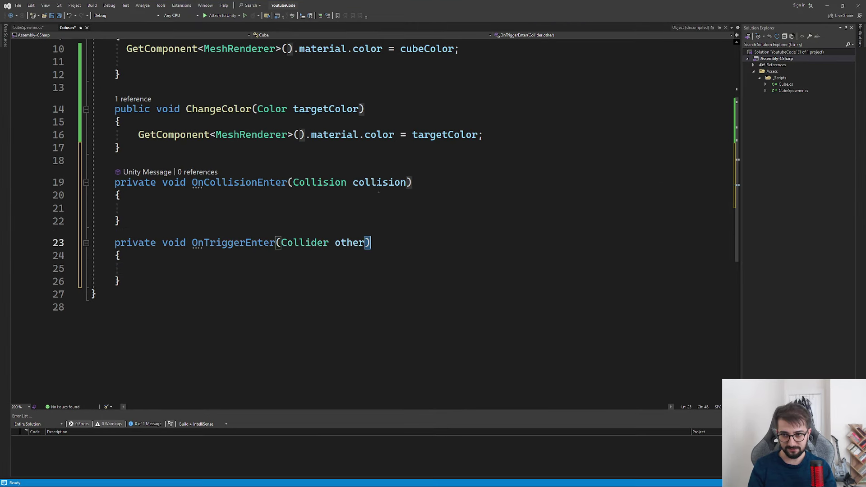
left_click_drag(120, 281, 107, 244)
key("Delete")
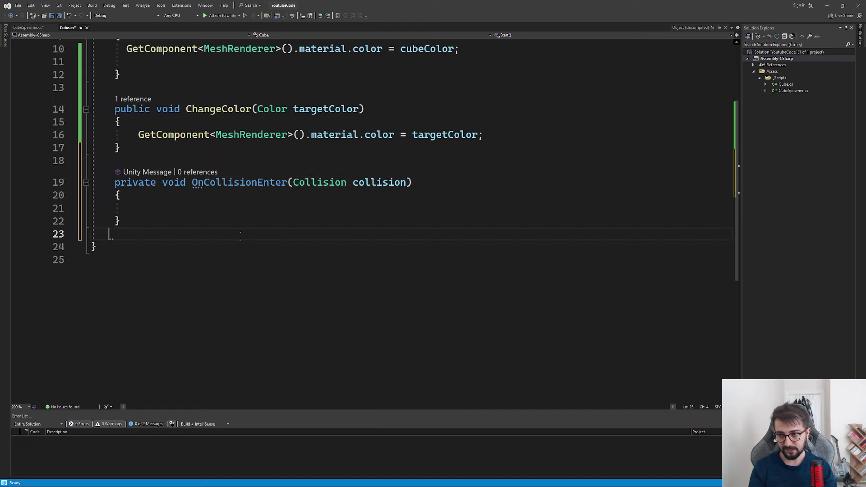
key("Up")
key("Up")
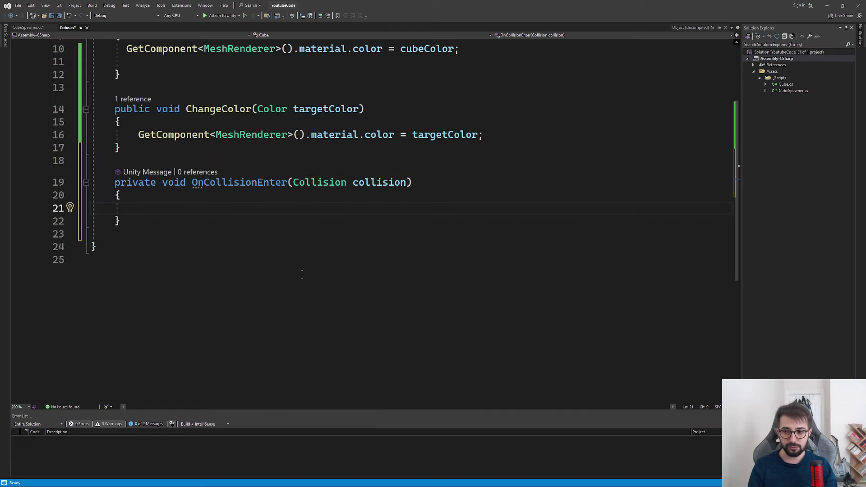
scroll(301, 275, "up", 1)
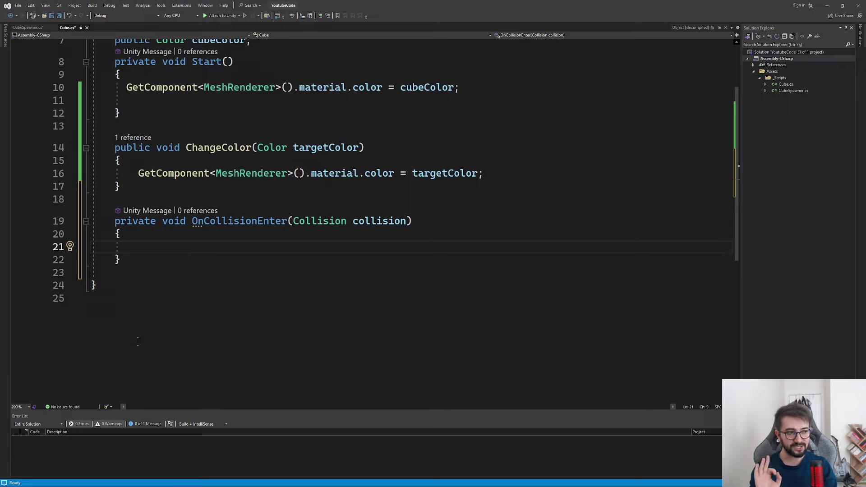
Step: Add an if CompareTag("Ground") check calling Destroy(gameObject) inside OnCollisionEnter and save Cube.cs
type("if")
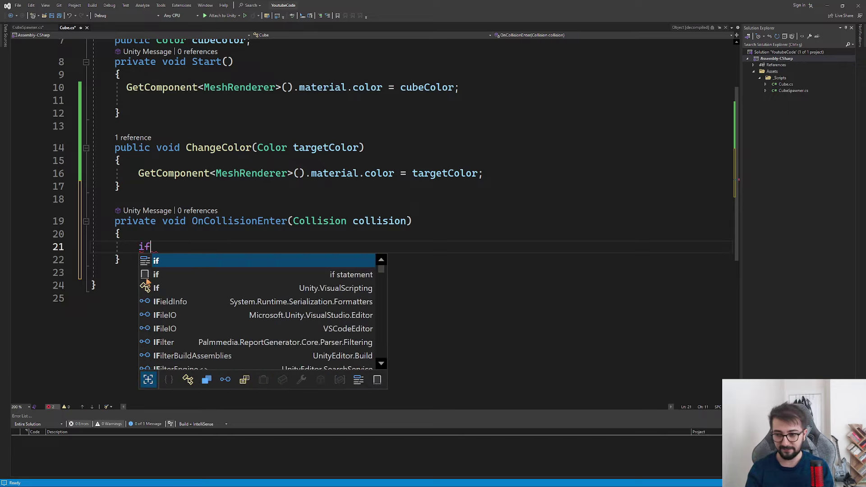
type("(")
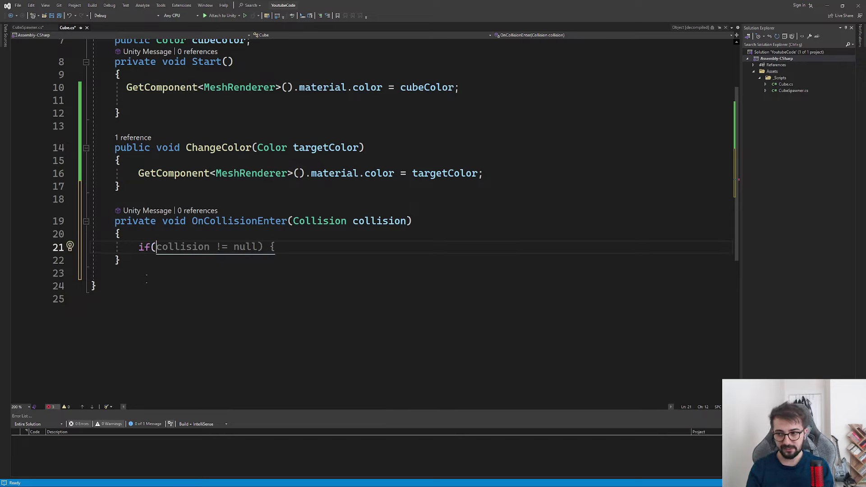
type("collision.gameObject.CompareTag(\"Ground\")) { Destroy(gameObject); }")
key("ctrl+s")
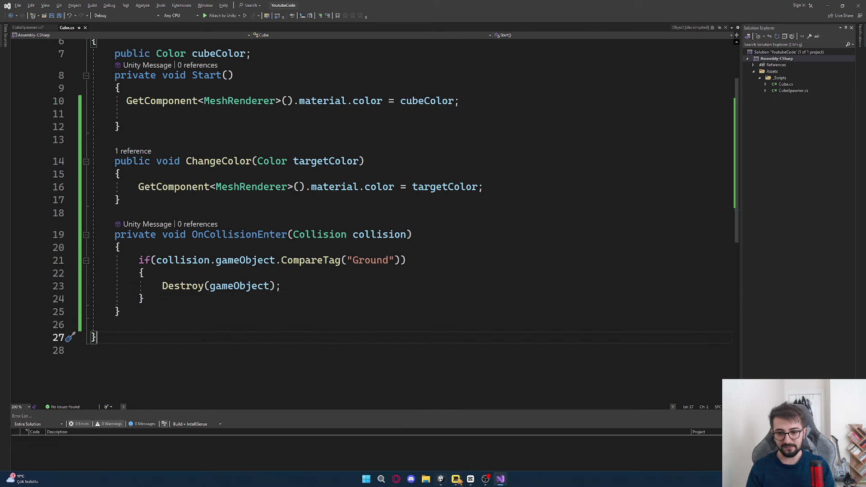
left_click(440, 478)
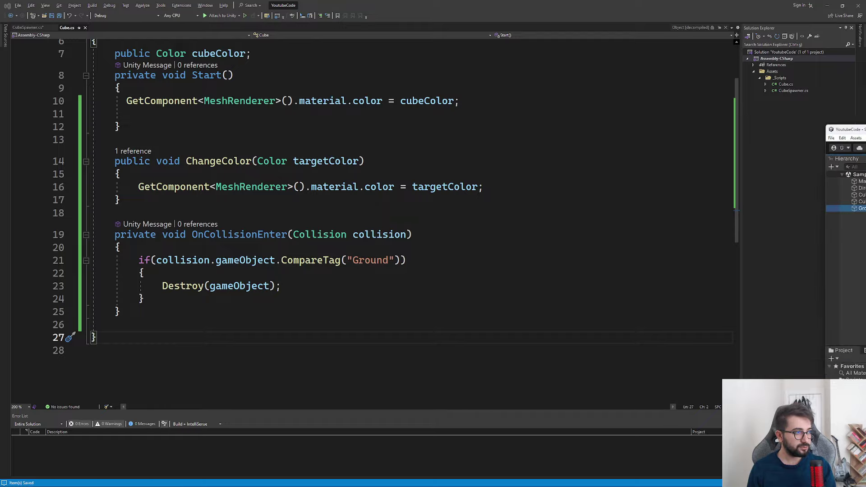
Step: Create a new tag named 'Ground' through the Ground object's Add Tag settings
key("alt+Tab")
left_click(713, 53)
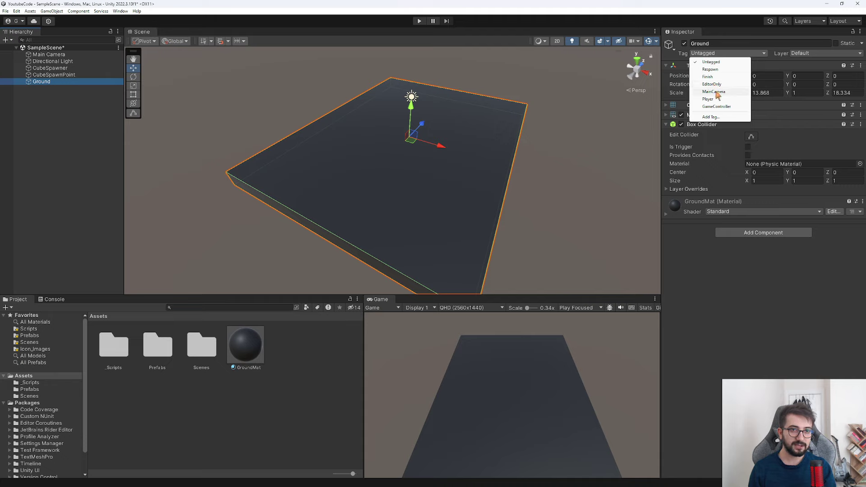
left_click(49, 55)
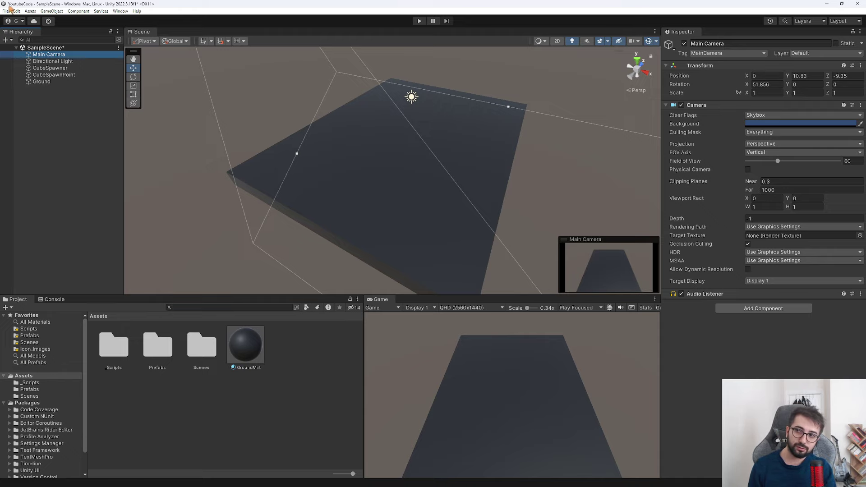
left_click(88, 82)
left_click(718, 118)
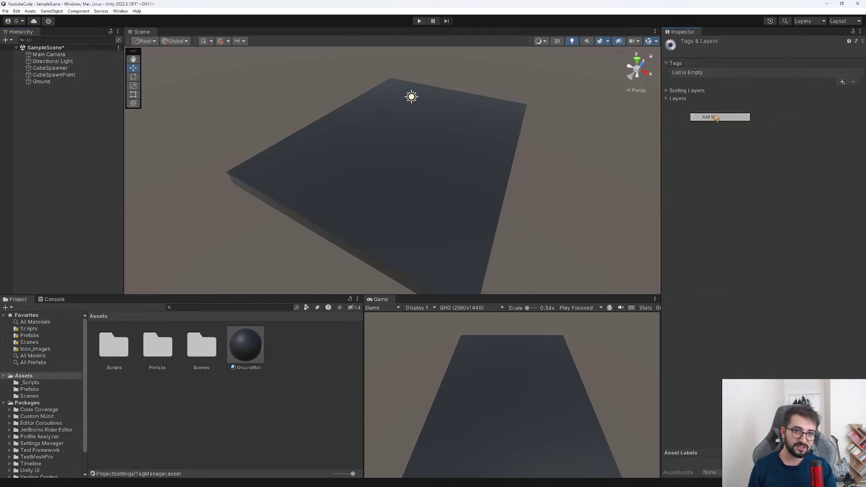
left_click(841, 84)
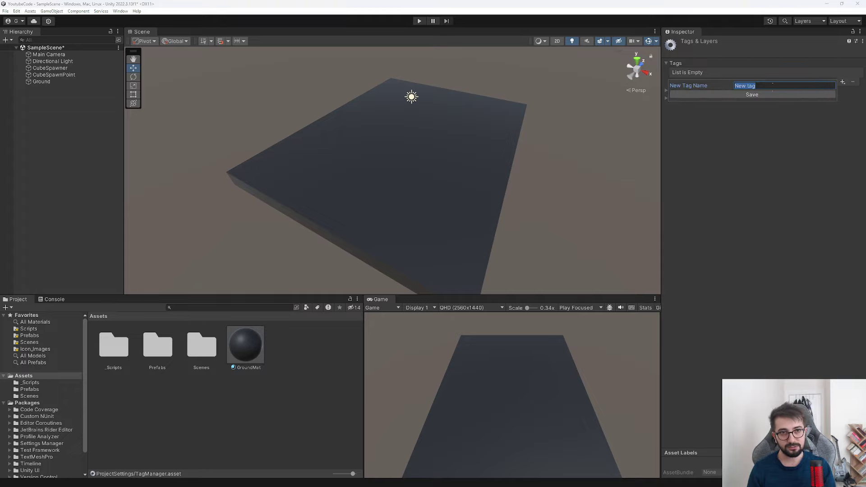
type("Ground")
left_click(785, 97)
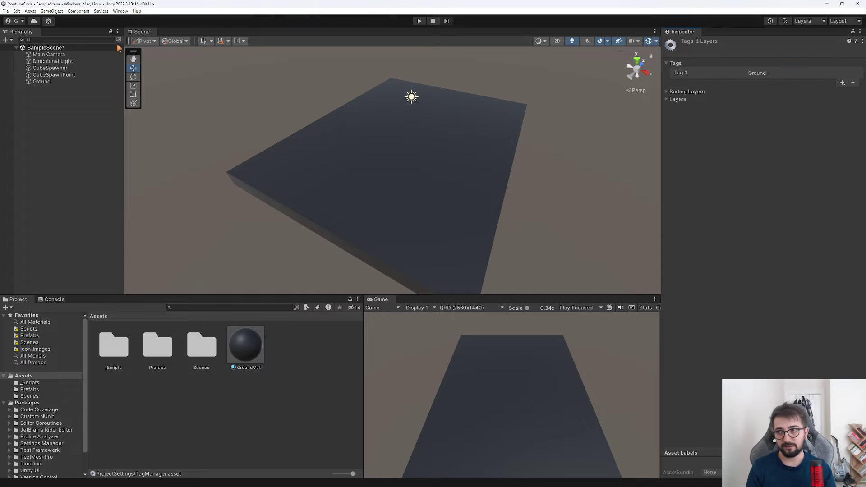
Step: Tag the Ground object as Ground, save the scene, and start a play test
left_click(80, 82)
left_click(712, 54)
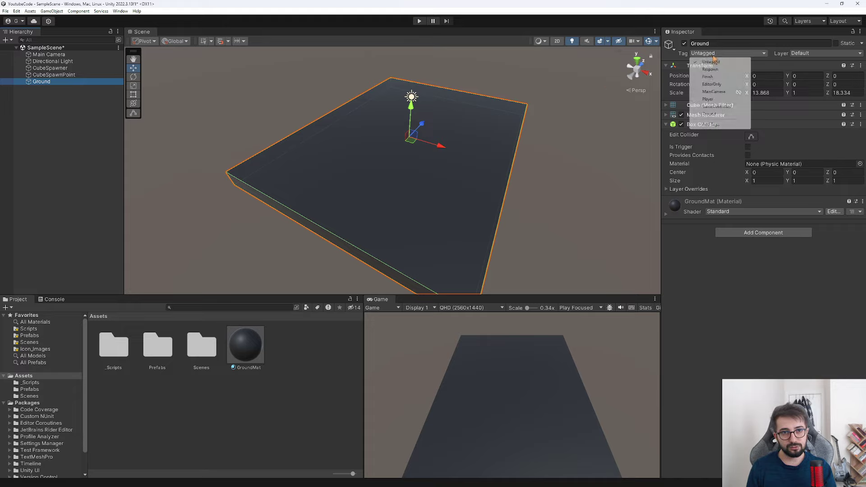
left_click(717, 114)
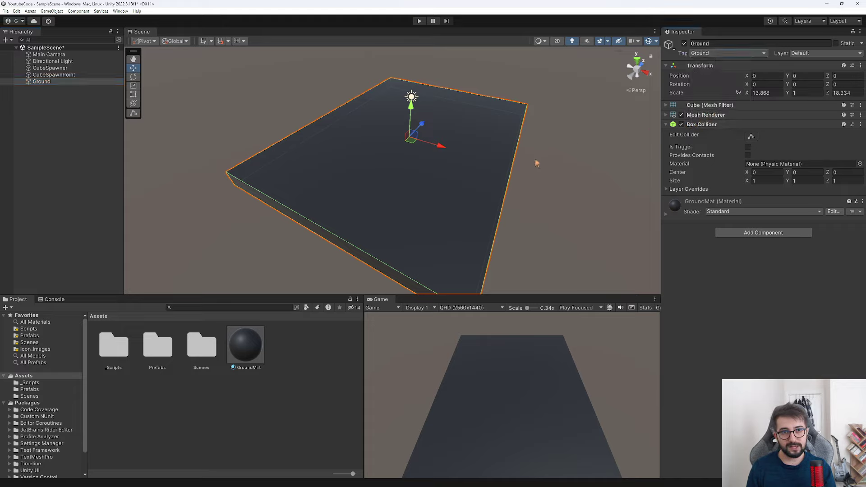
key("f")
left_click(62, 120)
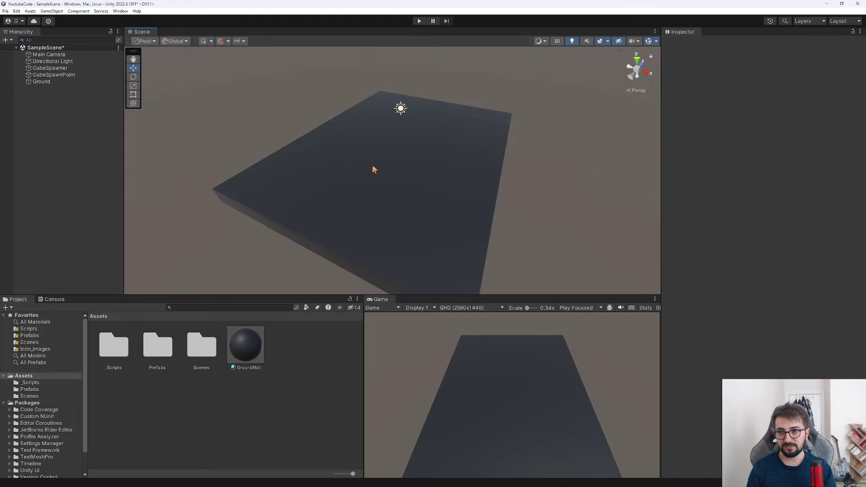
left_click(499, 190)
right_click_drag(499, 190, 436, 212)
key("ctrl+s")
left_click(419, 21)
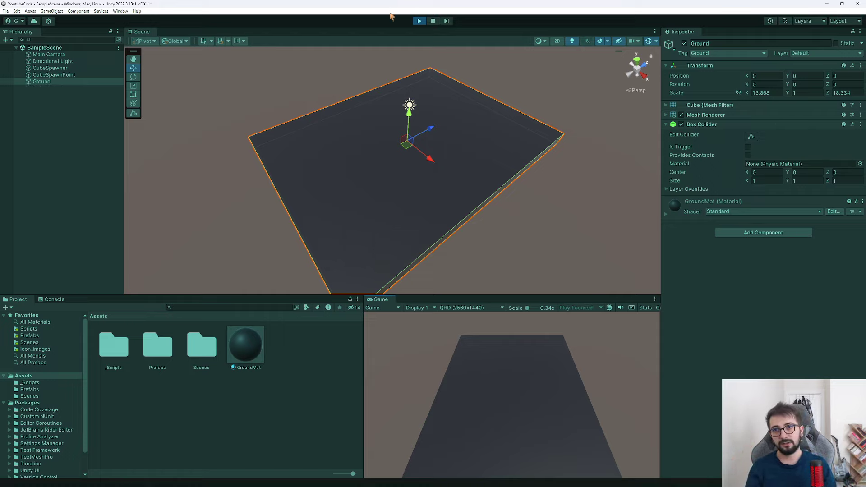
Step: Stop play mode, replace Destroy(gameObject) with transform.localScale = Vector3.one *3, and save
left_click(419, 21)
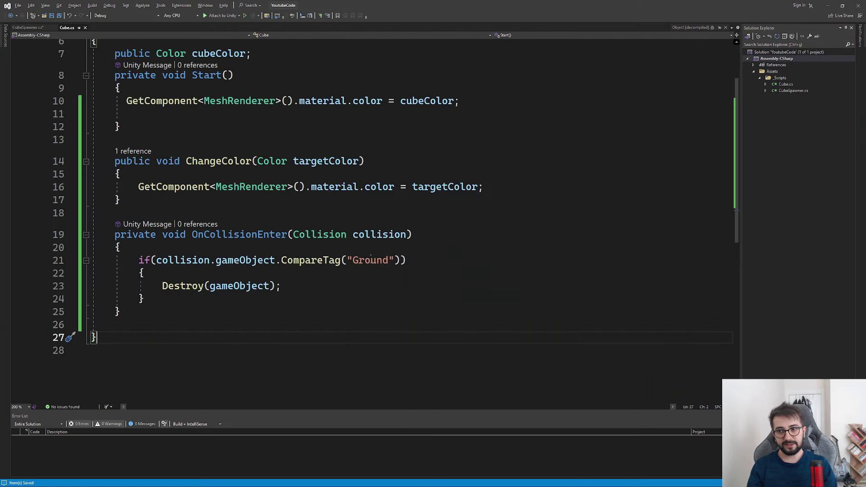
left_click_drag(280, 286, 162, 286)
type("t")
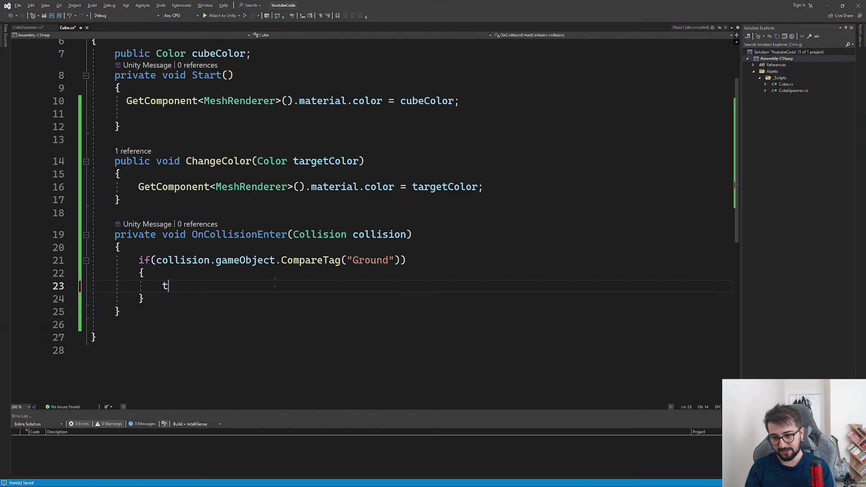
type("ransform.")
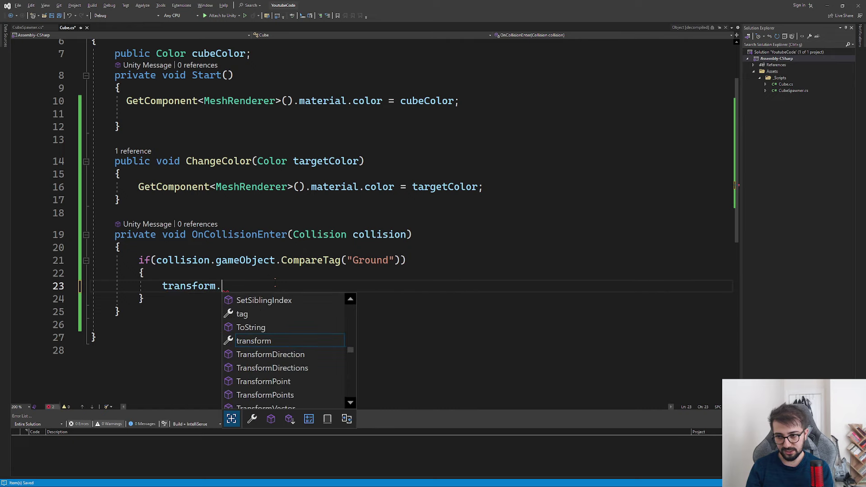
type("scal")
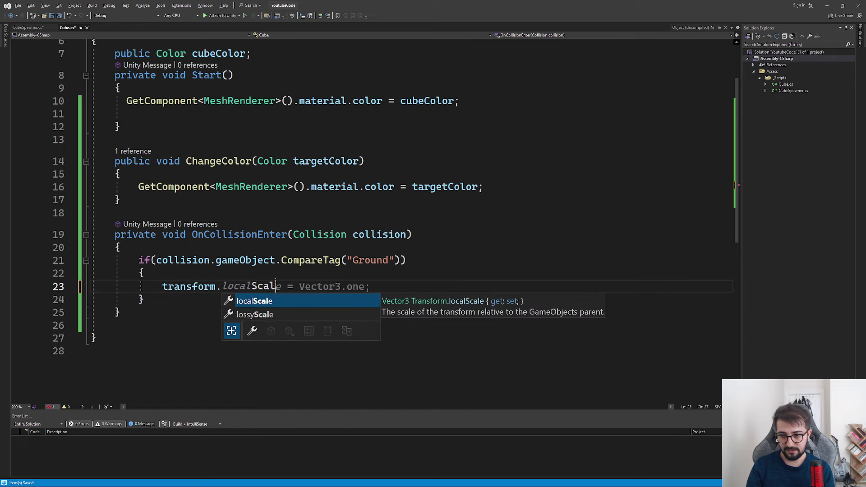
key("Tab")
type("=")
key("Tab")
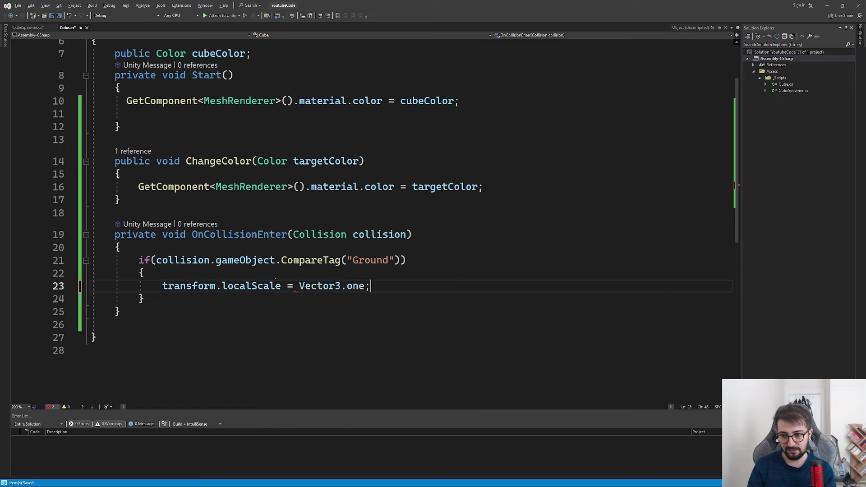
key("Left")
type("*")
key("ctrl+s")
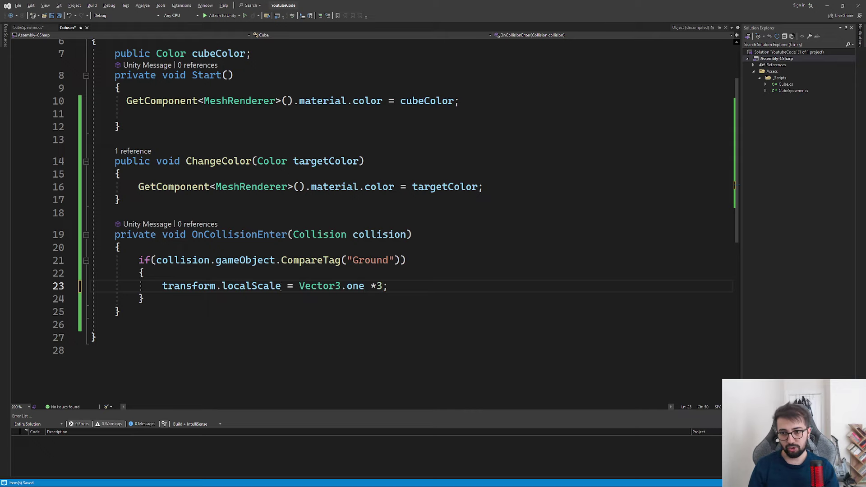
key("Down")
key("Down")
key("Down")
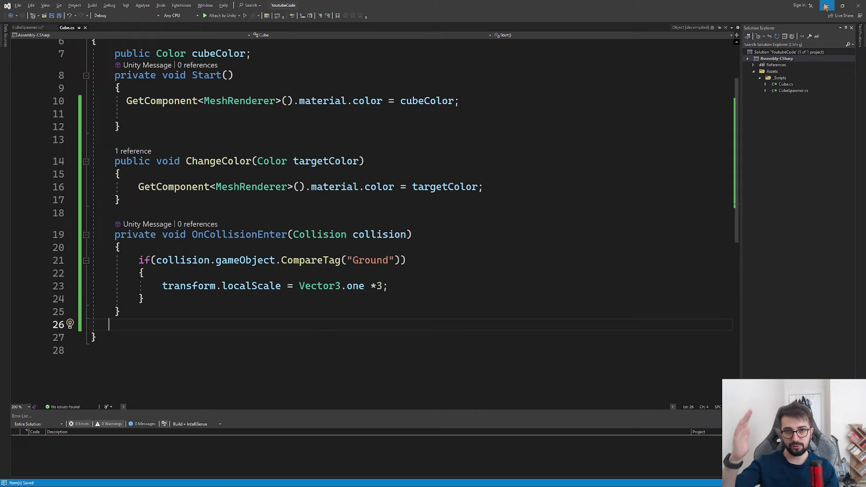
left_click(827, 5)
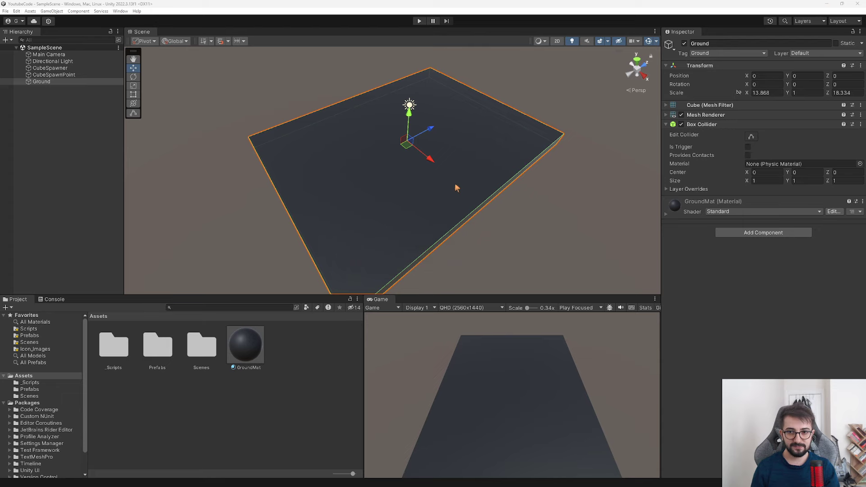
Step: Play-test the cube growing threefold on landing on Ground, then stop and deselect
left_click(419, 21)
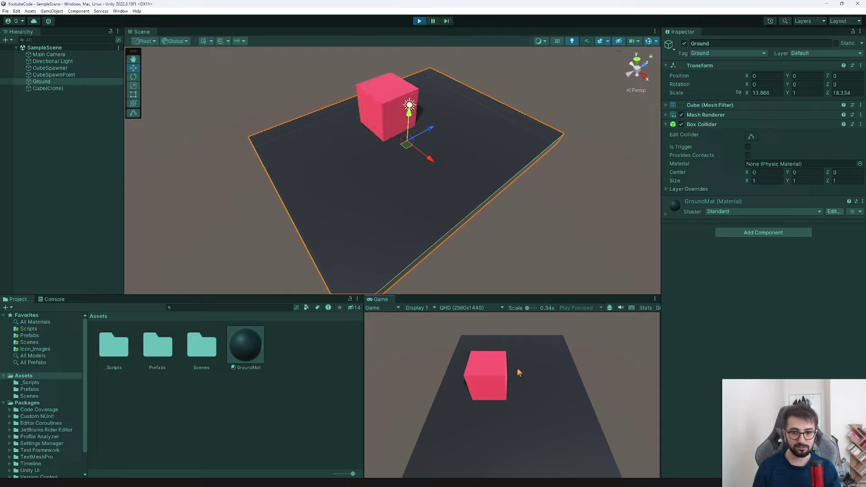
left_click(418, 25)
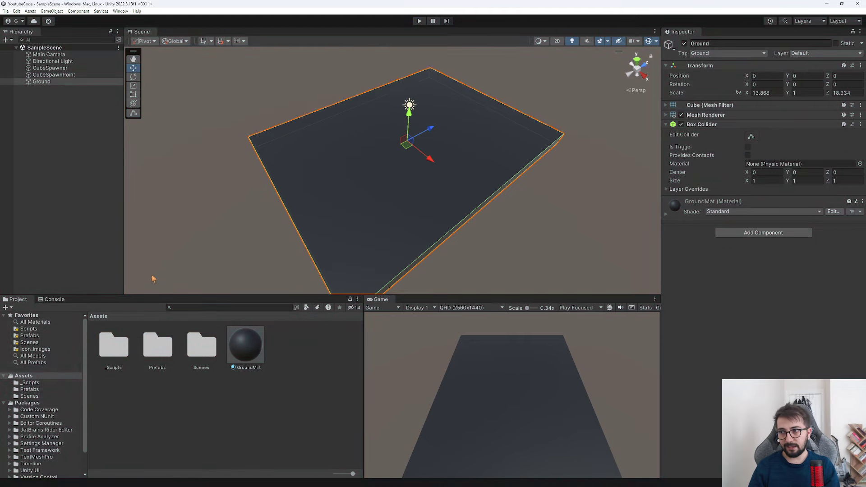
left_click(132, 216)
key("alt+Tab")
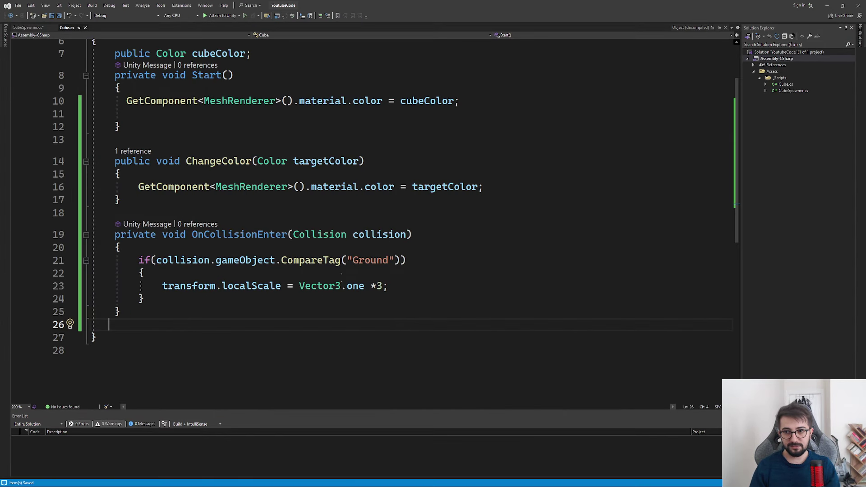
mouse_move(121, 312)
left_mouse_down()
mouse_move(109, 273)
mouse_move(109, 100)
left_mouse_up()
scroll(109, 169, "down", 2)
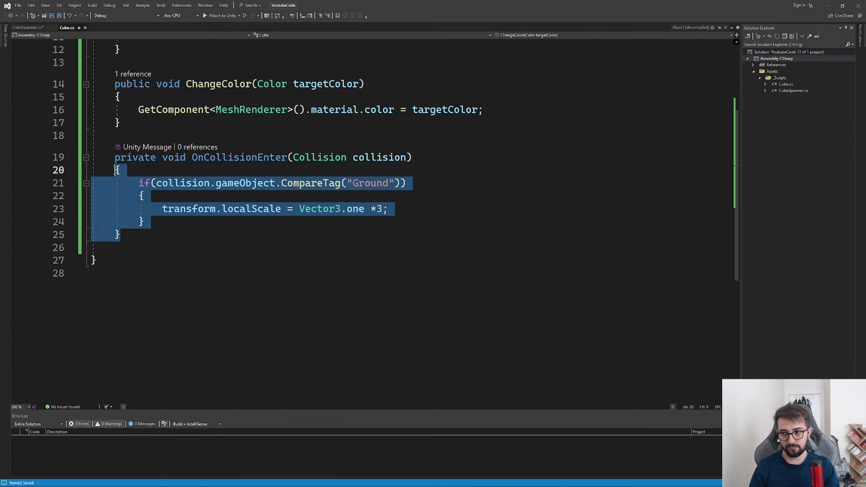
left_click_drag(108, 168, 109, 84)
scroll(108, 84, "up", 4)
mouse_move(135, 216)
left_mouse_down()
mouse_move(146, 202)
mouse_move(114, 130)
left_mouse_up()
left_click(545, 251)
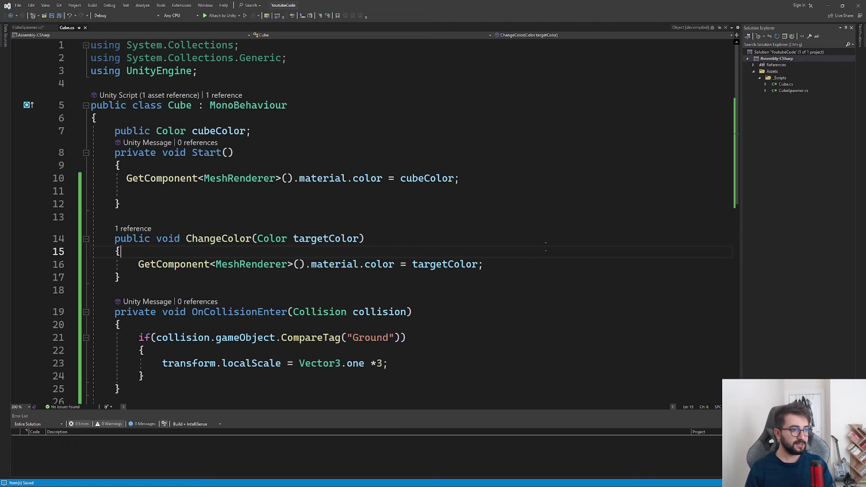